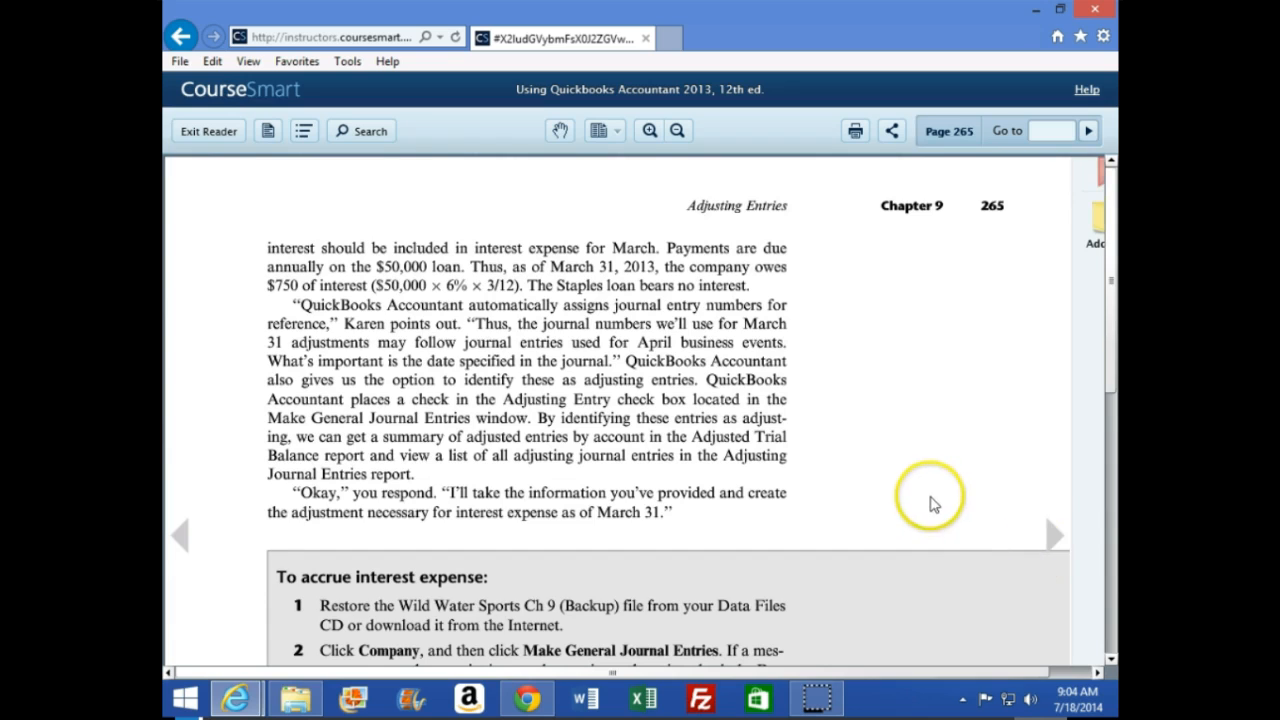
pyautogui.scroll(-1, 931, 498)
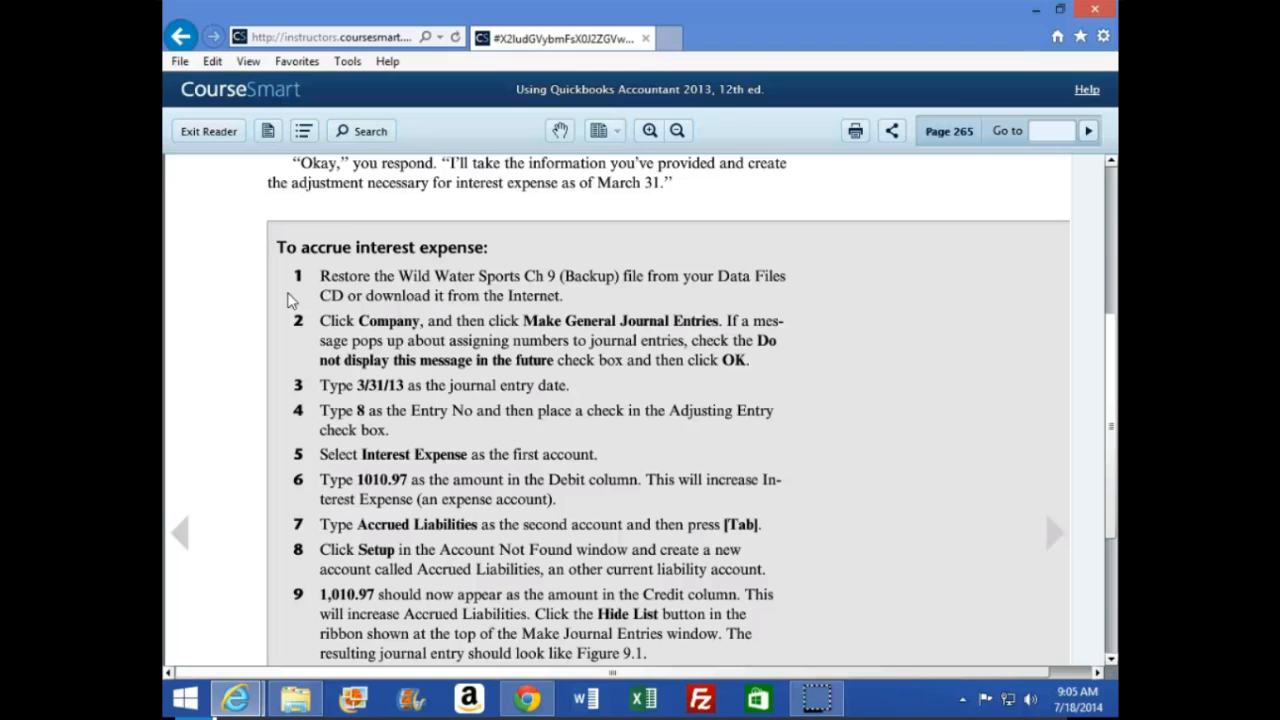
# Review the textbook's interest accrual instructions, and open the Week 4 Data Files (2013 edition) folder on the course page in Google Chrome
pyautogui.click(278, 275)
pyautogui.click(527, 700)
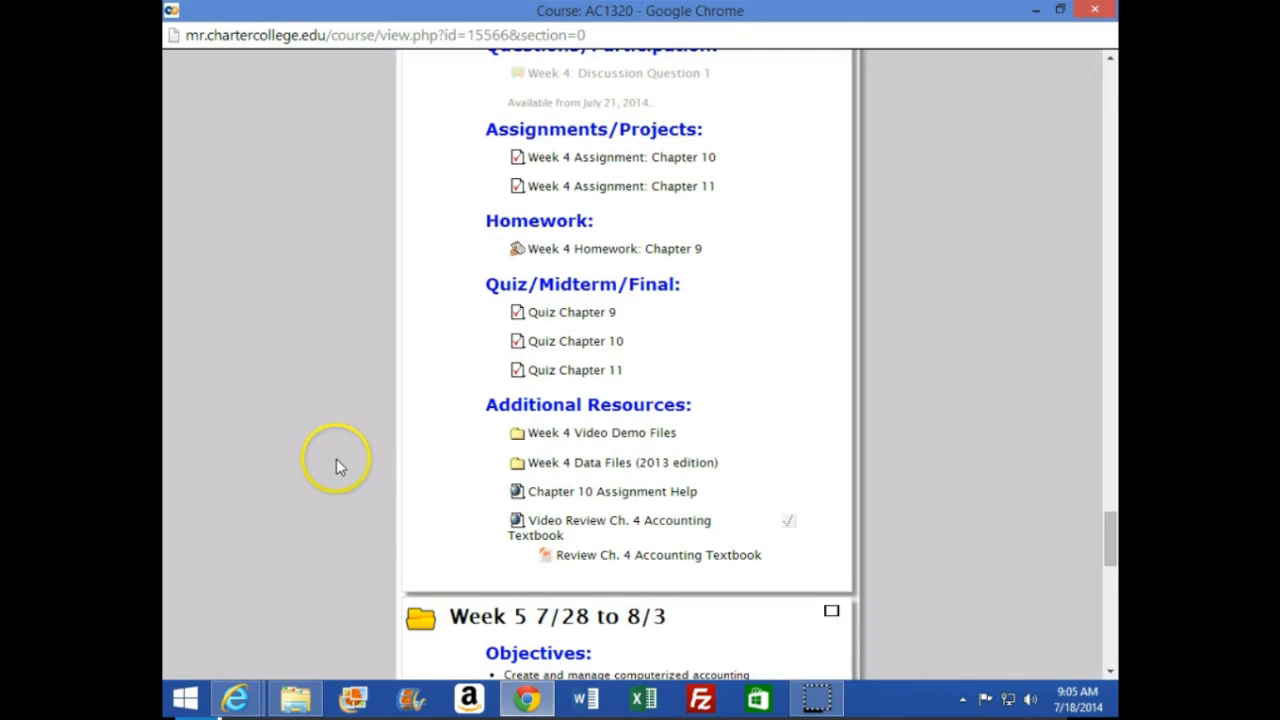
pyautogui.scroll(1, 335, 470)
pyautogui.scroll(9, 330, 476)
pyautogui.scroll(-11, 325, 468)
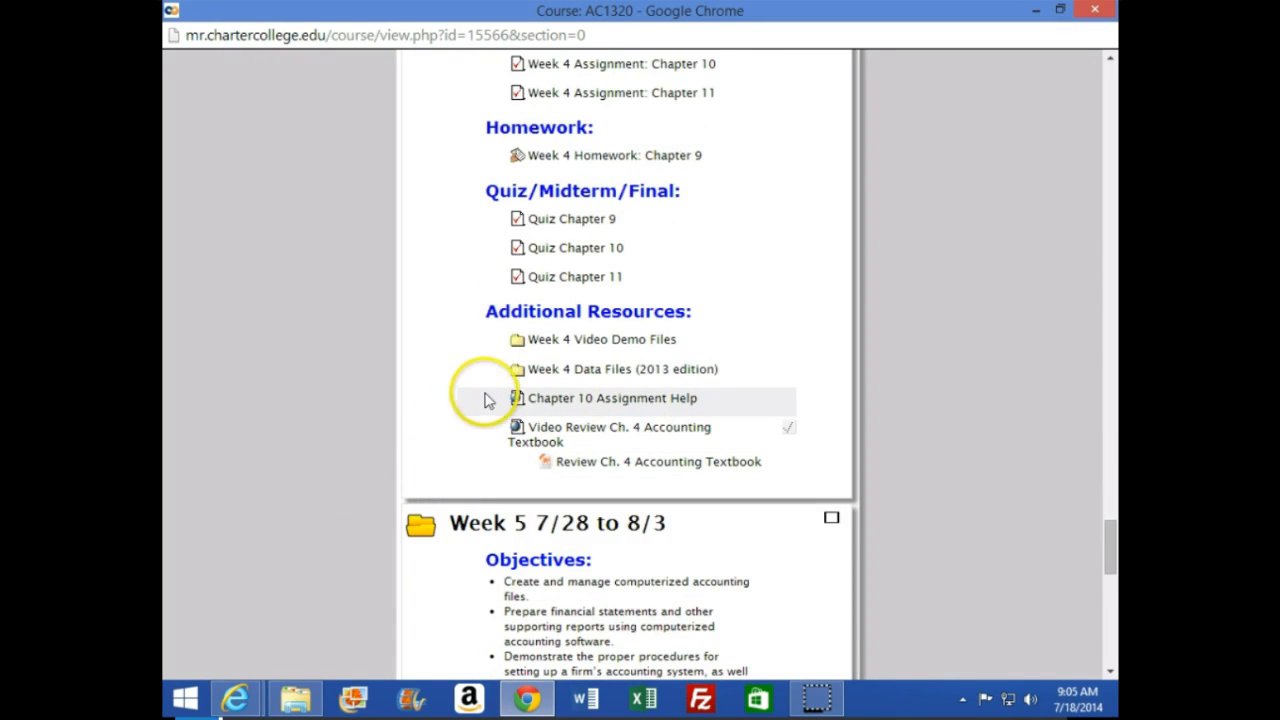
pyautogui.click(592, 378)
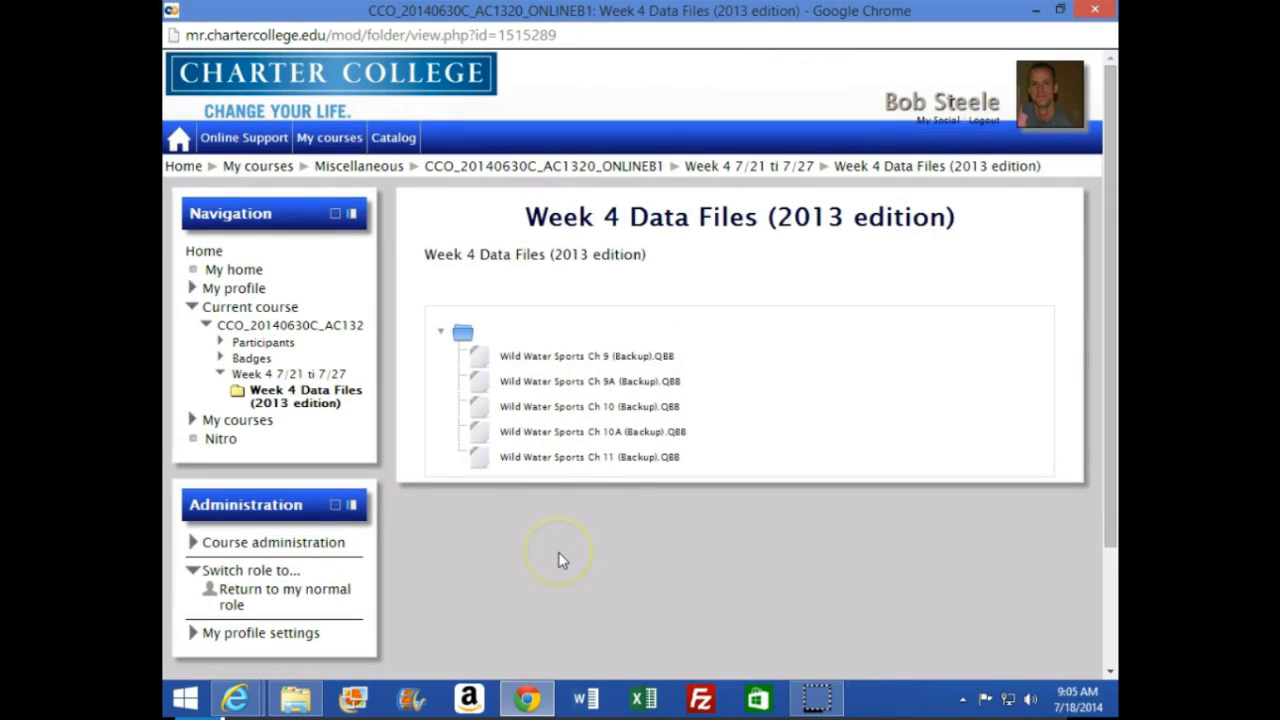
# Download the Wild Water Sports Ch 9 (Backup).QBB file from the Week 4 data files
pyautogui.click(575, 362)
pyautogui.click(524, 700)
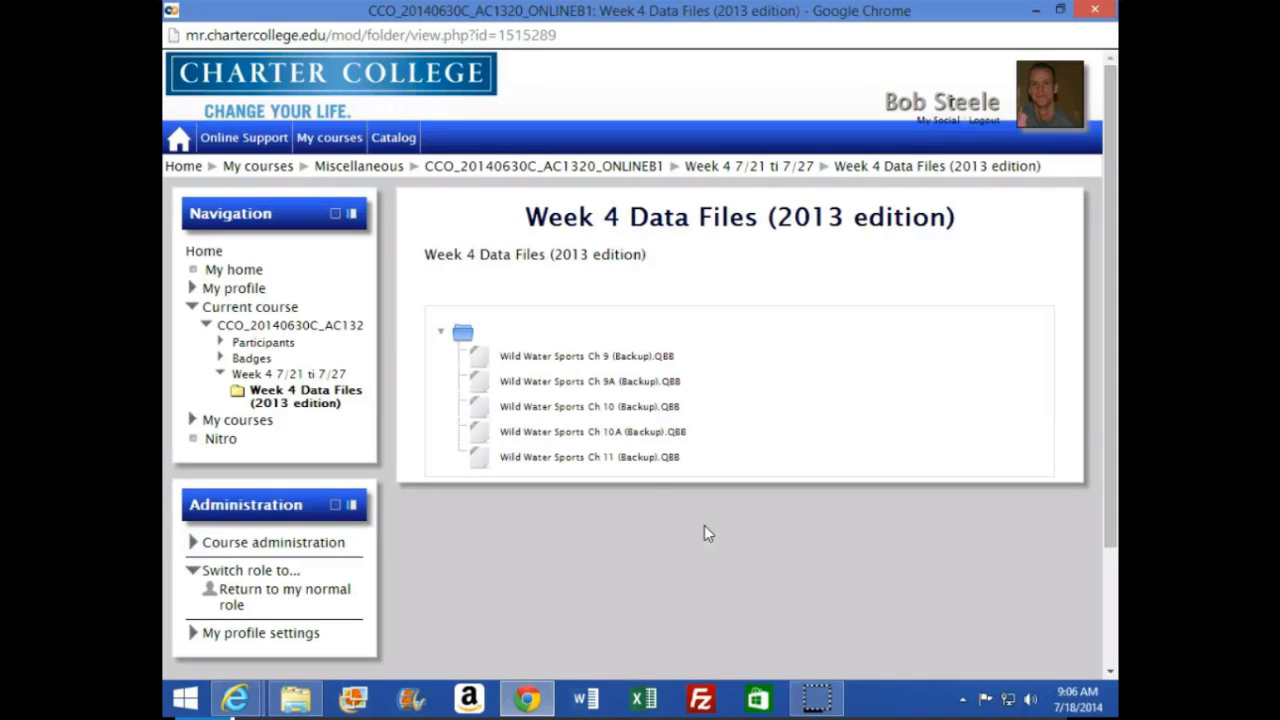
pyautogui.click(563, 362)
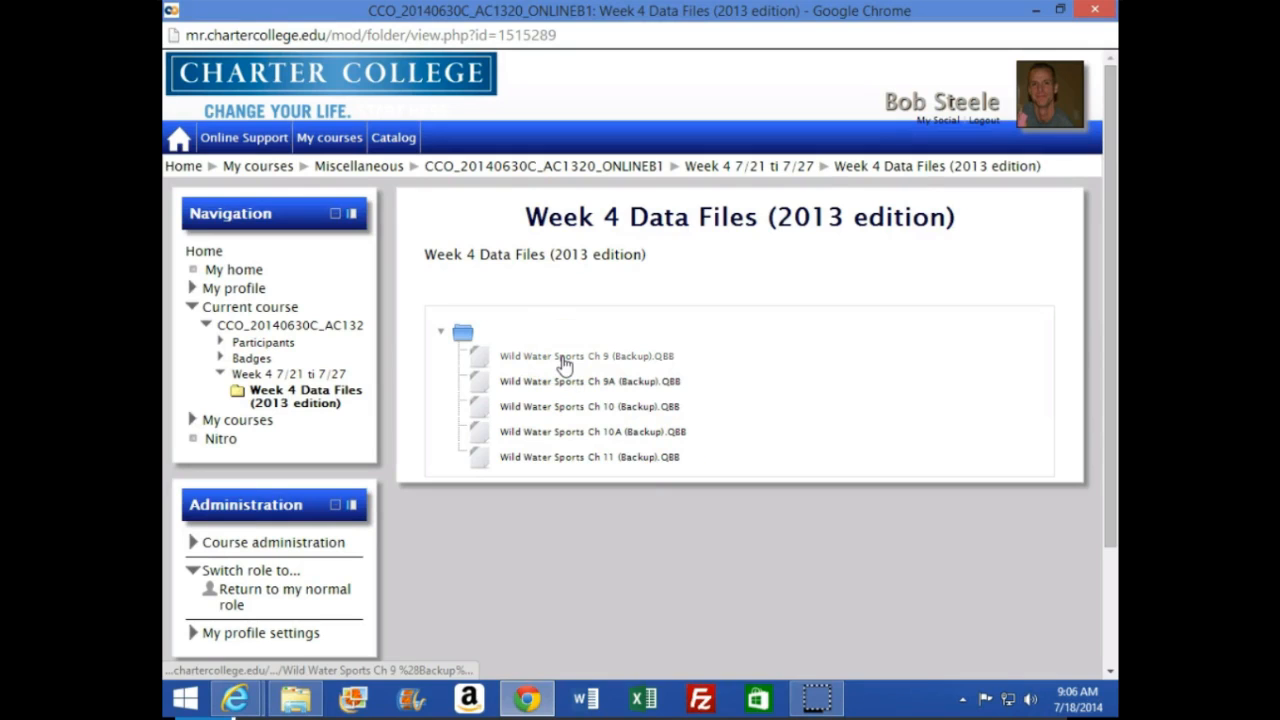
pyautogui.click(565, 360)
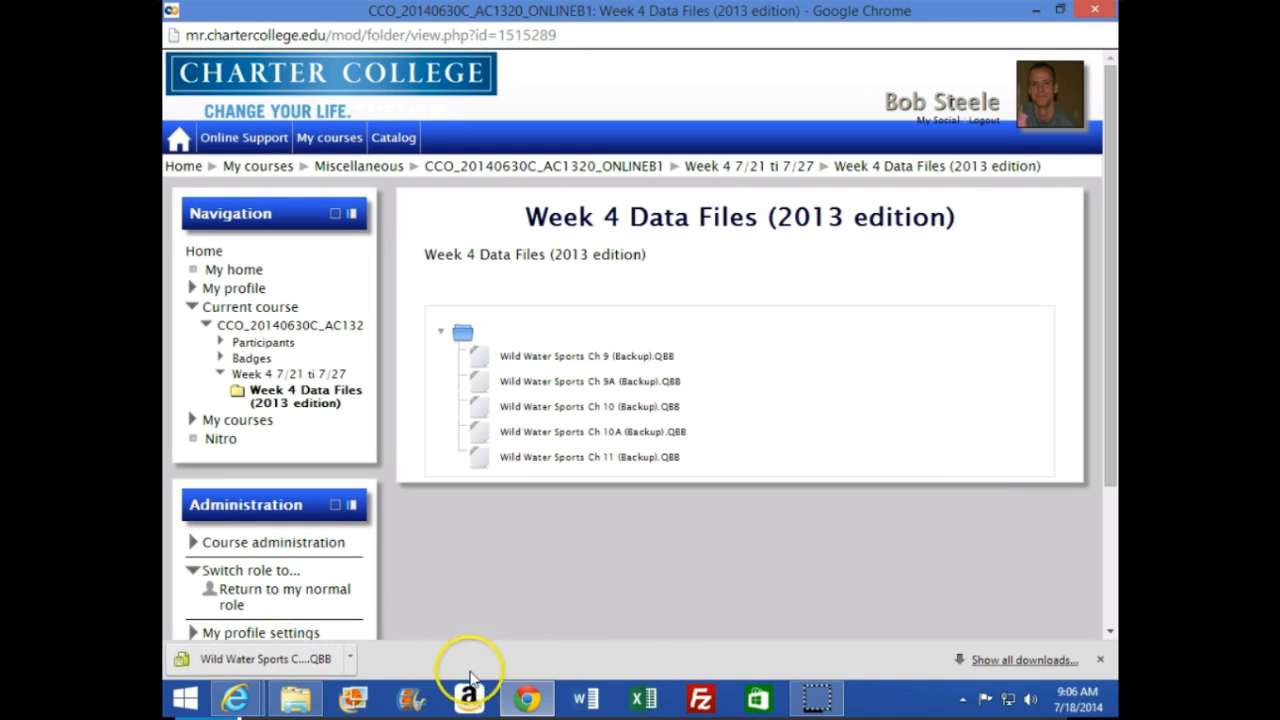
# Show all downloads in a window docked to half the screen and minimize the other windows to expose the desktop
pyautogui.click(1015, 662)
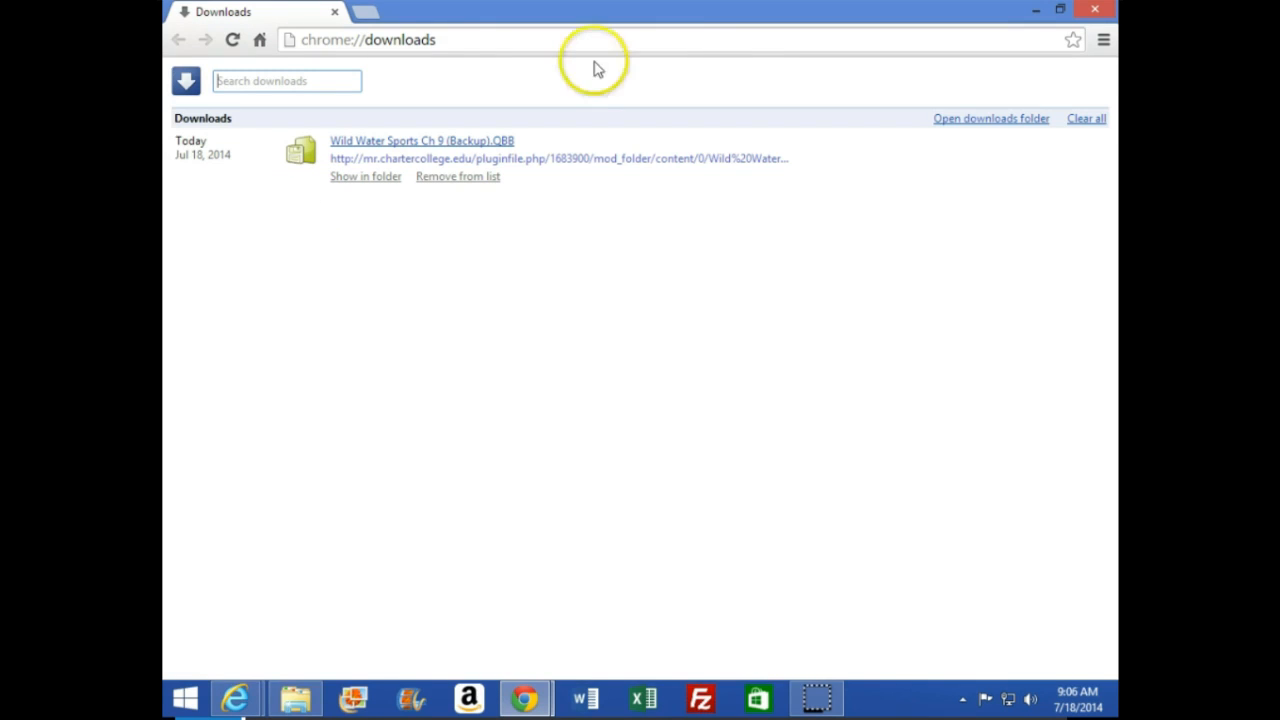
pyautogui.moveTo(734, 9); pyautogui.dragTo(164, 137)
pyautogui.click(237, 140)
pyautogui.click(1035, 10)
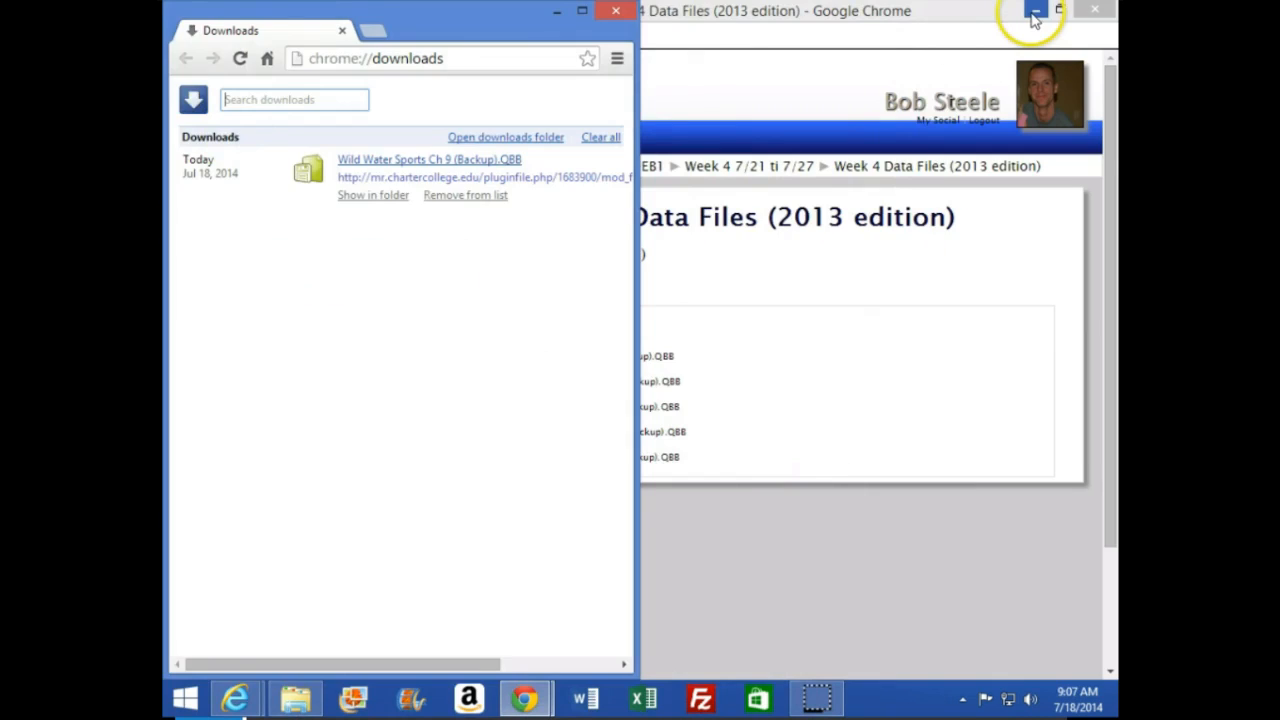
pyautogui.click(1035, 10)
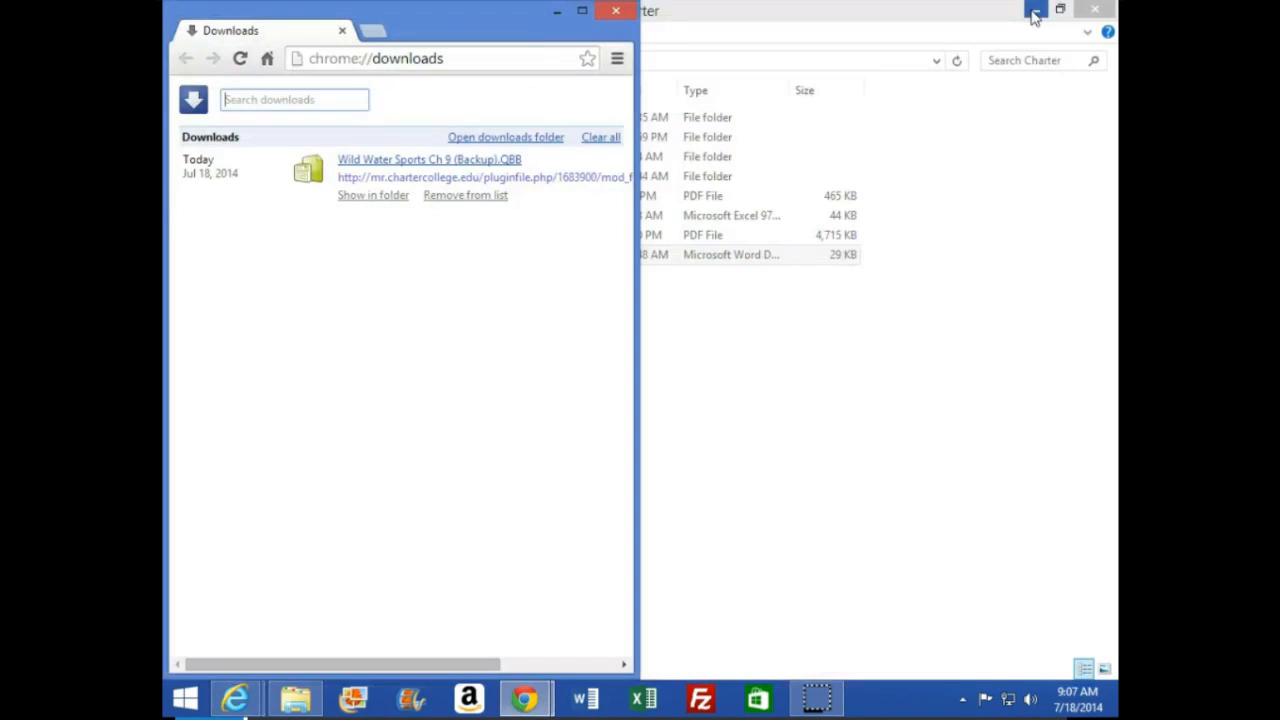
pyautogui.click(1035, 10)
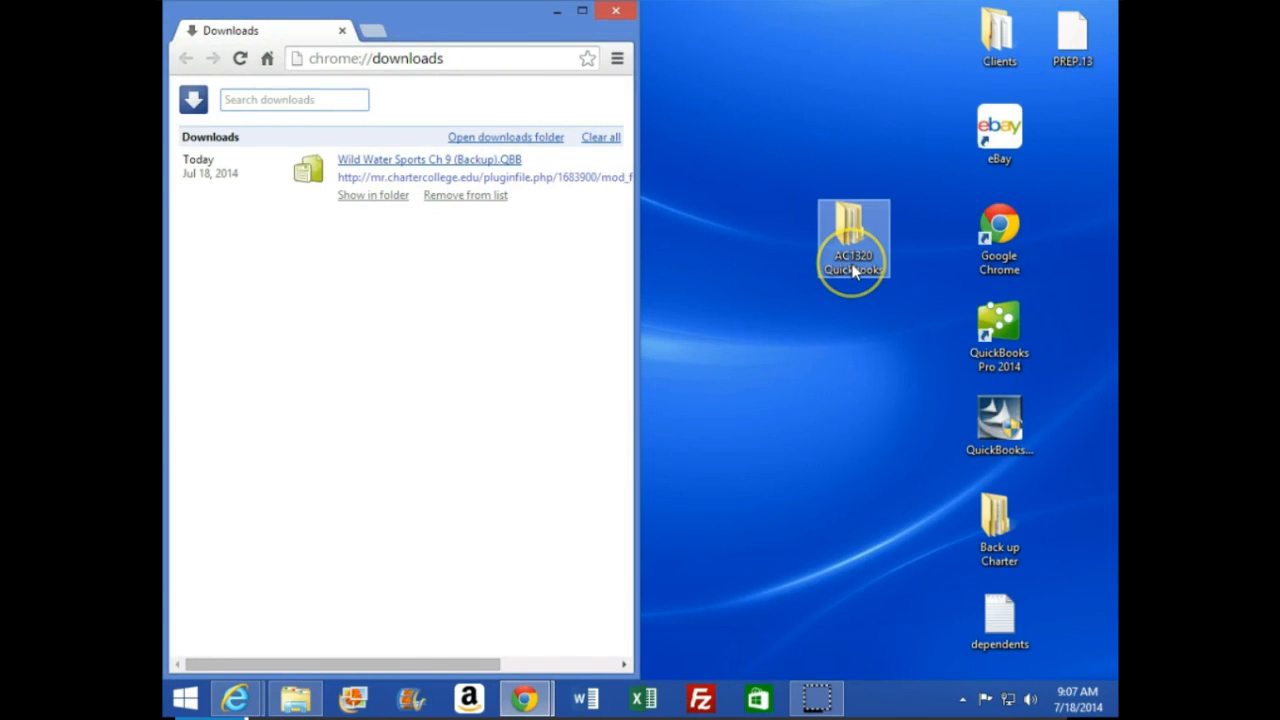
# Copy the downloaded Wild Water Sports Ch 9 backup into Back up files zipped within the desktop's AC1320 Quickbooks folder, and close the downloads window
pyautogui.doubleClick(849, 228)
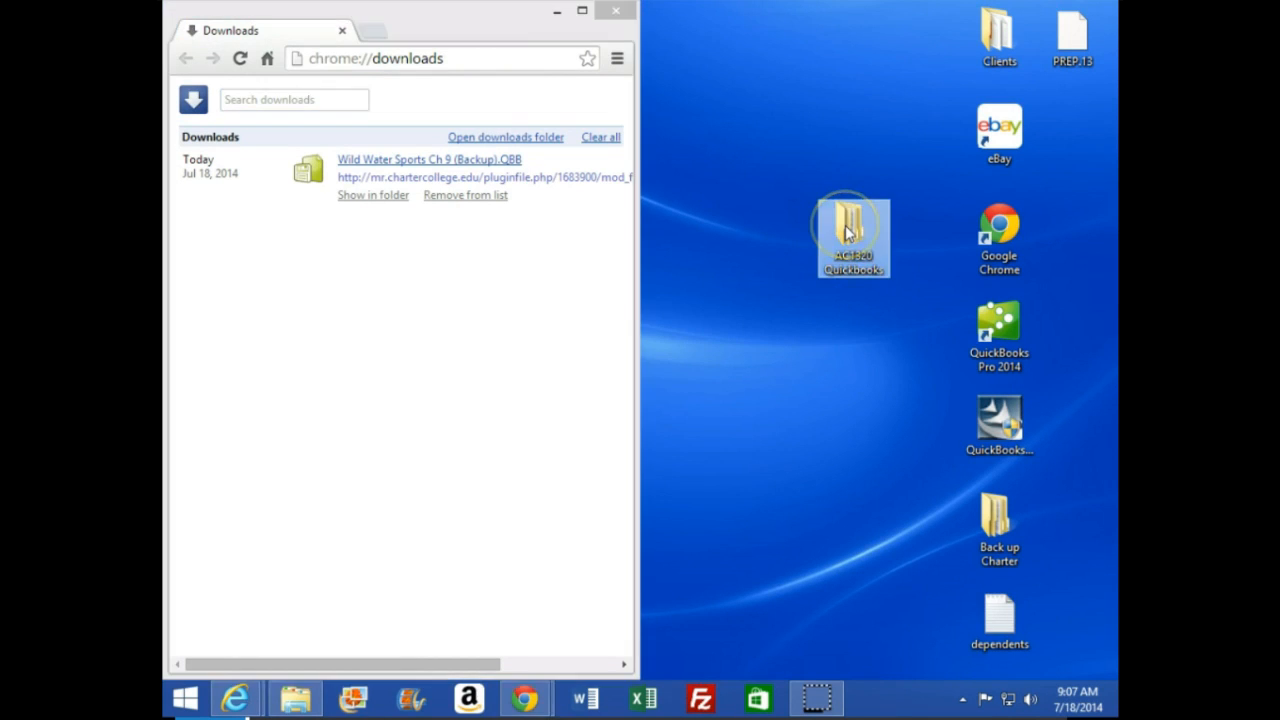
pyautogui.moveTo(400, 30); pyautogui.dragTo(1108, 16)
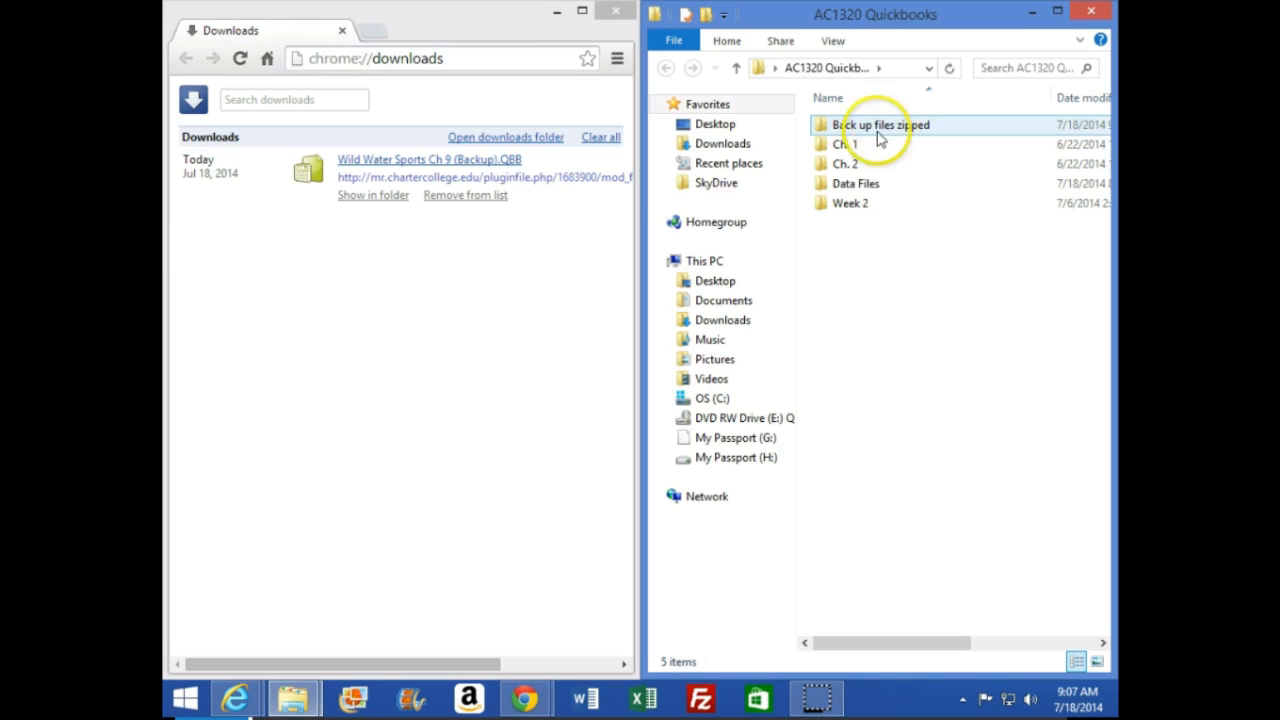
pyautogui.click(857, 185)
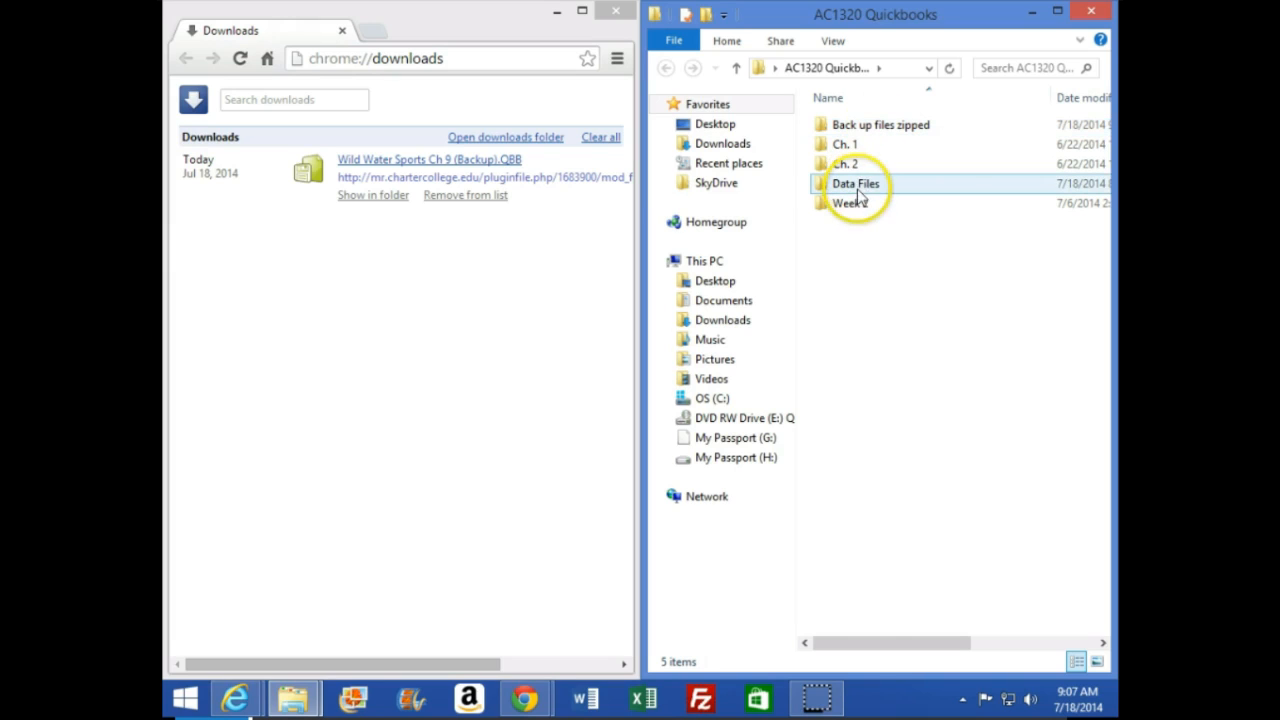
pyautogui.doubleClick(838, 127)
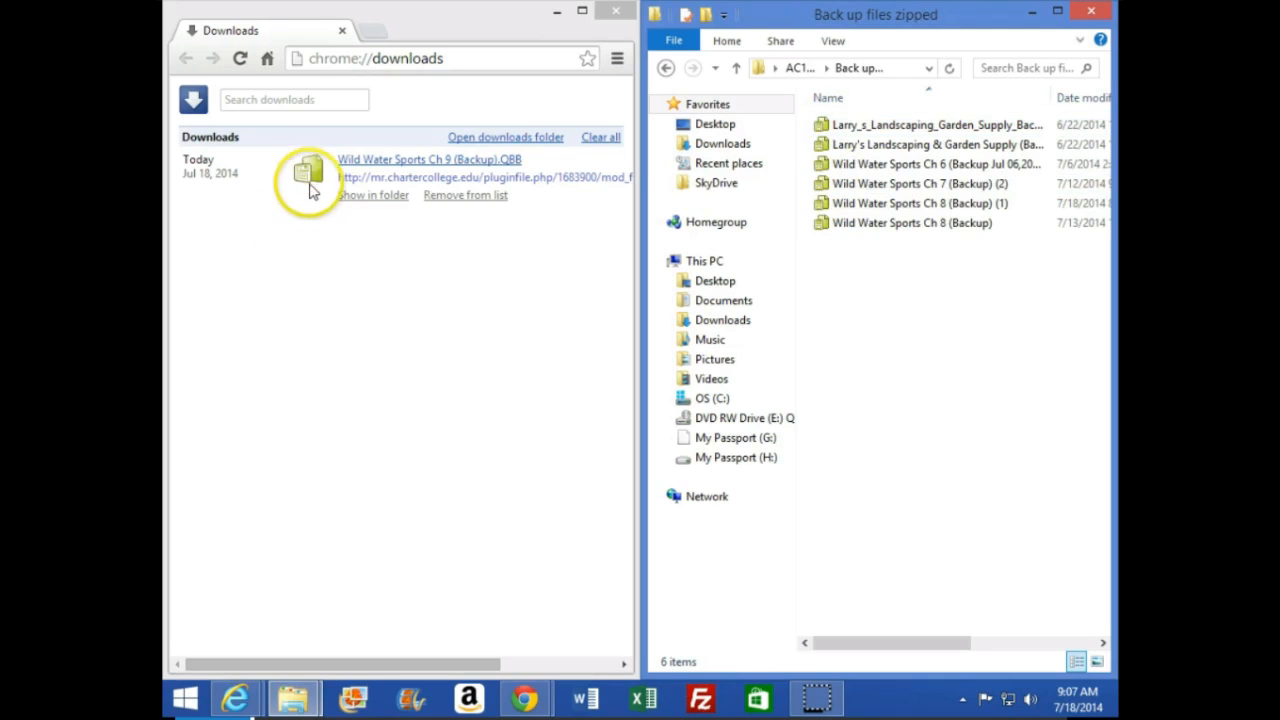
pyautogui.moveTo(308, 172); pyautogui.dragTo(908, 297)
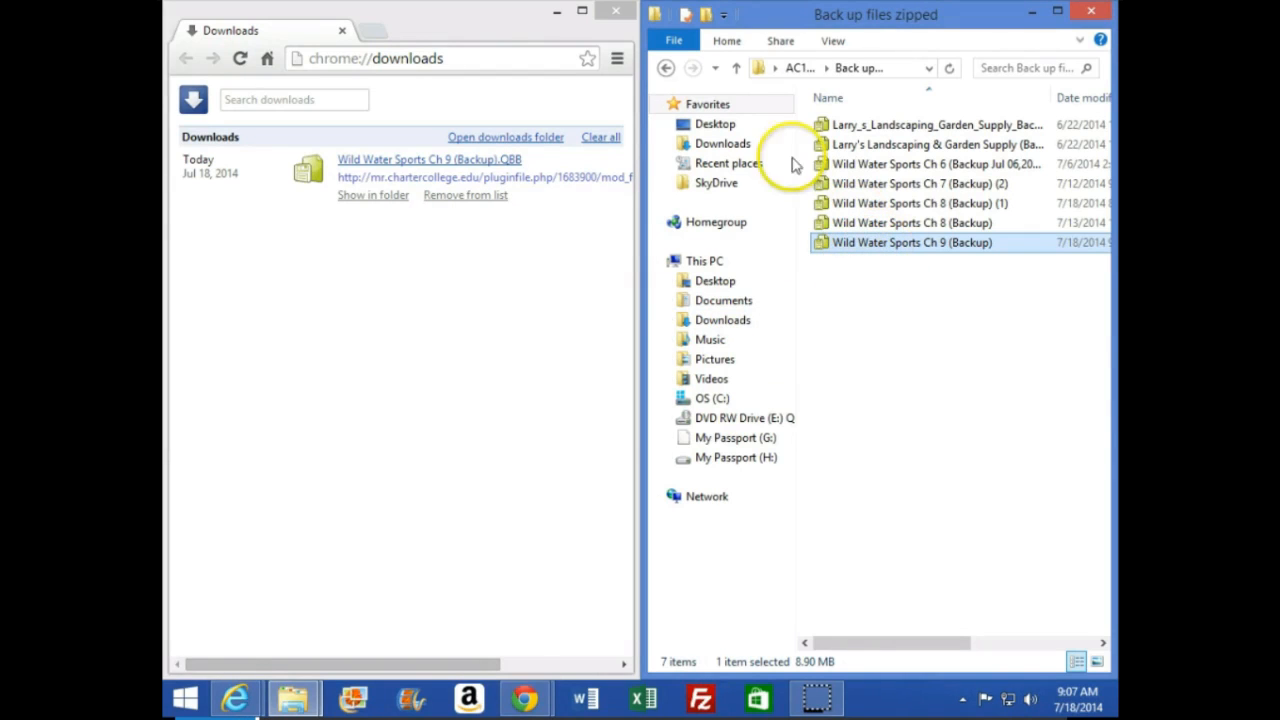
pyautogui.click(616, 10)
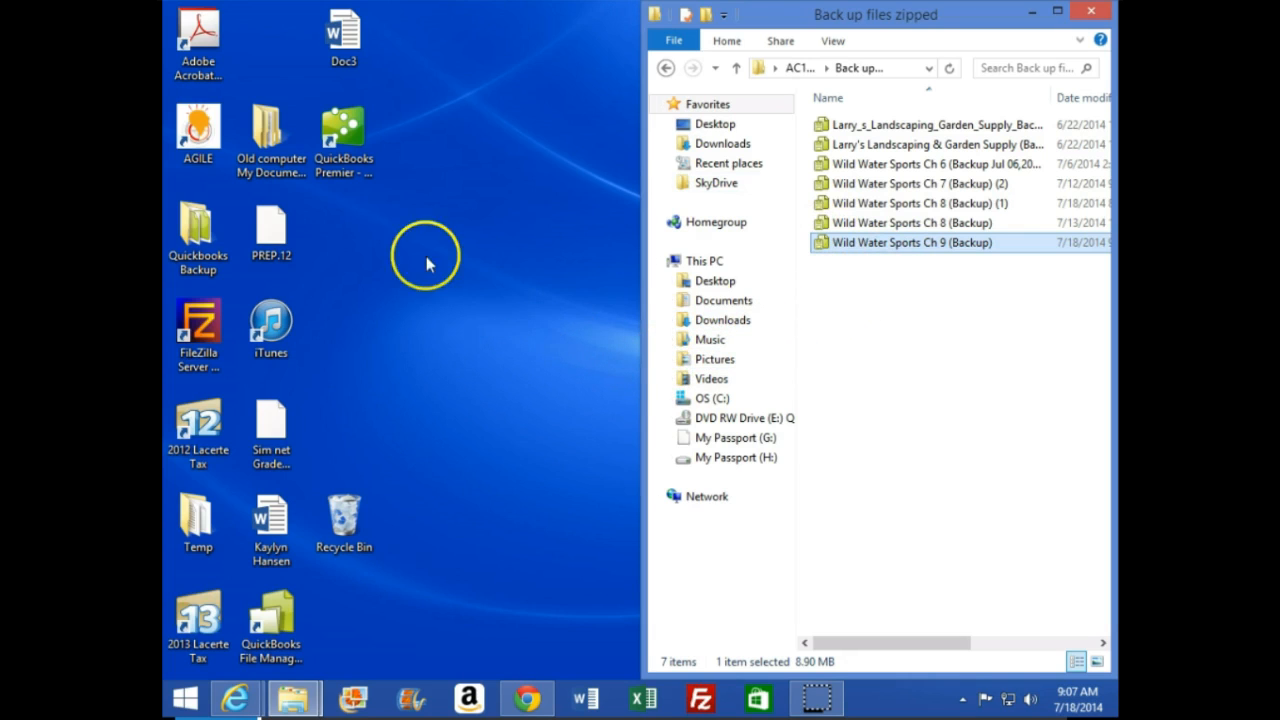
# Launch QuickBooks Premier Accountant Edition 2013 from the desktop, postponing the R12 update and the product registration
pyautogui.click(344, 140)
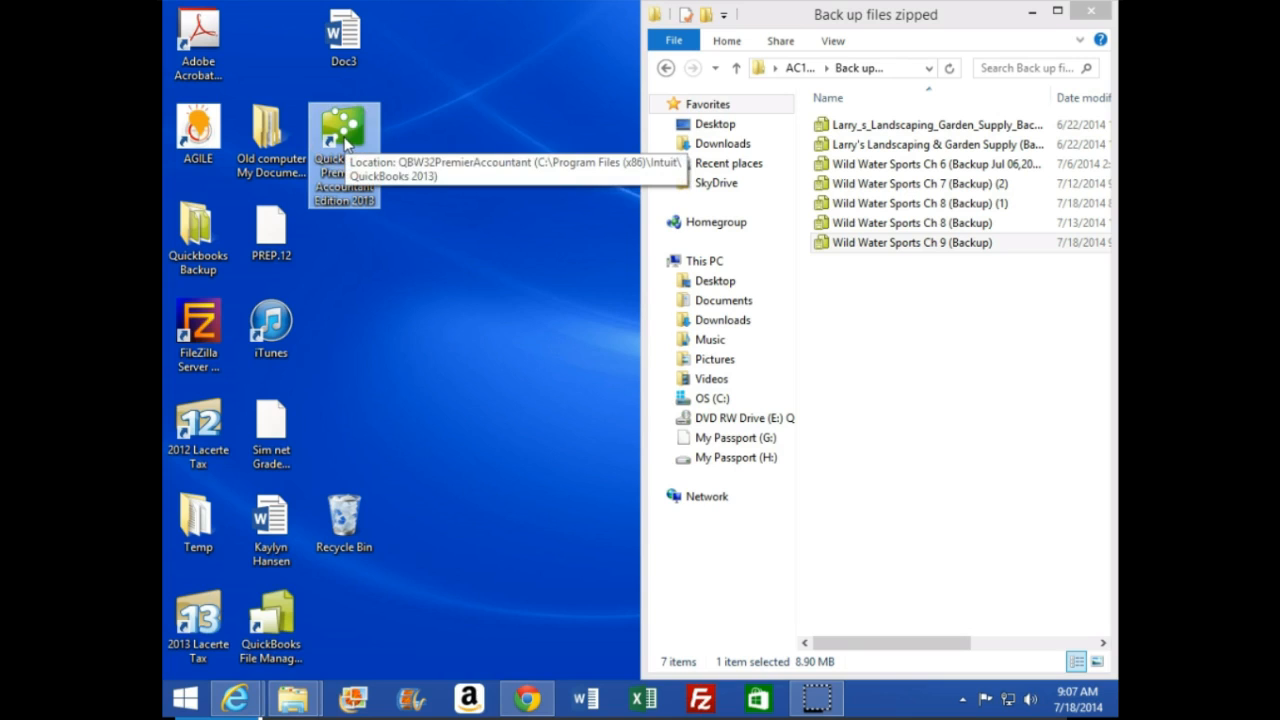
pyautogui.doubleClick(344, 140)
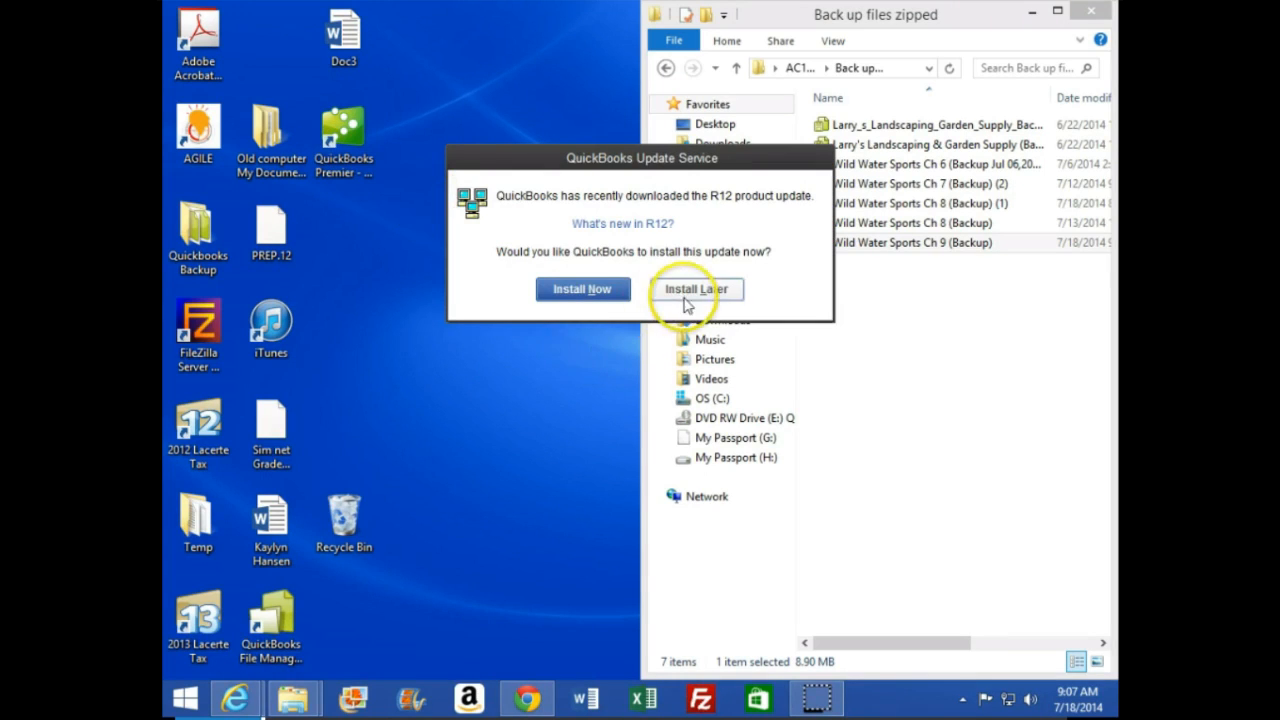
pyautogui.click(686, 290)
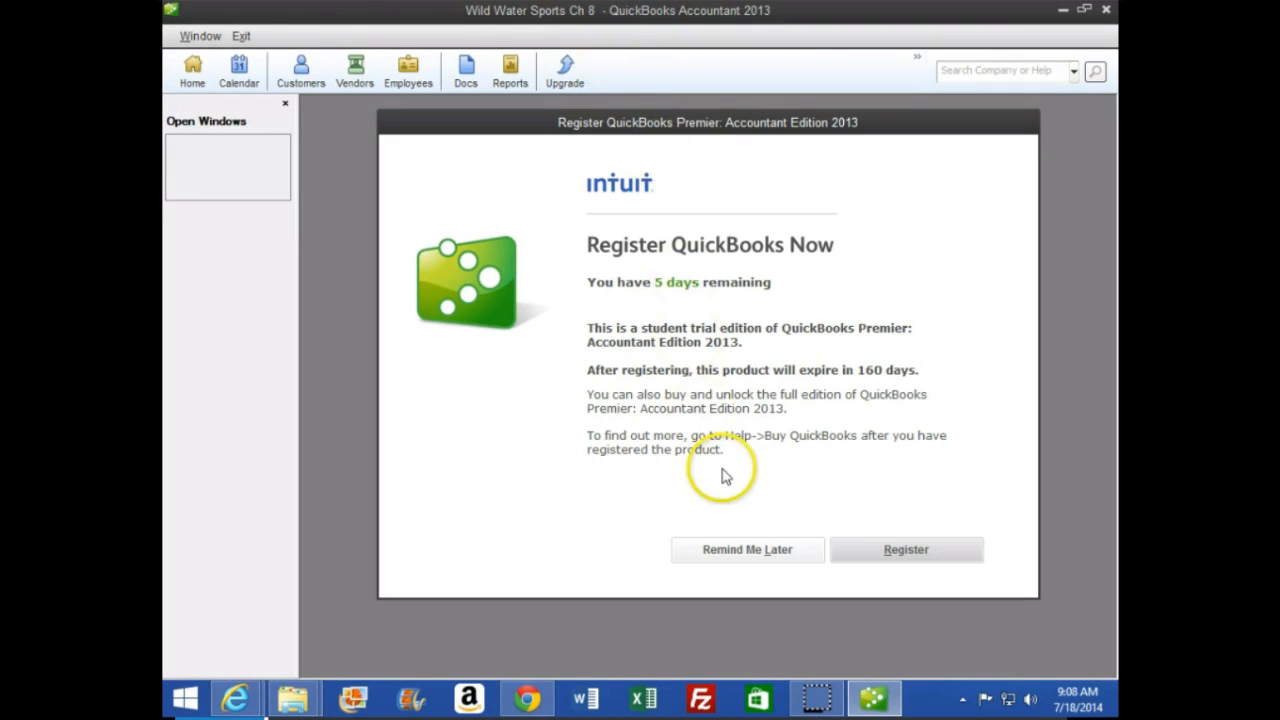
pyautogui.click(733, 565)
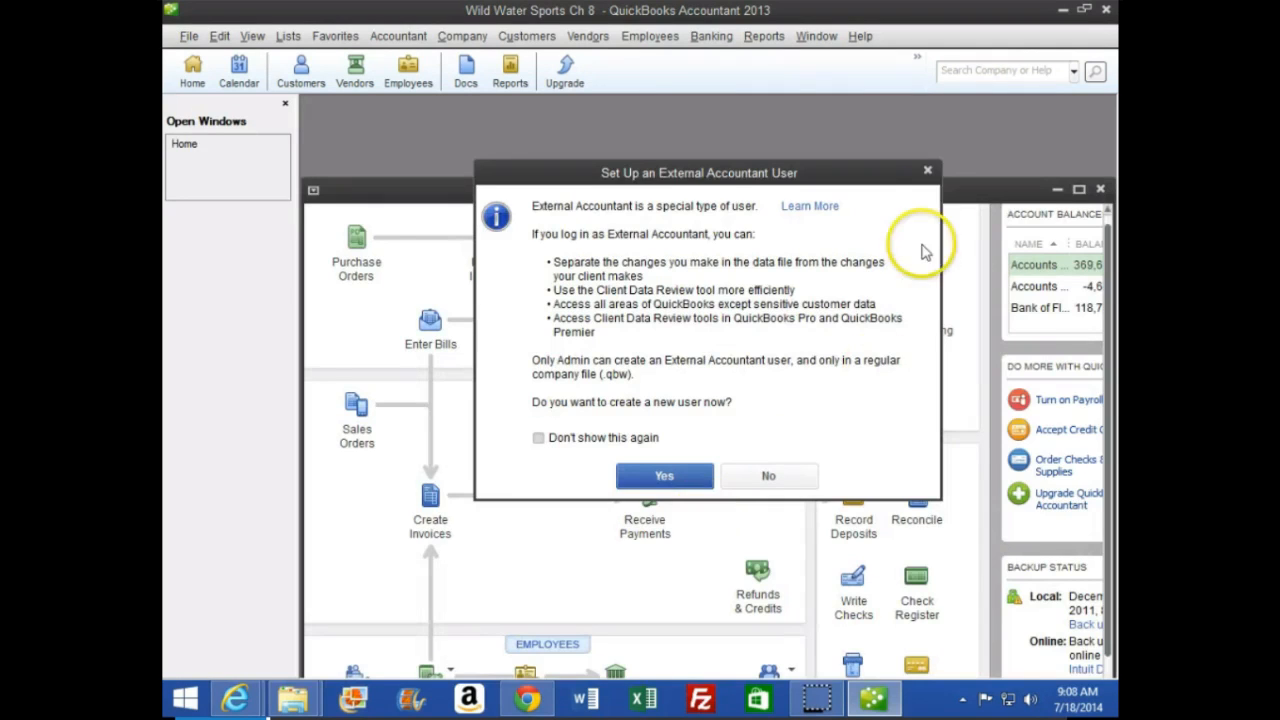
pyautogui.click(926, 169)
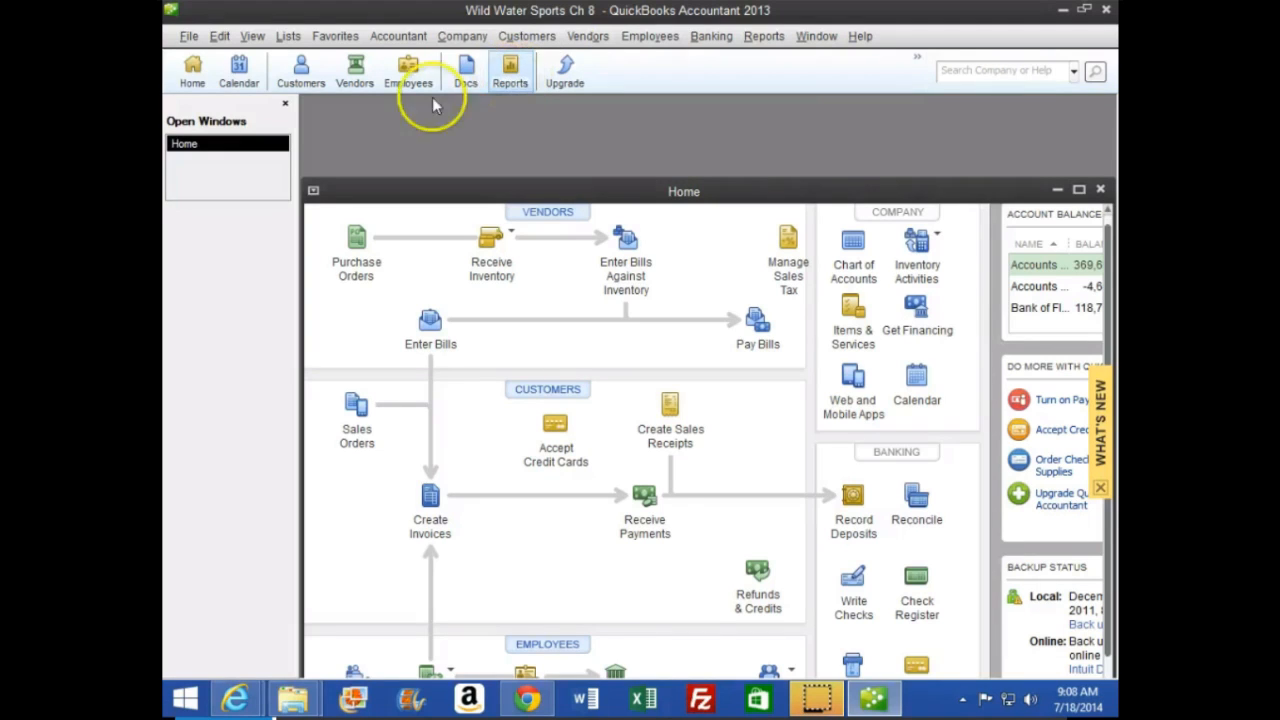
# Start restoring a company from a backup copy, with Local backup as the source
pyautogui.click(189, 37)
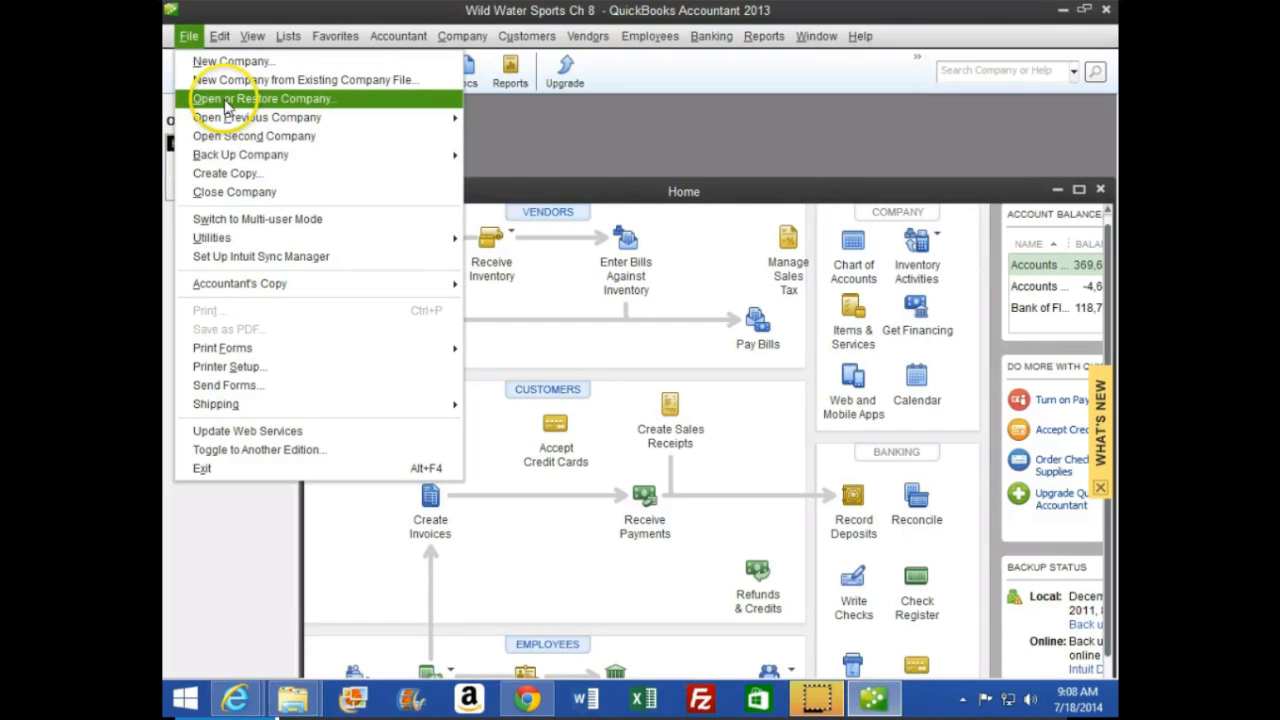
pyautogui.click(226, 100)
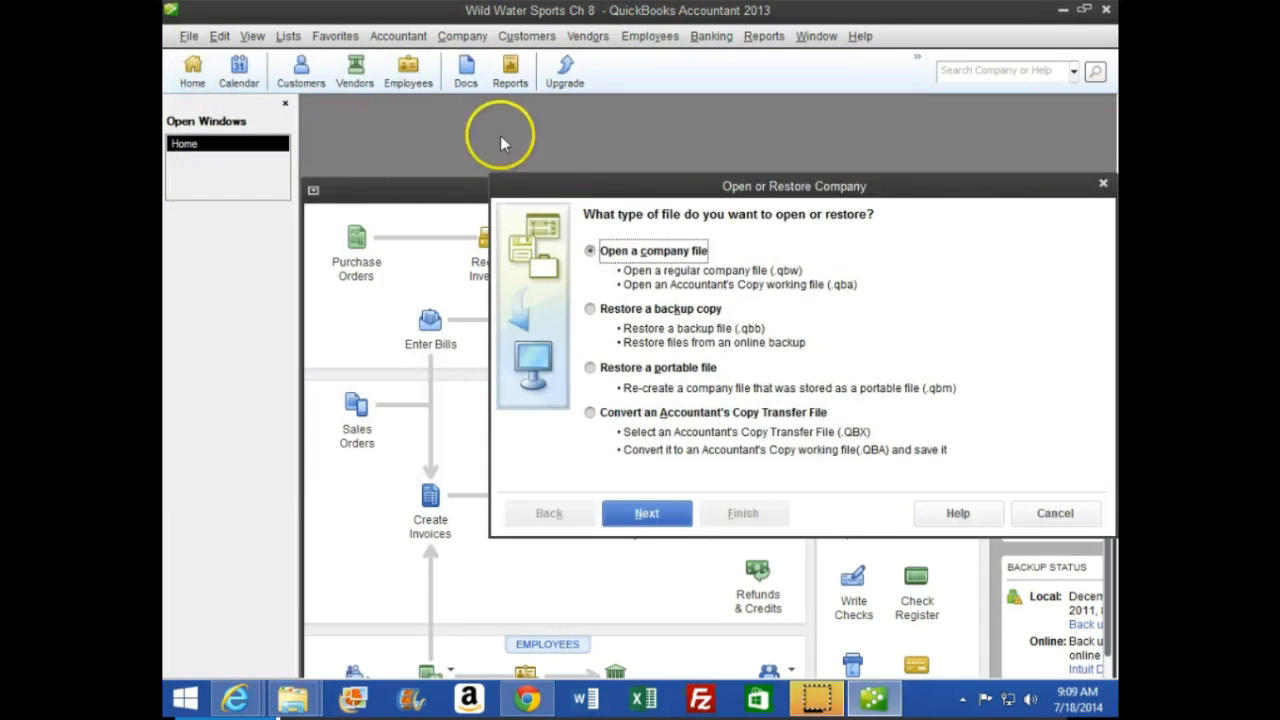
pyautogui.moveTo(650, 187); pyautogui.dragTo(535, 103)
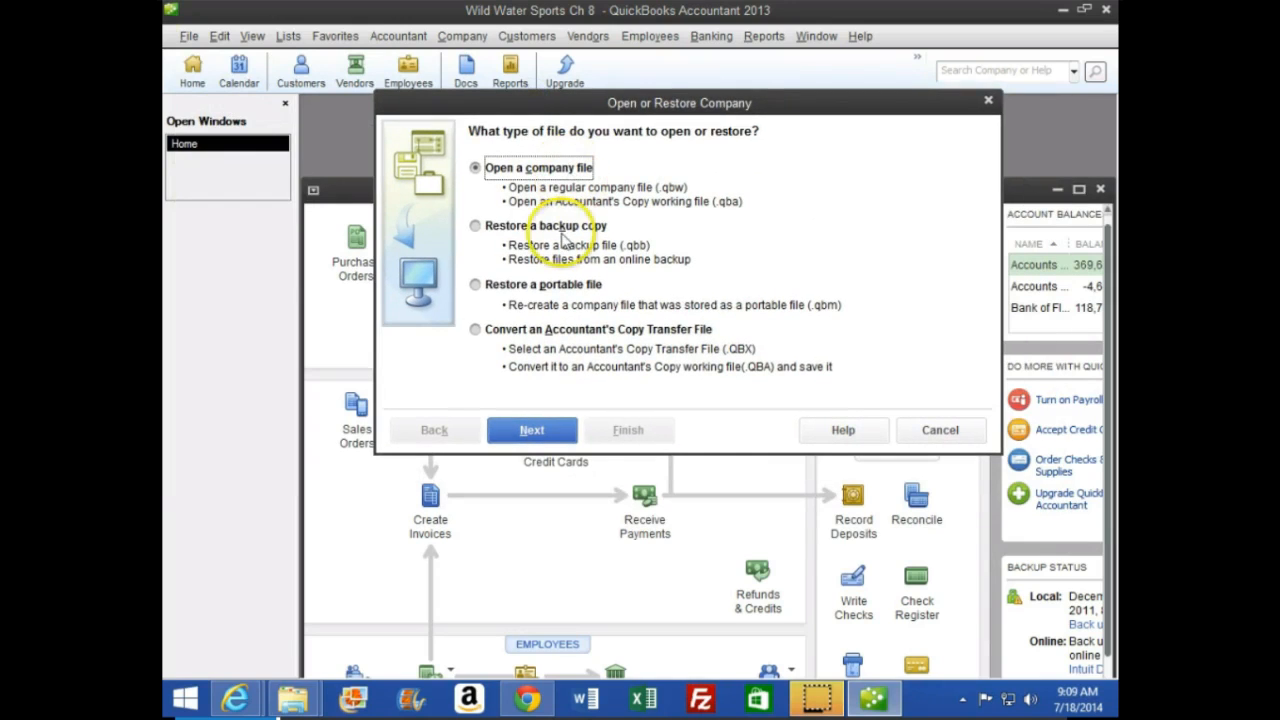
pyautogui.click(476, 227)
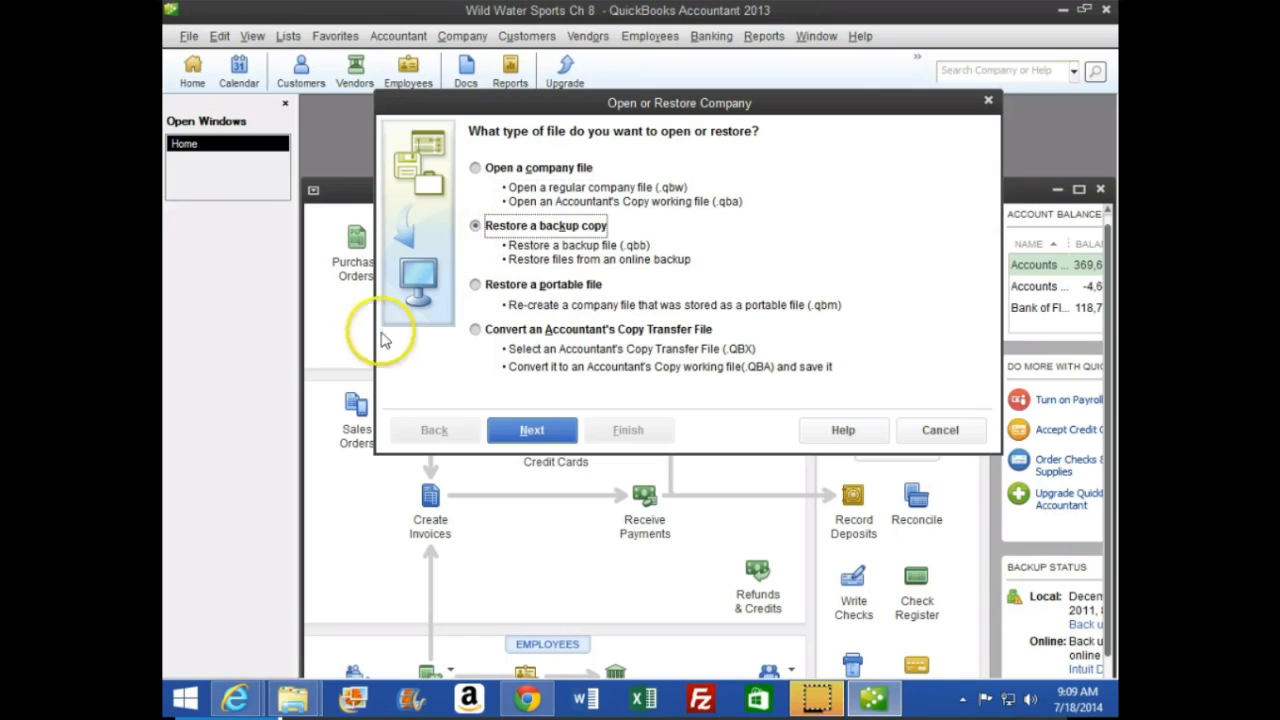
pyautogui.click(538, 437)
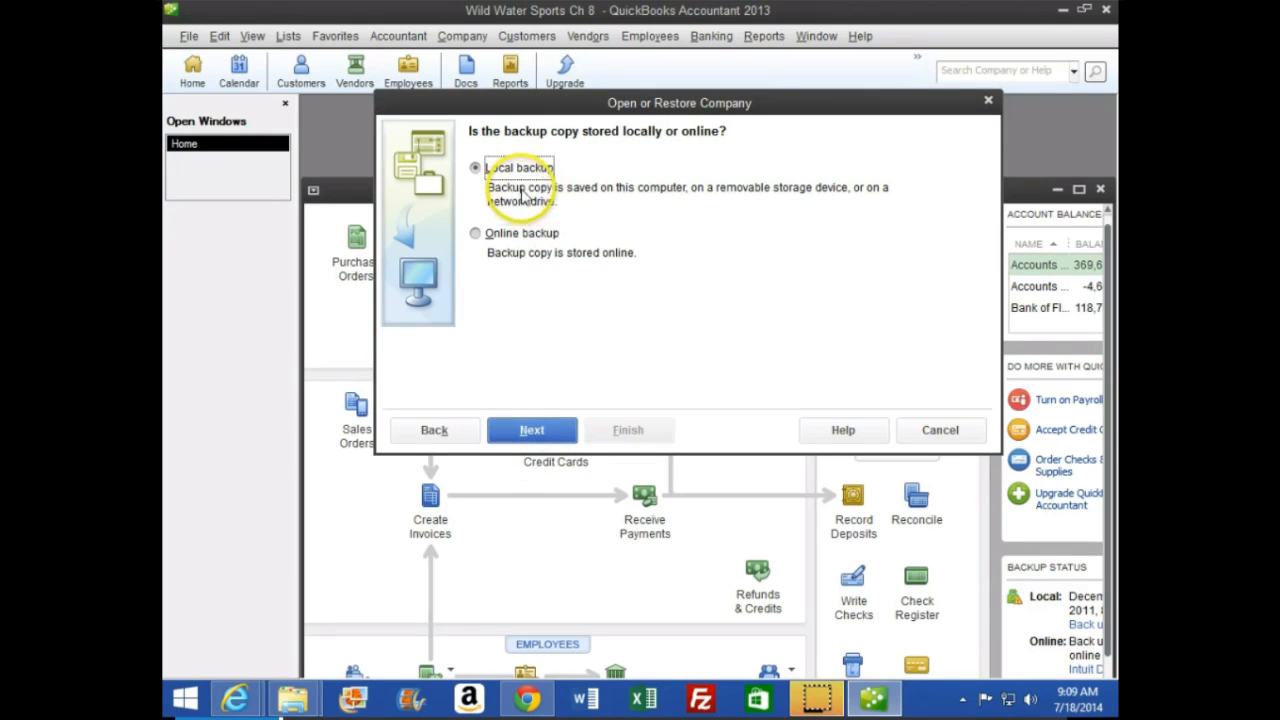
pyautogui.click(553, 436)
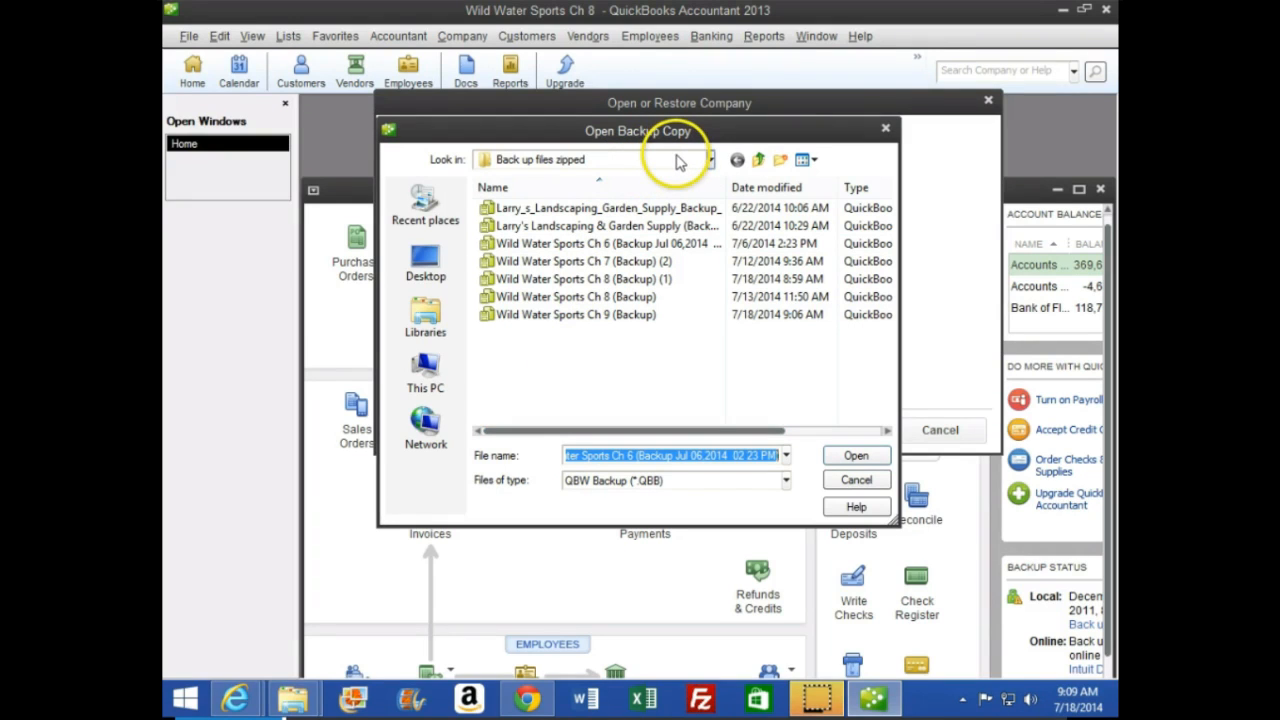
# Choose Wild Water Sports Ch 9 (Backup) from Desktop > AC1320 Quickbooks > Back up files zipped and proceed to the restore location
pyautogui.click(425, 265)
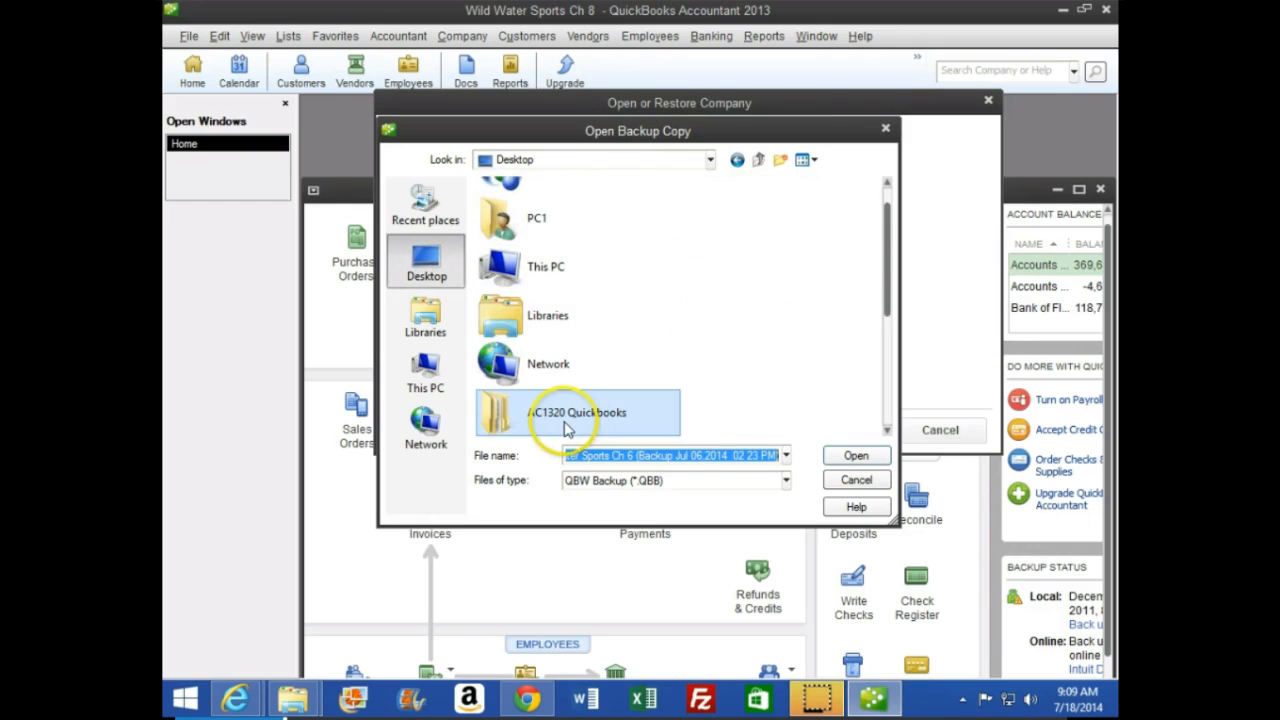
pyautogui.doubleClick(535, 428)
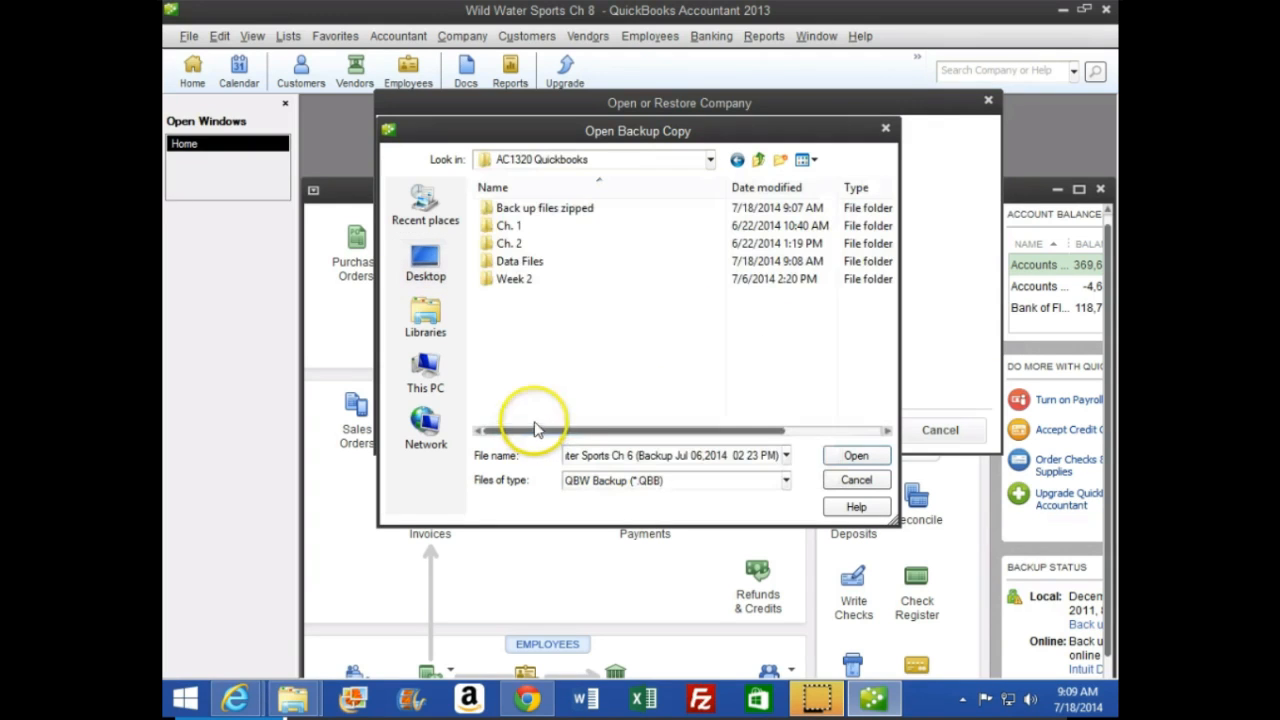
pyautogui.doubleClick(553, 210)
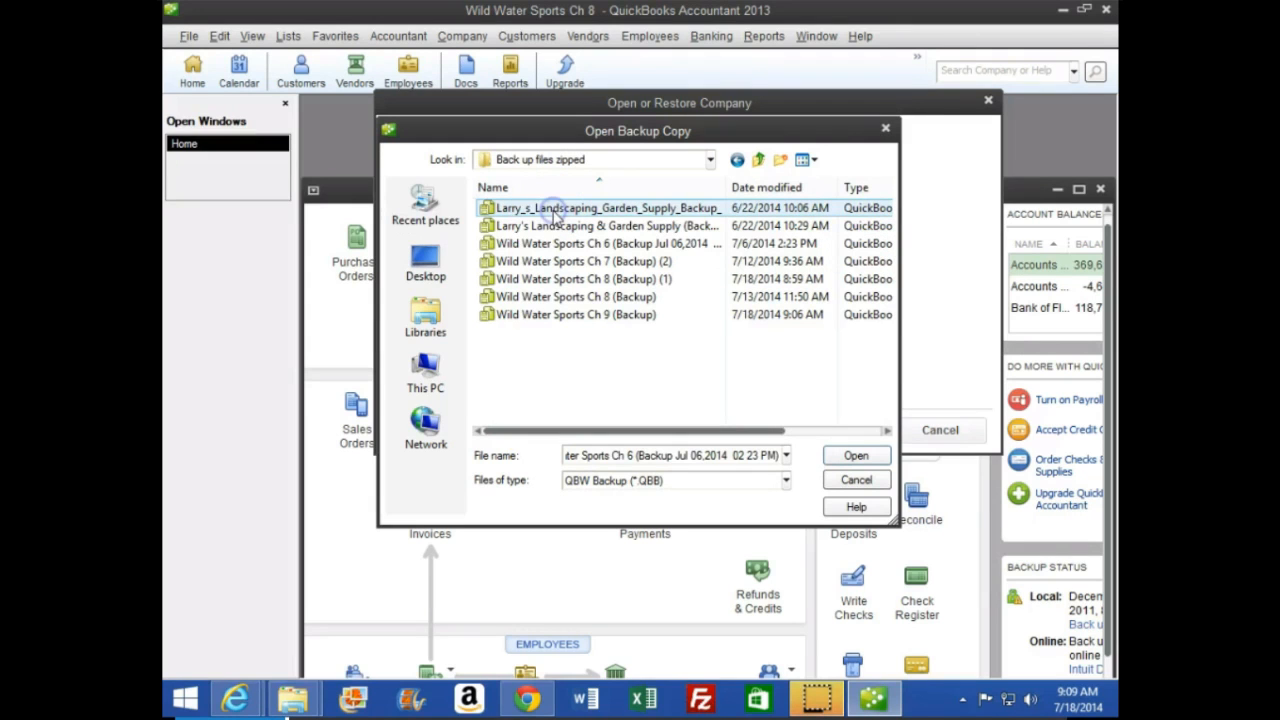
pyautogui.click(573, 316)
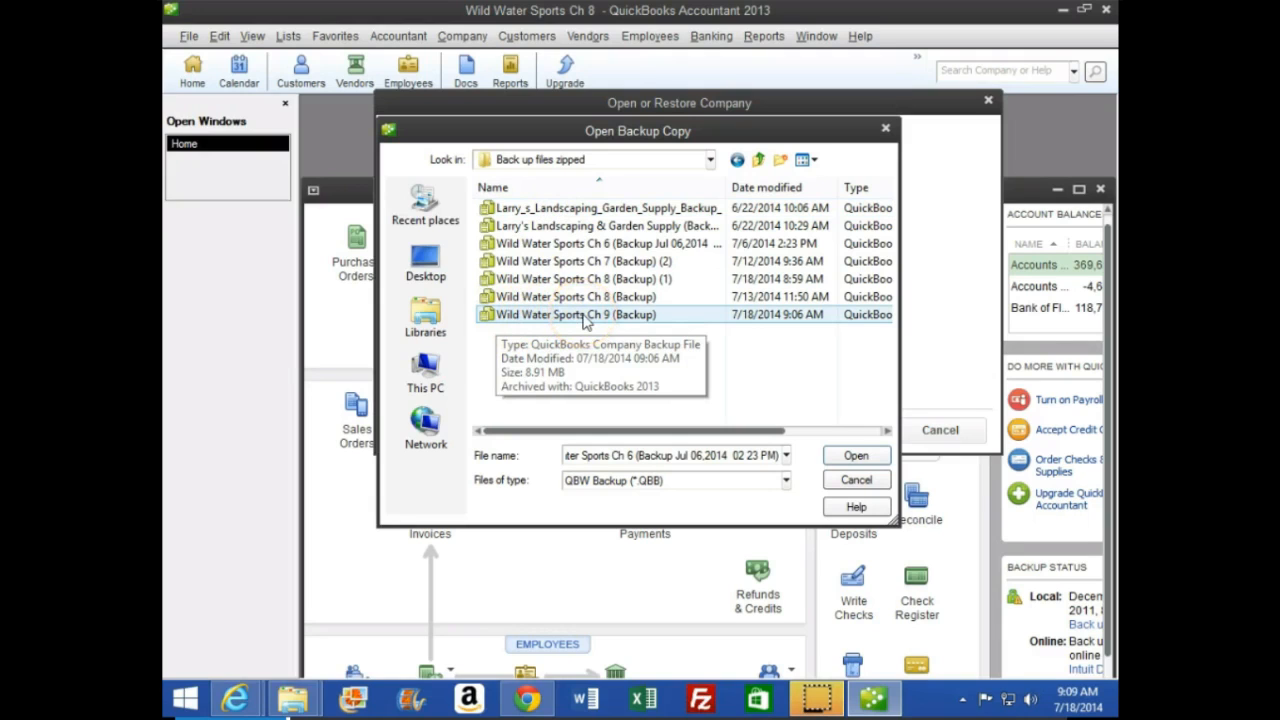
pyautogui.doubleClick(586, 316)
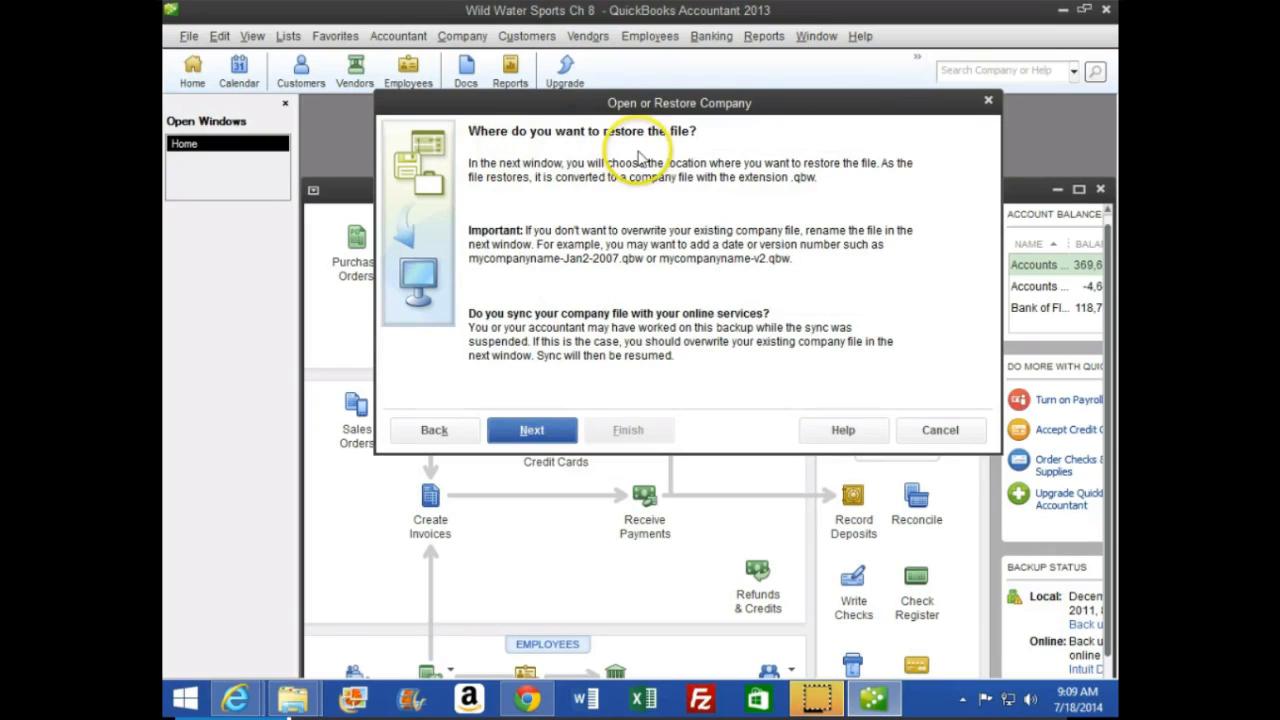
pyautogui.click(540, 429)
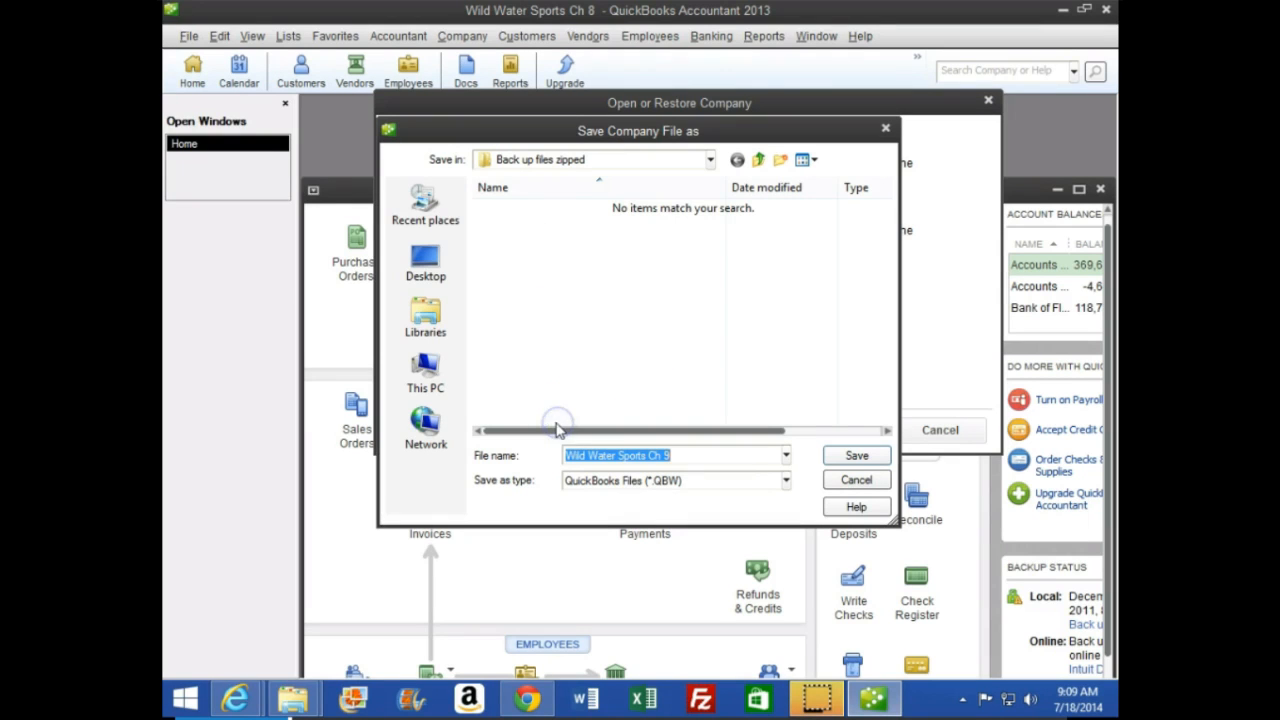
# Save the restored company file as Wild Water Sports Ch 9 in AC1320 Quickbooks > Data Files and agree to update it
pyautogui.click(710, 160)
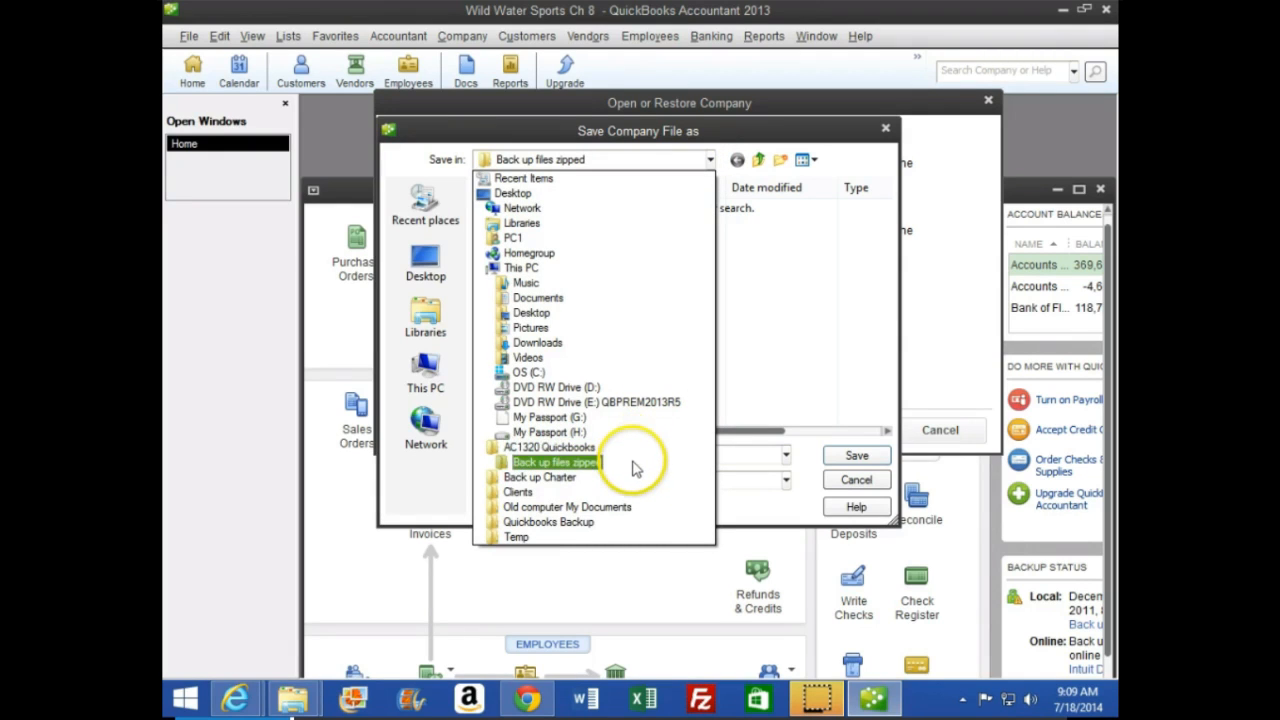
pyautogui.click(569, 452)
pyautogui.click(543, 484)
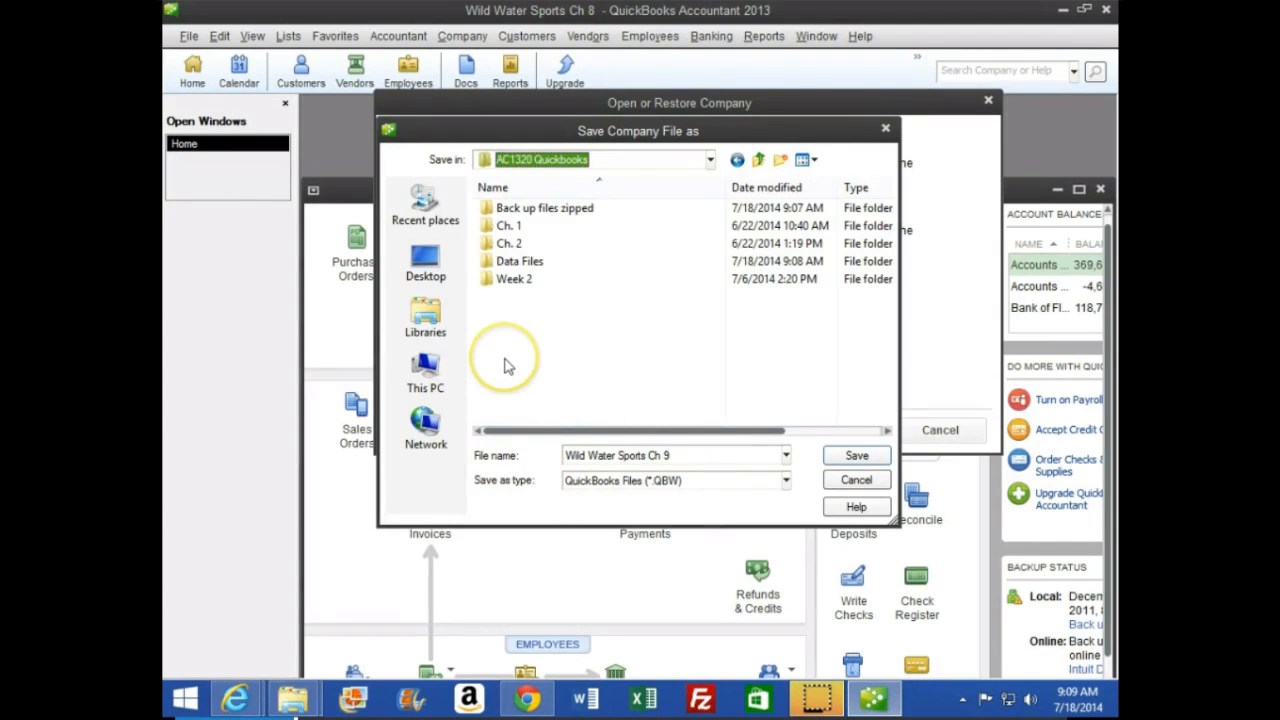
pyautogui.click(500, 262)
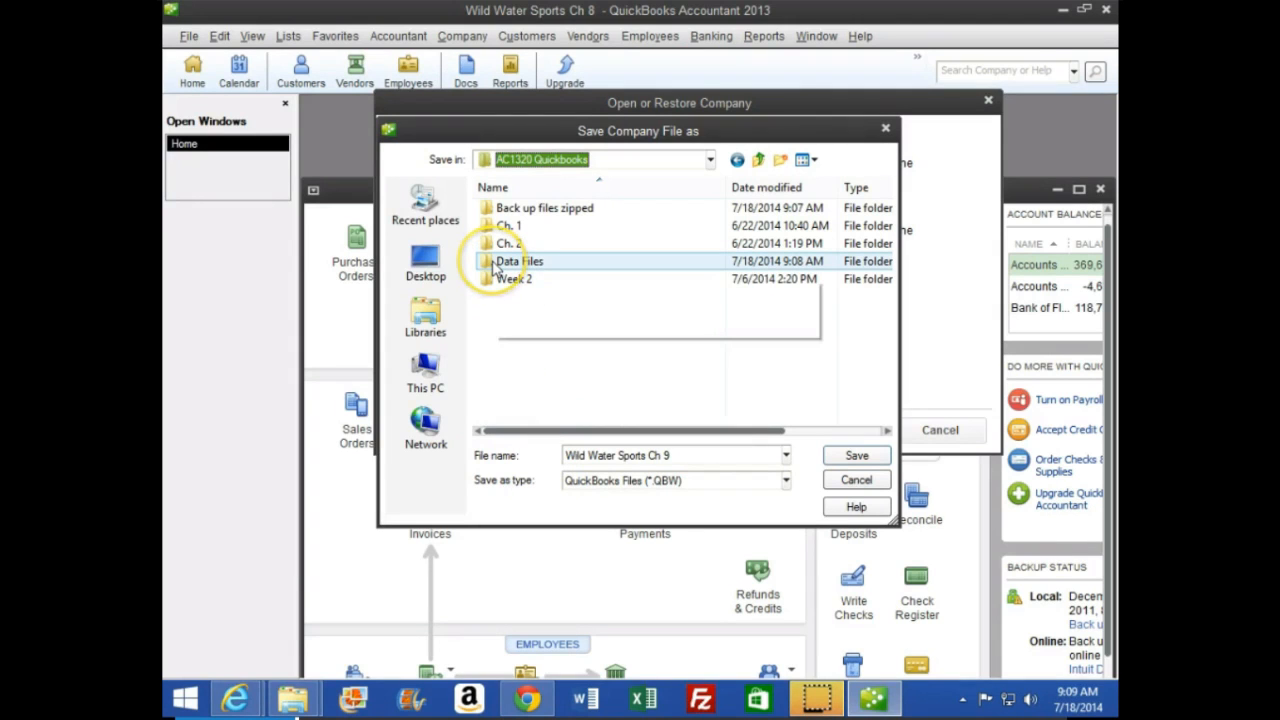
pyautogui.doubleClick(497, 264)
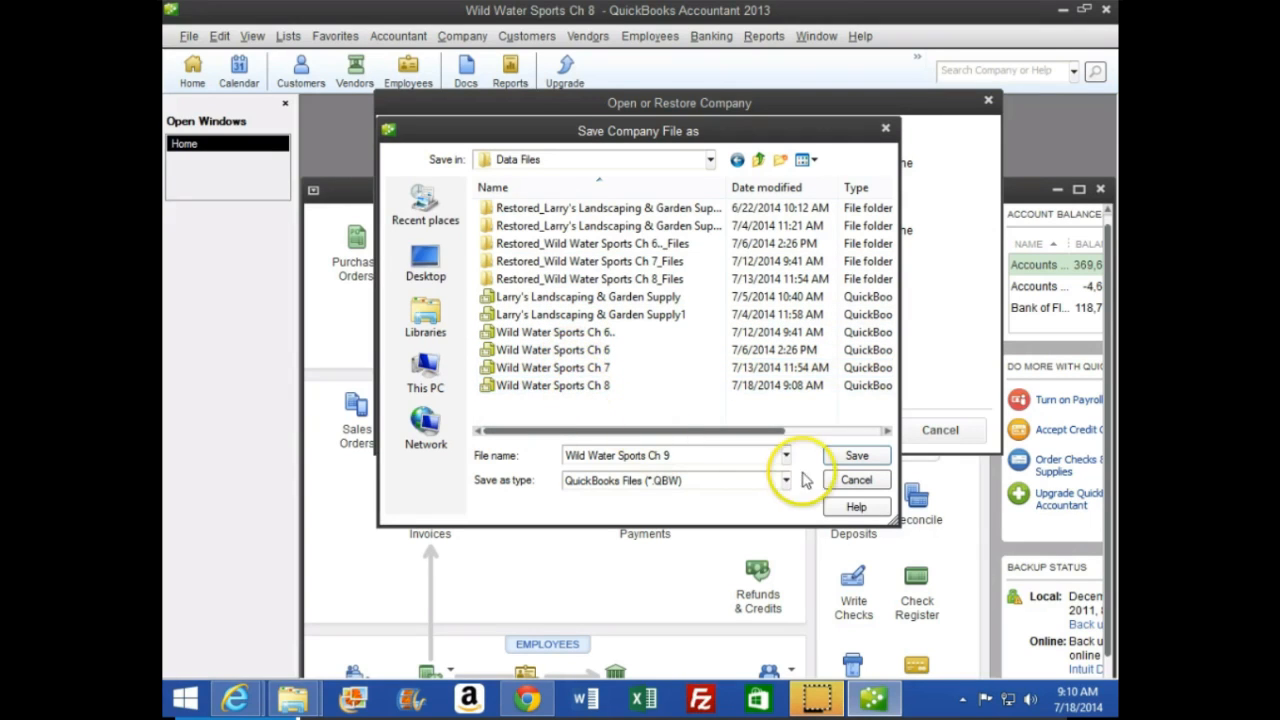
pyautogui.click(850, 458)
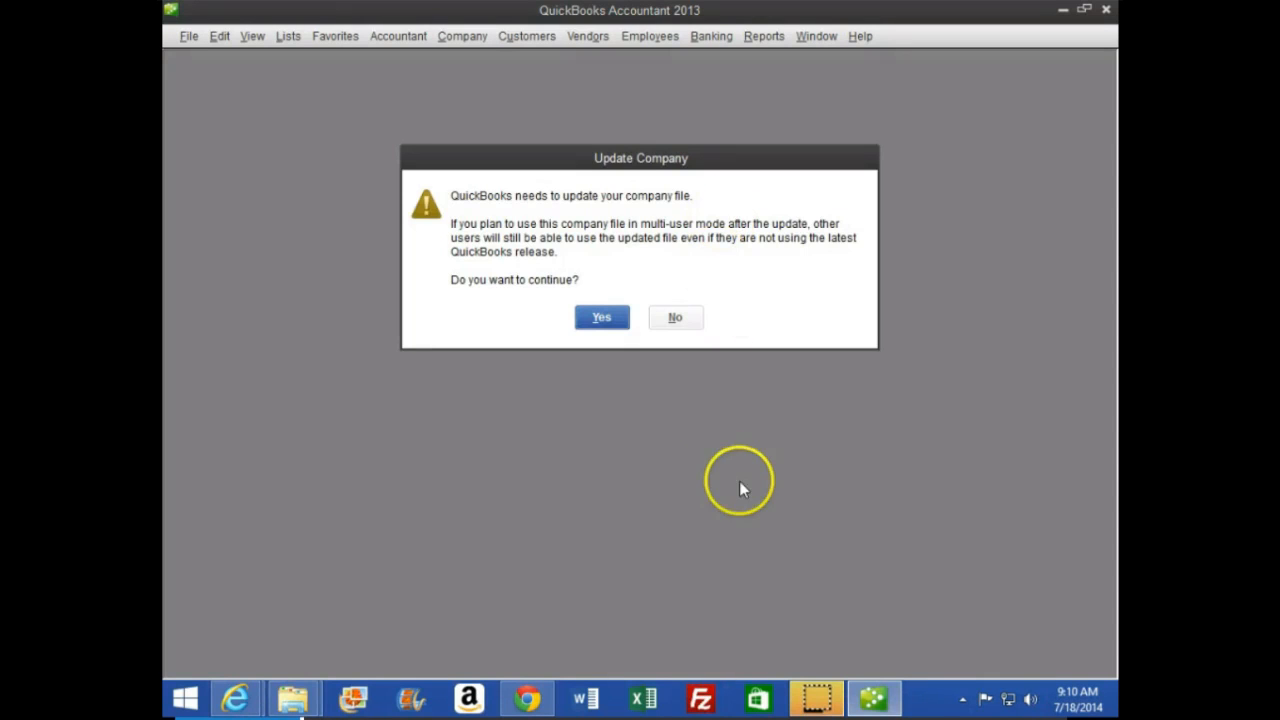
pyautogui.click(600, 318)
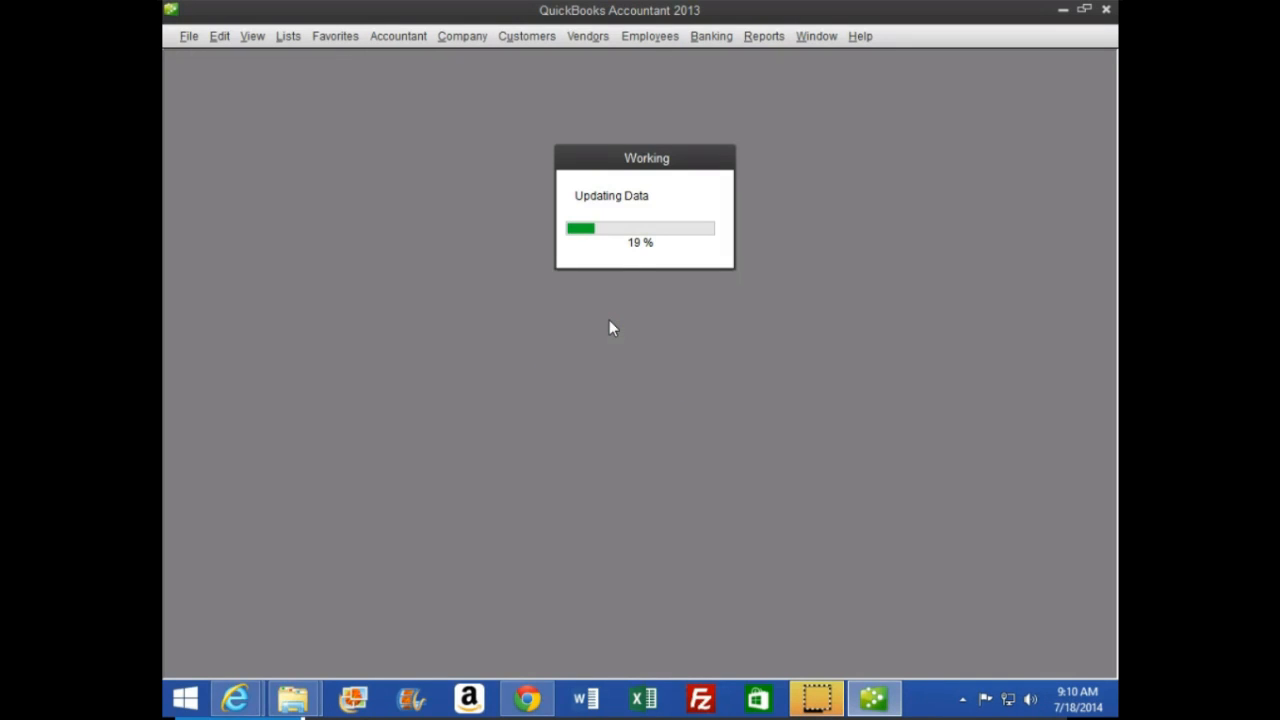
# Check the steps for accruing interest expense in the CourseSmart textbook in the browser, and return to QuickBooks
pyautogui.moveTo(243, 697)
pyautogui.click(480, 612)
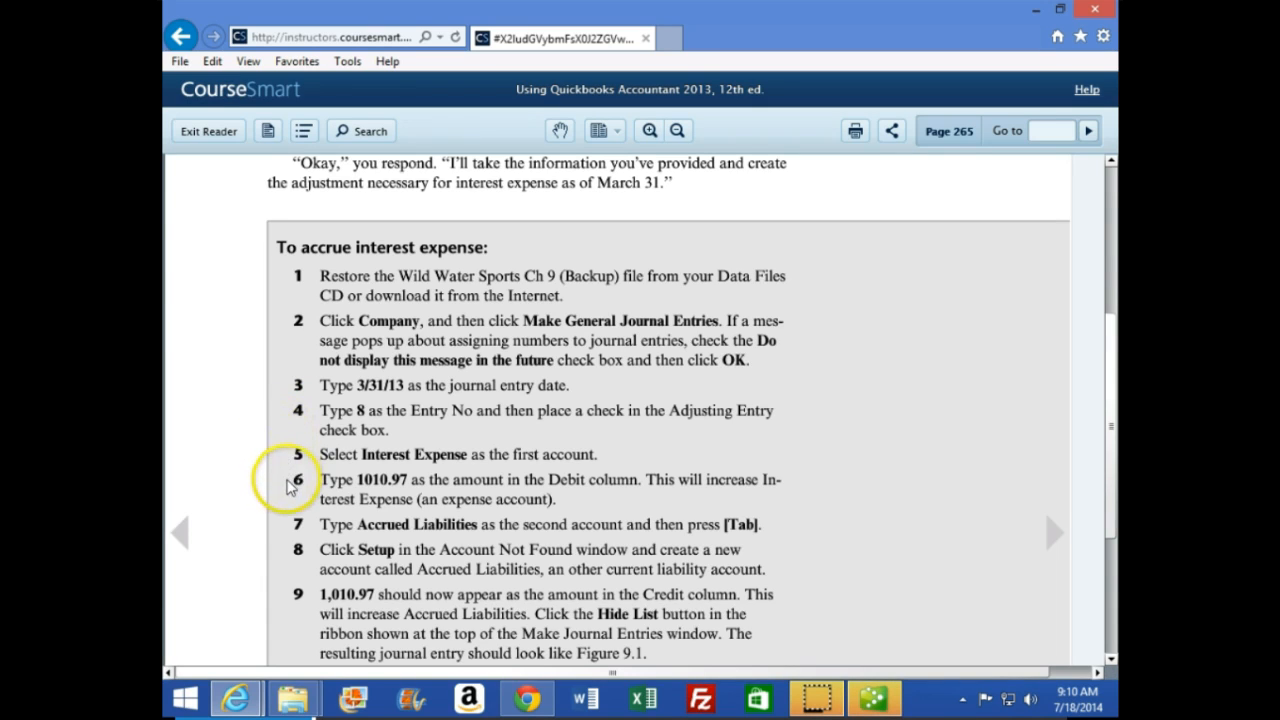
pyautogui.click(873, 698)
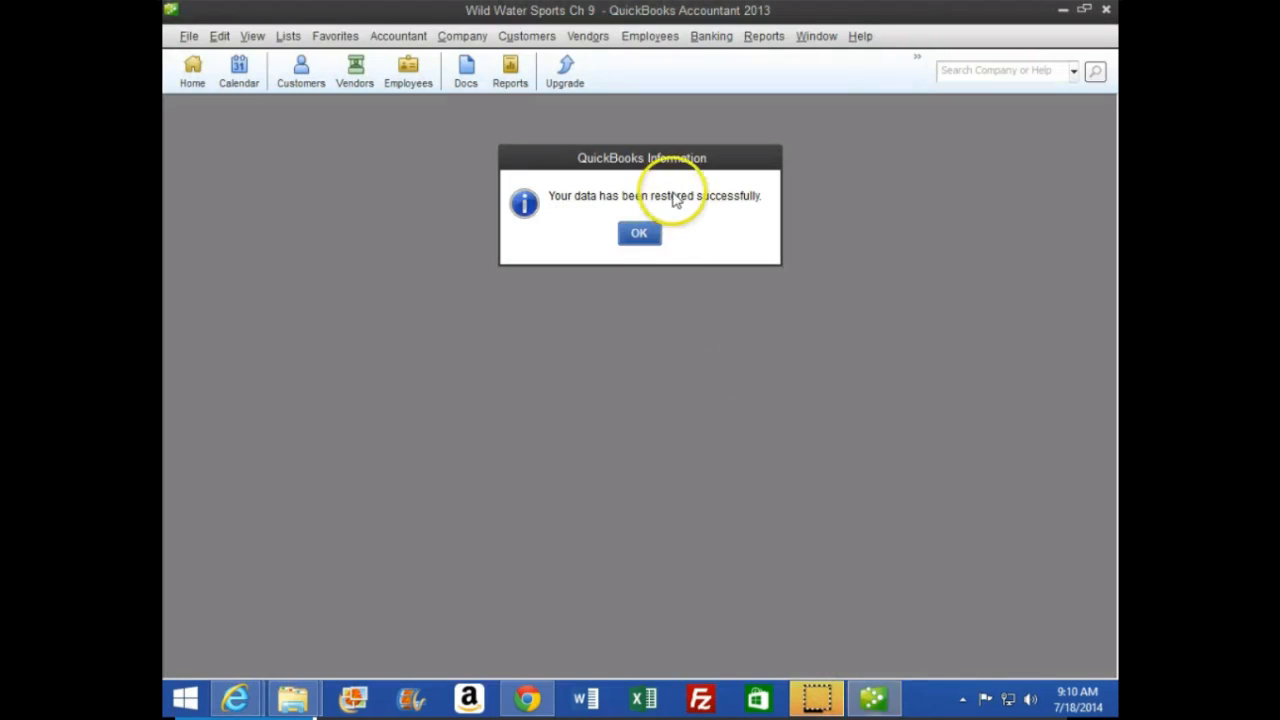
# Dismiss the messages shown after the restore and display the Open Window List
pyautogui.click(639, 233)
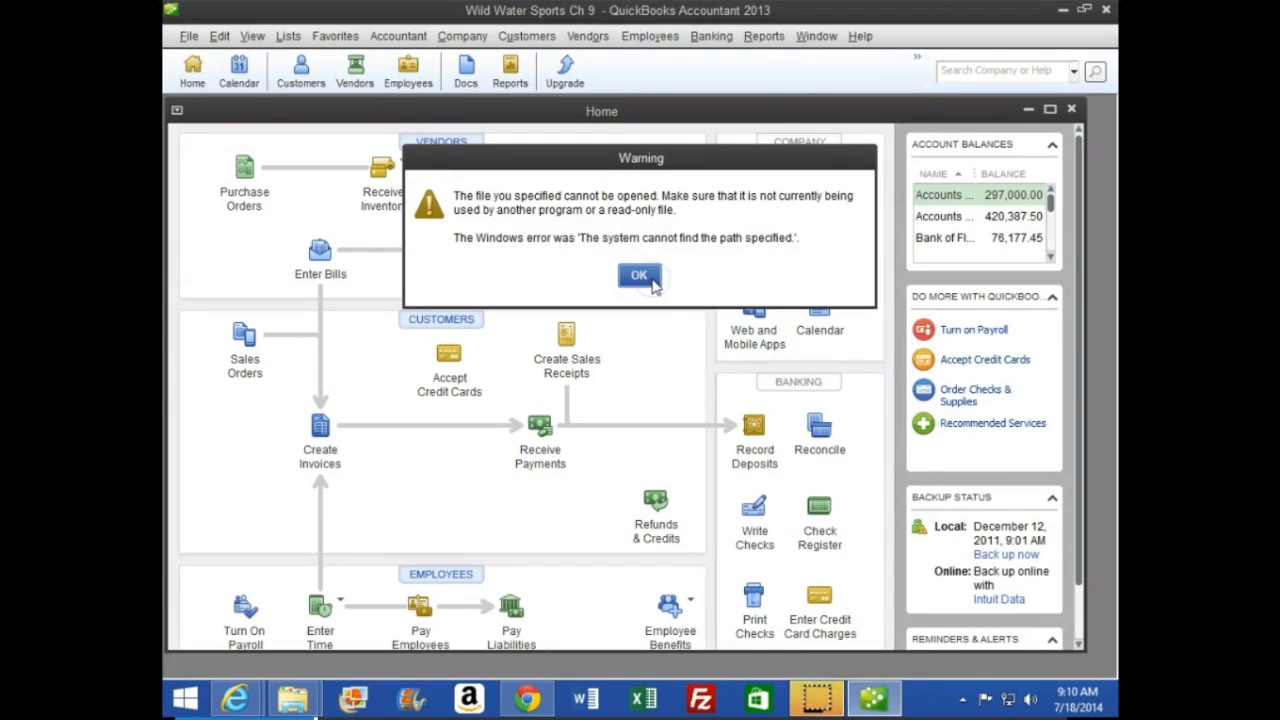
pyautogui.click(652, 281)
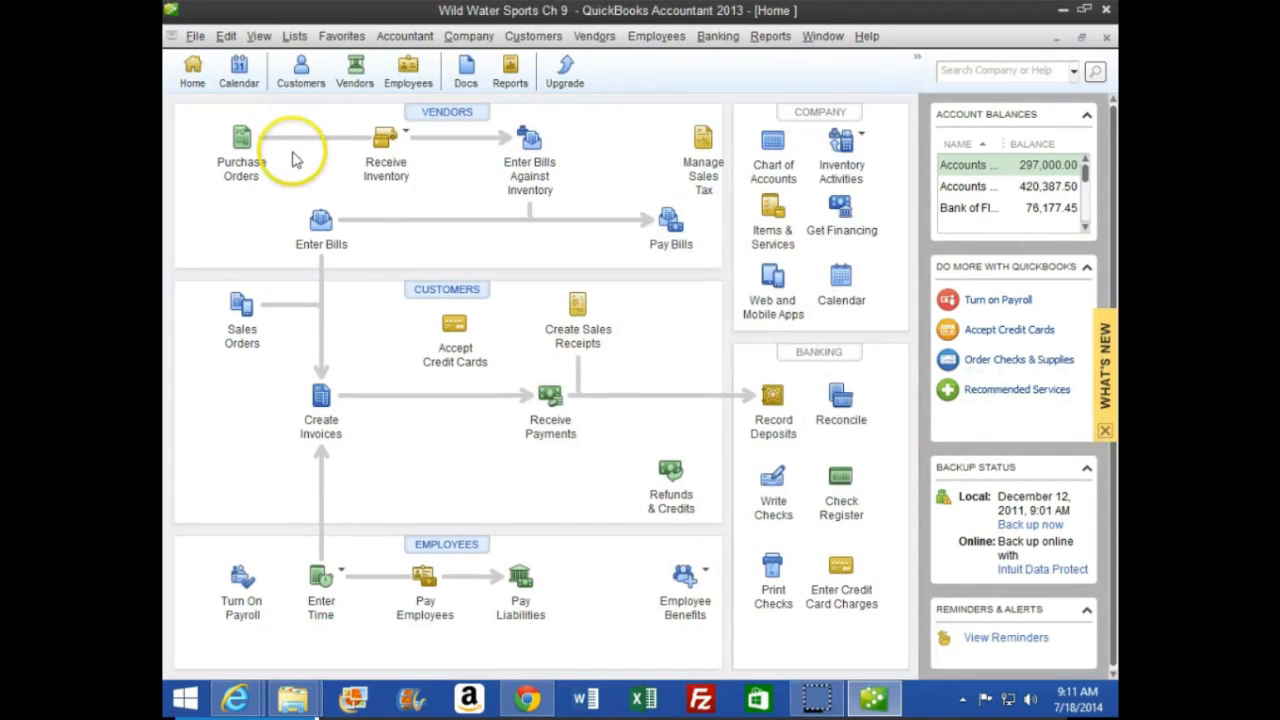
pyautogui.click(262, 36)
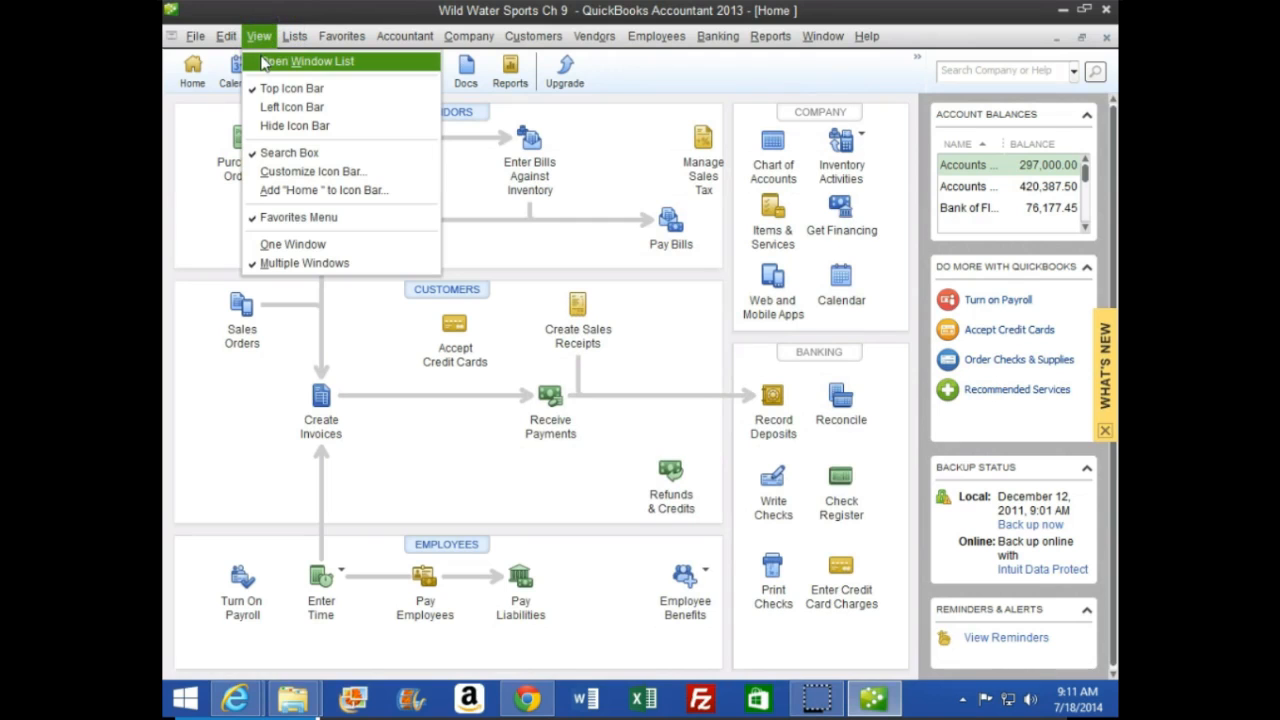
pyautogui.click(263, 62)
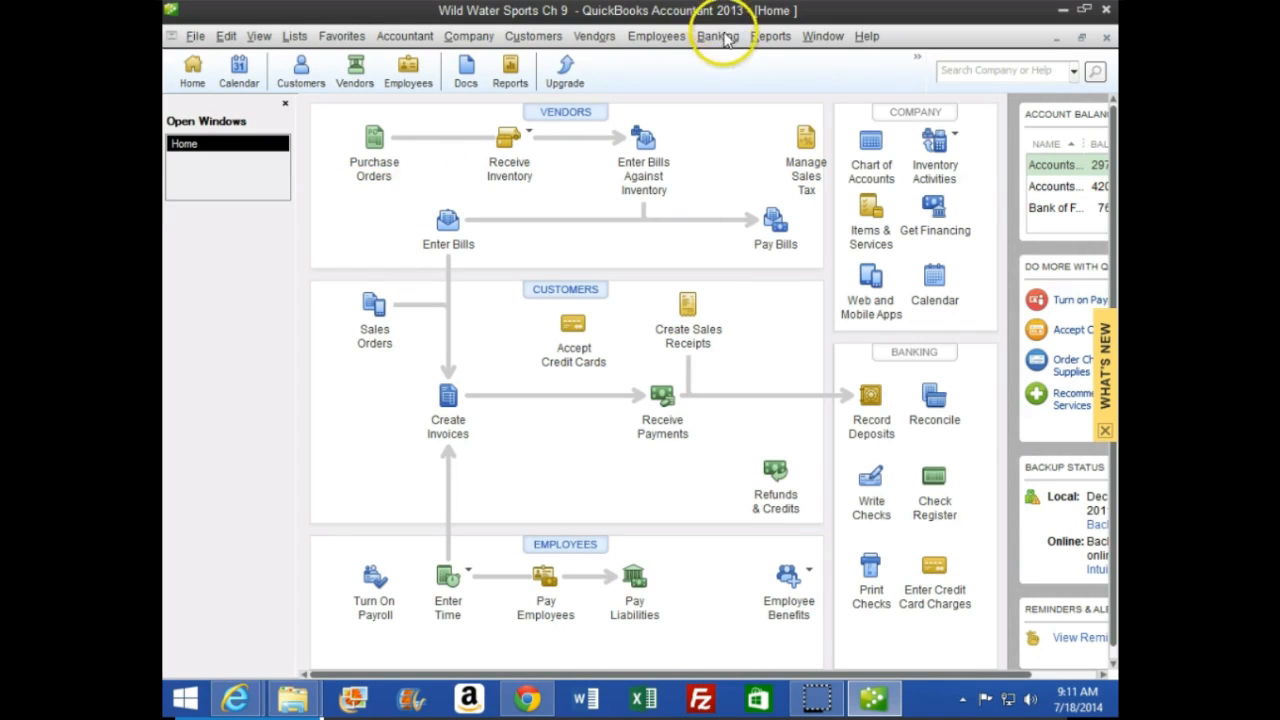
# Run the Trial Balance report from Accountant & Taxes with both the From and To dates set to 03/31/13
pyautogui.click(768, 40)
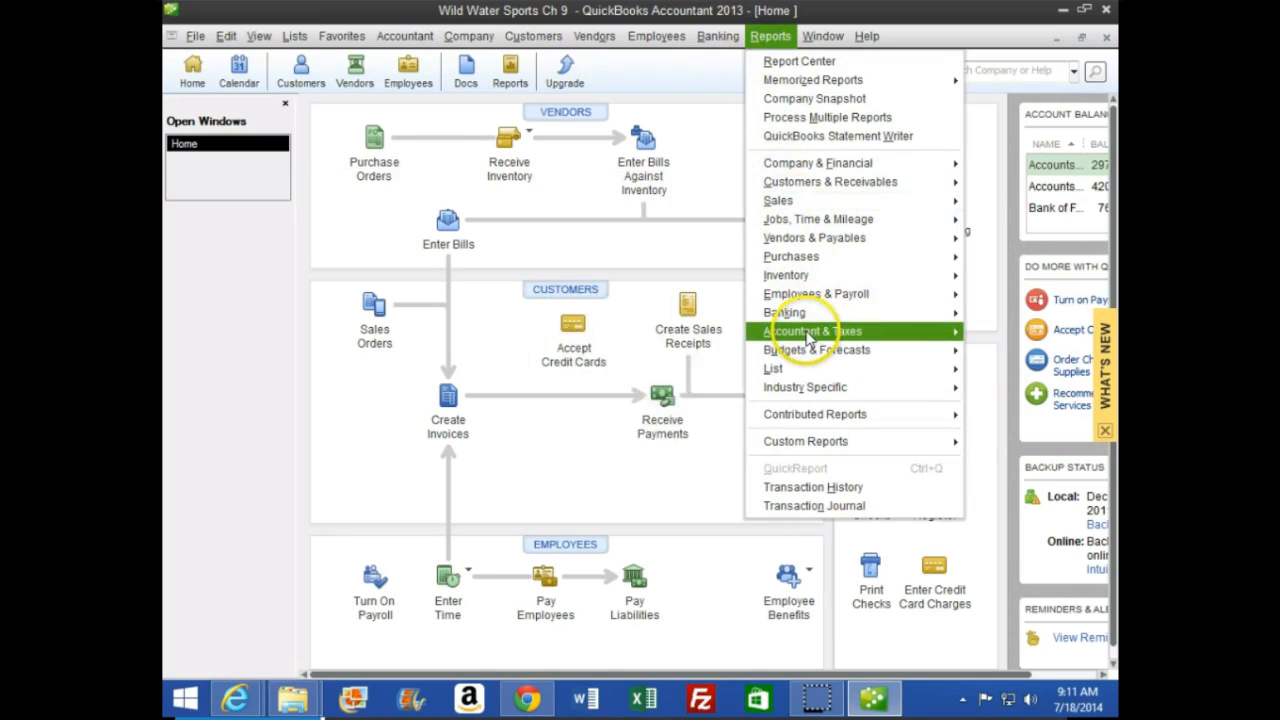
pyautogui.moveTo(809, 338)
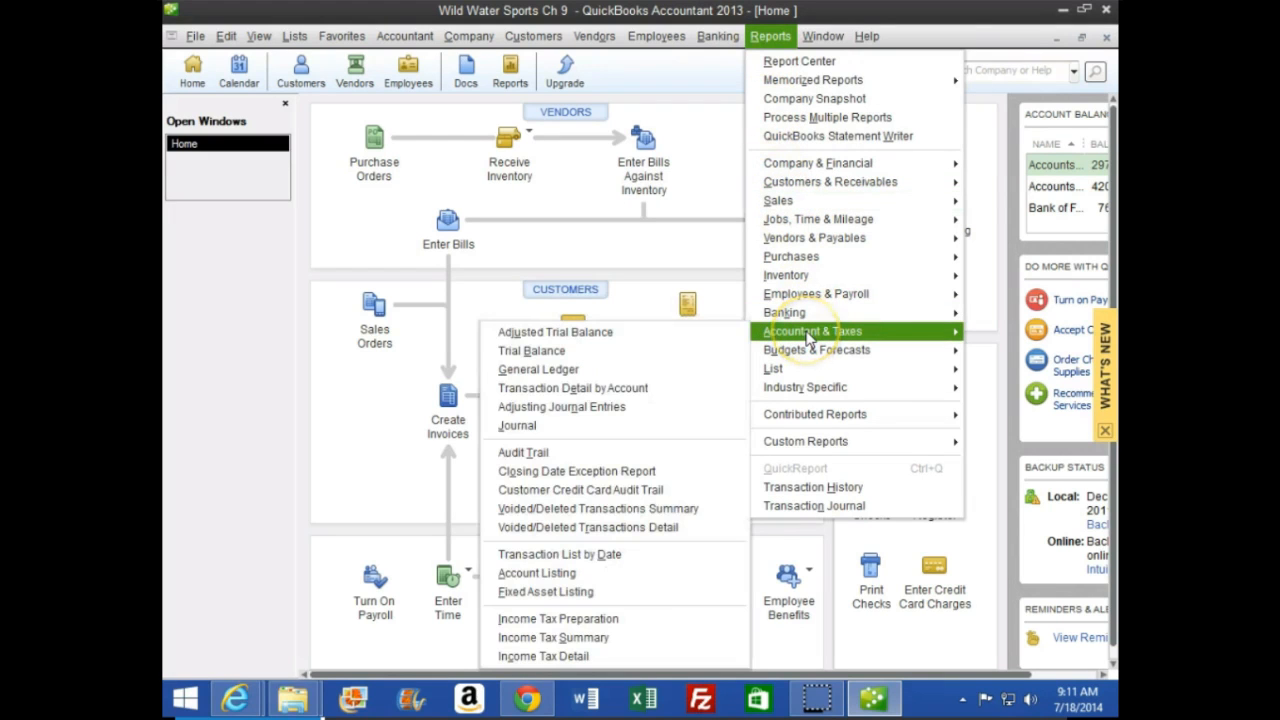
pyautogui.click(700, 367)
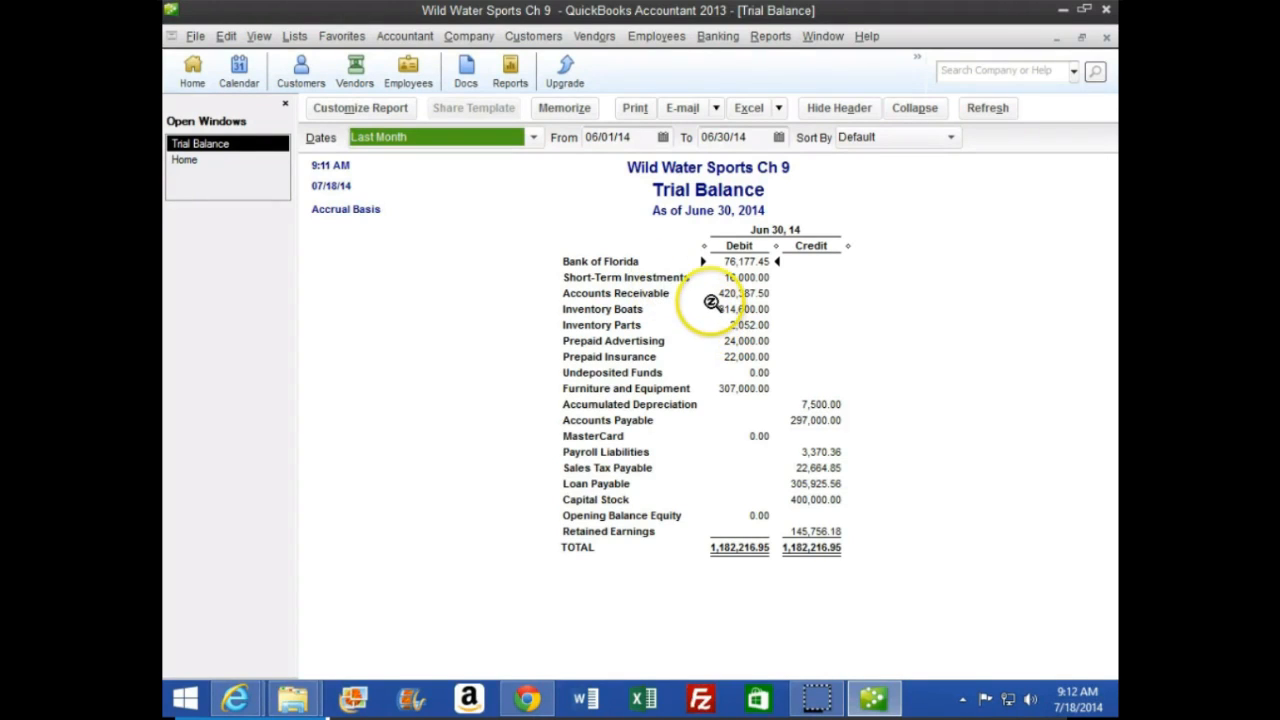
pyautogui.press('Tab')
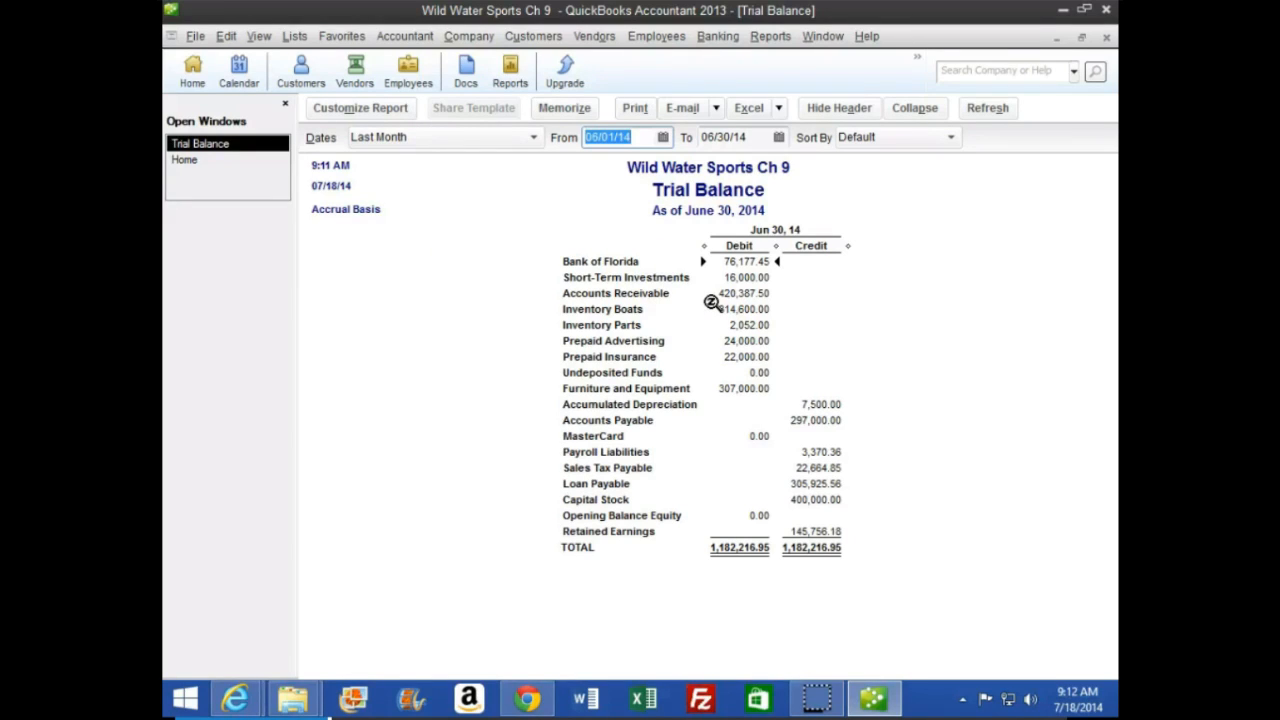
pyautogui.write('01')
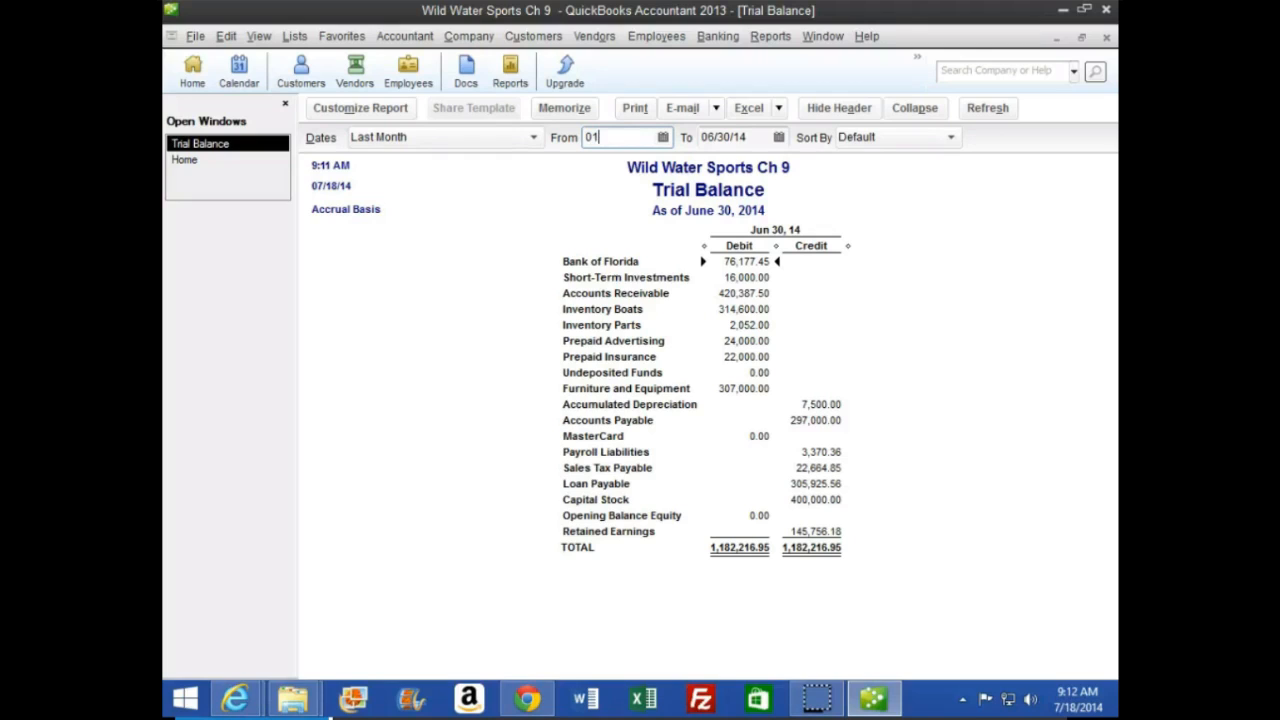
pyautogui.write('30/31/13')
pyautogui.press('Tab')
pyautogui.write('033113')
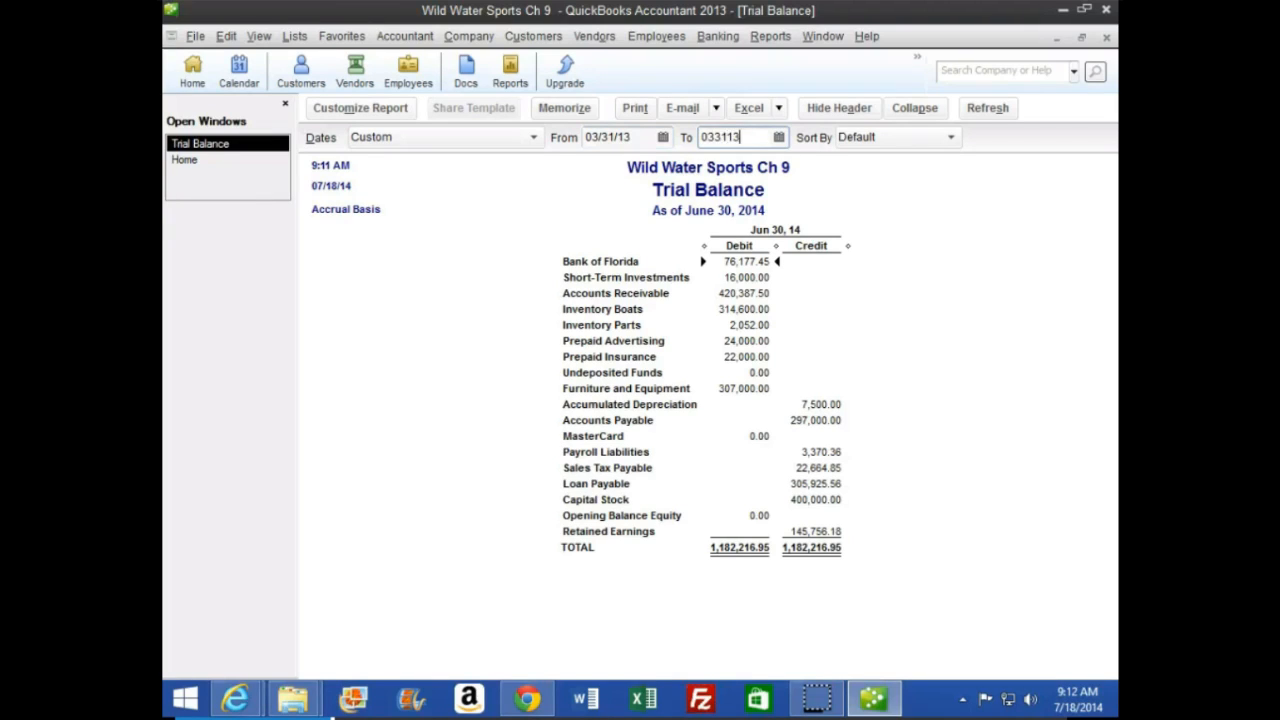
pyautogui.press('Tab')
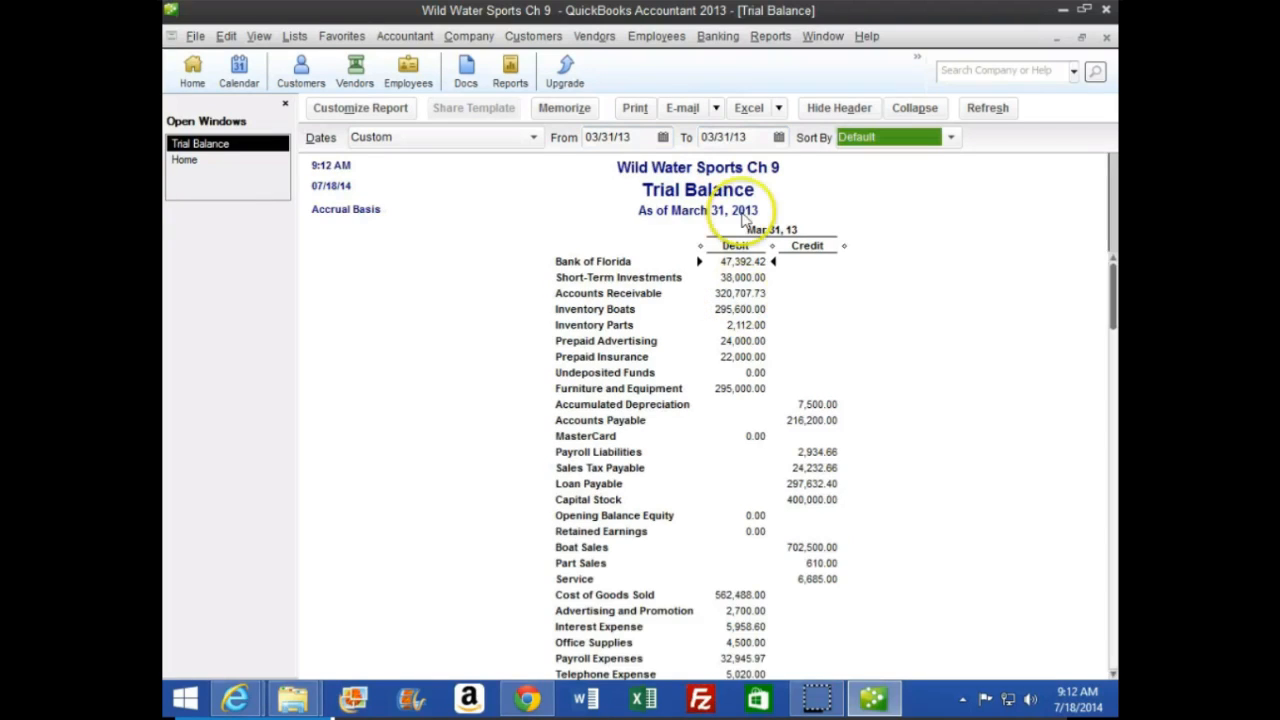
# Set the Trial Balance report's From date to 03/01/13
pyautogui.click(605, 137)
pyautogui.write('0')
pyautogui.press('Tab')
pyautogui.press('Tab')
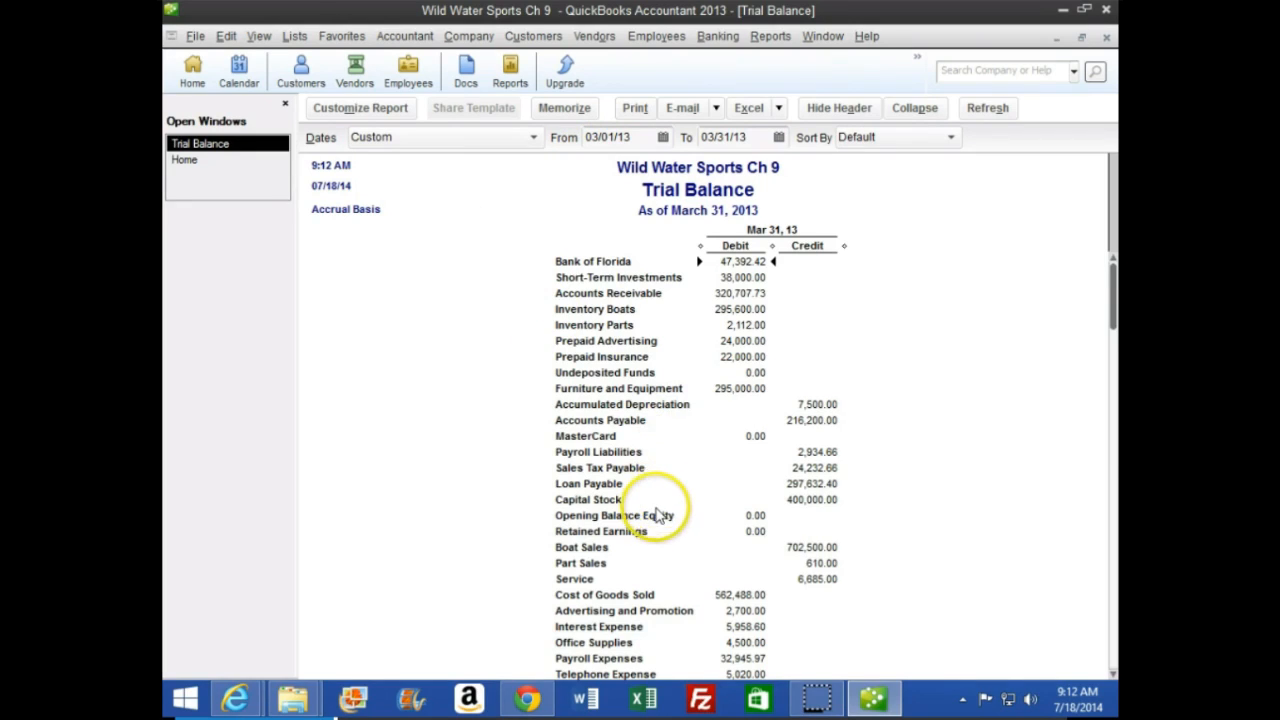
# Examine the account balances in the March 31, 2013 trial balance, particularly Interest Expense
pyautogui.scroll(-2, 655, 522)
pyautogui.scroll(1, 657, 514)
pyautogui.scroll(1, 657, 514)
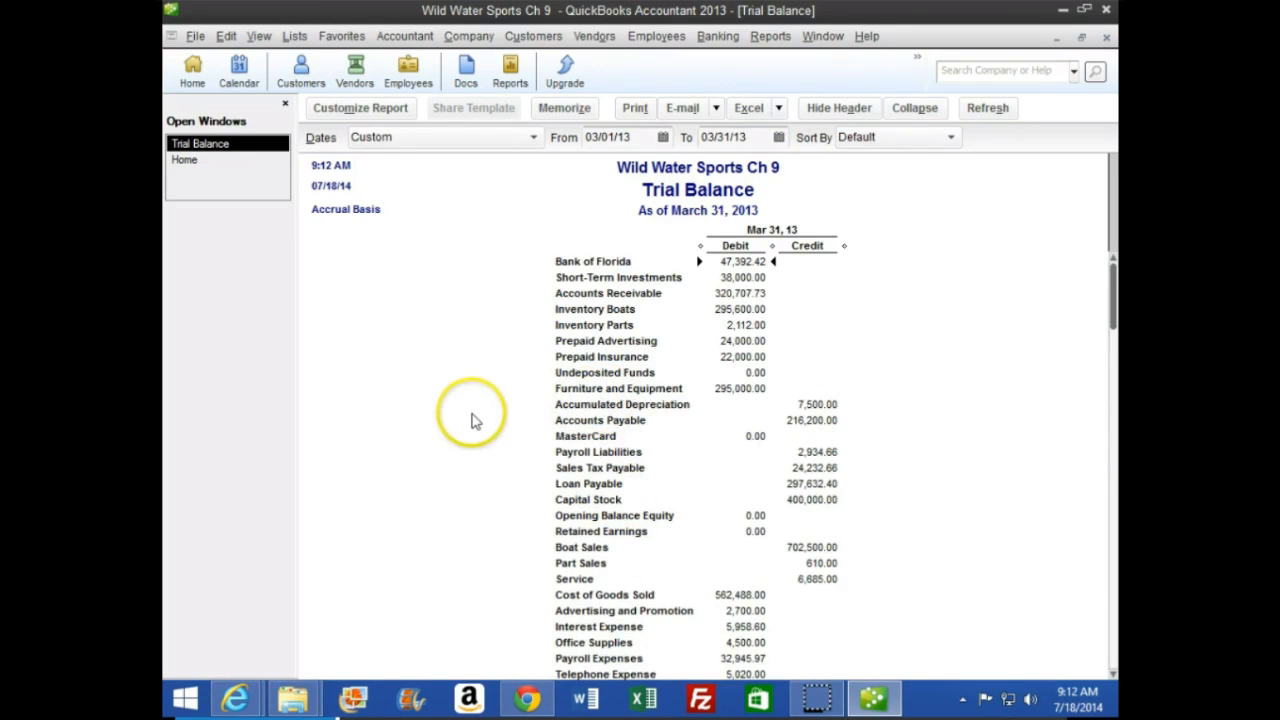
pyautogui.scroll(-1, 472, 428)
pyautogui.scroll(-1, 472, 428)
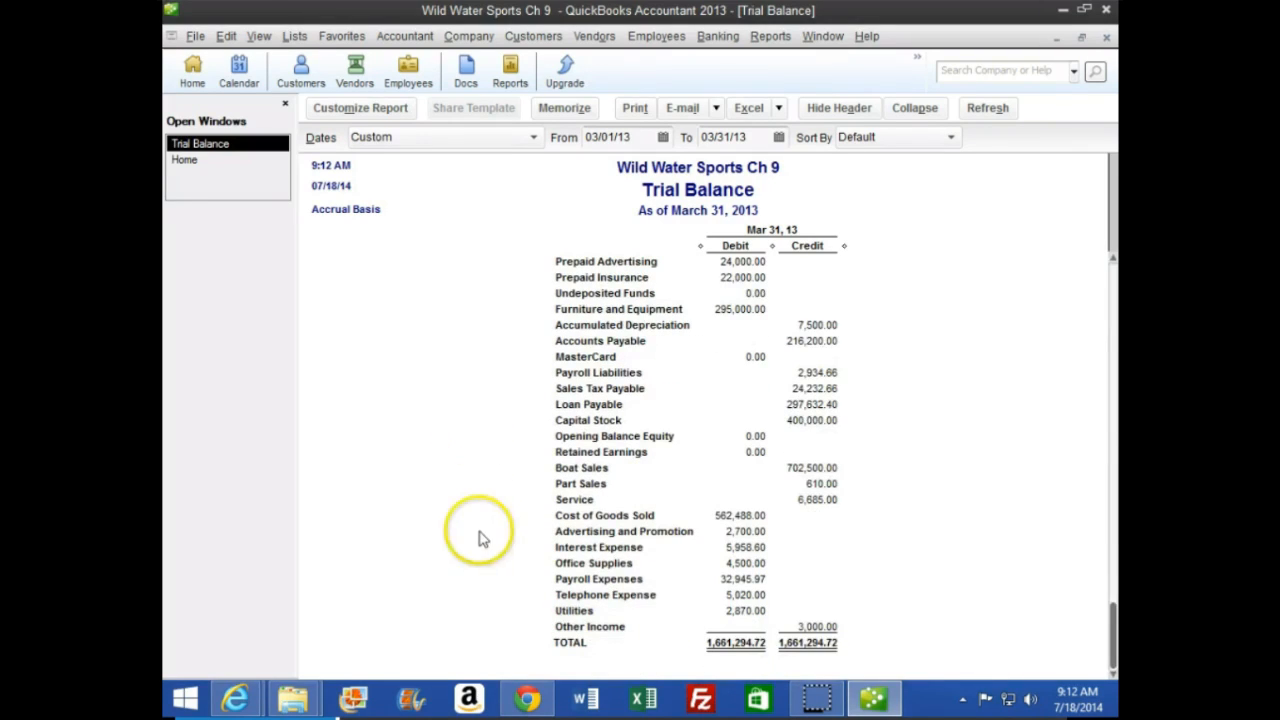
pyautogui.click(748, 549)
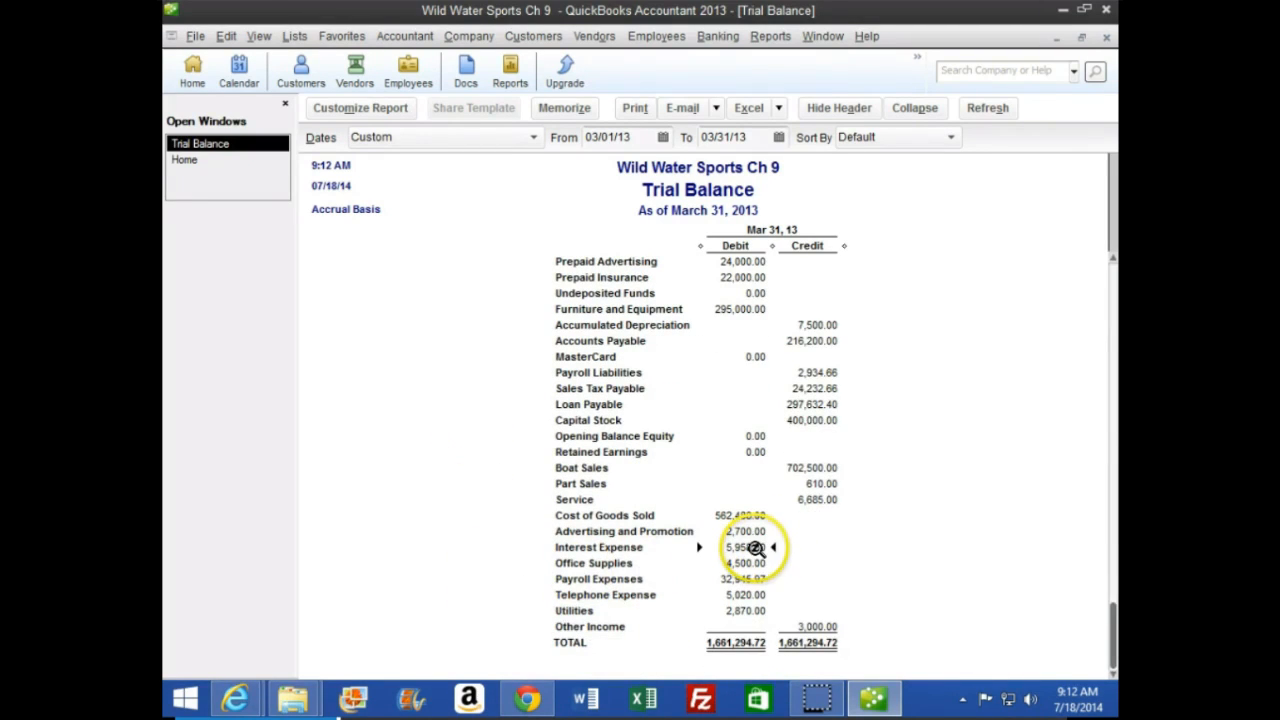
pyautogui.click(675, 392)
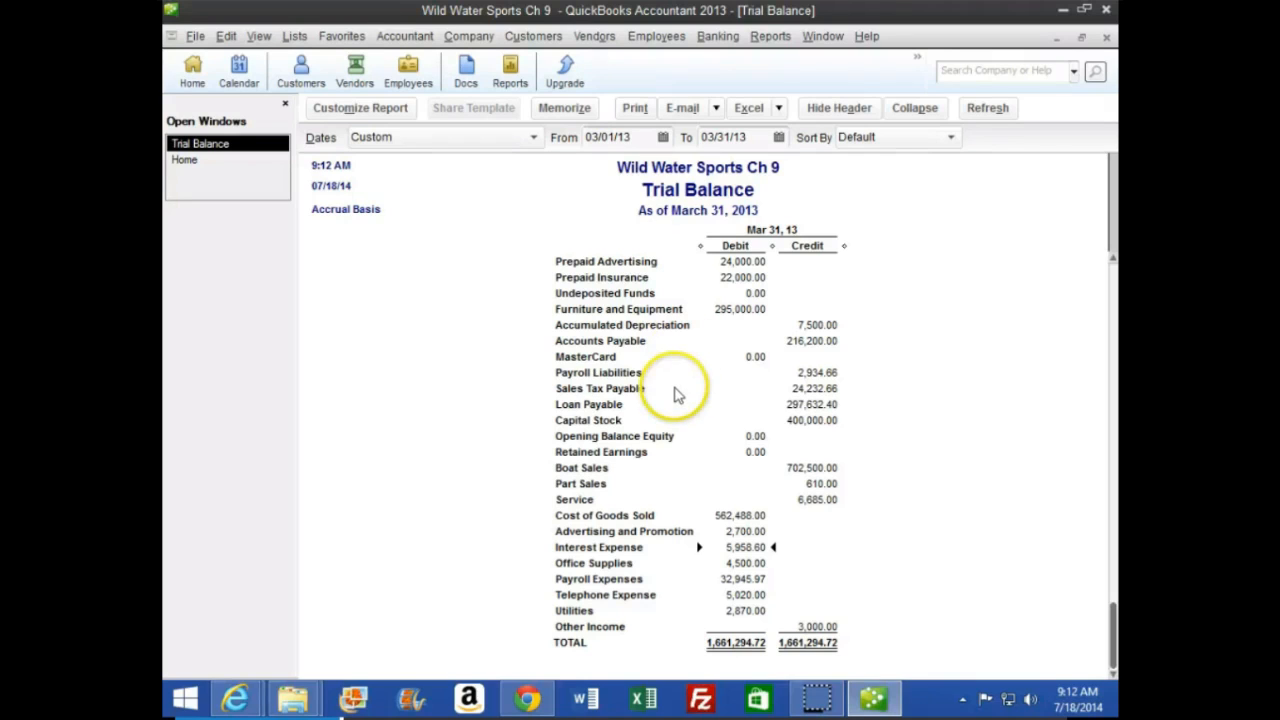
# Return to Home and open Make General Journal Entries, turning off future display of the journal entry numbering message
pyautogui.click(198, 159)
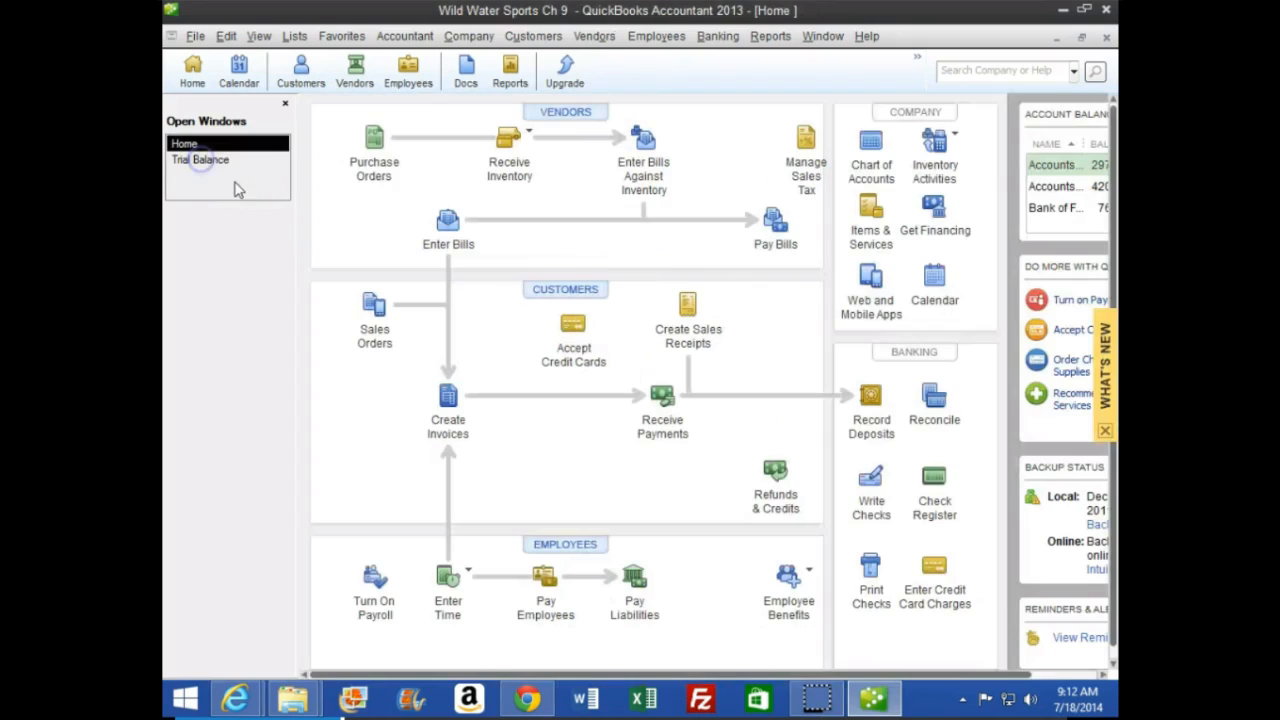
pyautogui.click(466, 38)
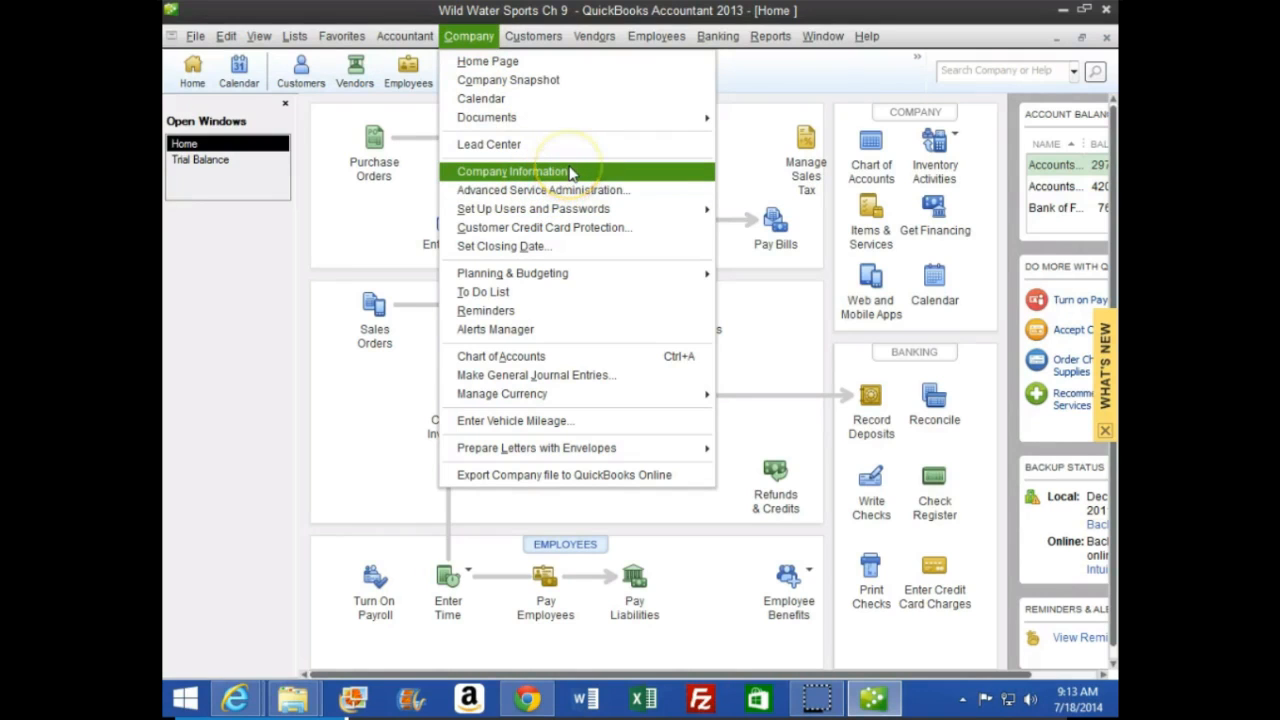
pyautogui.click(610, 376)
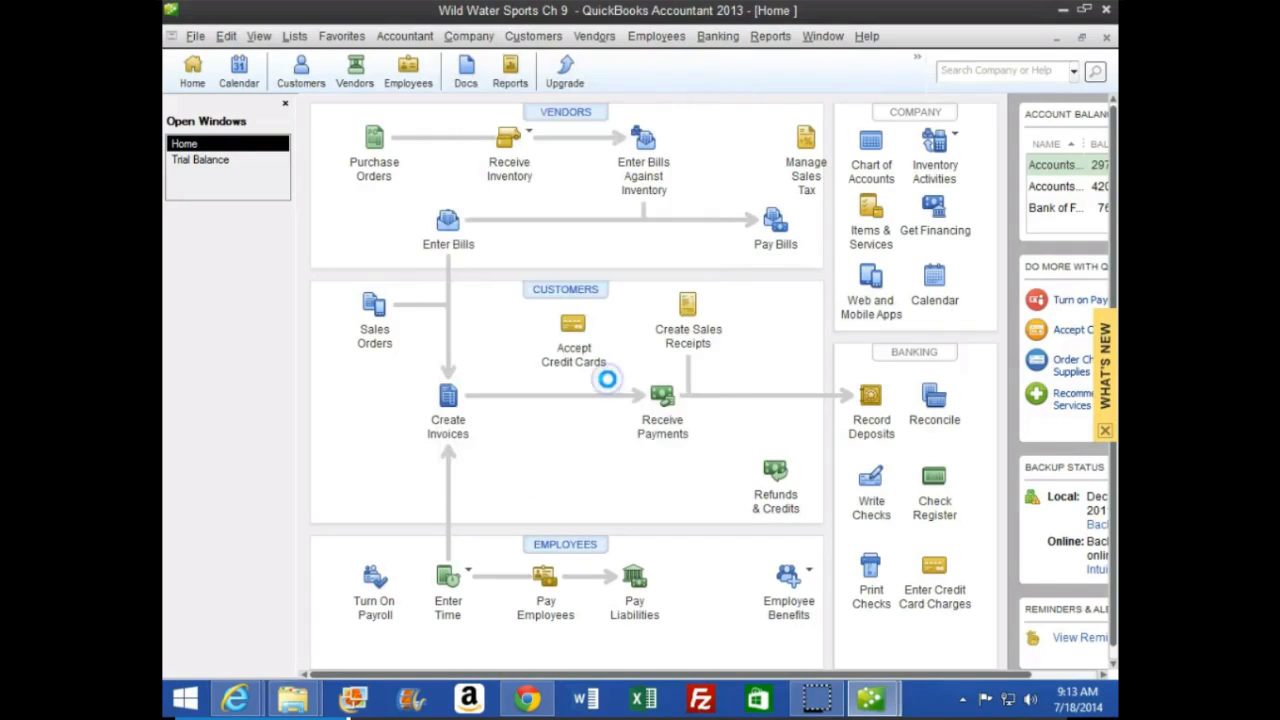
pyautogui.click(537, 360)
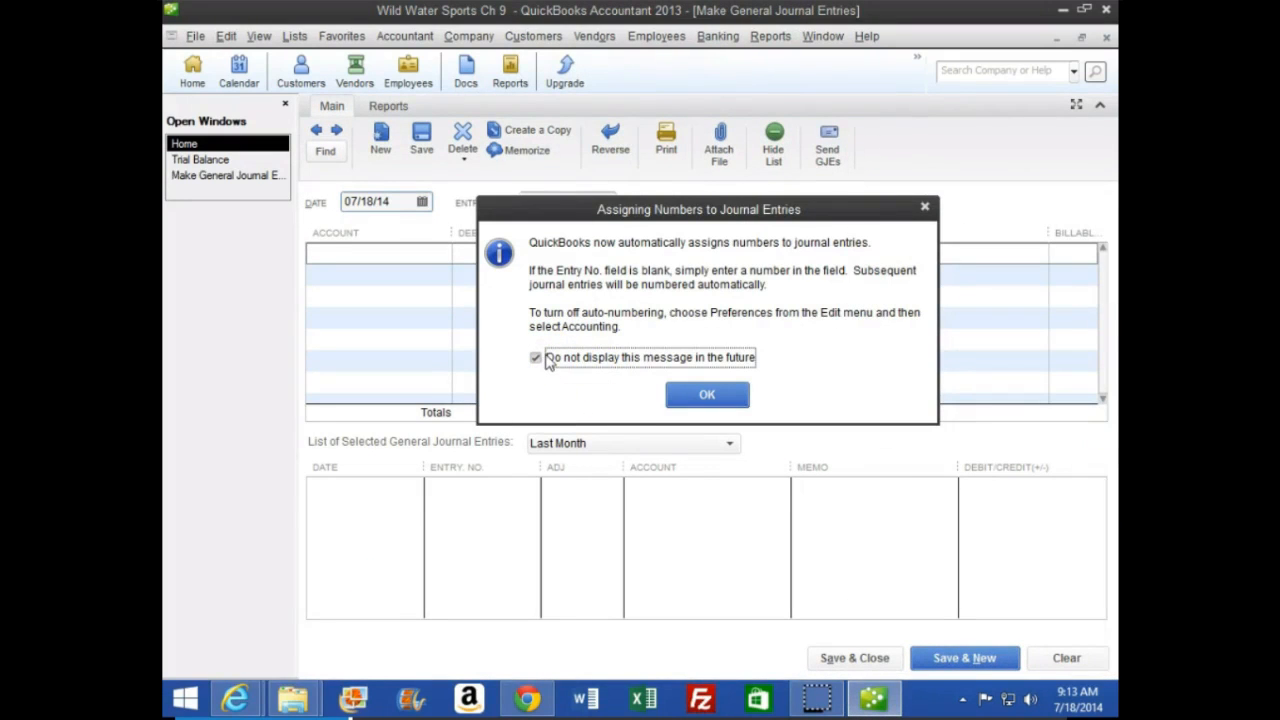
pyautogui.click(690, 394)
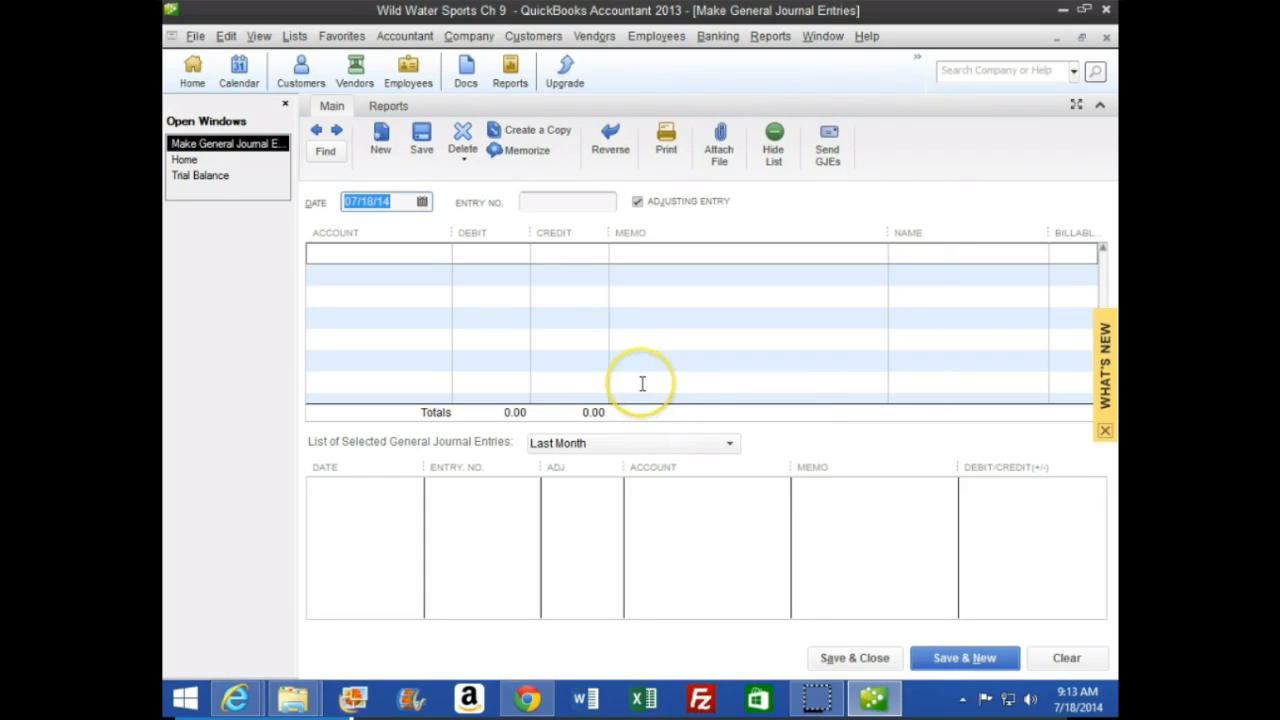
# Date the adjusting journal entry 03/31/13 and set its entry number to 8
pyautogui.write('033113')
pyautogui.press('Tab')
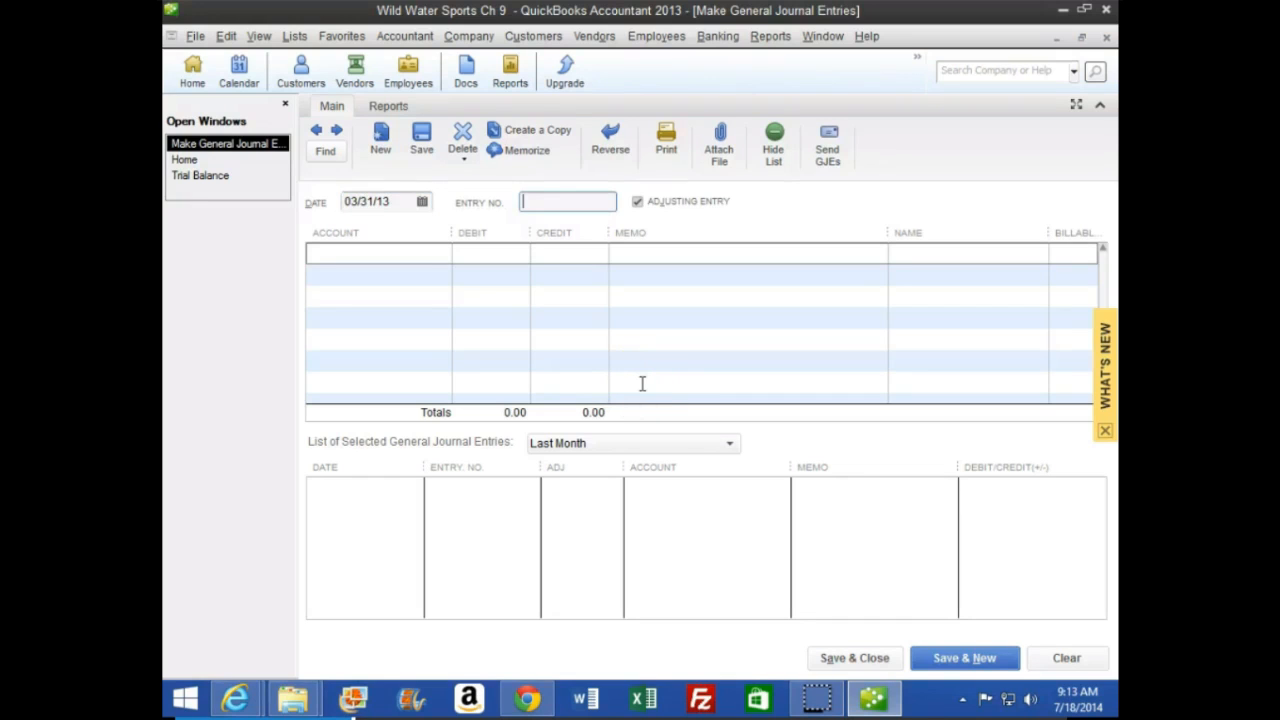
pyautogui.write('8')
pyautogui.press('Tab')
pyautogui.press('Tab')
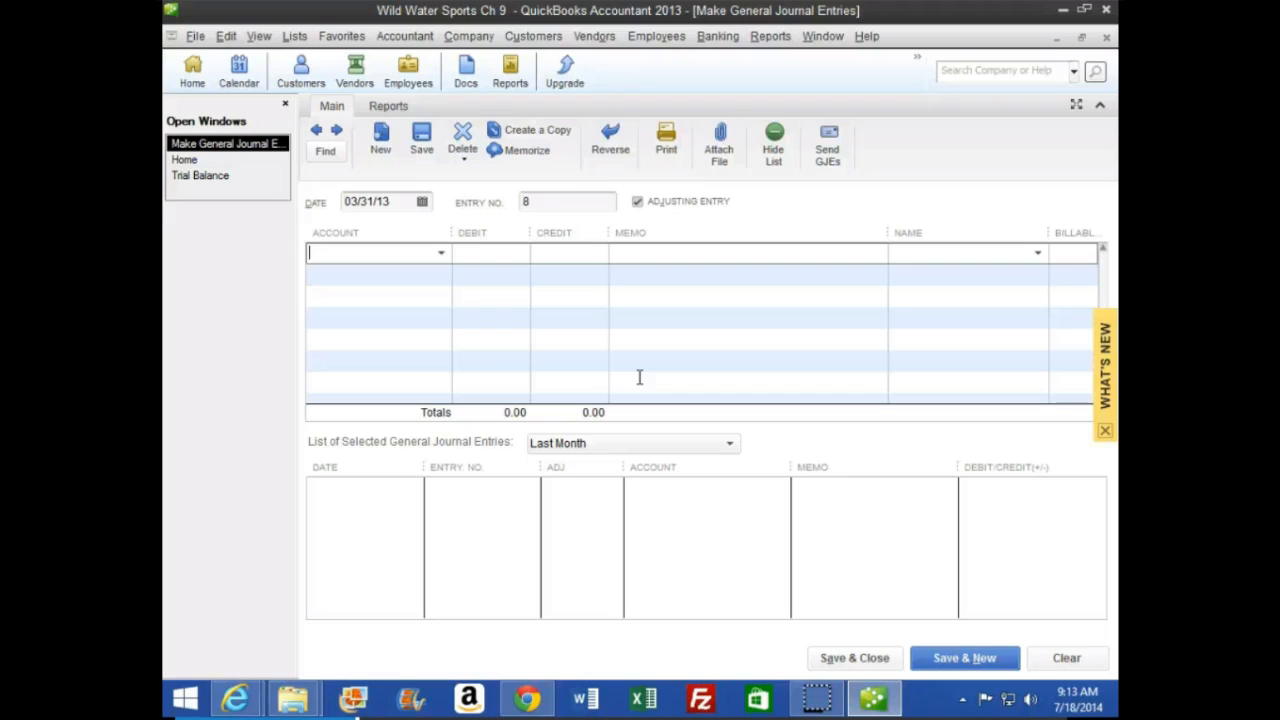
# Enter Interest Expense as the journal entry's first account with a debit of 1,010.97
pyautogui.write('Interest Expense')
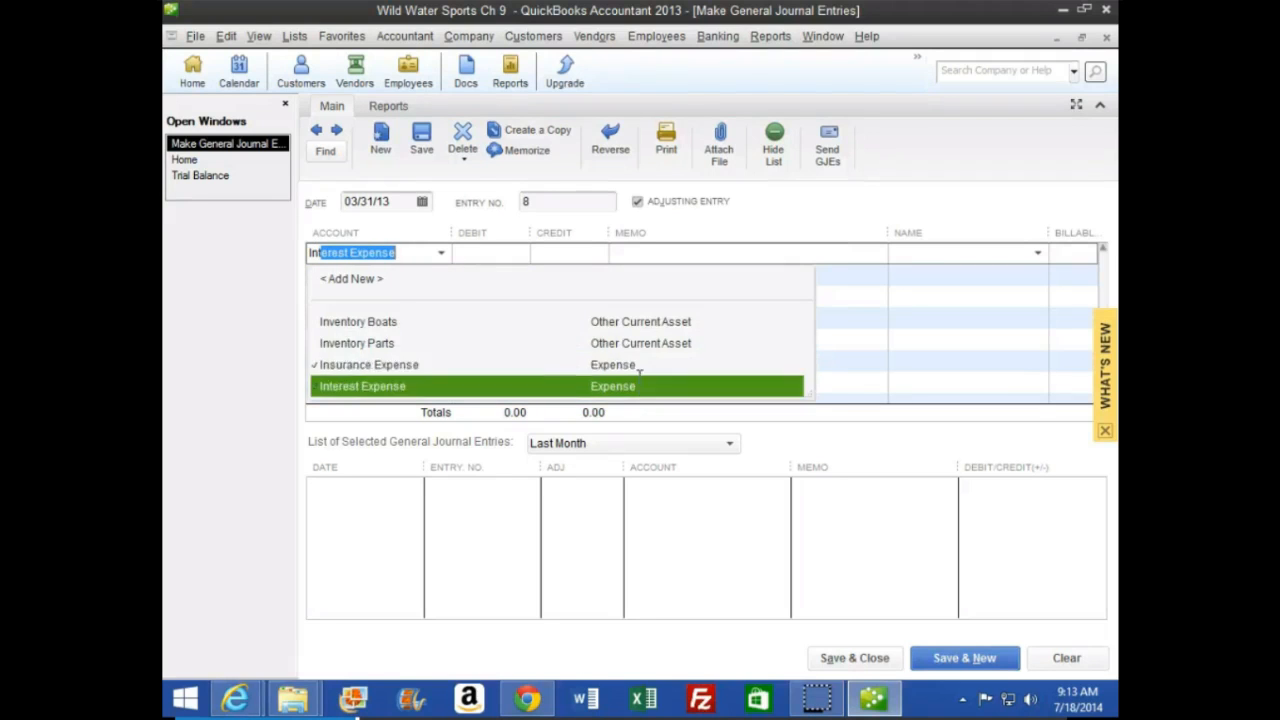
pyautogui.press('Tab')
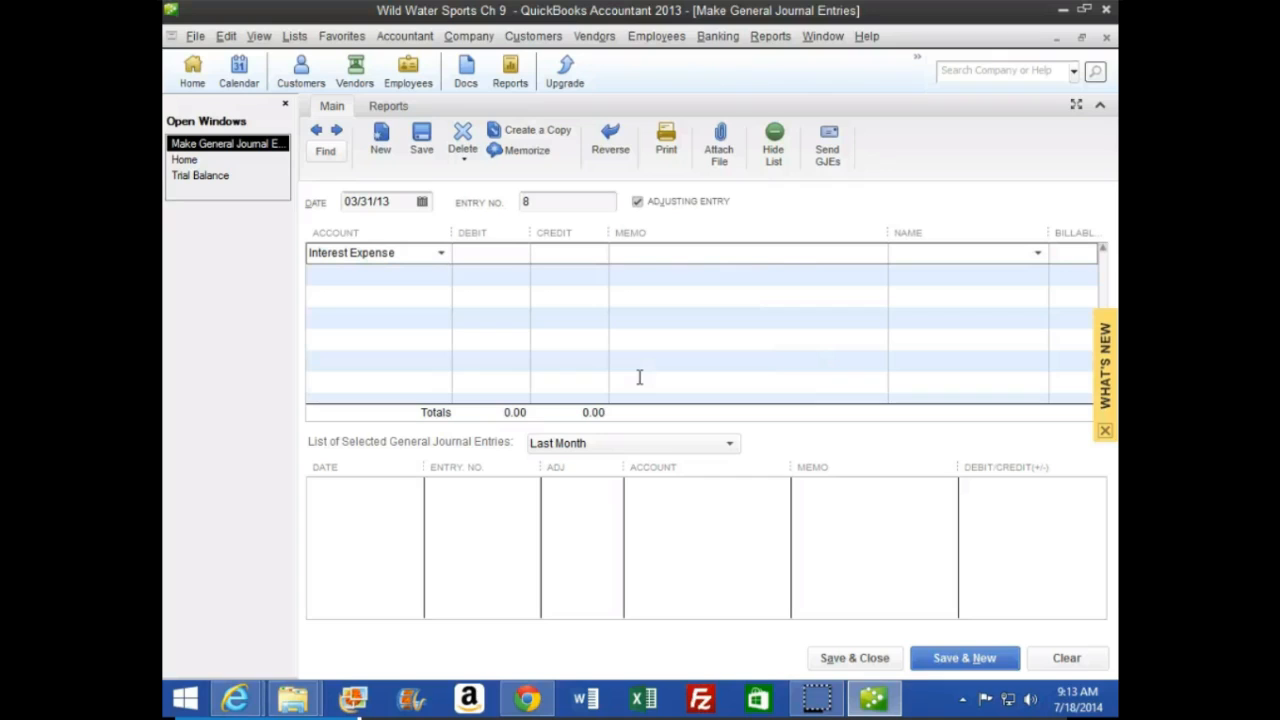
pyautogui.write('1010.97')
pyautogui.press('Tab')
pyautogui.press('Tab')
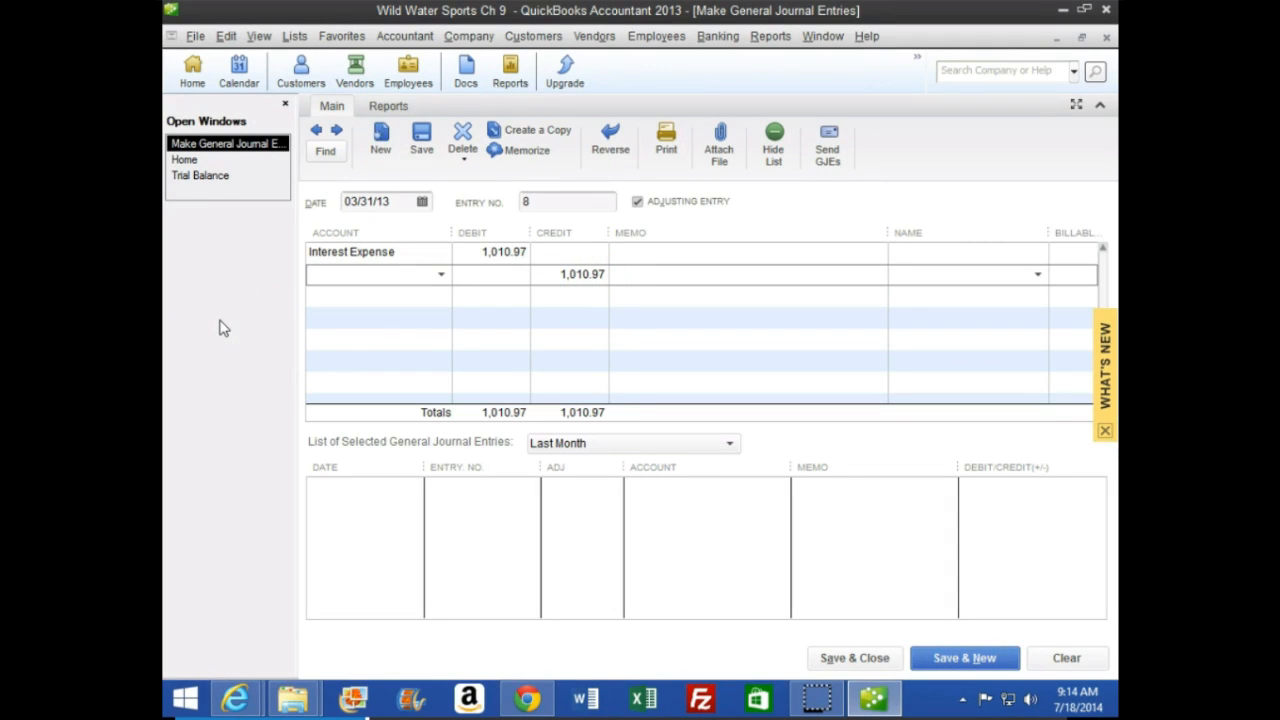
# Enter Accrued Liabilities as the journal entry's second account
pyautogui.write('Acc')
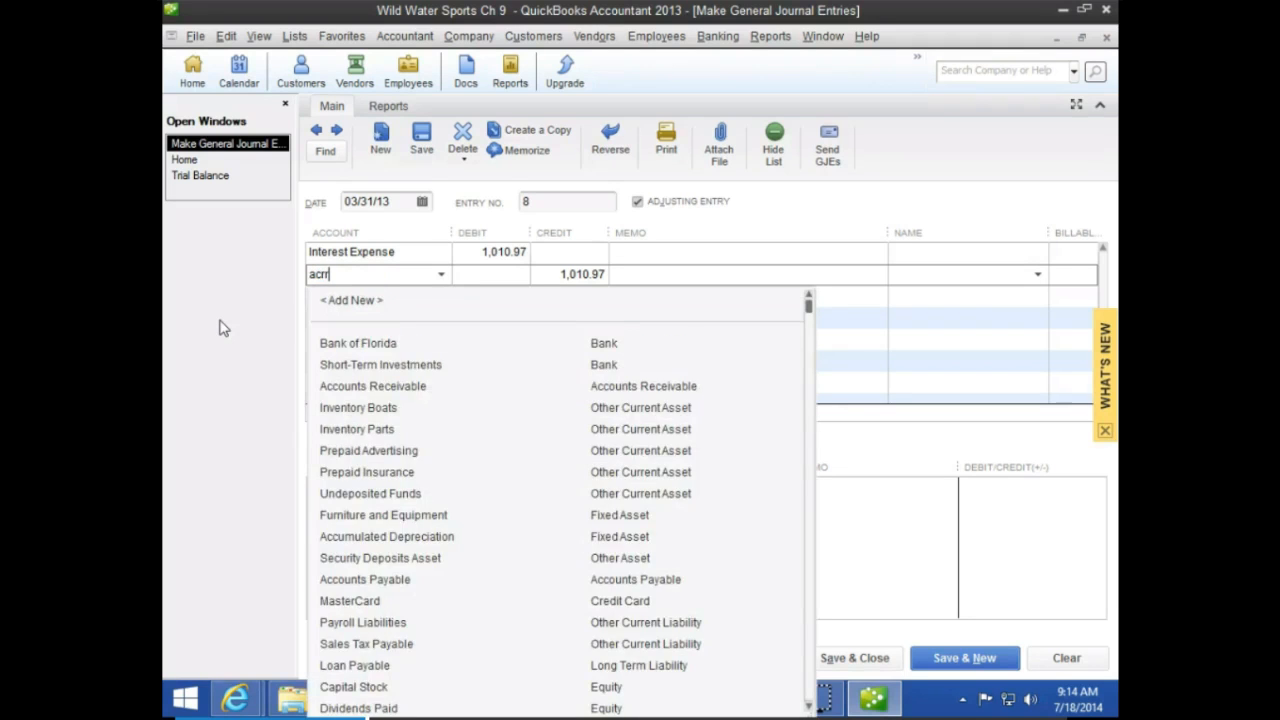
pyautogui.write('r')
pyautogui.press('BackSpace')
pyautogui.press('BackSpace')
pyautogui.press('BackSpace')
pyautogui.press('BackSpace')
pyautogui.press('BackSpace')
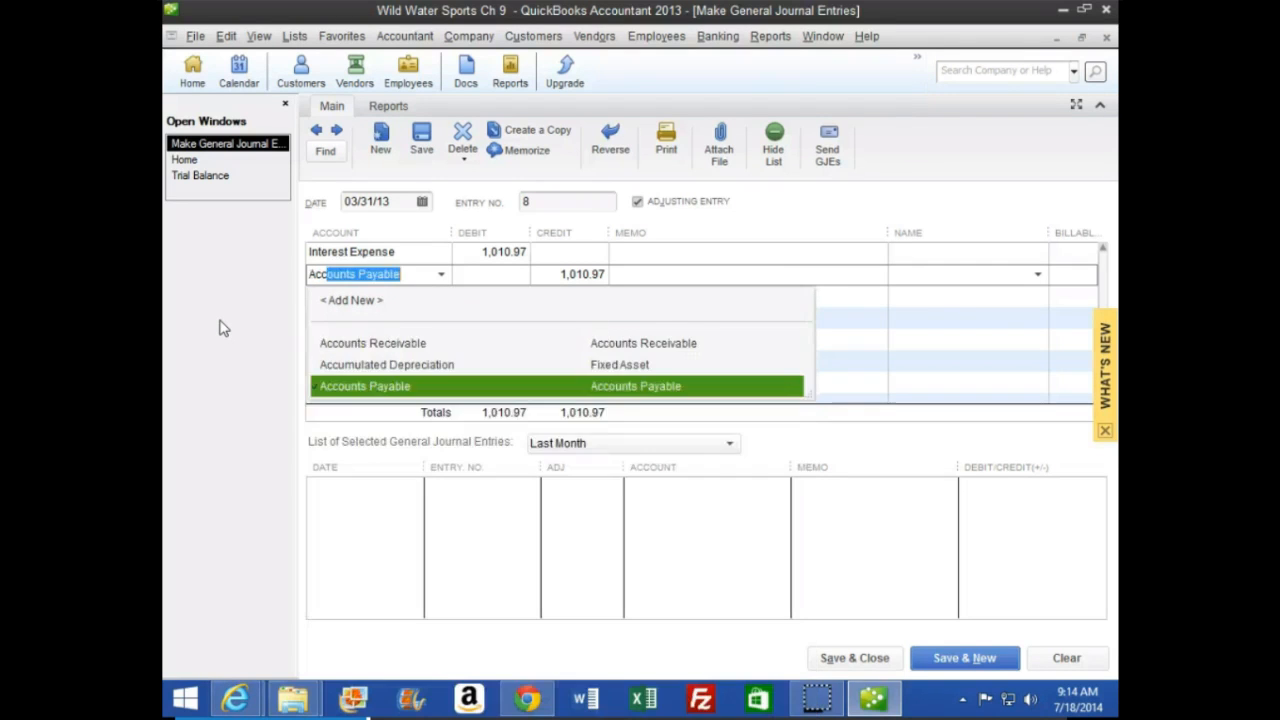
pyautogui.write('a')
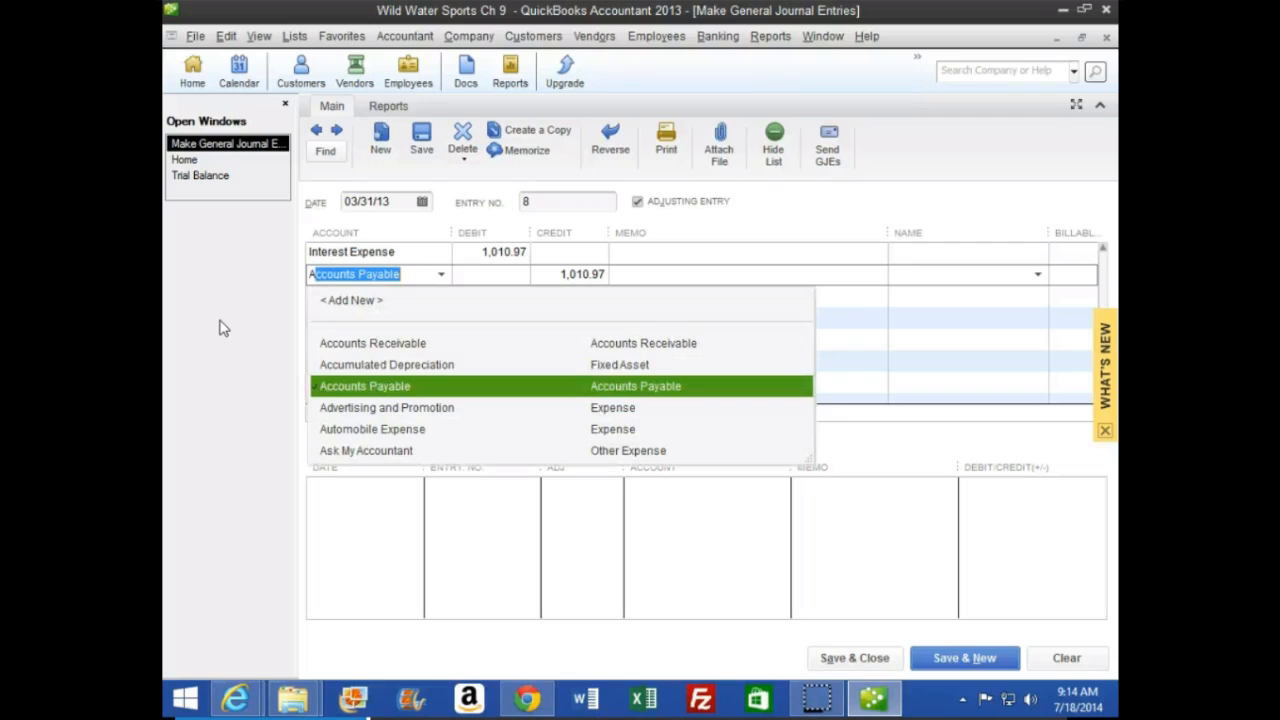
pyautogui.write('cc')
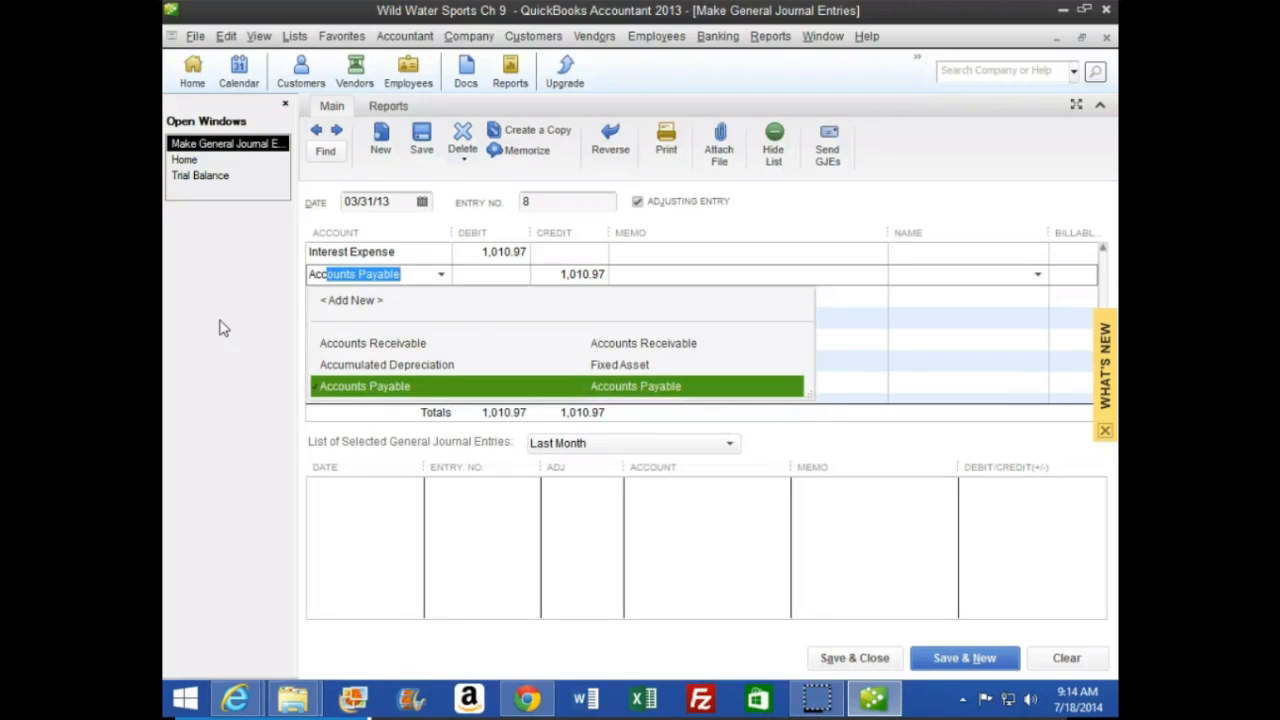
pyautogui.write('rued Liabili')
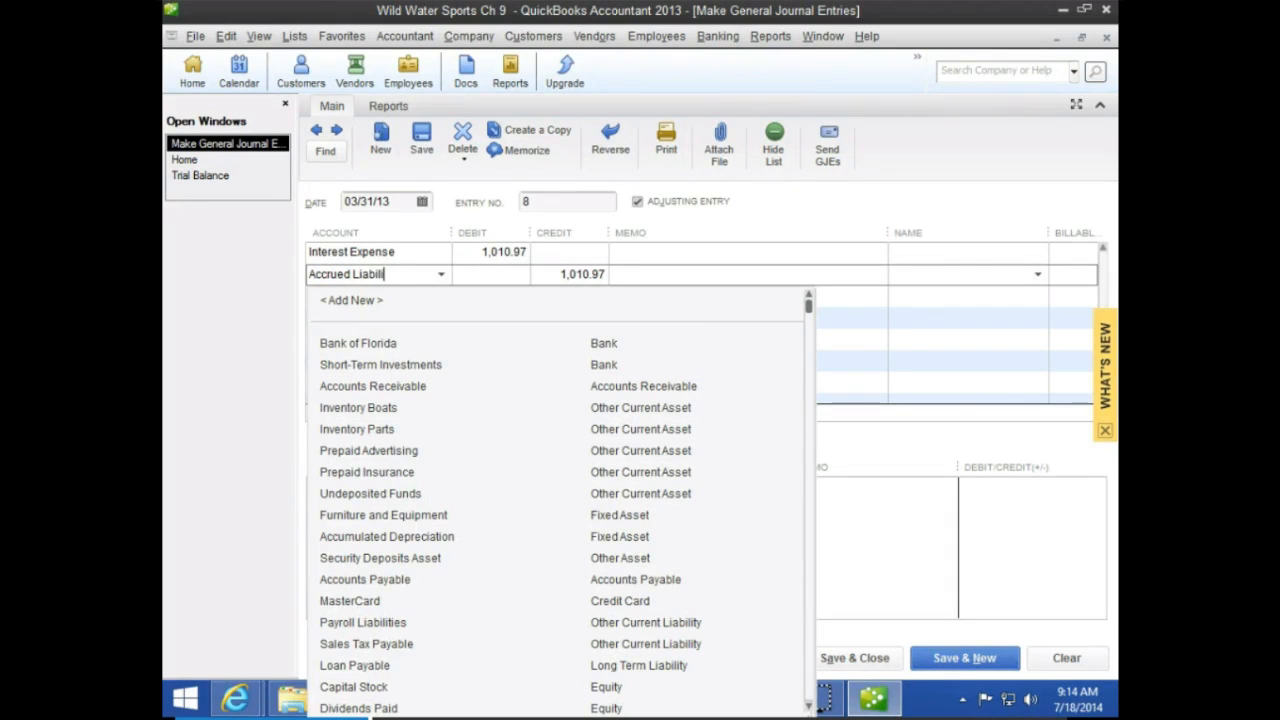
pyautogui.write('ties')
pyautogui.press('Tab')
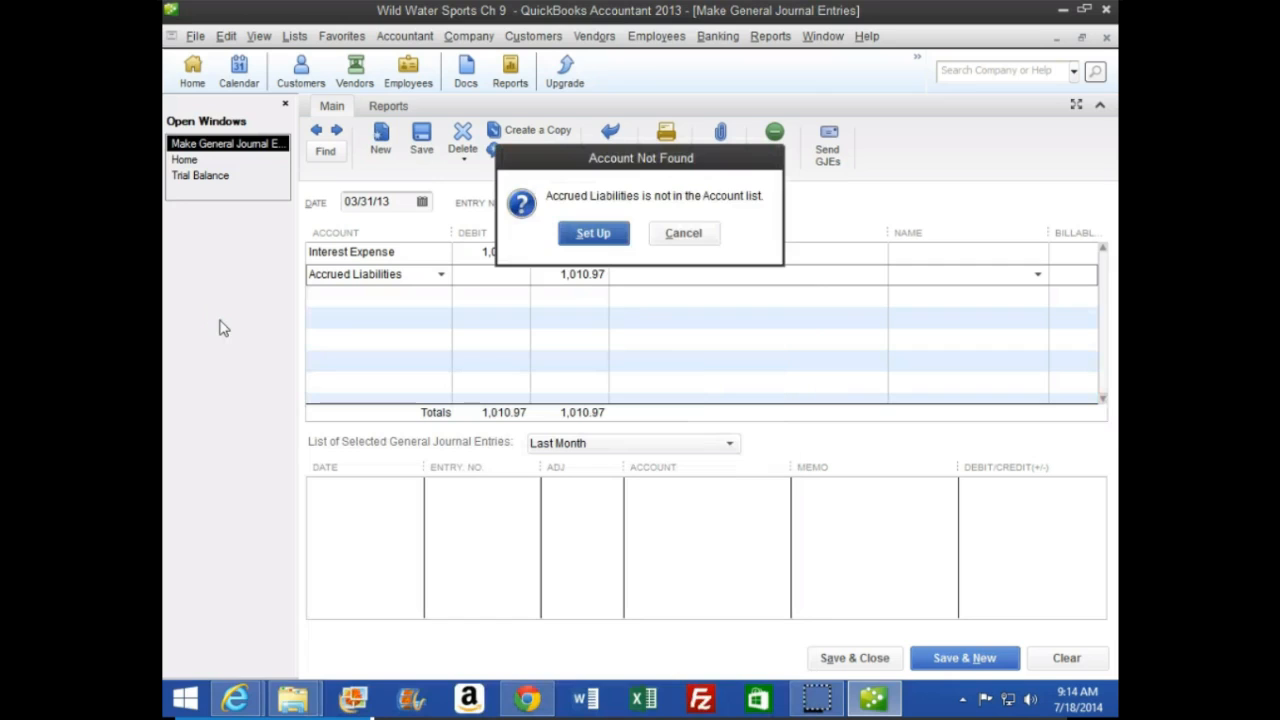
# Set up Accrued Liabilities as a new account, choosing Other Current Asset among the other account types
pyautogui.click(588, 240)
pyautogui.moveTo(720, 162); pyautogui.dragTo(588, 140)
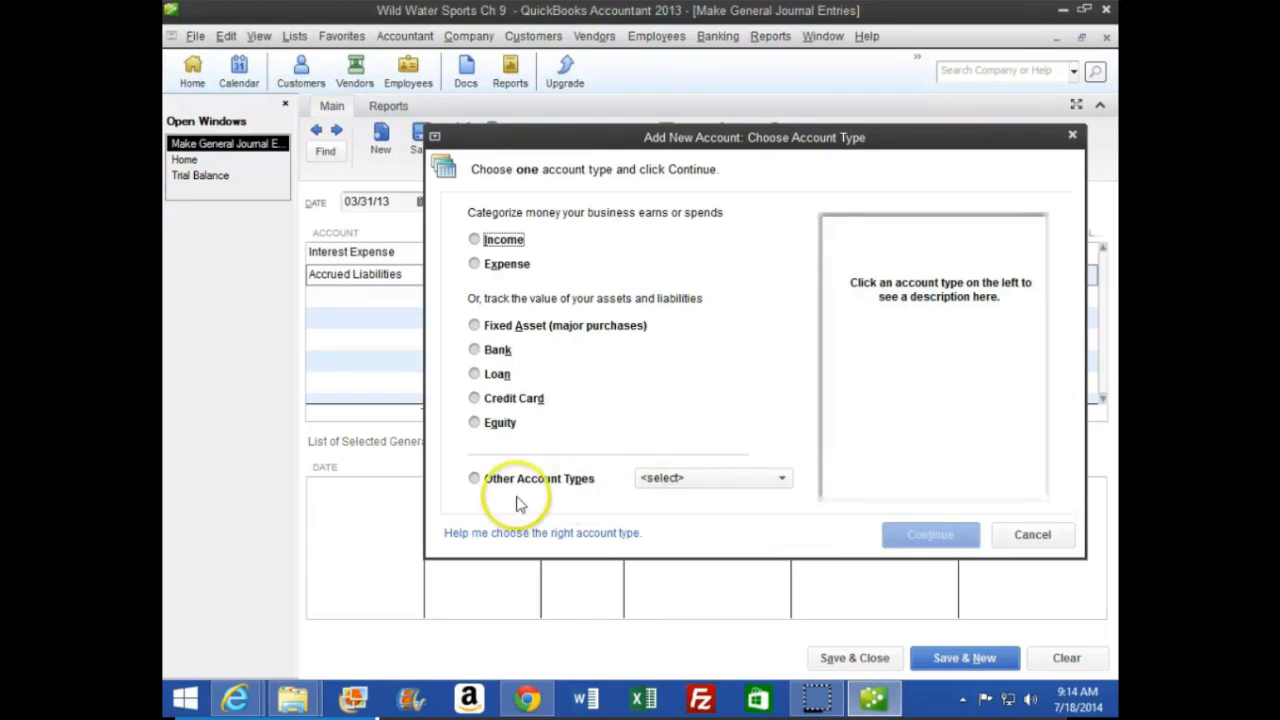
pyautogui.click(474, 478)
pyautogui.click(703, 478)
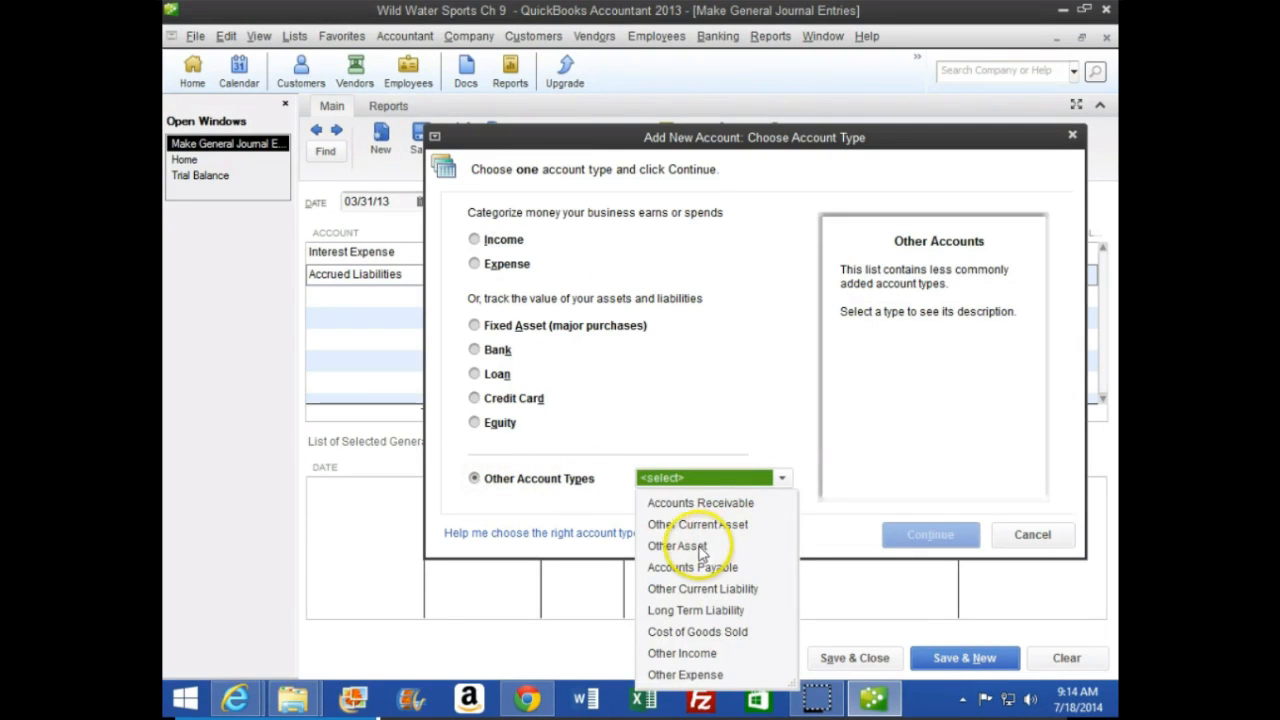
pyautogui.click(688, 525)
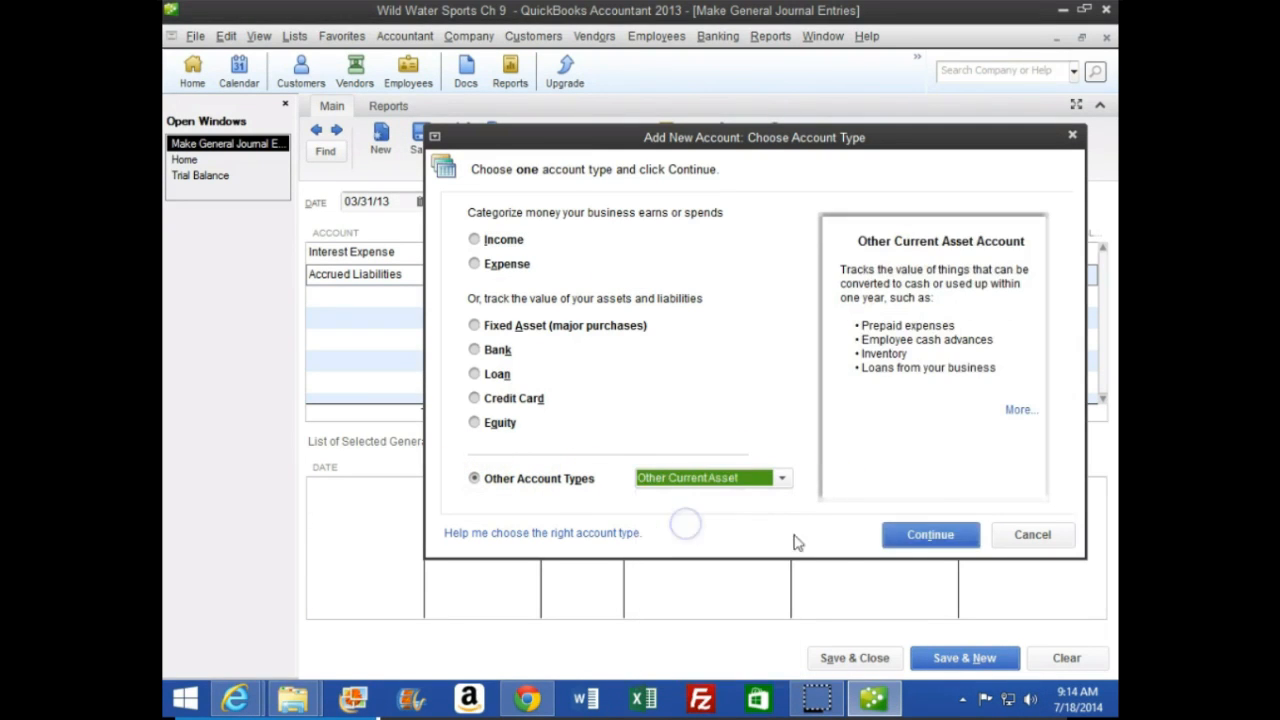
pyautogui.click(930, 540)
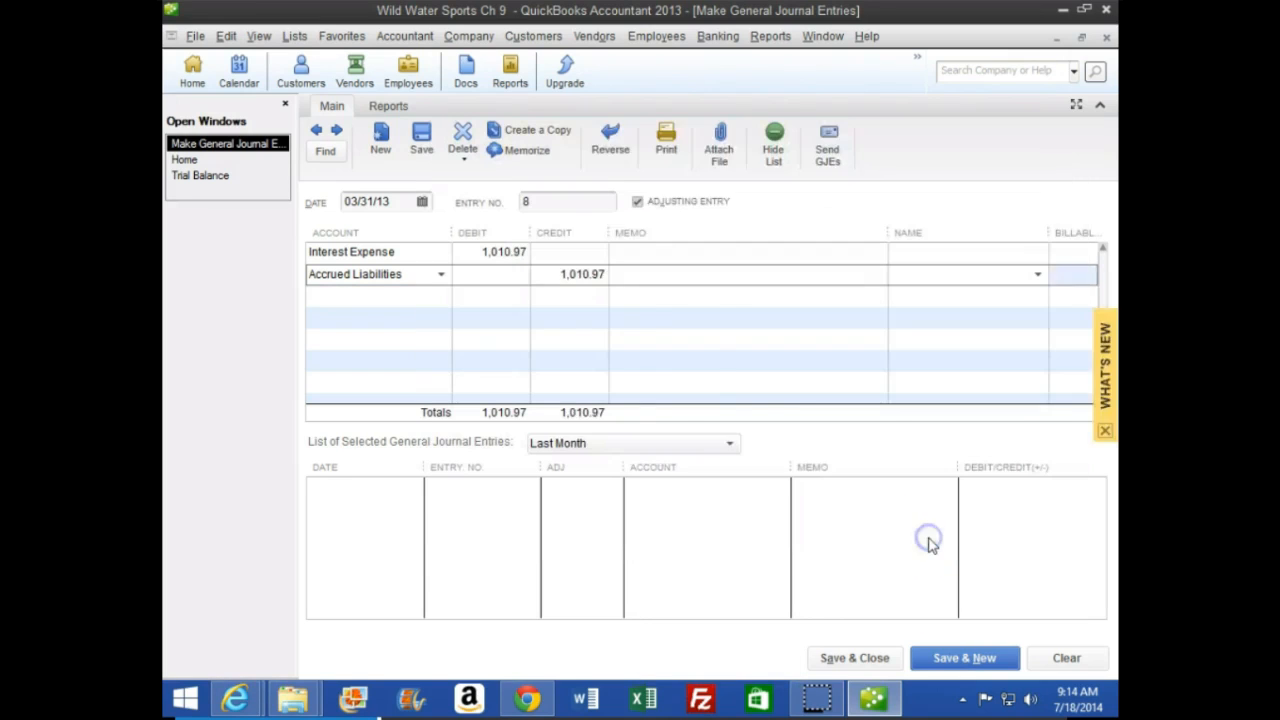
# Change the new account's type to Other Current Liability and save the Accrued Liabilities account
pyautogui.moveTo(829, 134); pyautogui.dragTo(626, 50)
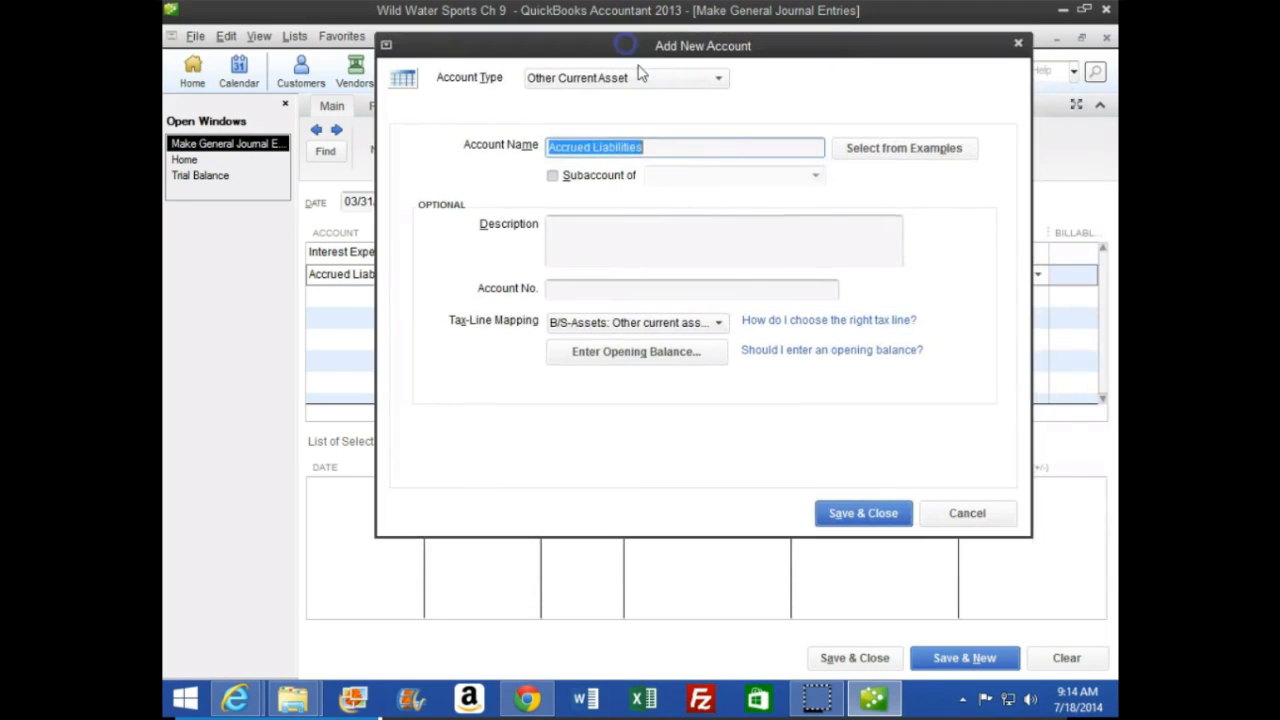
pyautogui.click(634, 80)
pyautogui.click(634, 86)
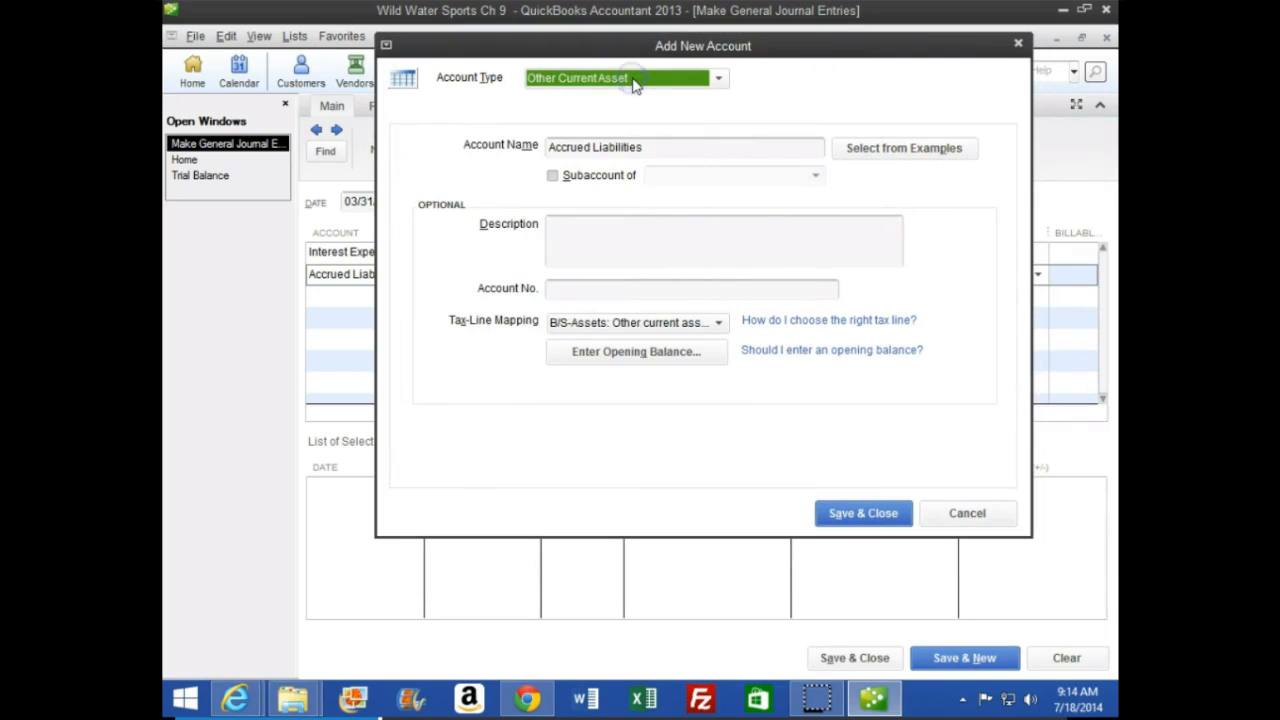
pyautogui.click(632, 82)
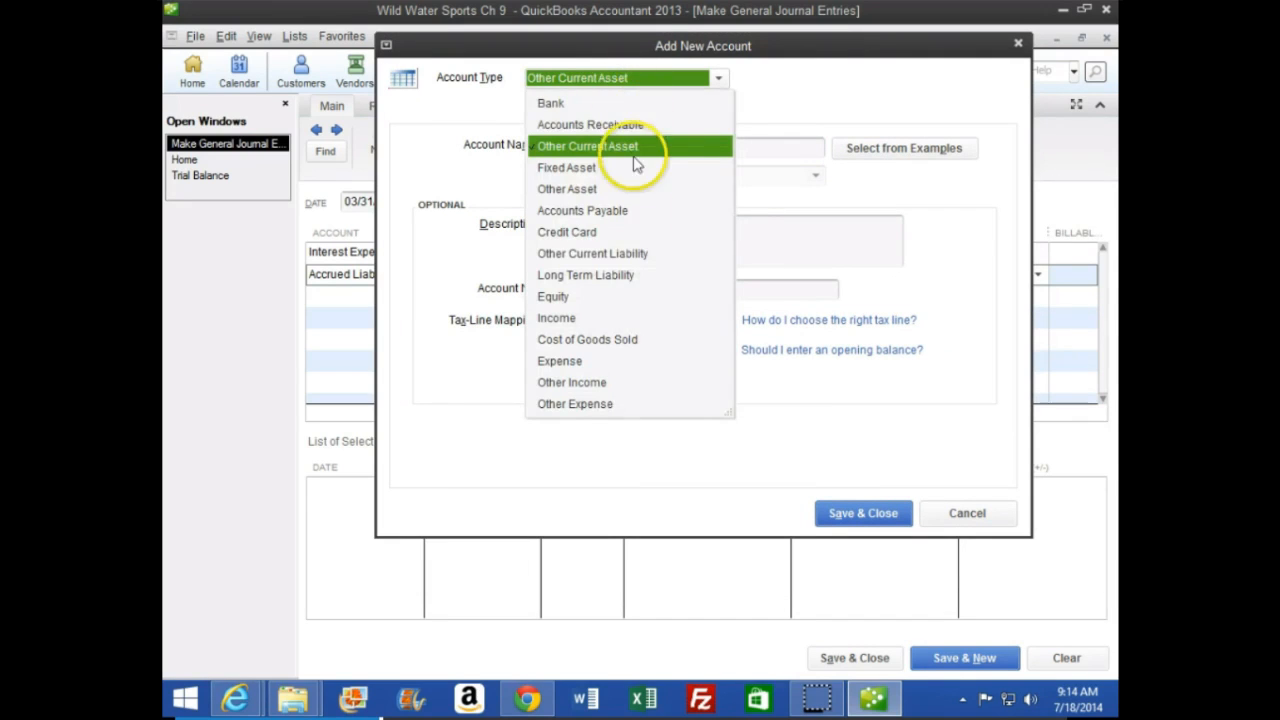
pyautogui.click(620, 253)
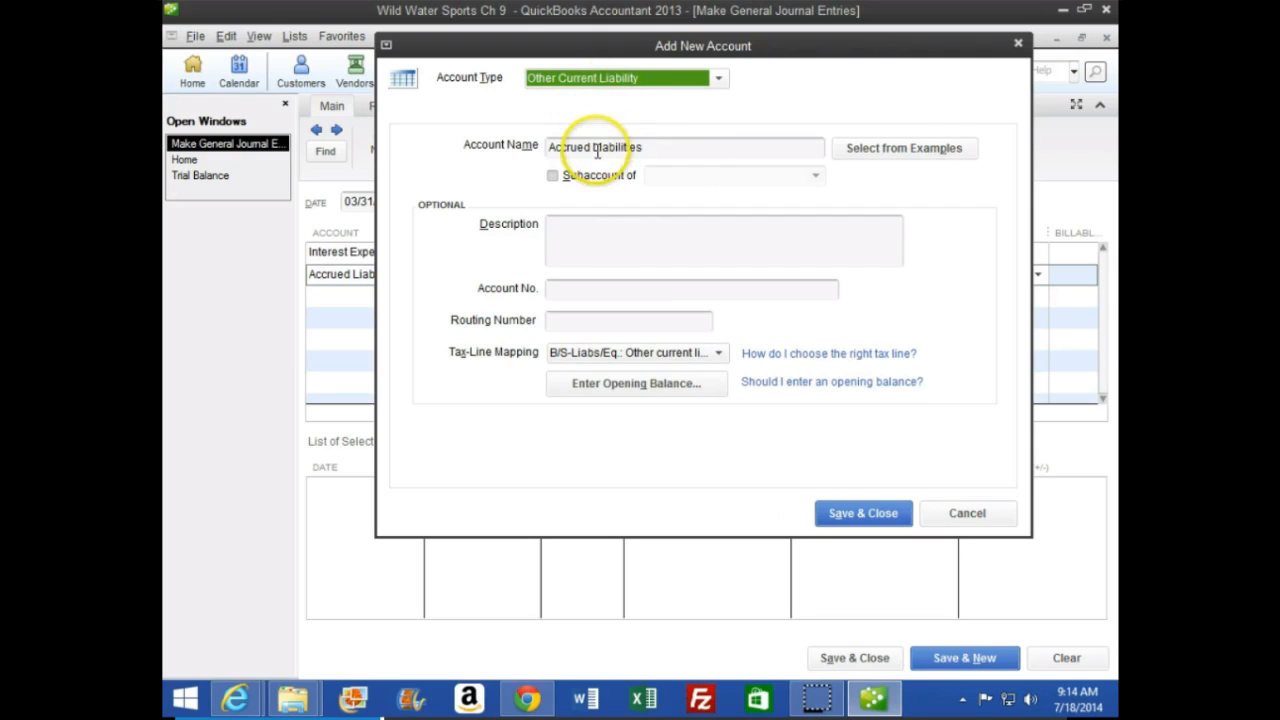
pyautogui.click(665, 147)
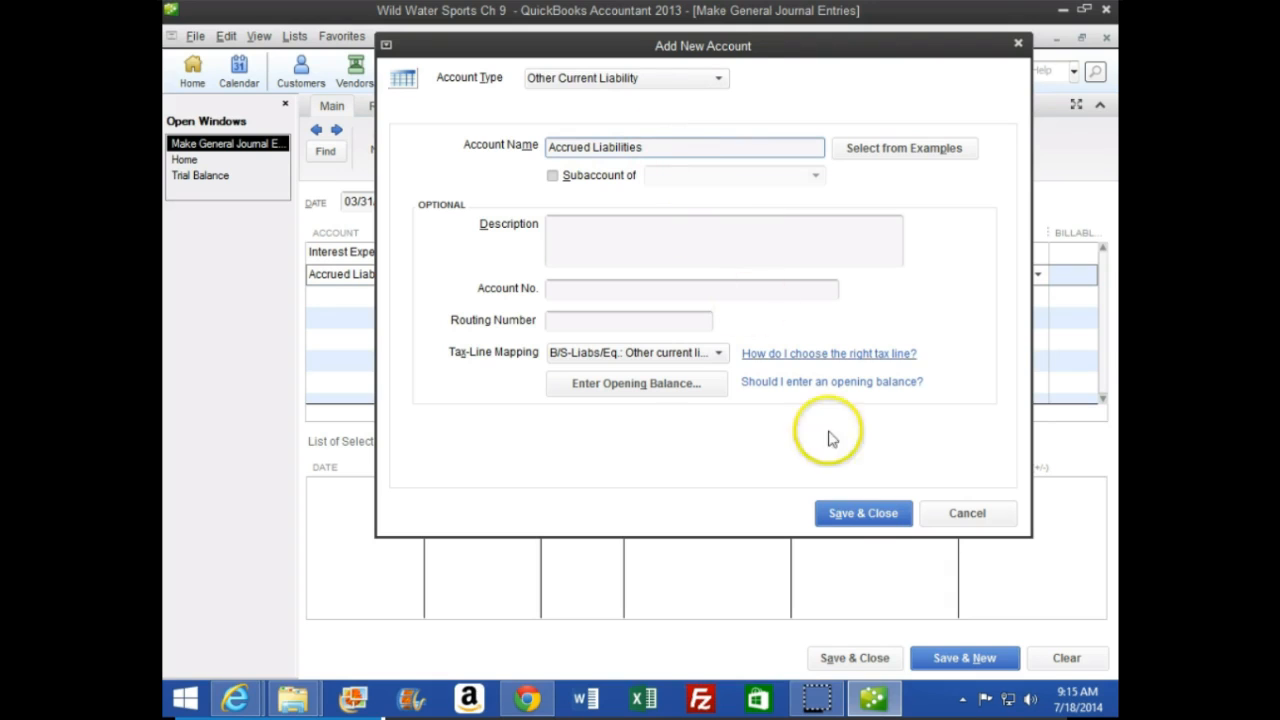
pyautogui.click(865, 514)
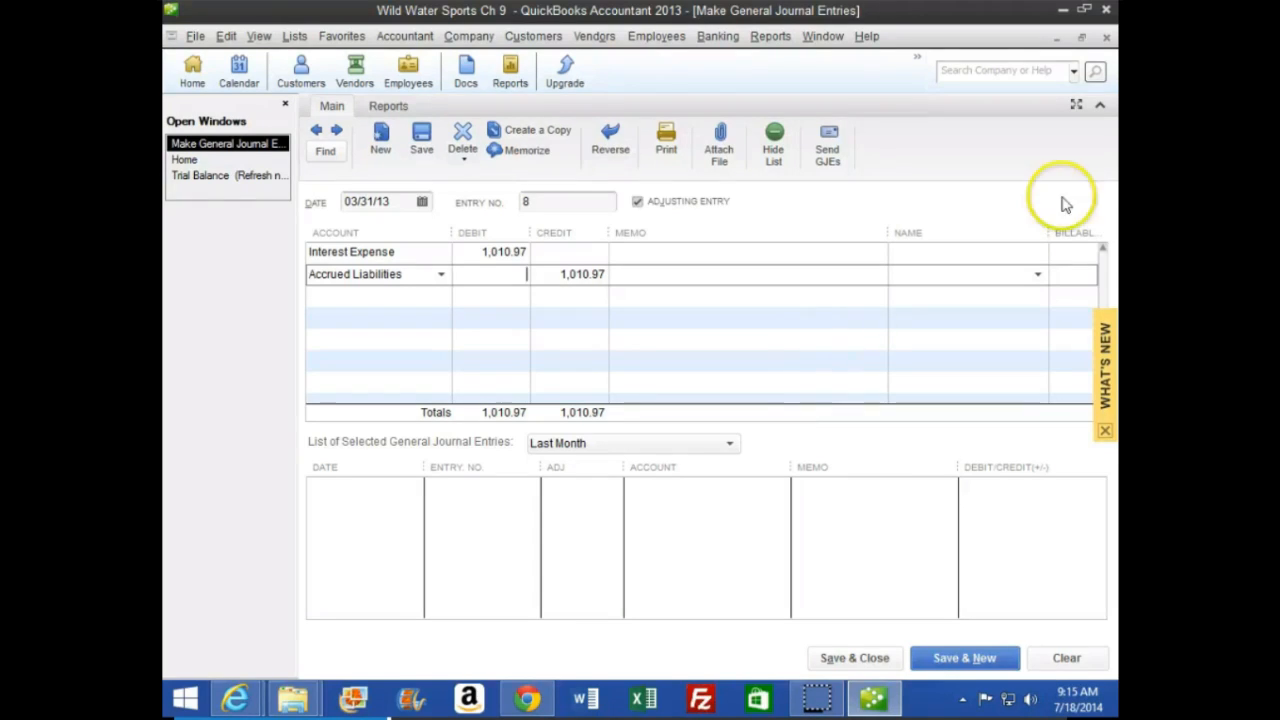
# Collapse the ribbon of the Make General Journal Entries window
pyautogui.click(1101, 108)
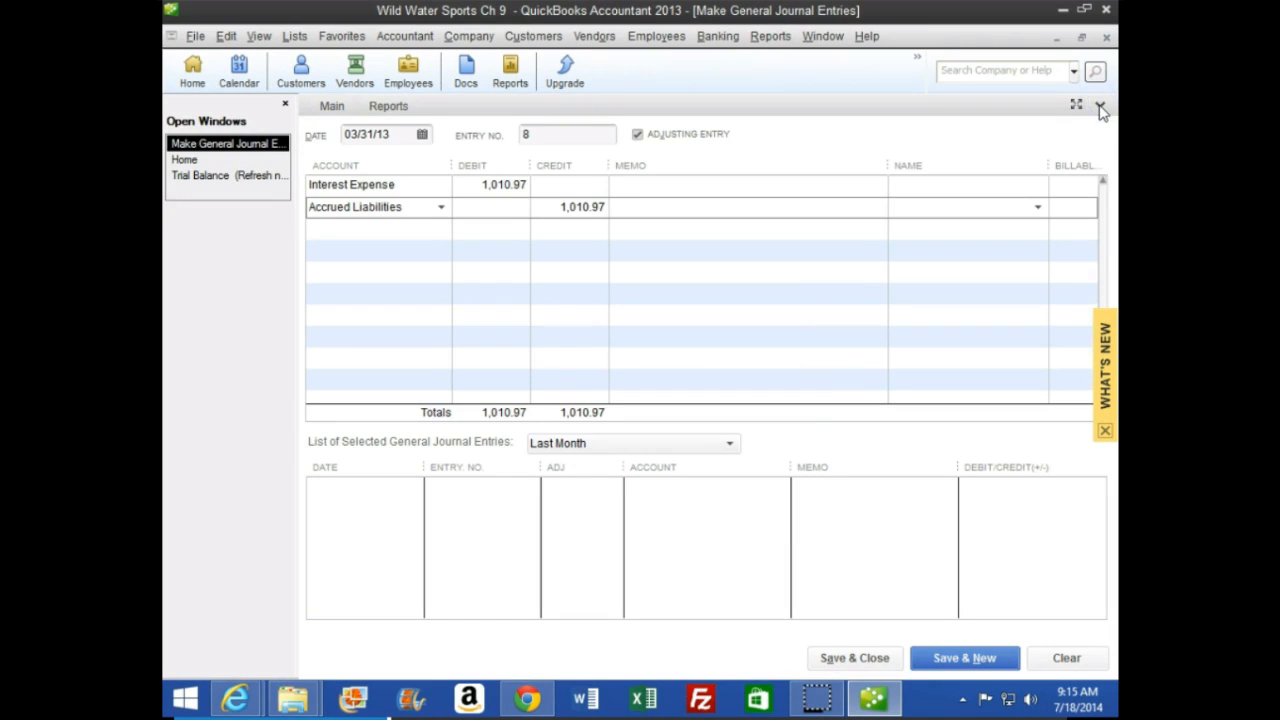
pyautogui.click(1101, 109)
pyautogui.click(1101, 108)
pyautogui.click(1101, 108)
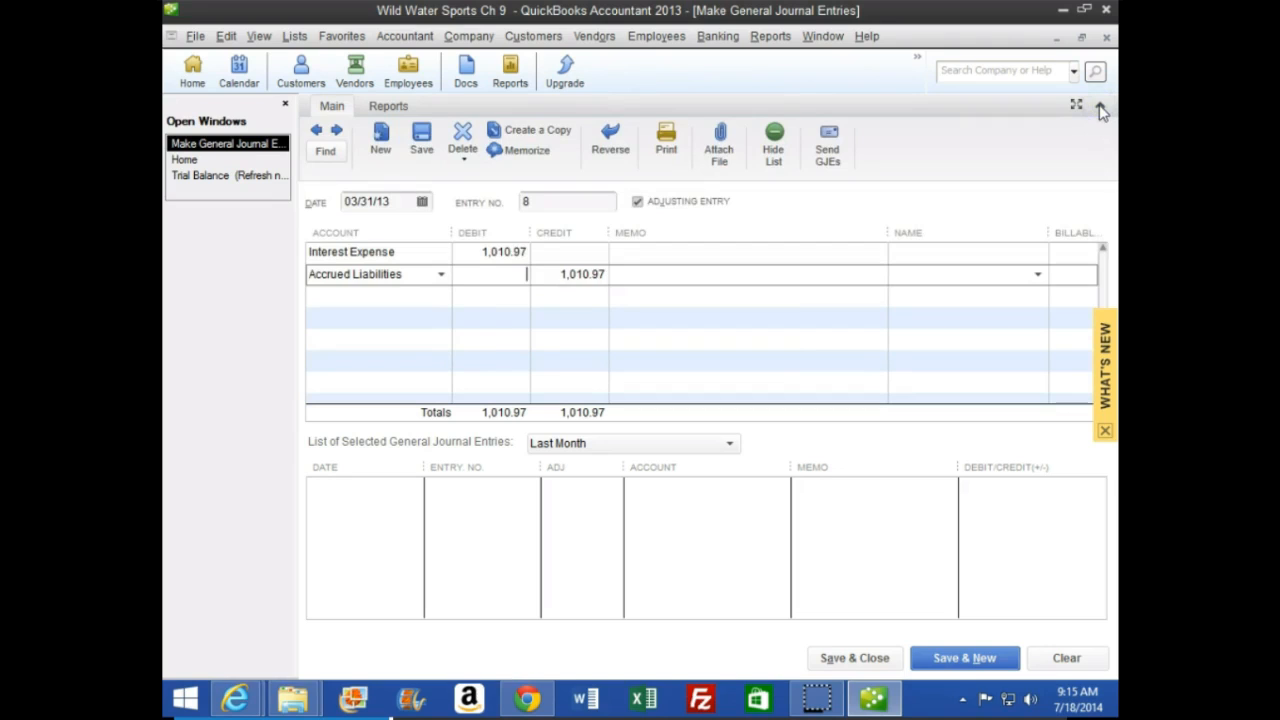
pyautogui.click(1101, 108)
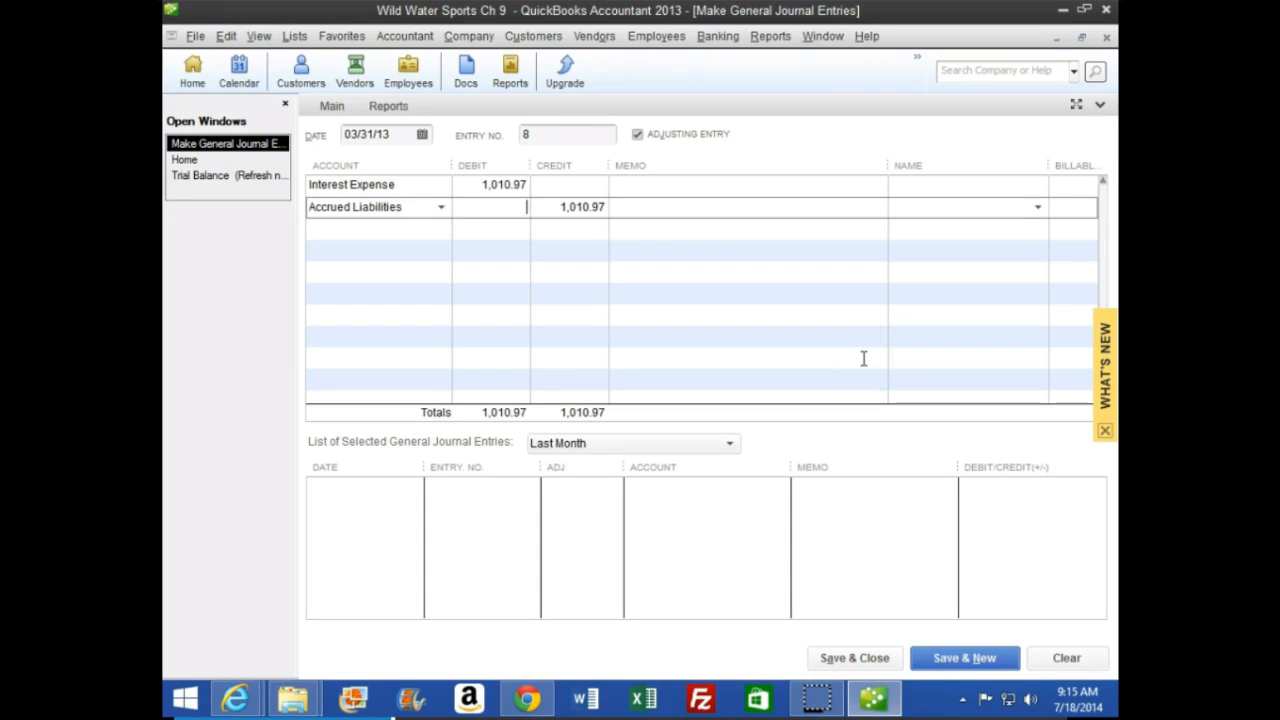
# Consult page 266 of the CourseSmart textbook in the browser, and return to QuickBooks to save the journal entry and start a new one
pyautogui.click(234, 696)
pyautogui.click(570, 577)
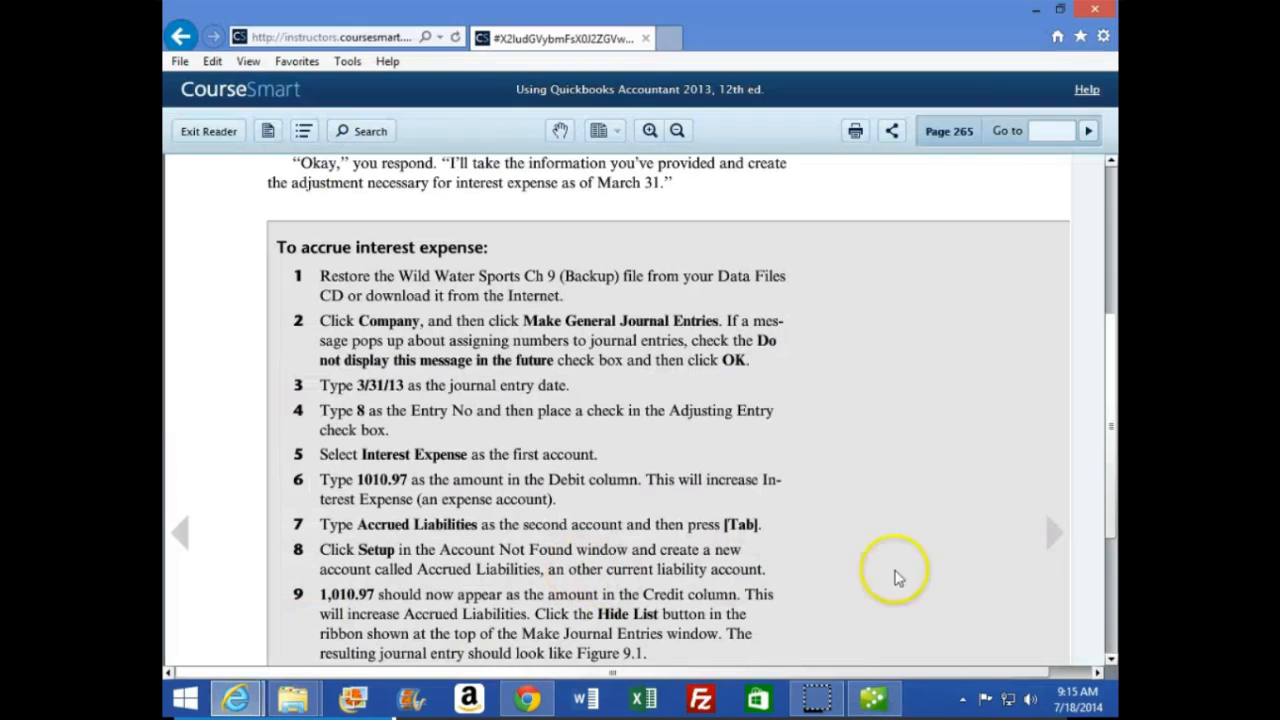
pyautogui.click(1051, 534)
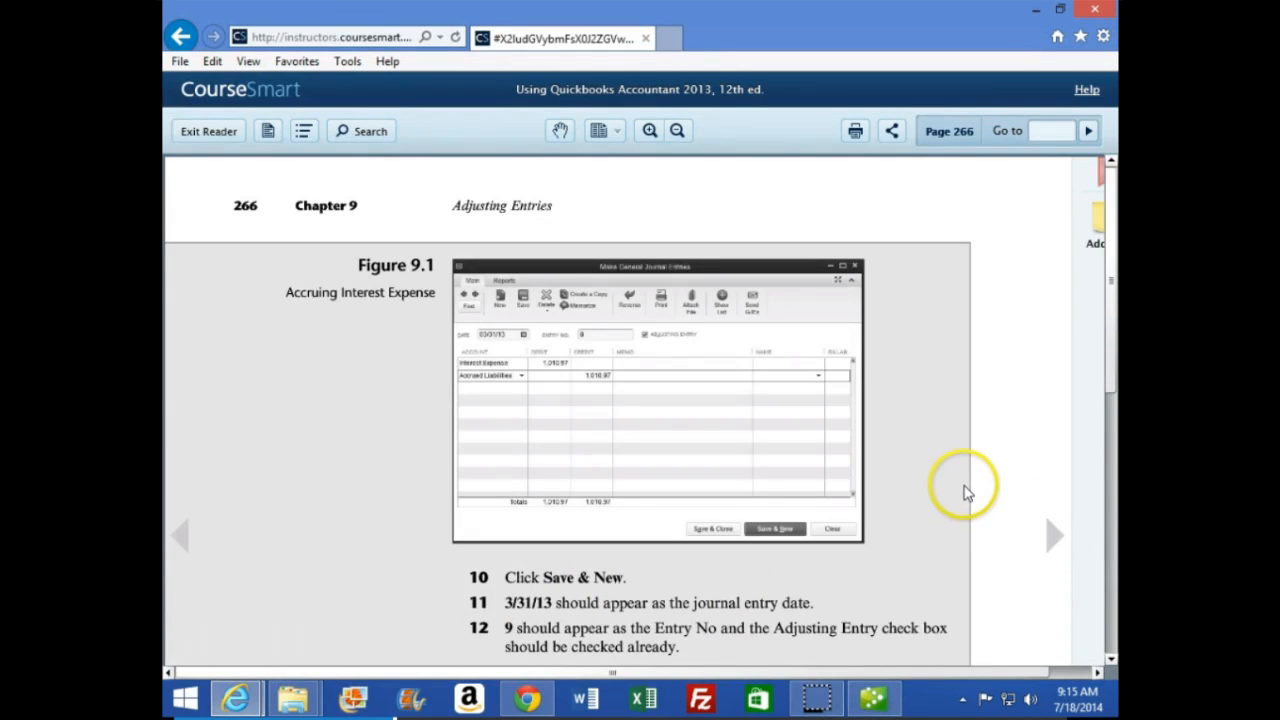
pyautogui.scroll(-1, 740, 540)
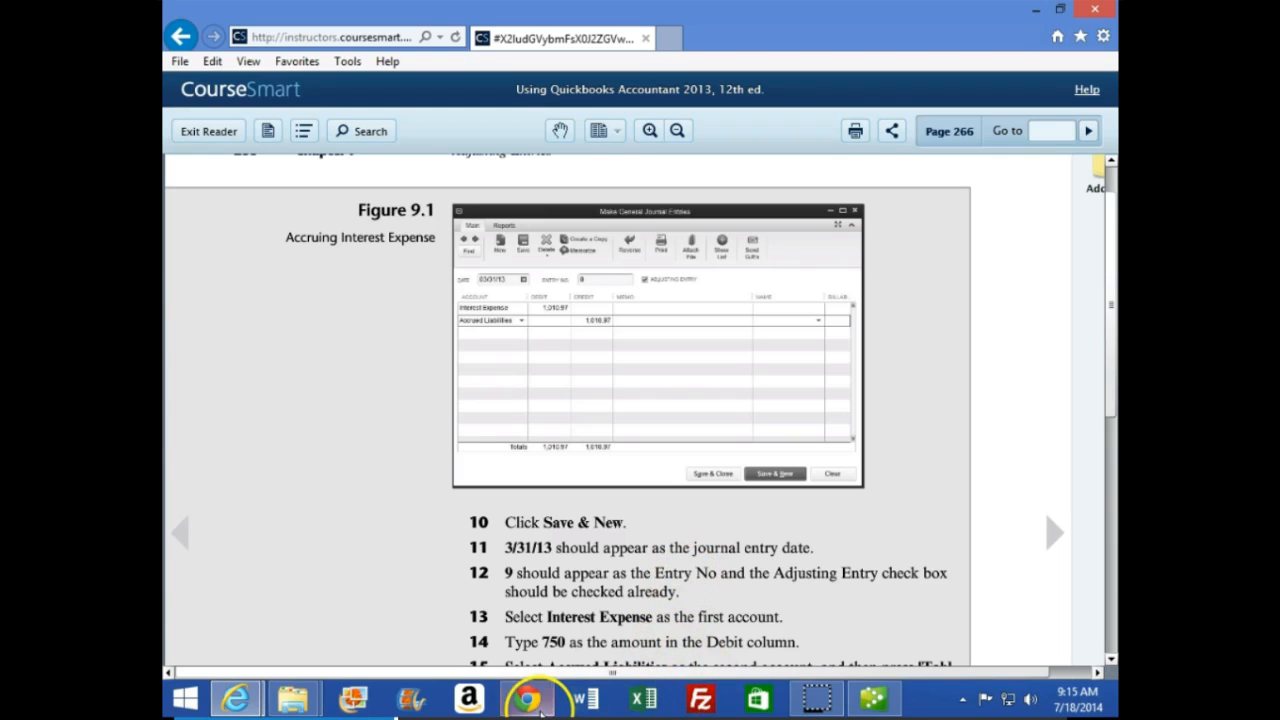
pyautogui.click(873, 698)
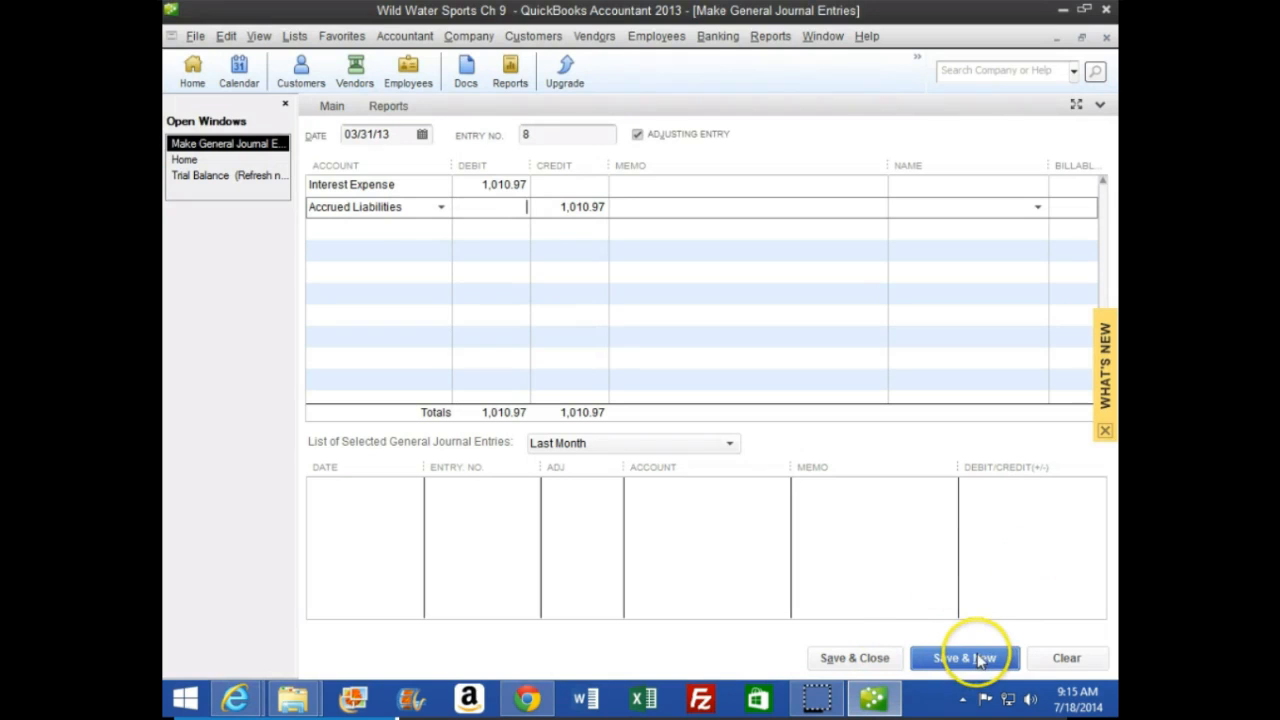
pyautogui.click(980, 660)
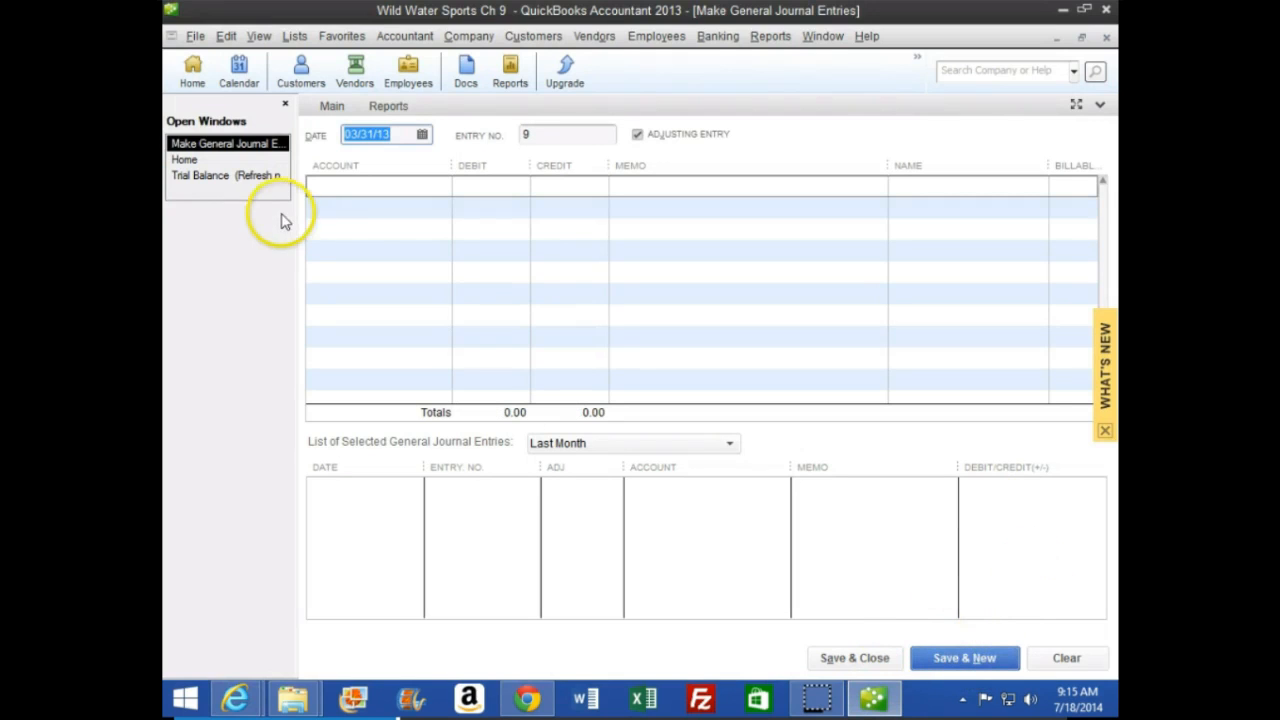
# Open the trial balance and trace the Accrued Liabilities credit to its source journal entry, closing the detail windows to review the balances
pyautogui.click(250, 175)
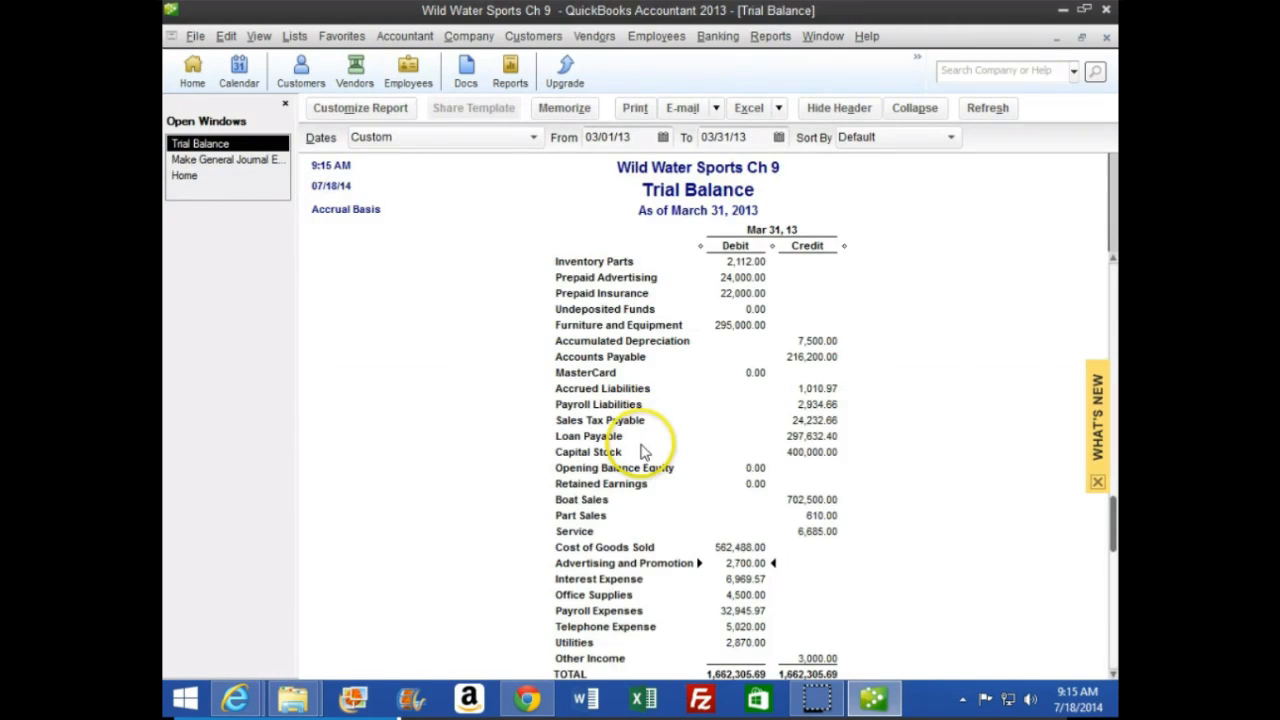
pyautogui.click(1098, 483)
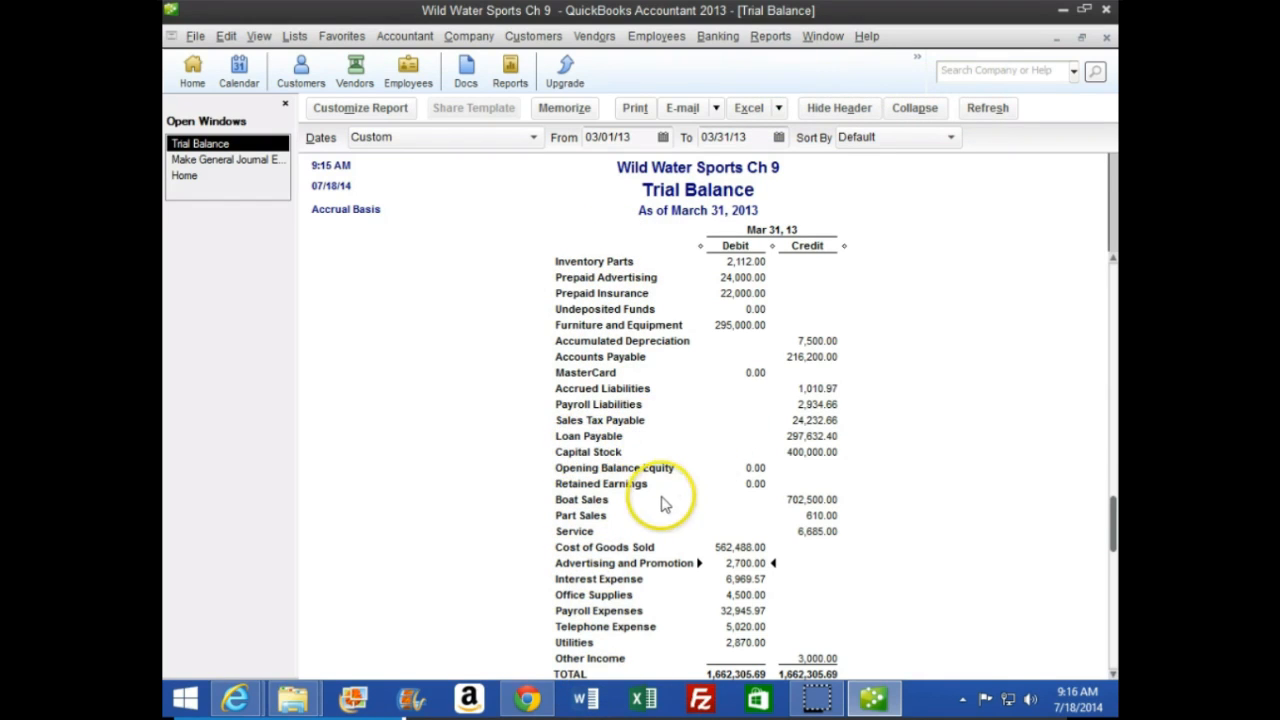
pyautogui.doubleClick(815, 388)
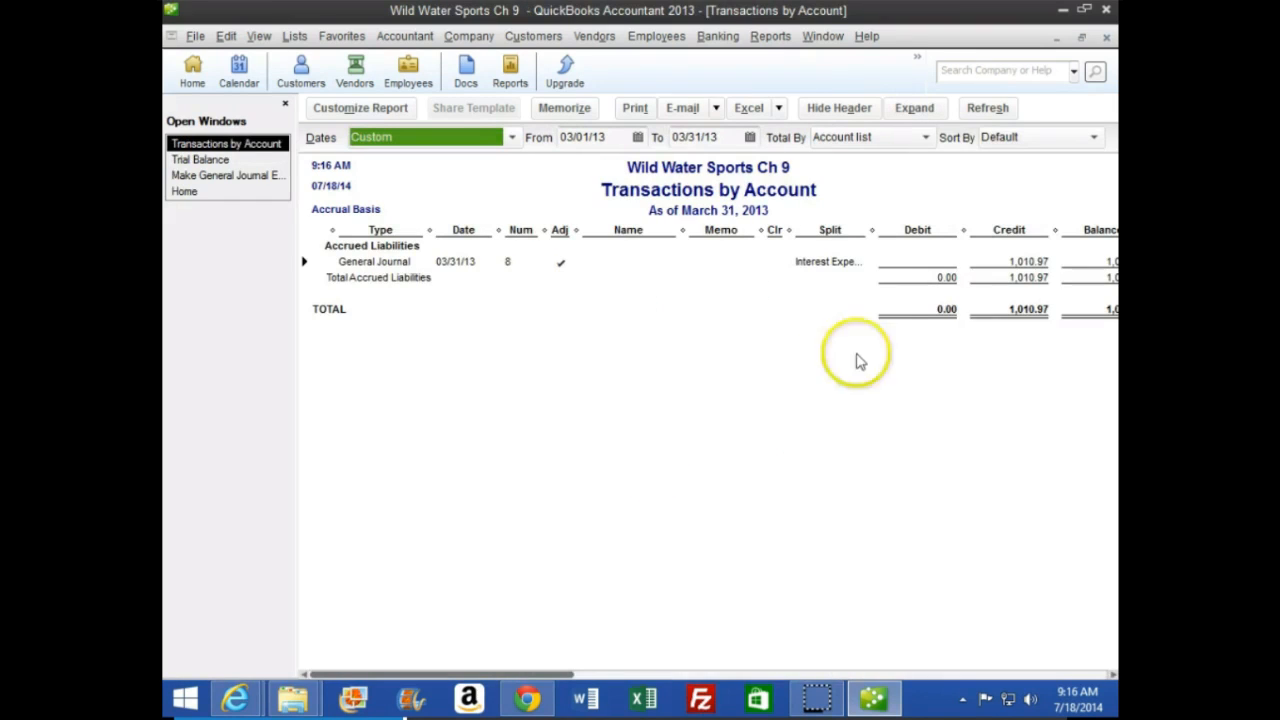
pyautogui.doubleClick(1025, 262)
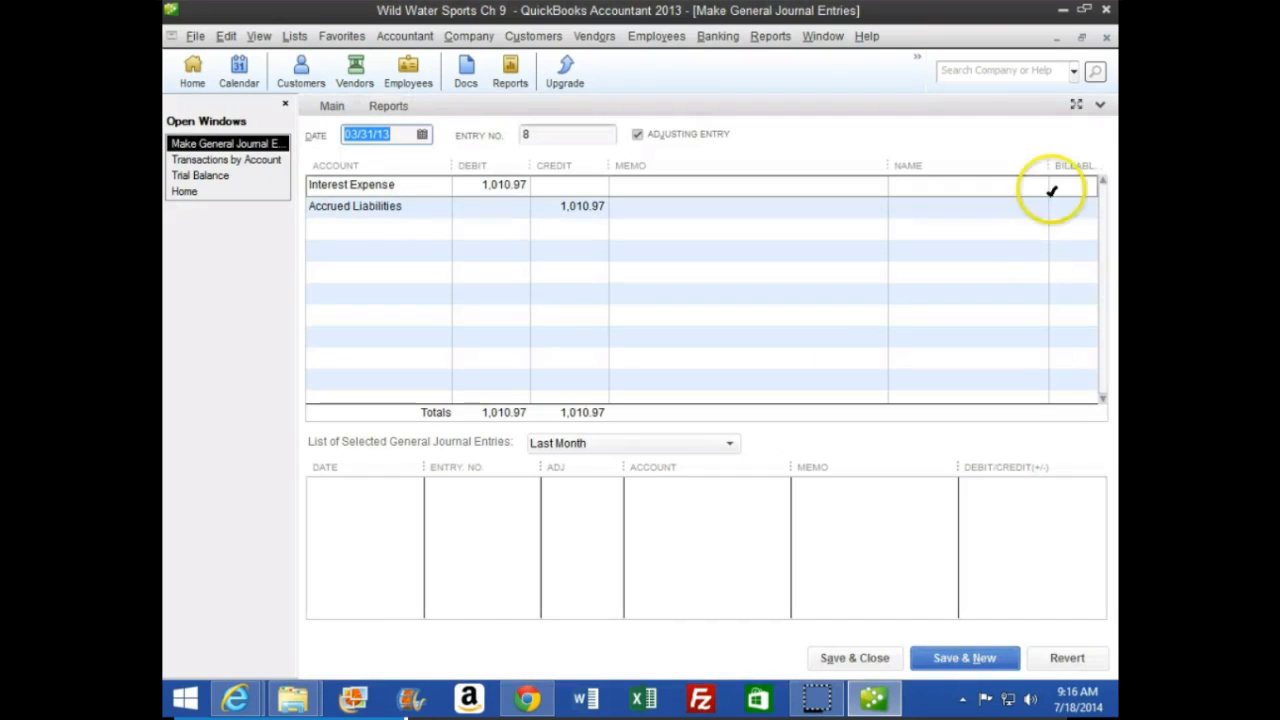
pyautogui.click(1108, 37)
pyautogui.click(1108, 37)
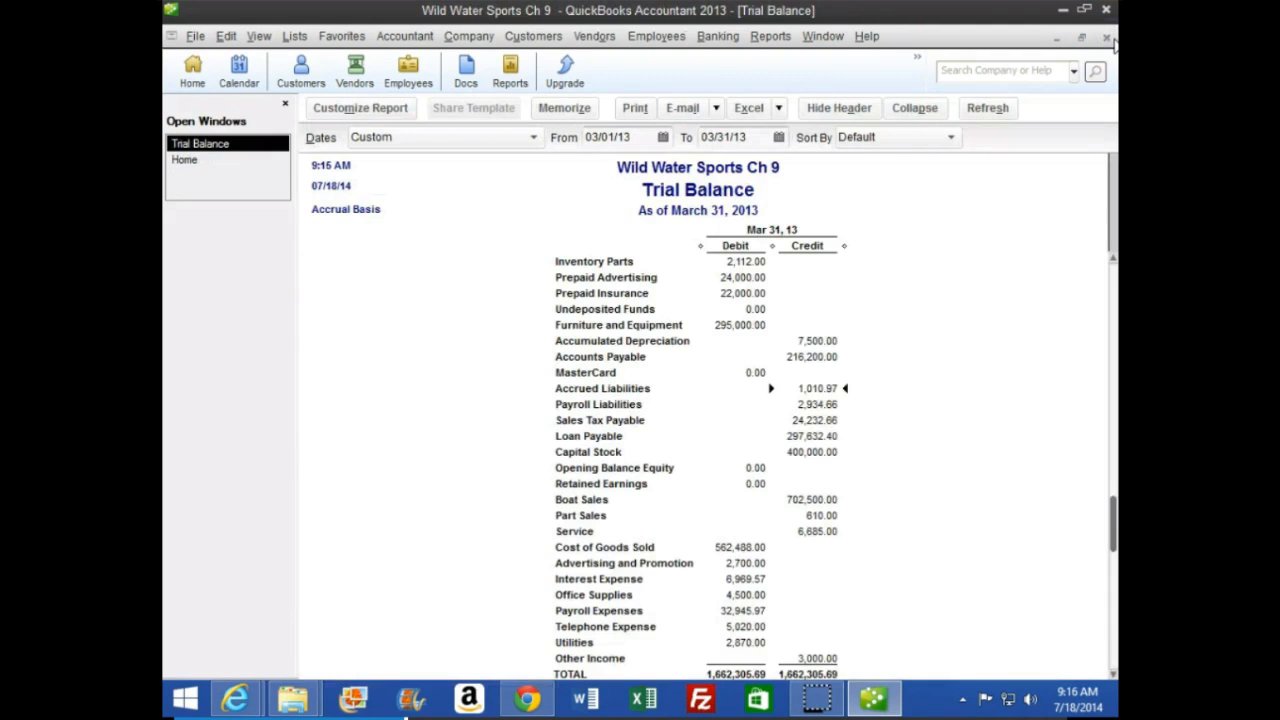
pyautogui.scroll(-1, 778, 408)
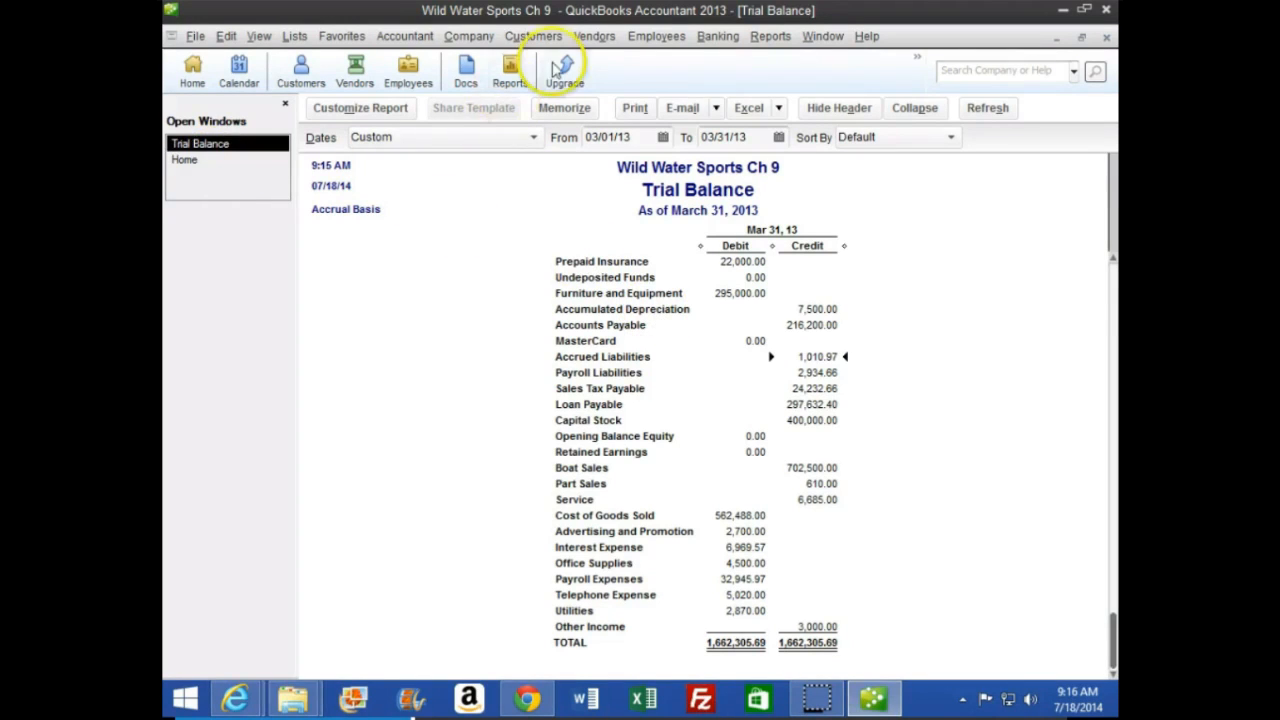
# Reopen Make General Journal Entries, and read the instructions for the next adjusting entry on page 266 of the CourseSmart textbook
pyautogui.click(483, 37)
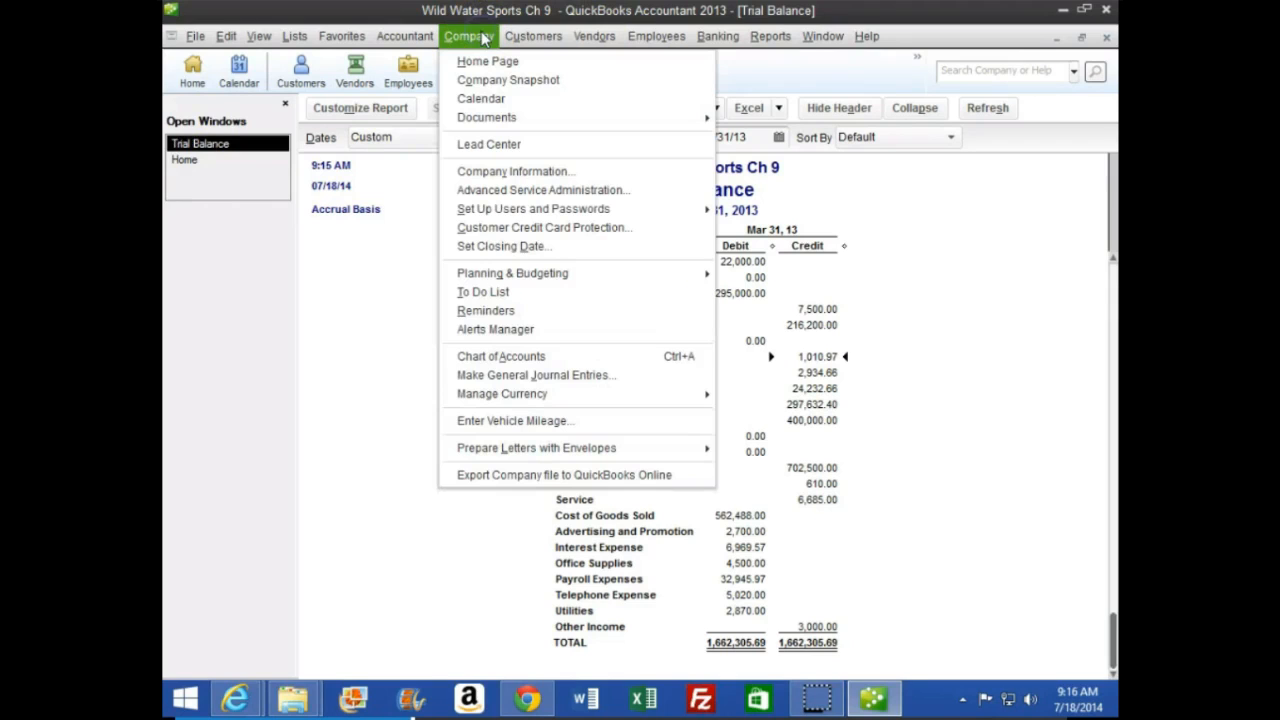
pyautogui.click(500, 375)
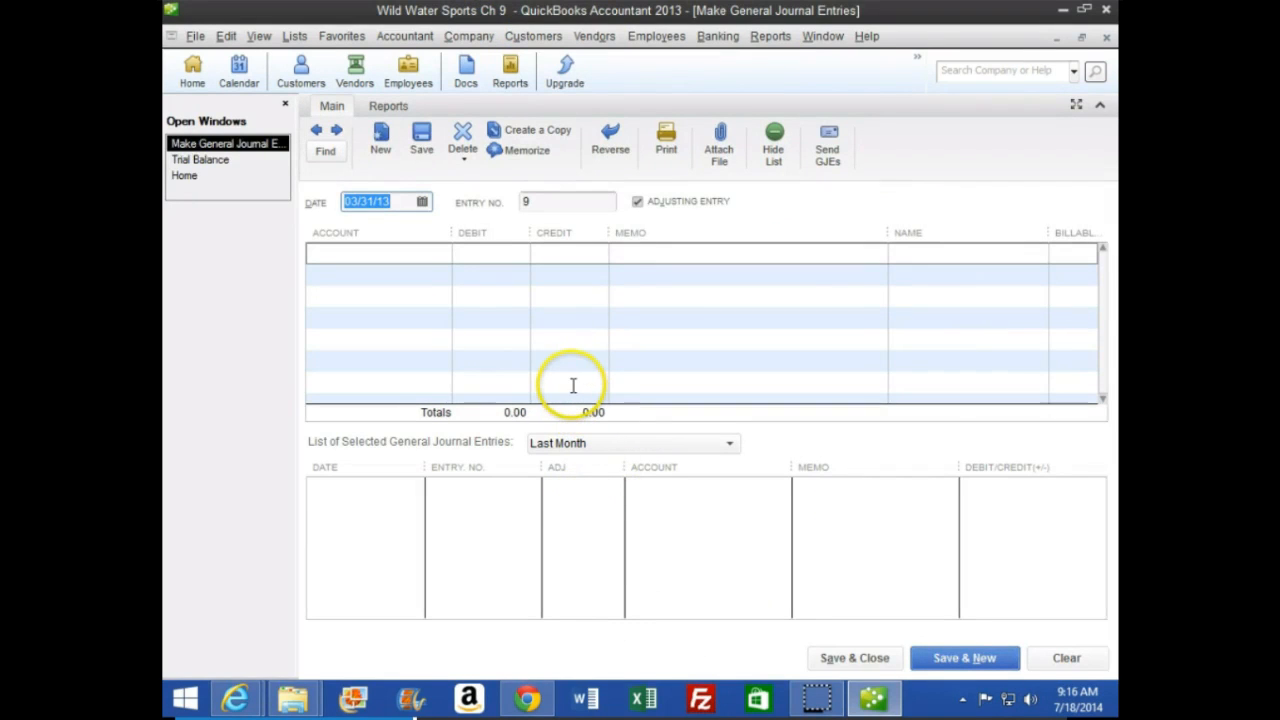
pyautogui.click(233, 697)
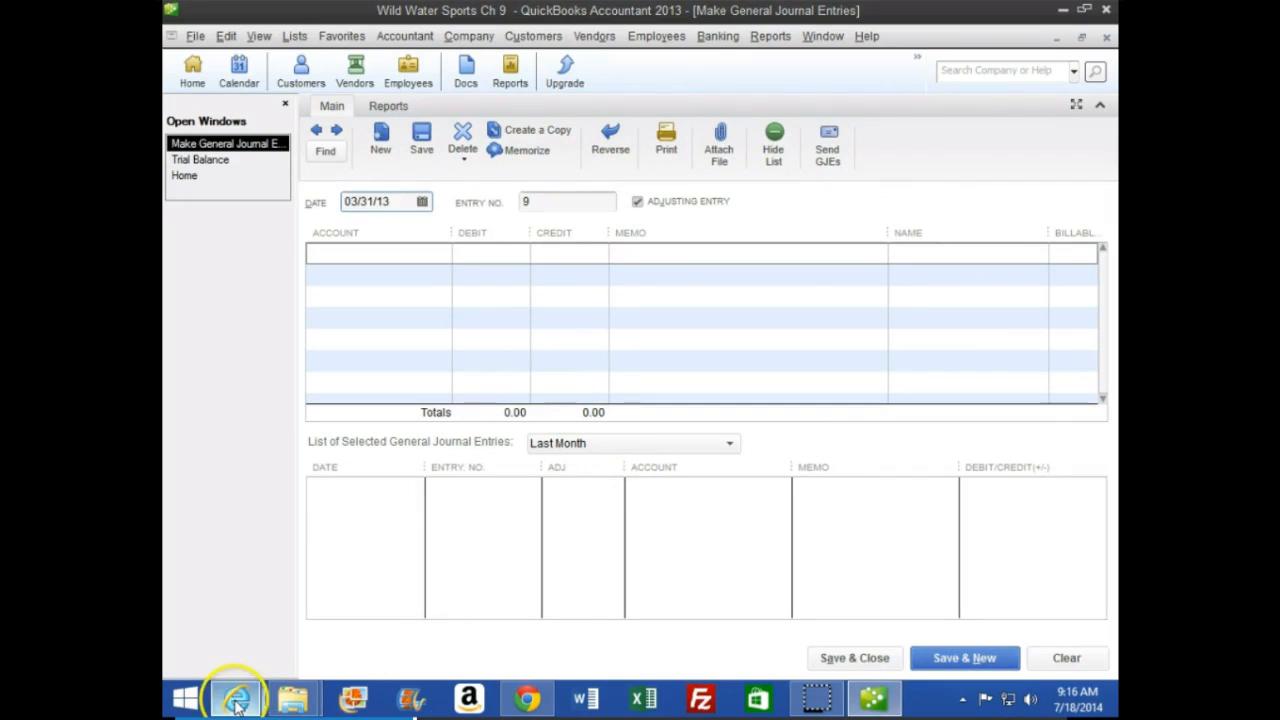
pyautogui.click(486, 595)
pyautogui.scroll(-1, 371, 523)
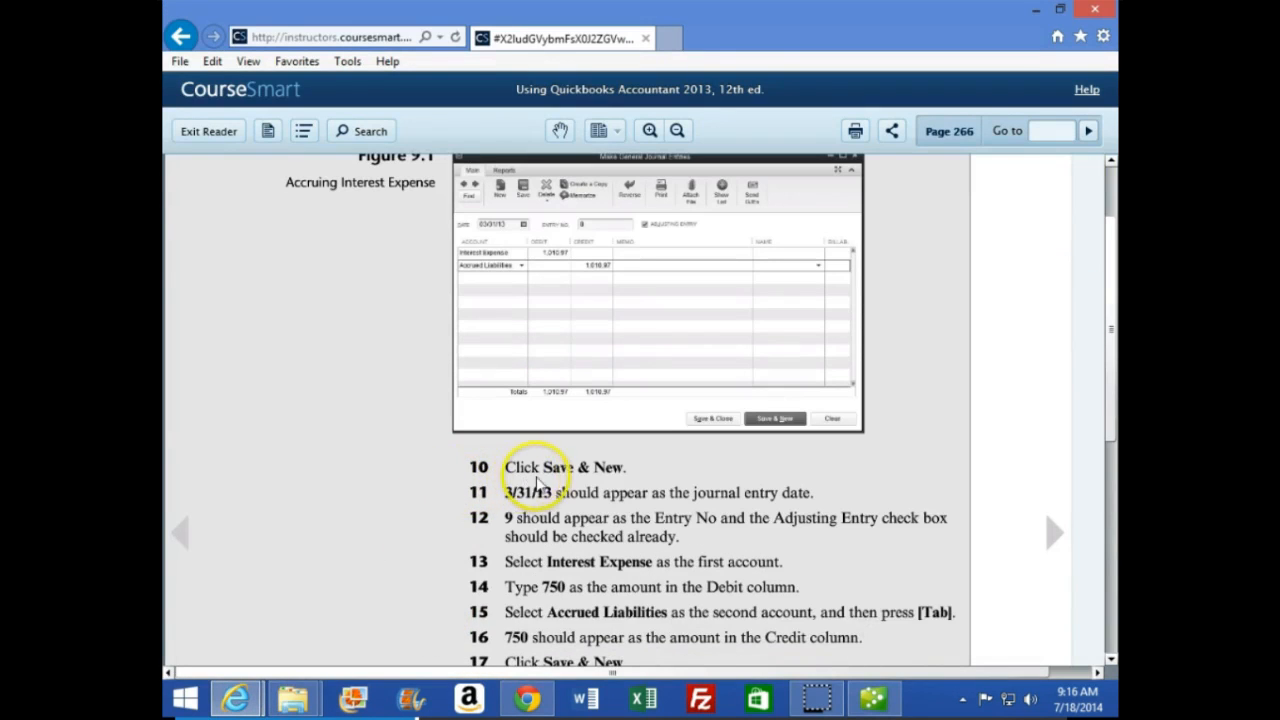
pyautogui.scroll(-1, 430, 505)
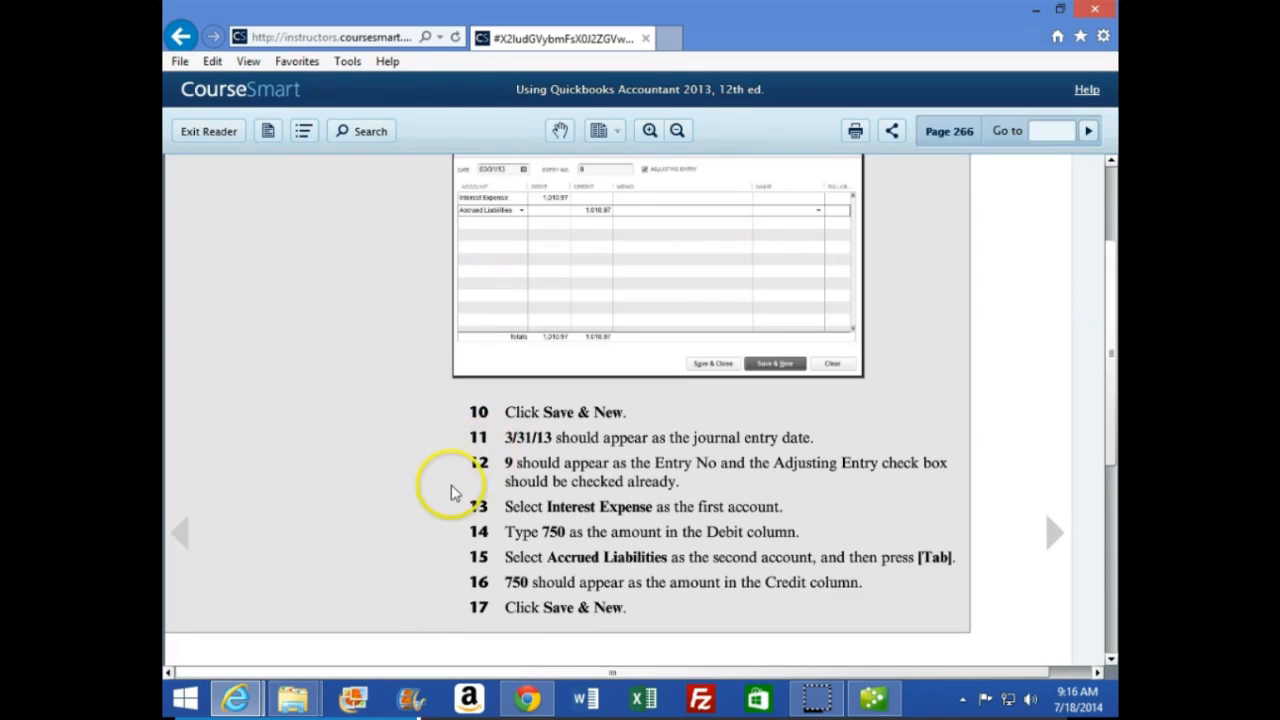
# Finish reading the page 266 instructions, then switch to QuickBooks and debit Interest Expense for 750 on the first line of journal entry 9
pyautogui.scroll(-1, 447, 490)
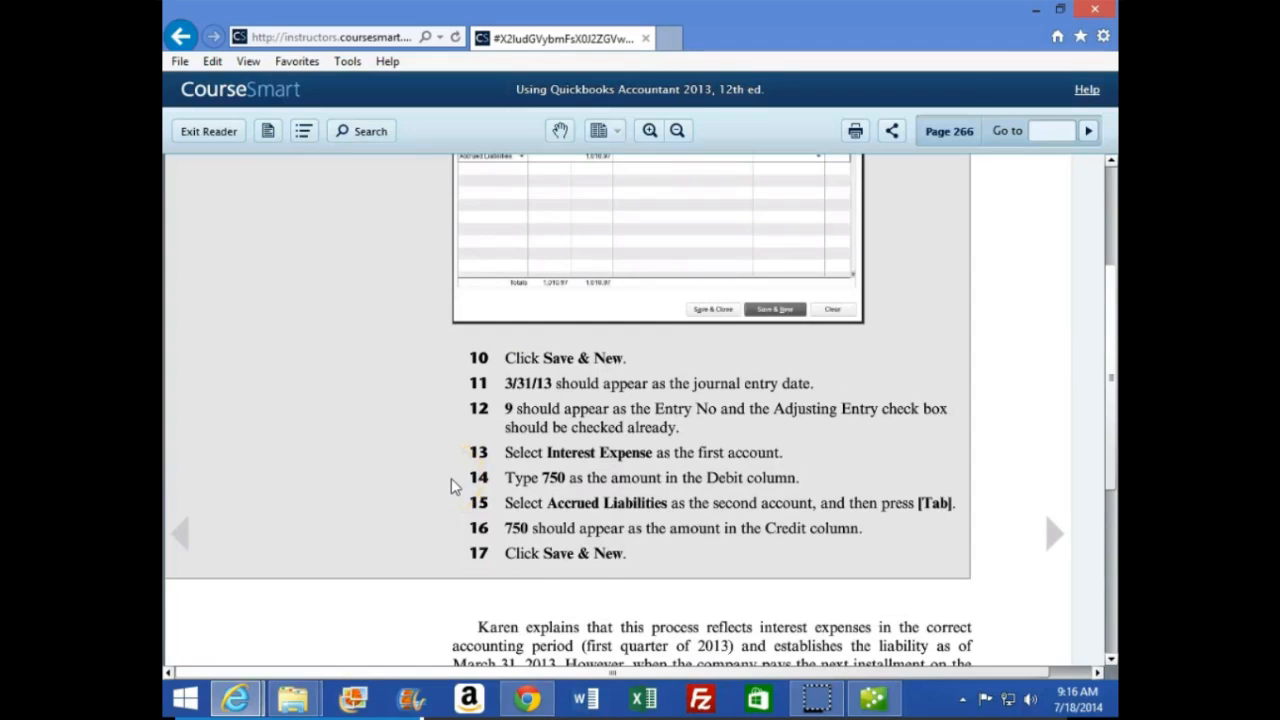
pyautogui.scroll(-1, 452, 478)
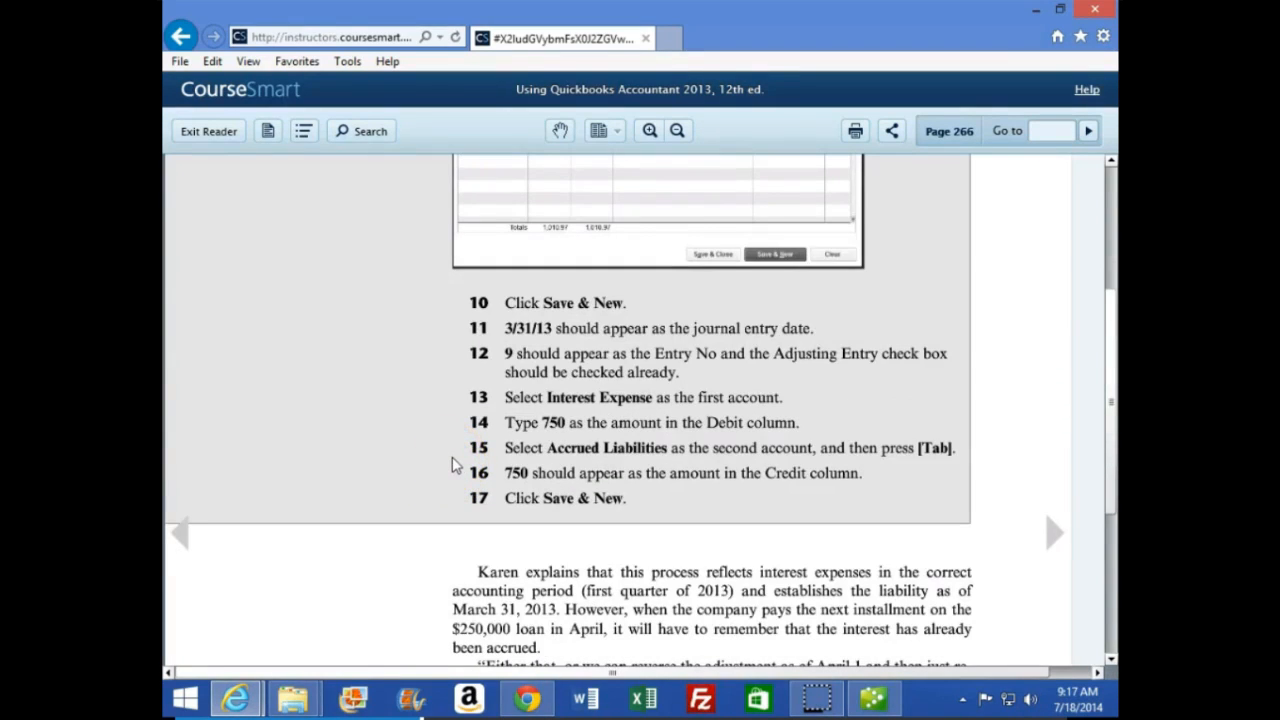
pyautogui.scroll(-1, 452, 466)
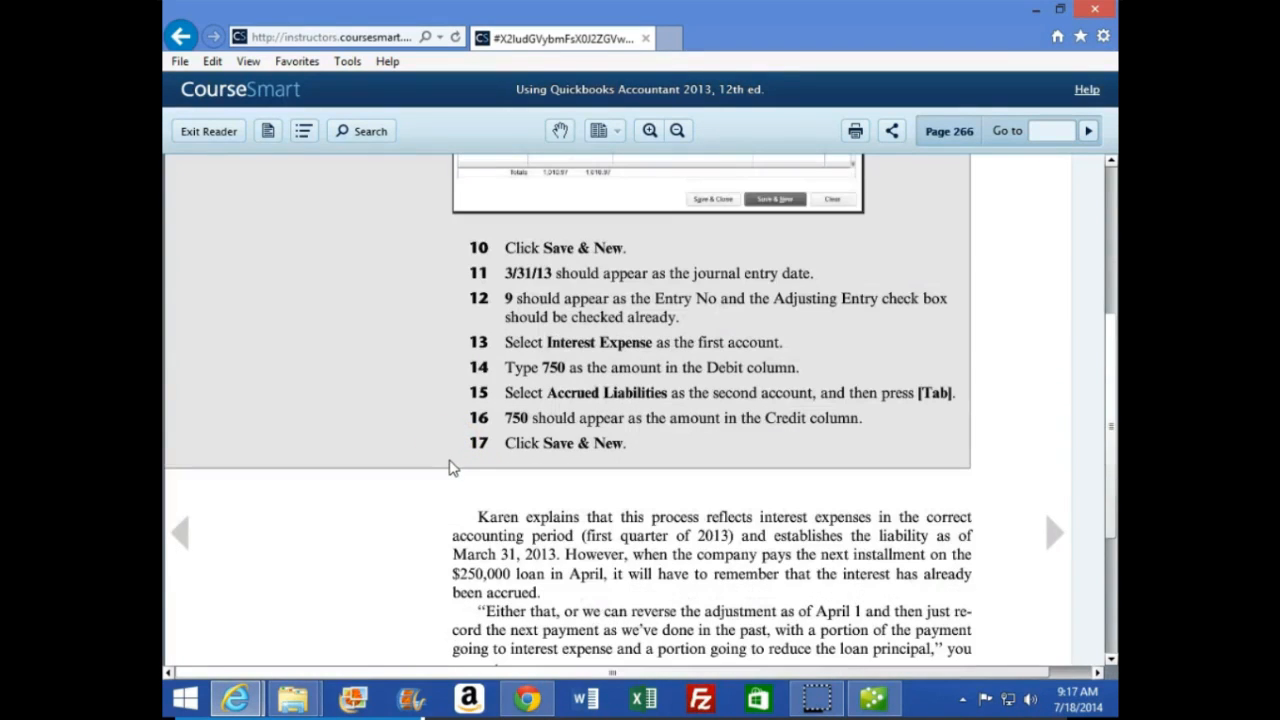
pyautogui.click(872, 694)
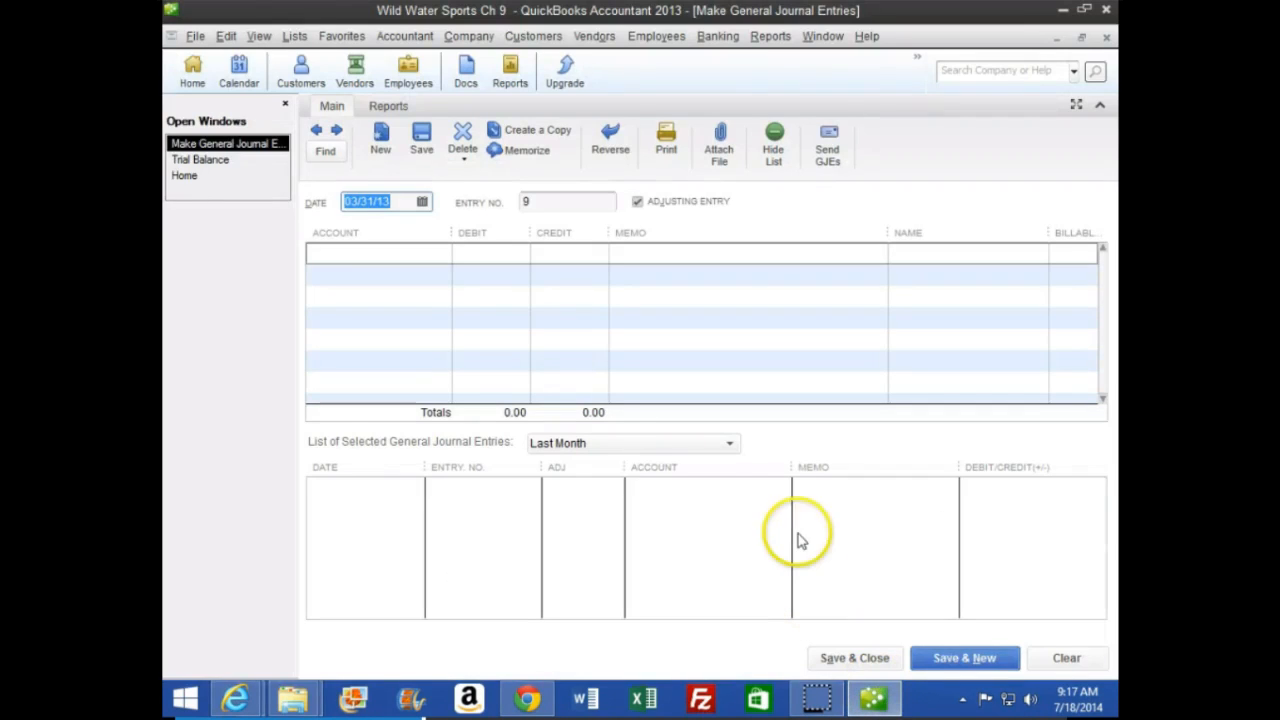
pyautogui.press('Tab')
pyautogui.press('Tab')
pyautogui.press('Tab')
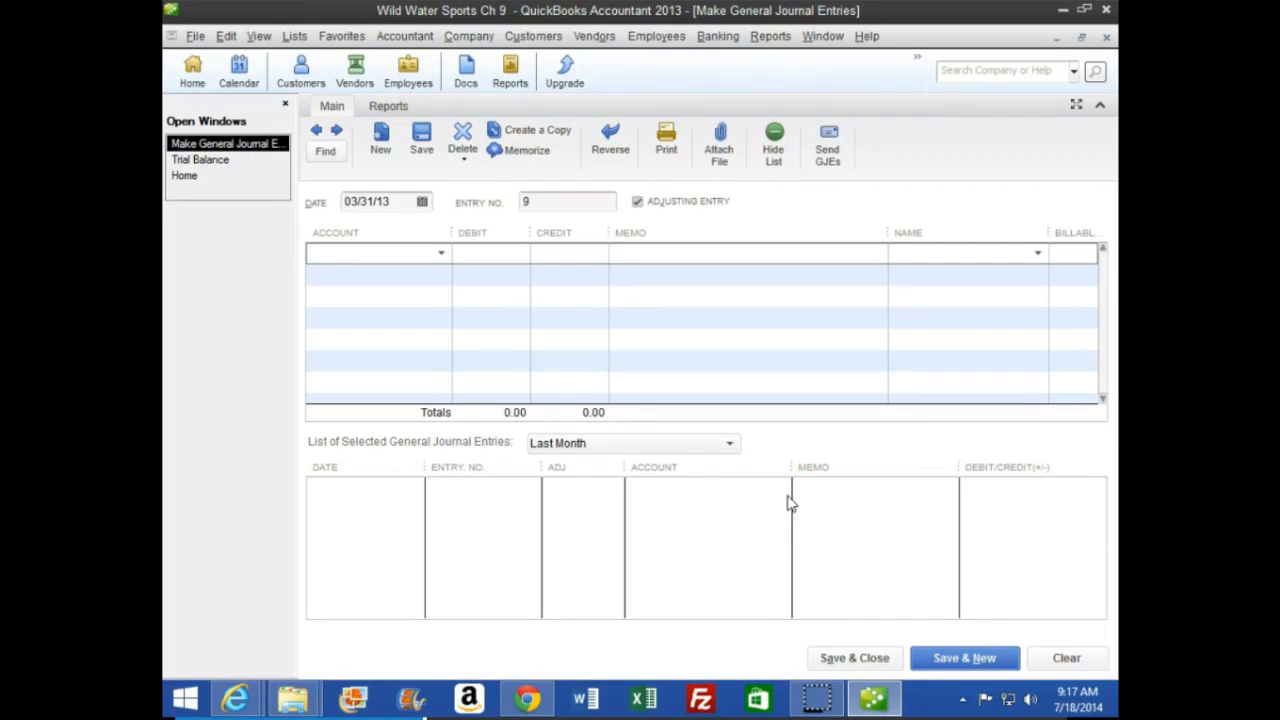
pyautogui.write('Interest Expense')
pyautogui.press('Tab')
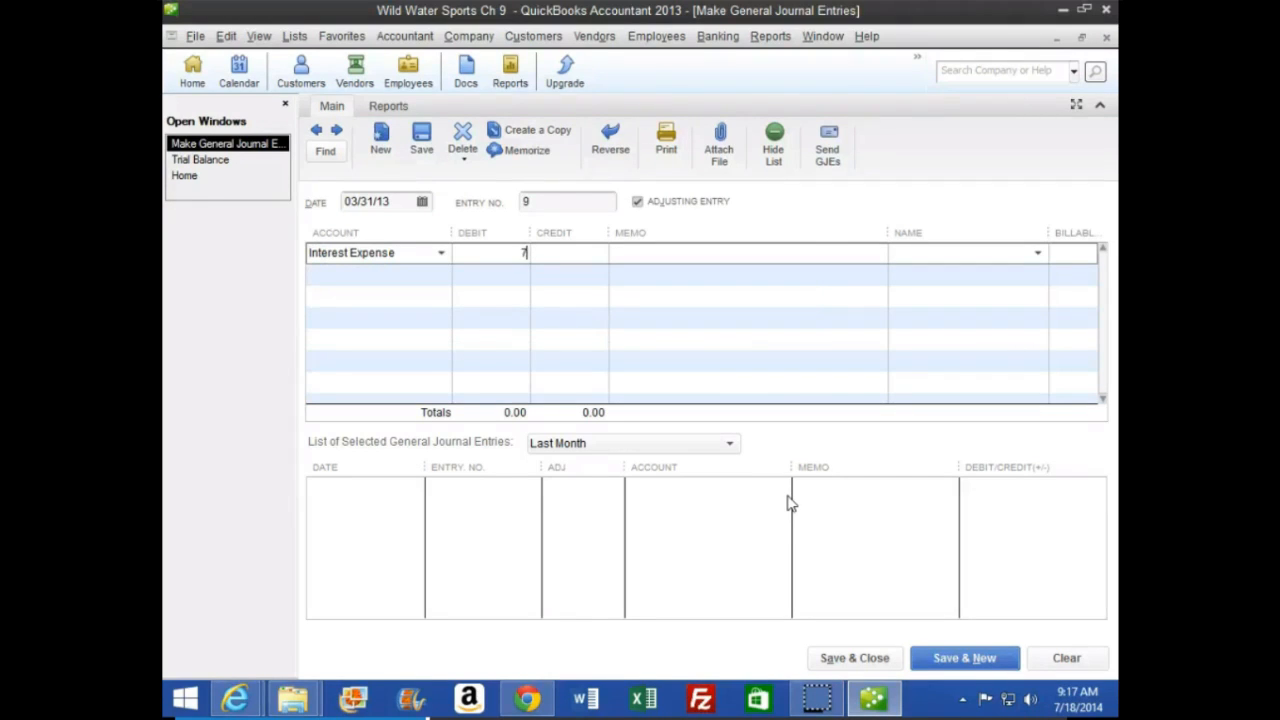
pyautogui.press('Tab')
pyautogui.press('Tab')
pyautogui.press('Tab')
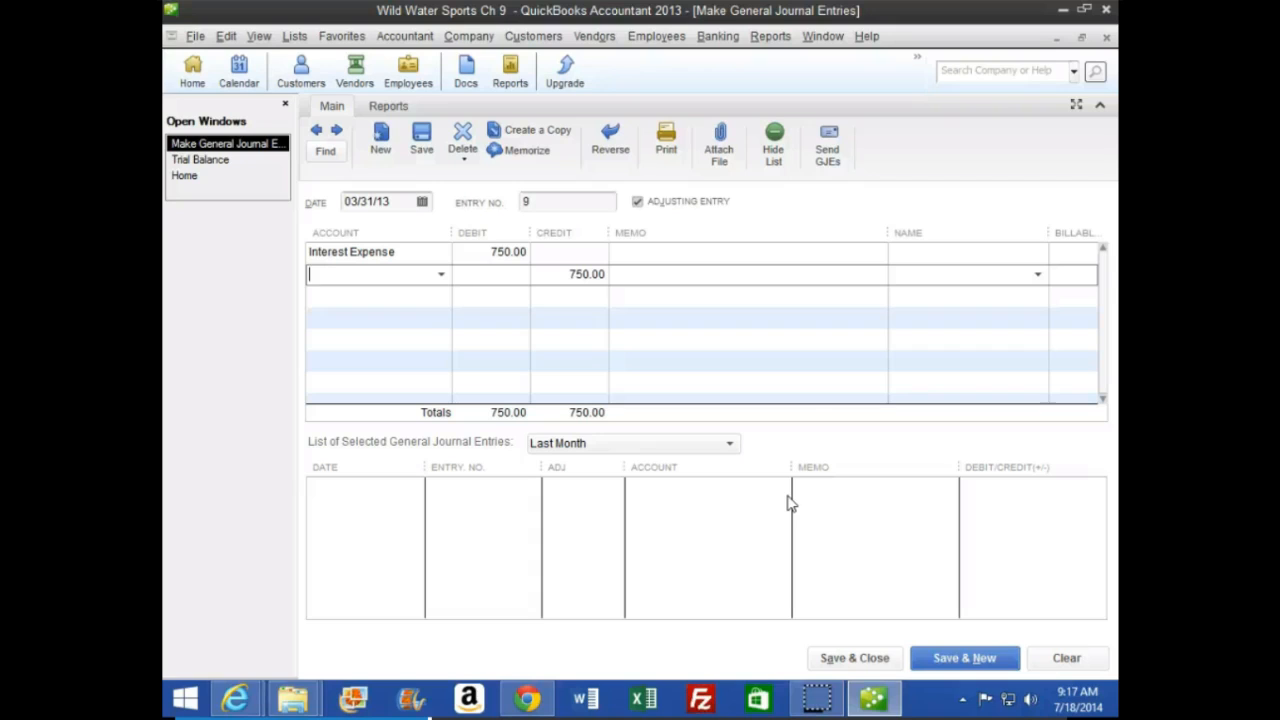
# Assign the 750.00 credit on the second line to Accrued Liabilities, and save the entry and start a new one
pyautogui.write('Accounts Payable')
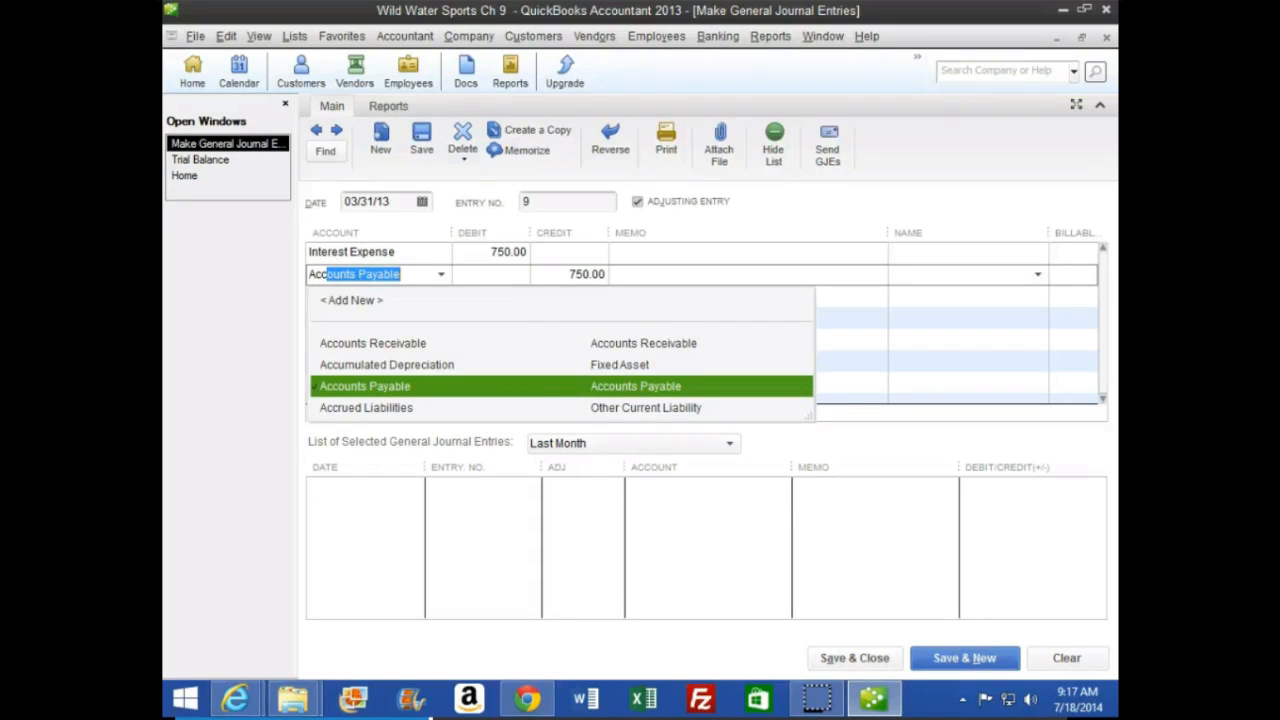
pyautogui.press('Down')
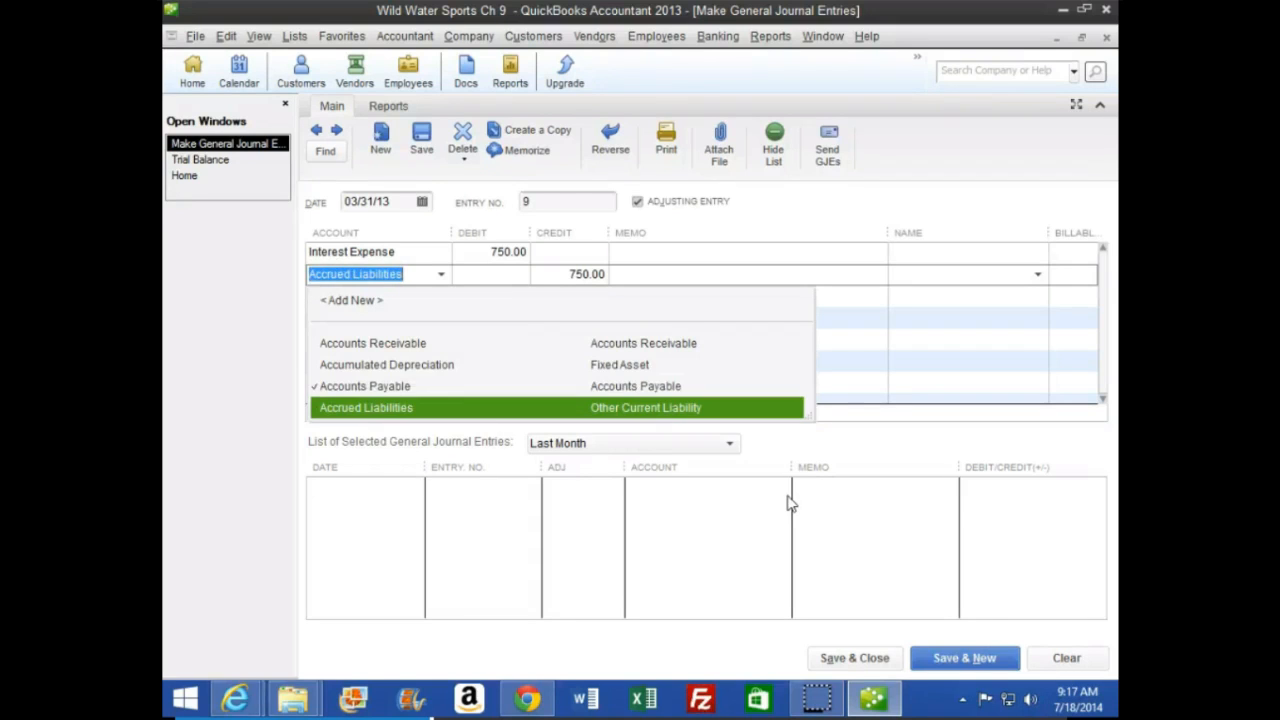
pyautogui.press('Tab')
pyautogui.press('Tab')
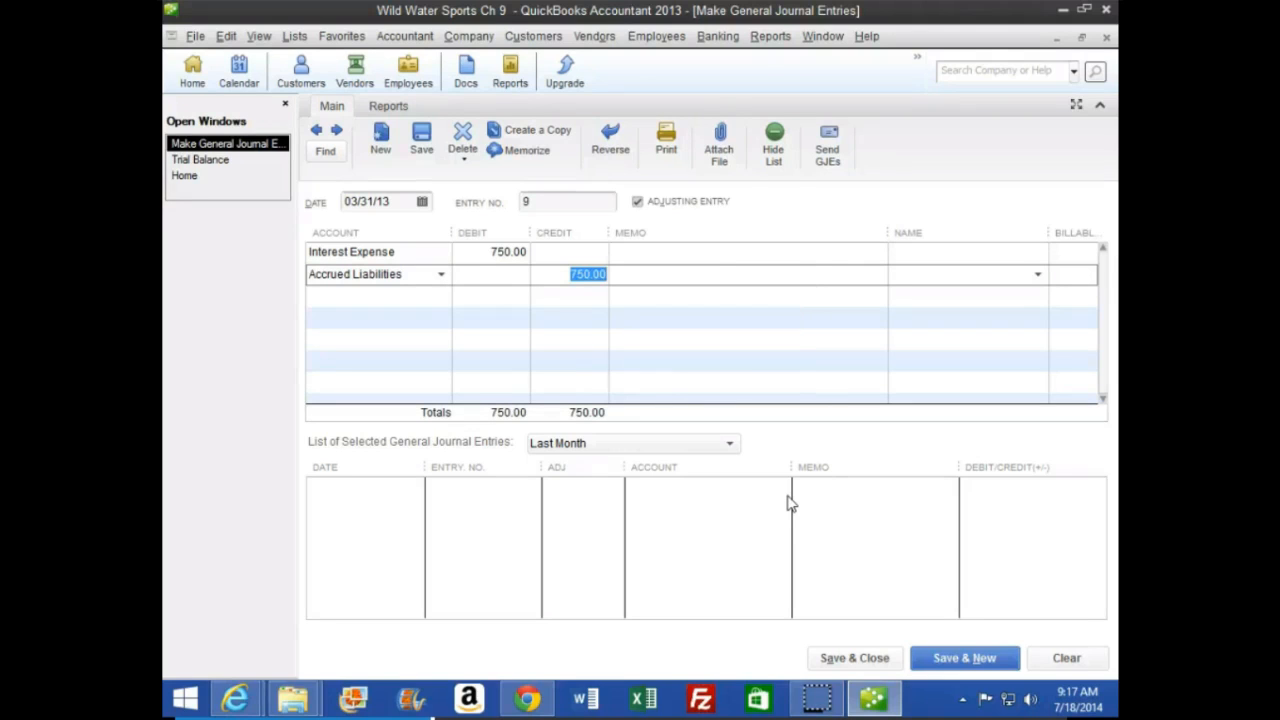
pyautogui.click(972, 661)
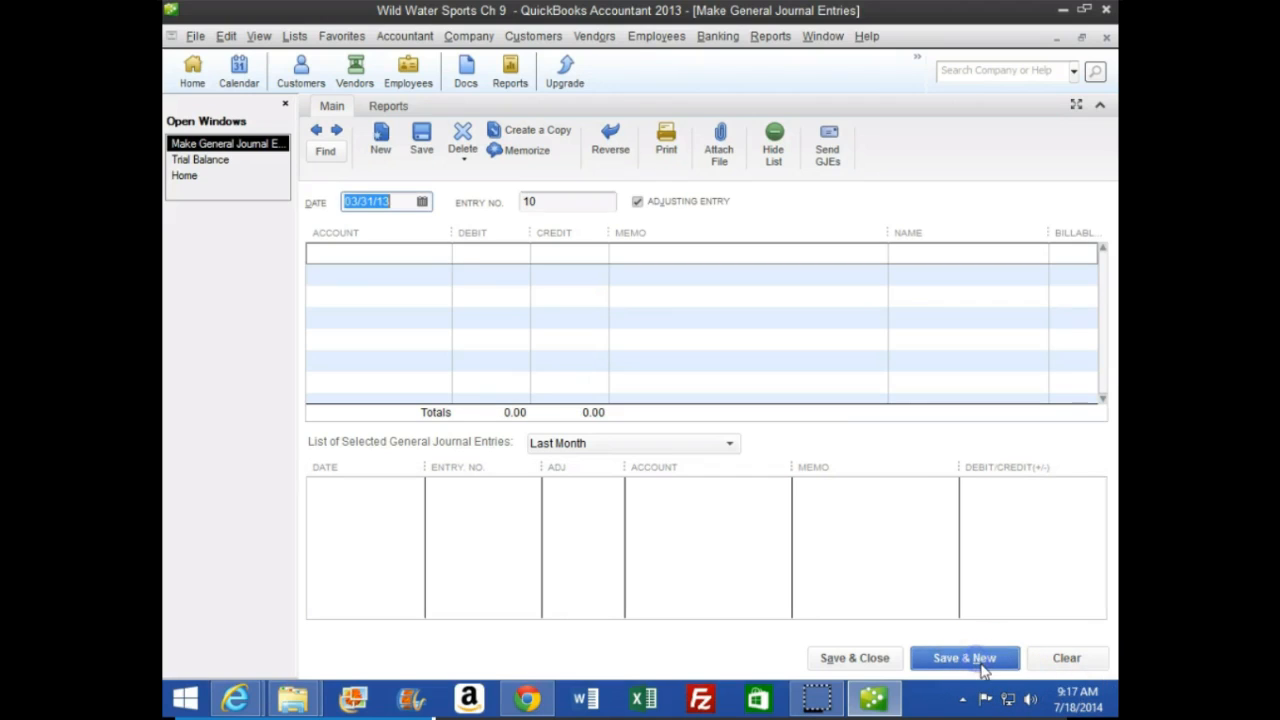
# Close the Home window, examine the transactions behind the Accrued Liabilities credit on the trial balance, and return to the new journal entry
pyautogui.click(220, 178)
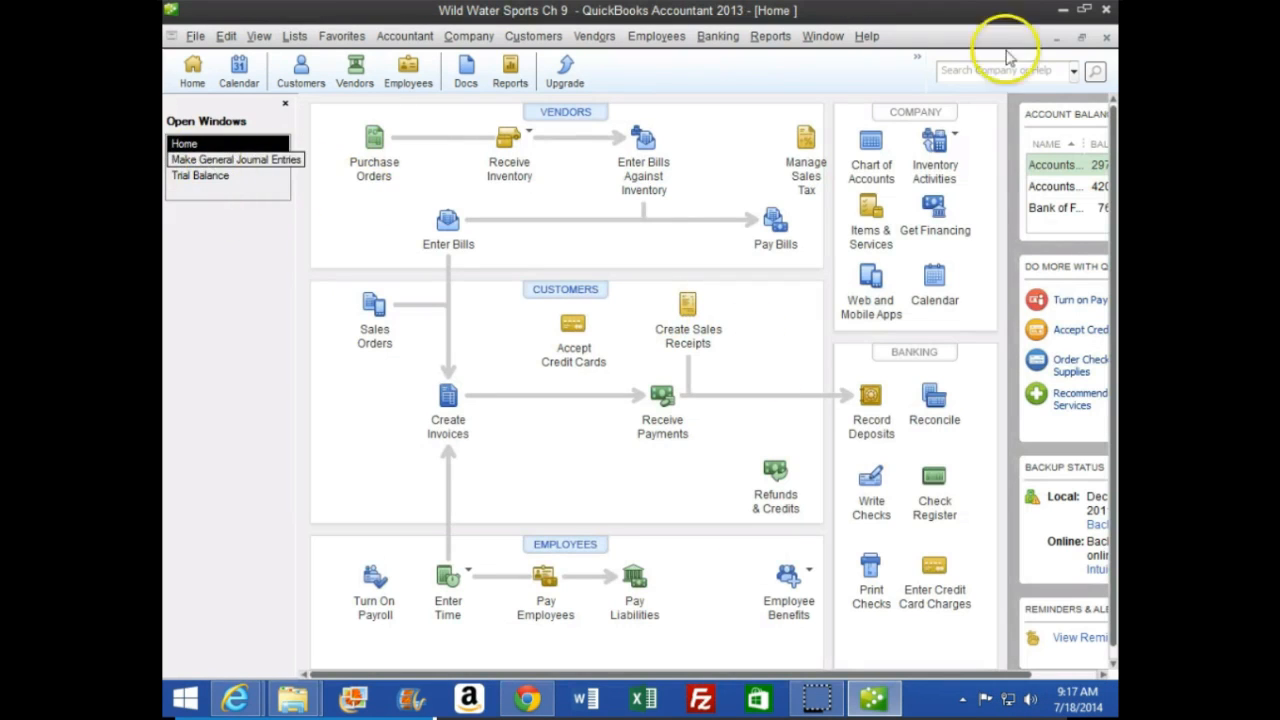
pyautogui.click(1106, 37)
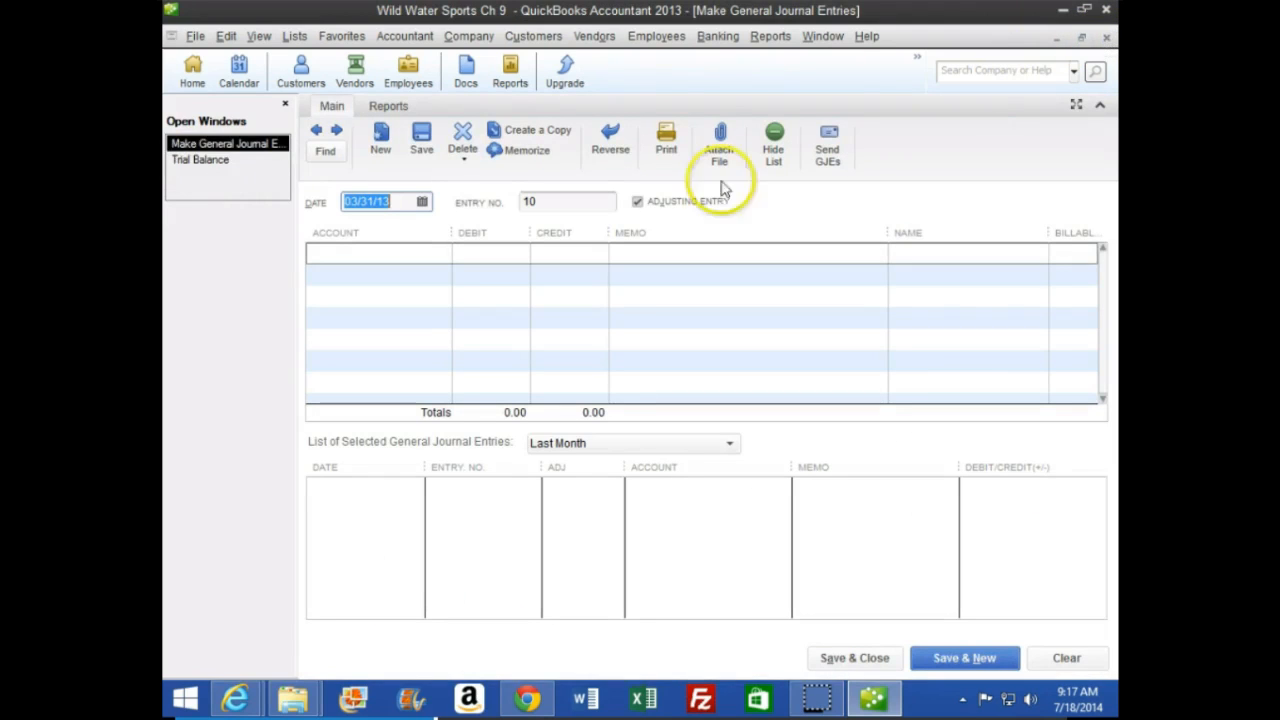
pyautogui.click(226, 161)
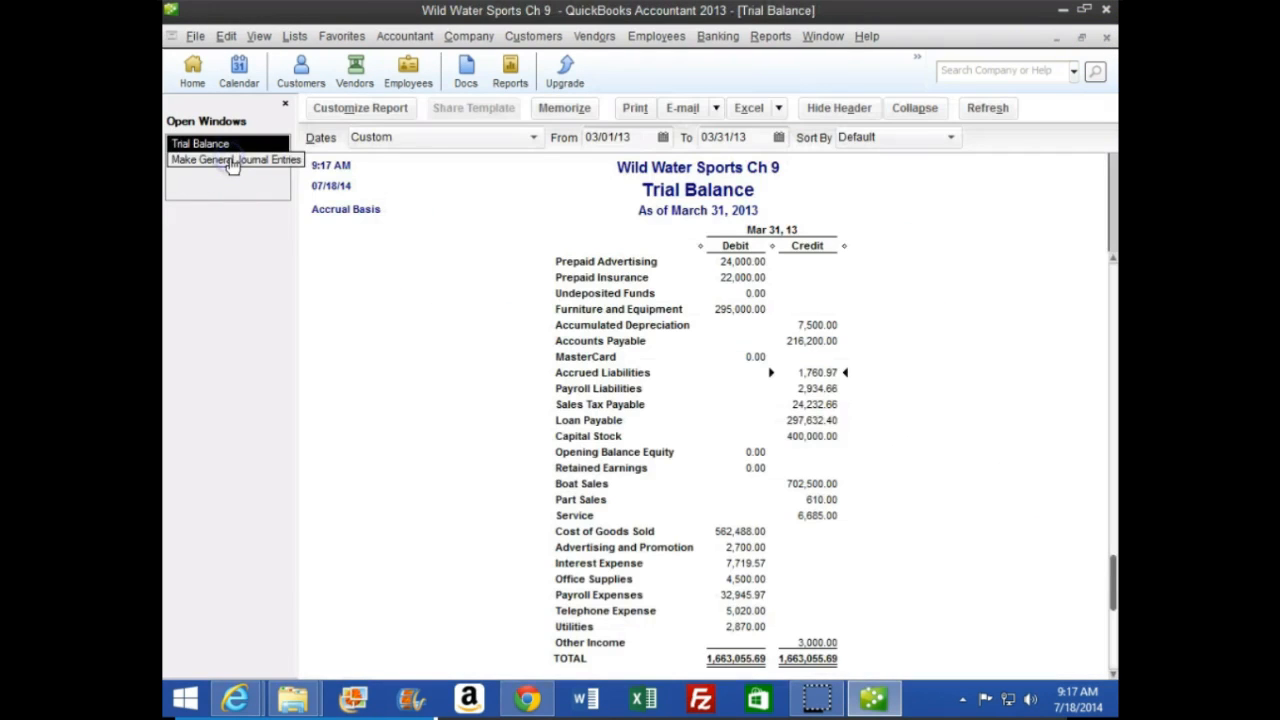
pyautogui.doubleClick(817, 372)
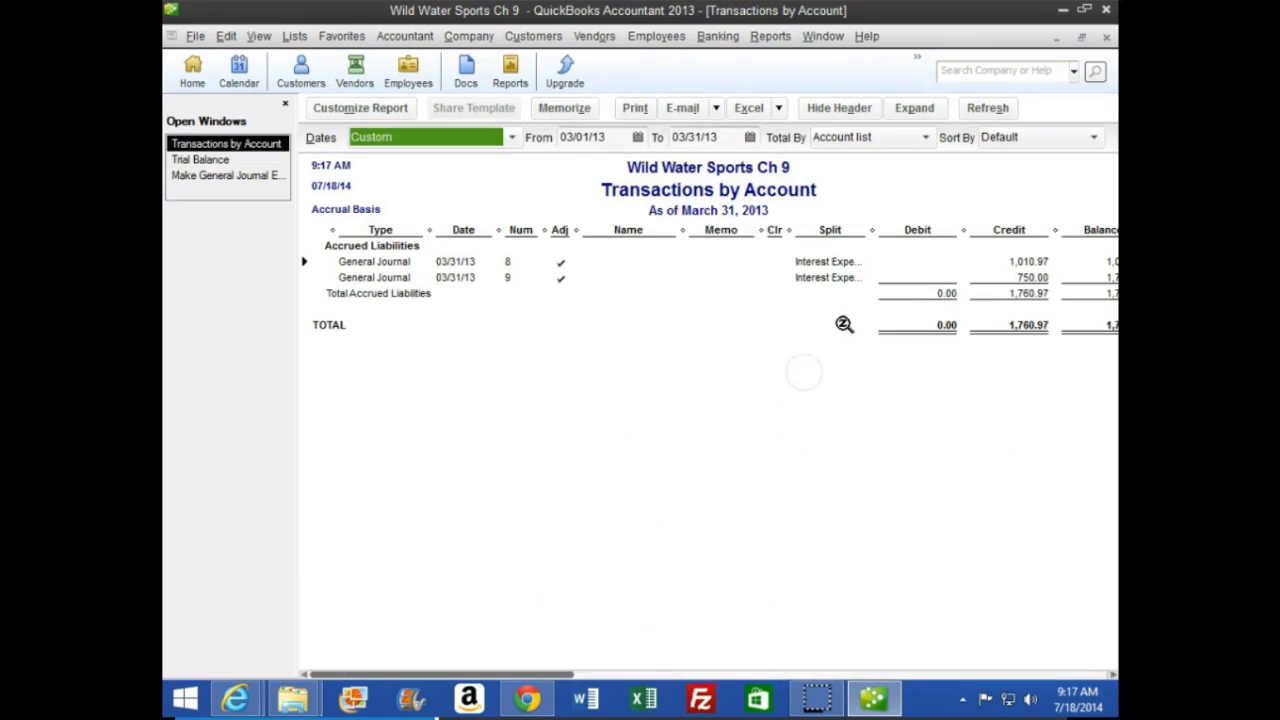
pyautogui.click(1105, 40)
pyautogui.click(240, 159)
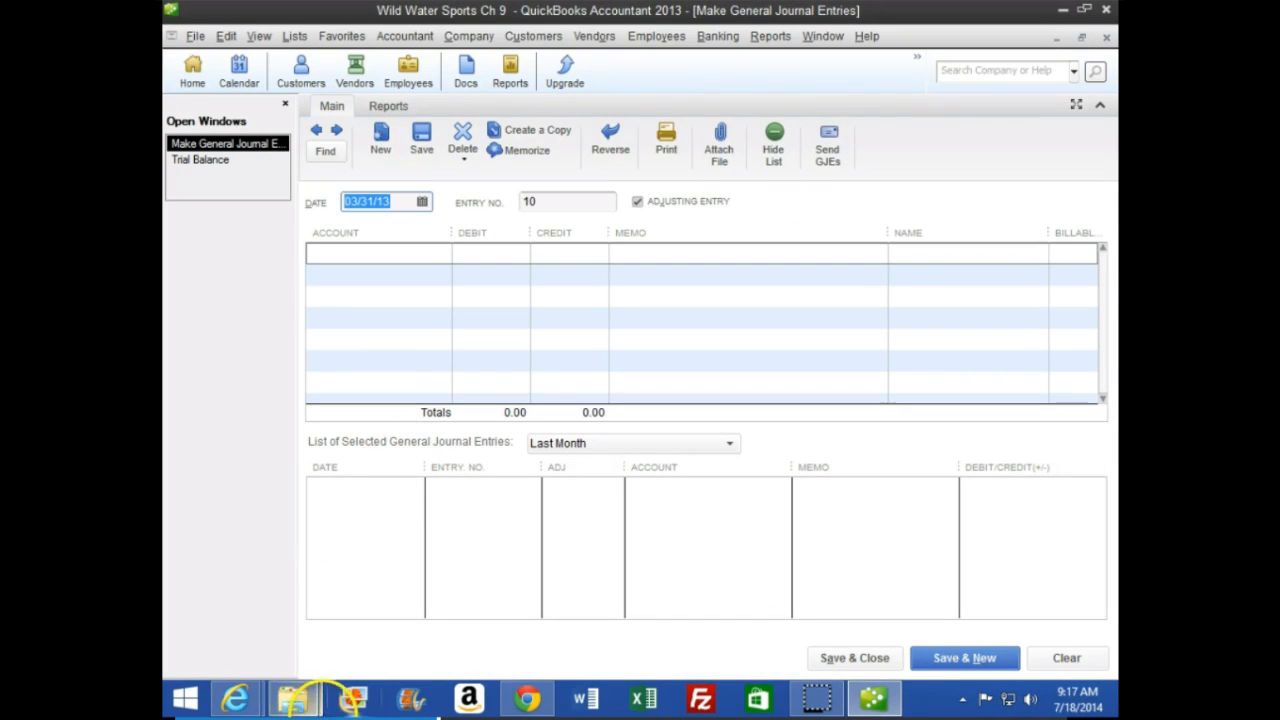
# Read the instructions for reversing accrued expense entries on page 267 of the CourseSmart textbook, and review the trial balance in QuickBooks
pyautogui.click(235, 696)
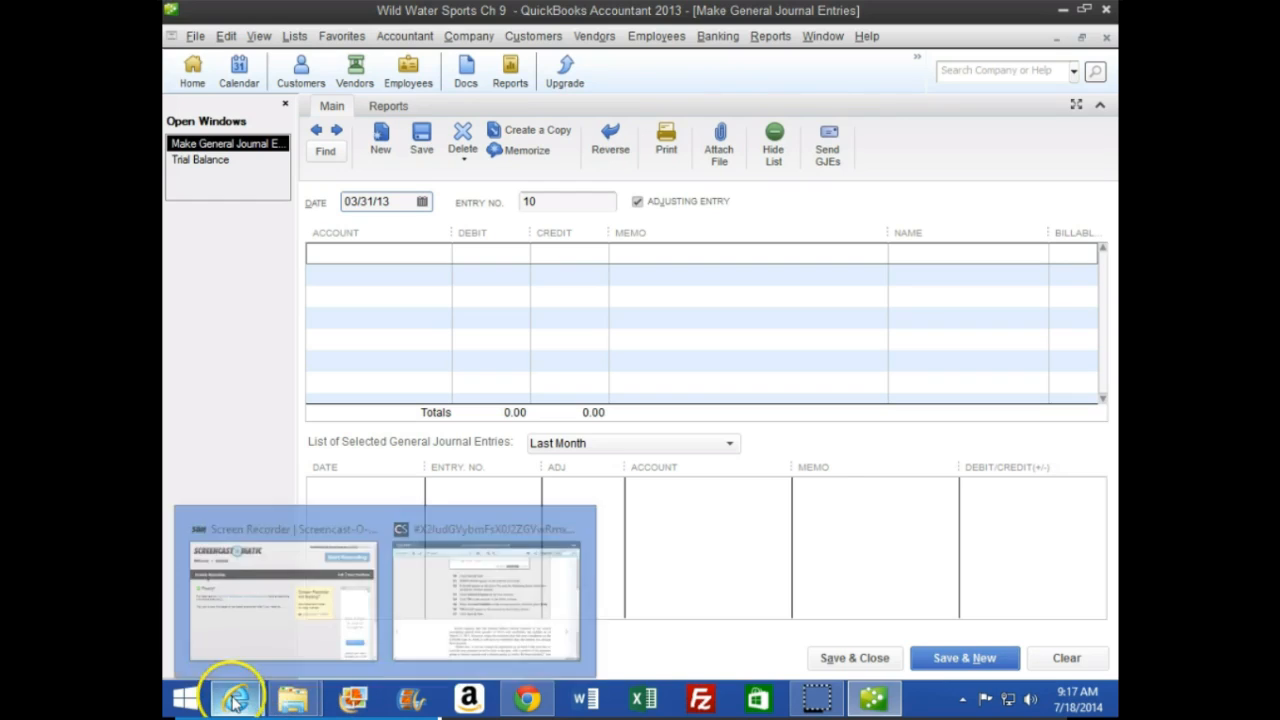
pyautogui.click(397, 632)
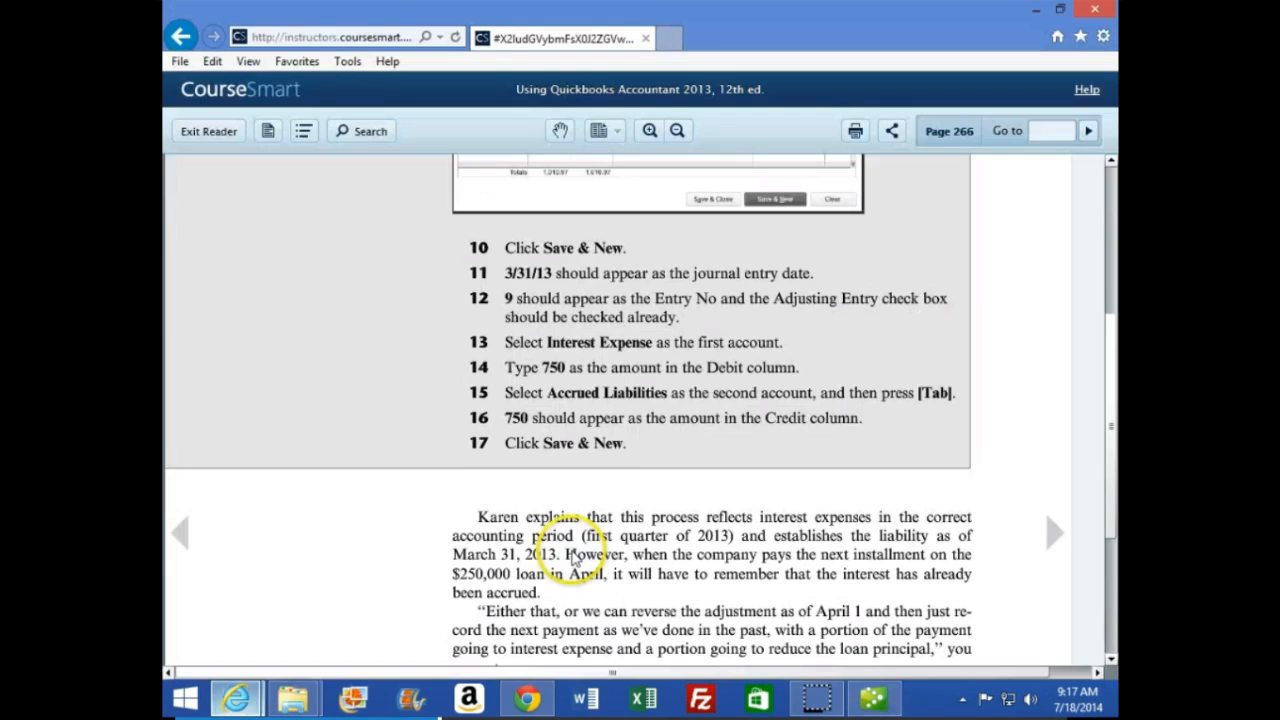
pyautogui.click(1055, 535)
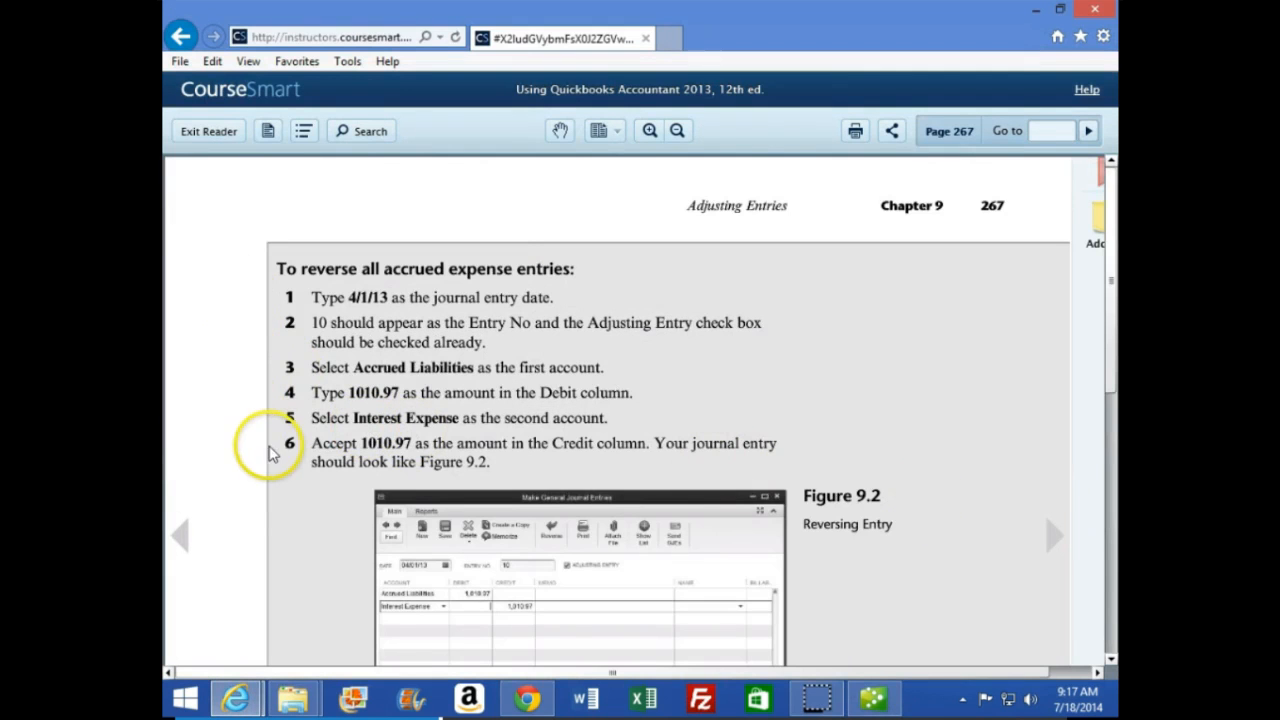
pyautogui.scroll(-1, 280, 420)
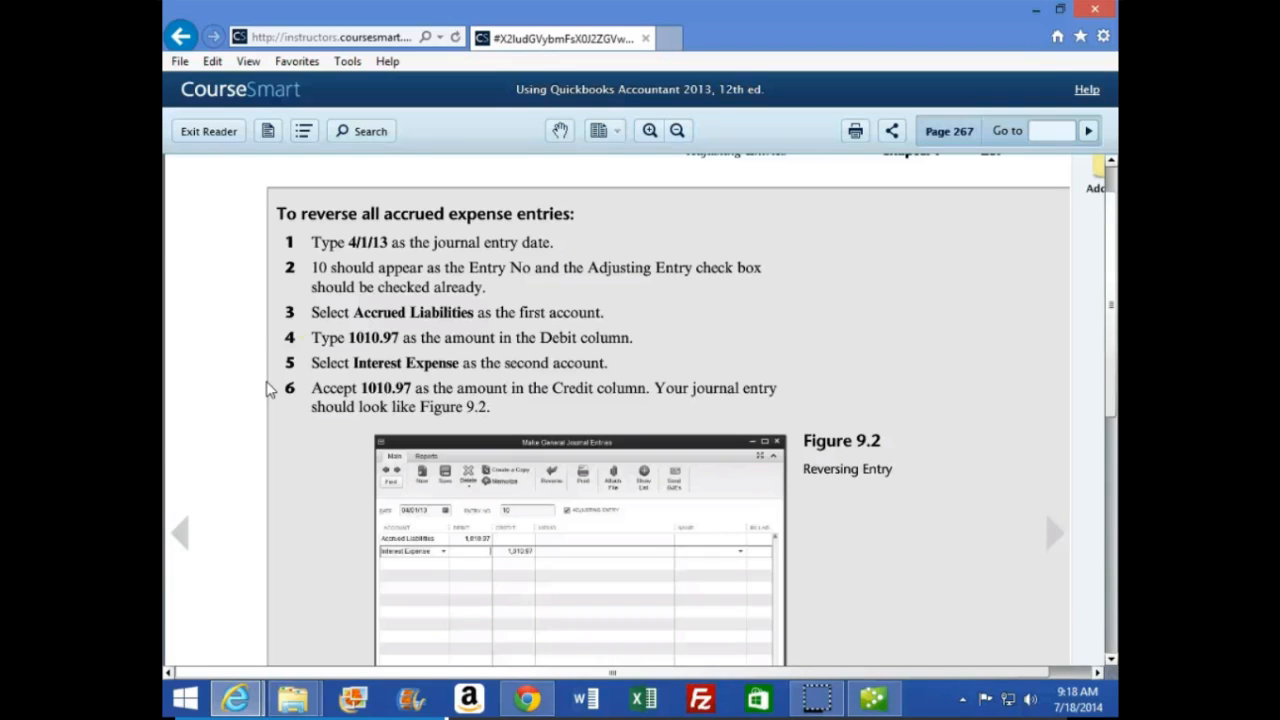
pyautogui.click(873, 697)
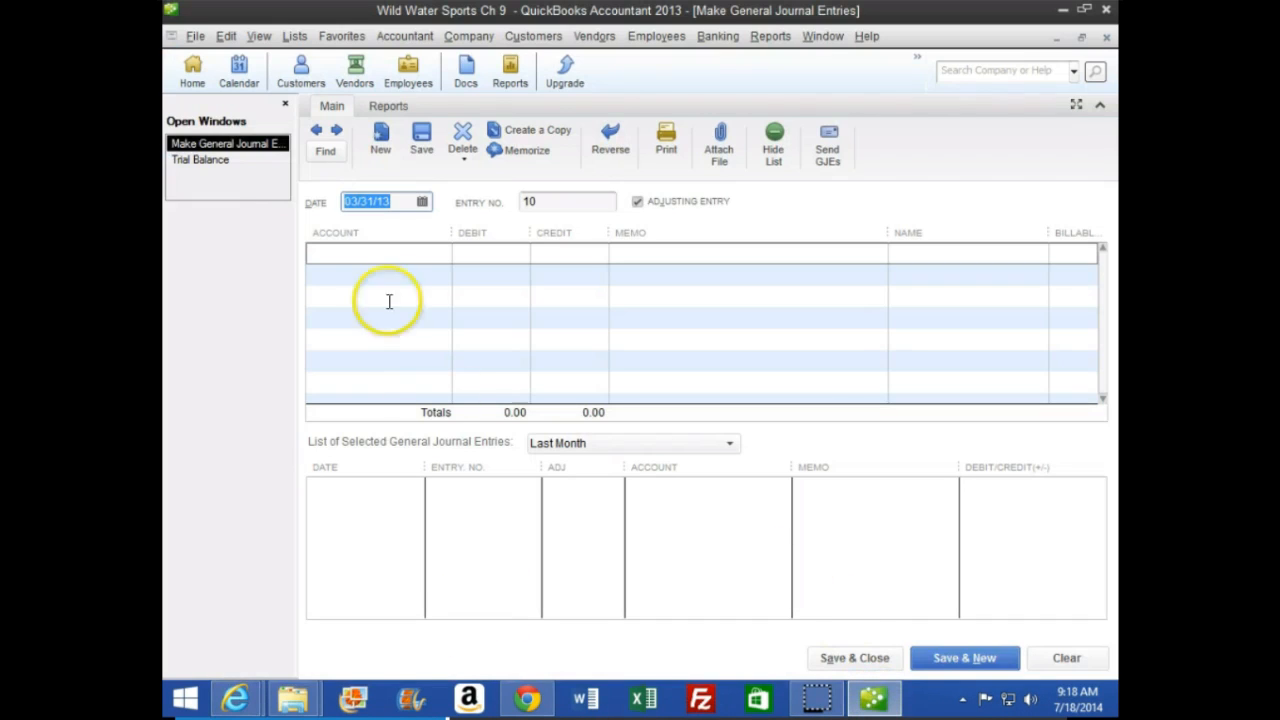
pyautogui.click(228, 160)
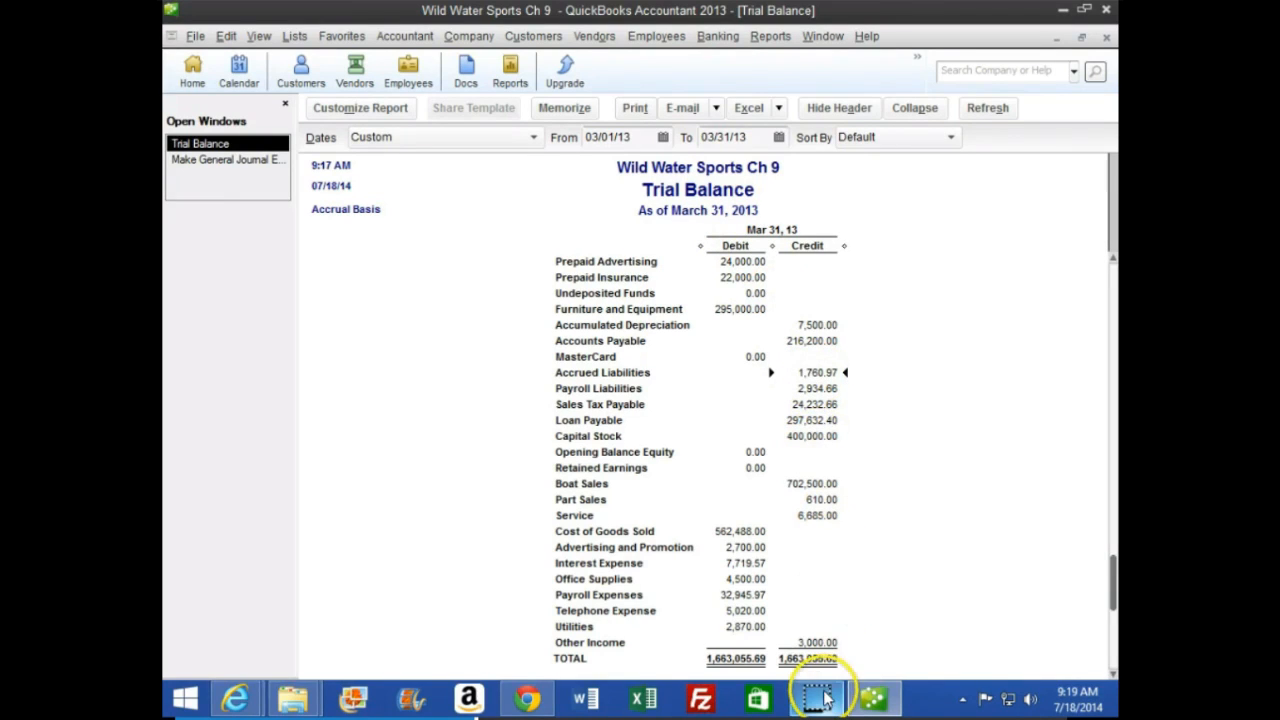
pyautogui.moveTo(818, 698)
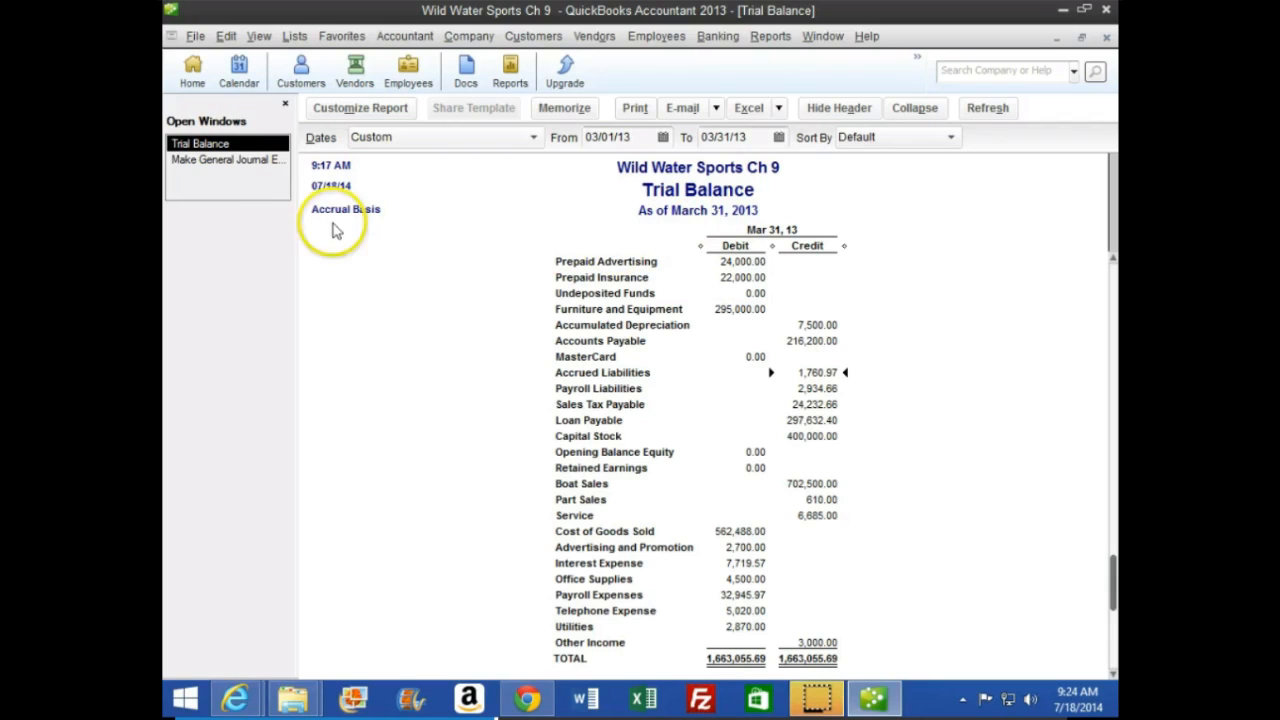
# Return to Make General Journal Entries and set the date of entry 10 to 04/01/13
pyautogui.click(228, 162)
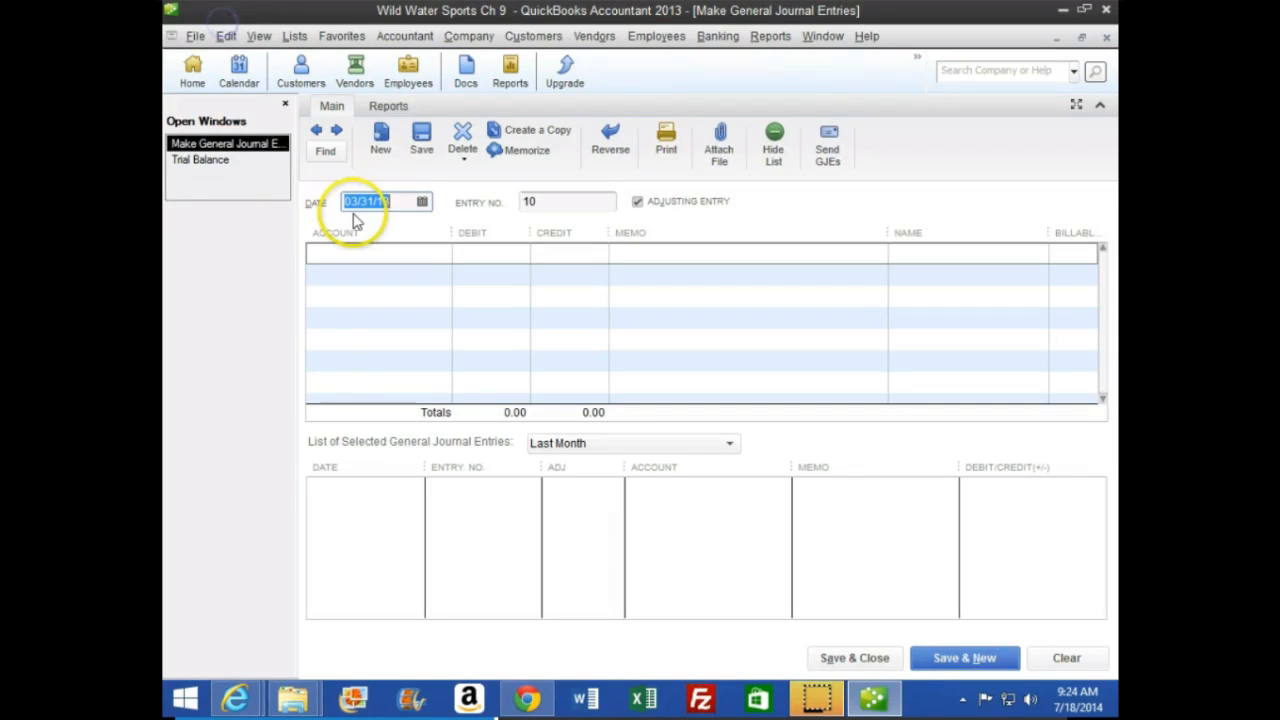
pyautogui.press('+')
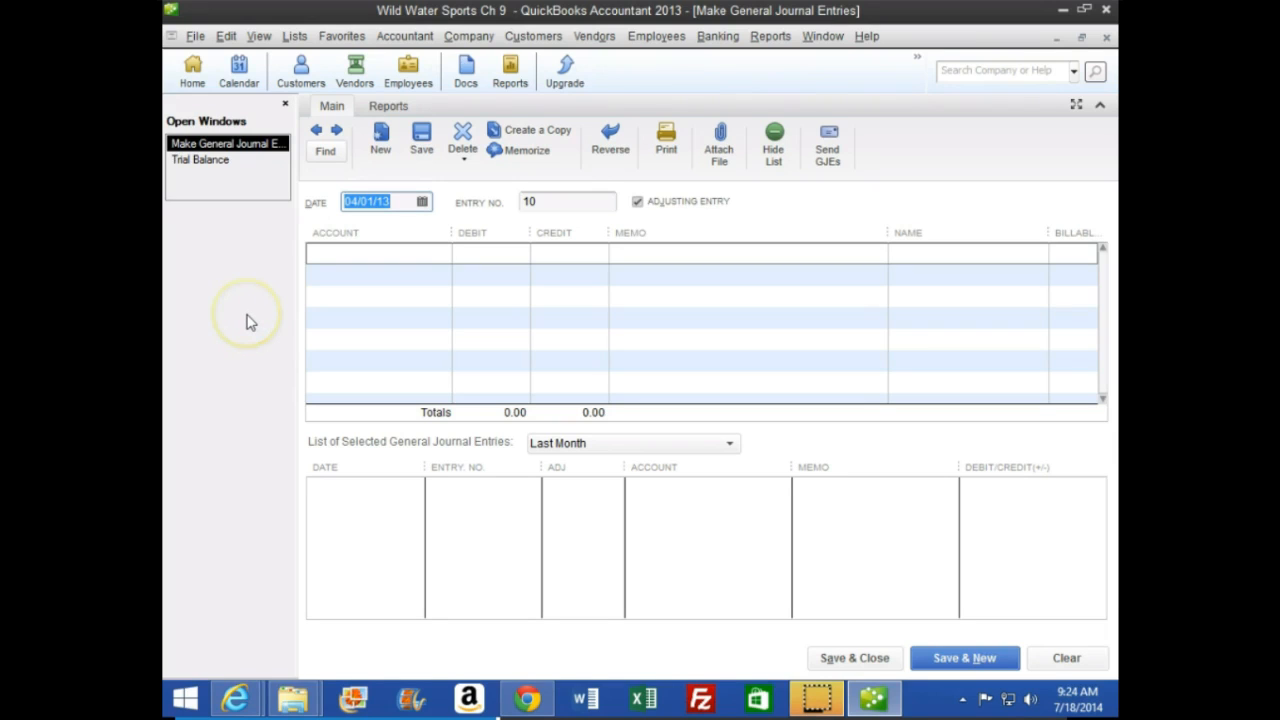
pyautogui.press('Tab')
pyautogui.press('Tab')
pyautogui.press('Tab')
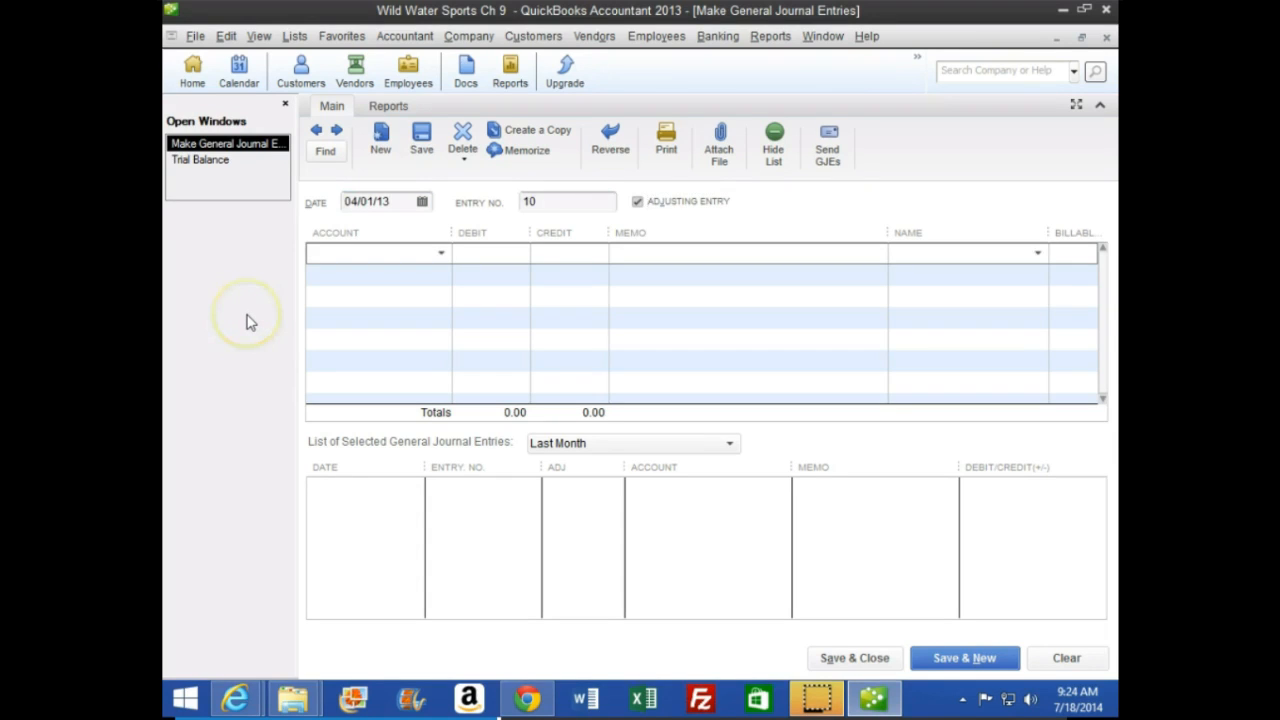
# Consult page 267 of the CourseSmart textbook, and debit Accrued Liabilities for 1,010.97 on the first line of entry 10 in QuickBooks
pyautogui.moveTo(233, 703)
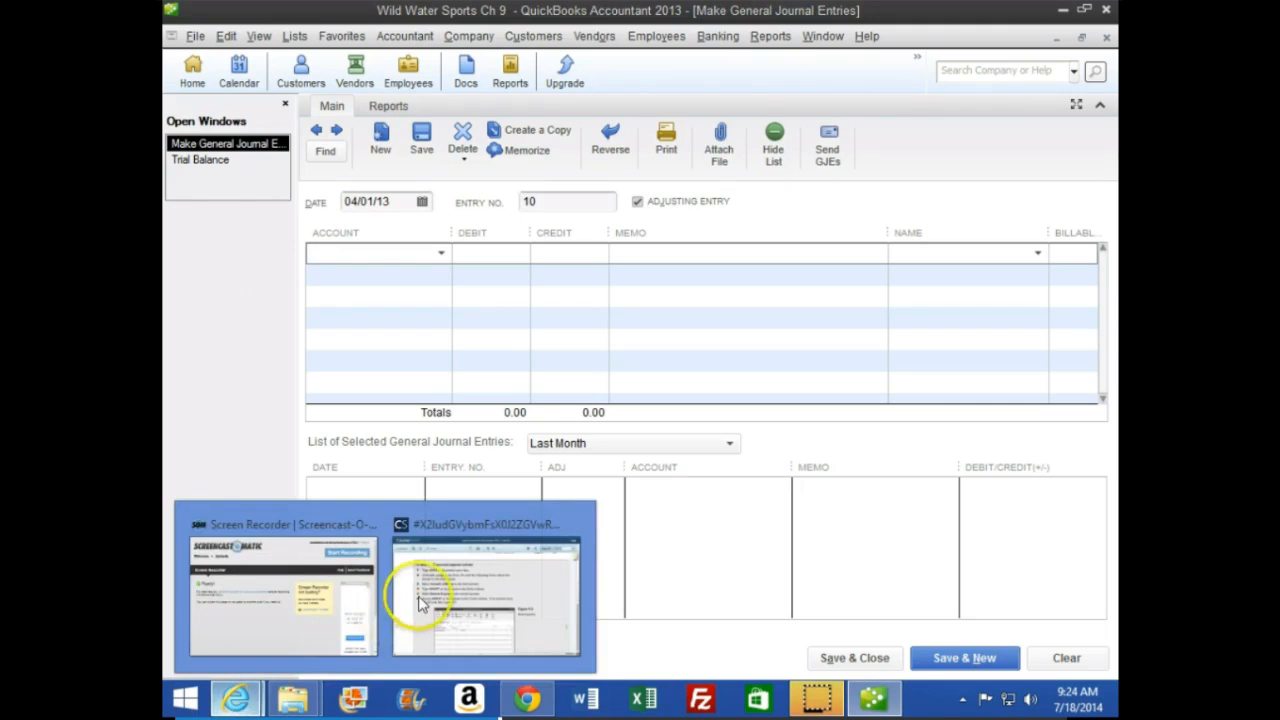
pyautogui.click(440, 595)
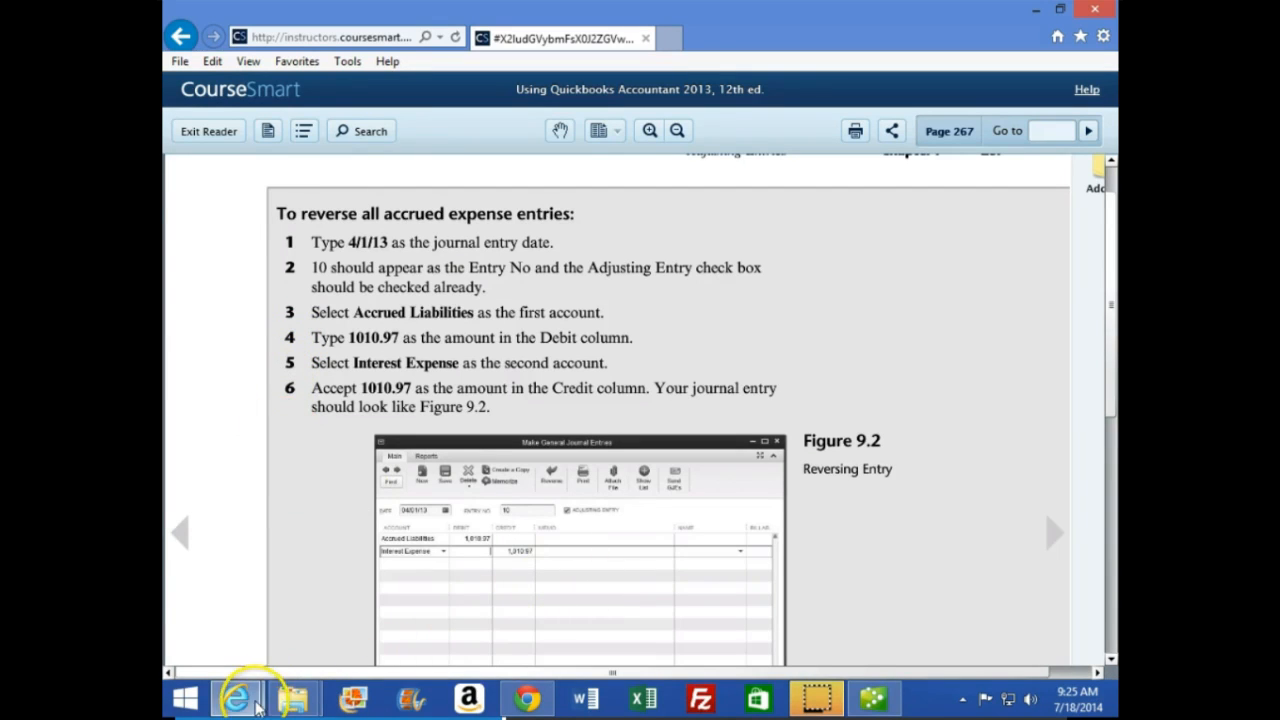
pyautogui.click(870, 697)
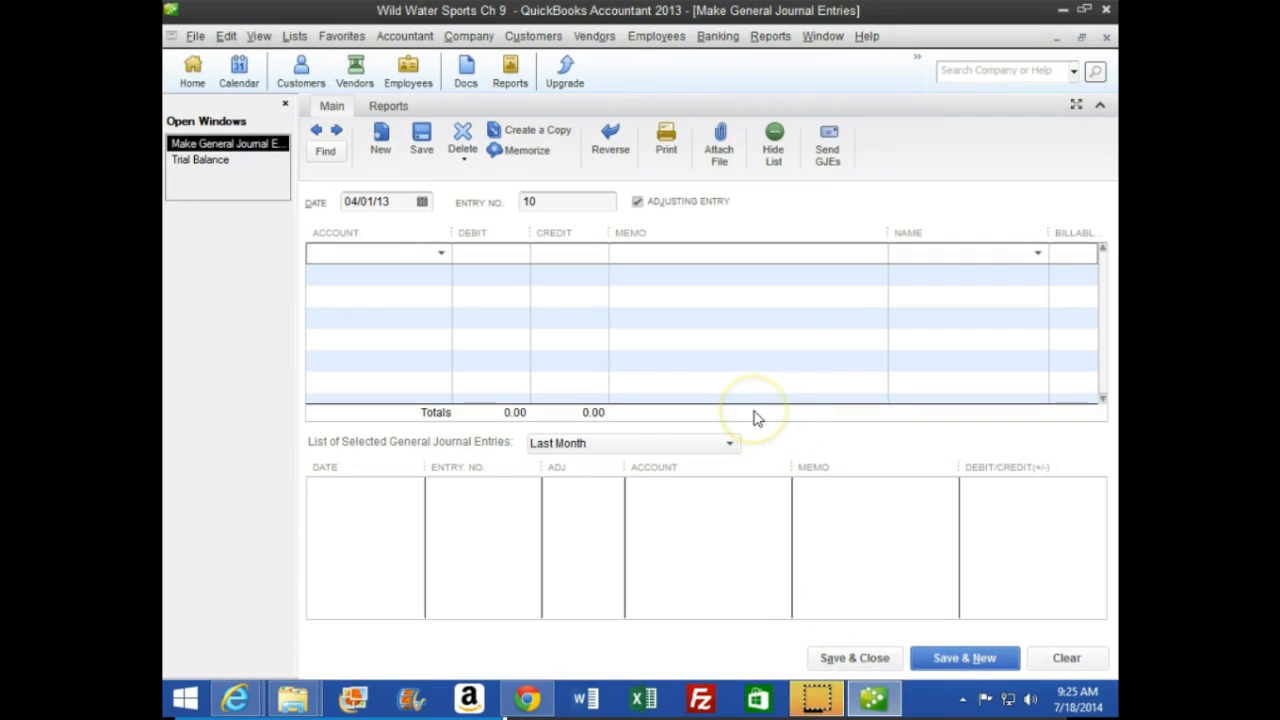
pyautogui.write('Accounts Payable')
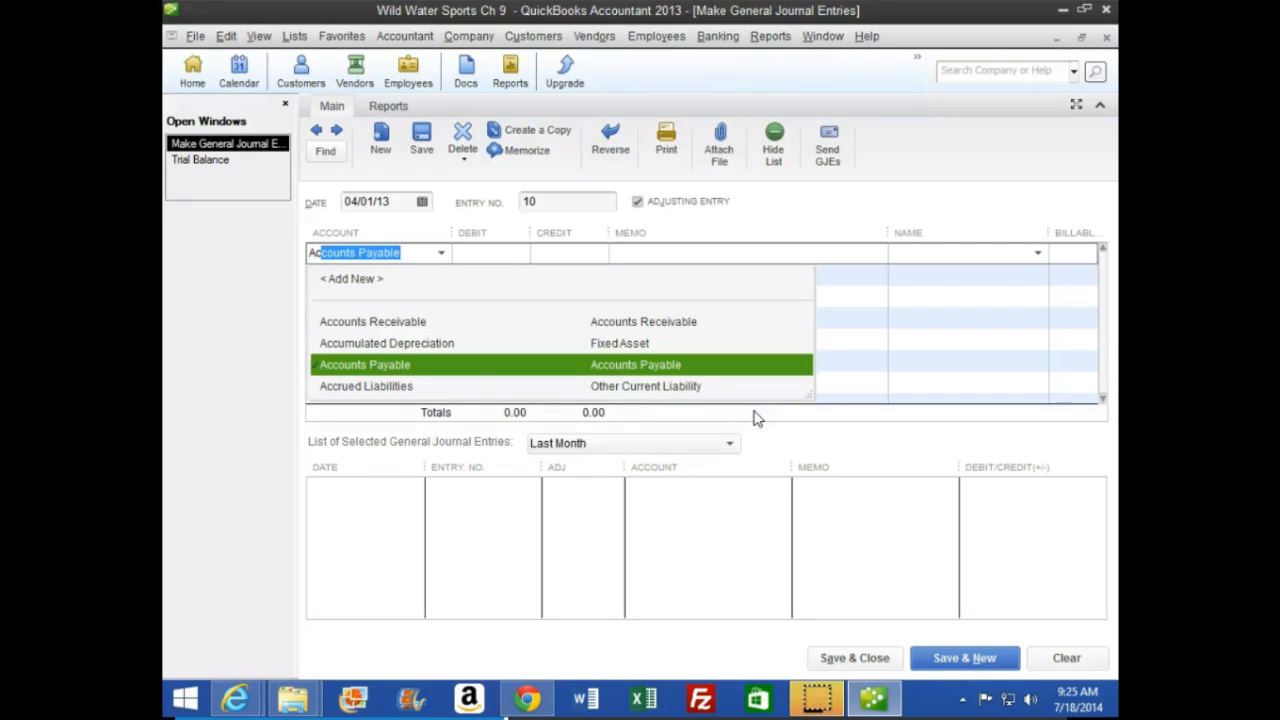
pyautogui.press('Down')
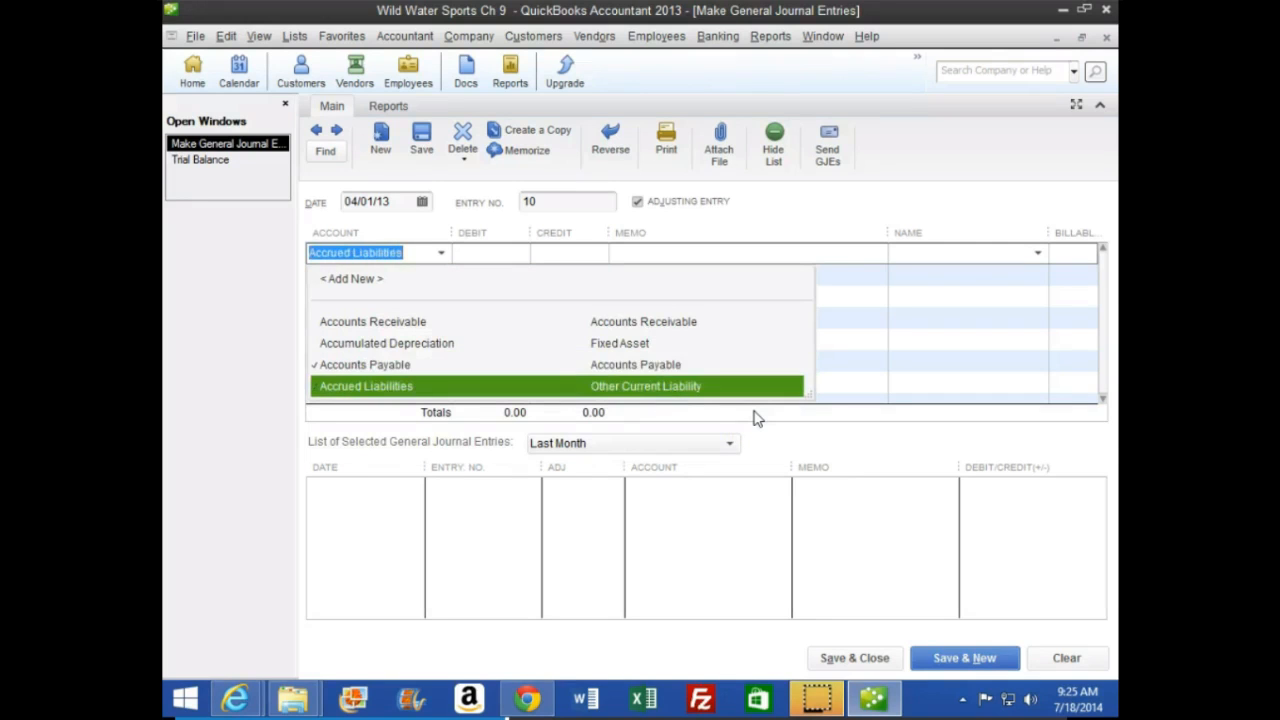
pyautogui.press('Tab')
pyautogui.write('1010.97')
pyautogui.press('Tab')
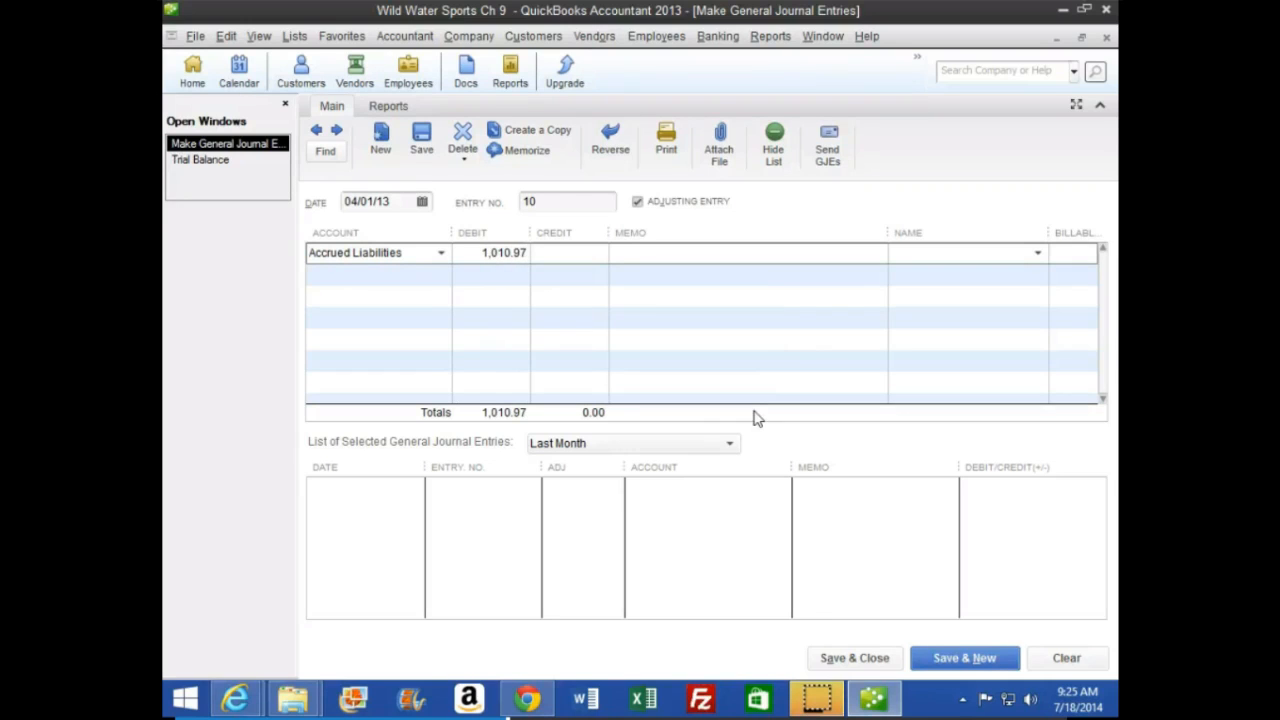
# Assign the 1,010.97 credit on the second line of the journal entry to Insurance Expense
pyautogui.press('Tab')
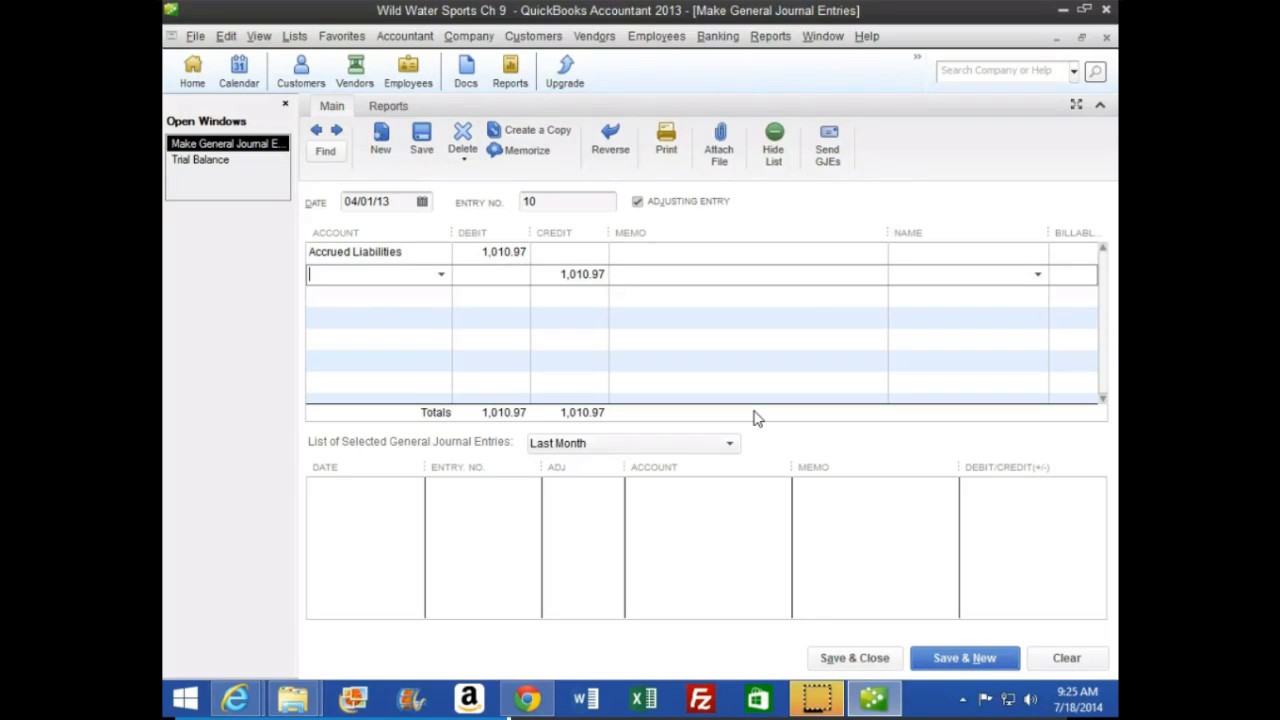
pyautogui.write('In')
pyautogui.press('Tab')
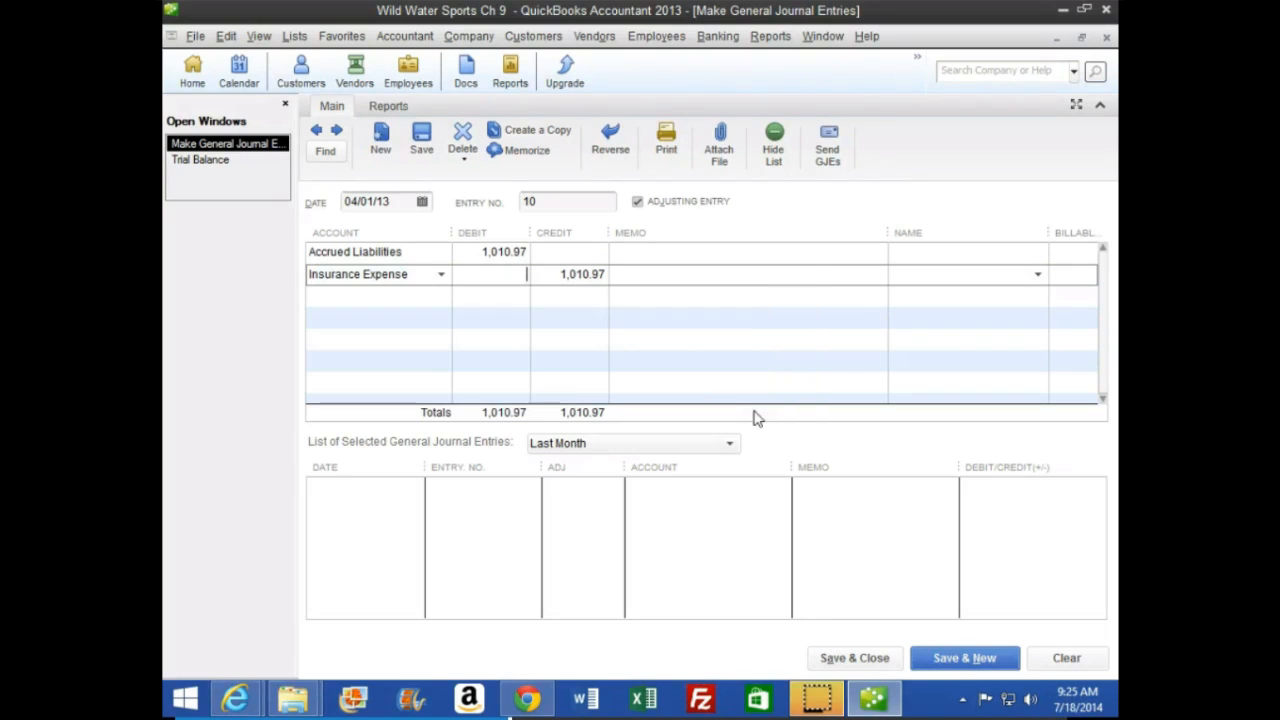
pyautogui.press('Tab')
pyautogui.press('Tab')
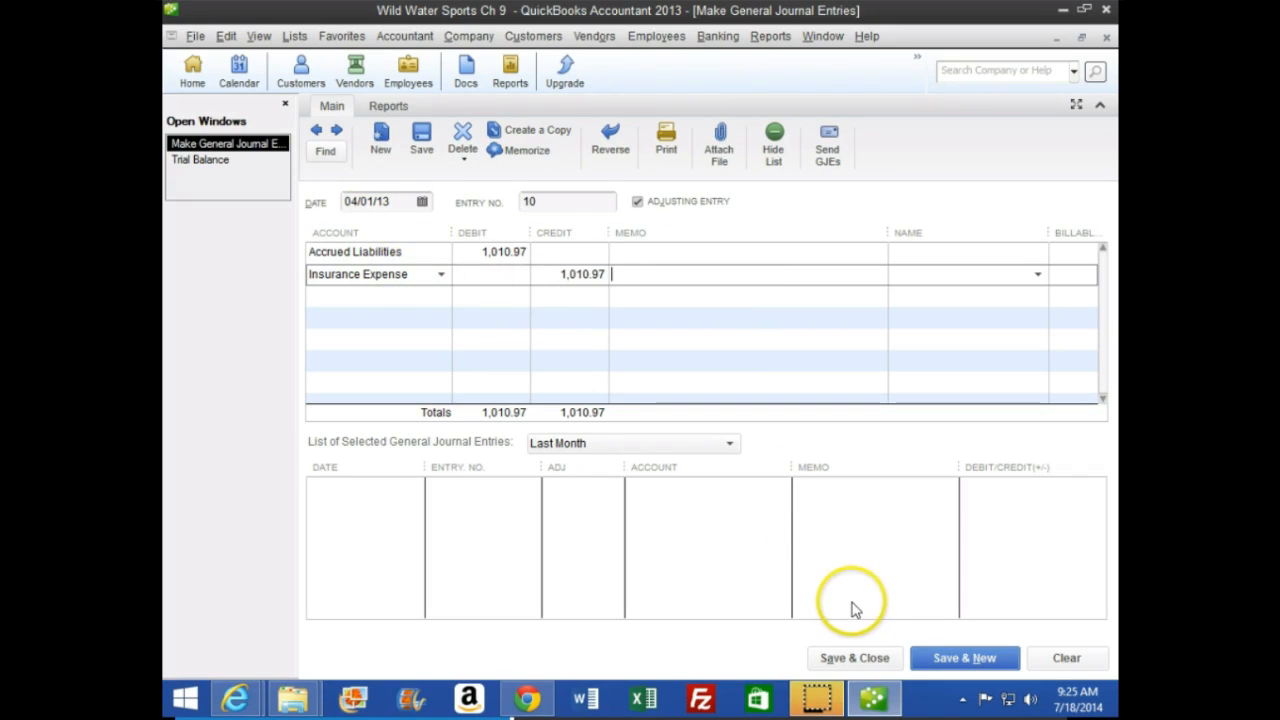
# Save journal entry 10, extend the trial balance through 04/01/13, and review the transactions behind Accrued Liabilities
pyautogui.click(975, 658)
pyautogui.click(210, 161)
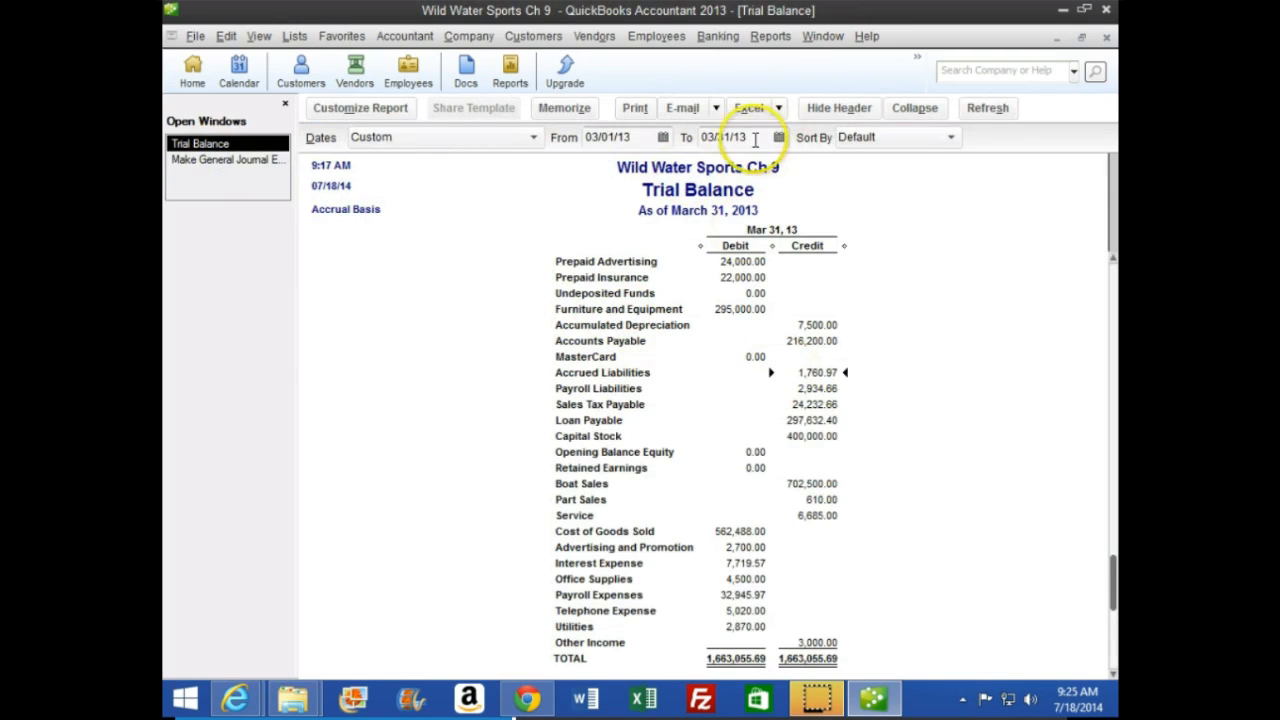
pyautogui.click(722, 137)
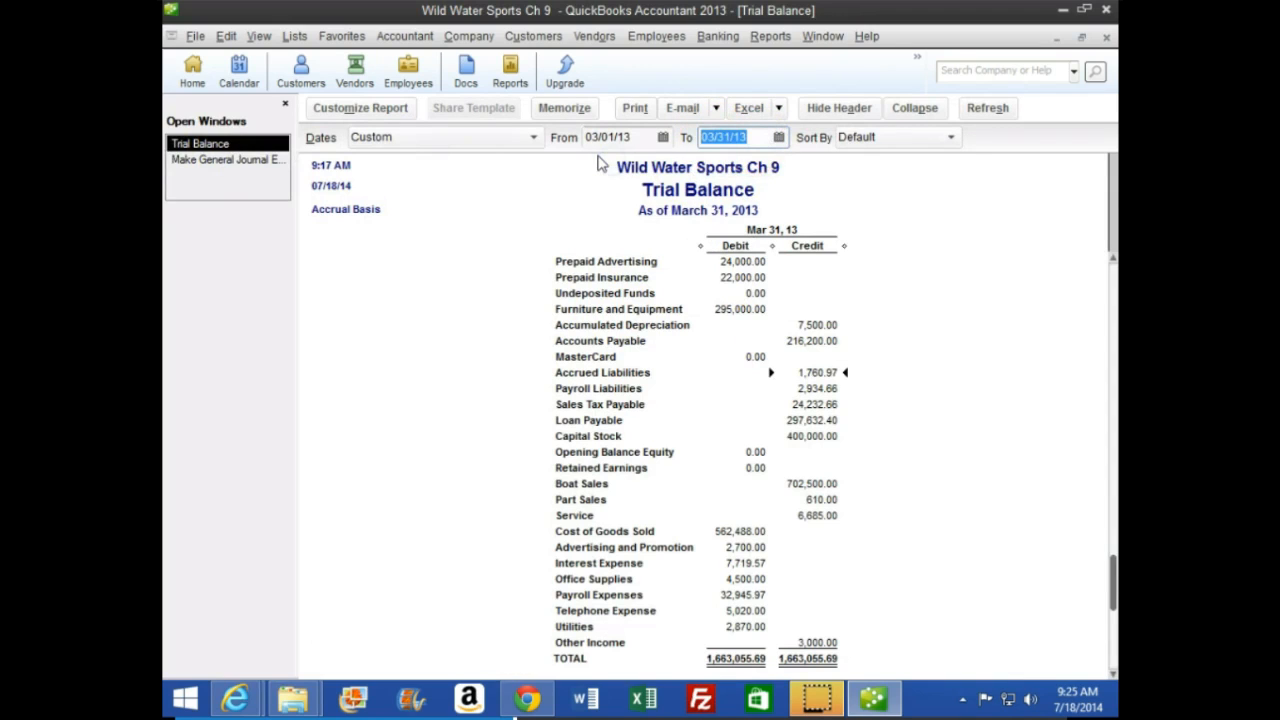
pyautogui.press('Tab')
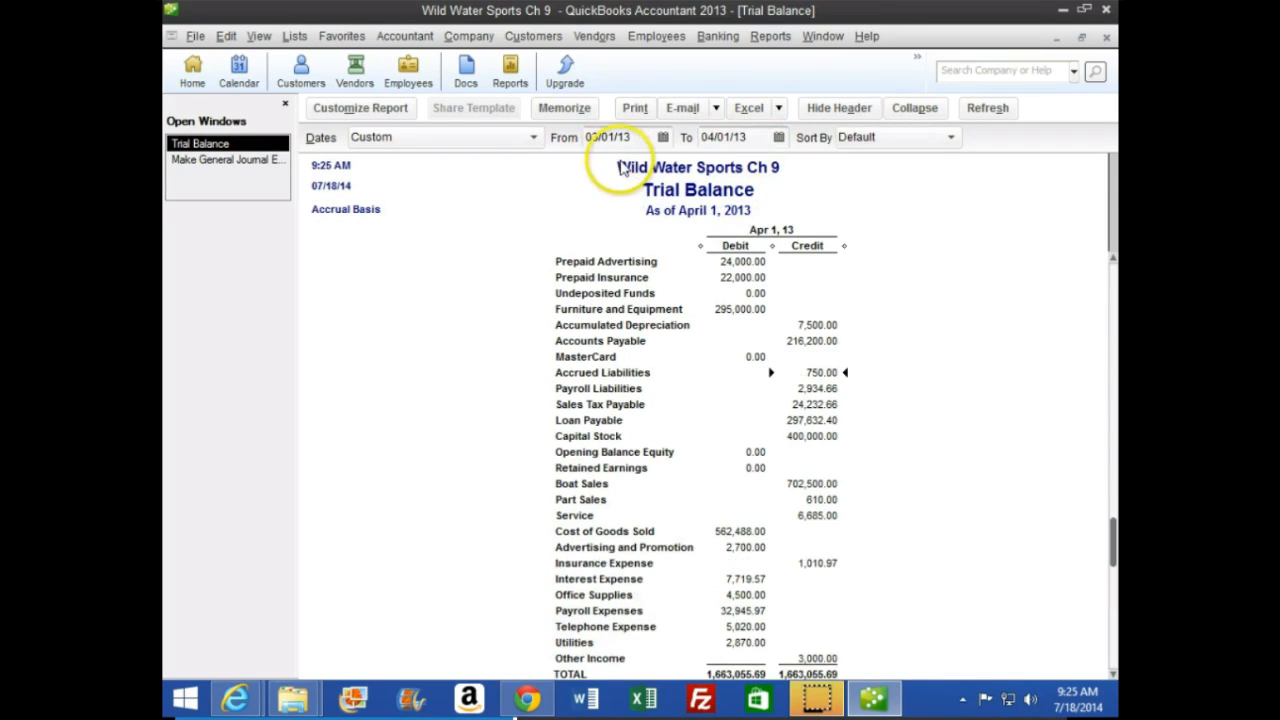
pyautogui.doubleClick(822, 372)
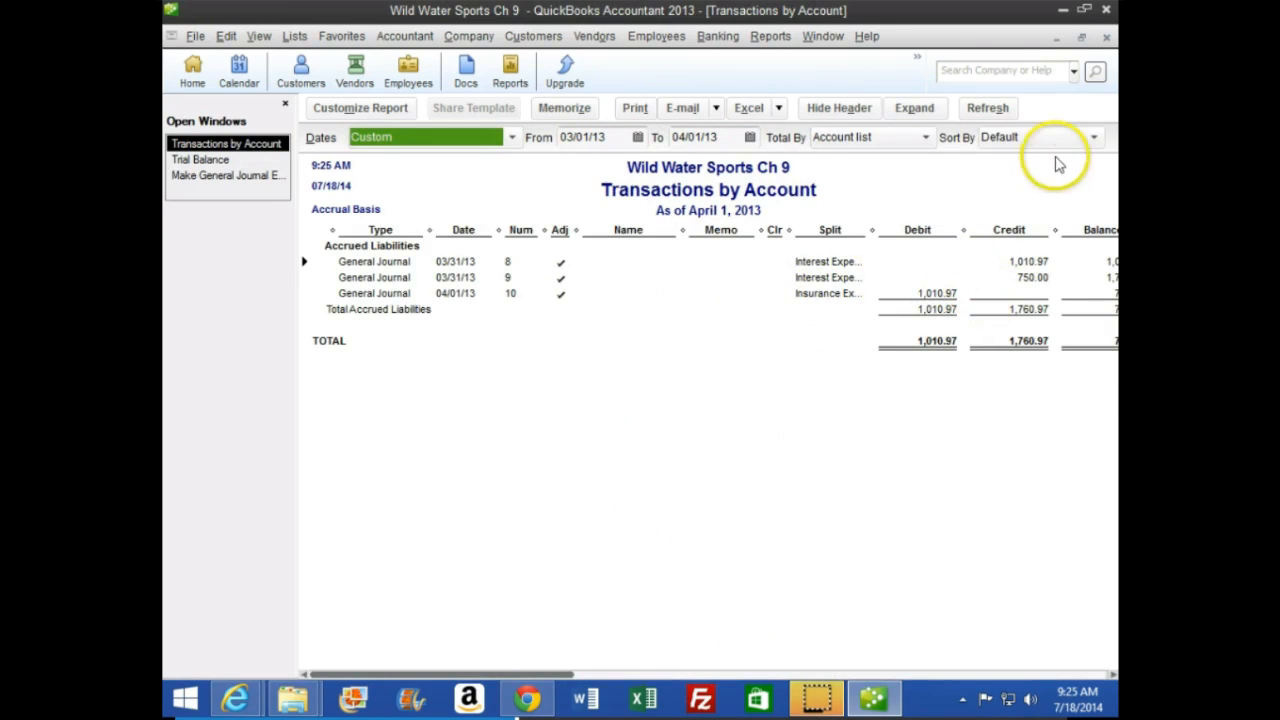
pyautogui.click(1107, 38)
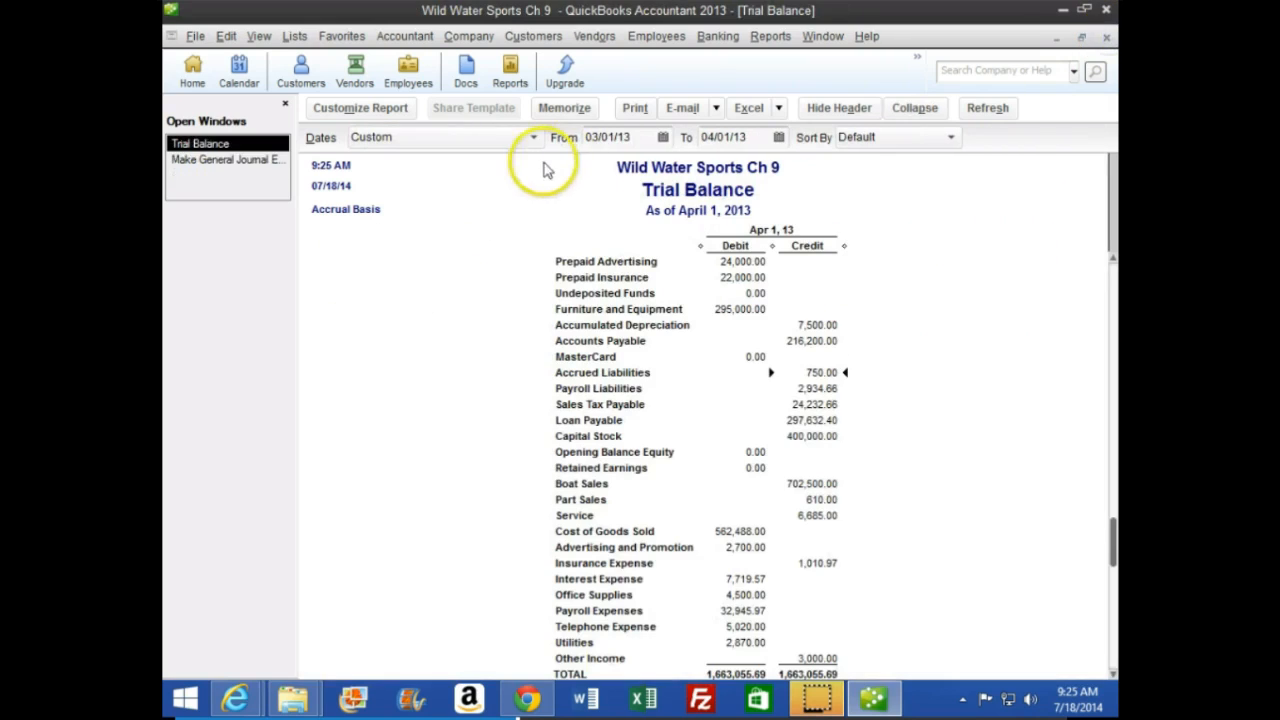
# Consult page 267 of the CourseSmart textbook, and debit Accrued Liabilities for 750 on the first line of entry 11 in QuickBooks
pyautogui.click(226, 162)
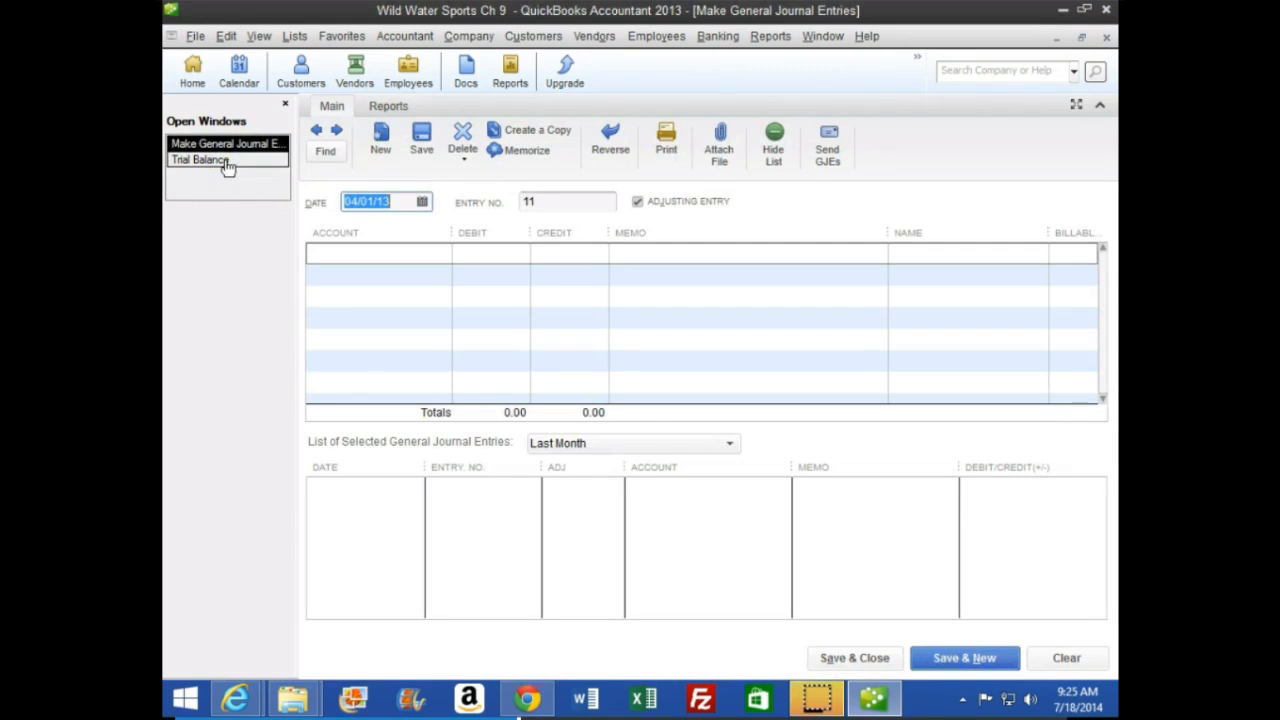
pyautogui.moveTo(236, 697)
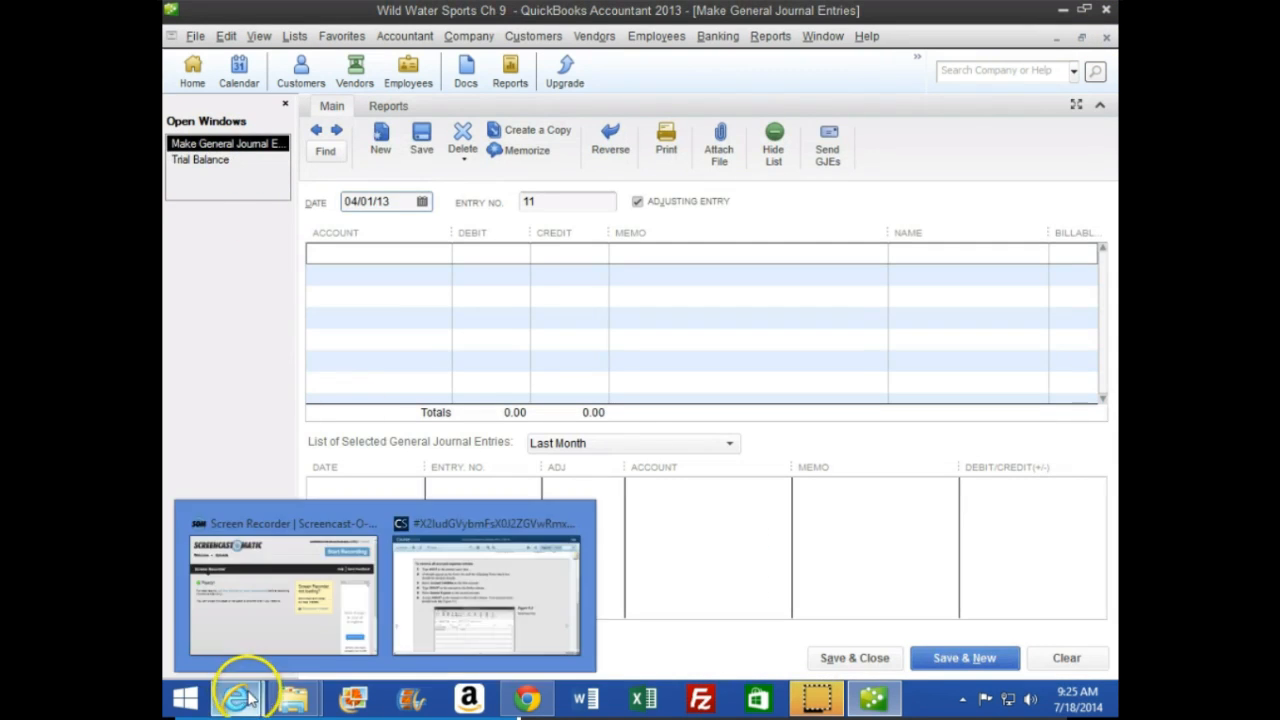
pyautogui.click(514, 563)
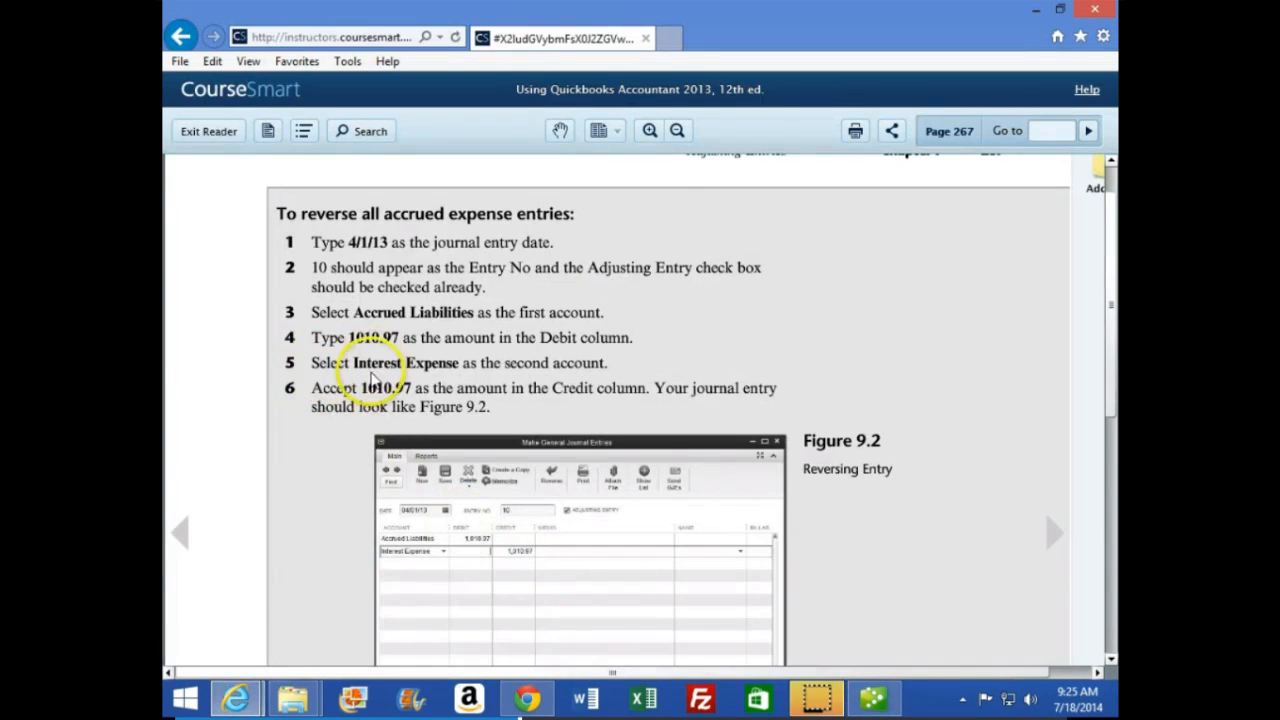
pyautogui.scroll(-3, 303, 473)
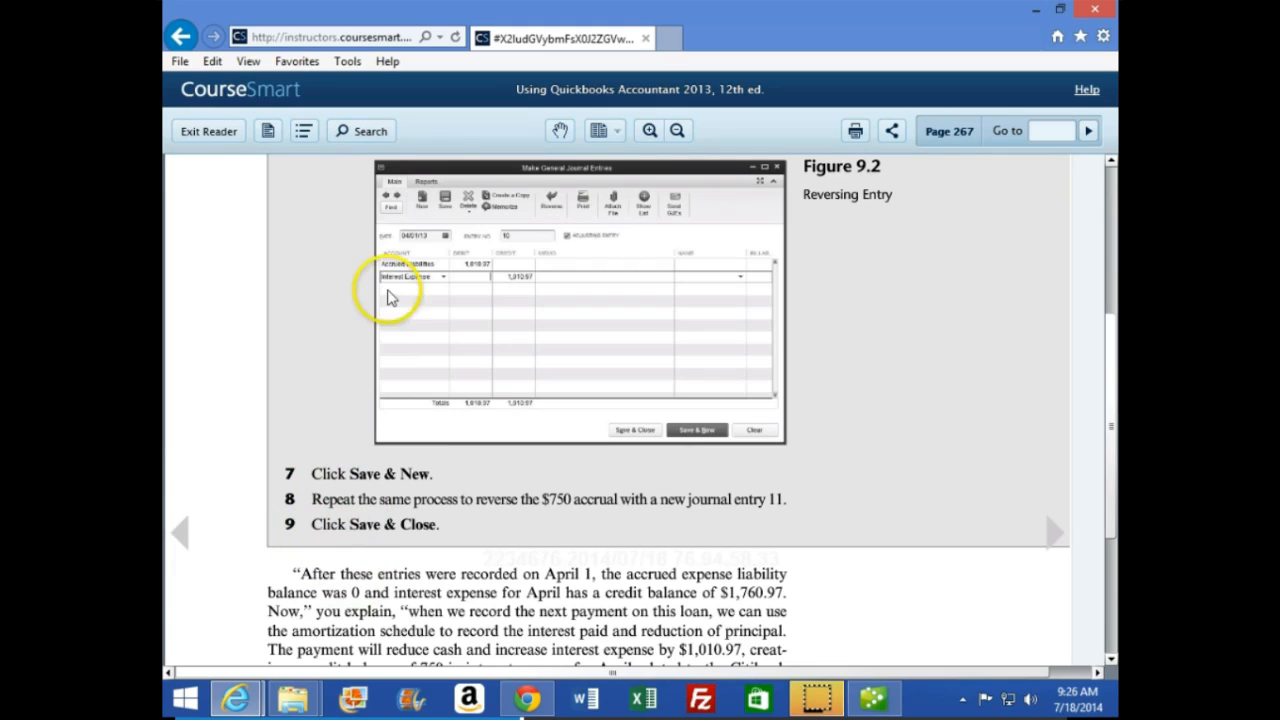
pyautogui.click(873, 703)
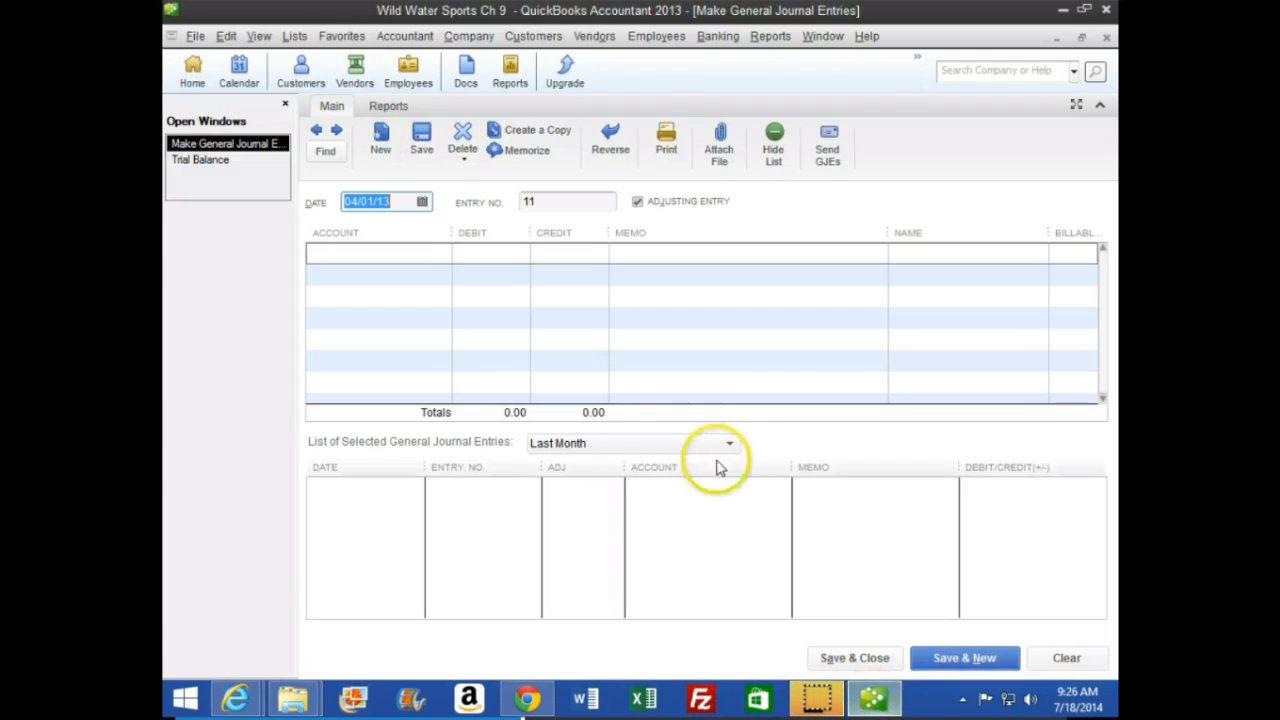
pyautogui.press('Tab')
pyautogui.press('Tab')
pyautogui.press('Tab')
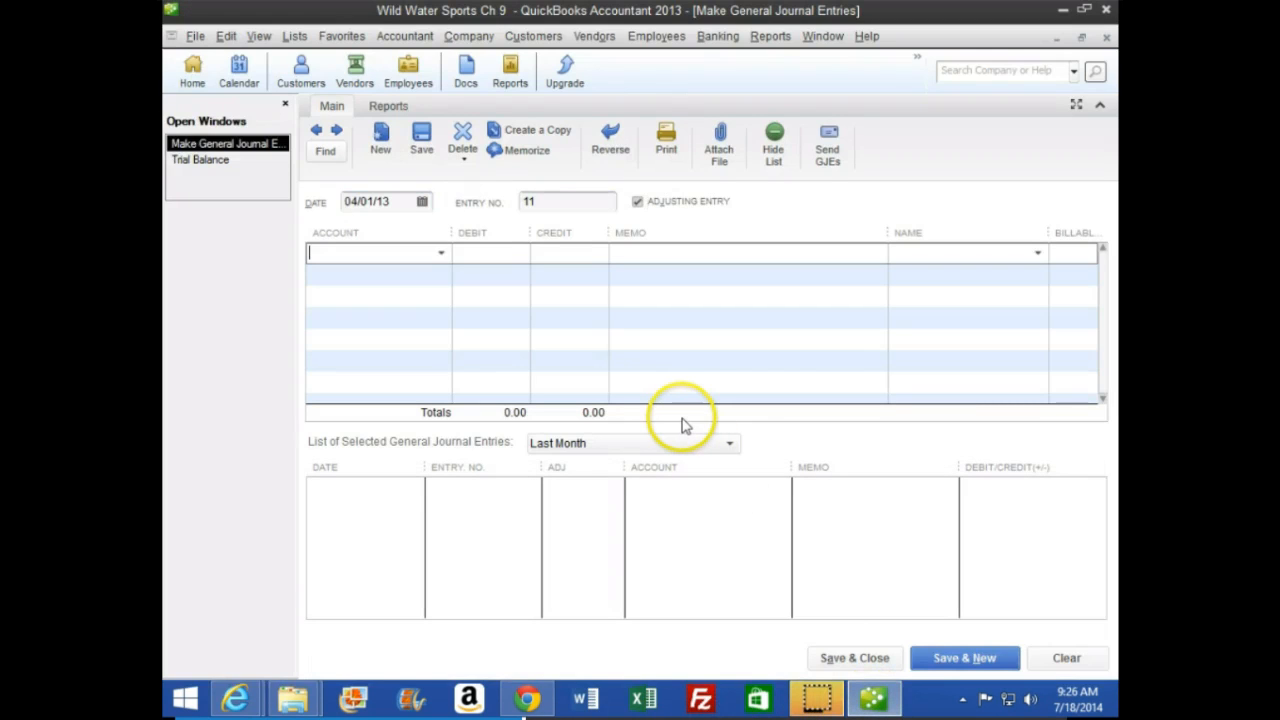
pyautogui.write('Ac')
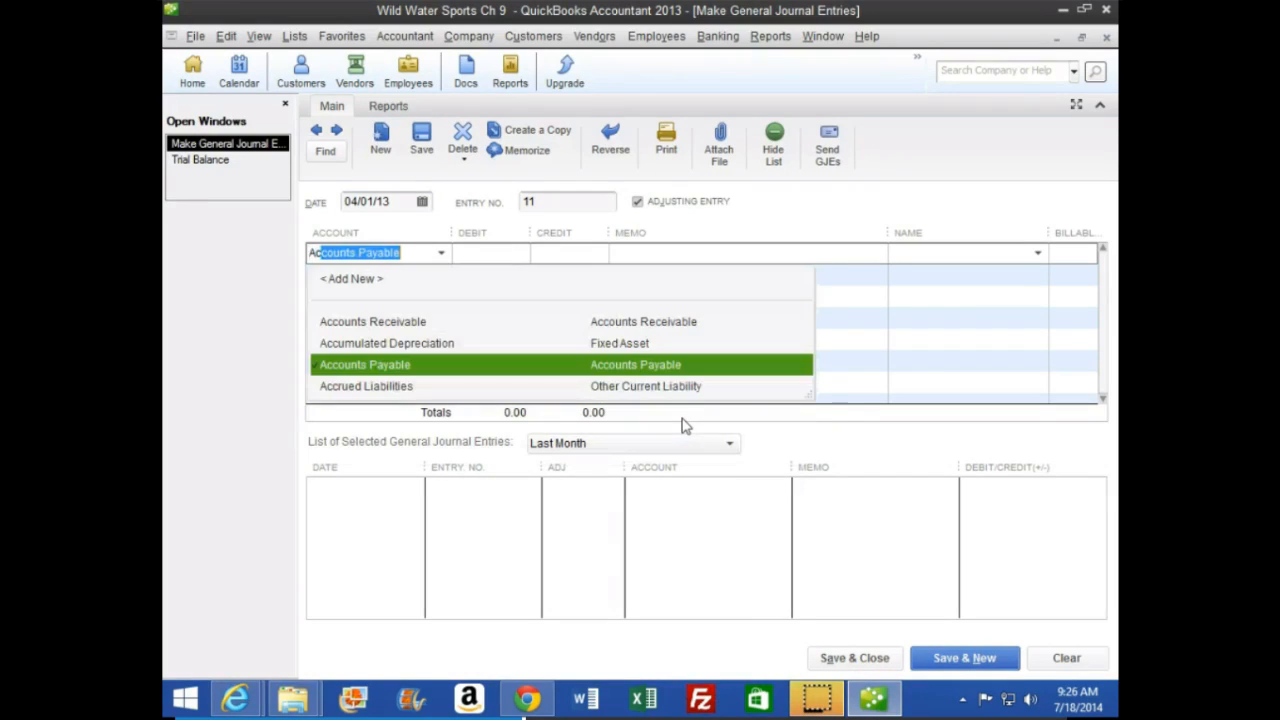
pyautogui.write('cr')
pyautogui.press('Tab')
pyautogui.write('750')
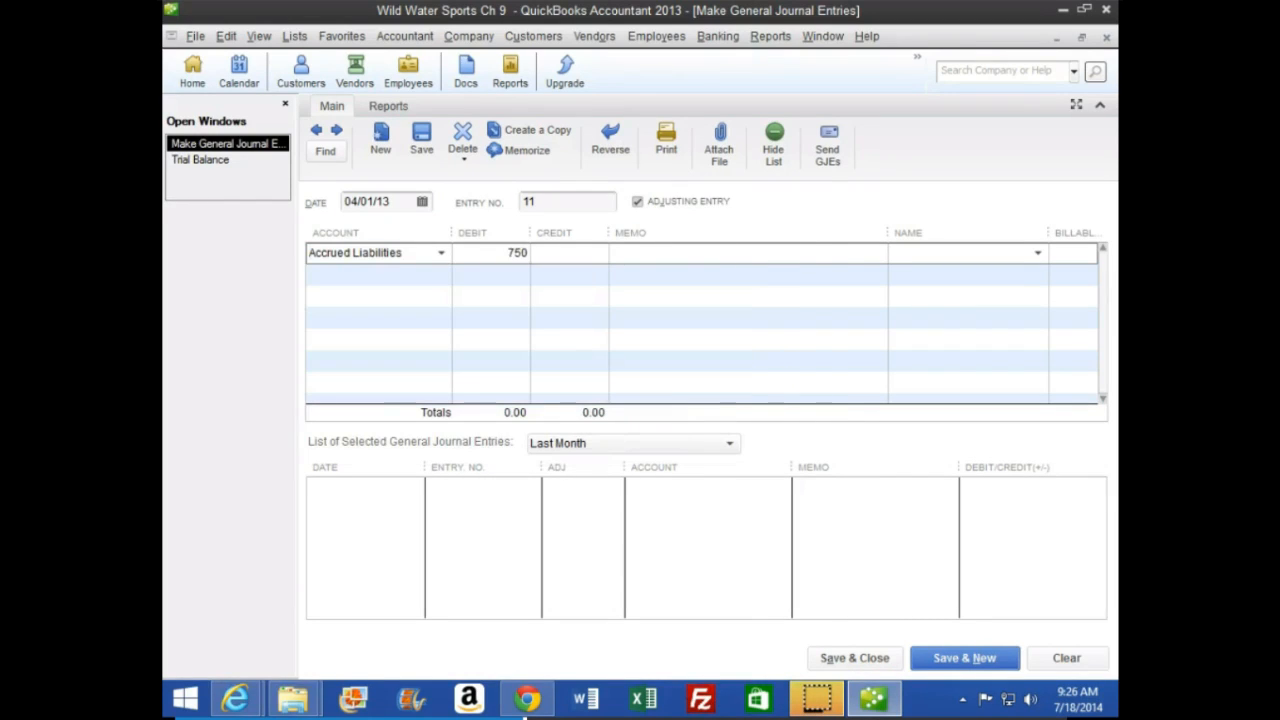
pyautogui.press('Tab')
pyautogui.press('Tab')
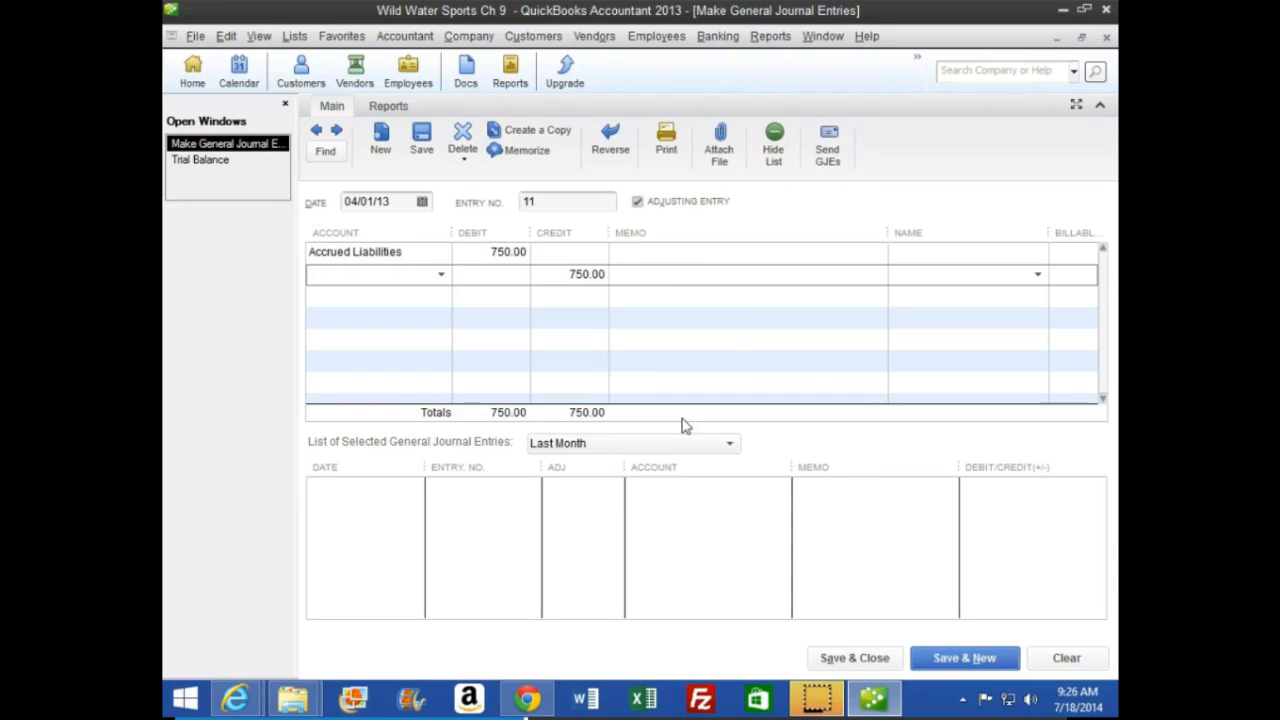
# Assign the 750 credit on the second line of entry 11 to Interest Expense, and save and close the entry
pyautogui.write('inte')
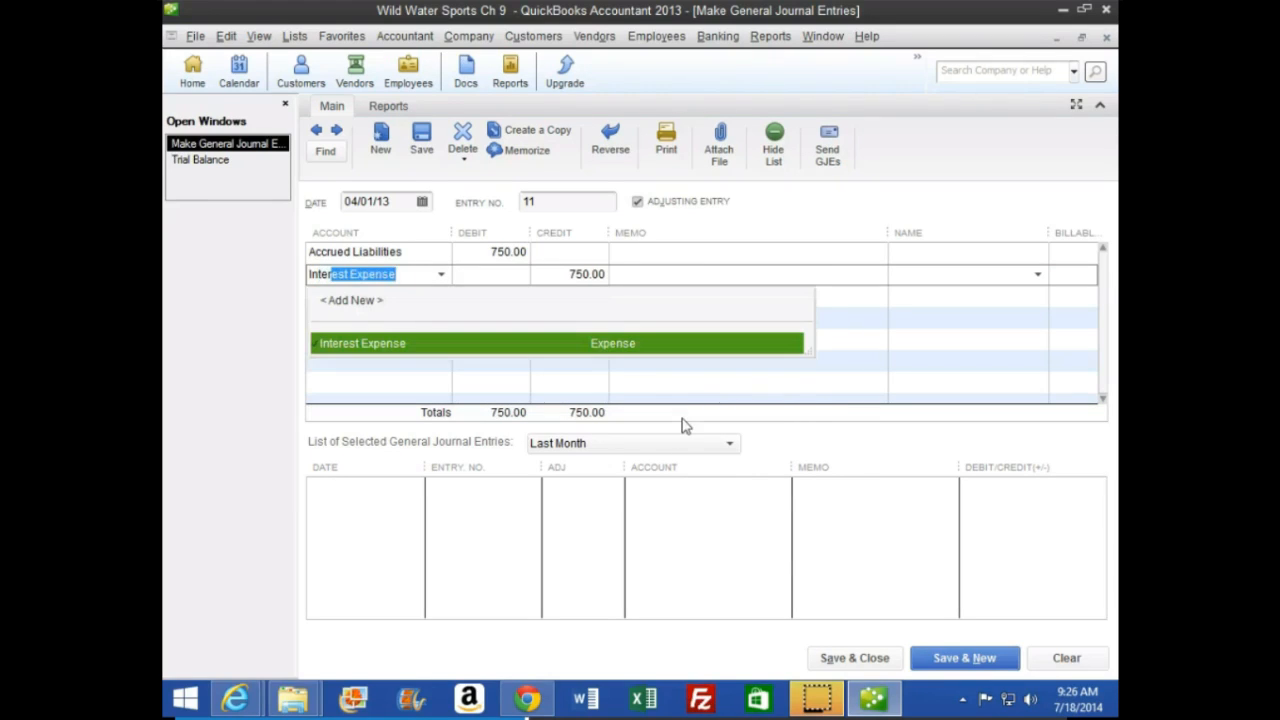
pyautogui.press('Tab')
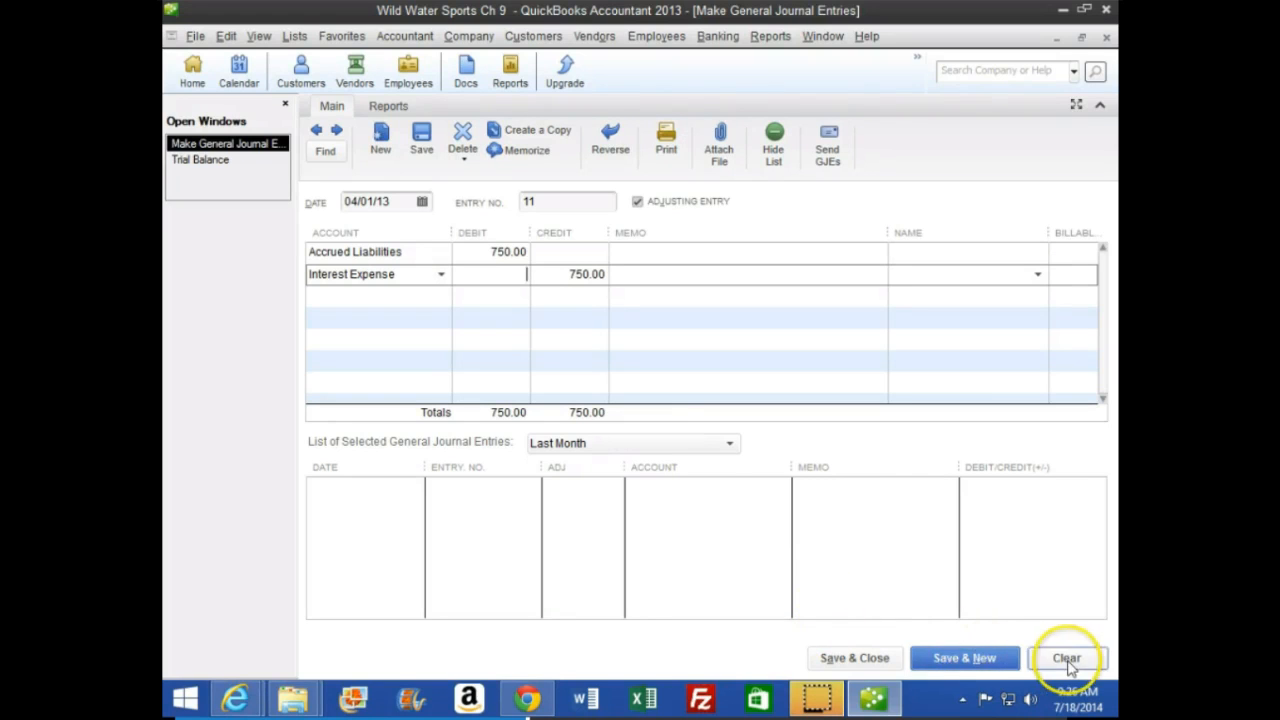
pyautogui.click(855, 658)
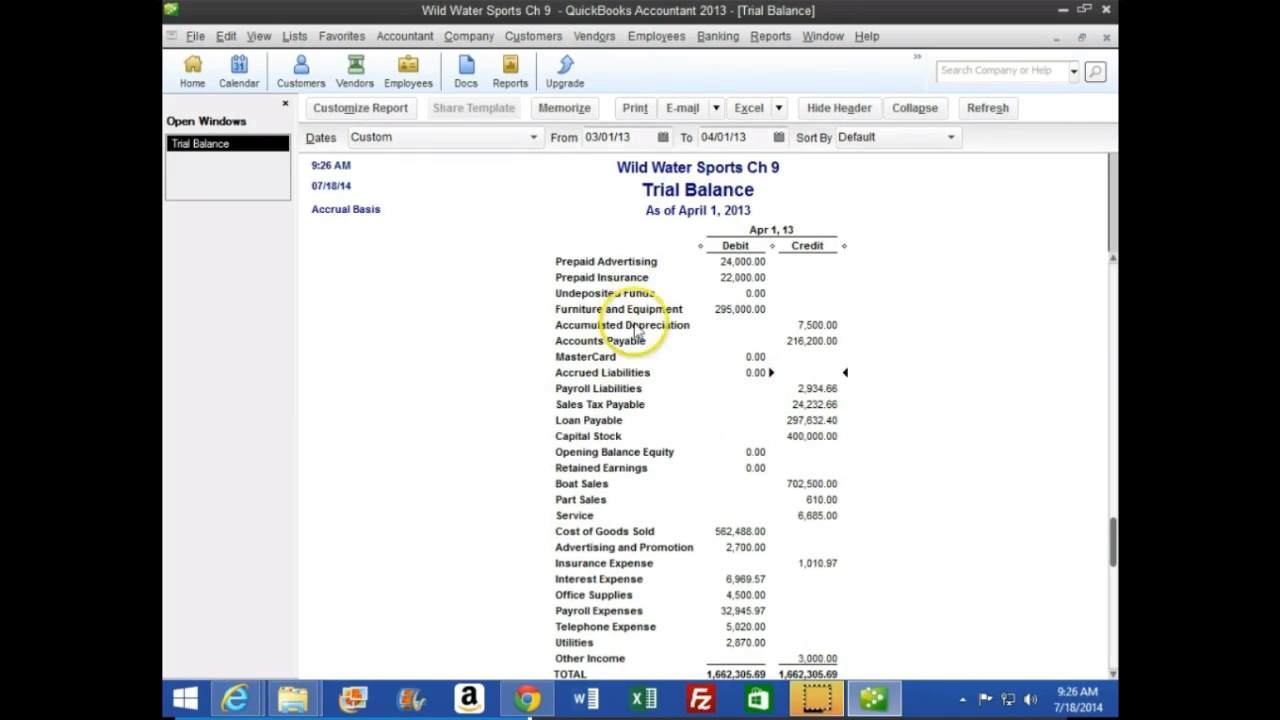
# Set the end date of the trial balance to 03/31/13
pyautogui.click(722, 137)
pyautogui.press('-')
pyautogui.click(722, 417)
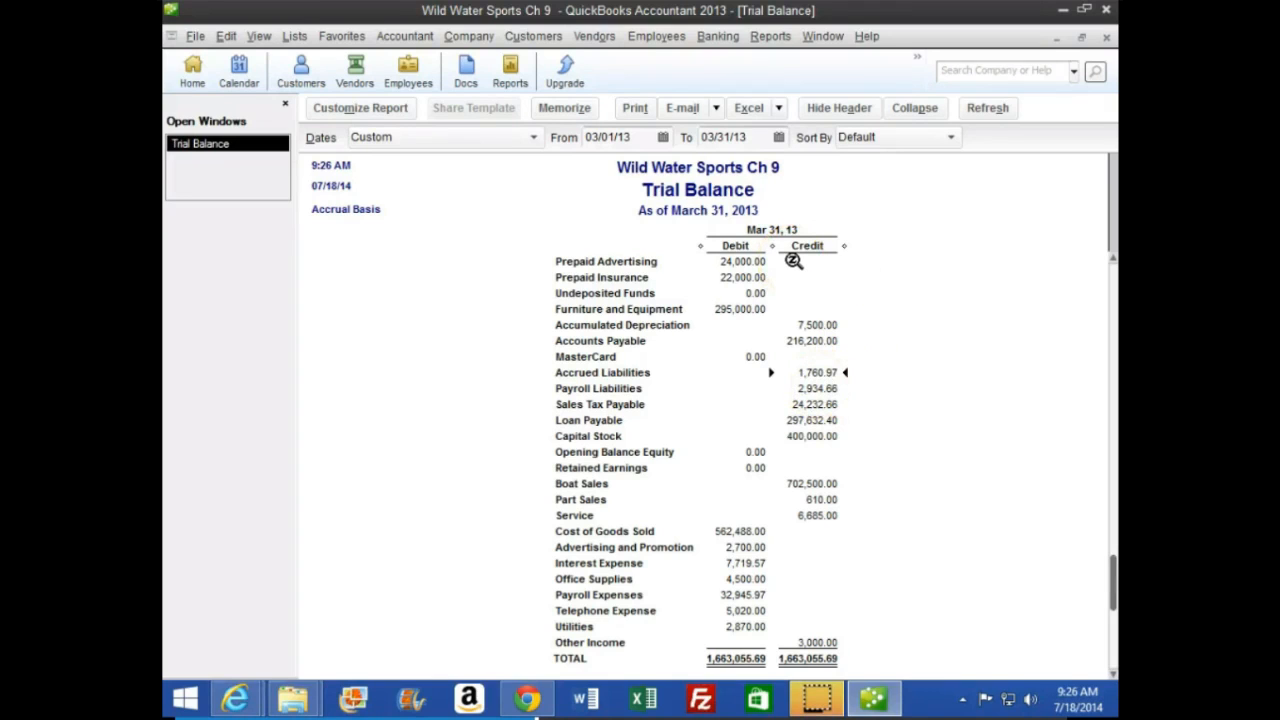
# Read the instructions for accruing interest income on page 268 of the CourseSmart textbook, and review Short-Term Investments and the income accounts in the QuickBooks trial balance
pyautogui.moveTo(238, 697)
pyautogui.click(440, 605)
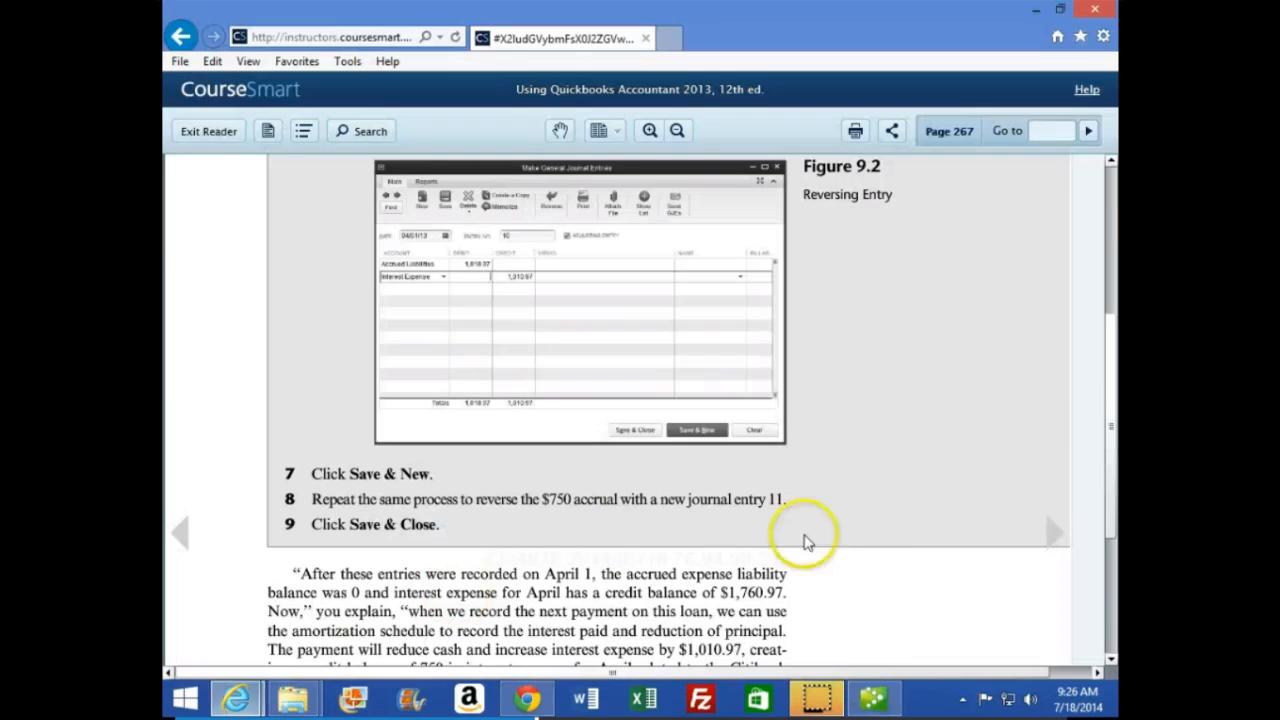
pyautogui.click(1055, 533)
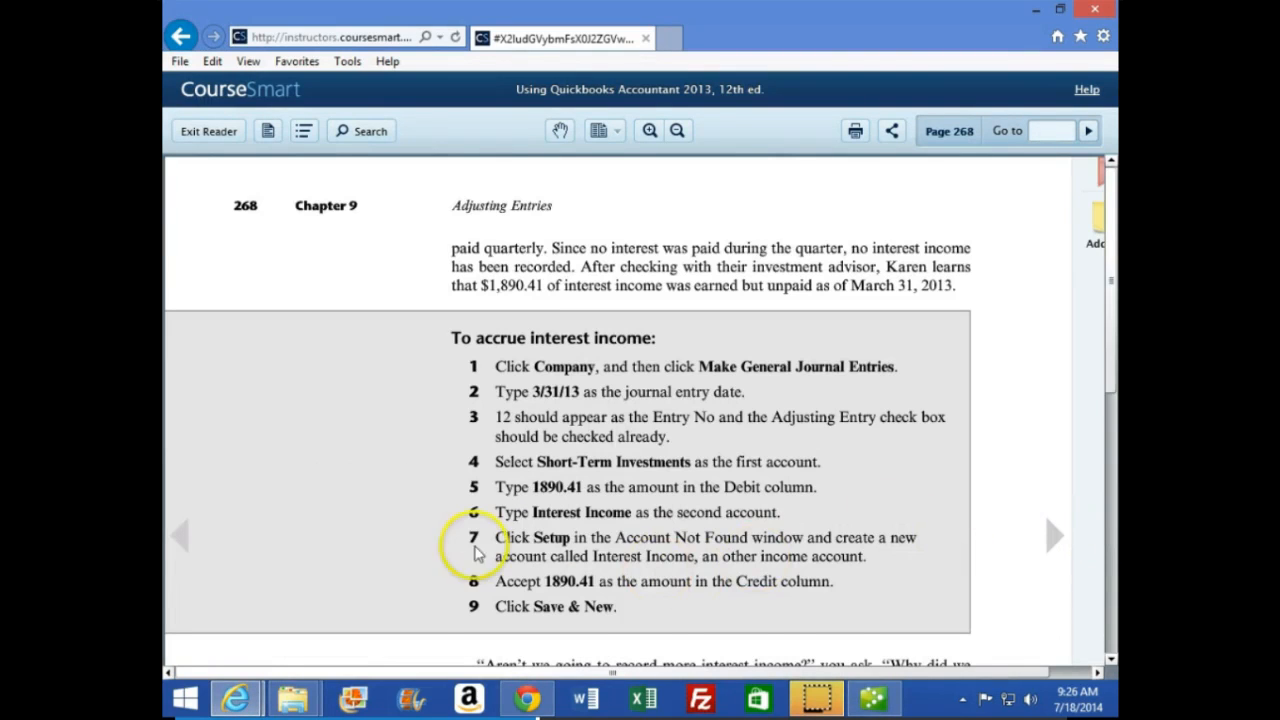
pyautogui.scroll(-1, 374, 457)
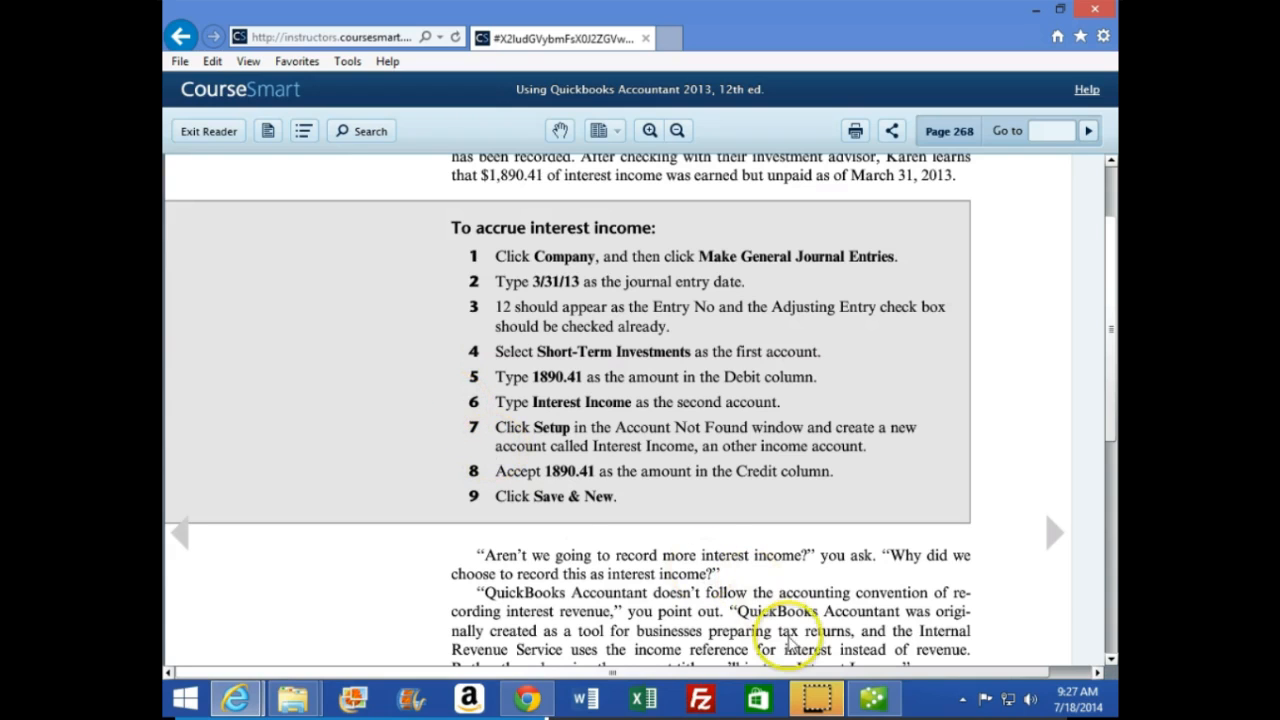
pyautogui.click(880, 699)
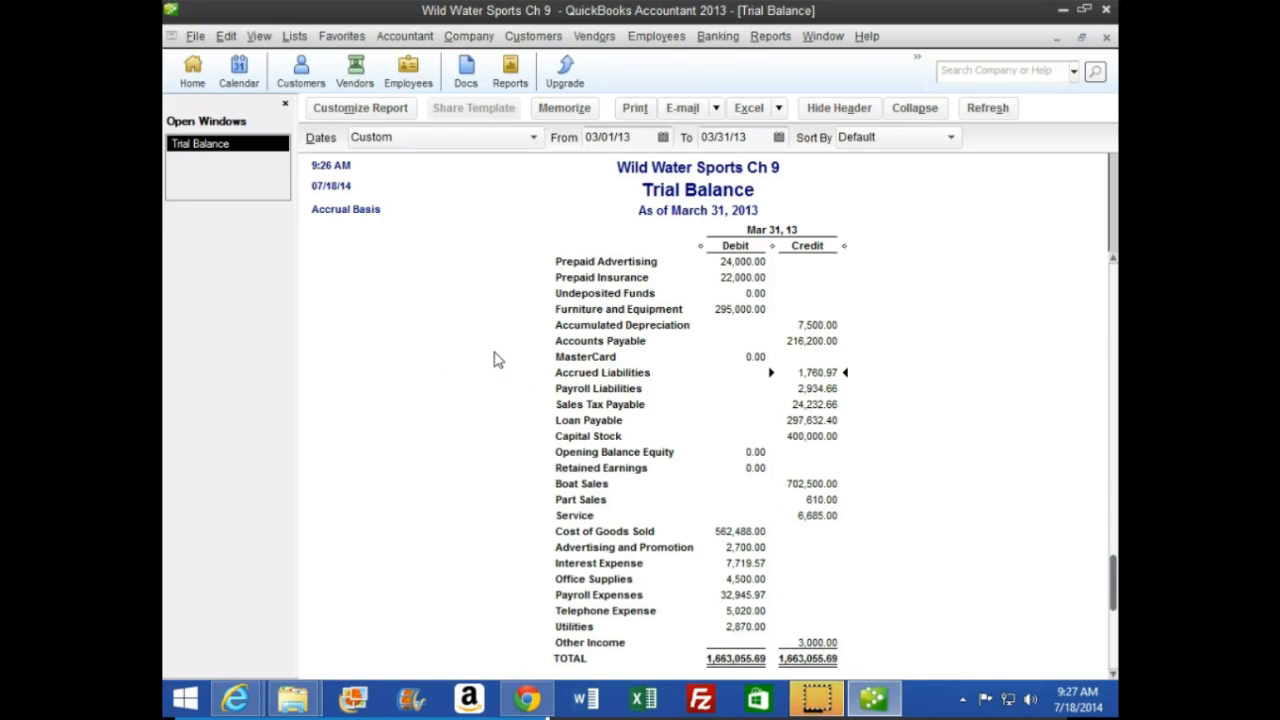
pyautogui.scroll(2, 470, 349)
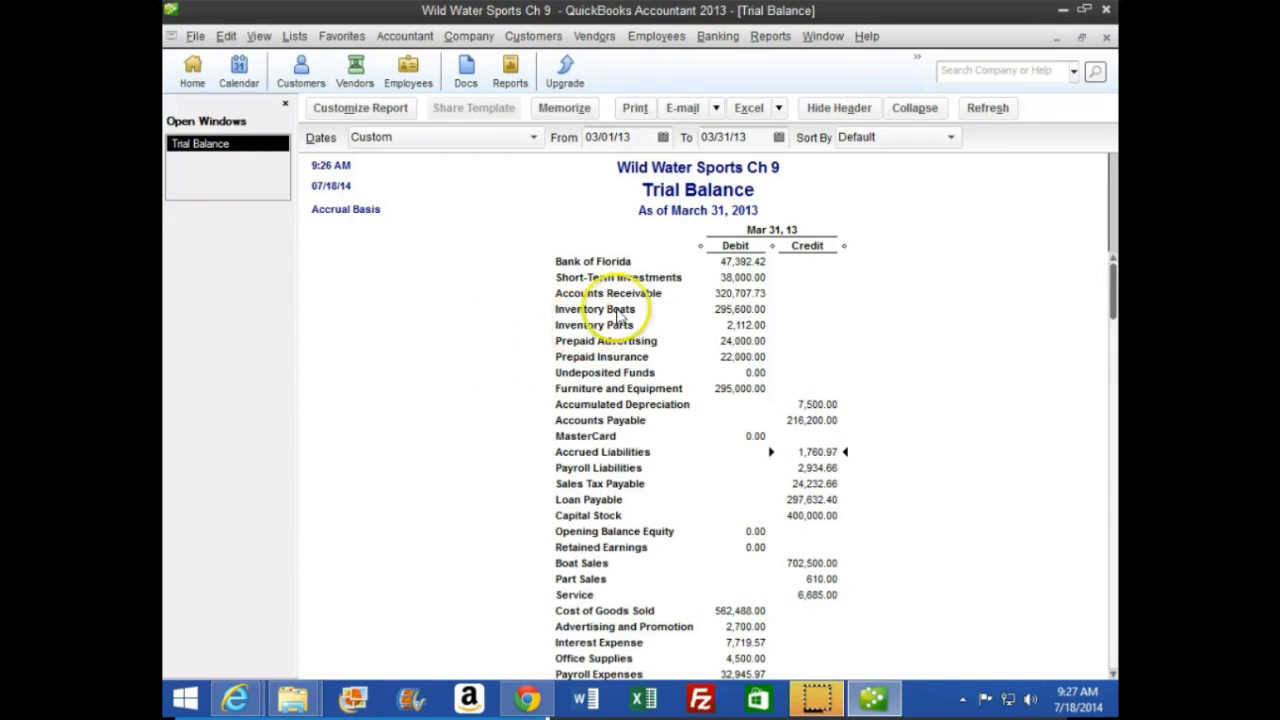
pyautogui.click(724, 281)
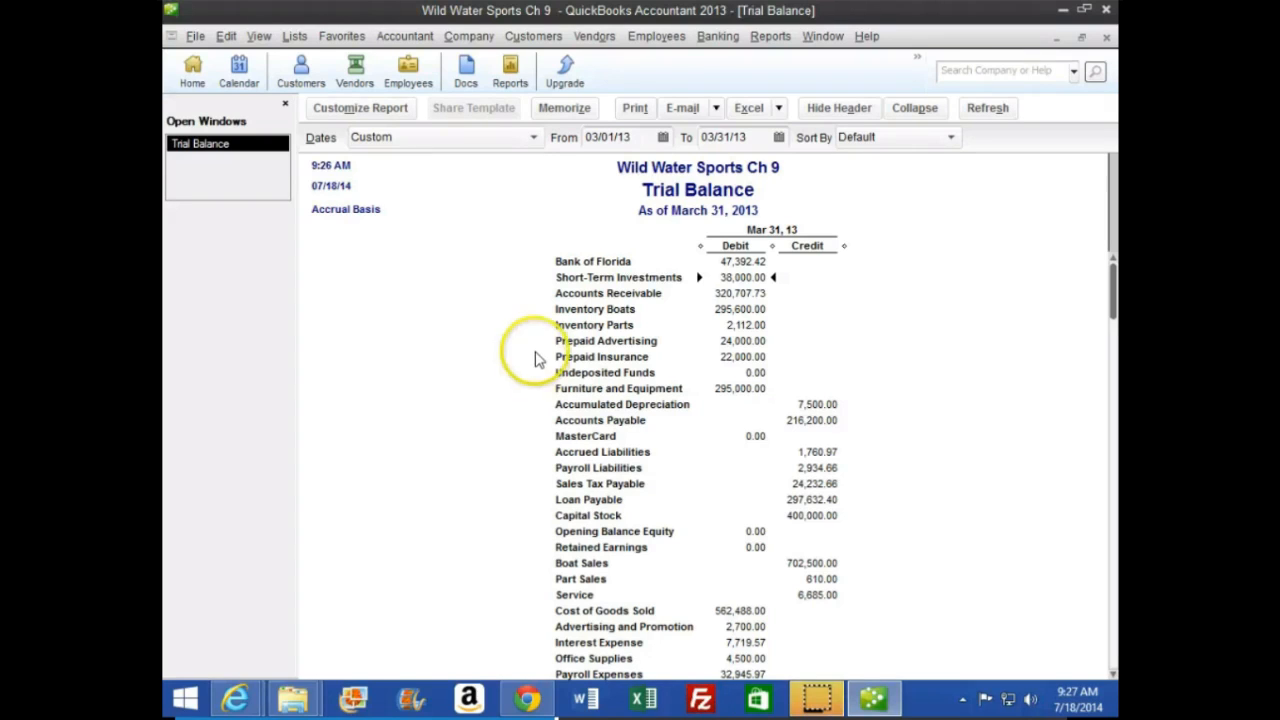
pyautogui.scroll(-2, 531, 350)
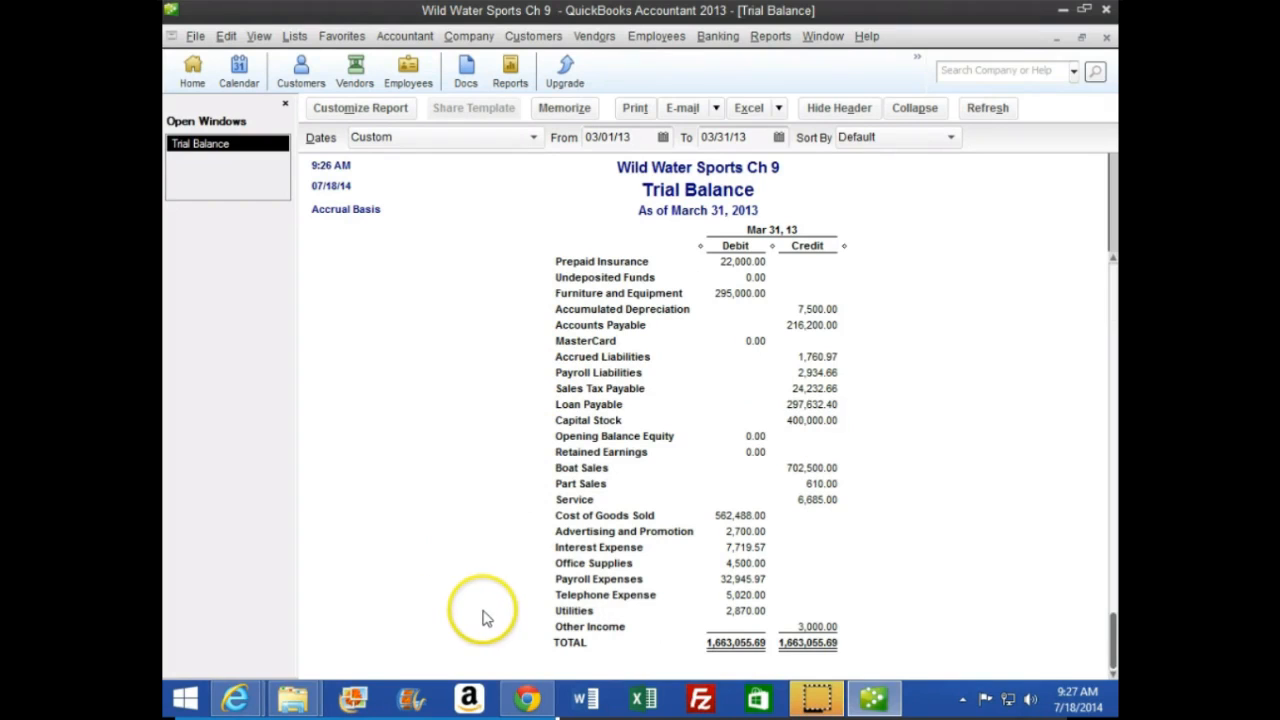
pyautogui.scroll(2, 540, 620)
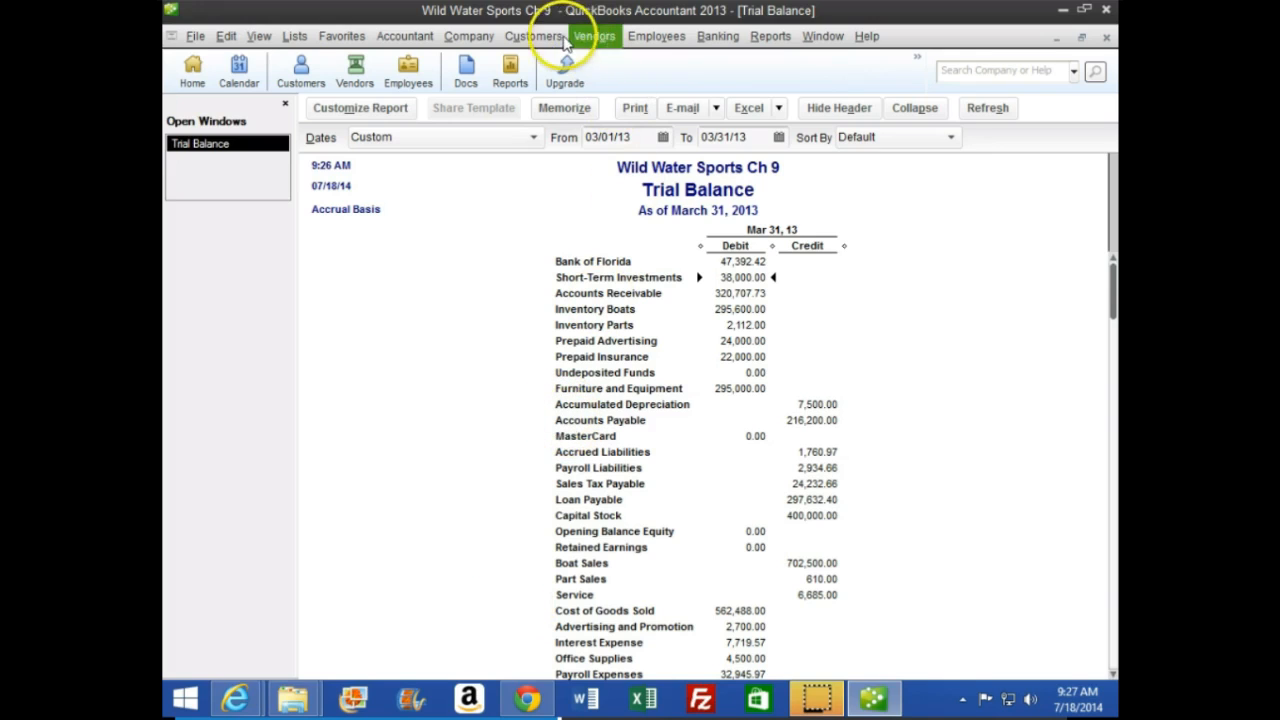
# Start general journal entry 12 and set its date to 03/31/13
pyautogui.click(476, 40)
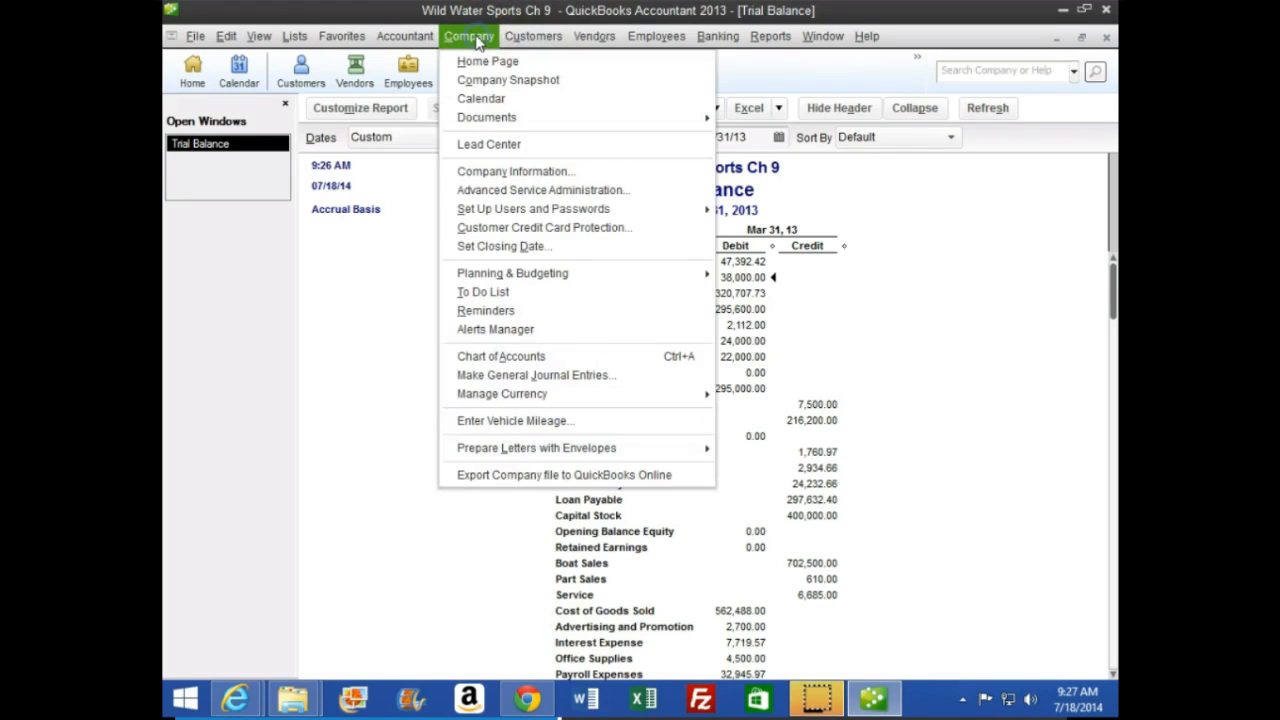
pyautogui.click(465, 381)
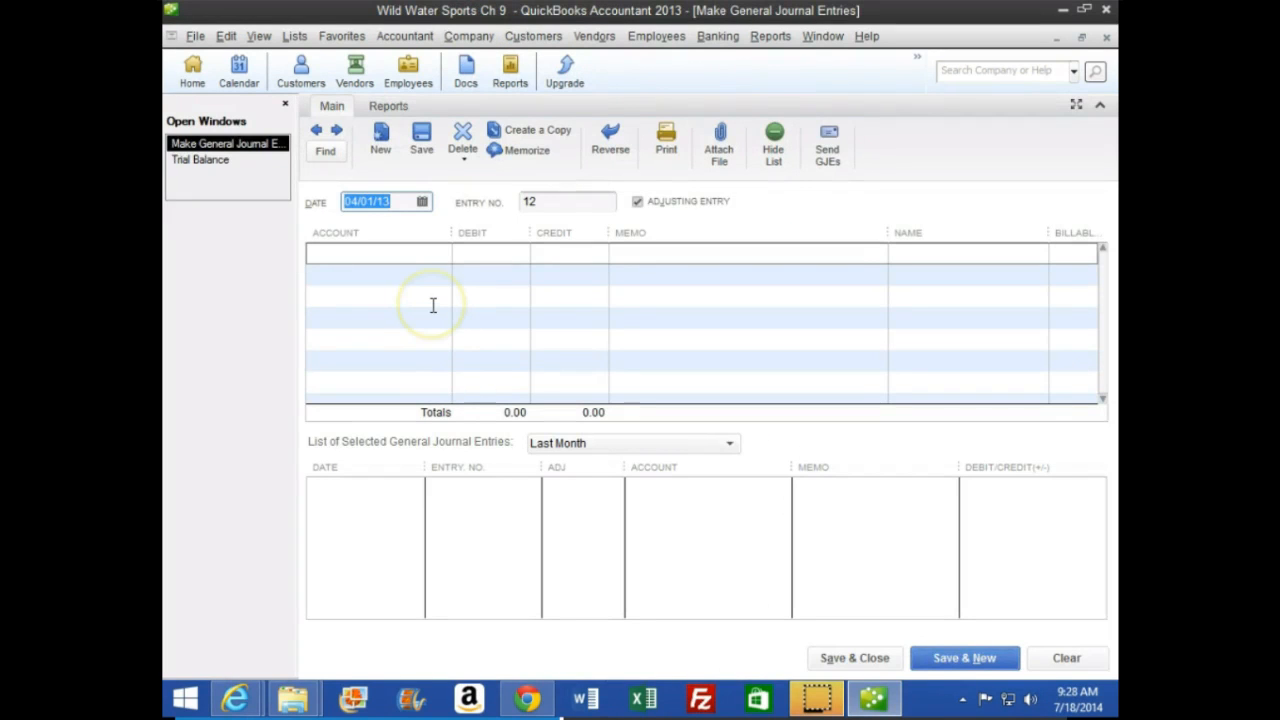
pyautogui.press('-')
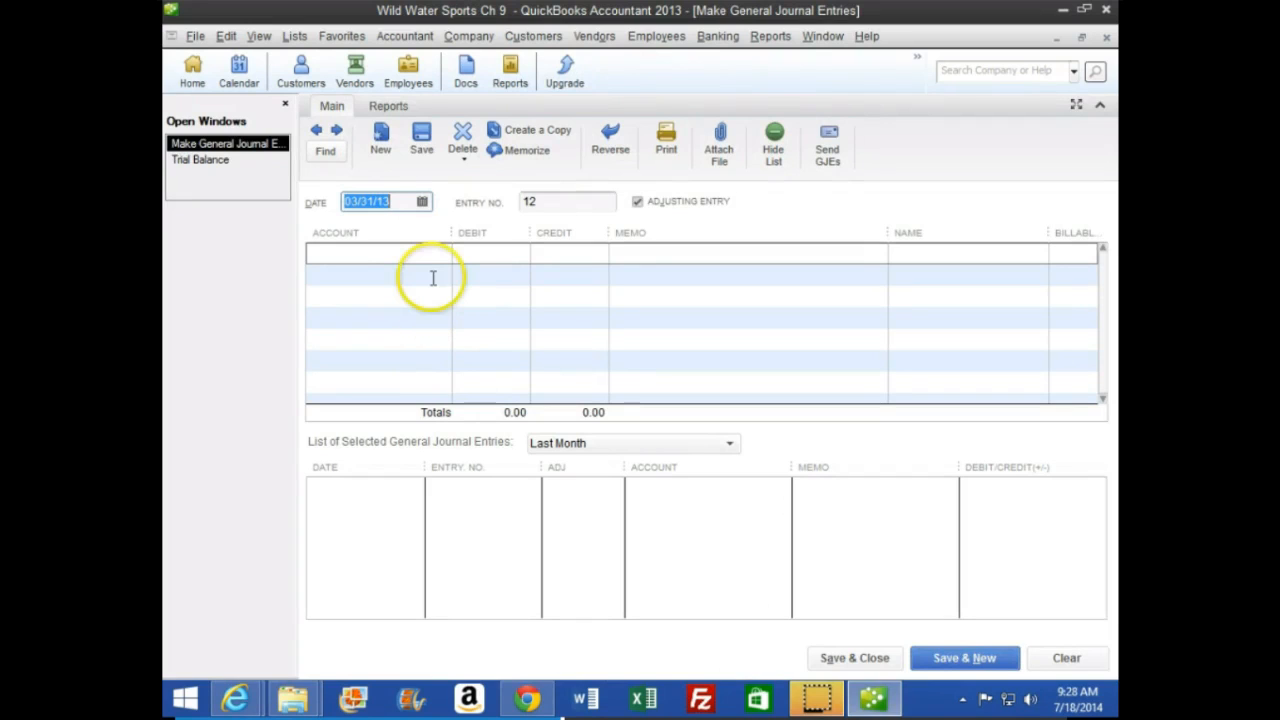
pyautogui.press('Tab')
pyautogui.press('Tab')
pyautogui.press('Tab')
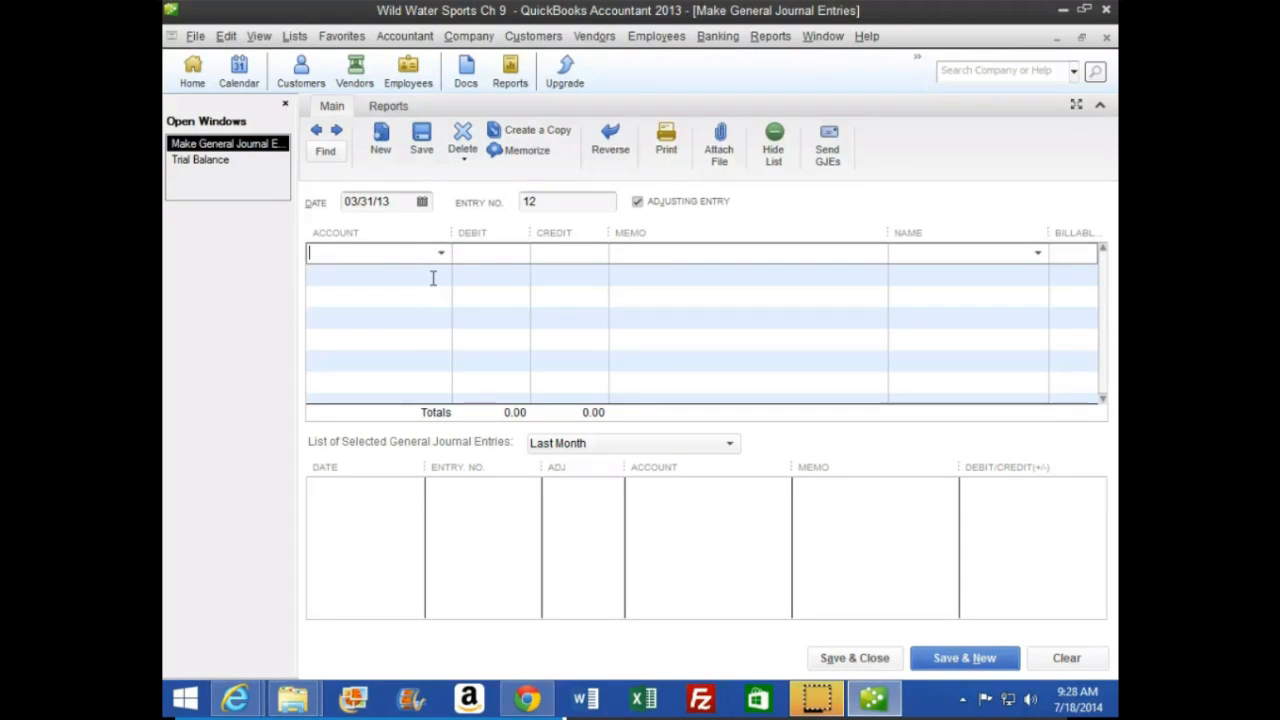
# Debit Short-Term Investments for 1,890.41 on the first line of the journal entry
pyautogui.click(449, 263)
pyautogui.write('sh')
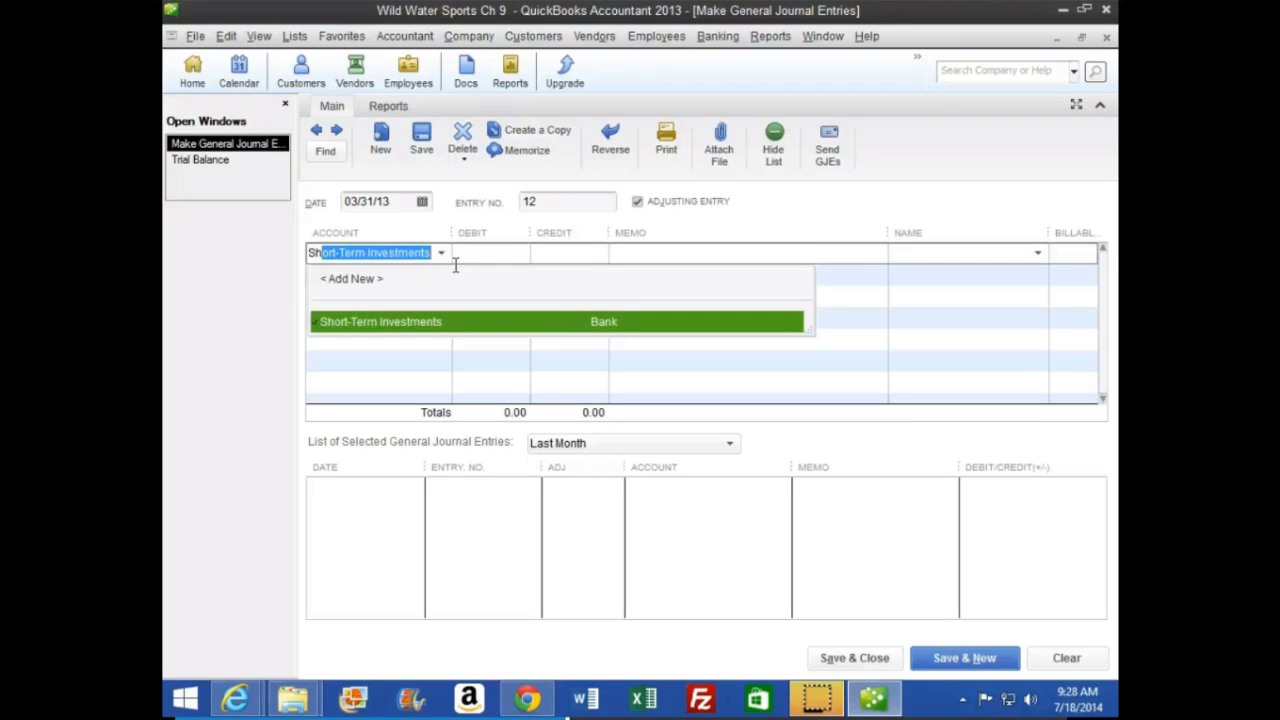
pyautogui.press('Tab')
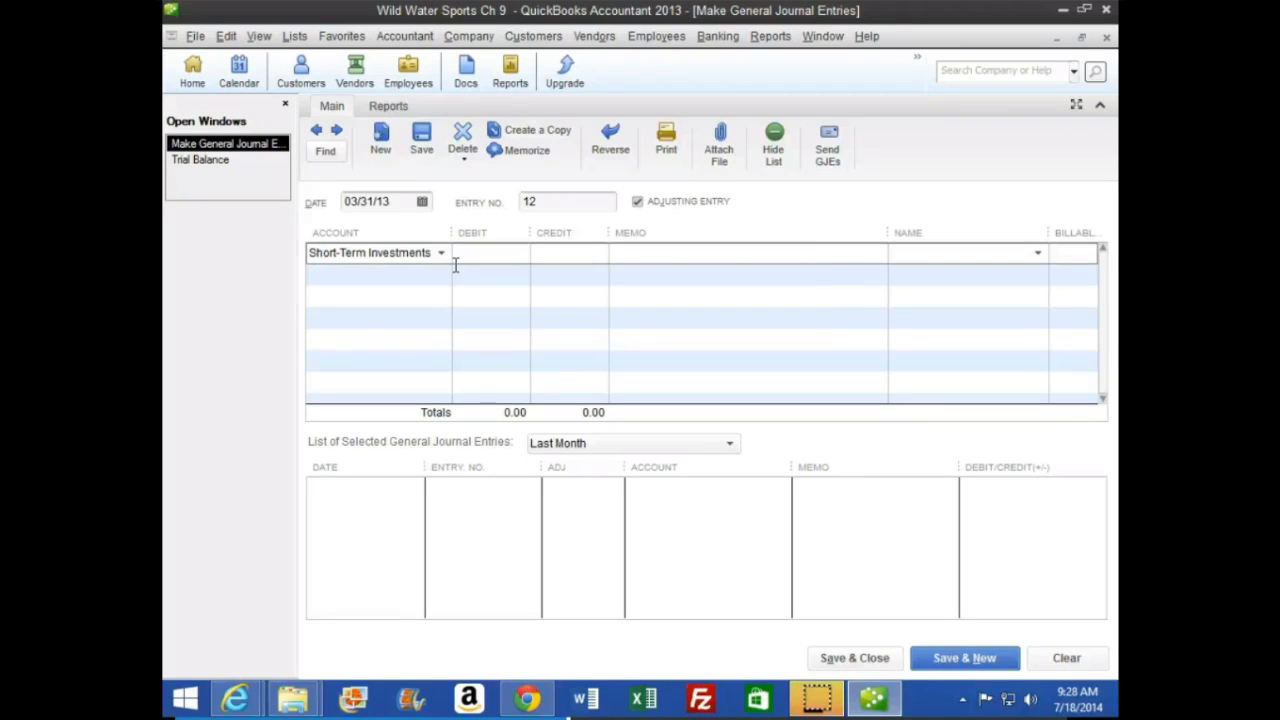
pyautogui.write('1890.41')
pyautogui.press('Tab')
pyautogui.click(450, 273)
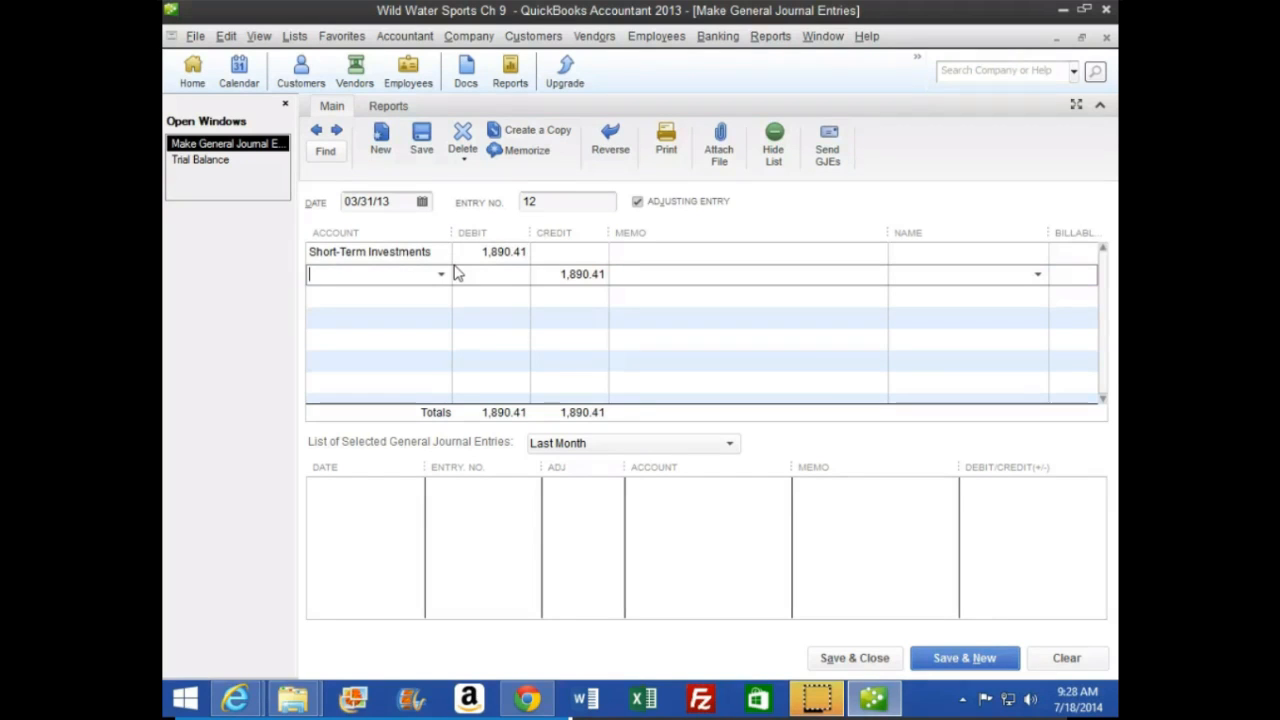
pyautogui.write('Interes')
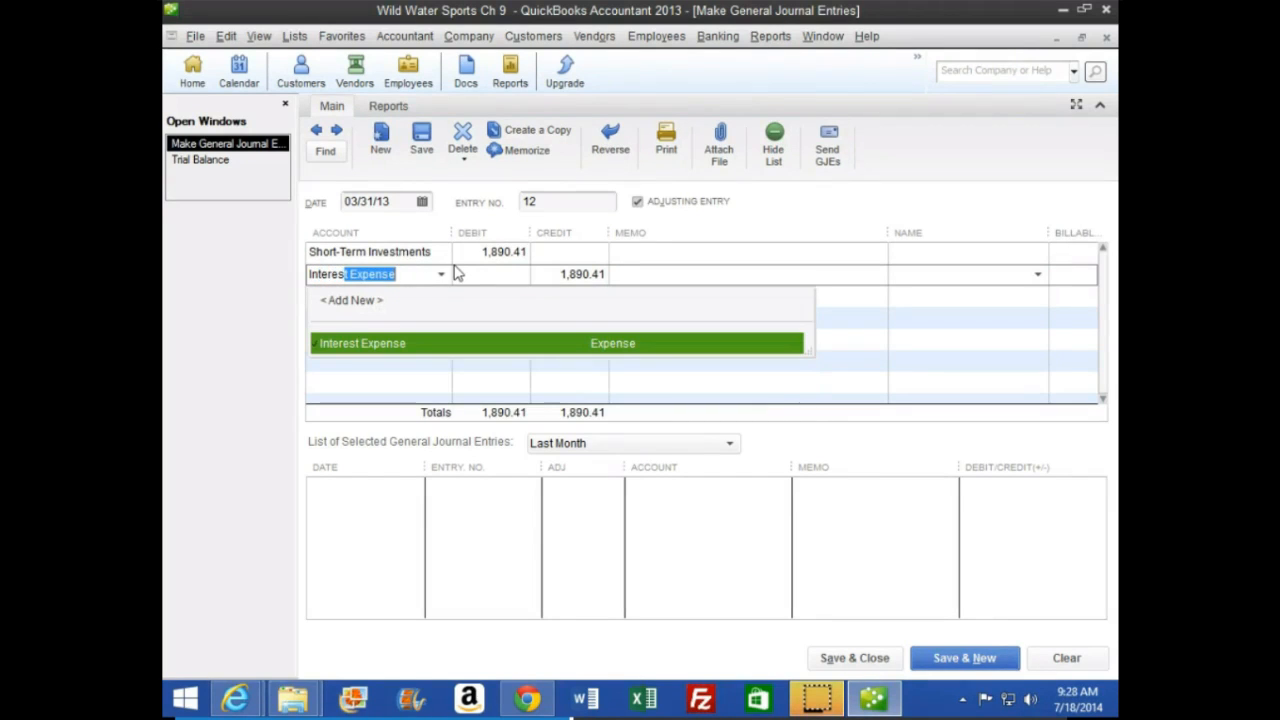
pyautogui.press('BackSpace')
pyautogui.press('BackSpace')
pyautogui.press('BackSpace')
pyautogui.press('BackSpace')
pyautogui.press('BackSpace')
pyautogui.press('BackSpace')
pyautogui.press('BackSpace')
pyautogui.press('BackSpace')
pyautogui.press('BackSpace')
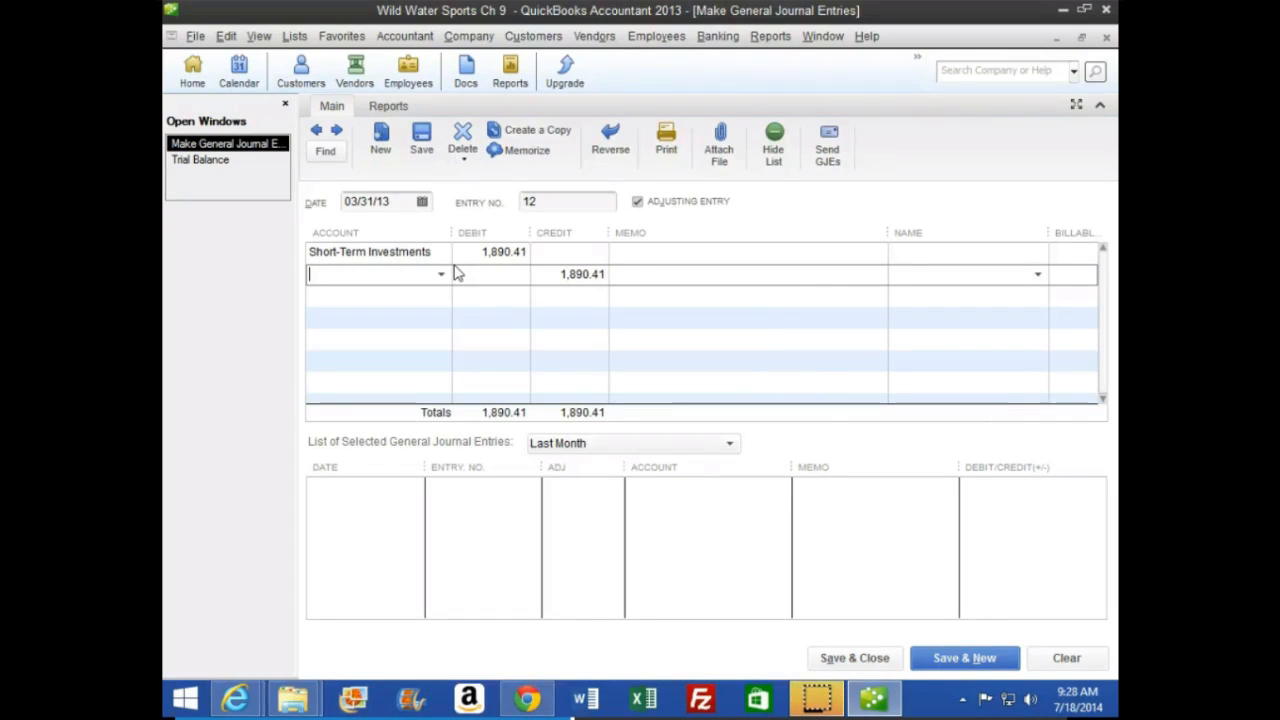
# Credit the second line to a new Other Income account named Interest Income, and save the journal entry
pyautogui.write('Interest Income')
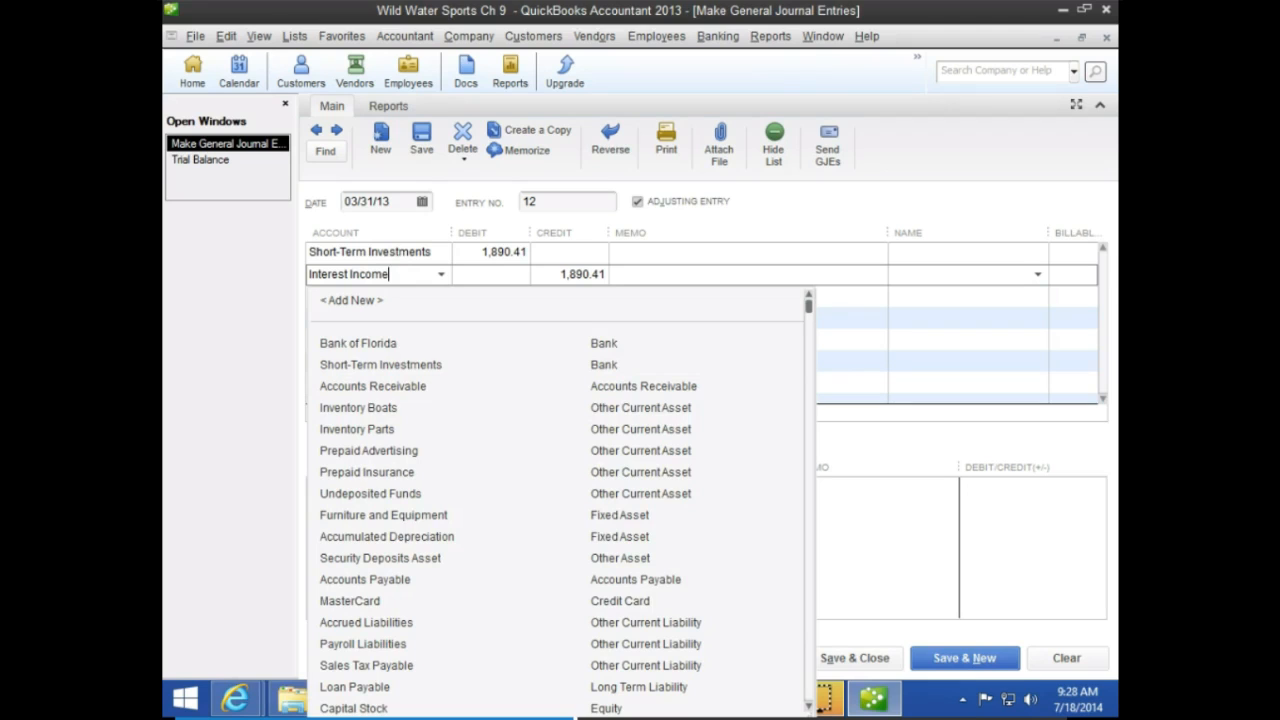
pyautogui.press('Tab')
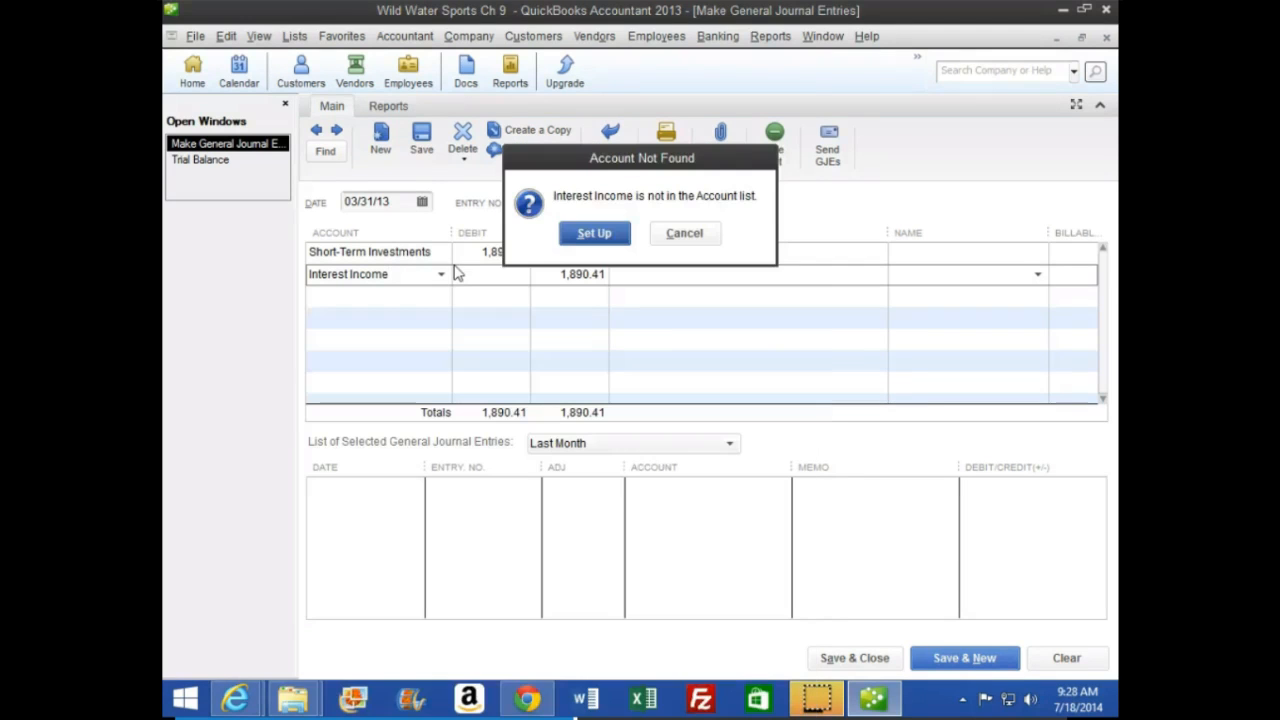
pyautogui.click(588, 235)
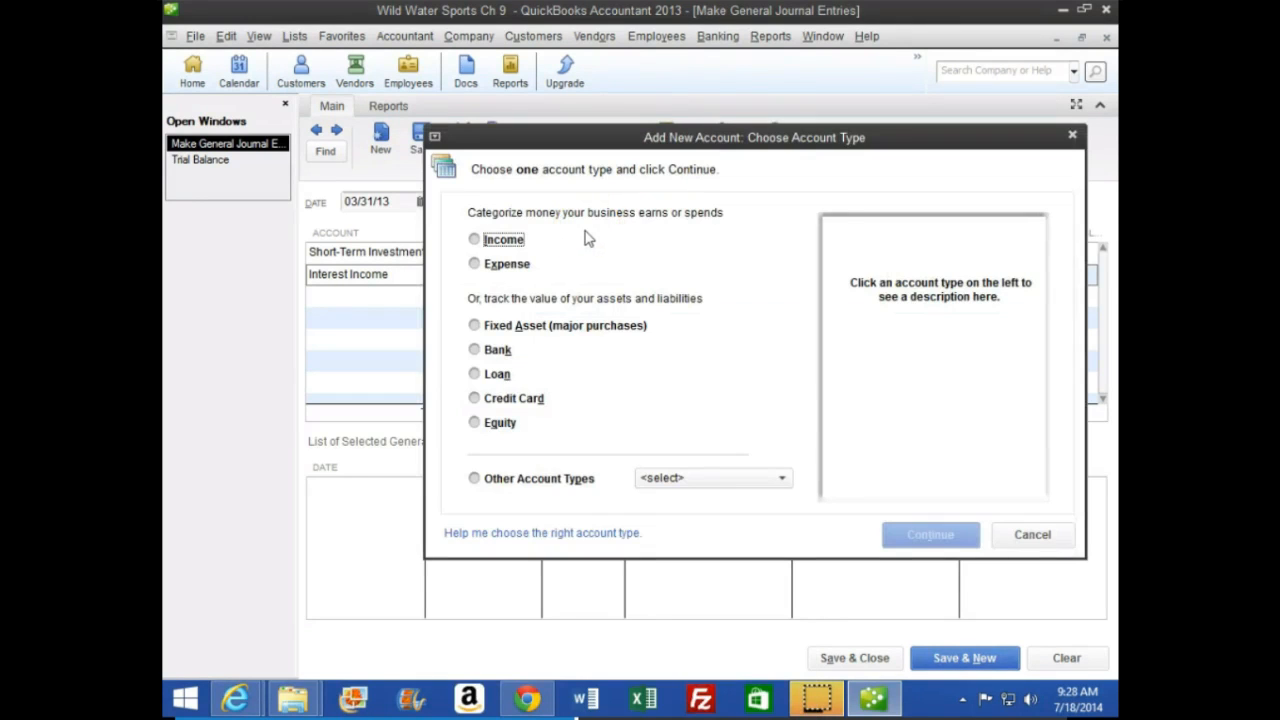
pyautogui.click(571, 229)
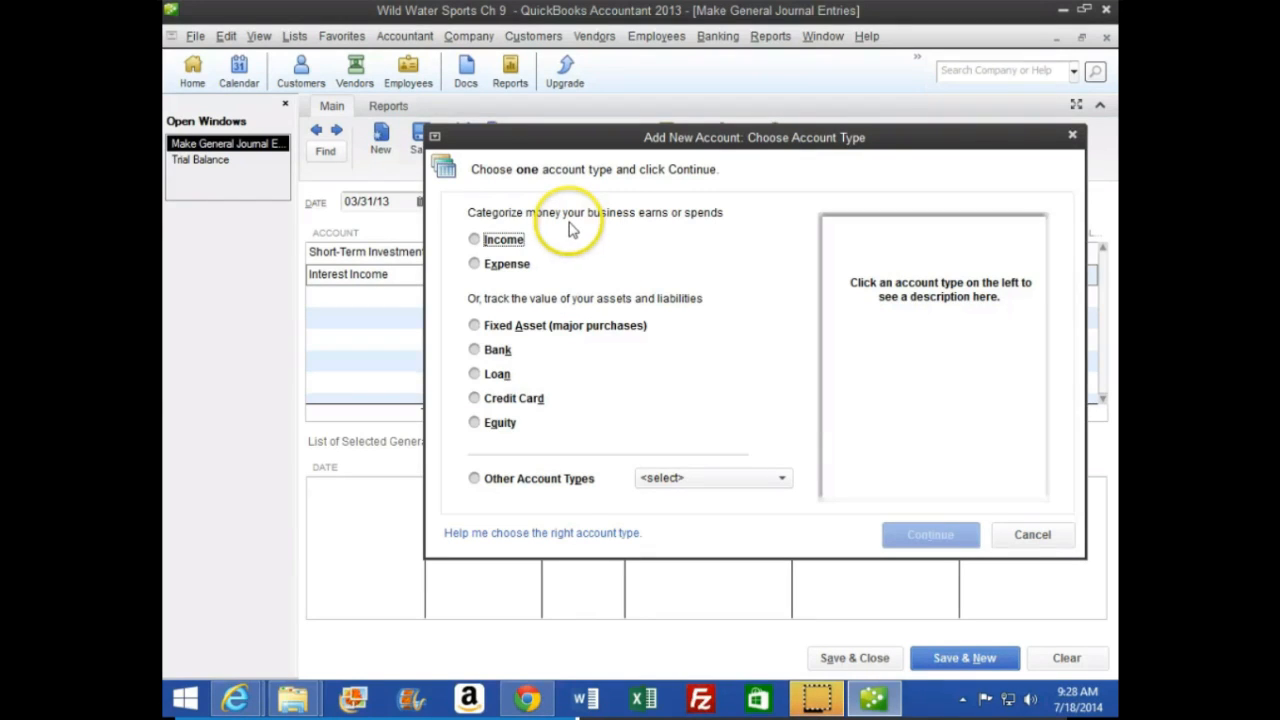
pyautogui.click(514, 481)
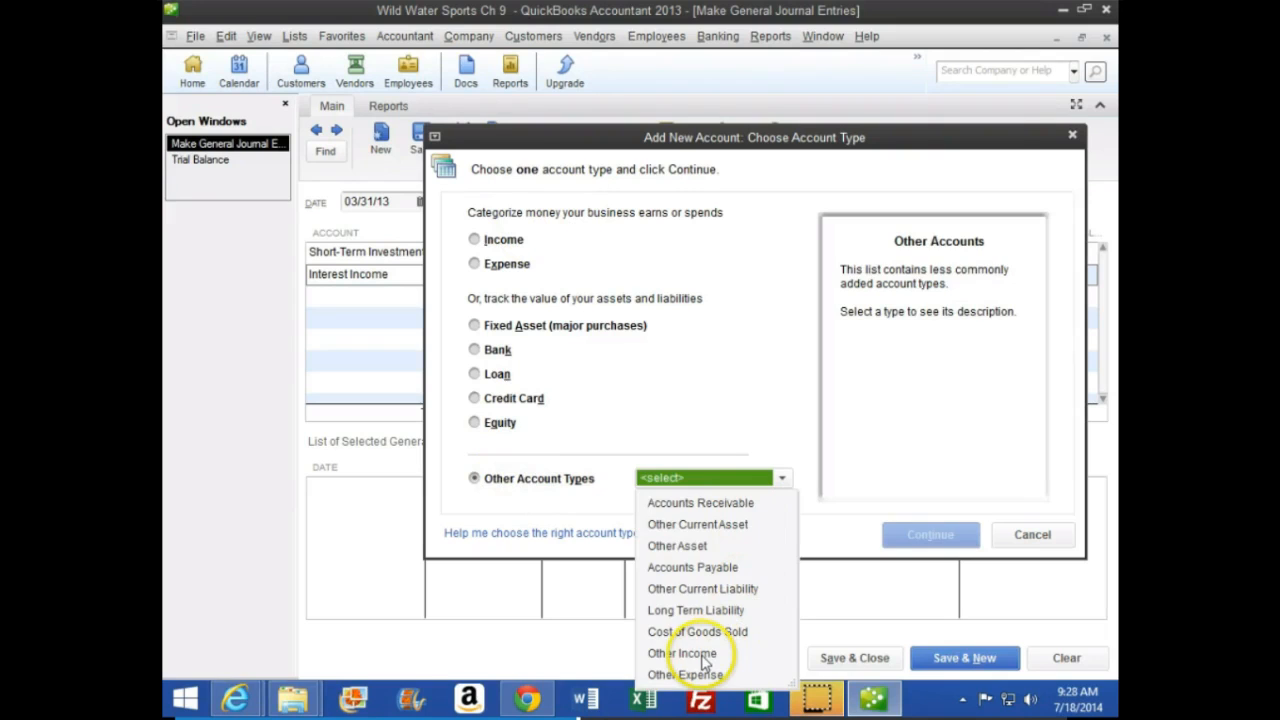
pyautogui.click(703, 656)
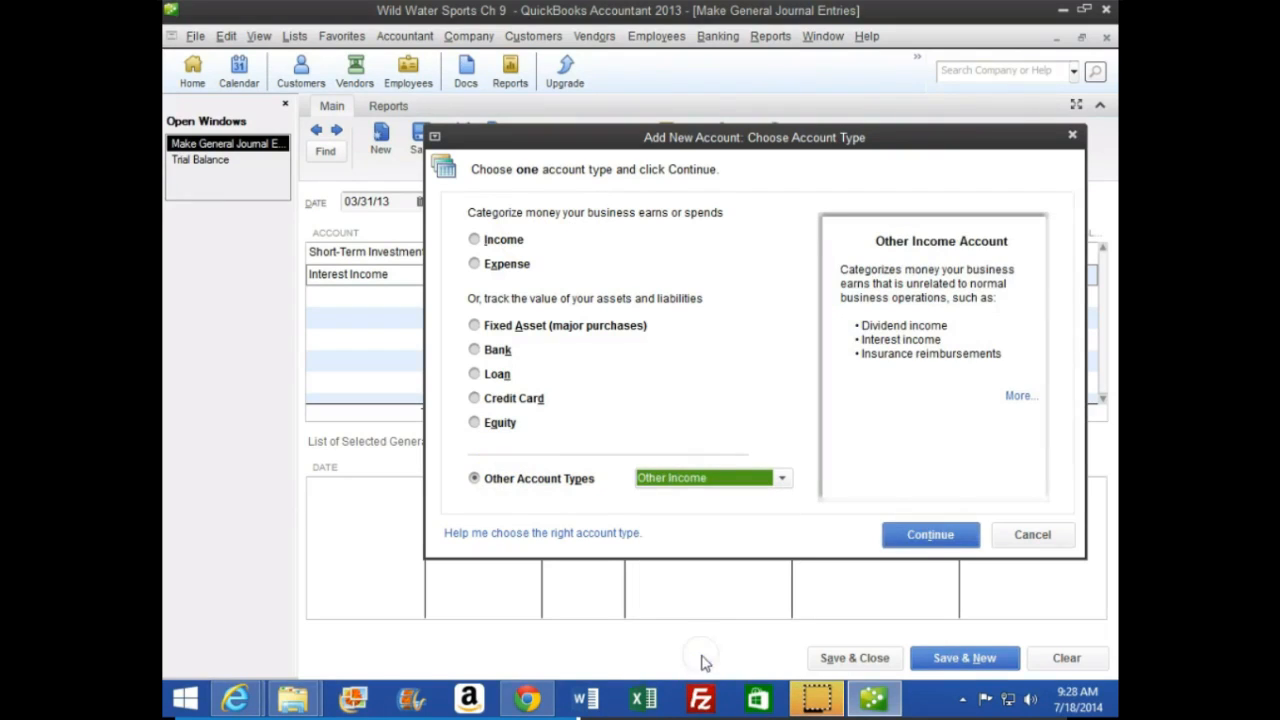
pyautogui.click(913, 543)
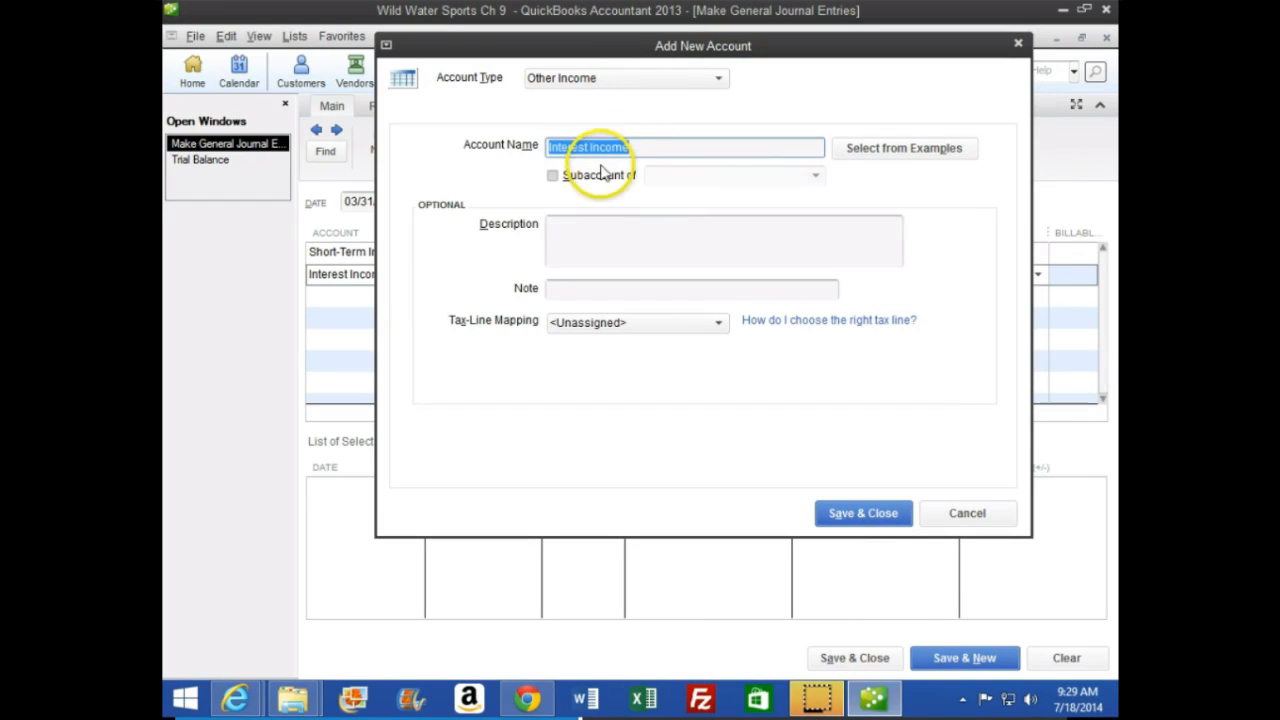
pyautogui.click(851, 513)
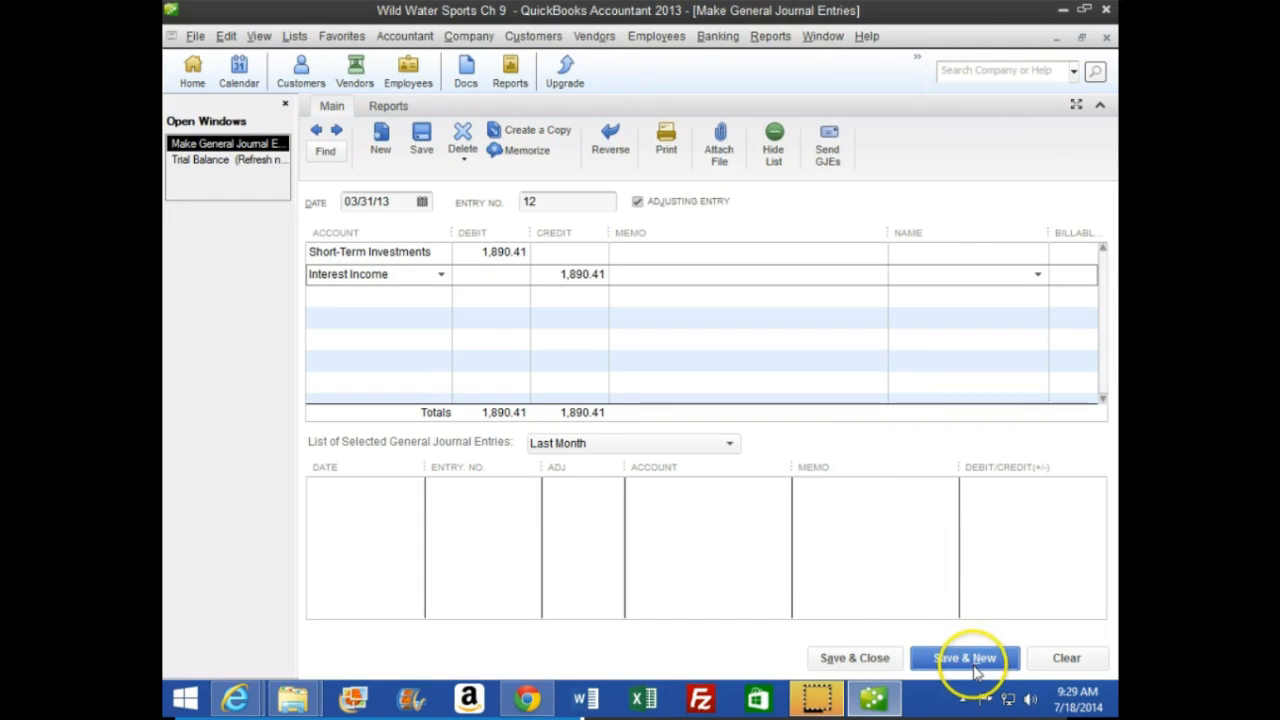
pyautogui.click(965, 658)
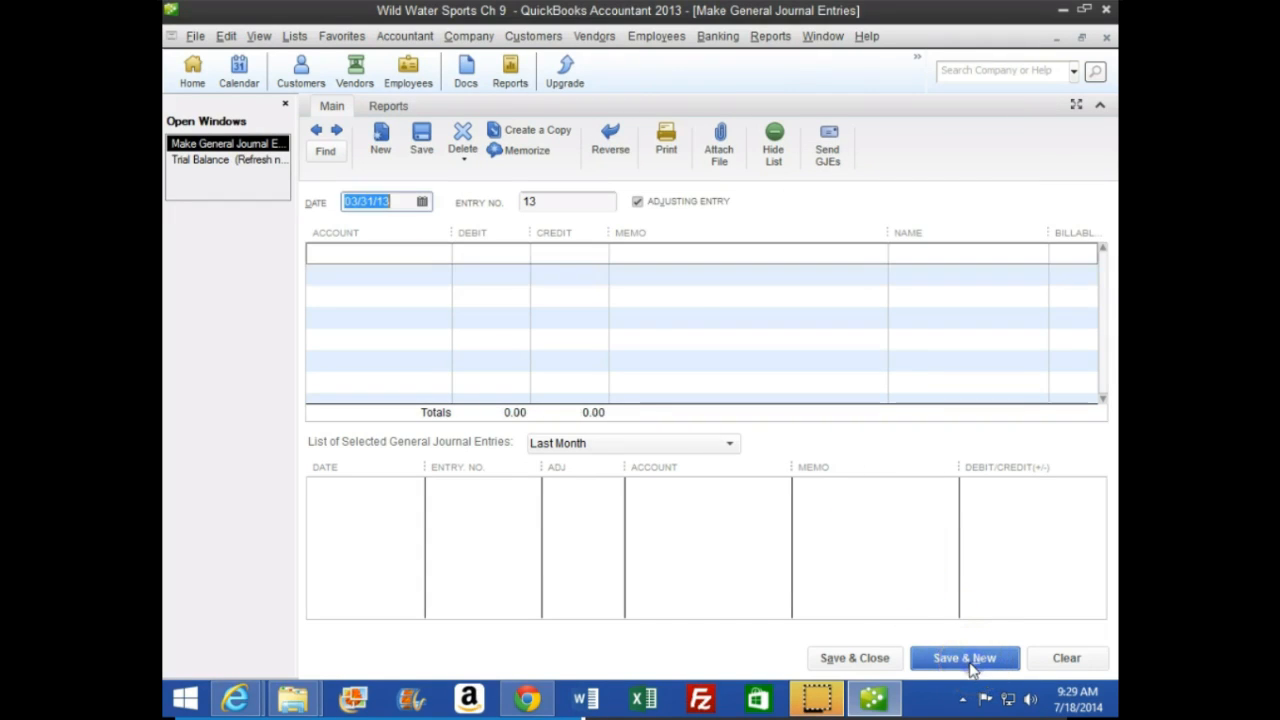
# Review Short-Term Investments and Interest Income in the trial balance, and look at the transactions behind the Interest Income amount
pyautogui.click(870, 695)
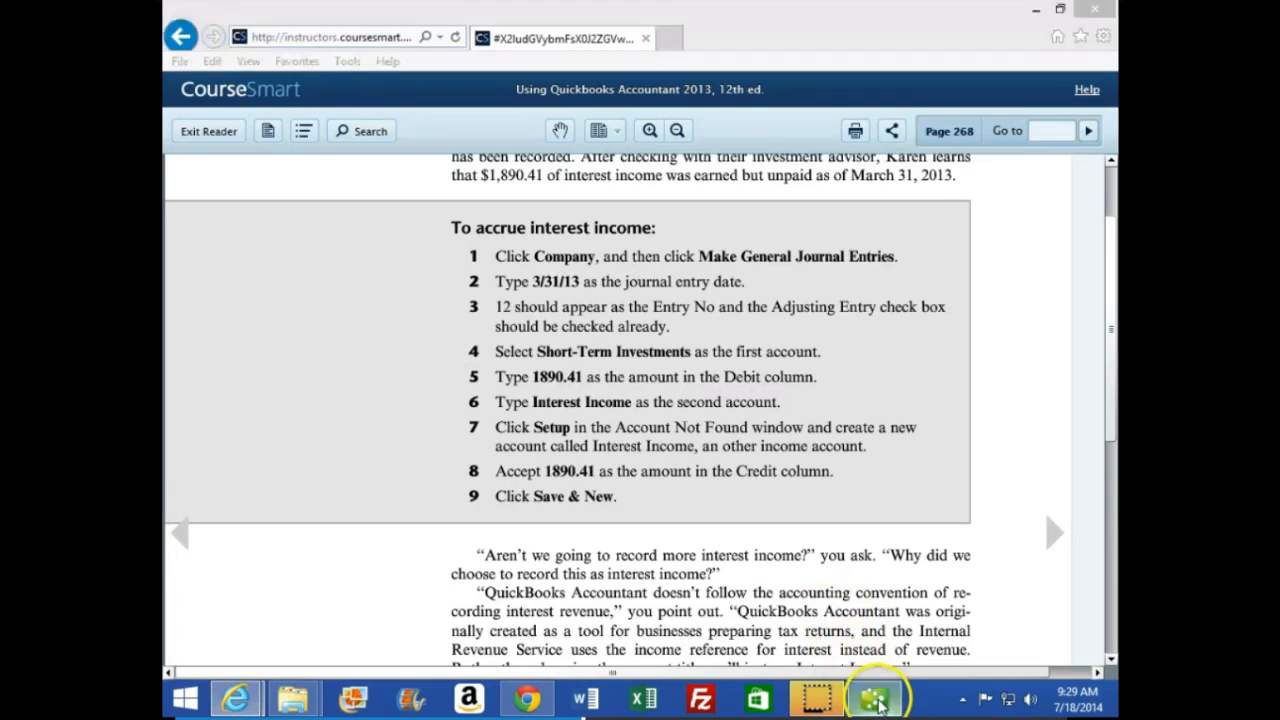
pyautogui.click(866, 692)
pyautogui.click(272, 162)
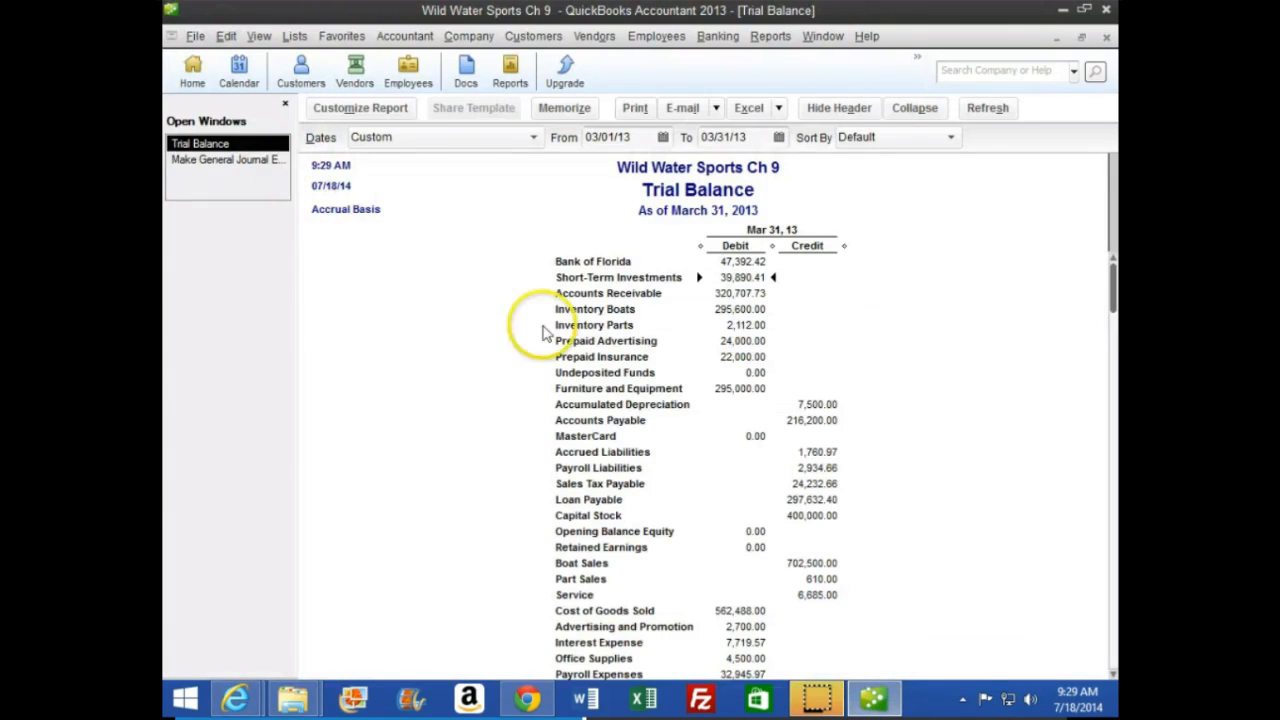
pyautogui.scroll(-3, 720, 363)
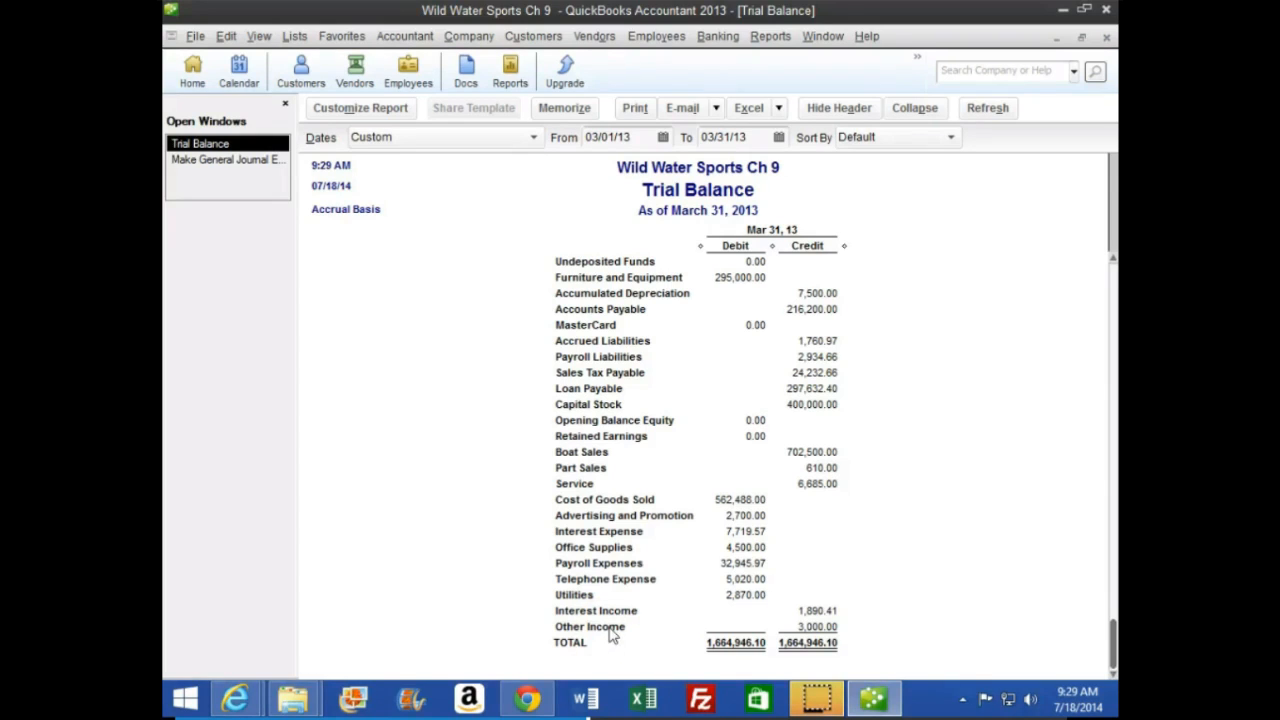
pyautogui.scroll(3, 545, 480)
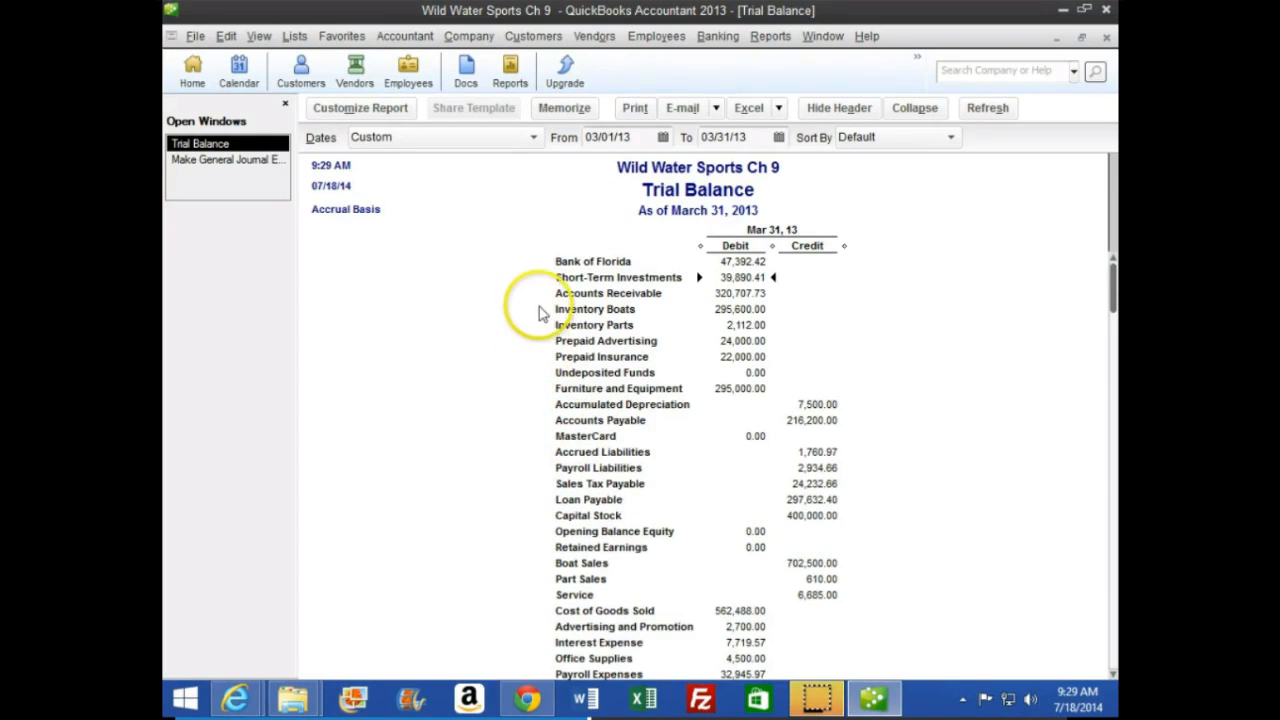
pyautogui.scroll(-2, 530, 310)
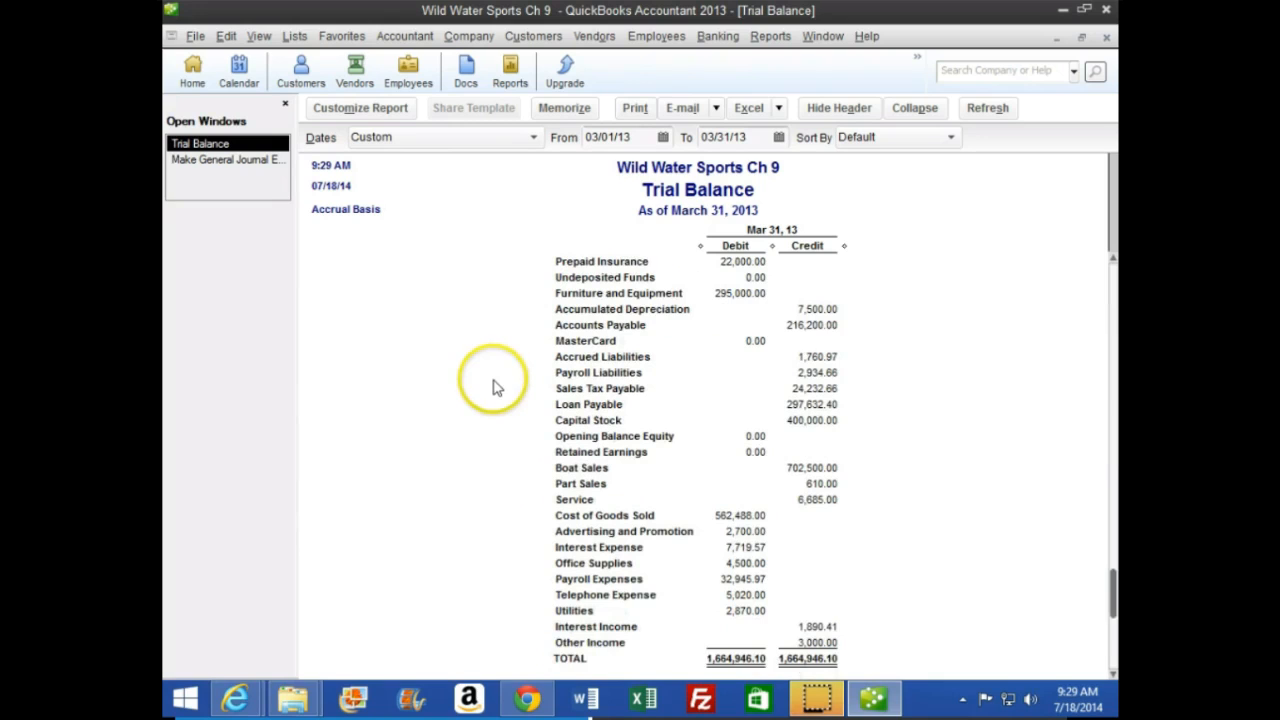
pyautogui.scroll(-1, 486, 500)
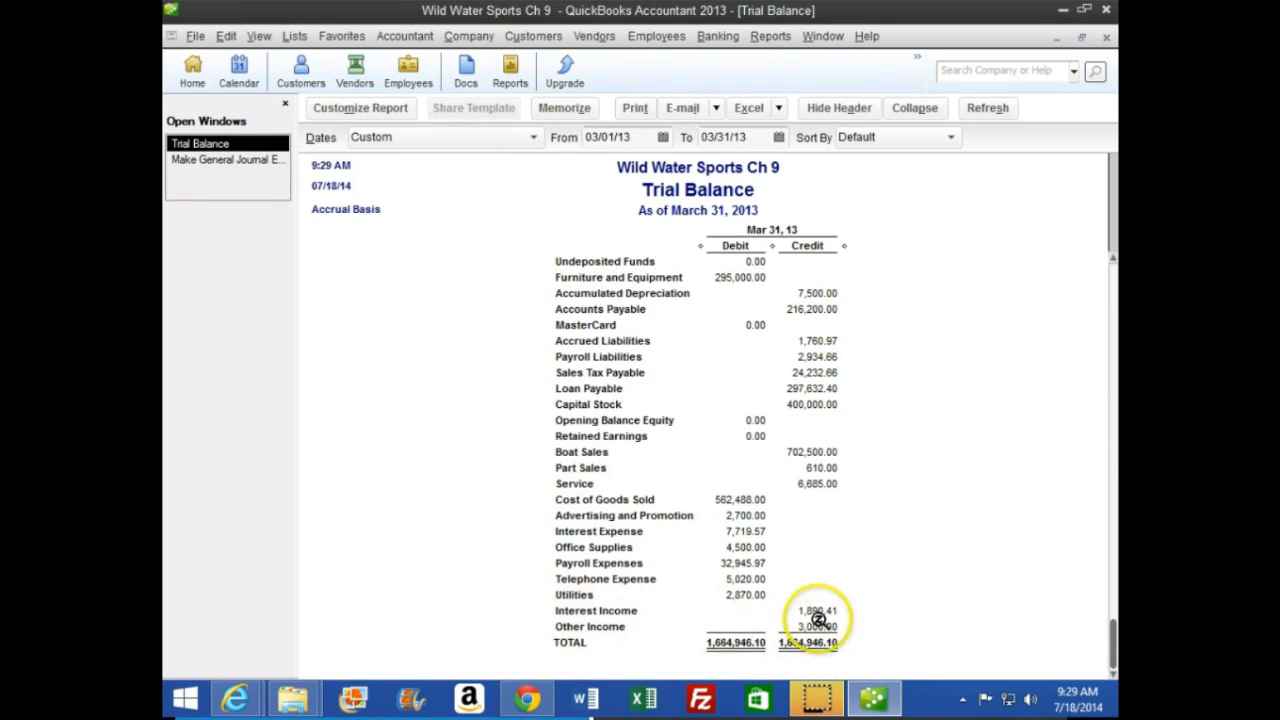
pyautogui.doubleClick(817, 611)
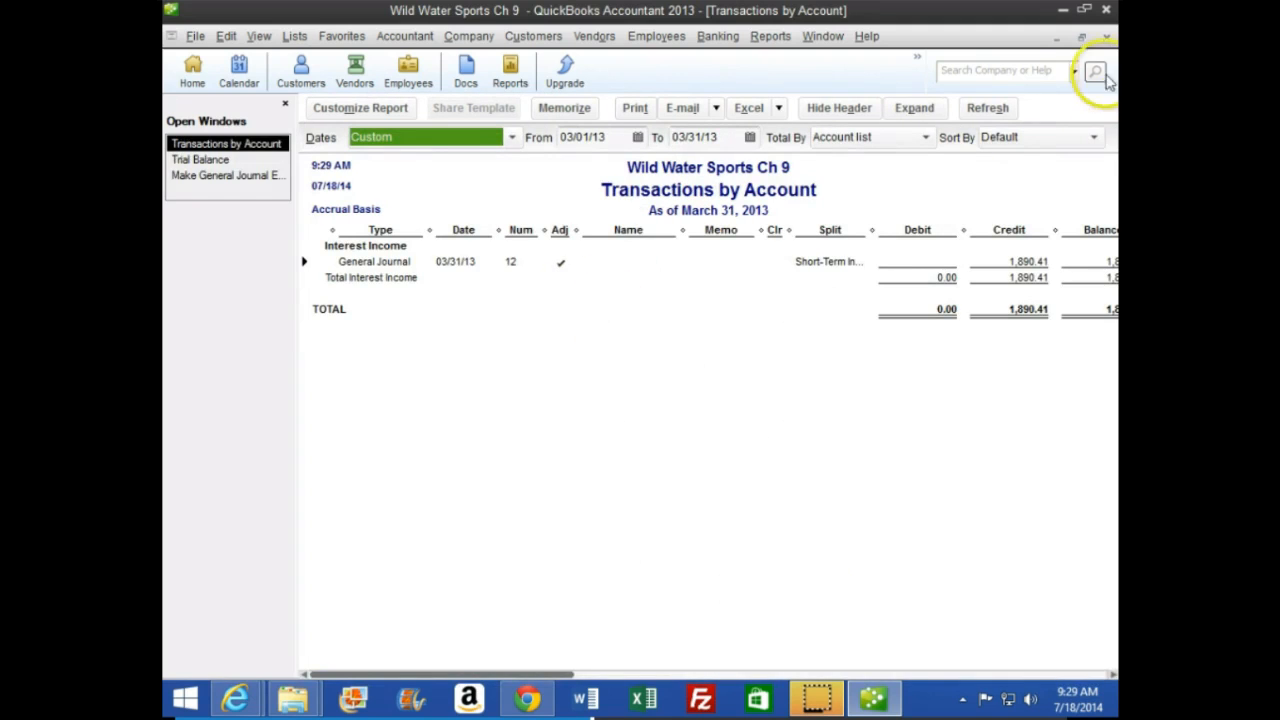
pyautogui.click(1106, 36)
# Read the instructions for reversing the interest income accrual on page 268 of the CourseSmart textbook
pyautogui.click(240, 161)
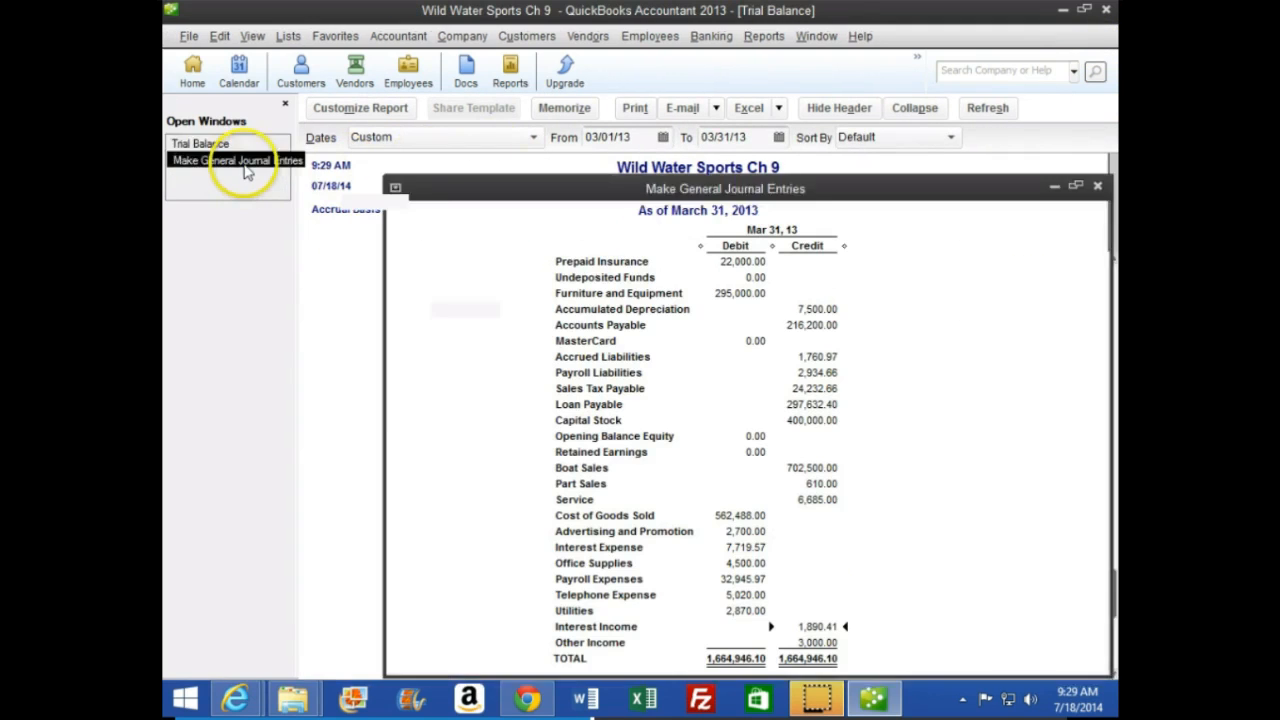
pyautogui.moveTo(240, 697)
pyautogui.click(490, 580)
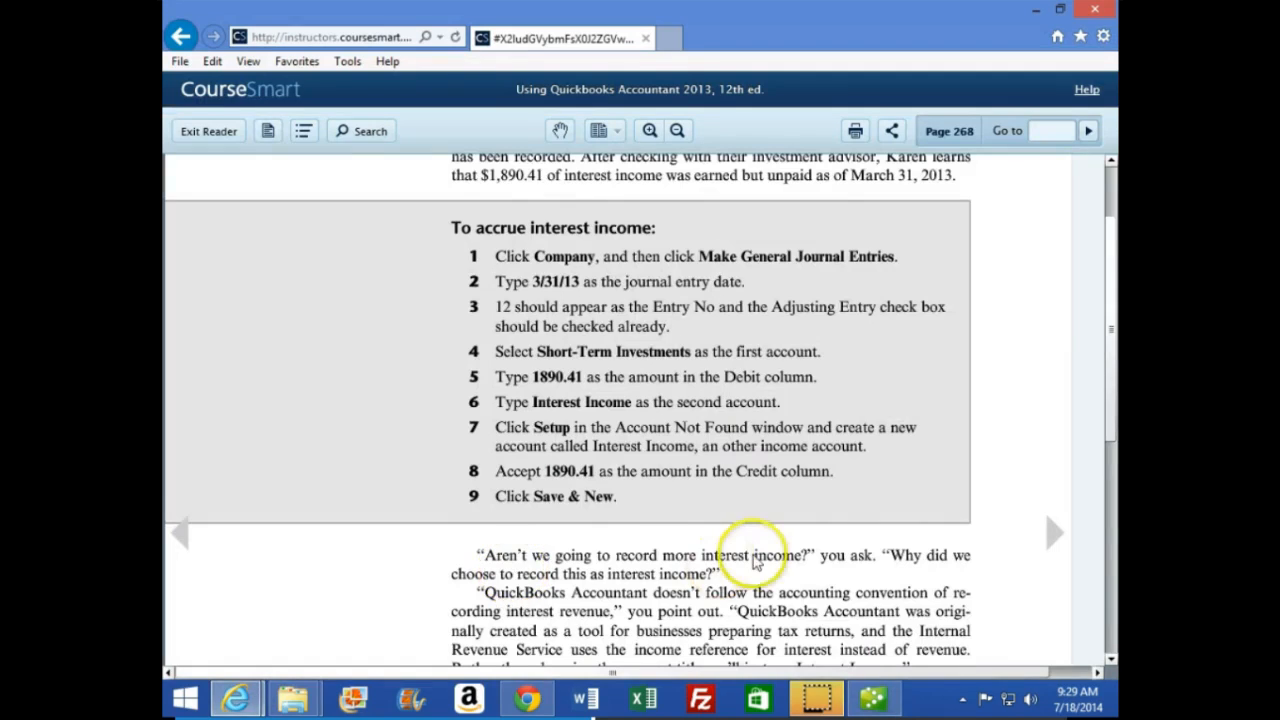
pyautogui.scroll(-5, 755, 563)
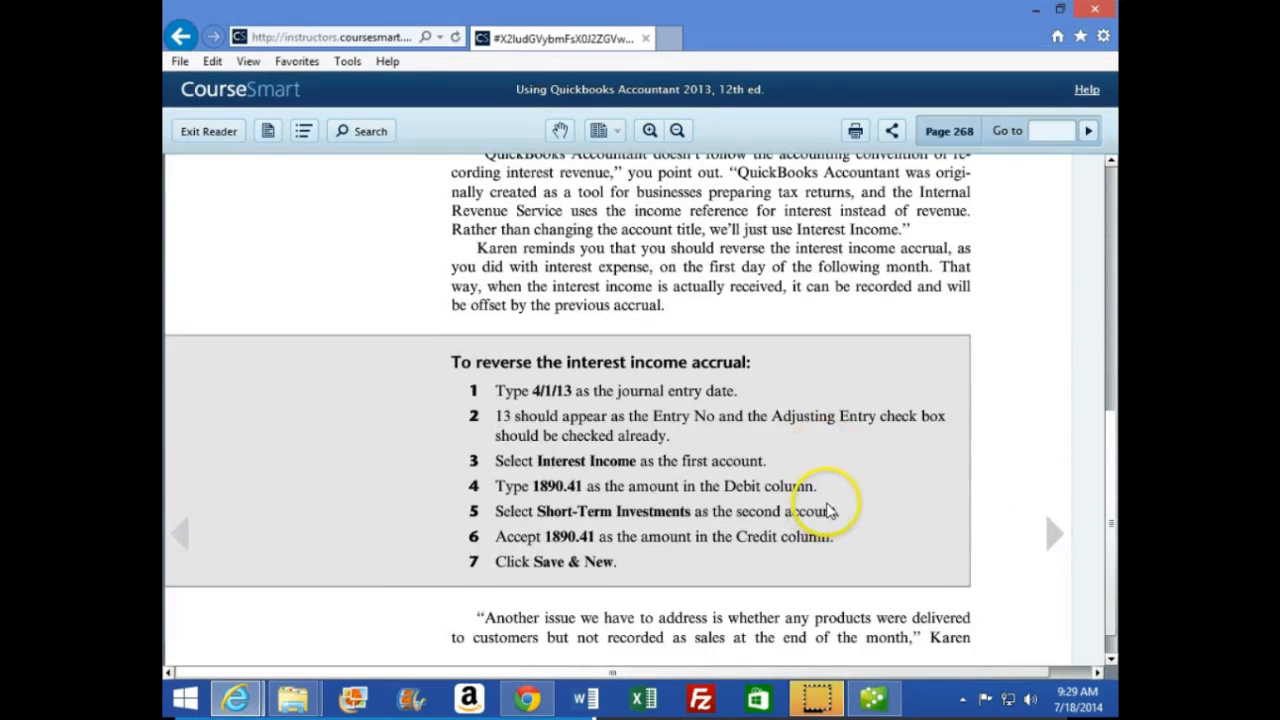
pyautogui.scroll(-1, 828, 510)
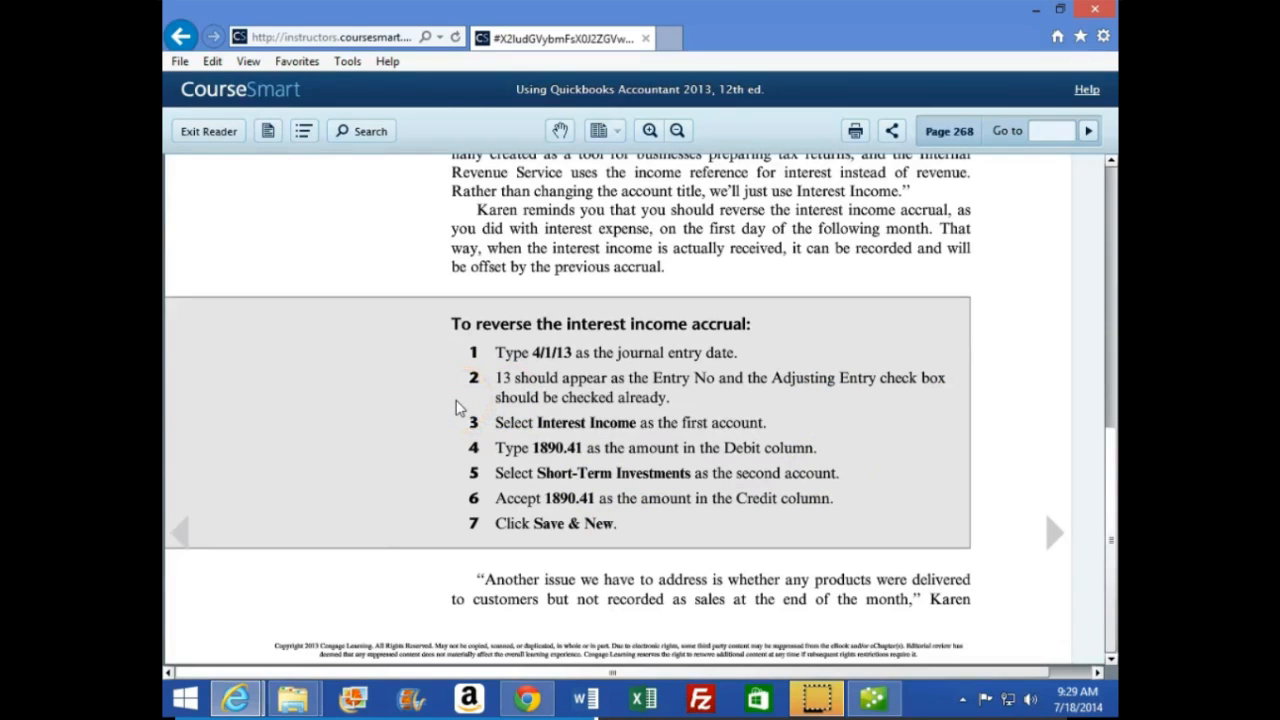
# Switch to QuickBooks and examine the Short-Term Investments amount in the March 31, 2013 trial balance
pyautogui.click(872, 698)
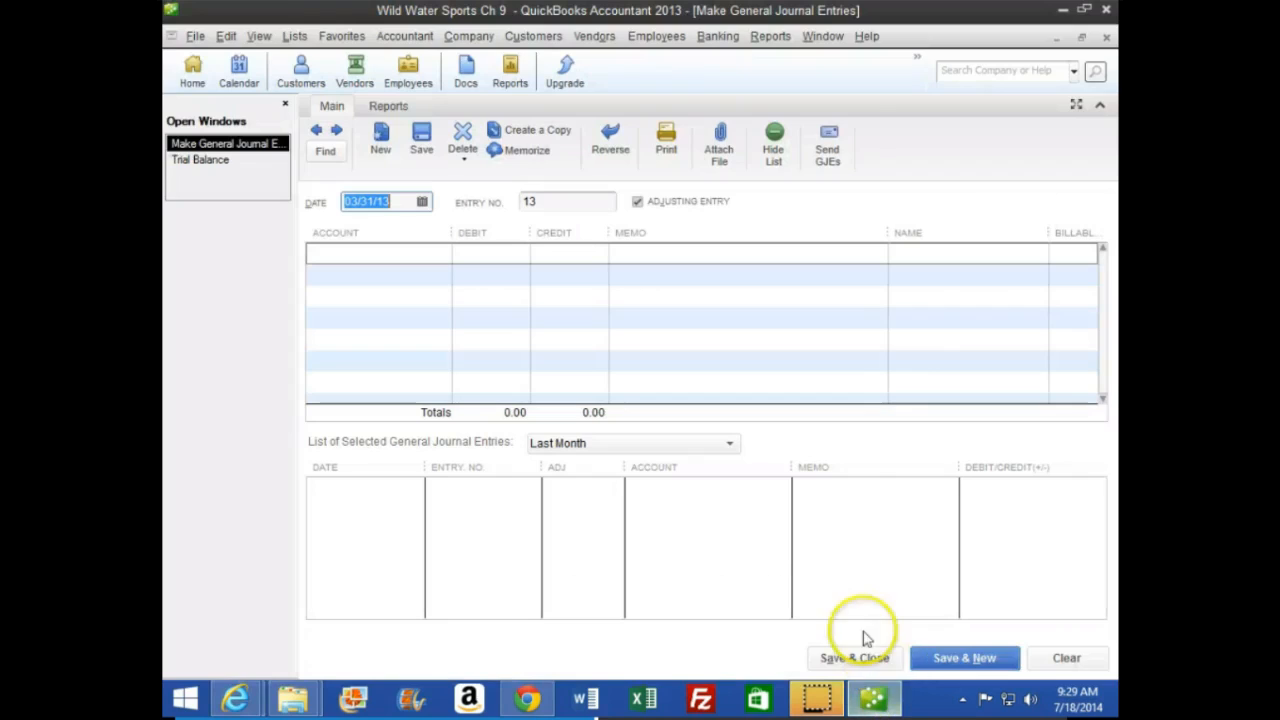
pyautogui.click(195, 159)
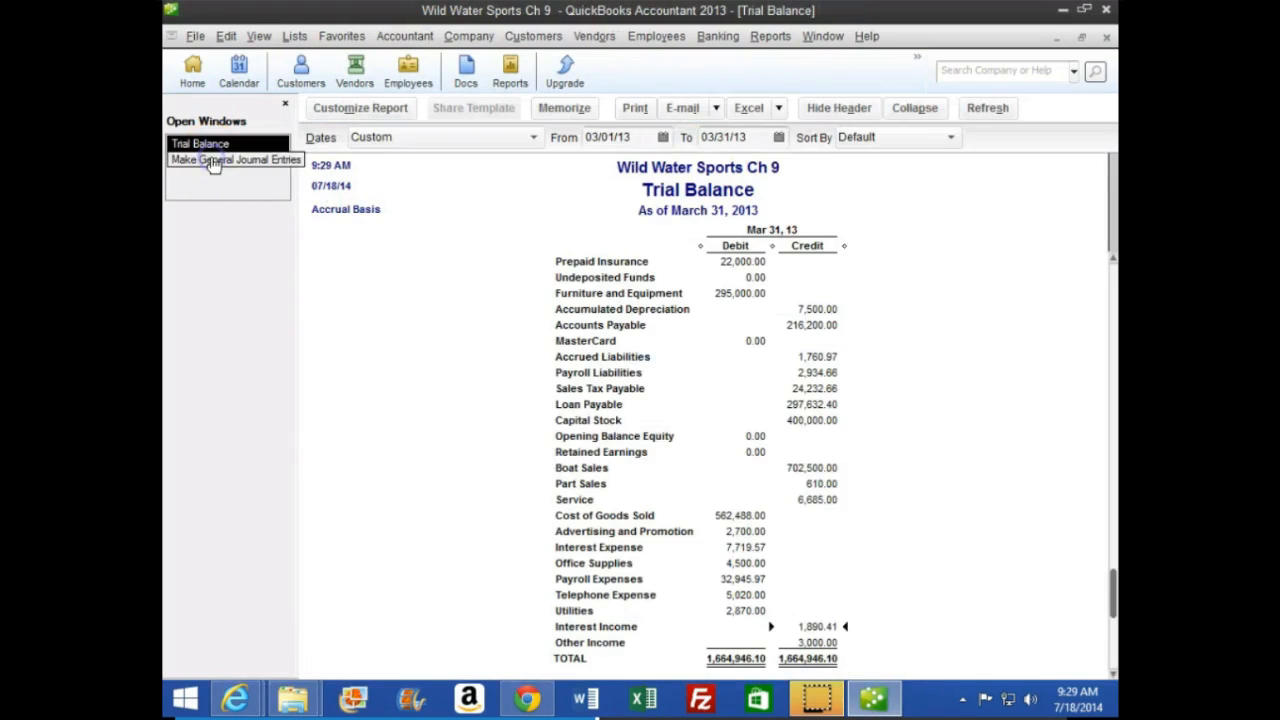
pyautogui.scroll(2, 540, 460)
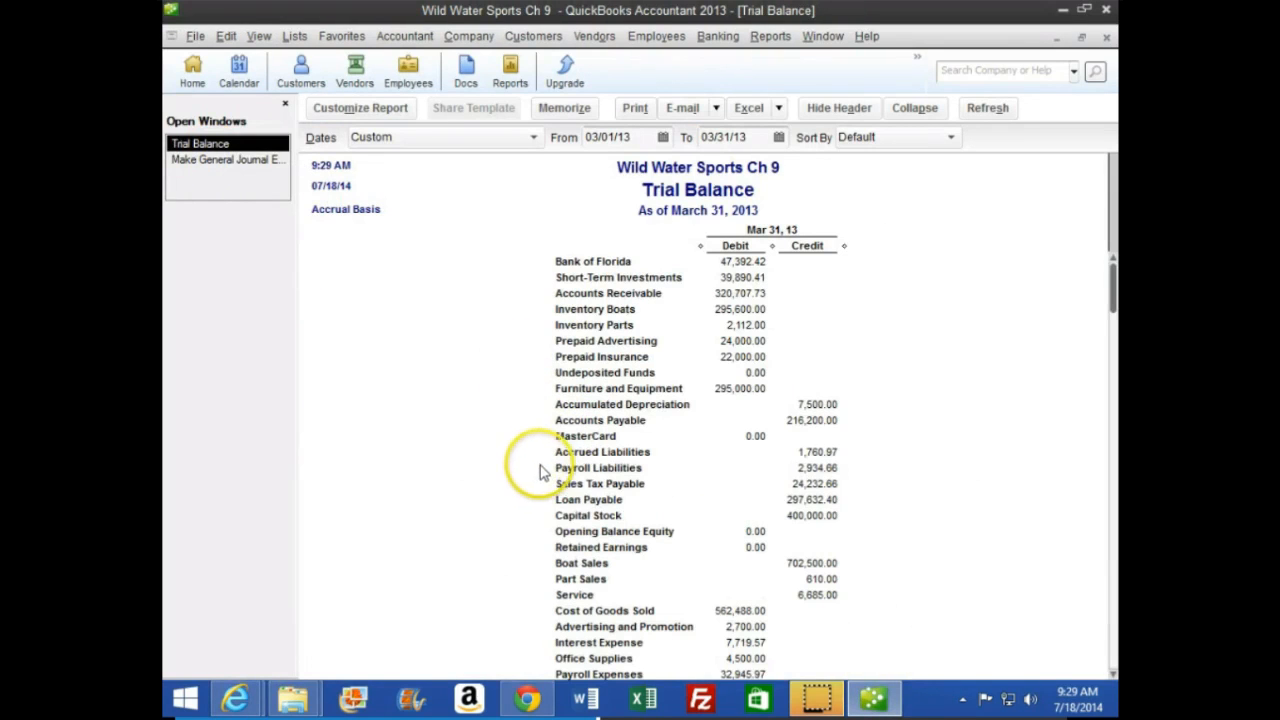
pyautogui.click(740, 277)
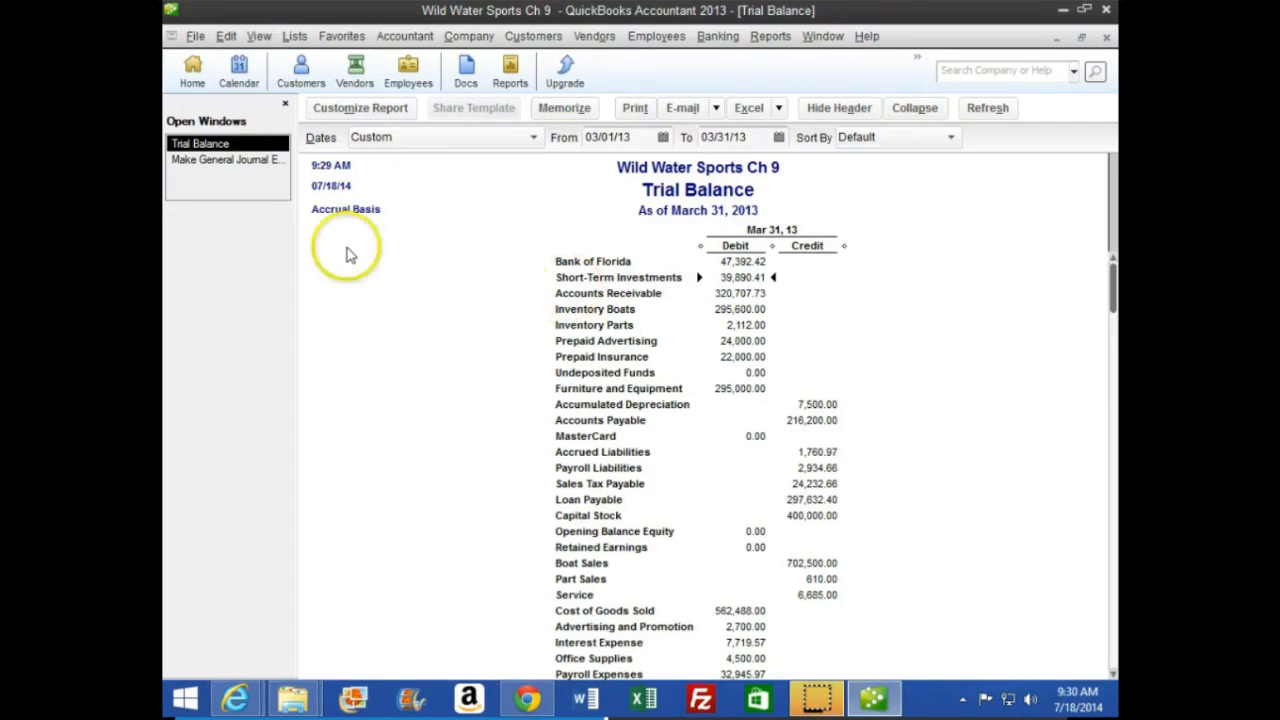
# Set the date of general journal entry 13 to 04/01/13, and recheck the reversal instructions in the CourseSmart textbook
pyautogui.click(218, 161)
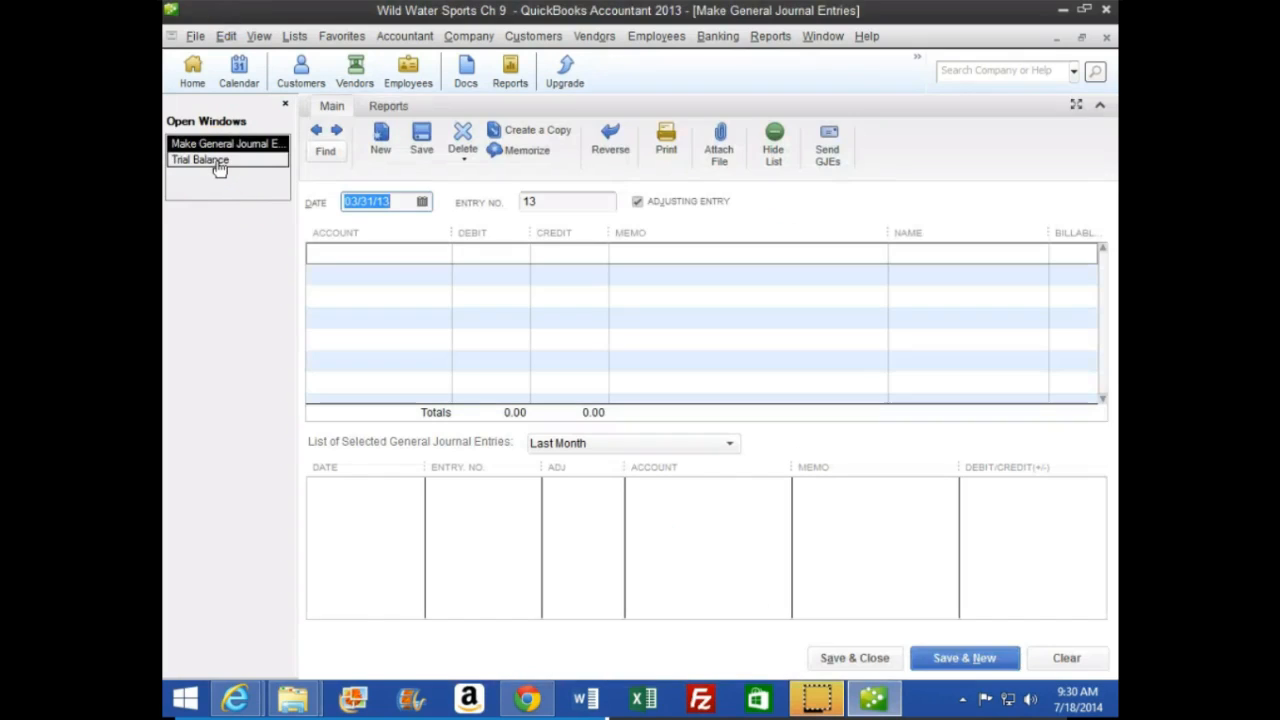
pyautogui.press('+')
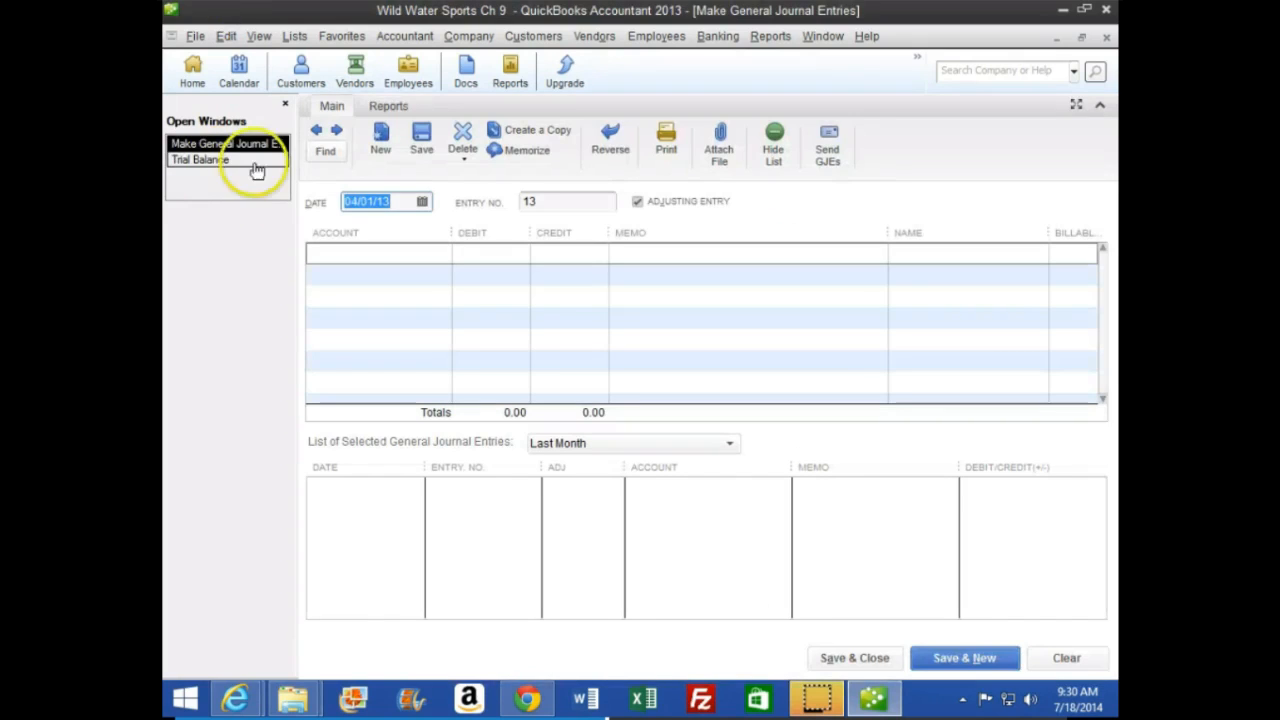
pyautogui.moveTo(234, 698)
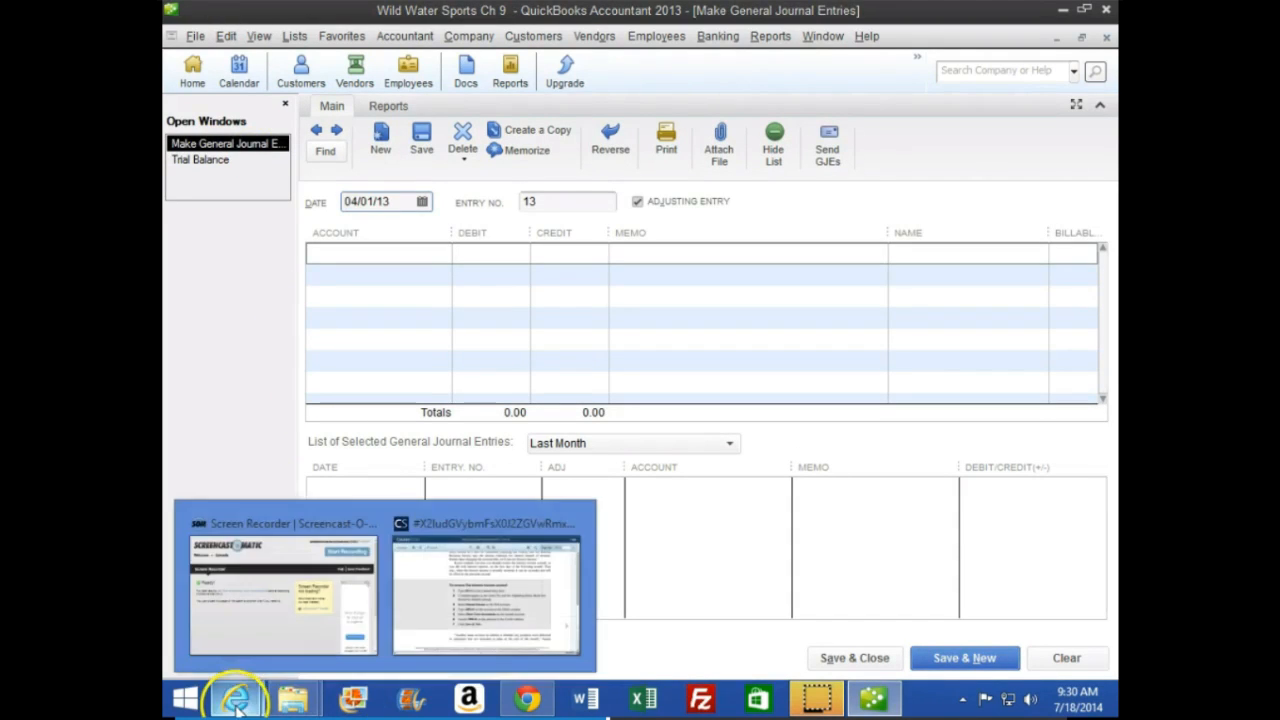
pyautogui.click(457, 598)
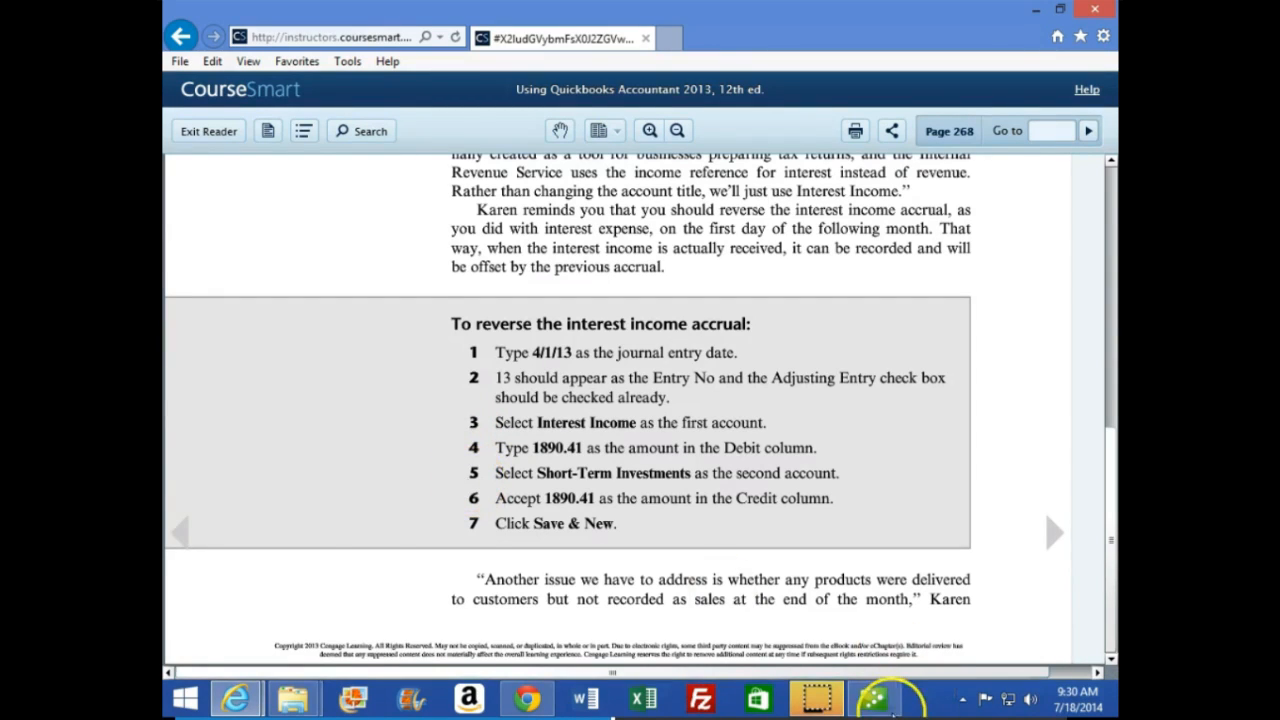
pyautogui.click(880, 702)
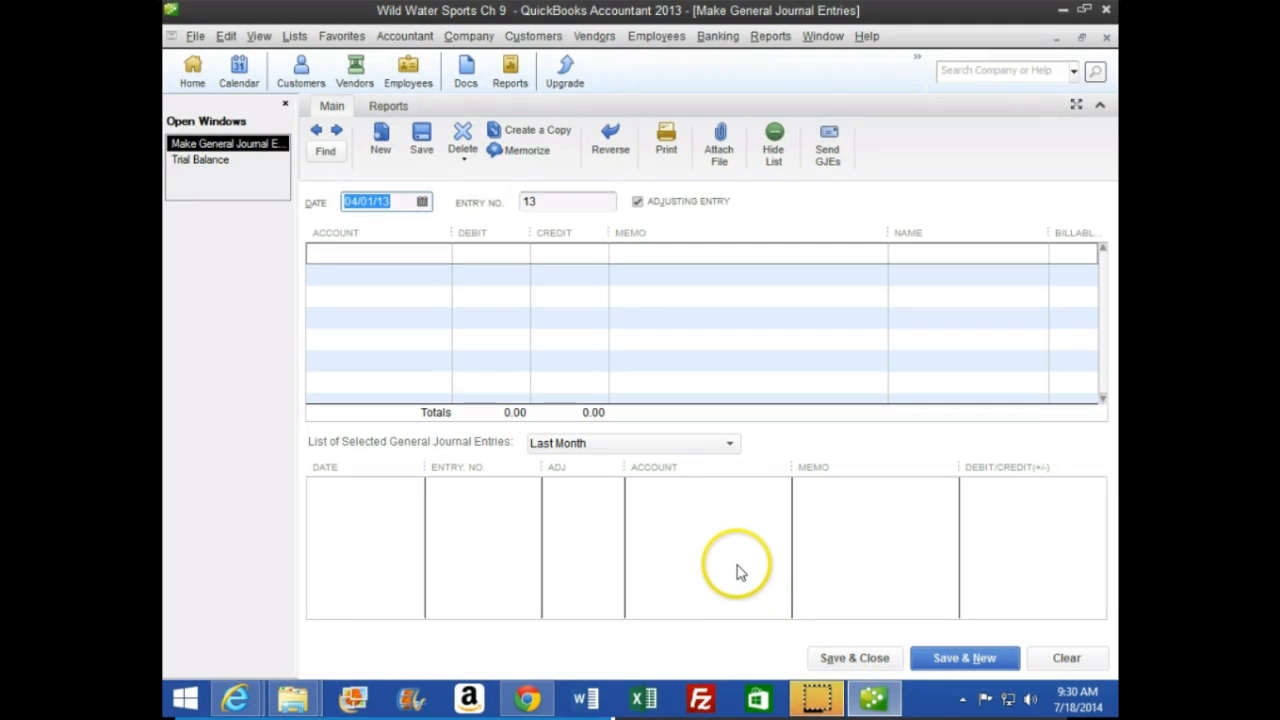
# Debit Interest Income for 1,890.41 on the first line of the journal entry
pyautogui.press('Tab')
pyautogui.press('Tab')
pyautogui.press('Tab')
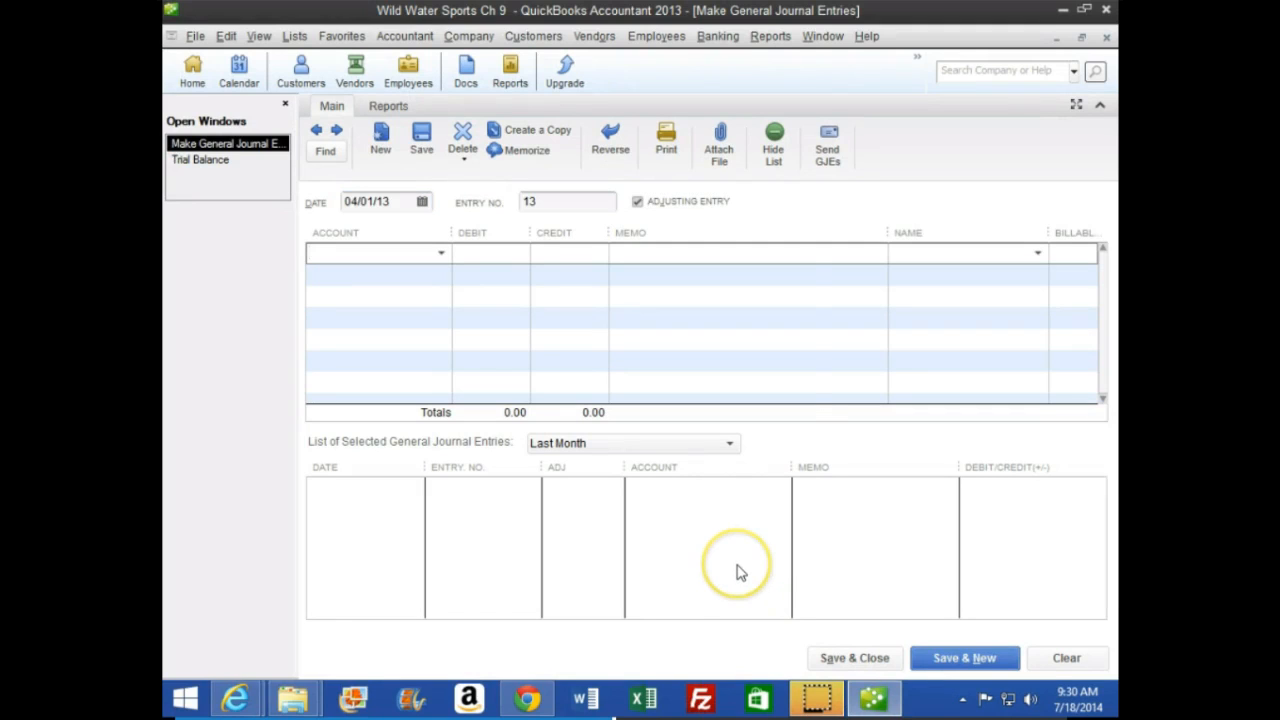
pyautogui.write('int')
pyautogui.press('Down')
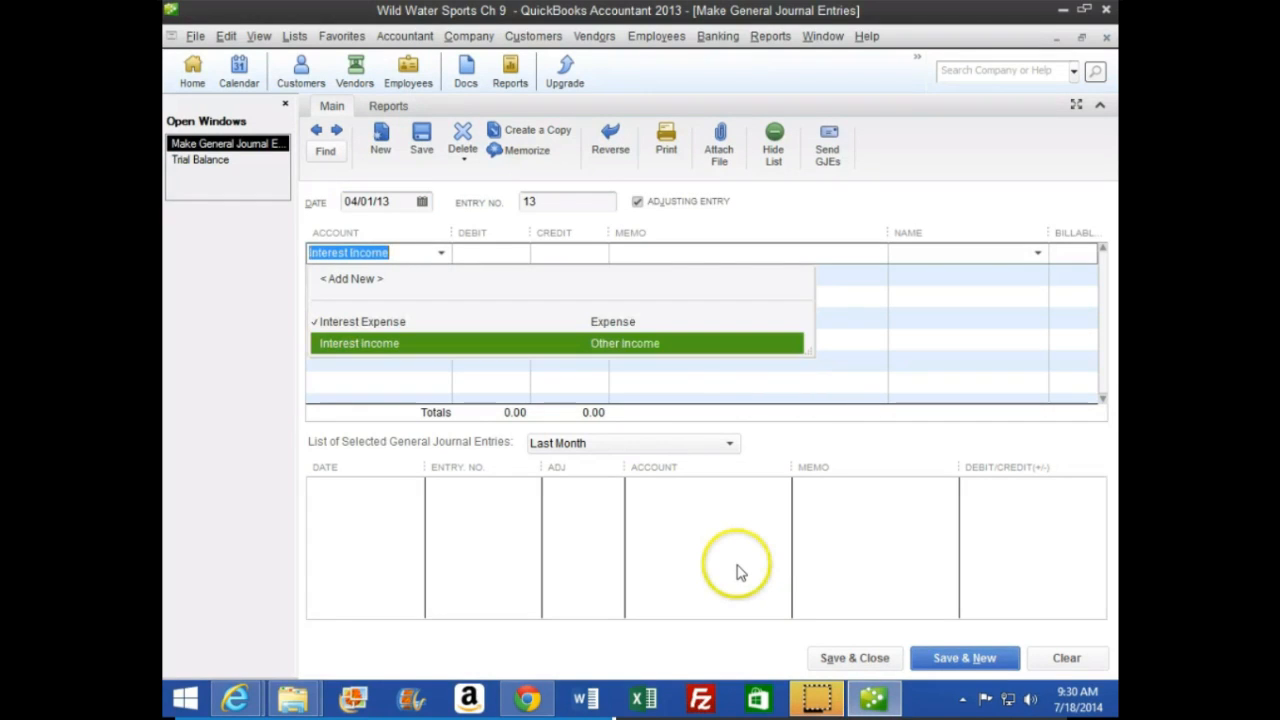
pyautogui.press('Tab')
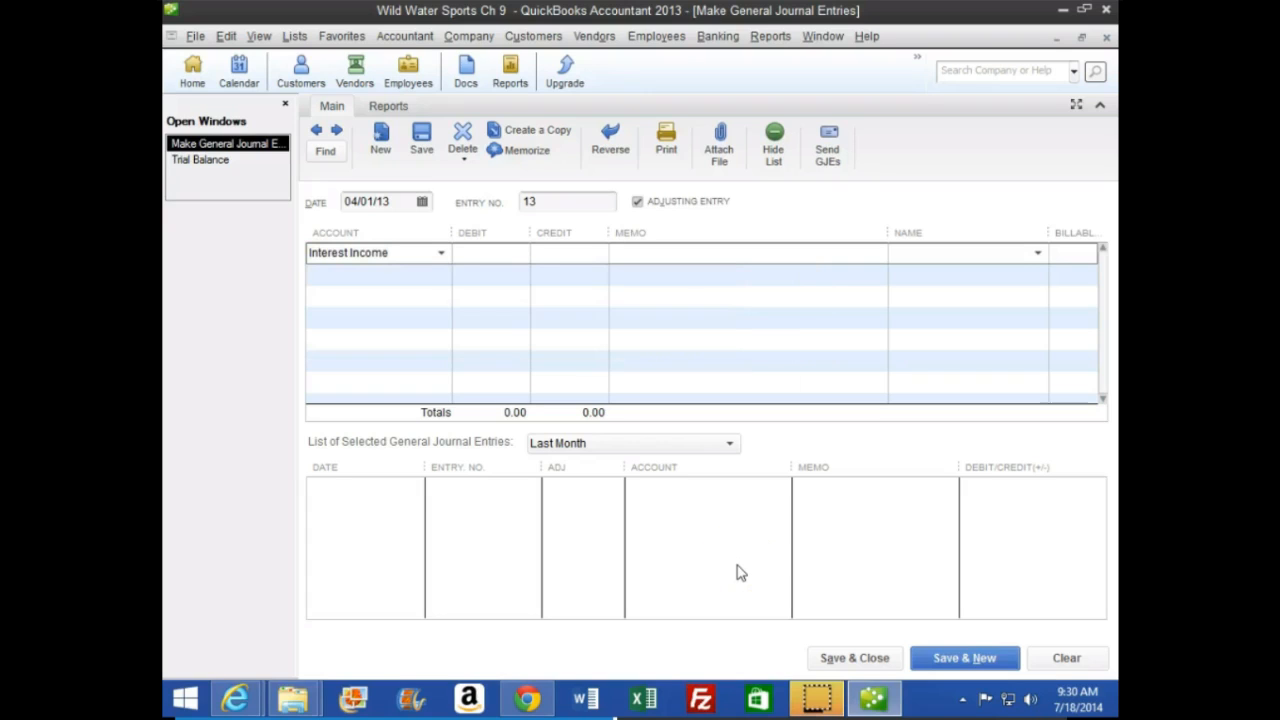
pyautogui.write('1,890.41')
pyautogui.press('Tab')
pyautogui.press('Tab')
pyautogui.press('Tab')
pyautogui.press('Tab')
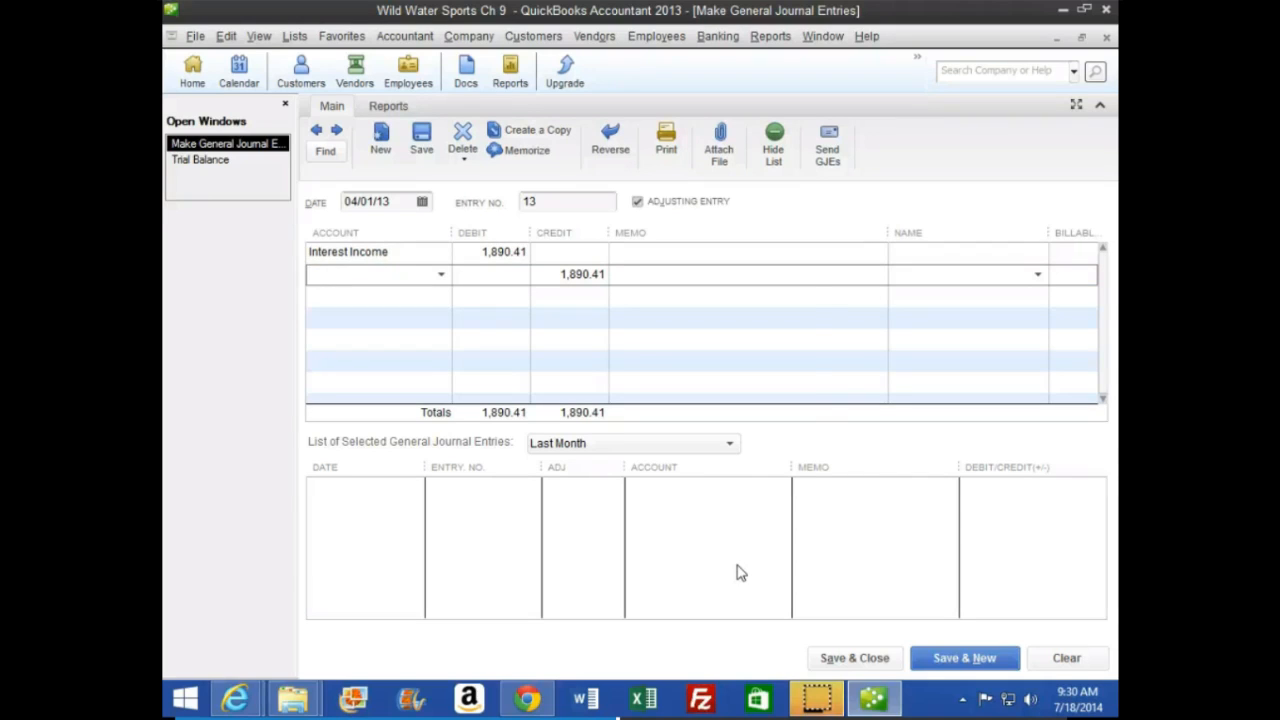
# Credit Short-Term Investments for 1,890.41 on the second line, and save the reversing entry
pyautogui.write('Sho')
pyautogui.press('Tab')
pyautogui.press('Tab')
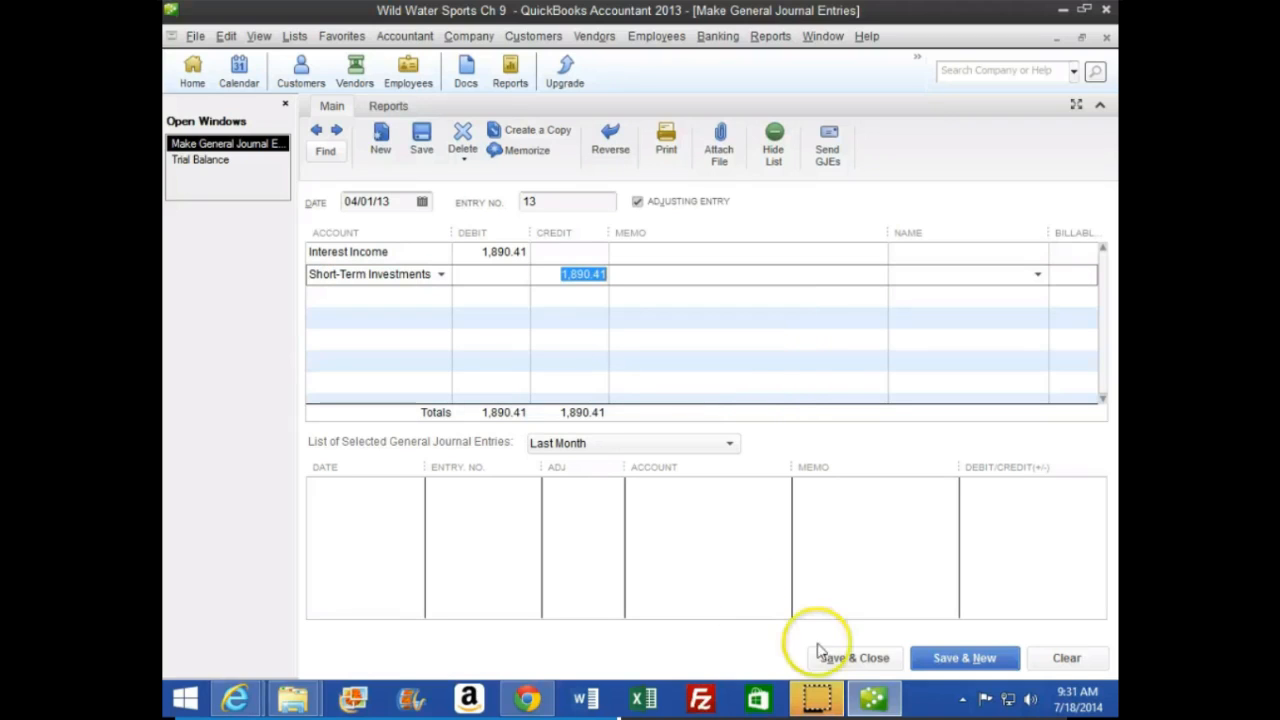
pyautogui.click(958, 658)
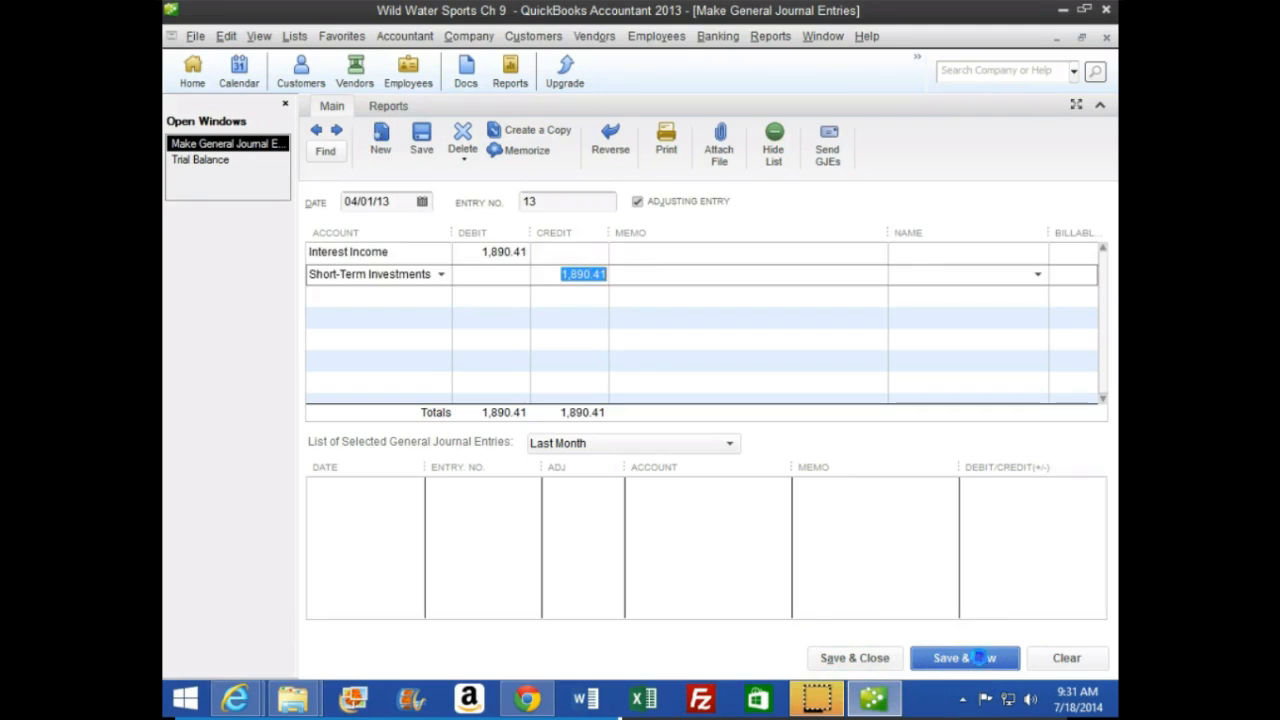
# Set the trial balance's end date to 04/01/13 and check the Short-Term Investments balance
pyautogui.click(212, 160)
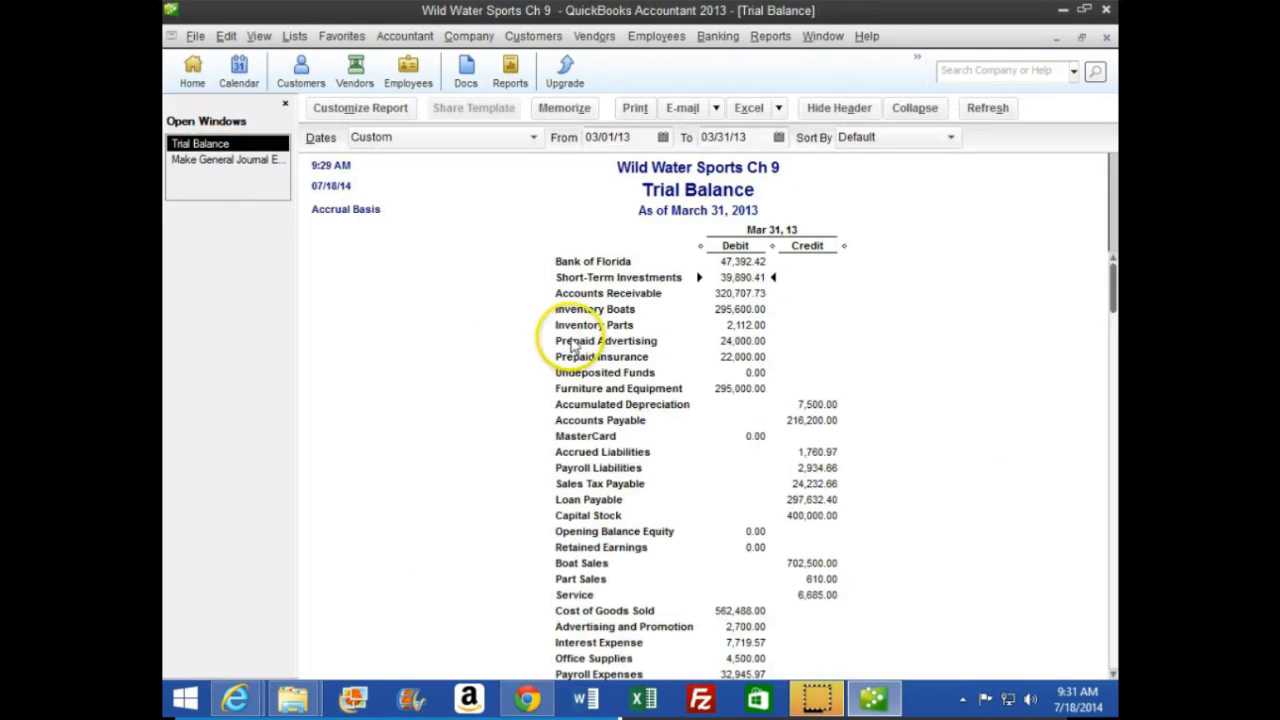
pyautogui.click(724, 137)
pyautogui.press('+')
pyautogui.press('Tab')
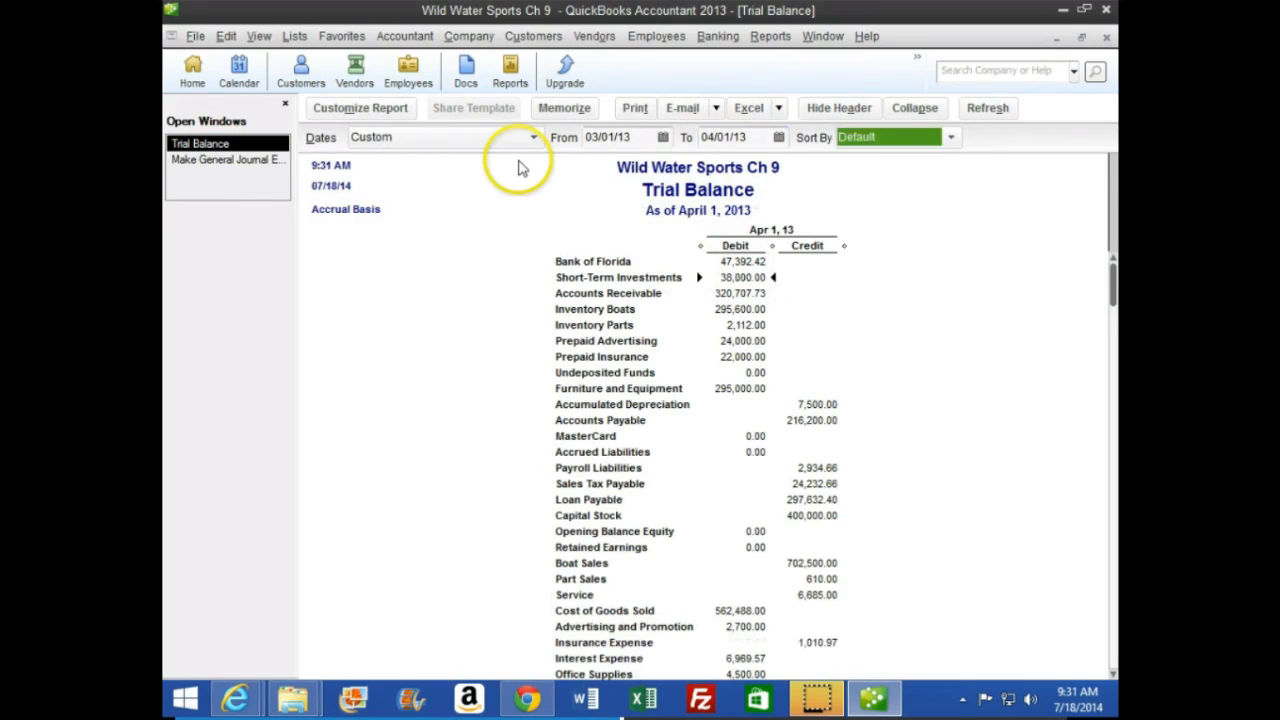
pyautogui.click(786, 341)
pyautogui.click(740, 270)
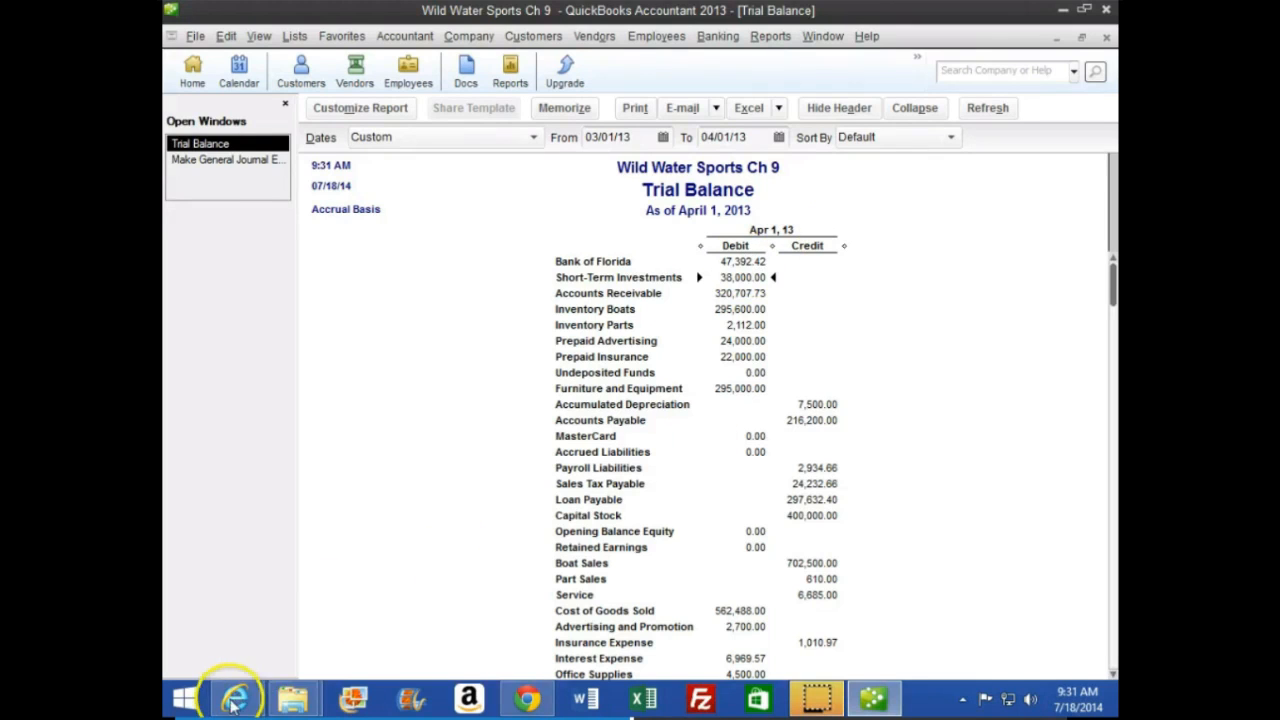
# Switch to the CourseSmart textbook and read the page 269 instructions on adjusting for March sales not invoiced until April
pyautogui.moveTo(232, 694)
pyautogui.click(468, 585)
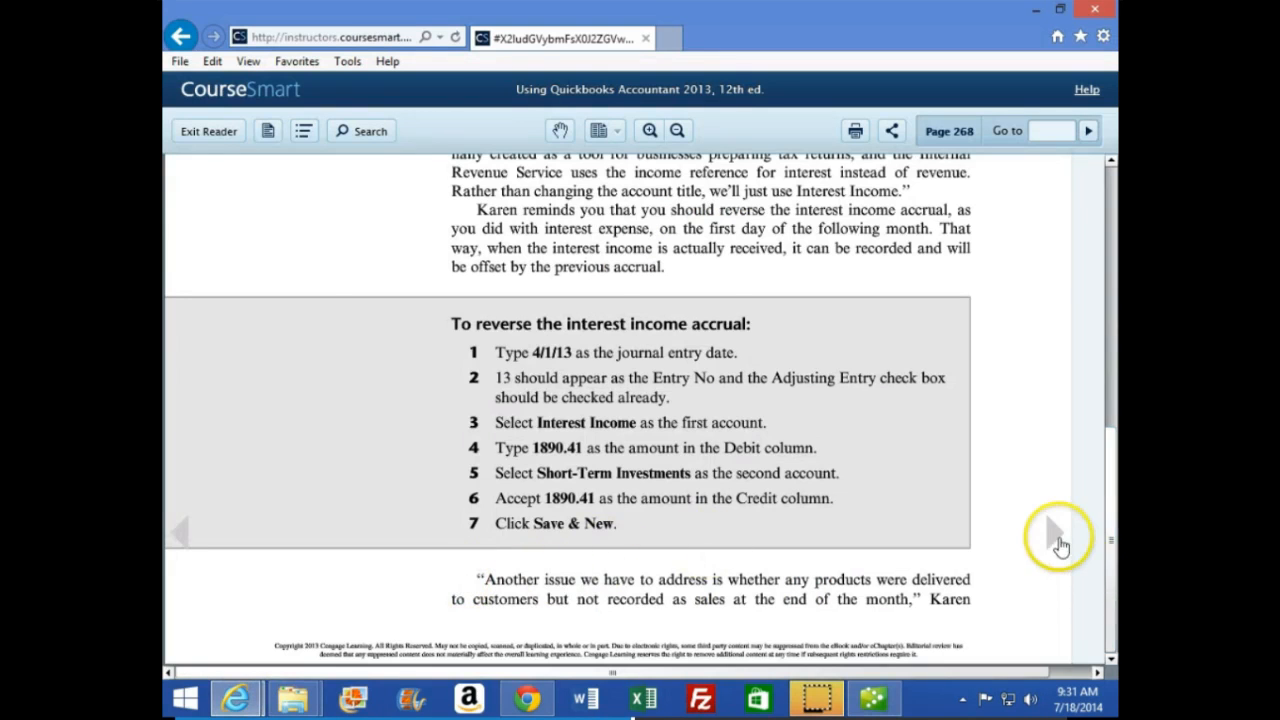
pyautogui.click(1055, 533)
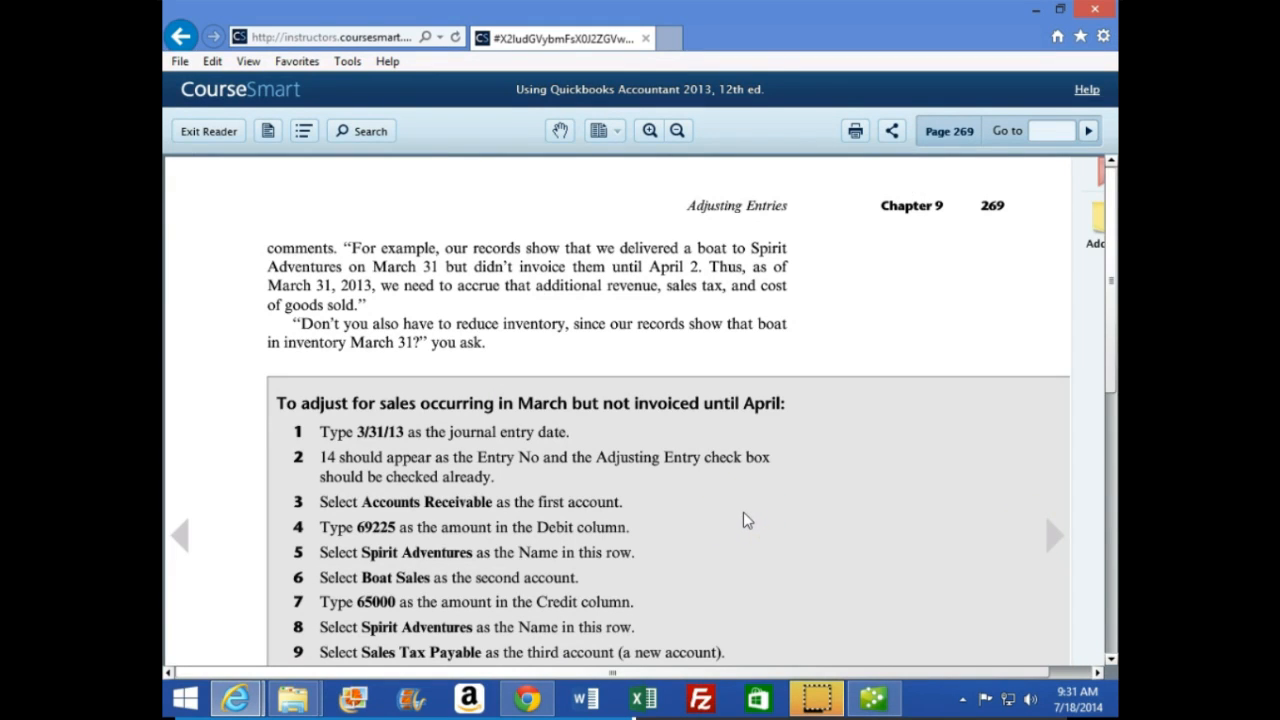
pyautogui.scroll(-2, 743, 520)
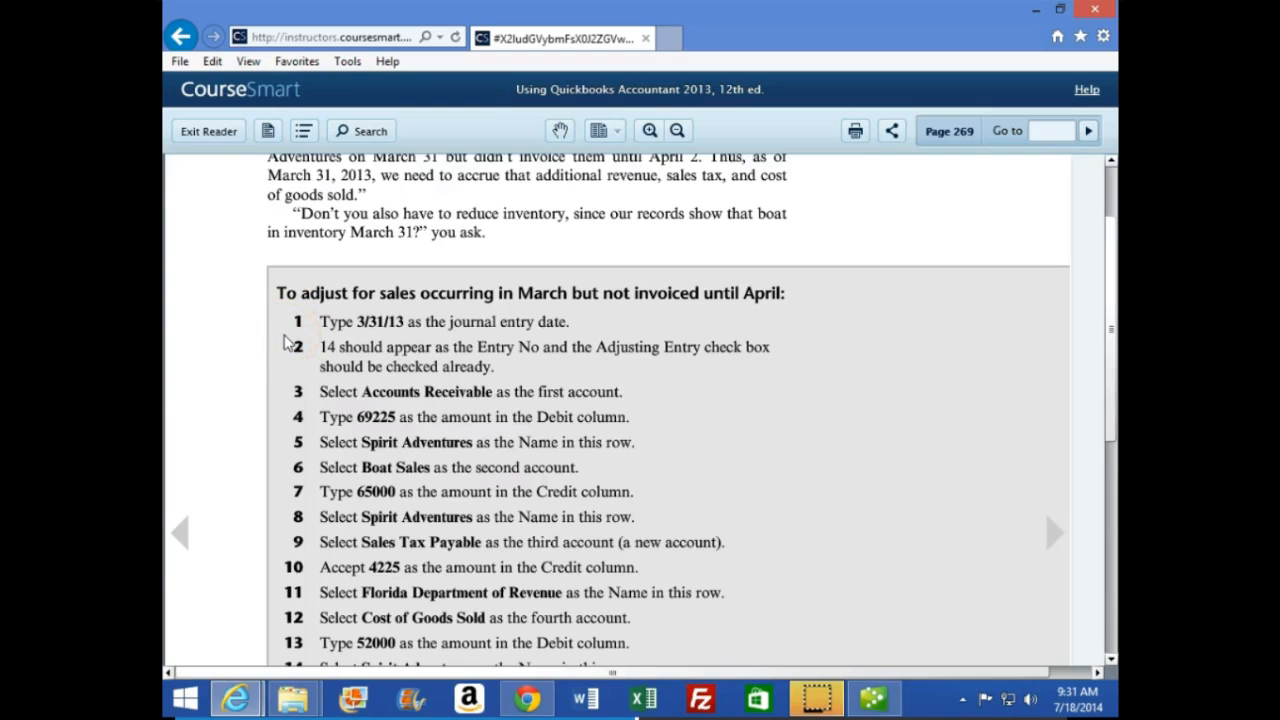
pyautogui.scroll(-1, 287, 345)
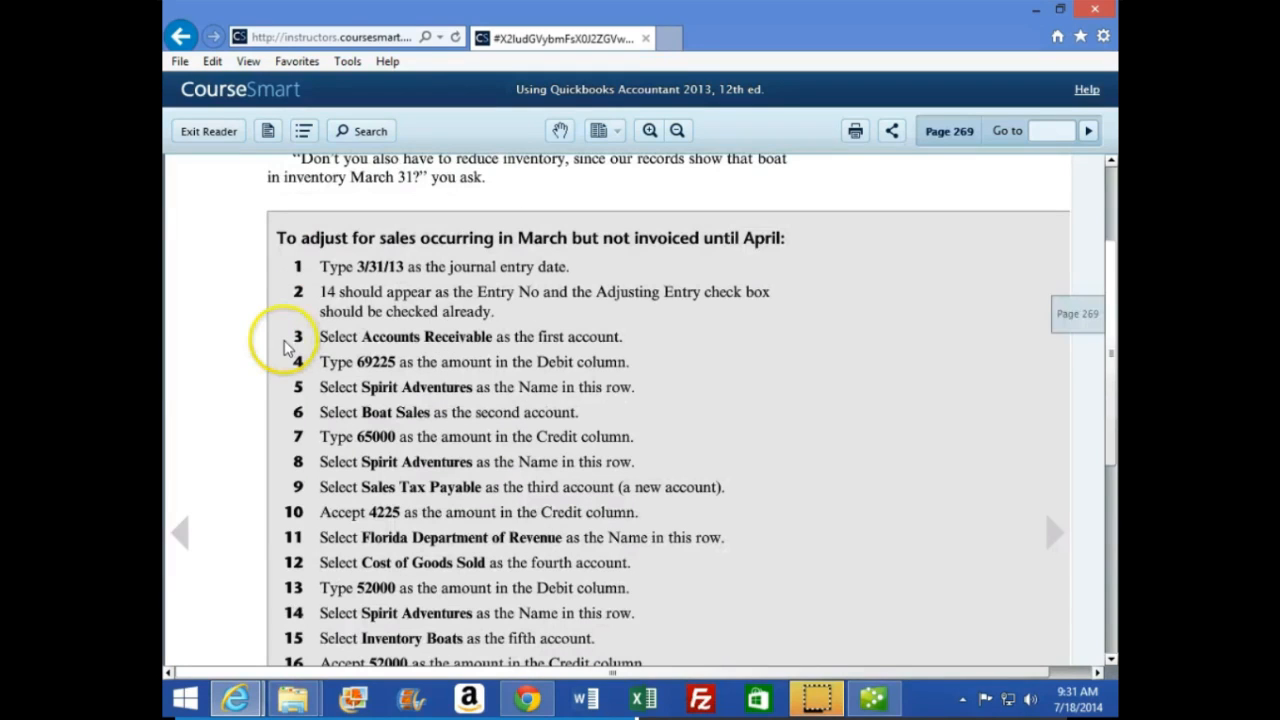
# Switch back to QuickBooks and set the trial balance's end date to 03/31/13
pyautogui.click(880, 697)
pyautogui.click(723, 137)
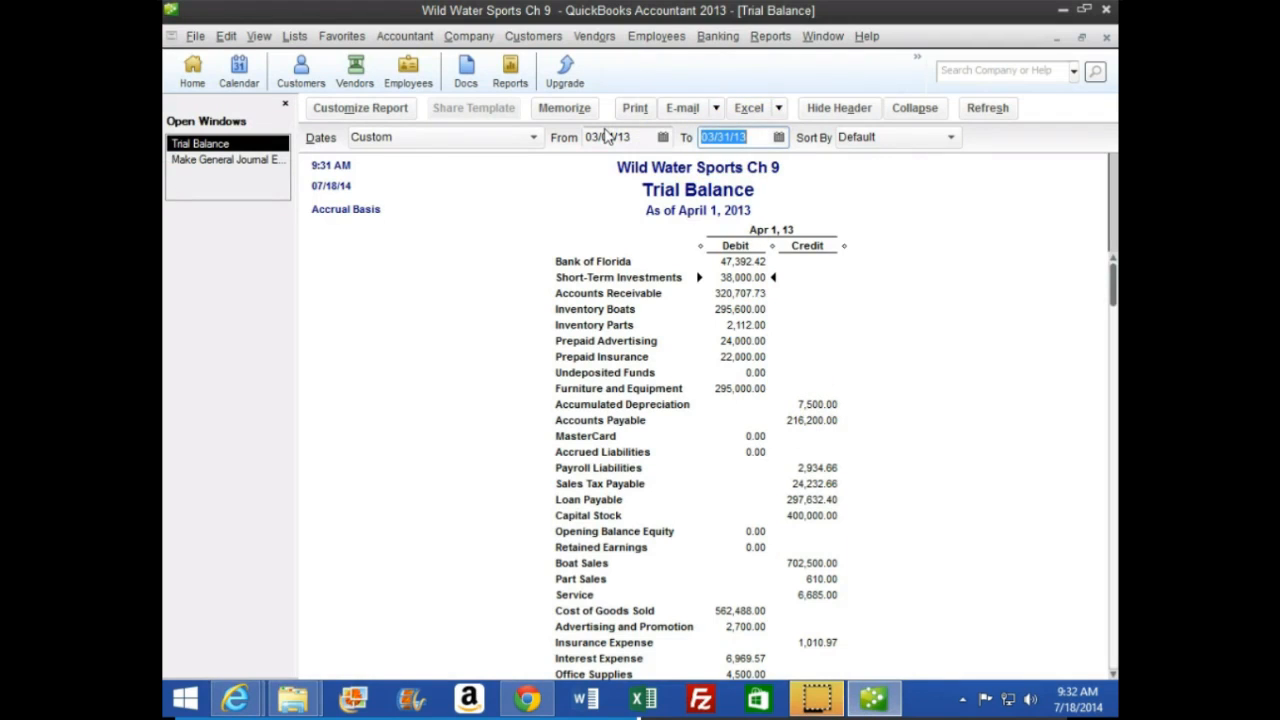
pyautogui.press('Tab')
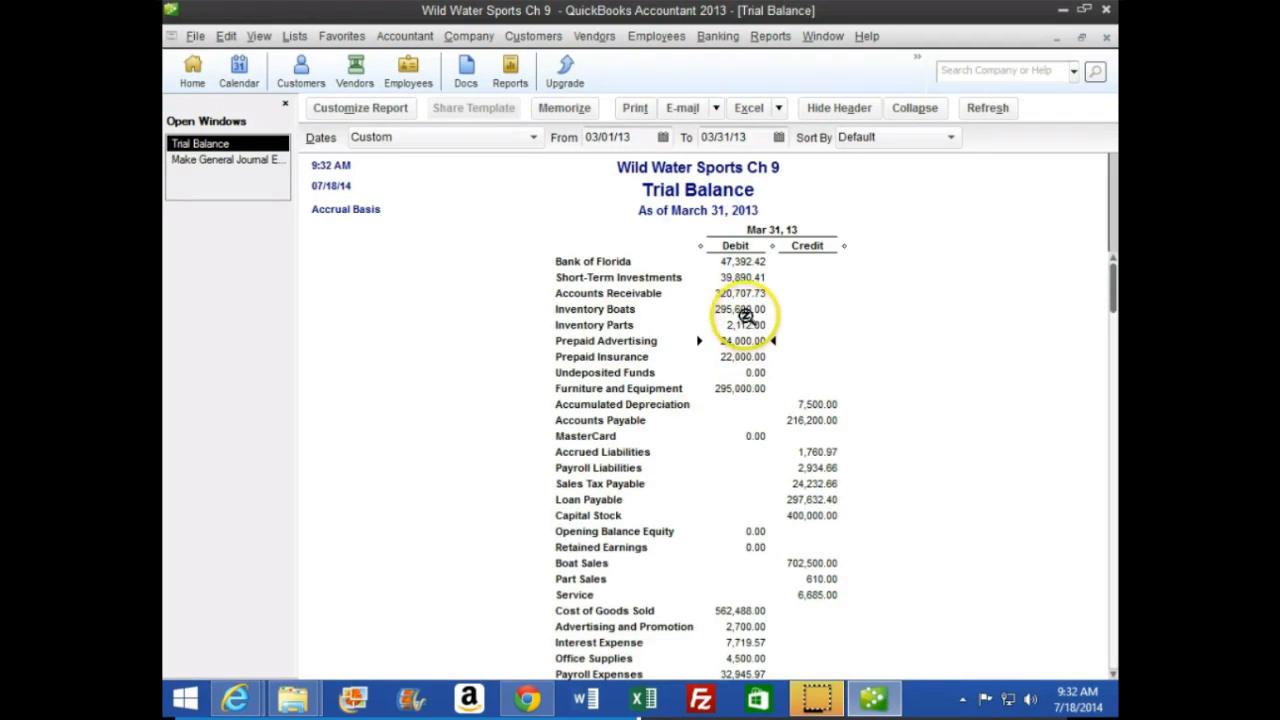
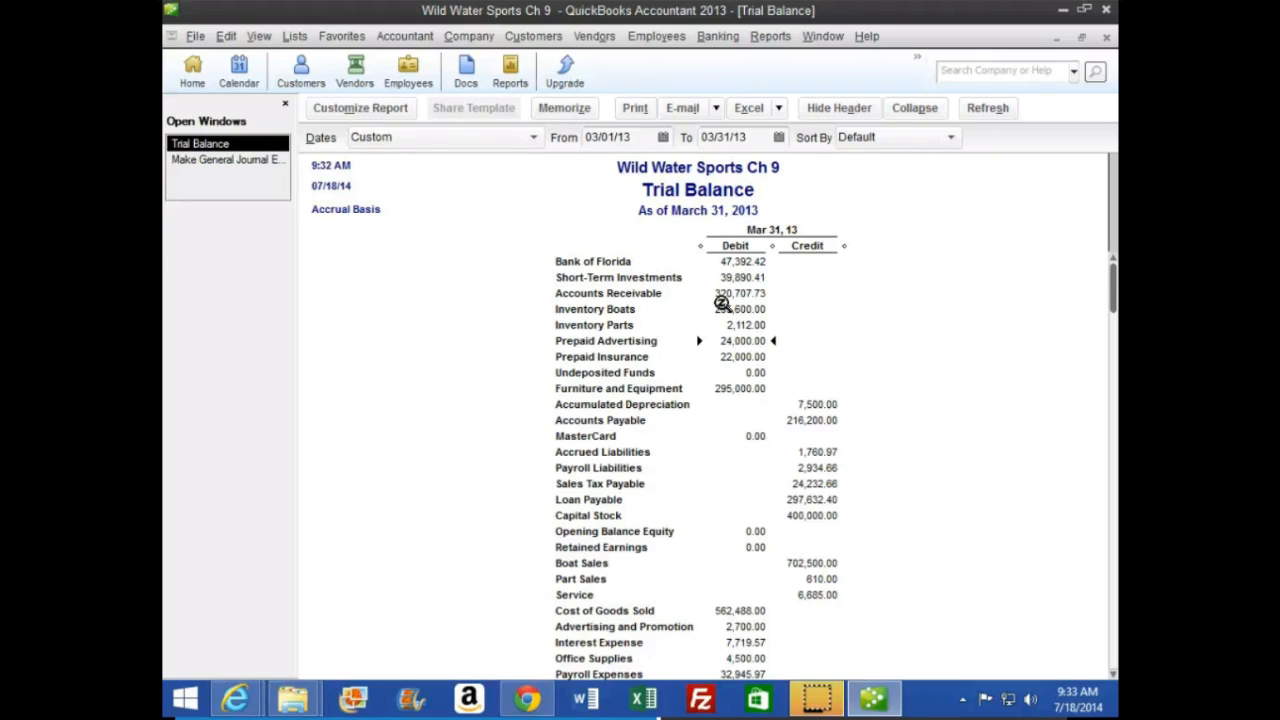
# Open the general journal entry window, switch to the CourseSmart textbook, and read page 269's steps for adjusting uninvoiced March sales
pyautogui.click(215, 160)
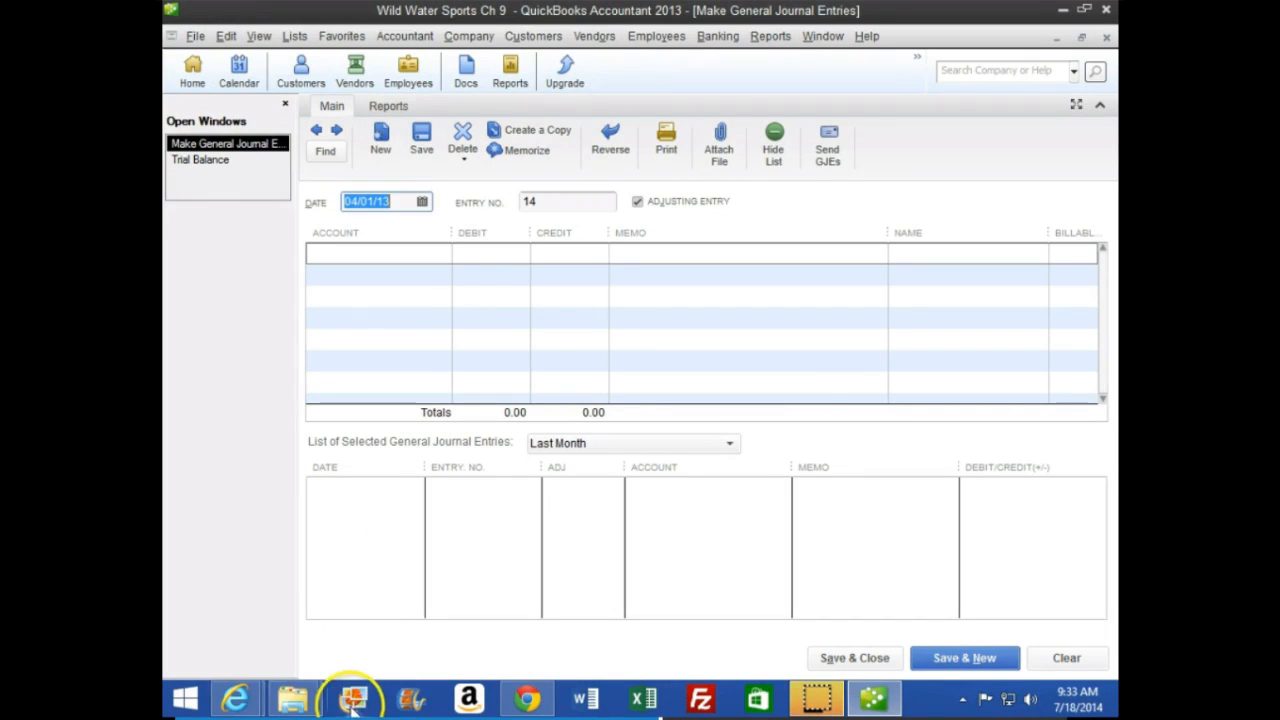
pyautogui.click(524, 698)
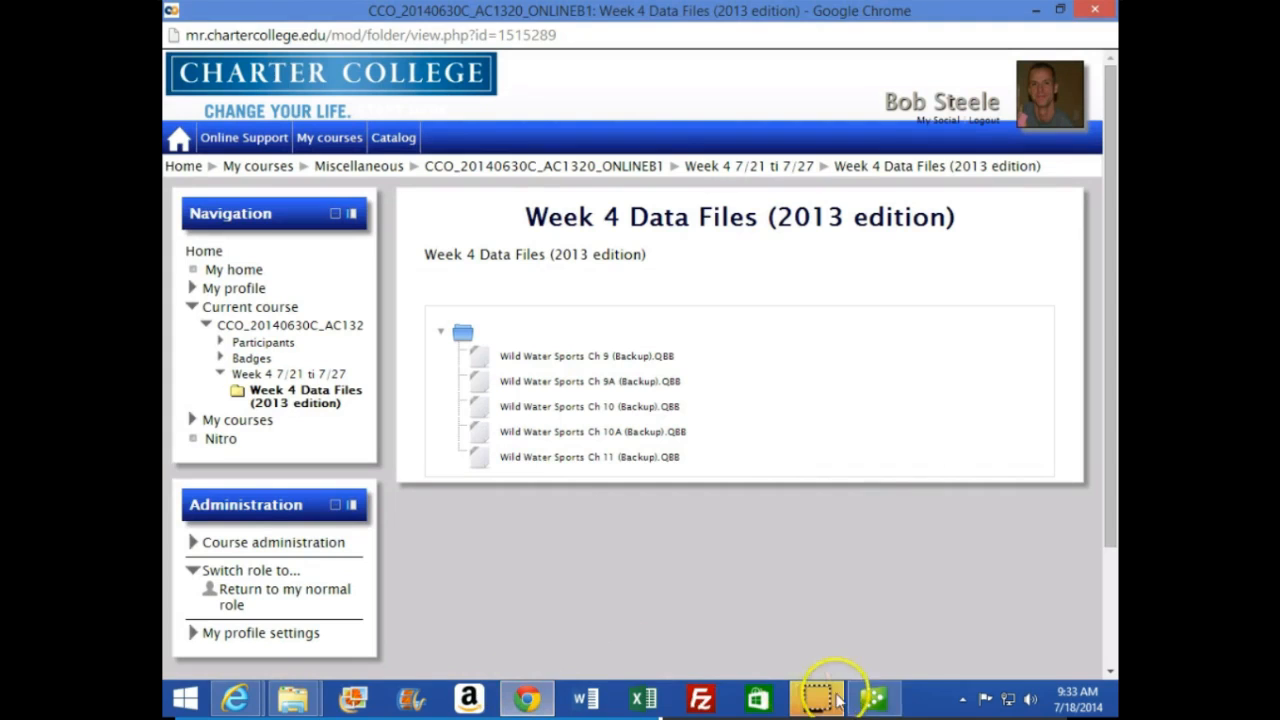
pyautogui.click(308, 706)
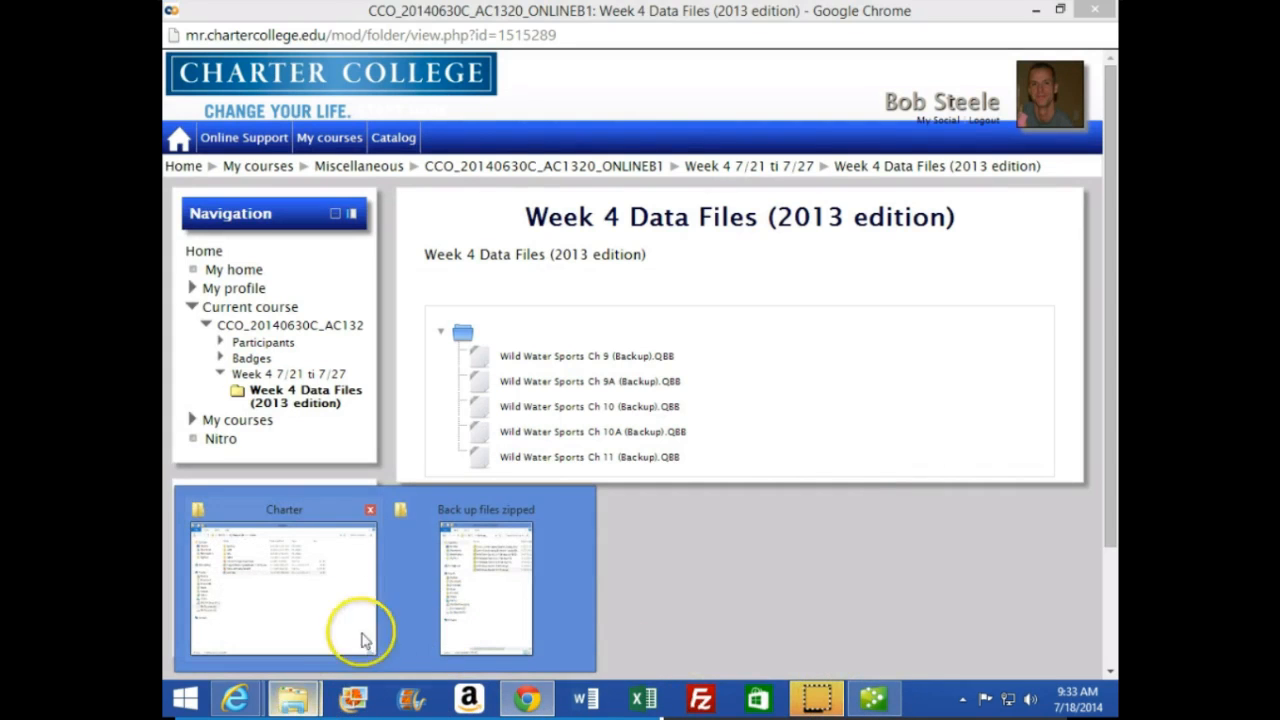
pyautogui.moveTo(229, 703)
pyautogui.click(450, 590)
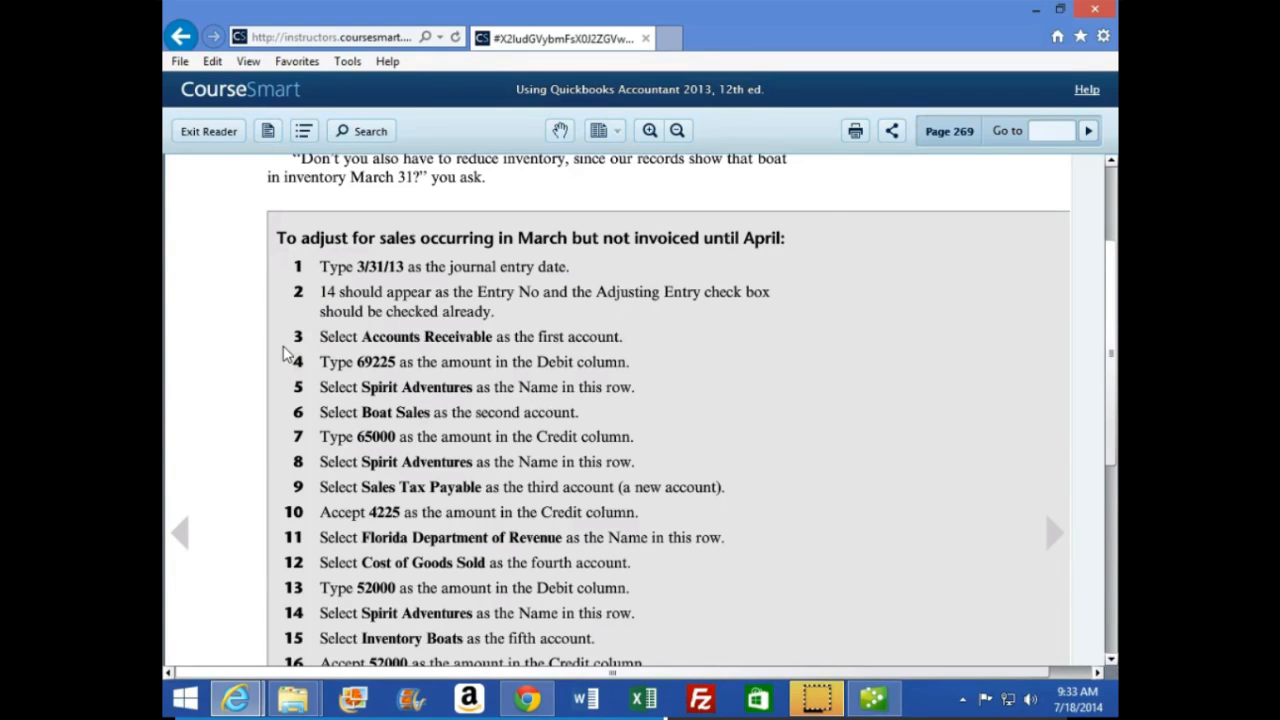
pyautogui.scroll(-1, 284, 353)
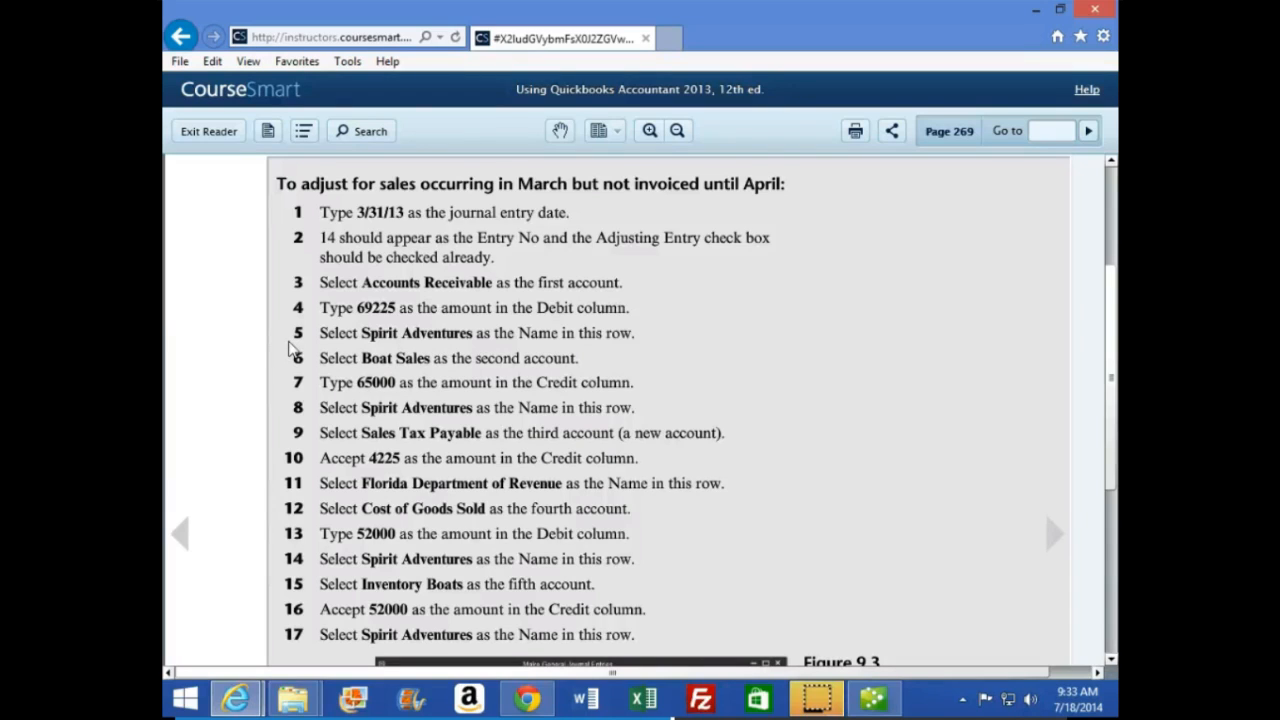
pyautogui.click(293, 356)
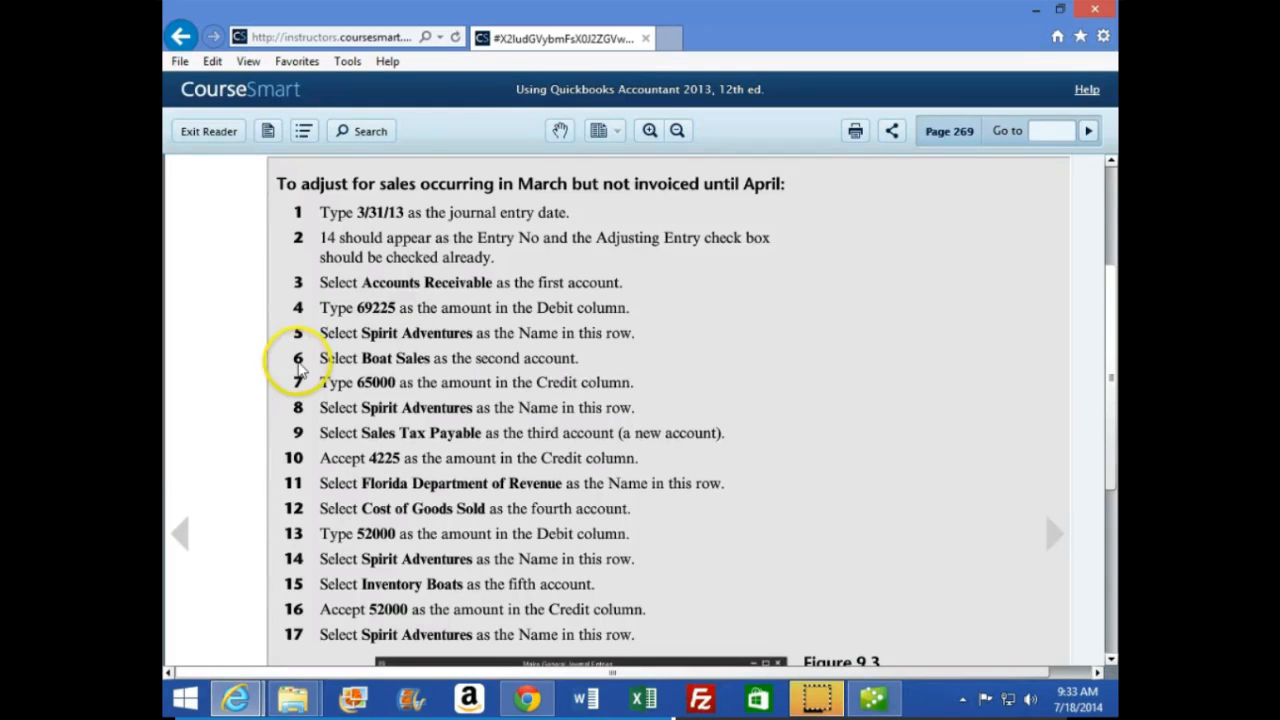
pyautogui.click(301, 368)
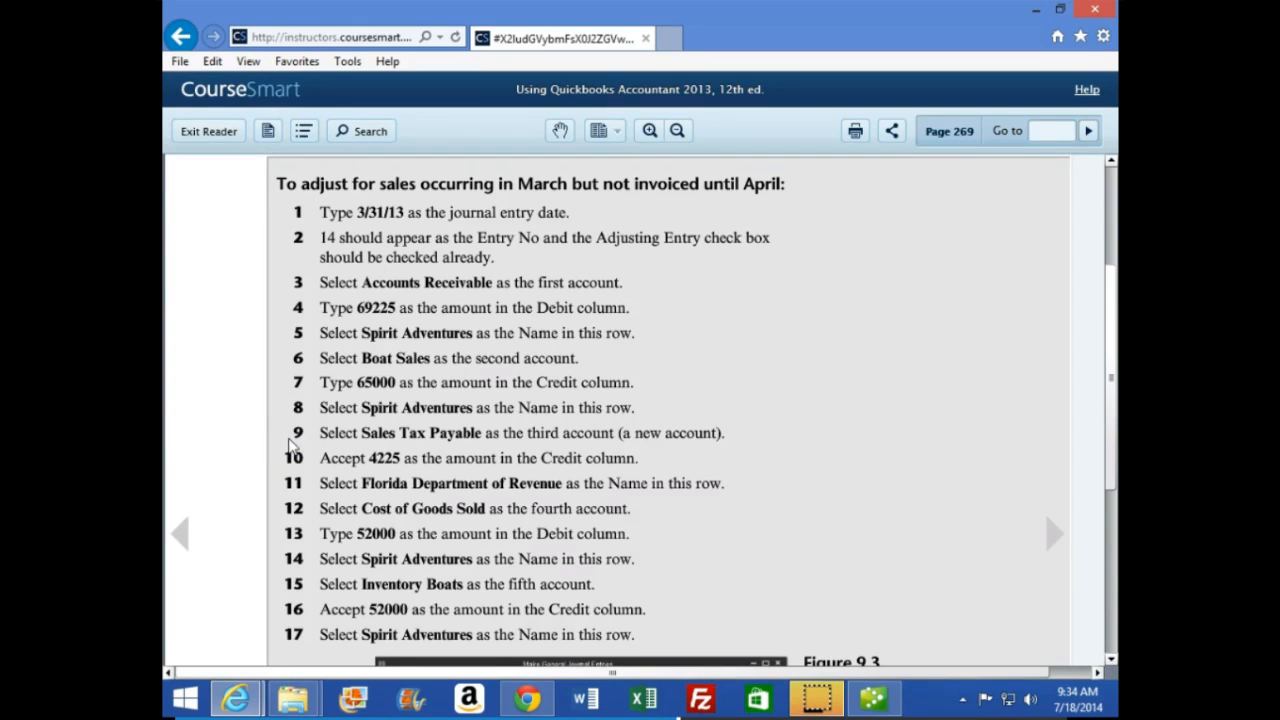
pyautogui.click(292, 476)
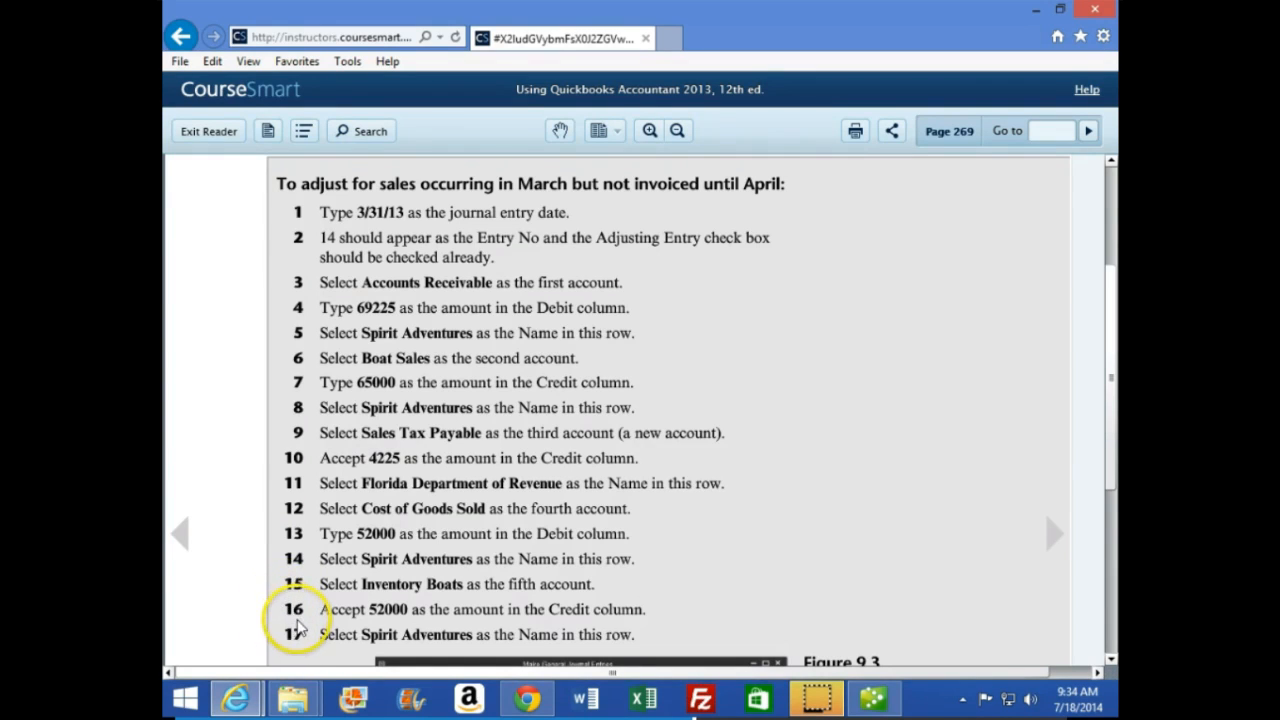
# Switch back to QuickBooks and date adjusting journal entry 14 as 03/31/13
pyautogui.click(873, 703)
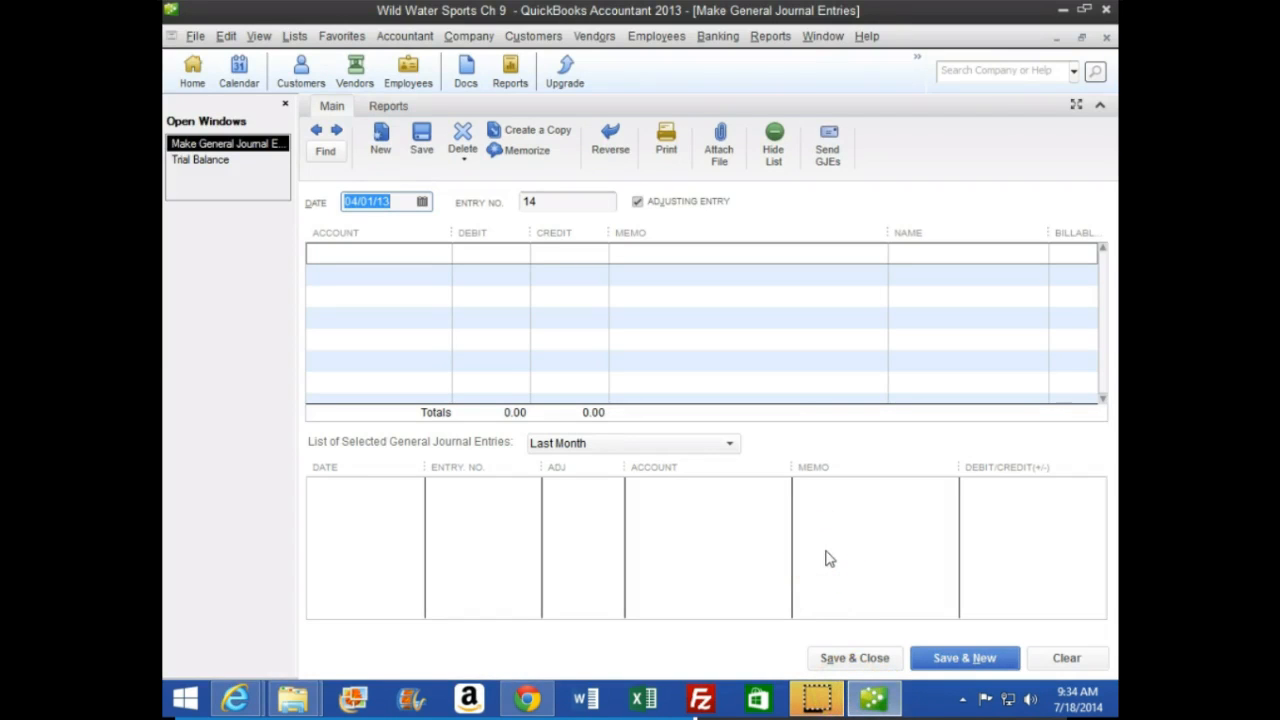
pyautogui.press('-')
pyautogui.press('-')
pyautogui.press('Tab')
pyautogui.press('Tab')
pyautogui.press('Tab')
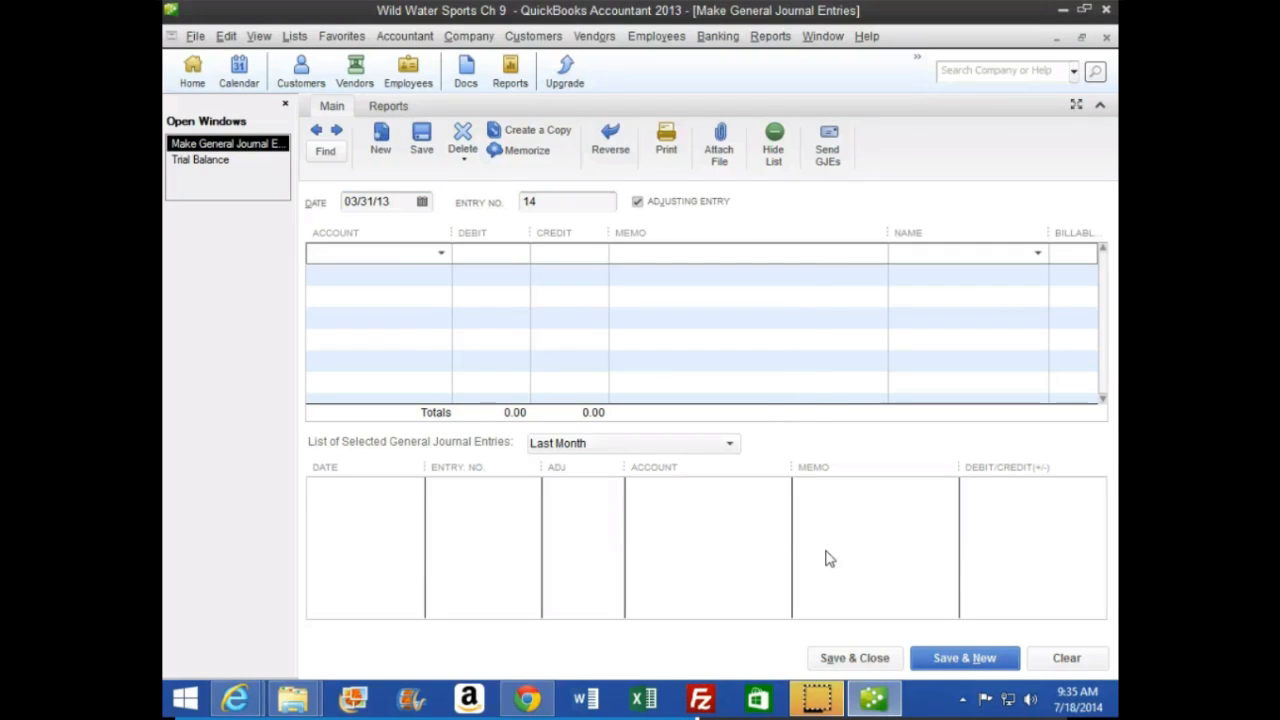
# Debit Accounts Receivable for 69,225 on the first line, with Spirit Adventures as the name
pyautogui.write('Ac')
pyautogui.press('Up')
pyautogui.press('Up')
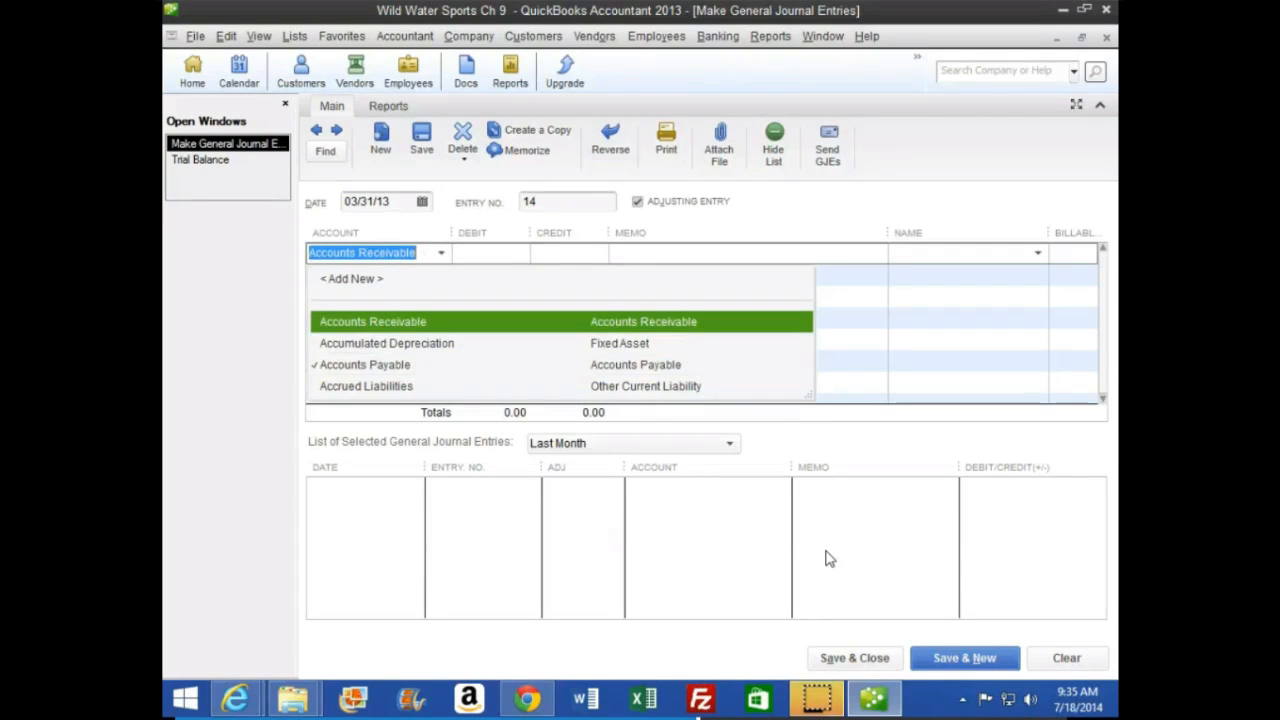
pyautogui.press('Tab')
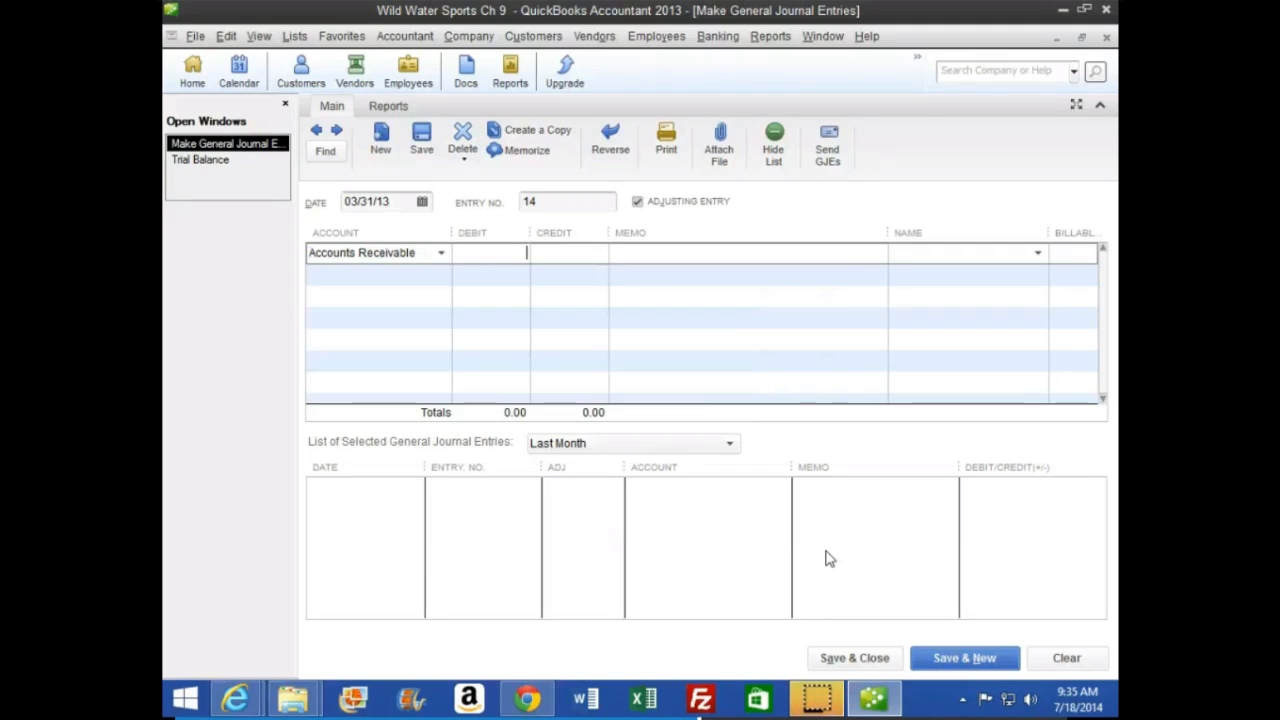
pyautogui.write('69225')
pyautogui.press('Tab')
pyautogui.press('Tab')
pyautogui.press('Tab')
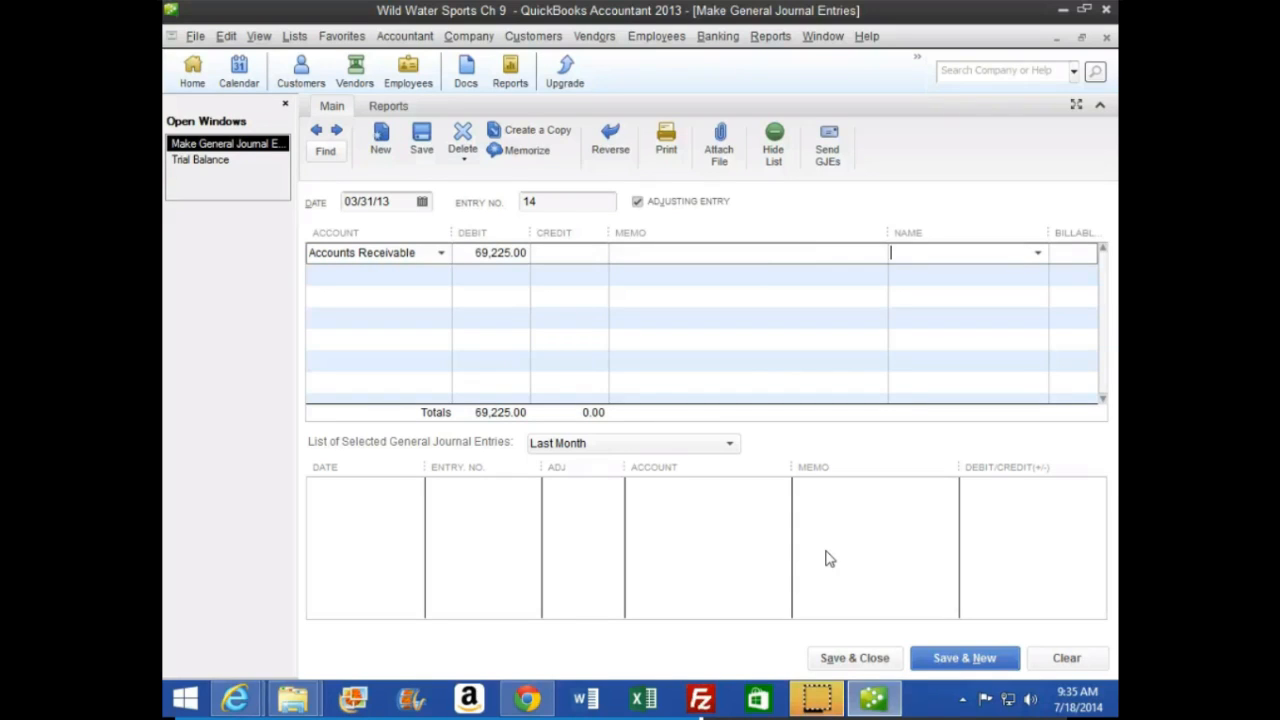
pyautogui.write('Spirit Adventures')
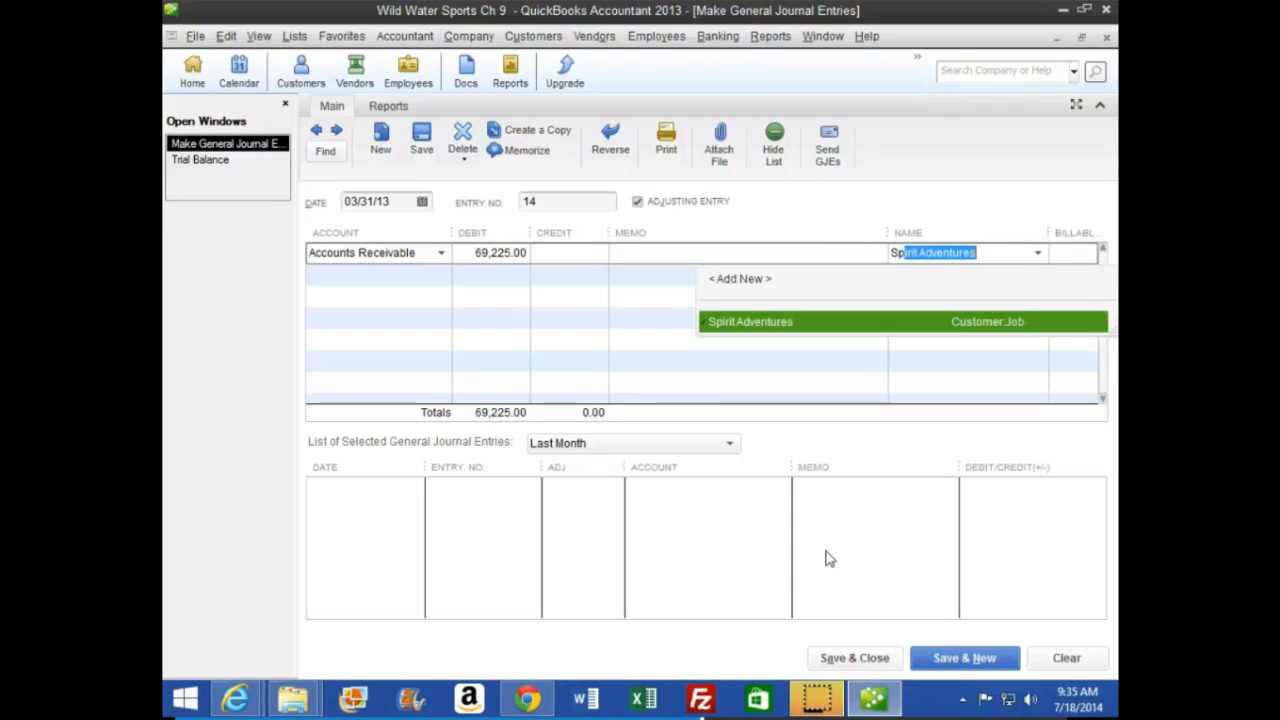
pyautogui.press('Tab')
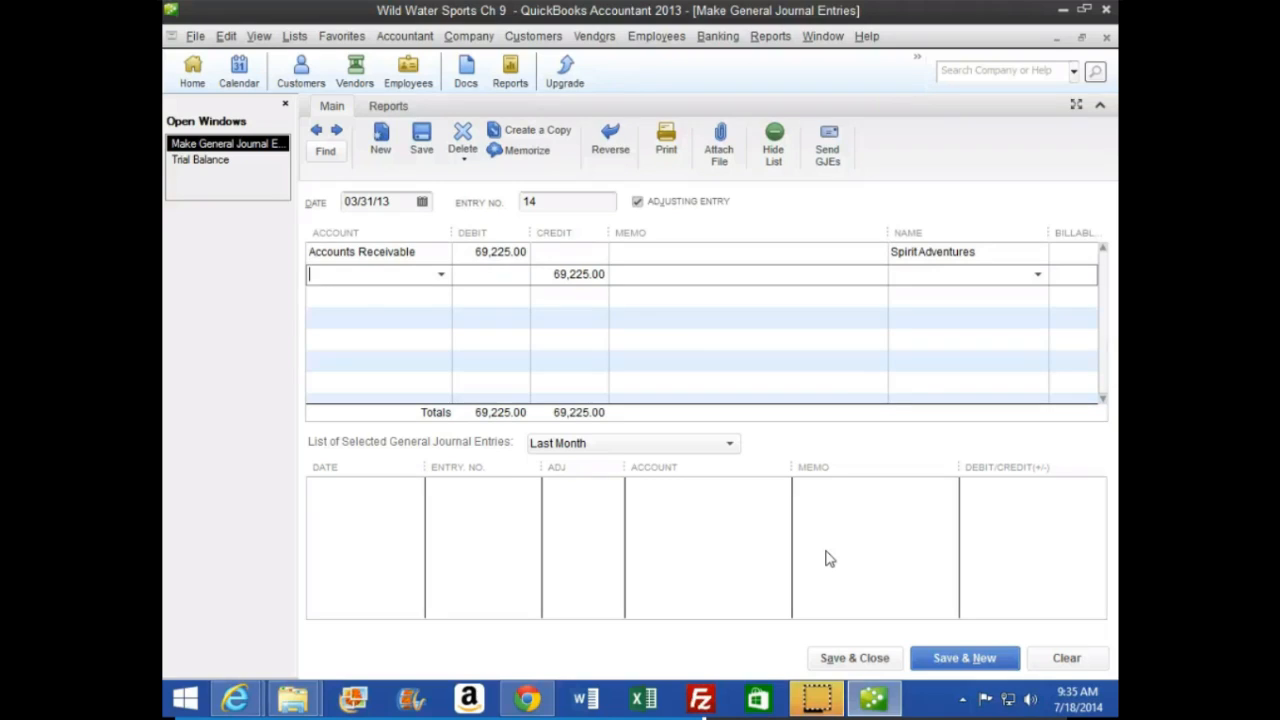
# Credit Boat Sales for 65,000 on the second line, with Spirit Adventures as the name
pyautogui.write('Boat Sales')
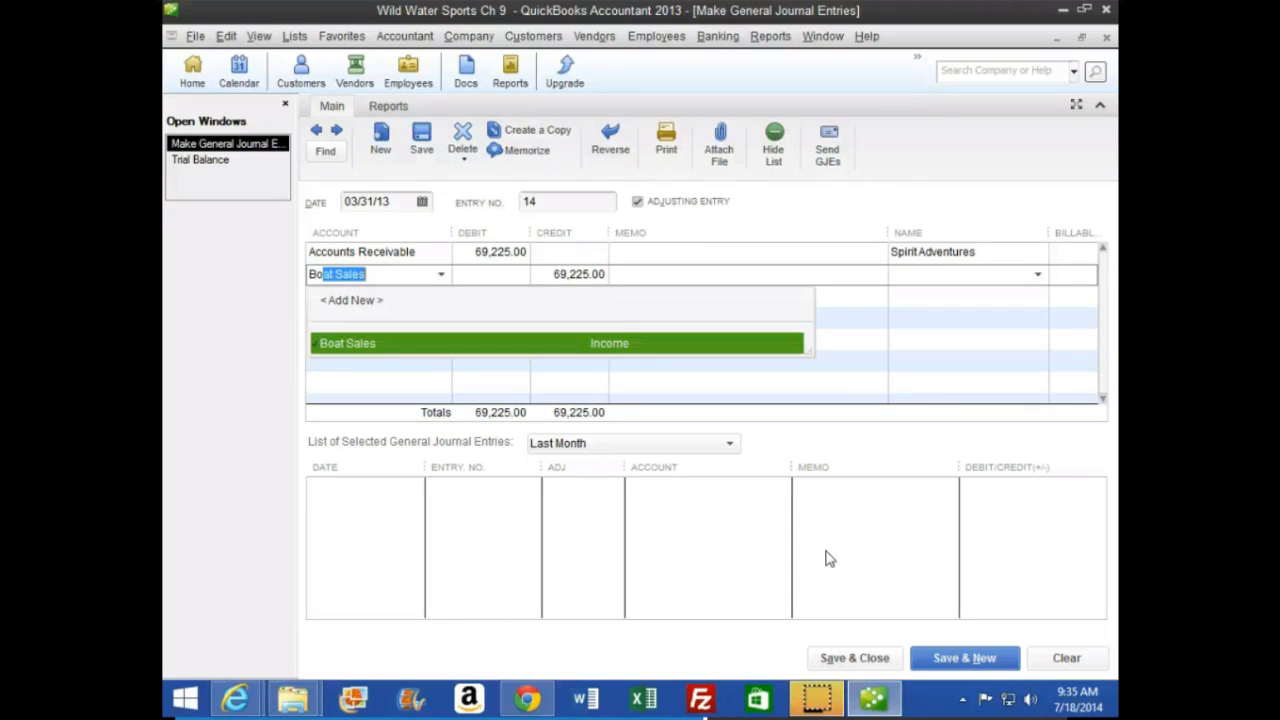
pyautogui.press('Tab')
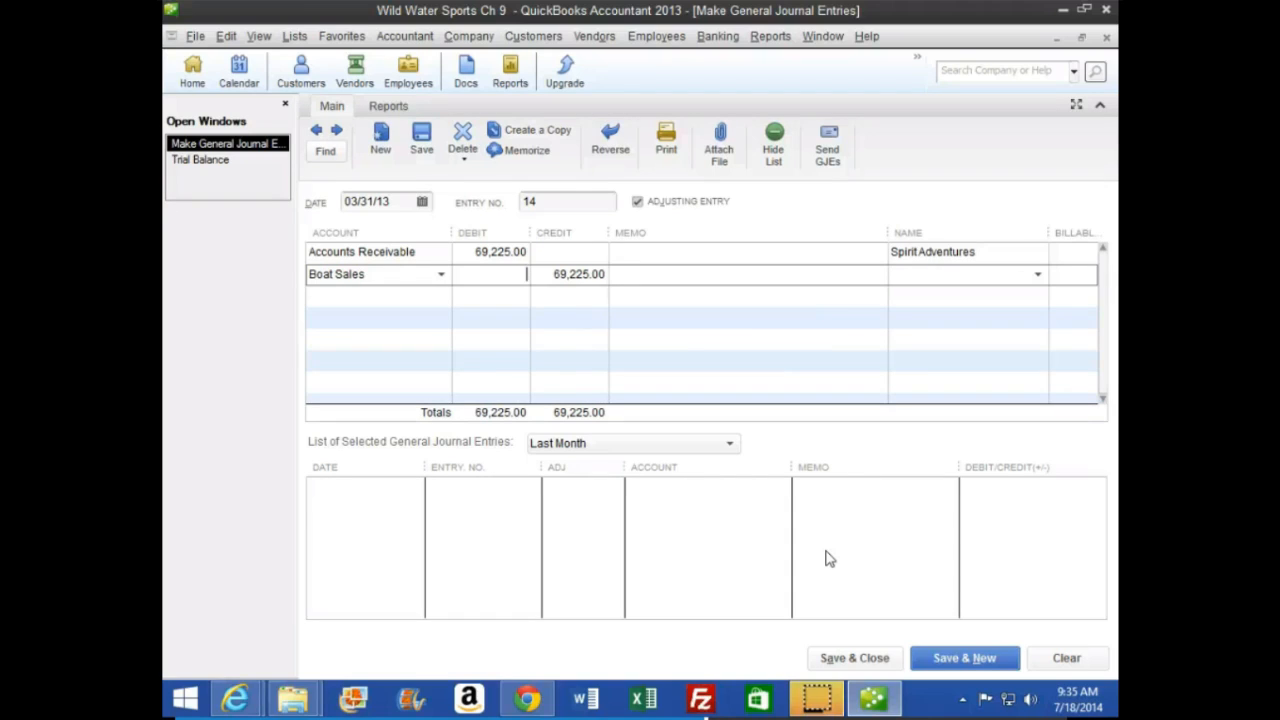
pyautogui.press('Tab')
pyautogui.write('65000')
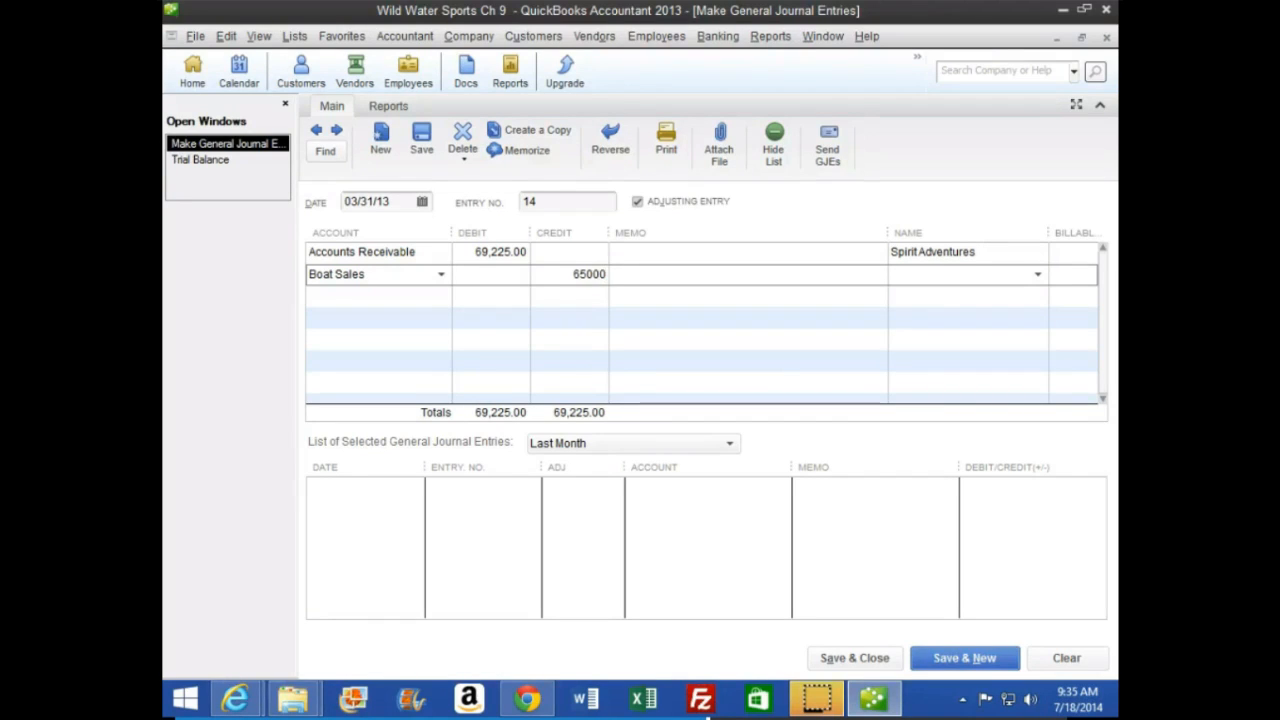
pyautogui.press('Tab')
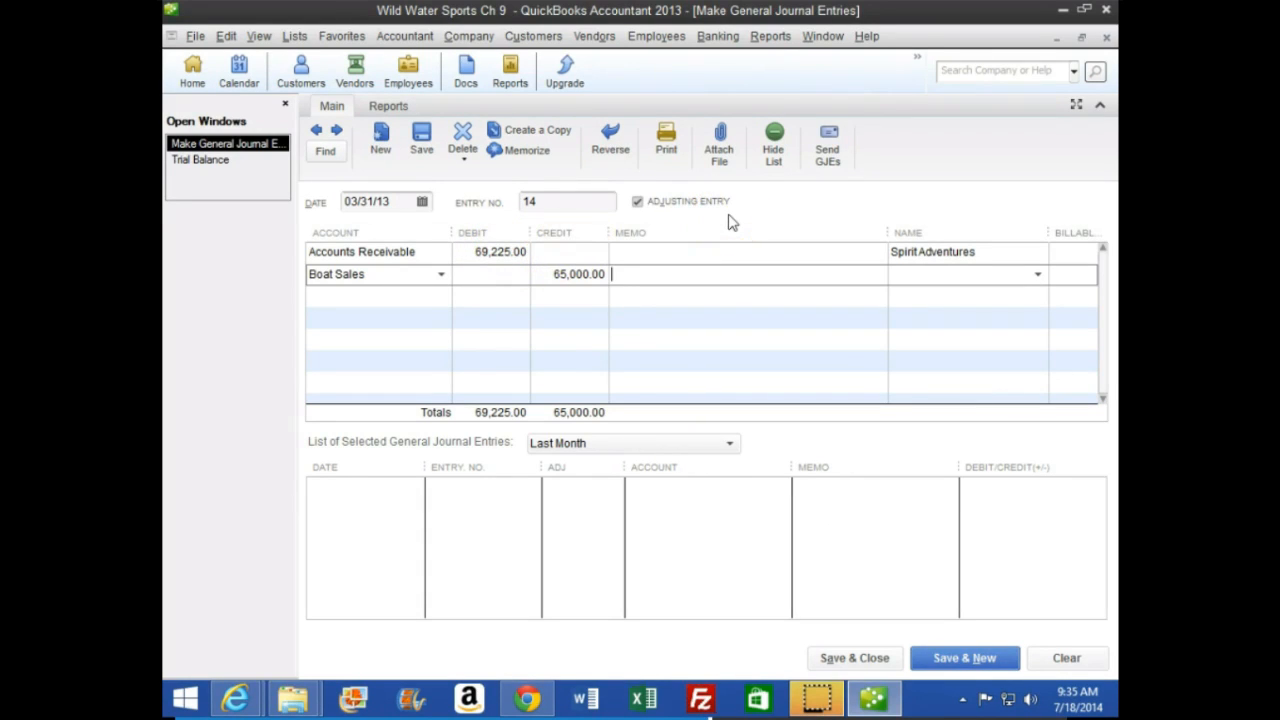
pyautogui.press('Tab')
pyautogui.write('Sp')
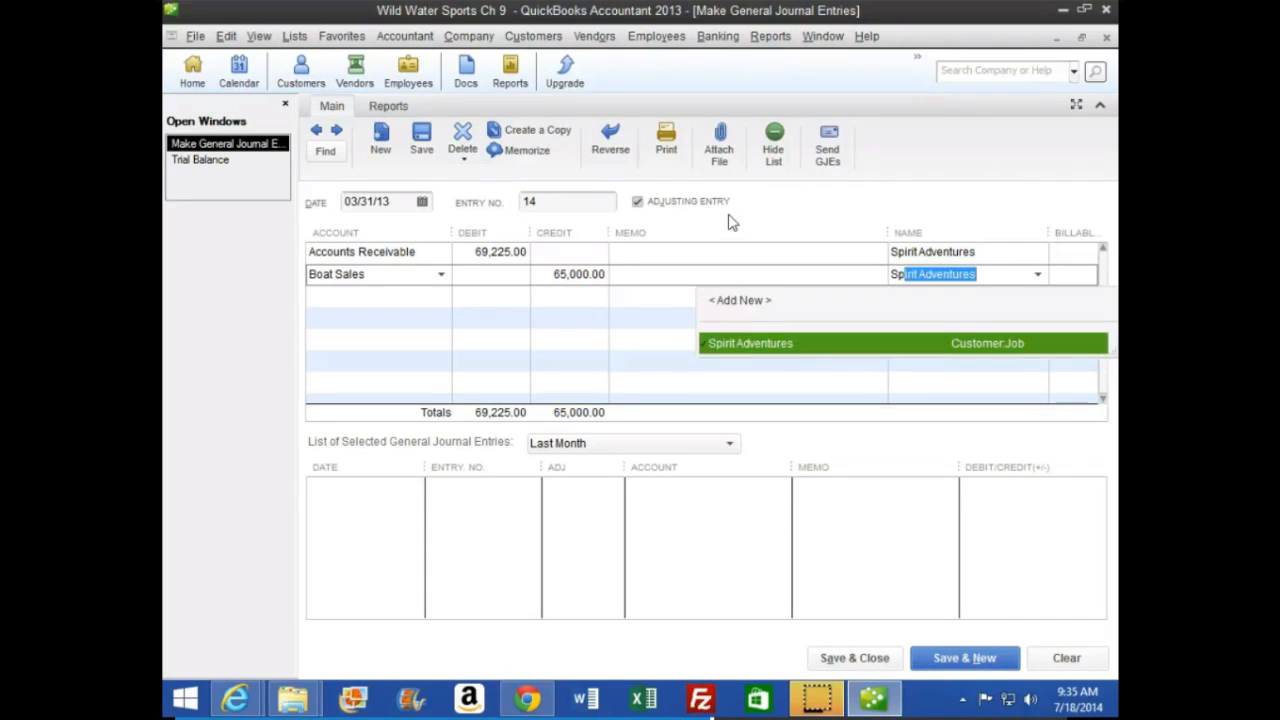
pyautogui.press('Tab')
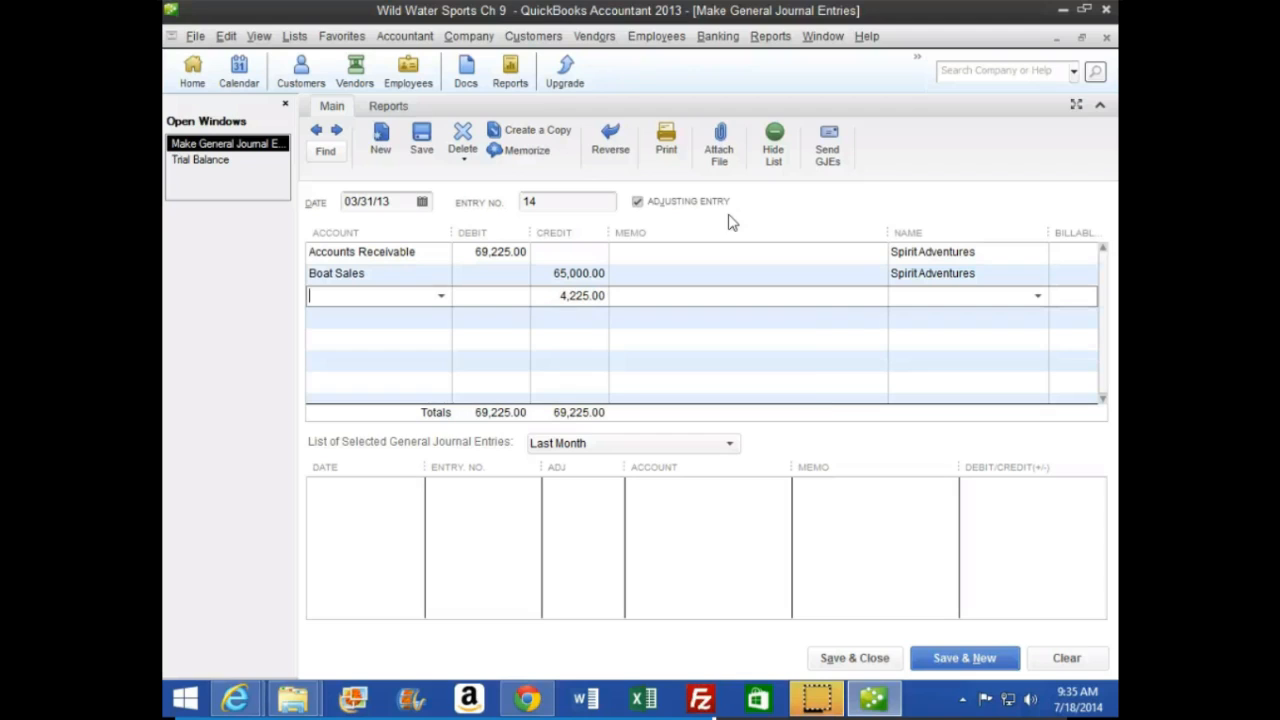
# Credit Sales Tax Payable for 4,225 on the third line, with Florida Department of Revenue as the name
pyautogui.write('Sales Discounts')
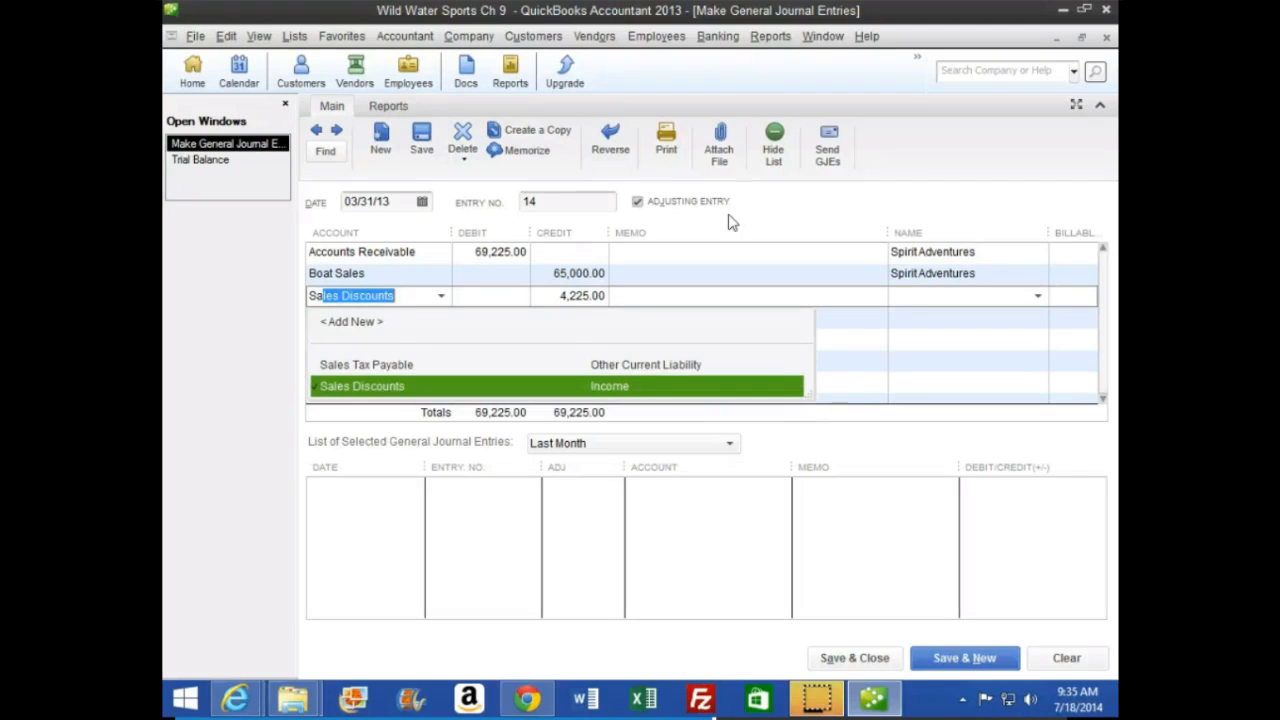
pyautogui.press('Up')
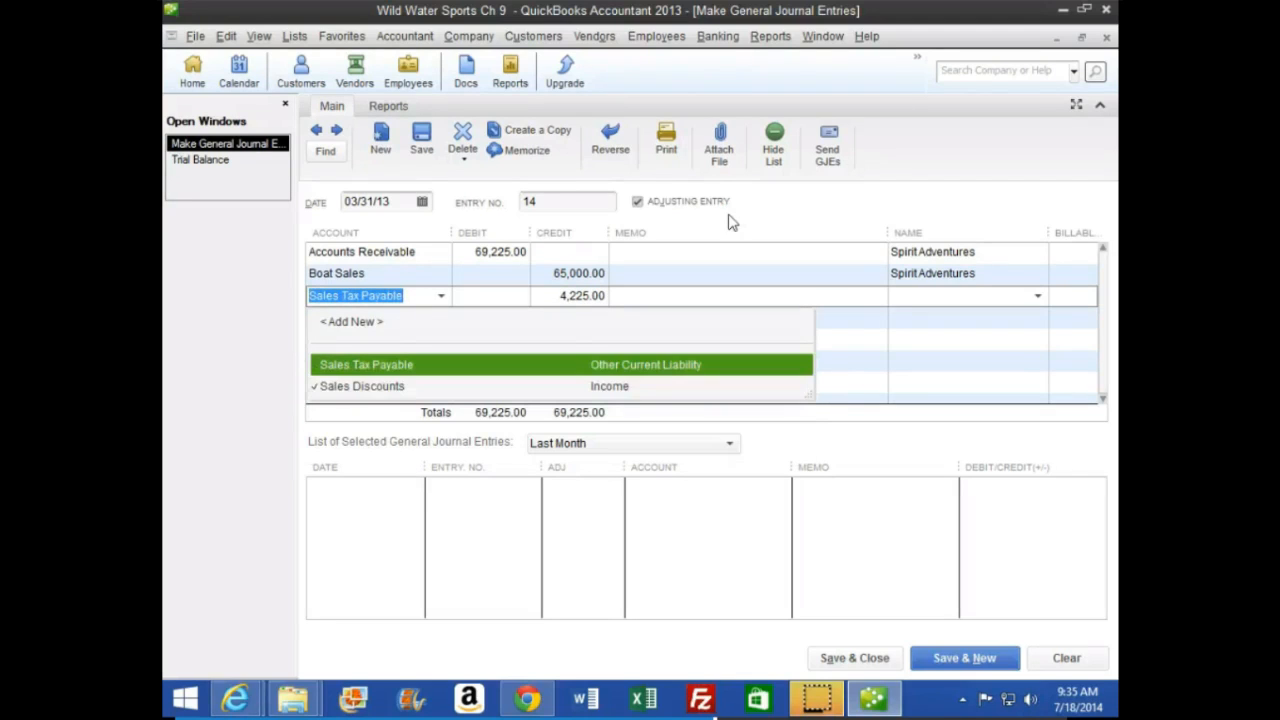
pyautogui.press('Tab')
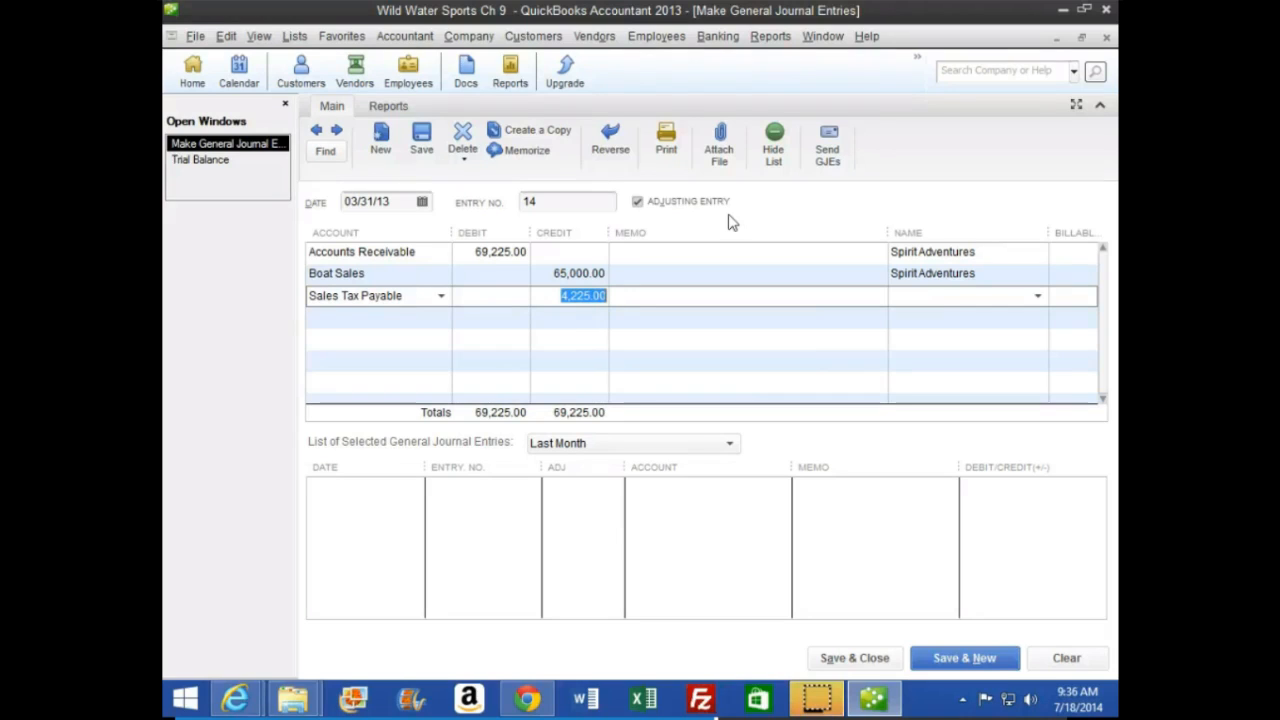
pyautogui.press('Tab')
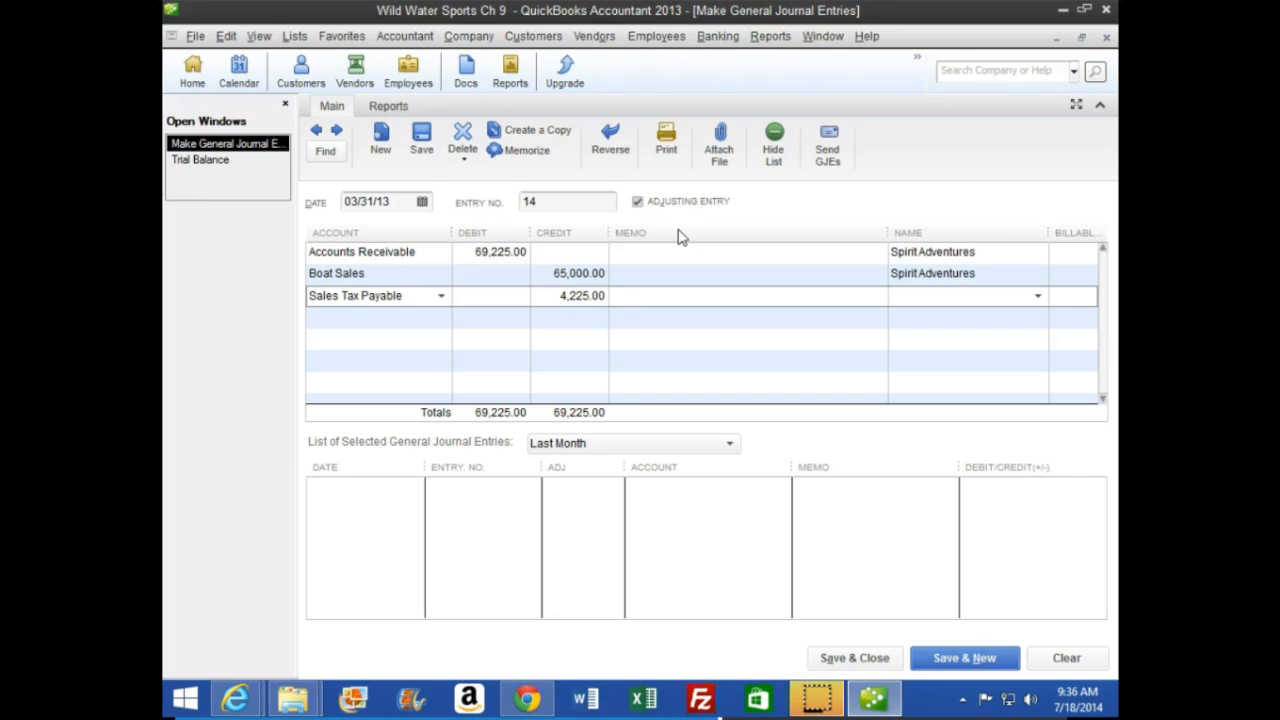
pyautogui.write('Flori')
pyautogui.press('Tab')
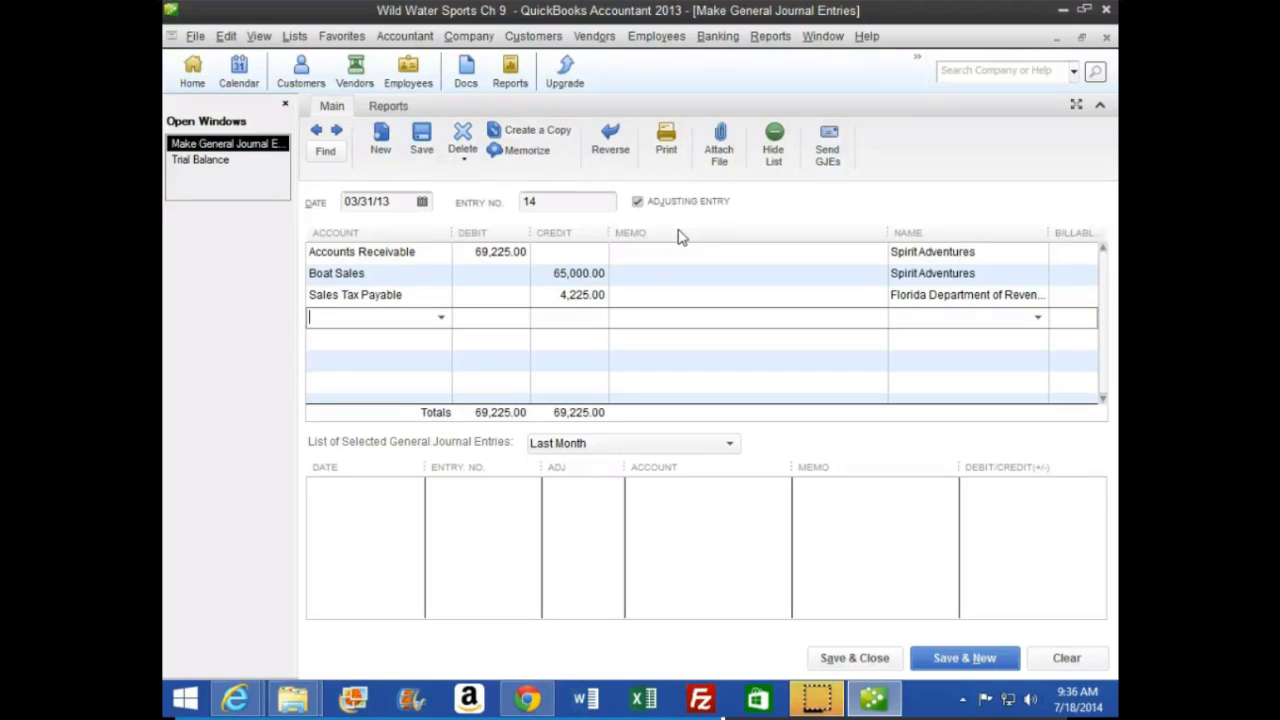
# Debit Cost of Goods Sold for 52,000 on the fourth line, with Spirit Adventures as the name
pyautogui.write('Cost of Goods Sold')
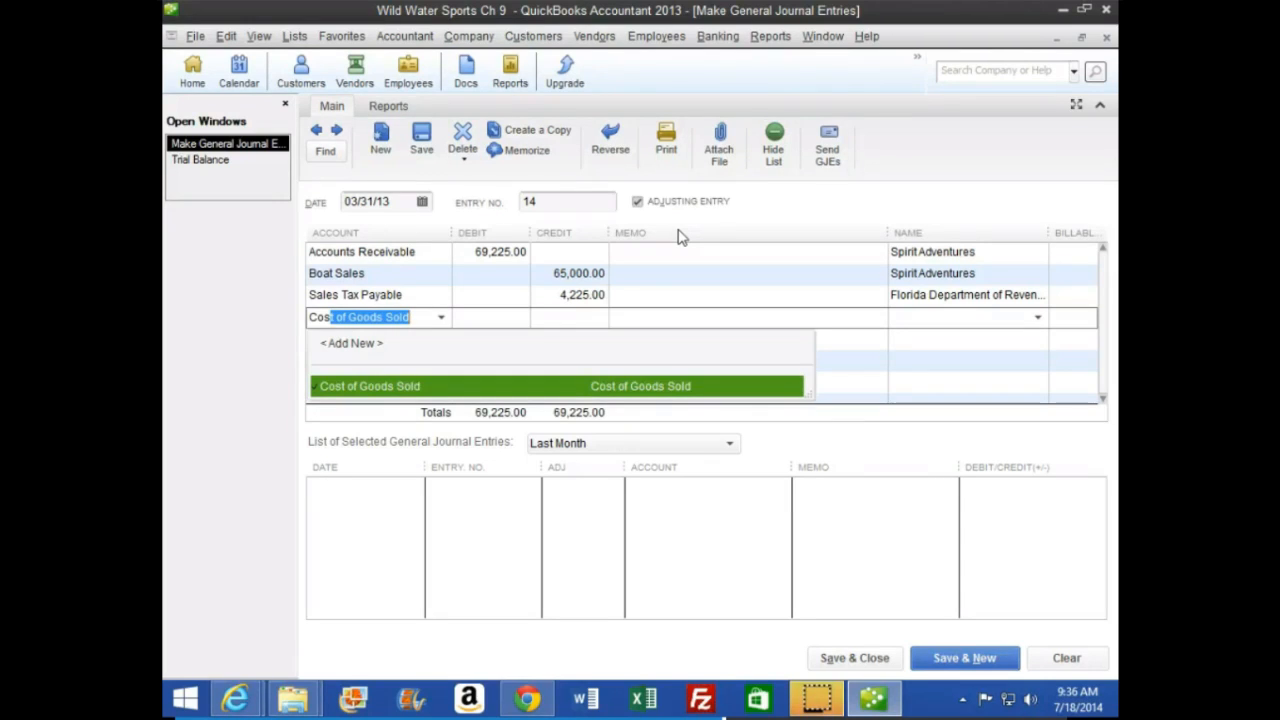
pyautogui.press('Tab')
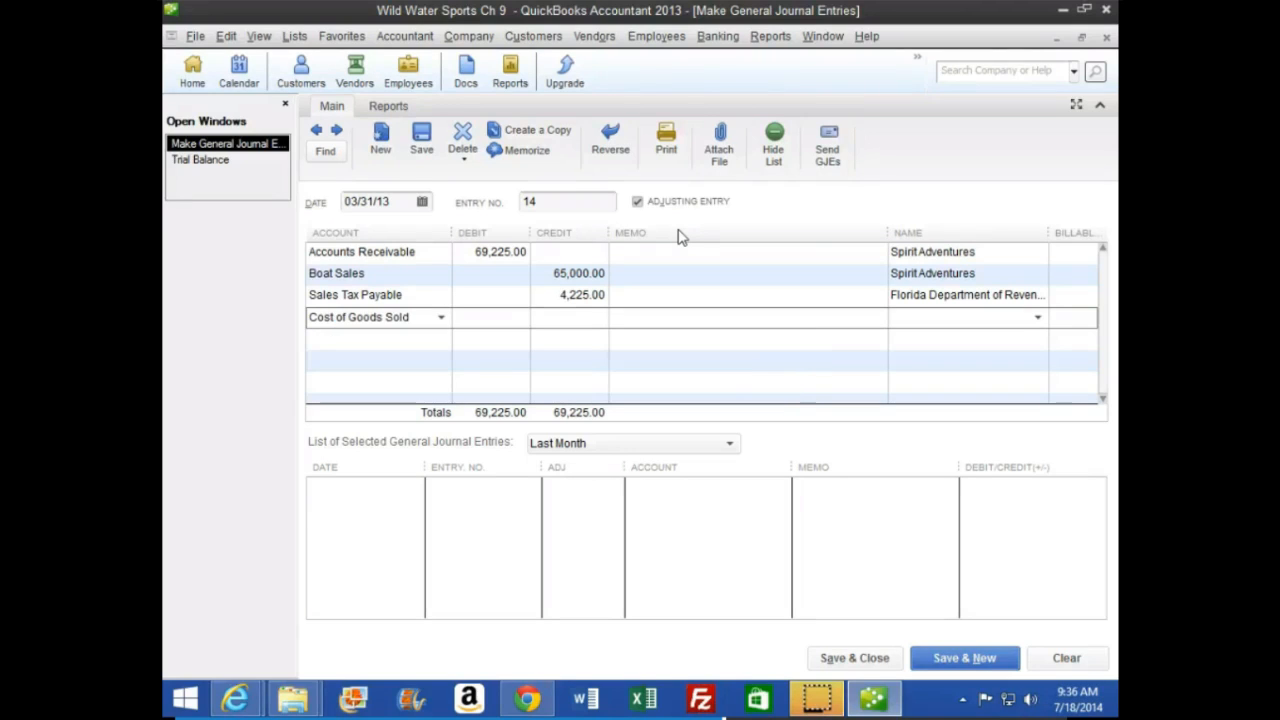
pyautogui.write('52000')
pyautogui.press('Tab')
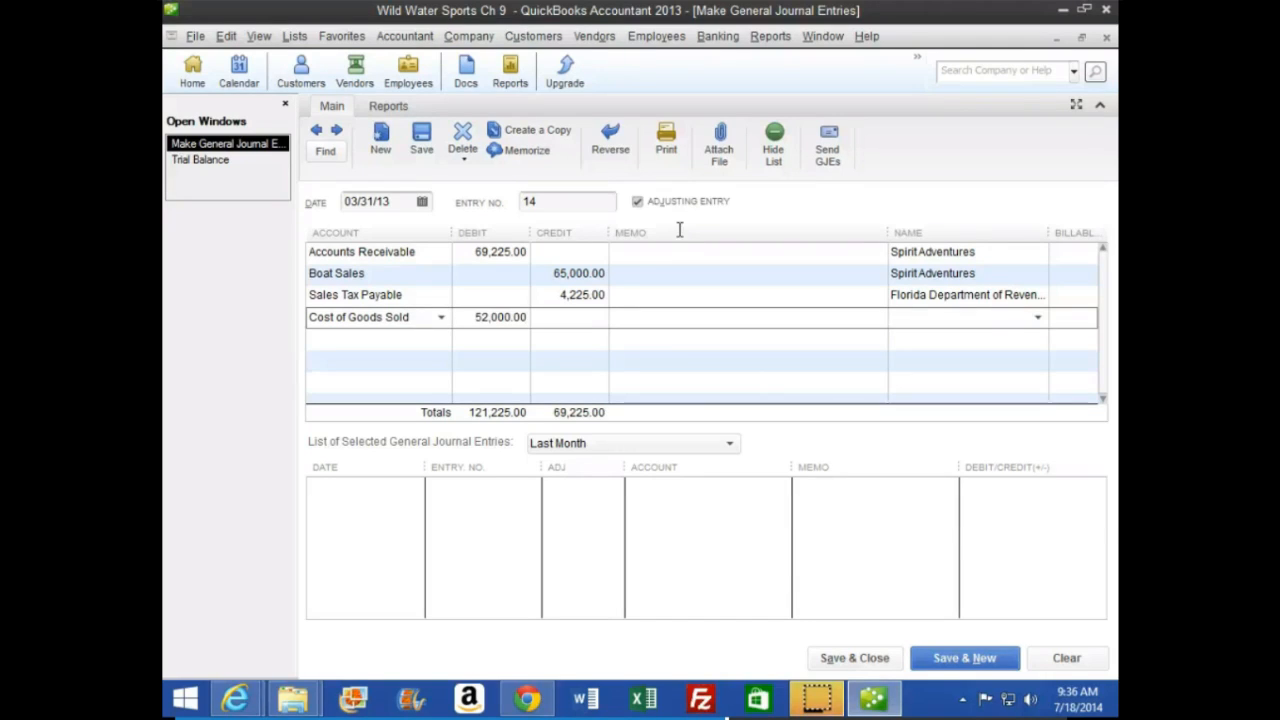
pyautogui.write('Spirit Adventures')
pyautogui.press('Tab')
pyautogui.press('Tab')
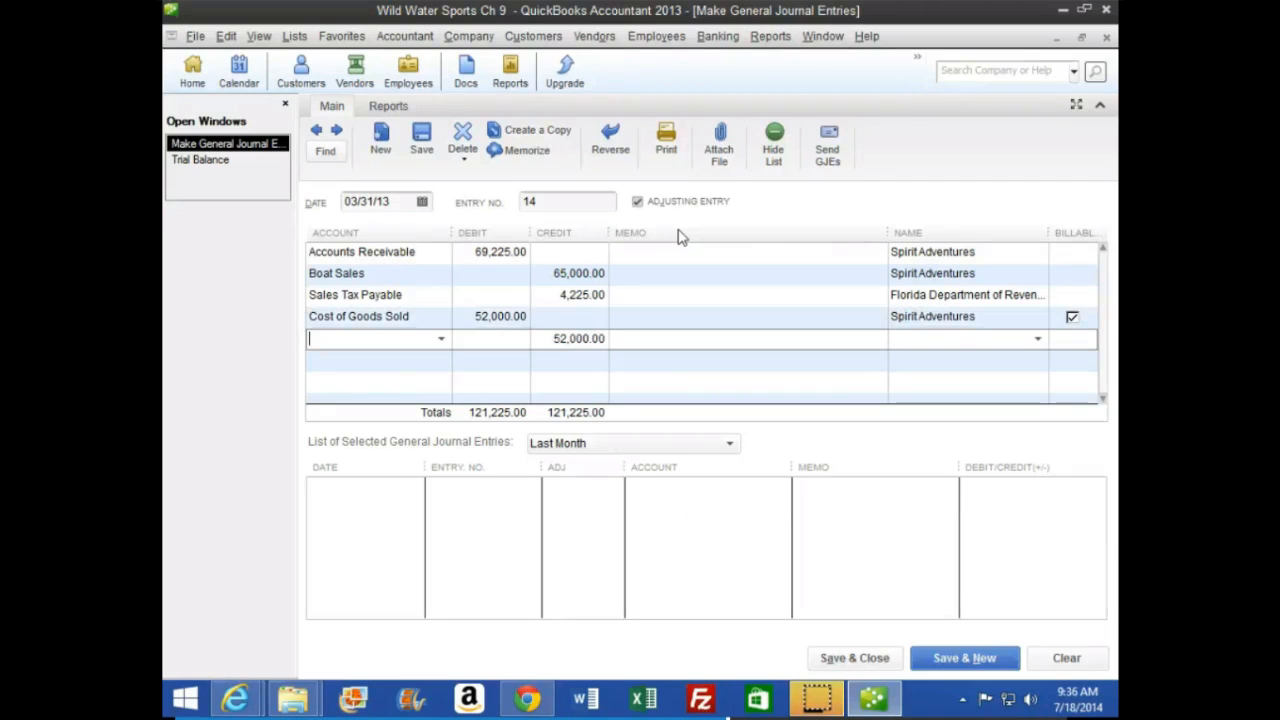
pyautogui.click(1073, 316)
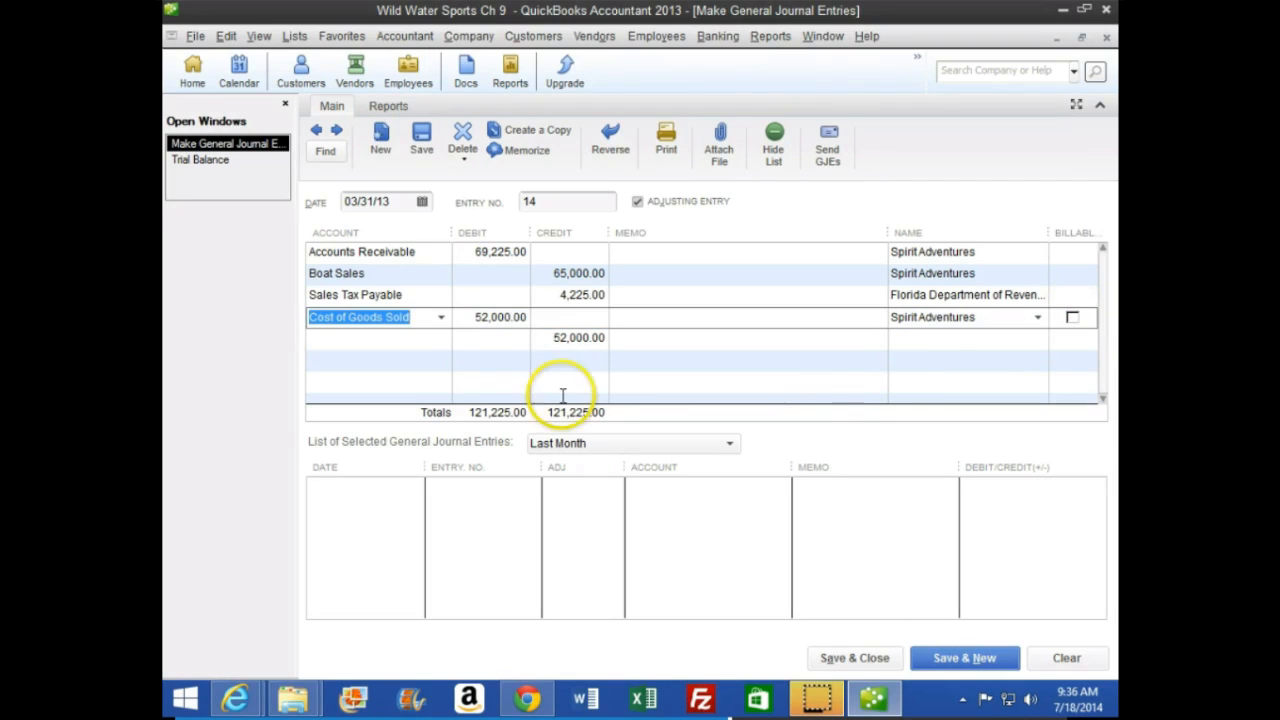
pyautogui.click(391, 341)
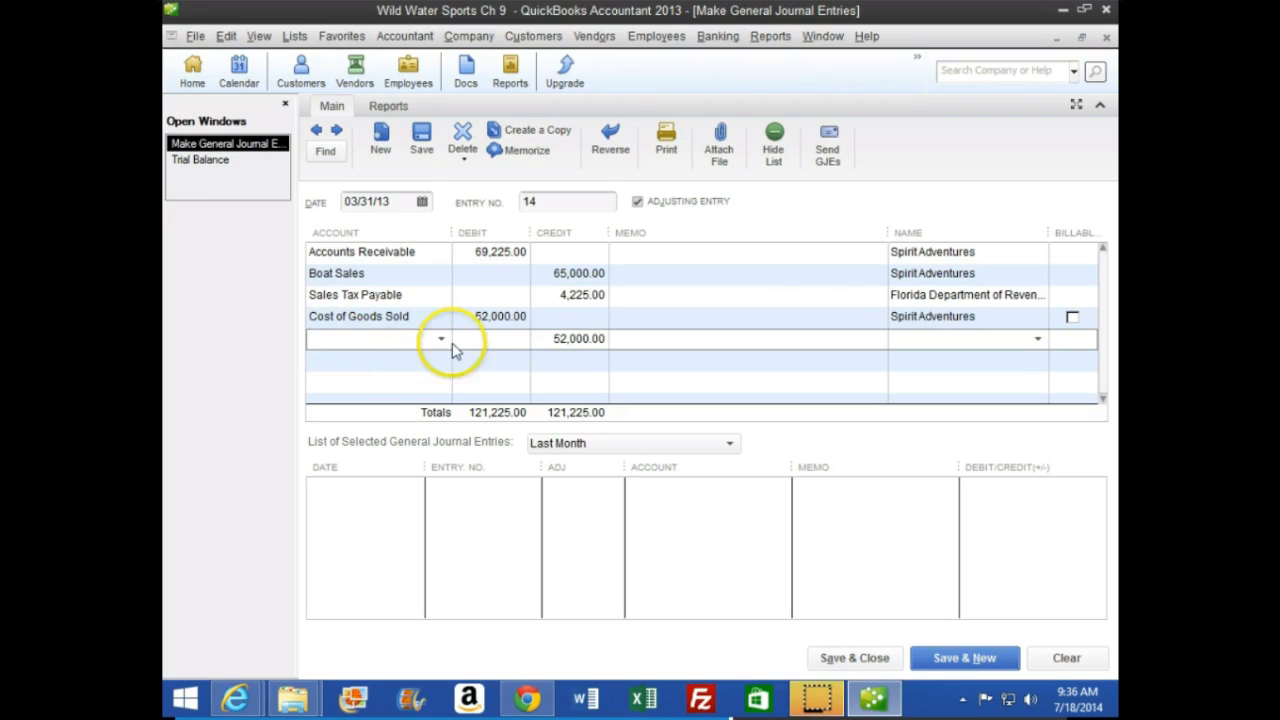
pyautogui.click(1082, 316)
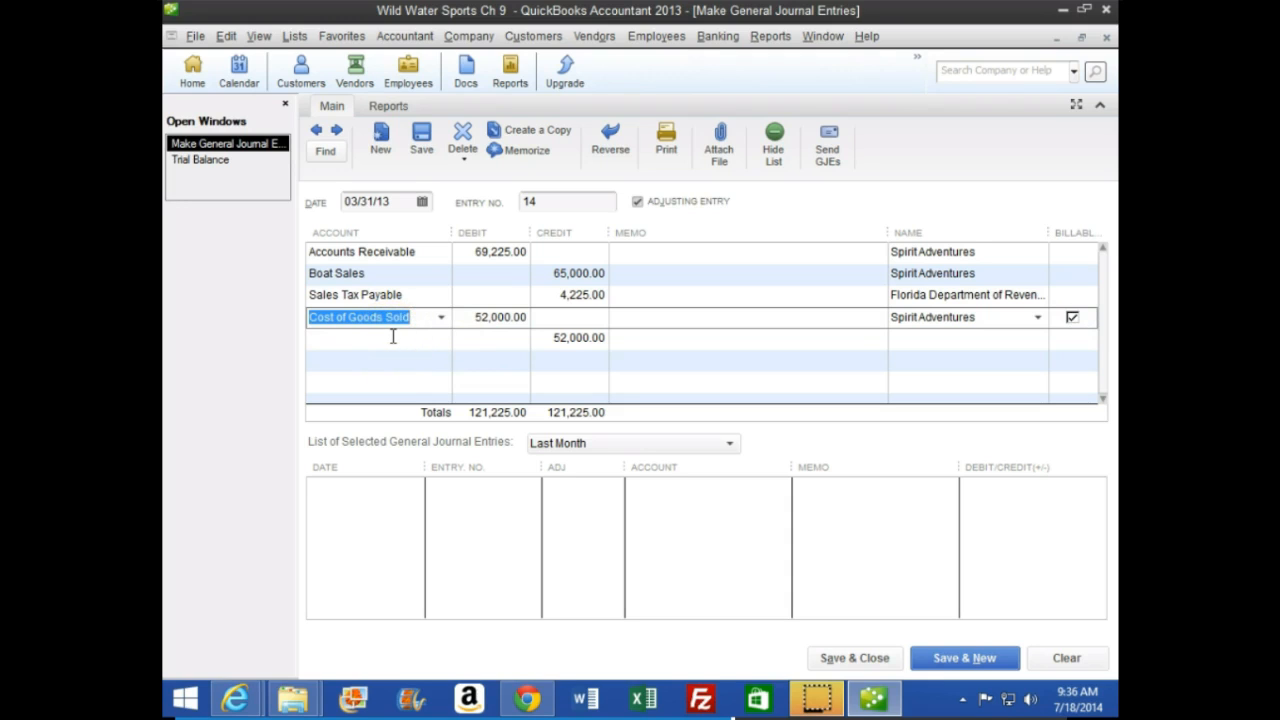
pyautogui.click(288, 326)
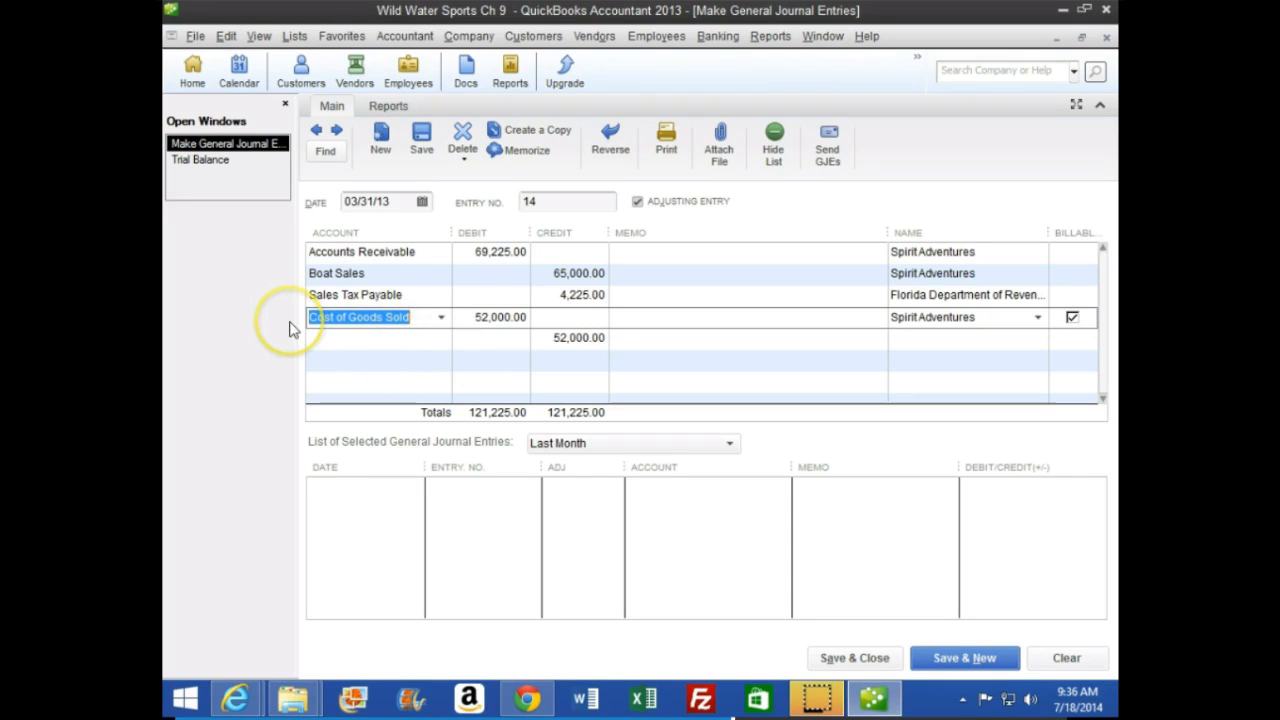
pyautogui.press('Tab')
pyautogui.press('Tab')
pyautogui.press('Tab')
pyautogui.press('Tab')
pyautogui.press('Tab')
pyautogui.press('Tab')
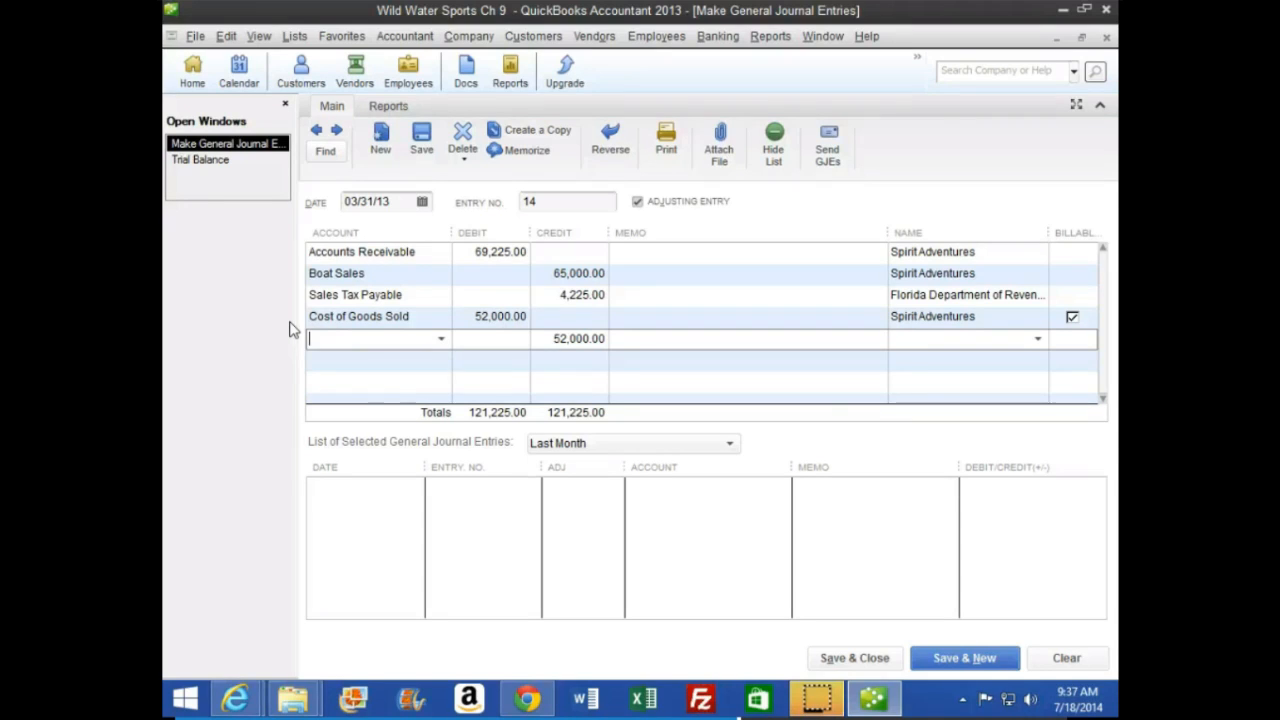
# Credit Inventory Boats for 52,000 on the fifth line, with Spirit Adventures as the name
pyautogui.write('Inventory Boats')
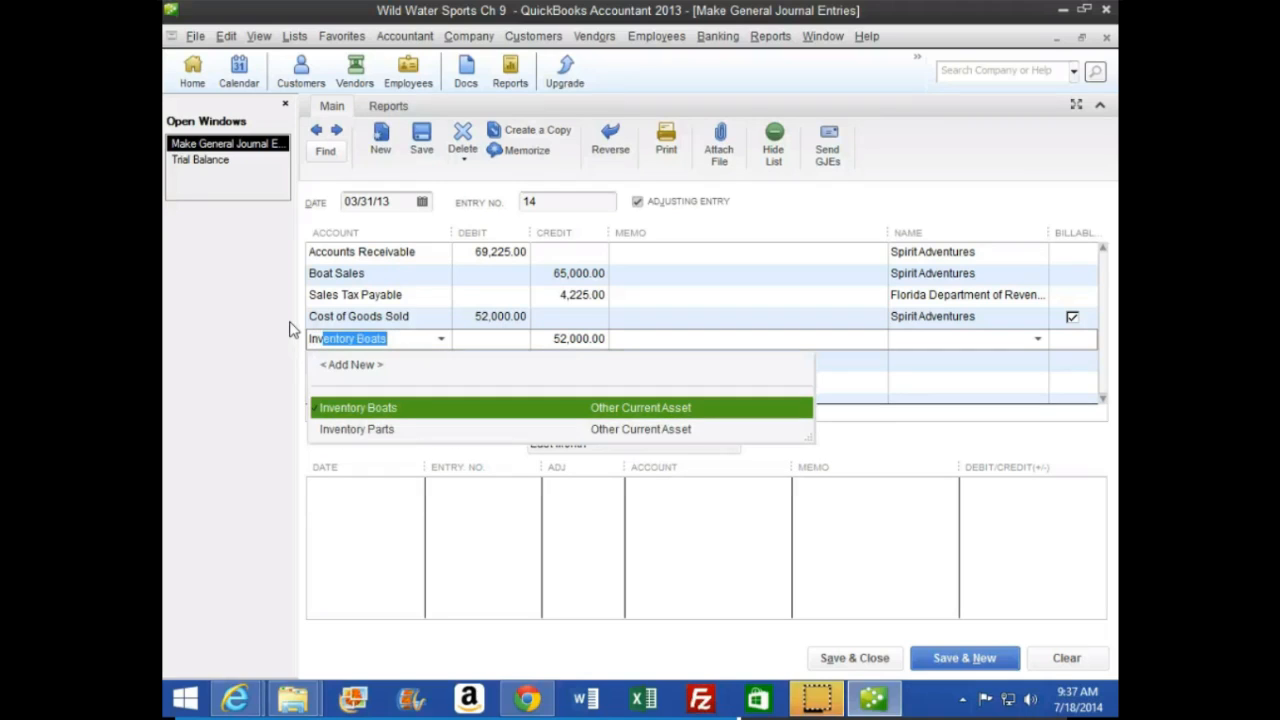
pyautogui.press('Tab')
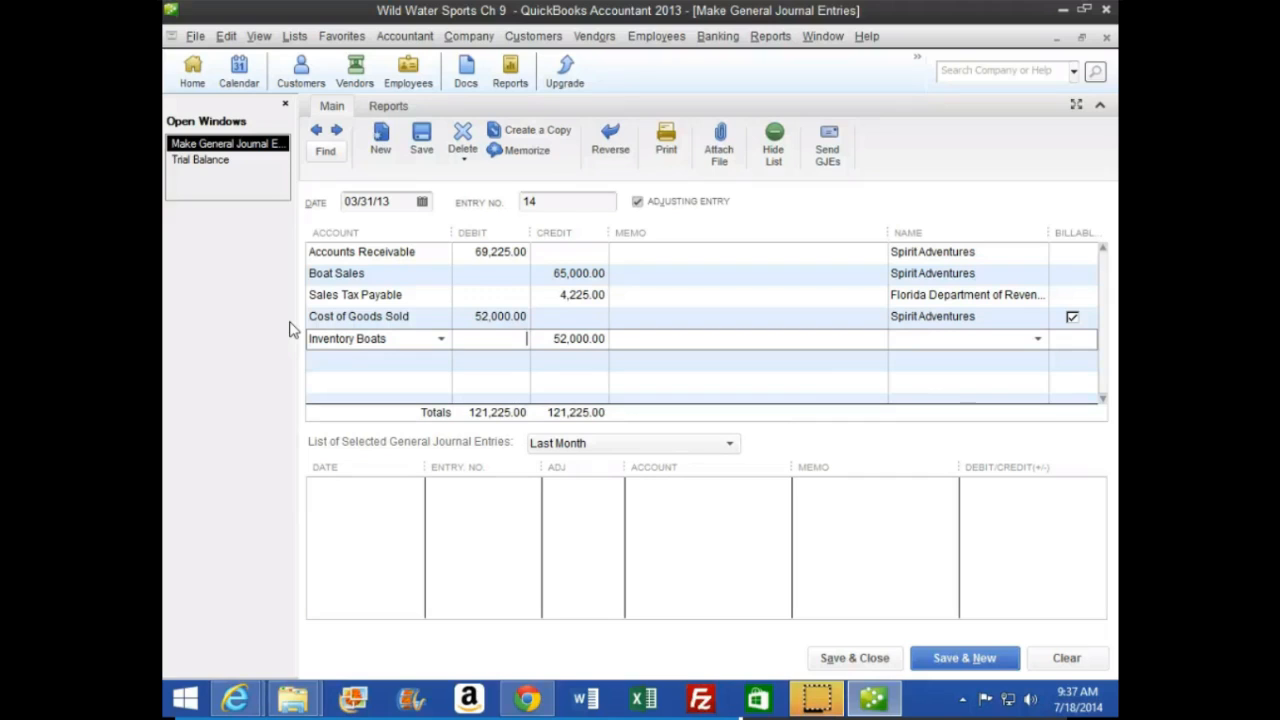
pyautogui.press('Tab')
pyautogui.press('Tab')
pyautogui.write('sp')
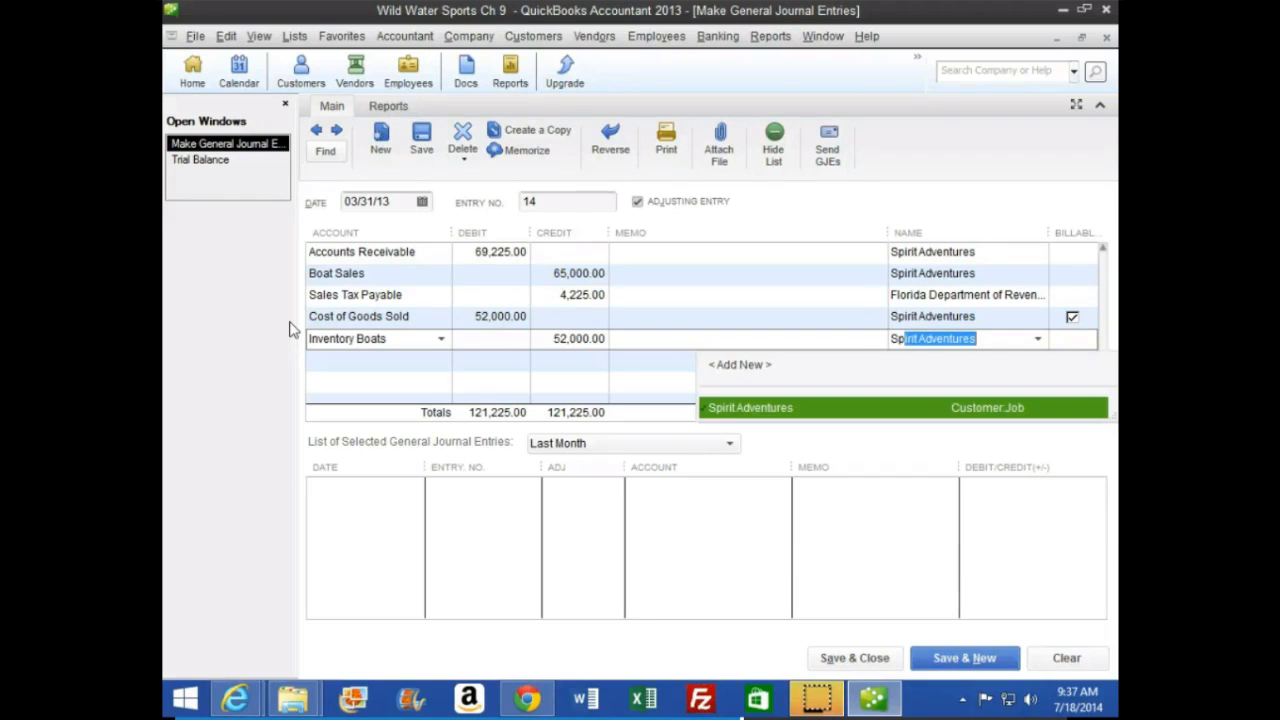
pyautogui.press('Tab')
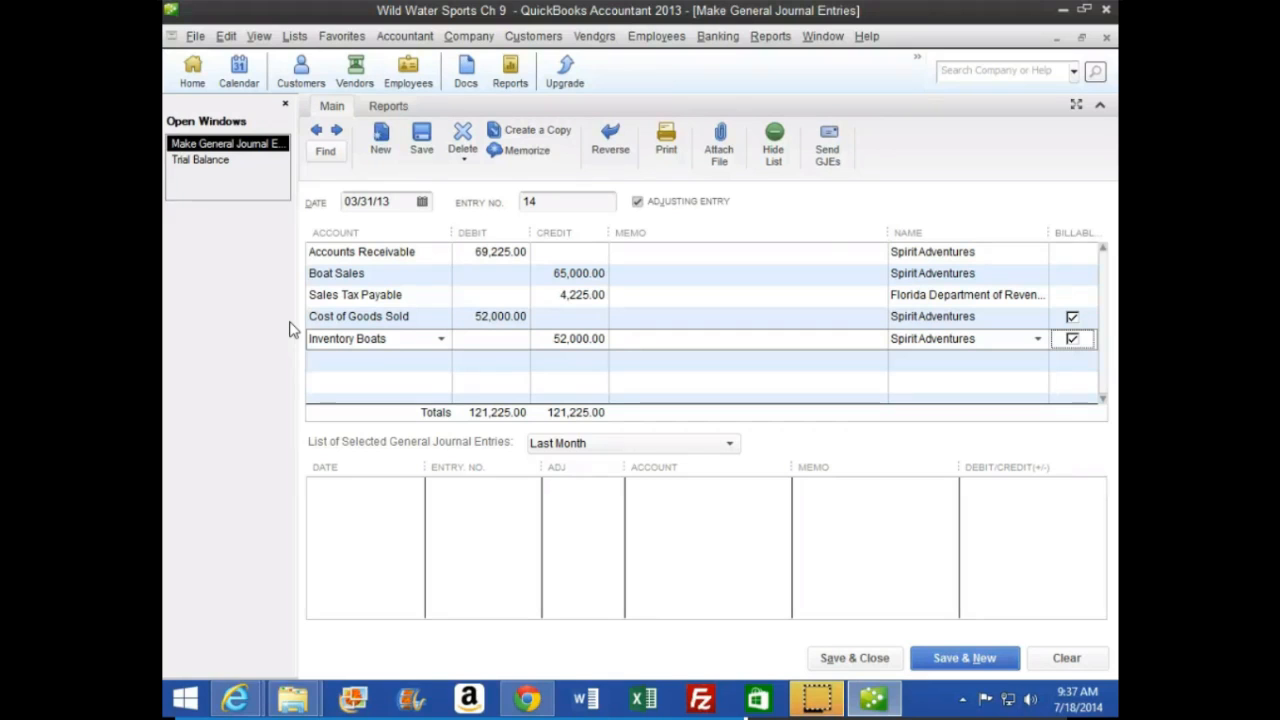
# Switch to the CourseSmart textbook in the browser and read the final steps of the sales accrual on page 270
pyautogui.click(250, 699)
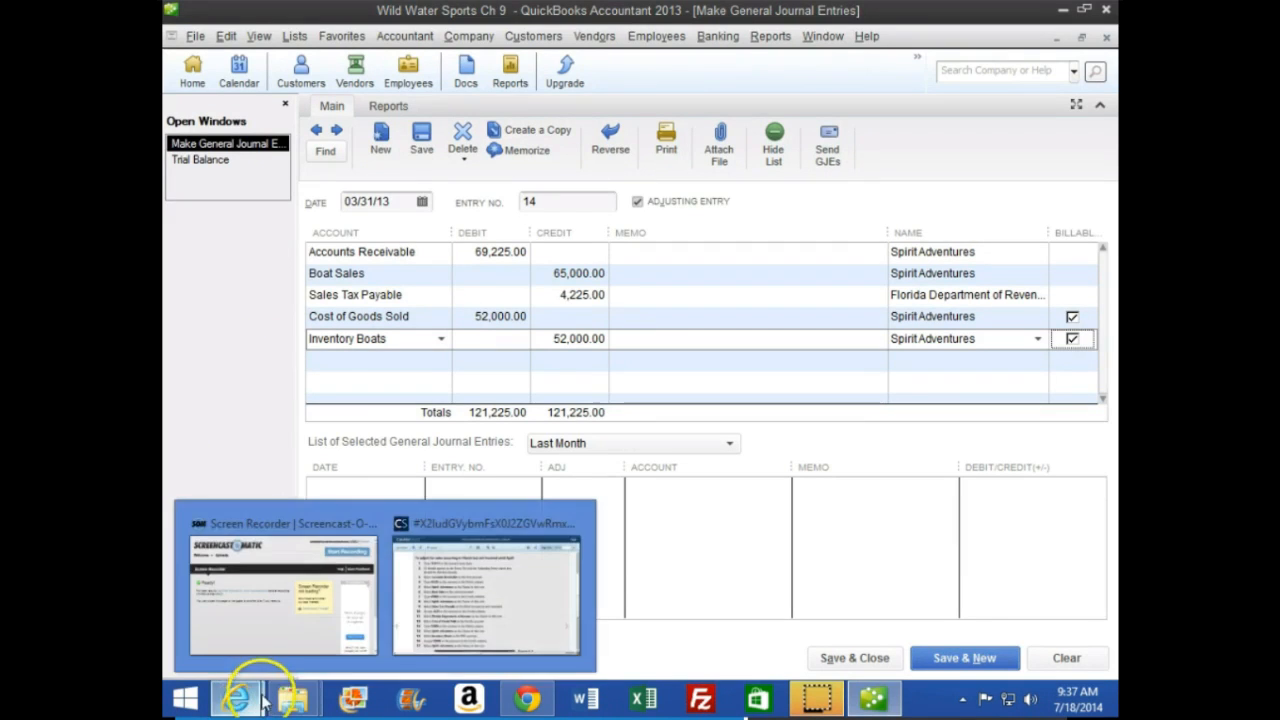
pyautogui.click(483, 580)
pyautogui.click(1045, 535)
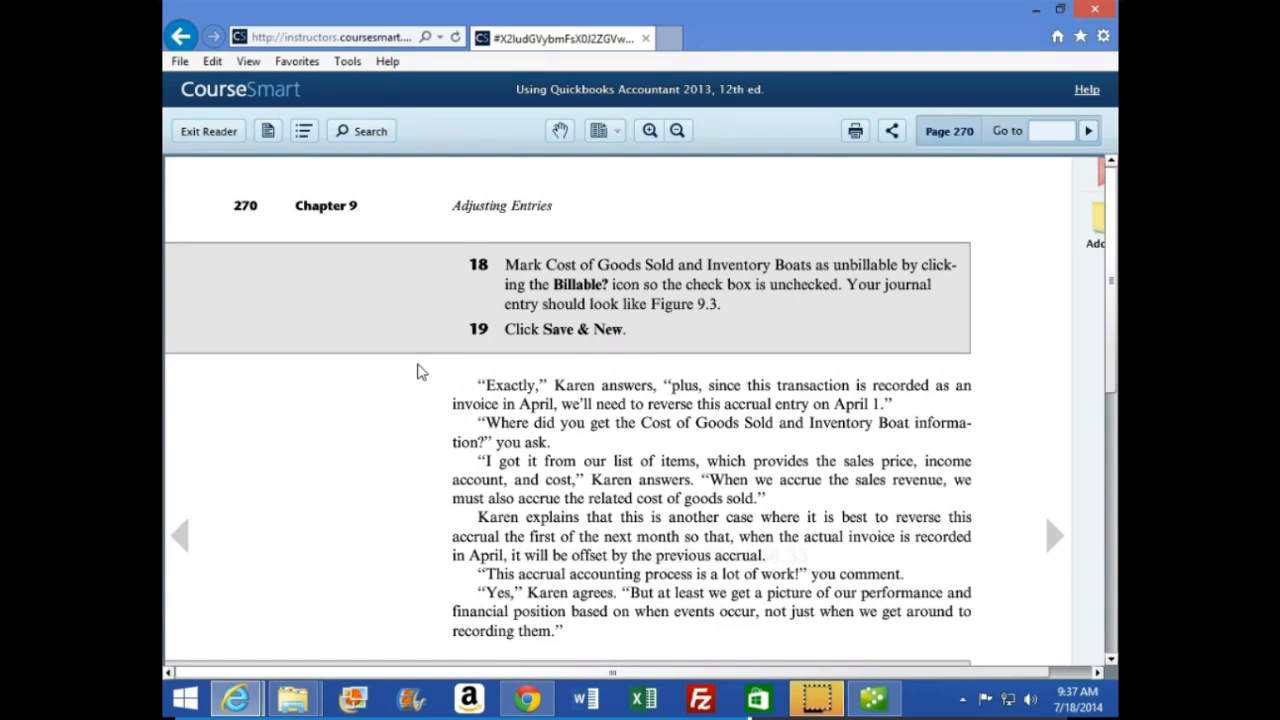
pyautogui.scroll(-4, 422, 373)
pyautogui.scroll(4, 422, 373)
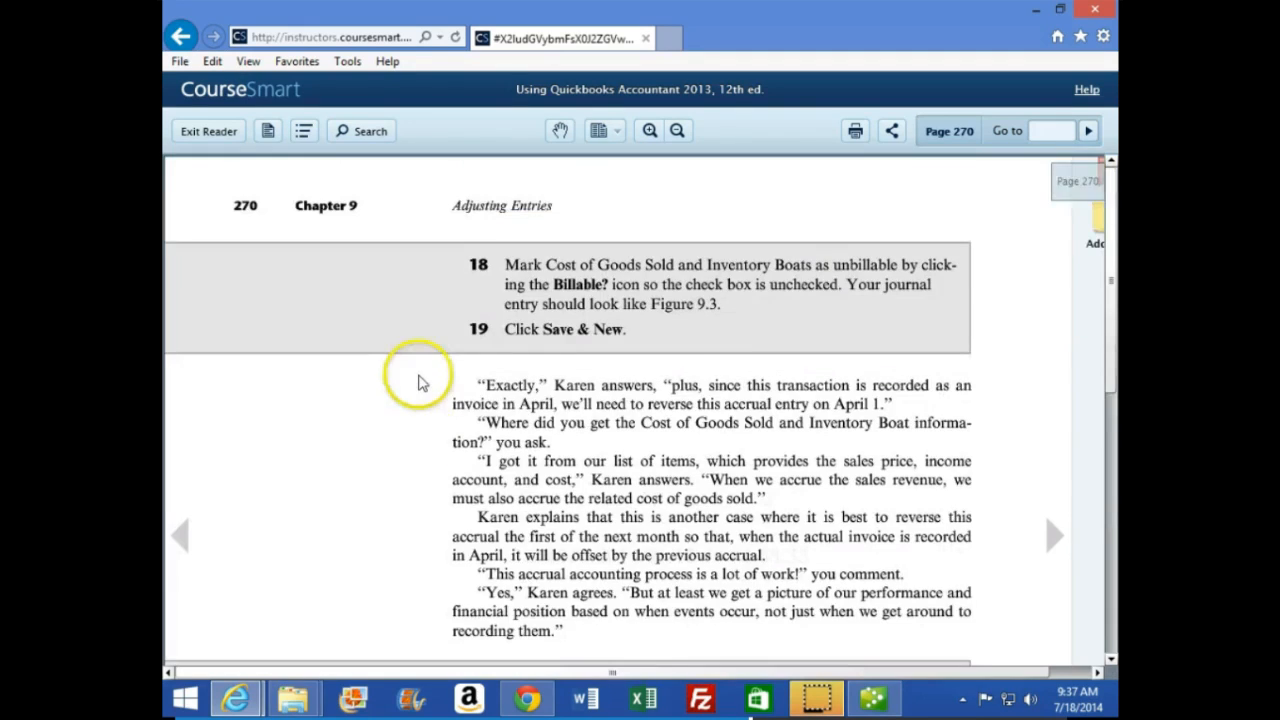
# Back in QuickBooks, mark the Inventory Boats and Cost of Goods Sold lines as unbillable, and save the entry to start a new one
pyautogui.click(873, 698)
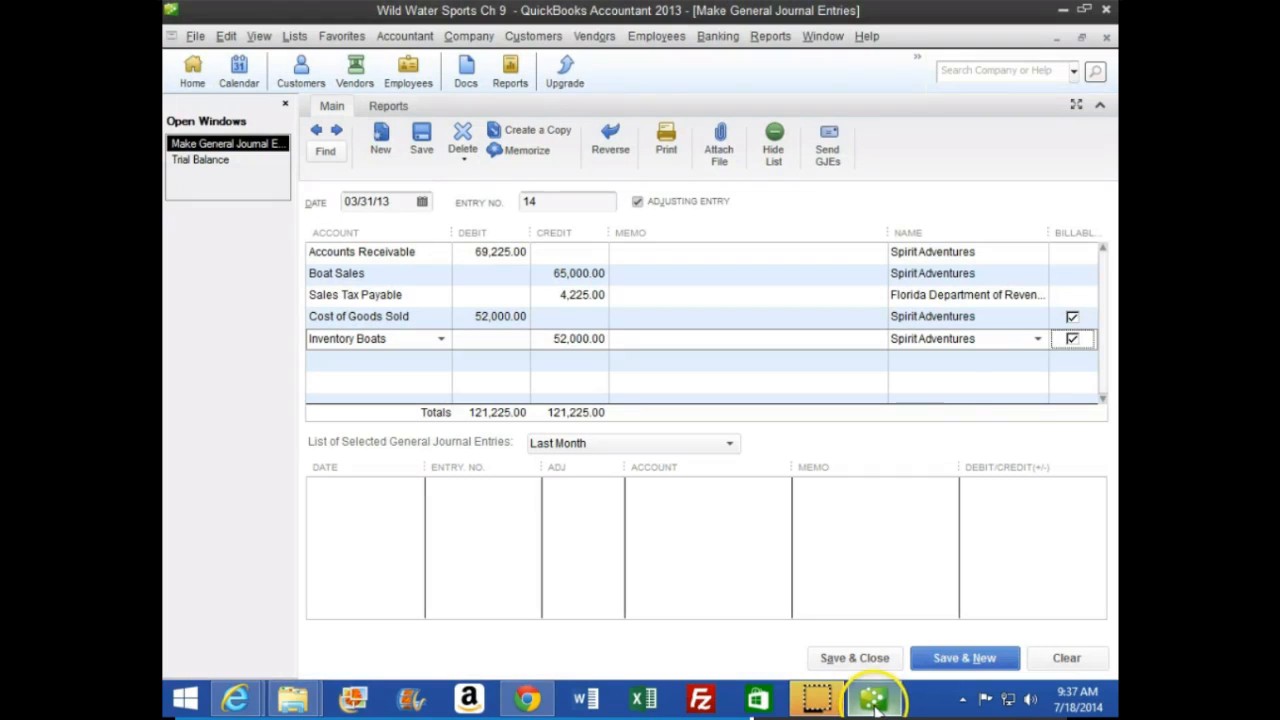
pyautogui.click(1072, 339)
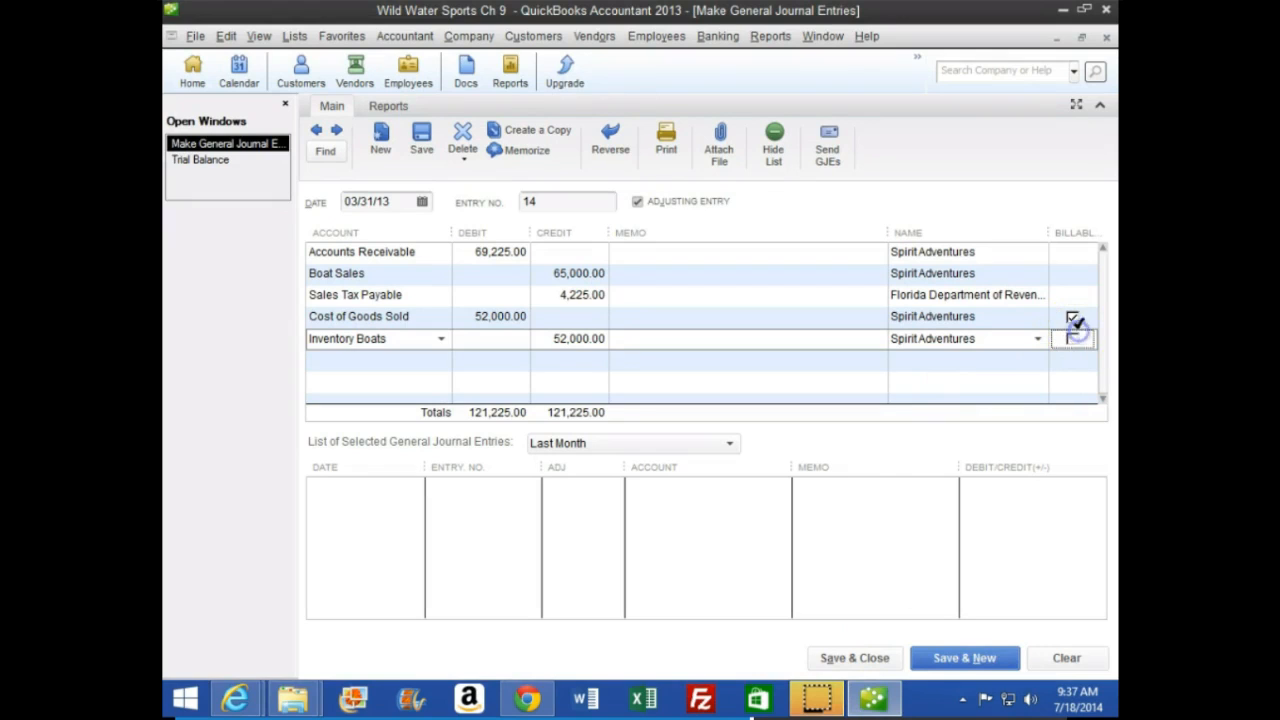
pyautogui.click(1073, 317)
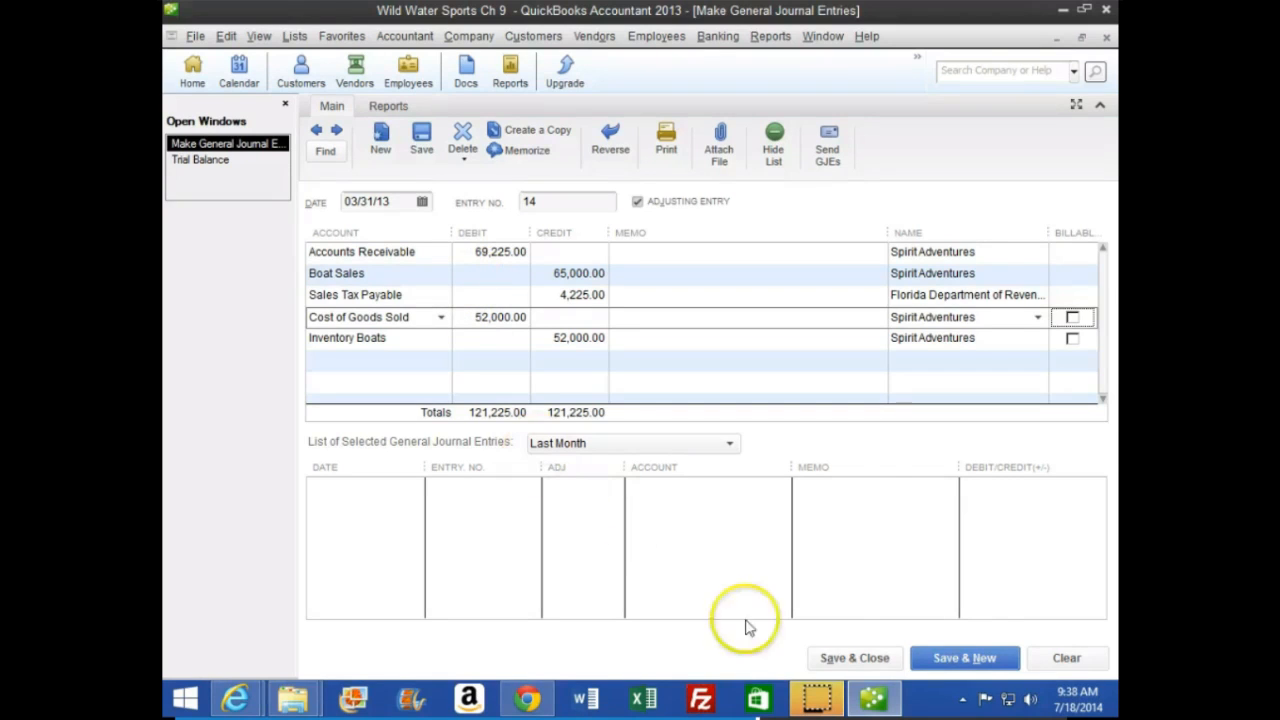
pyautogui.click(1018, 664)
# Review the March 31, 2013 trial balance, checking Accounts Receivable, Sales Tax Payable and the totals
pyautogui.click(873, 697)
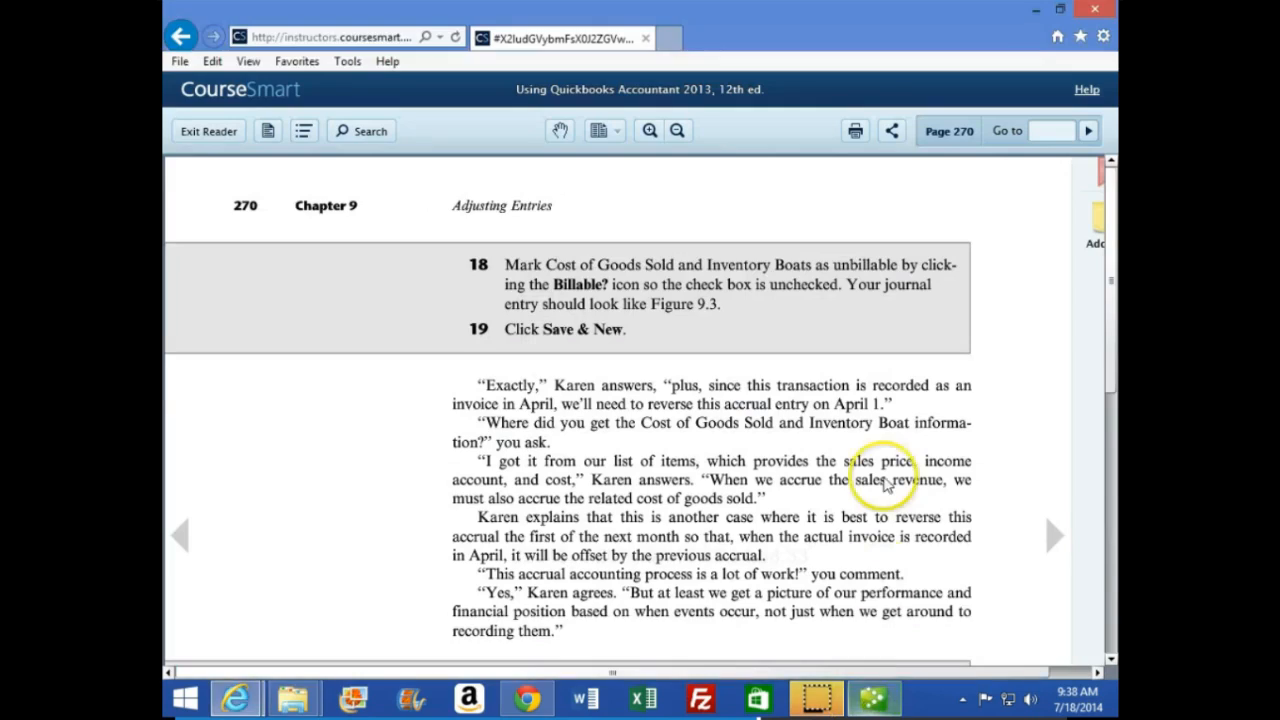
pyautogui.click(873, 697)
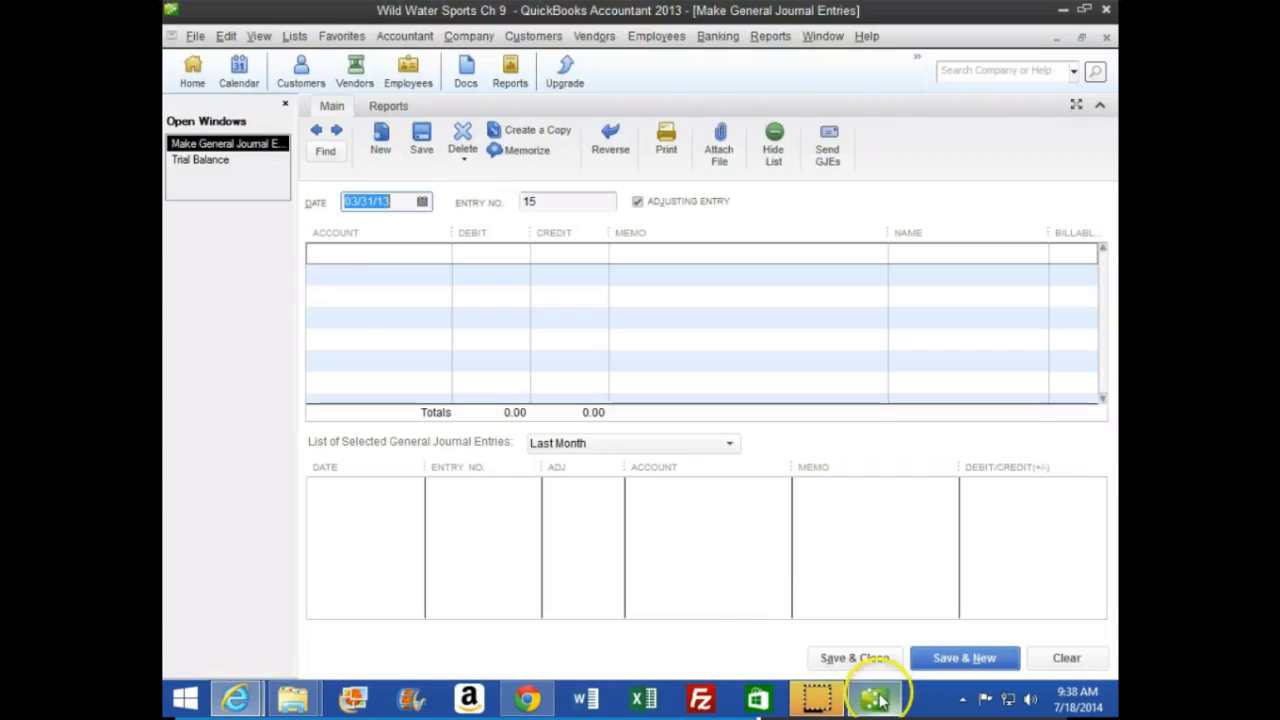
pyautogui.click(206, 162)
pyautogui.click(741, 291)
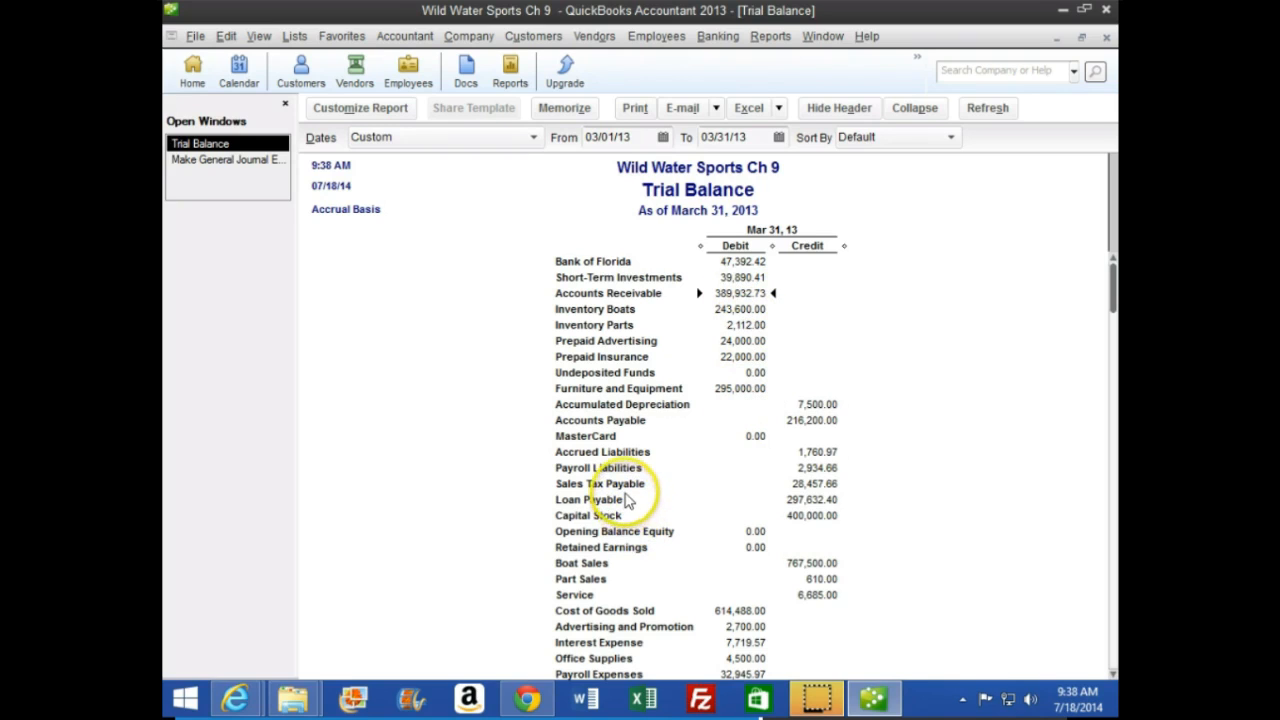
pyautogui.click(796, 484)
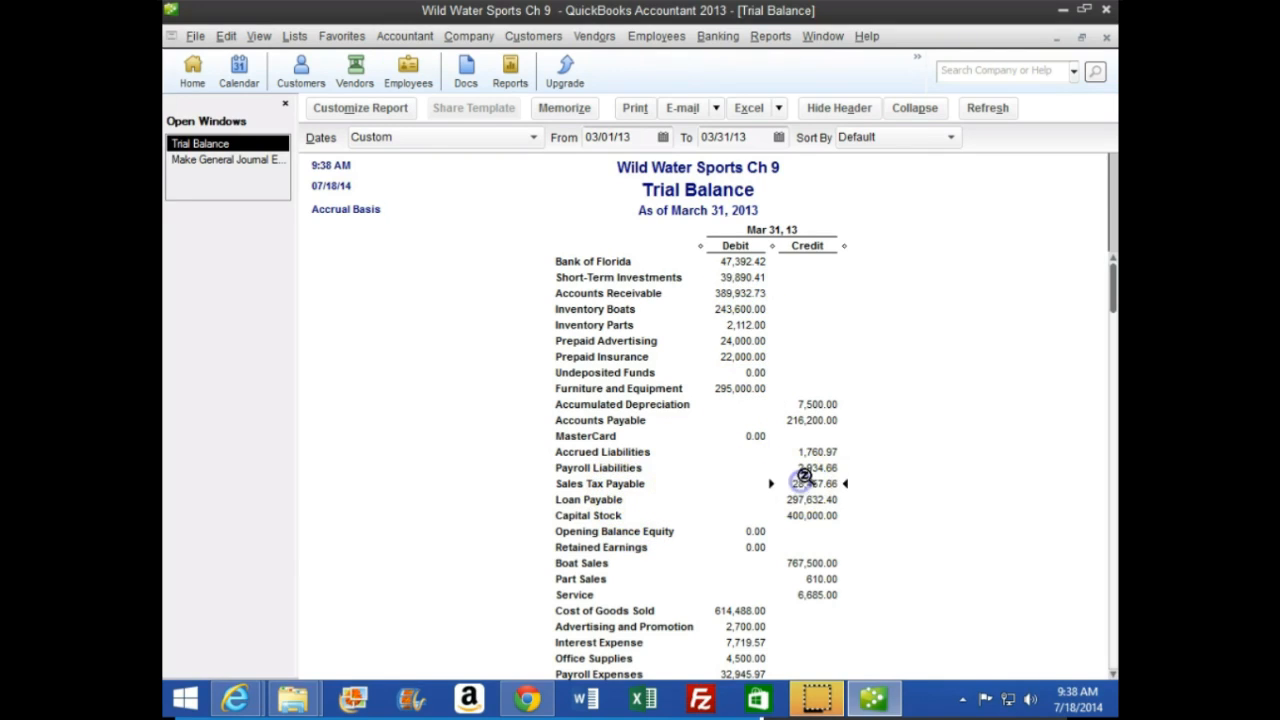
pyautogui.scroll(-3, 805, 475)
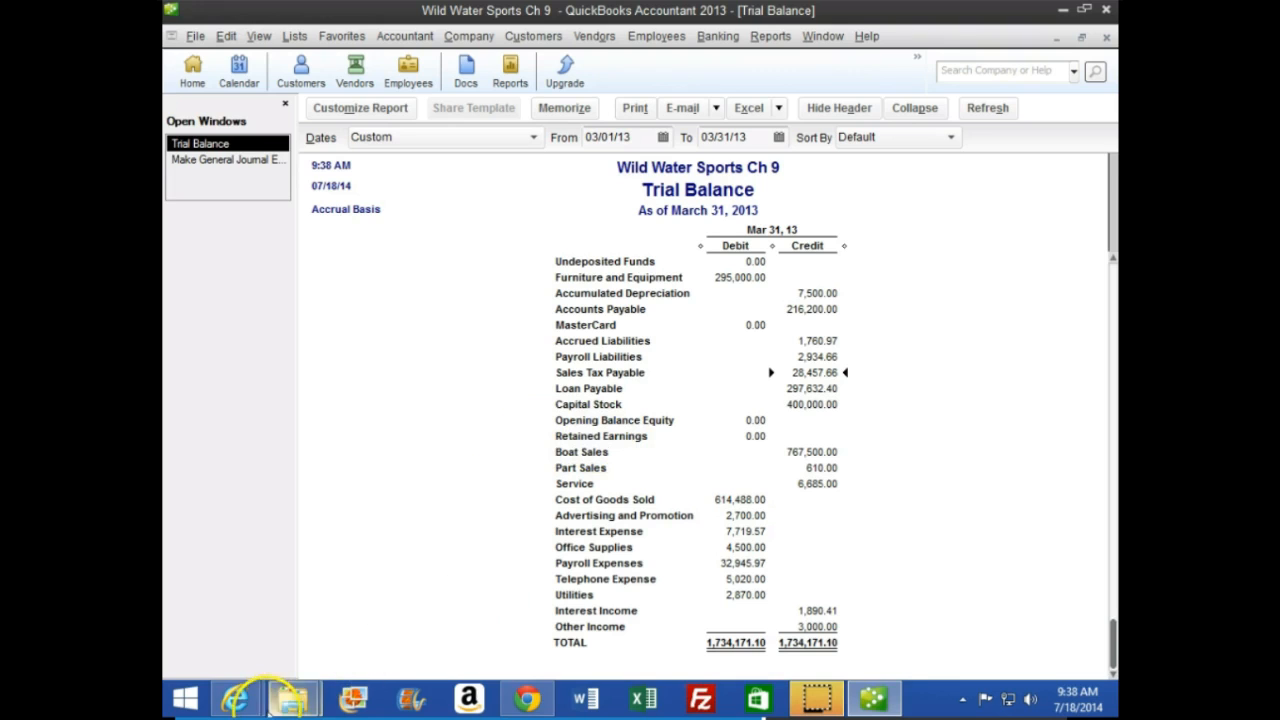
# Switch to the textbook in the browser and read the instructions for reversing the sales accrual
pyautogui.moveTo(237, 697)
pyautogui.click(487, 640)
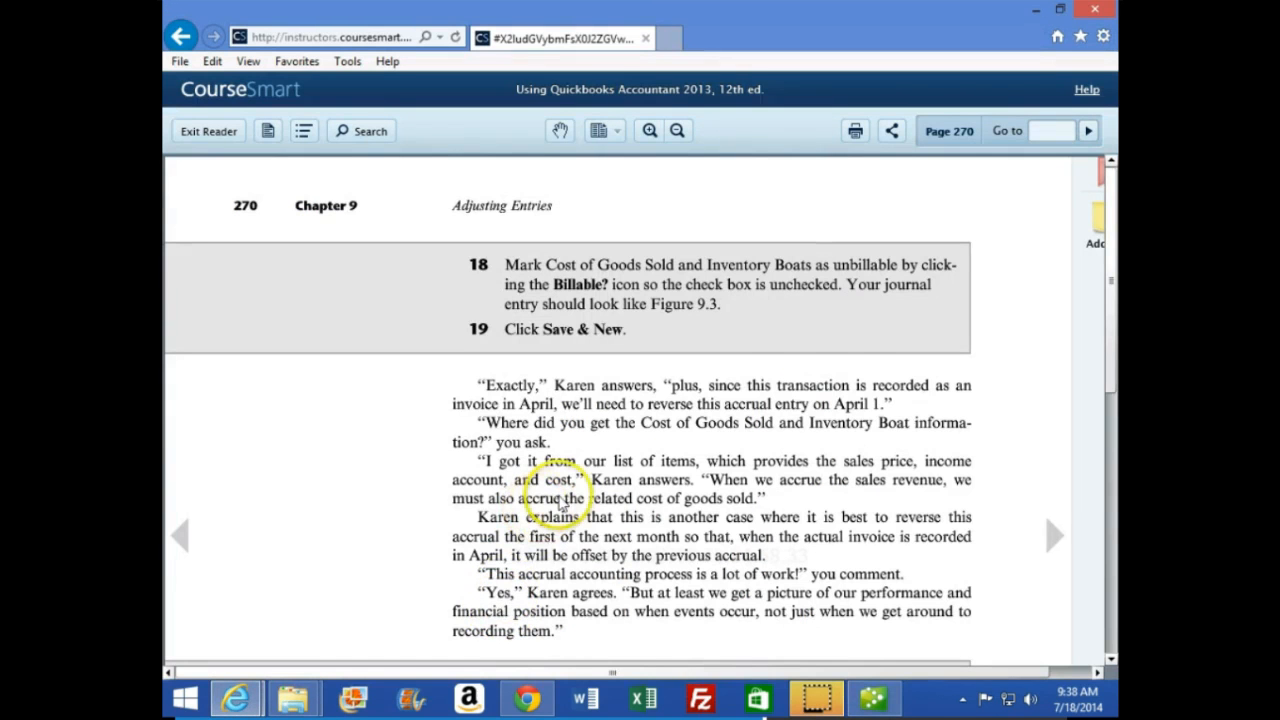
pyautogui.scroll(-2, 562, 497)
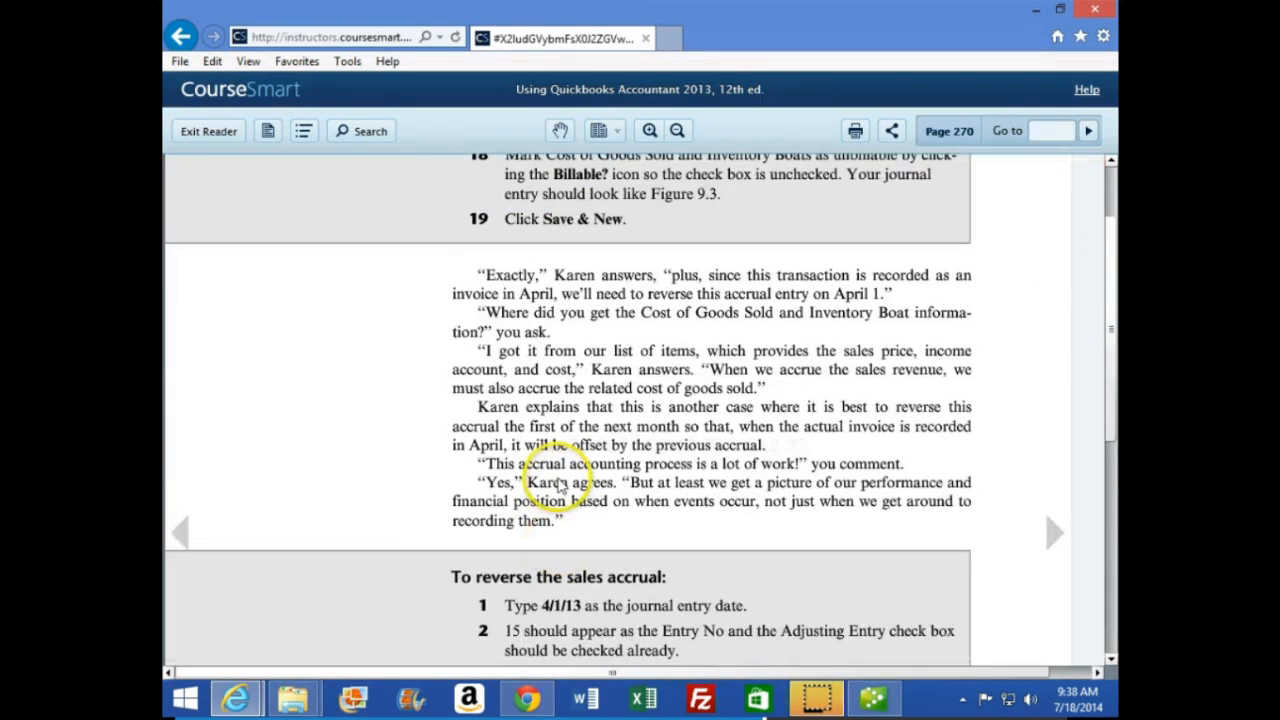
pyautogui.scroll(-2, 563, 482)
pyautogui.scroll(-3, 560, 486)
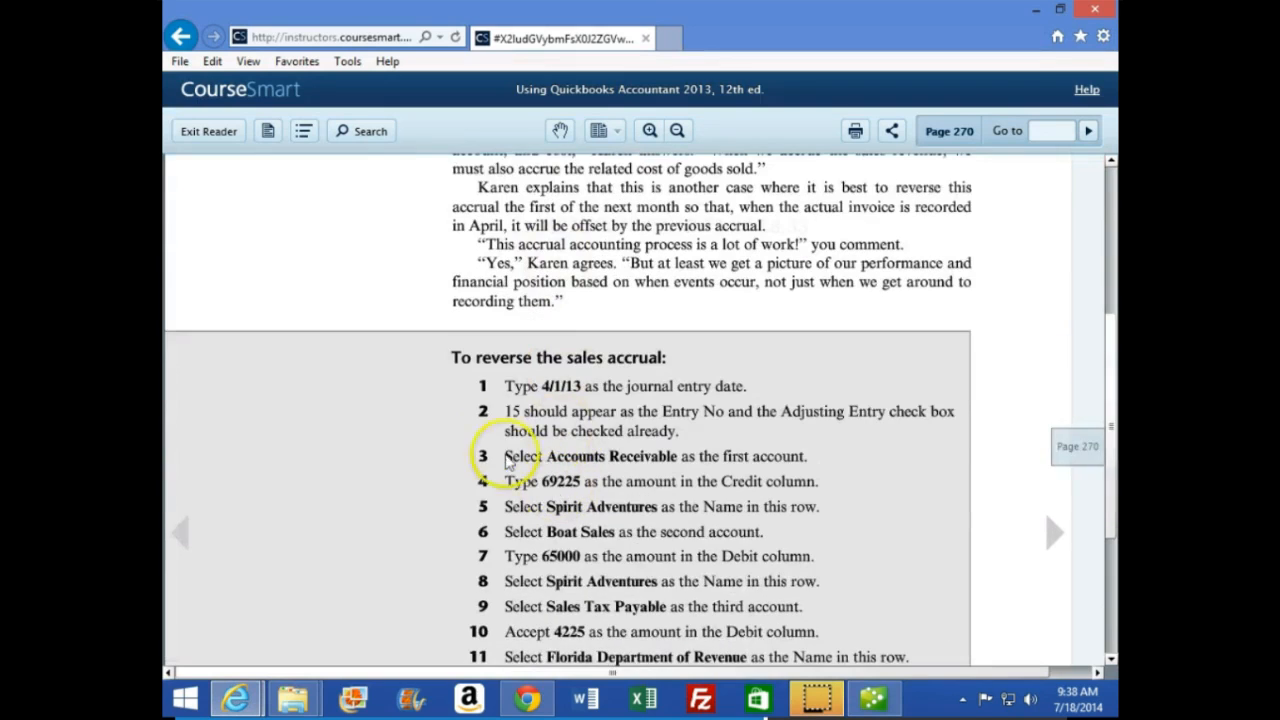
pyautogui.scroll(-1, 465, 441)
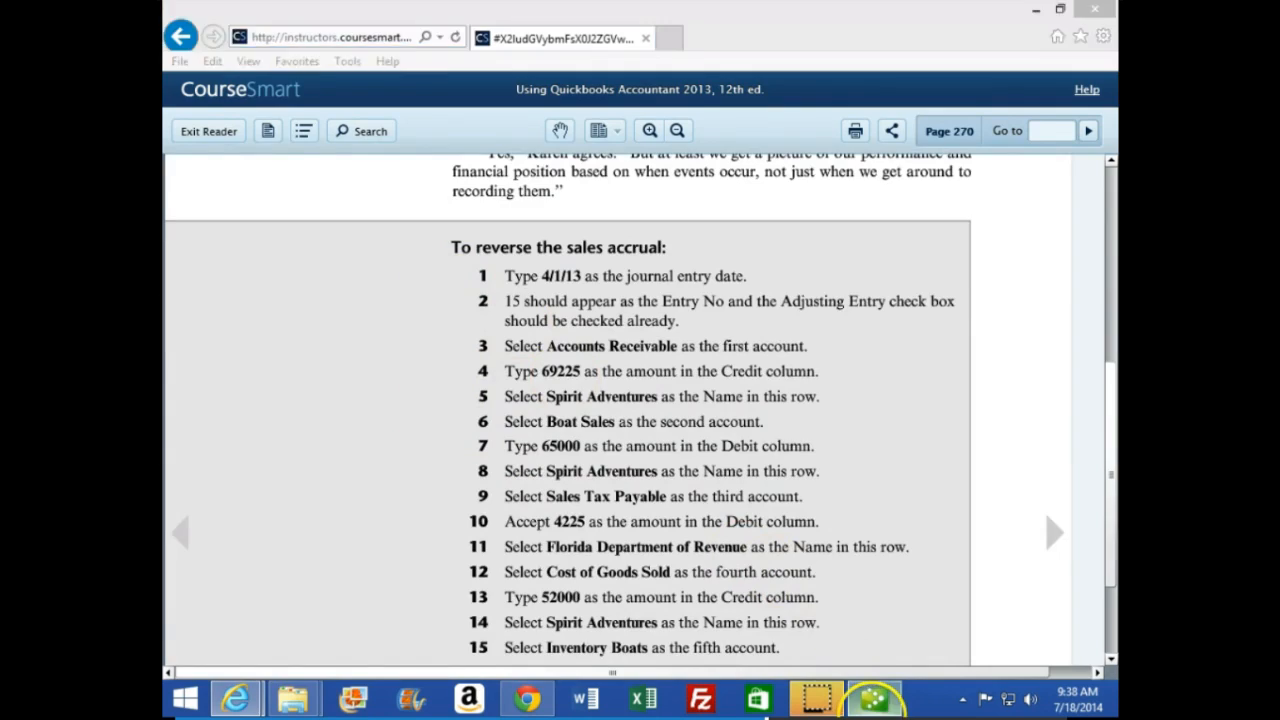
# Bring up the blank general journal entry in QuickBooks, and read the textbook's remaining sales accrual reversal instructions through step 18
pyautogui.click(873, 698)
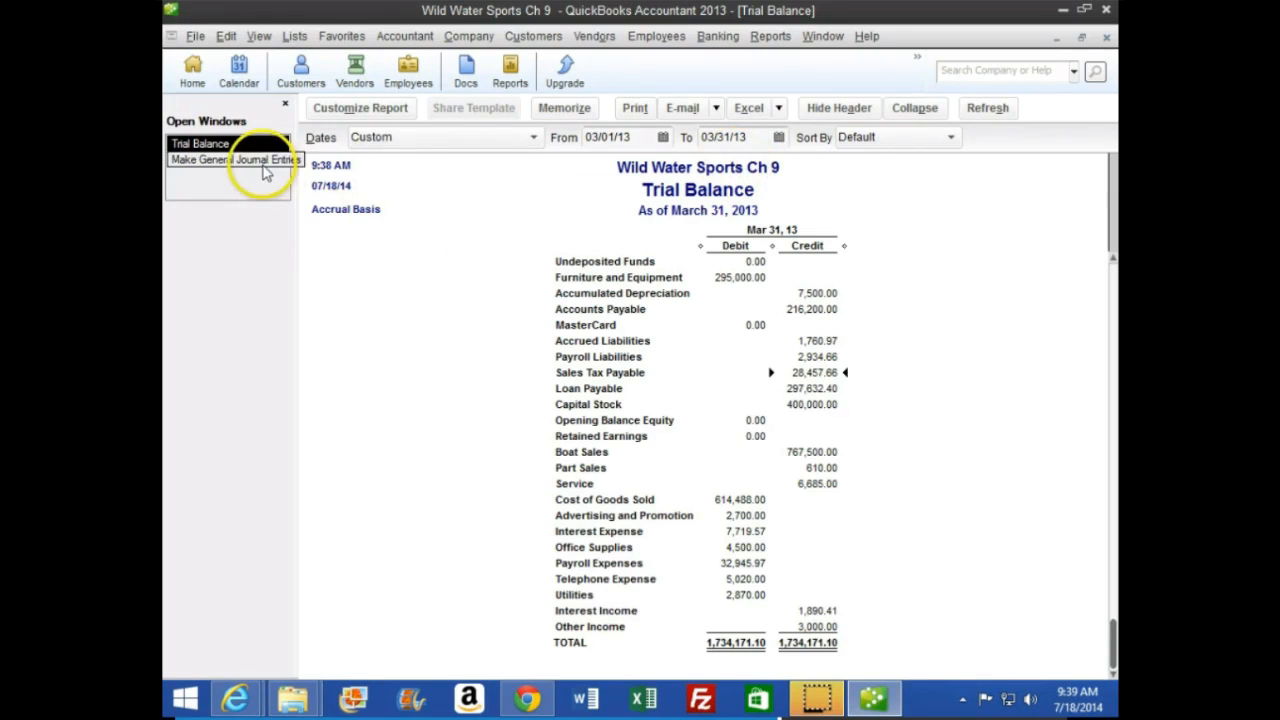
pyautogui.click(213, 159)
pyautogui.click(871, 697)
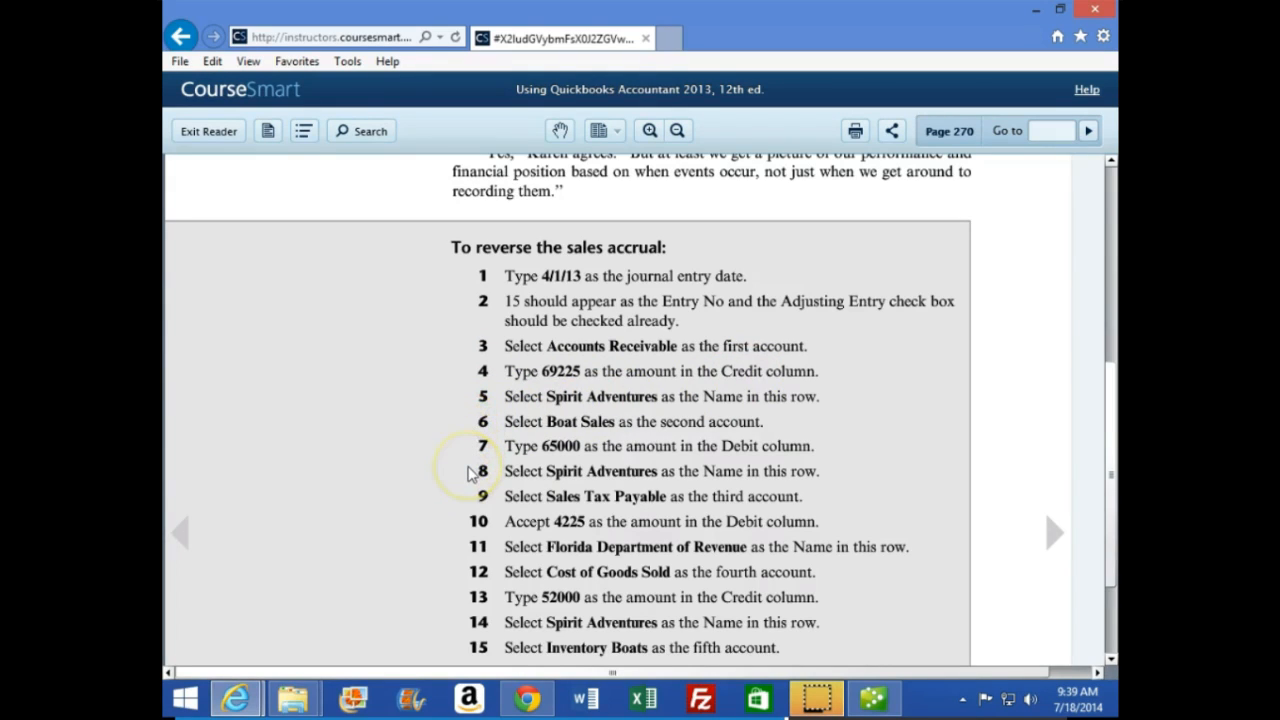
pyautogui.scroll(-1, 470, 473)
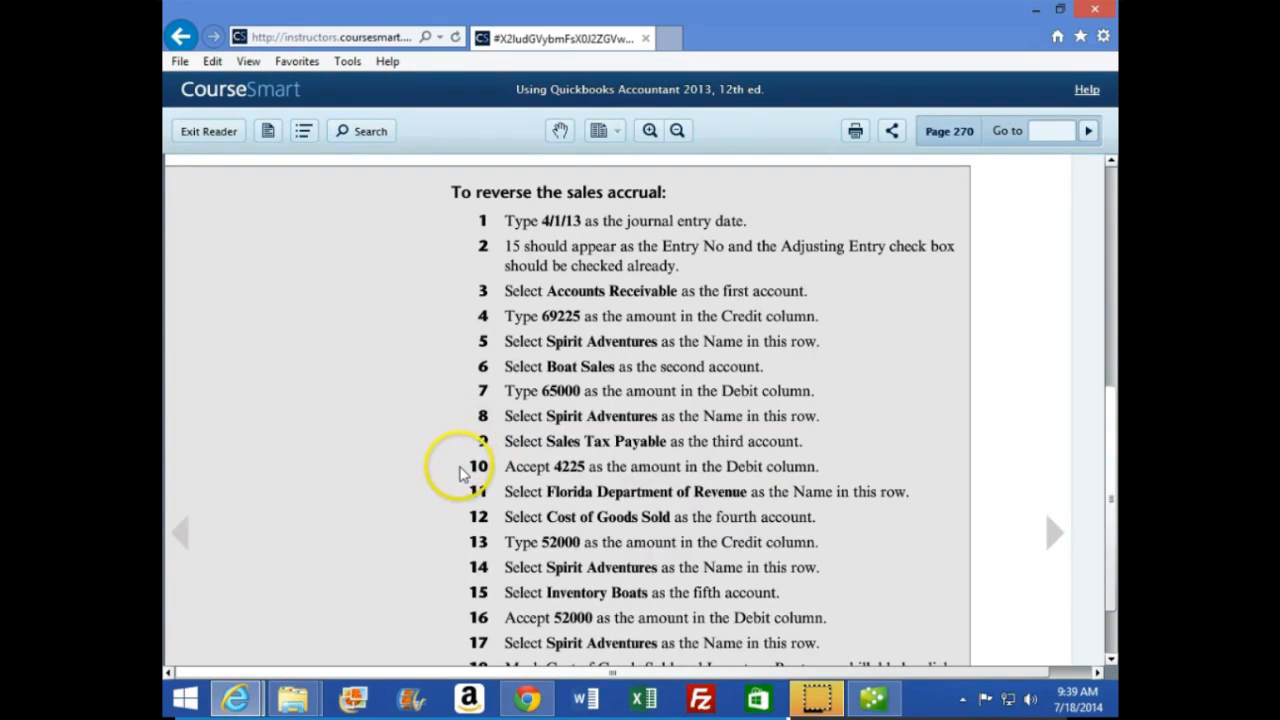
pyautogui.scroll(-1, 462, 472)
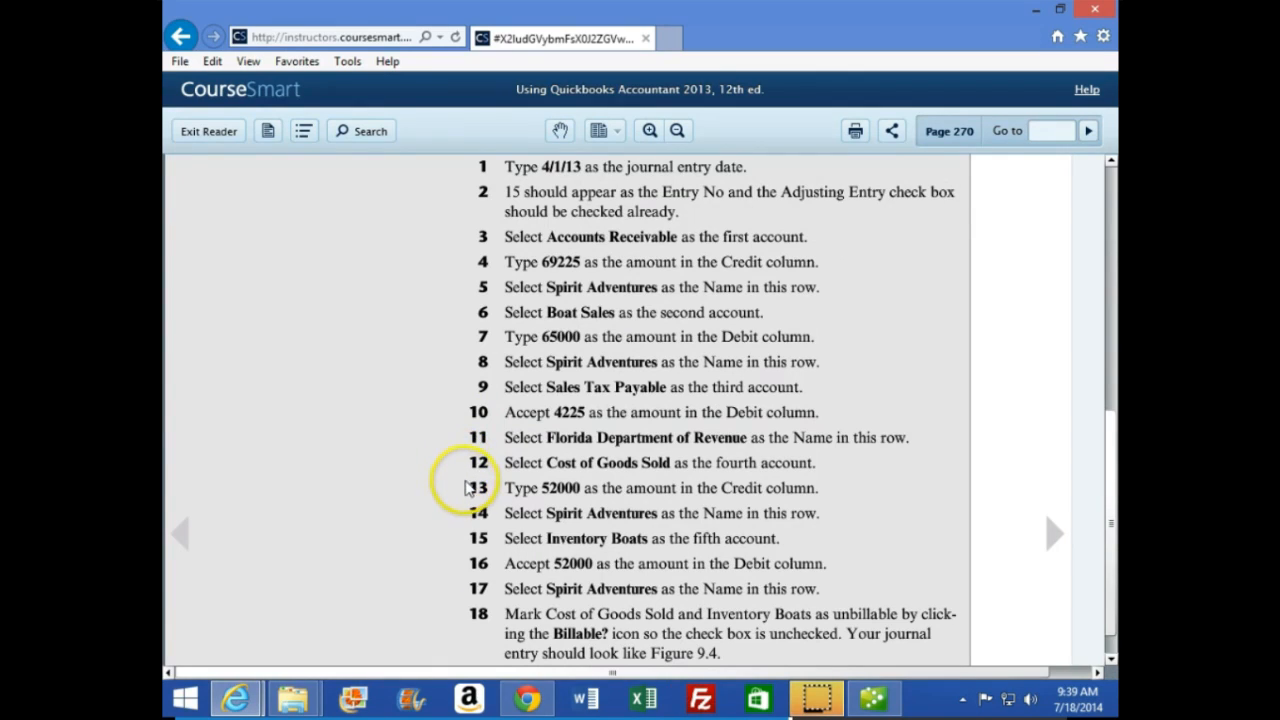
pyautogui.scroll(-1, 440, 508)
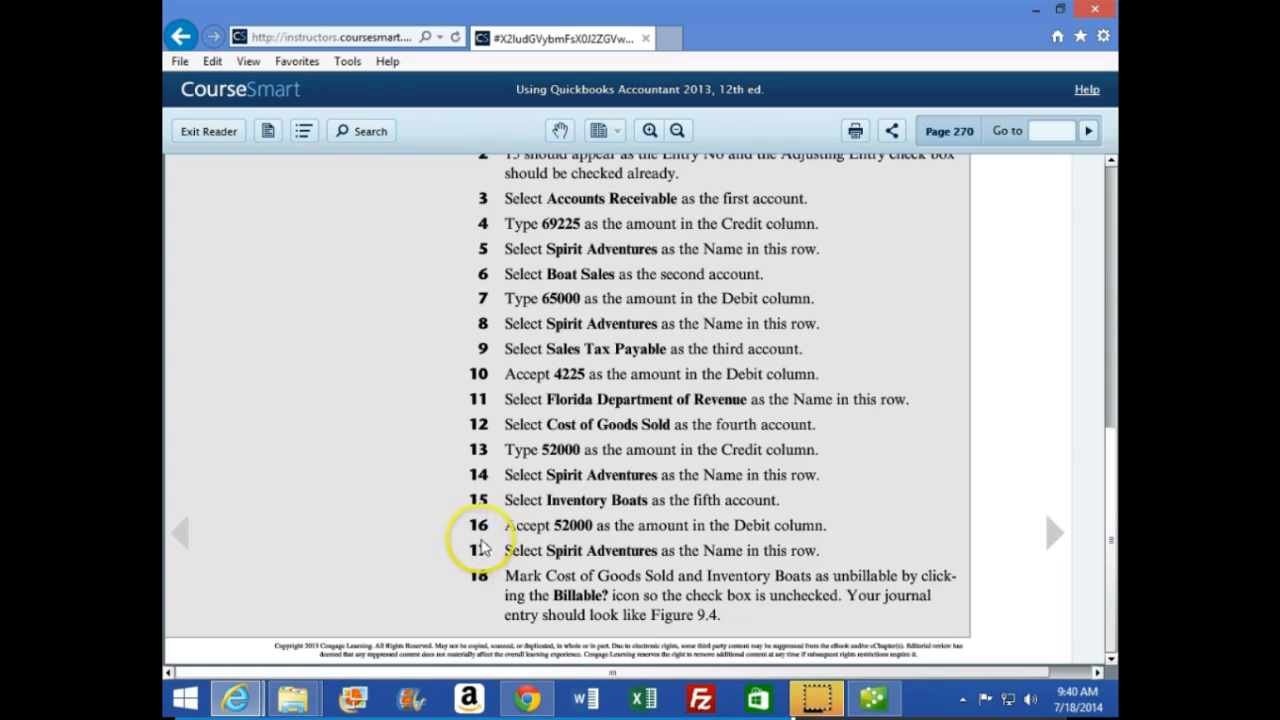
# Switch to QuickBooks and date the new adjusting entry 04/01/13, keeping entry number 15
pyautogui.click(873, 698)
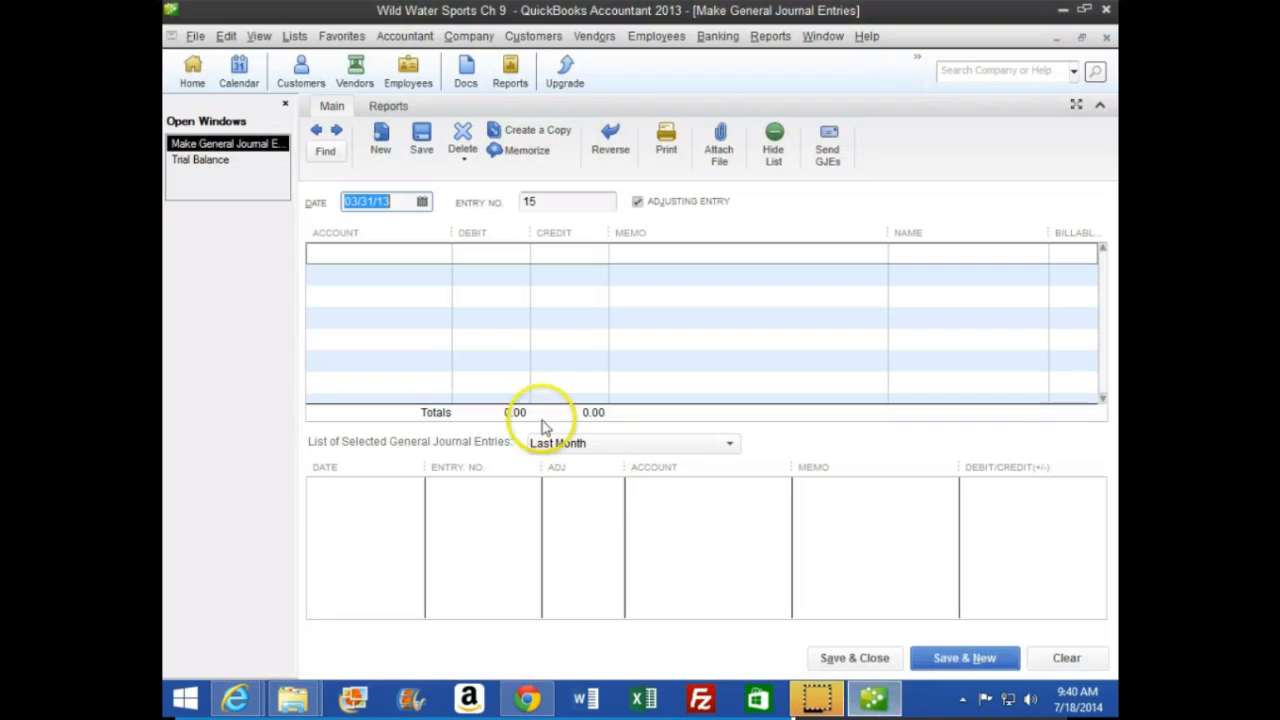
pyautogui.press('+')
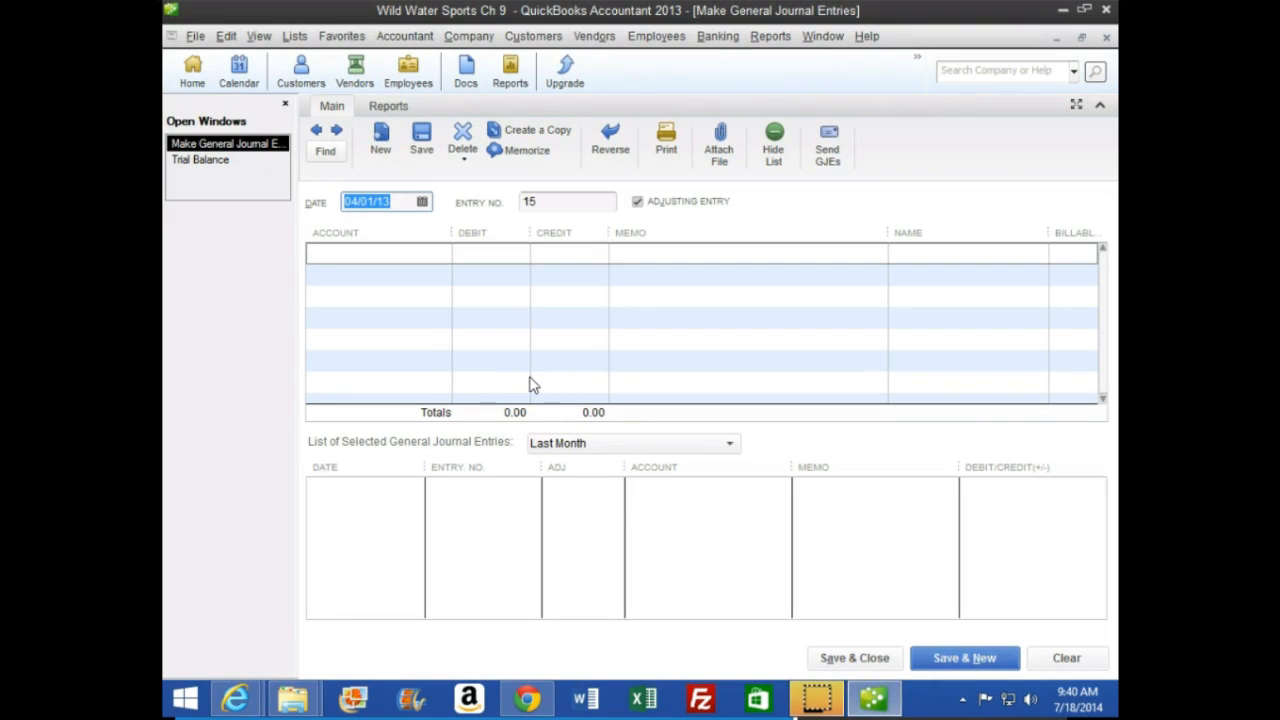
pyautogui.press('Tab')
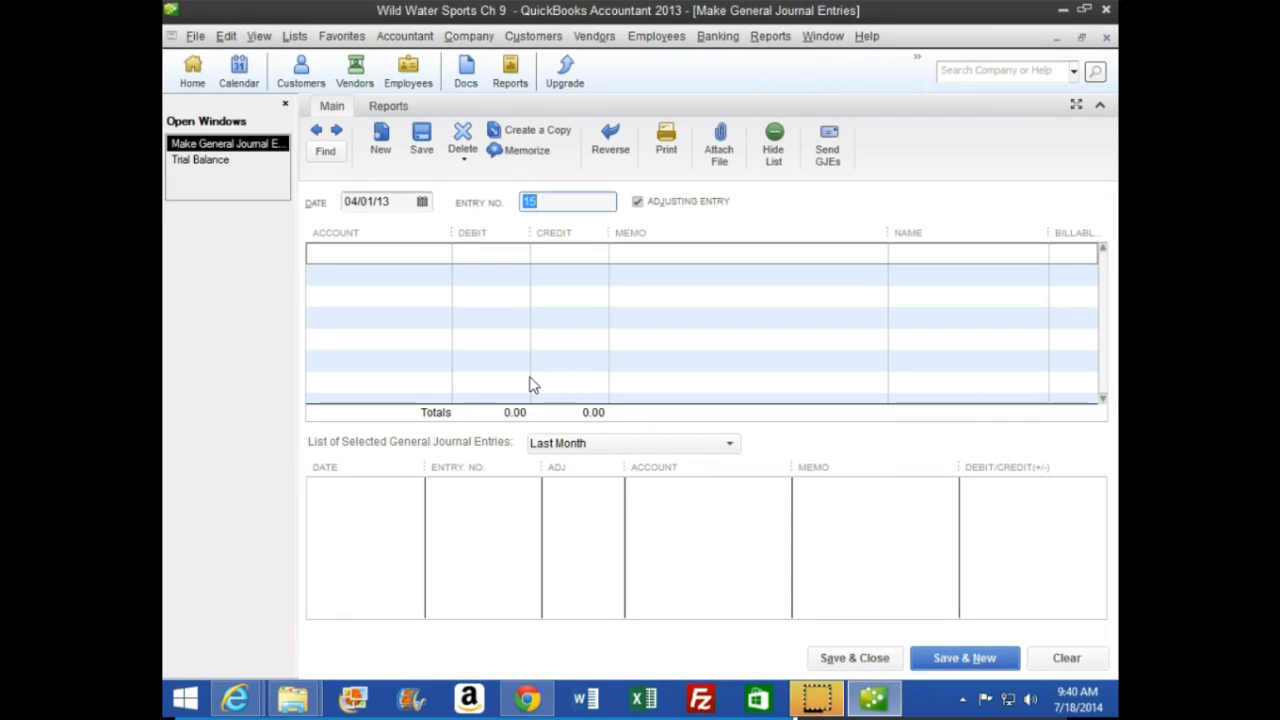
pyautogui.press('Tab')
pyautogui.press('Tab')
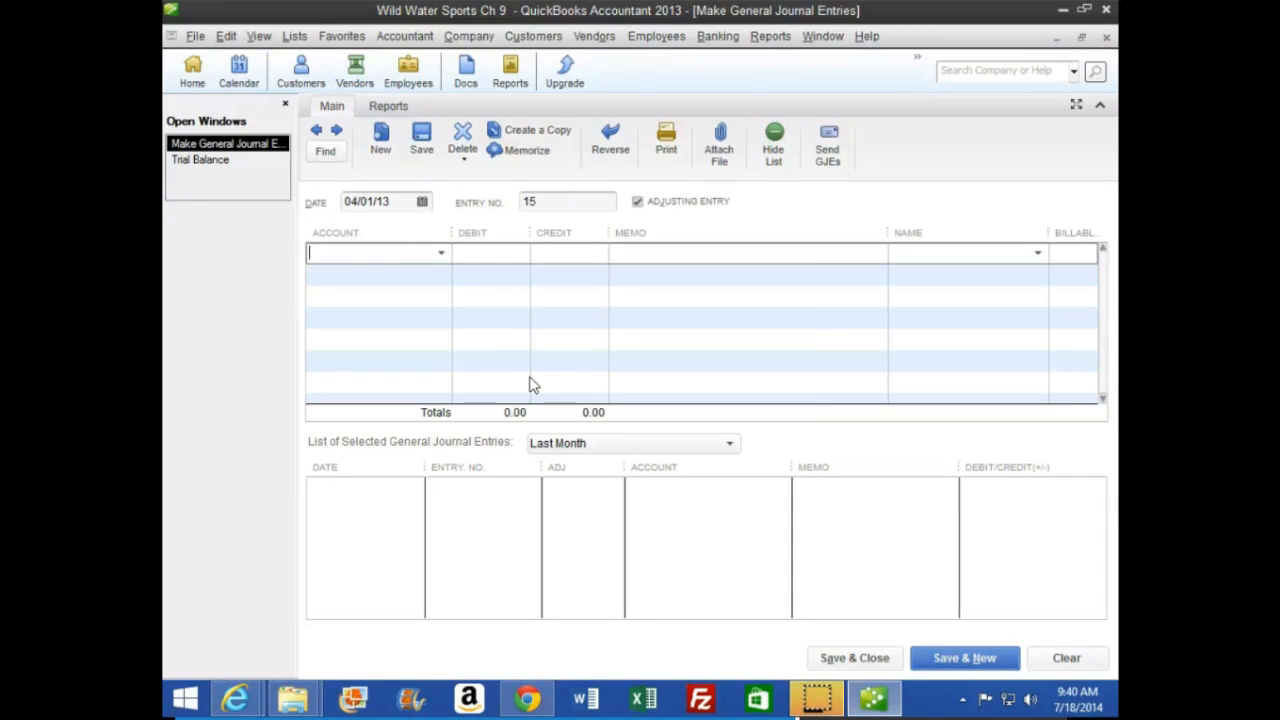
# Credit Accounts Receivable for 69,225 on the first line of the reversal, with Spirit Adventures as the name
pyautogui.write('Acc')
pyautogui.press('Up')
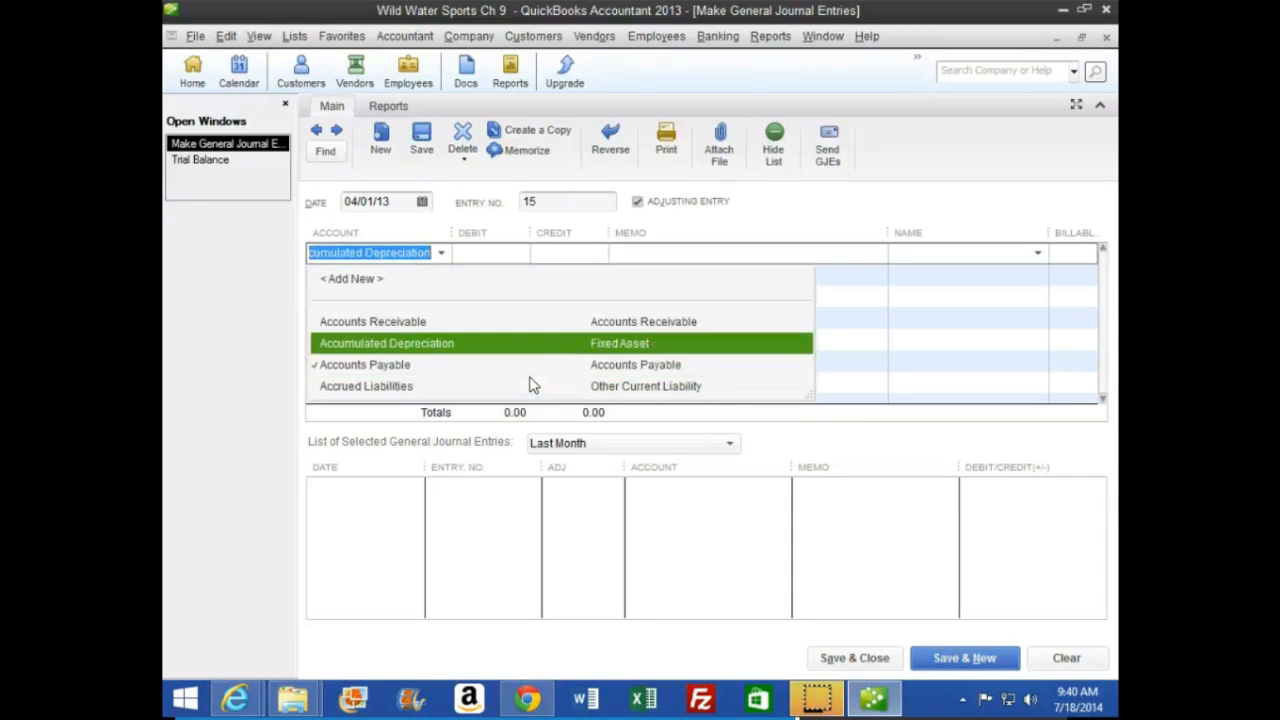
pyautogui.press('Up')
pyautogui.press('Tab')
pyautogui.press('Tab')
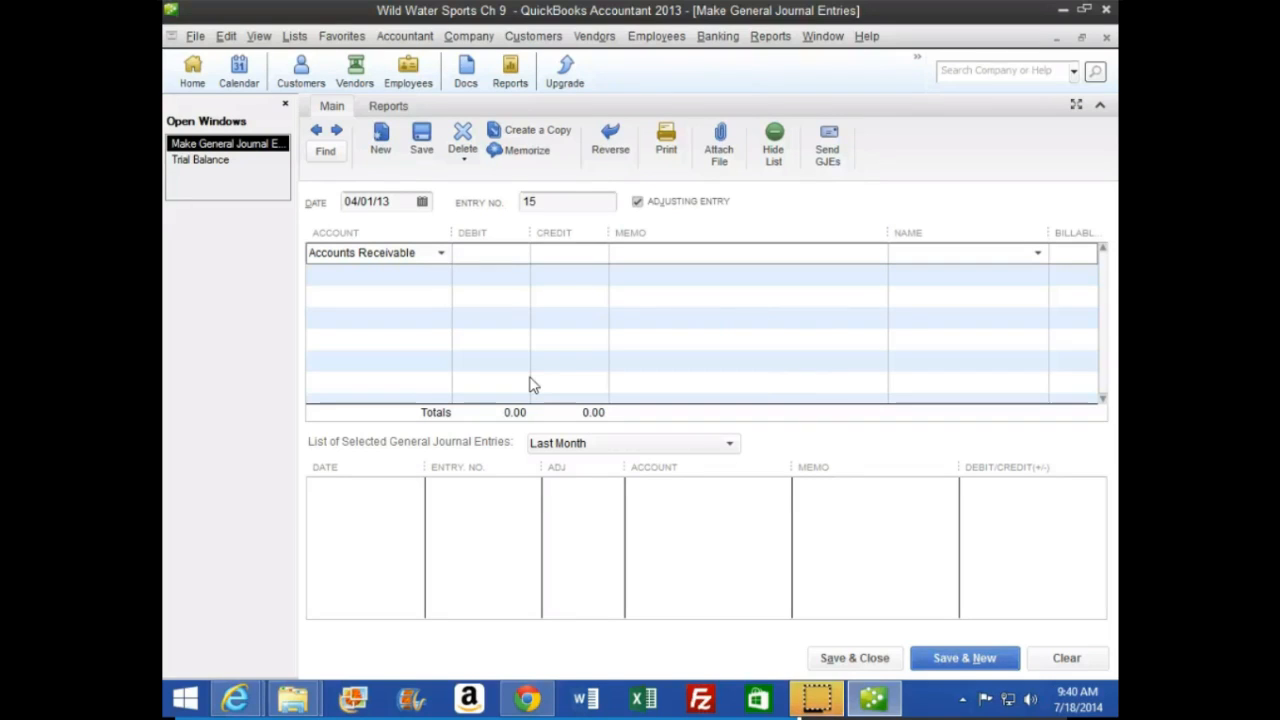
pyautogui.write('69225')
pyautogui.press('Tab')
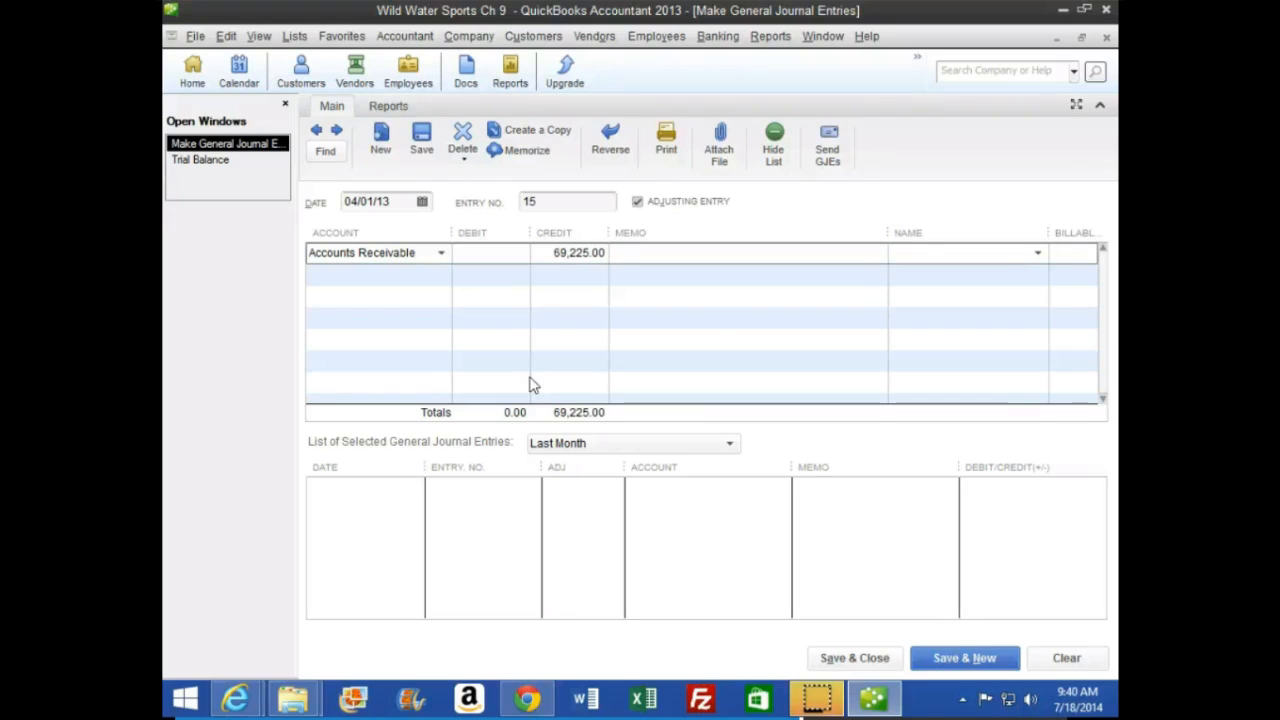
pyautogui.press('Tab')
pyautogui.write('Sp')
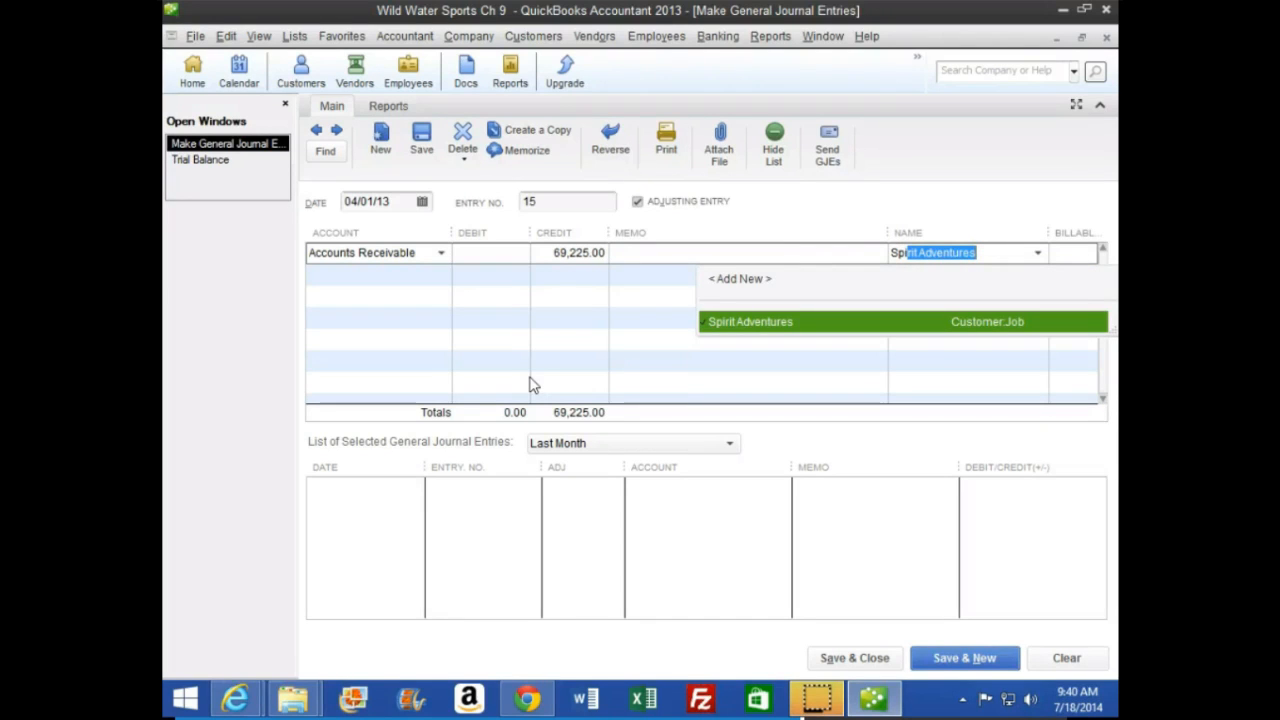
pyautogui.press('Tab')
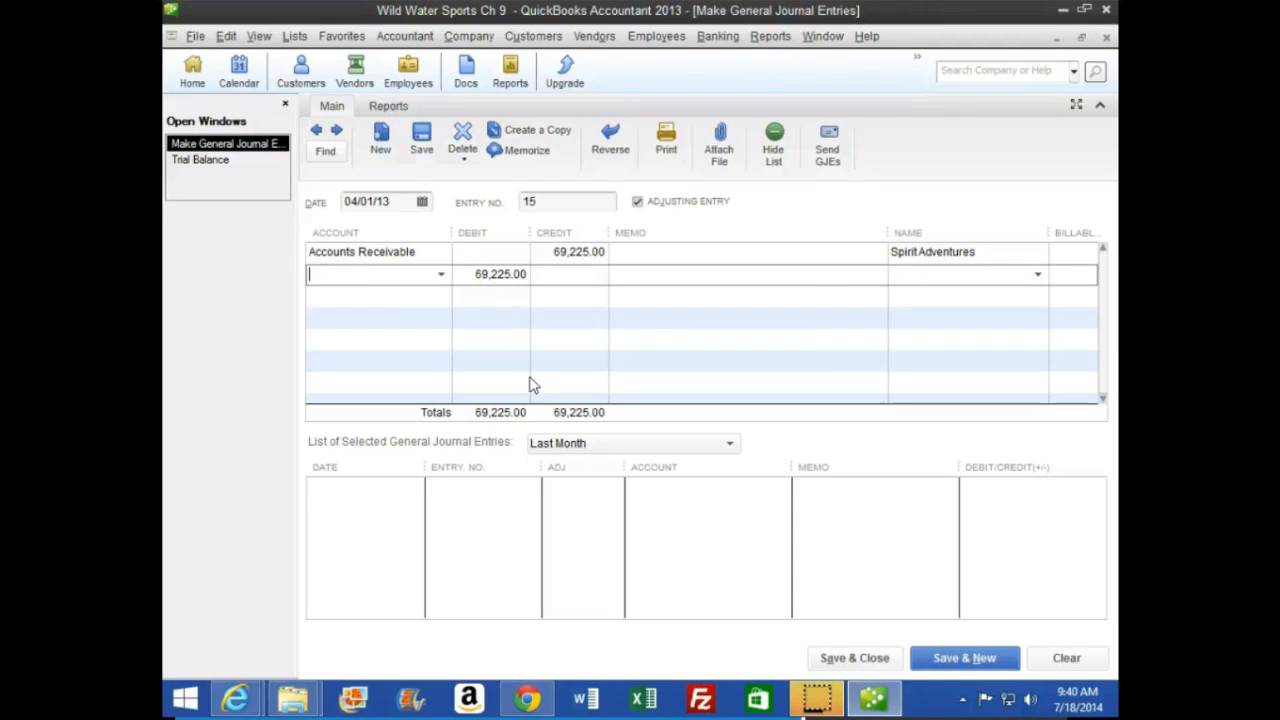
# Debit Boat Sales for 65,000 on the second line of the reversal, with Spirit Adventures as the name
pyautogui.write('Boat Sales')
pyautogui.press('Tab')
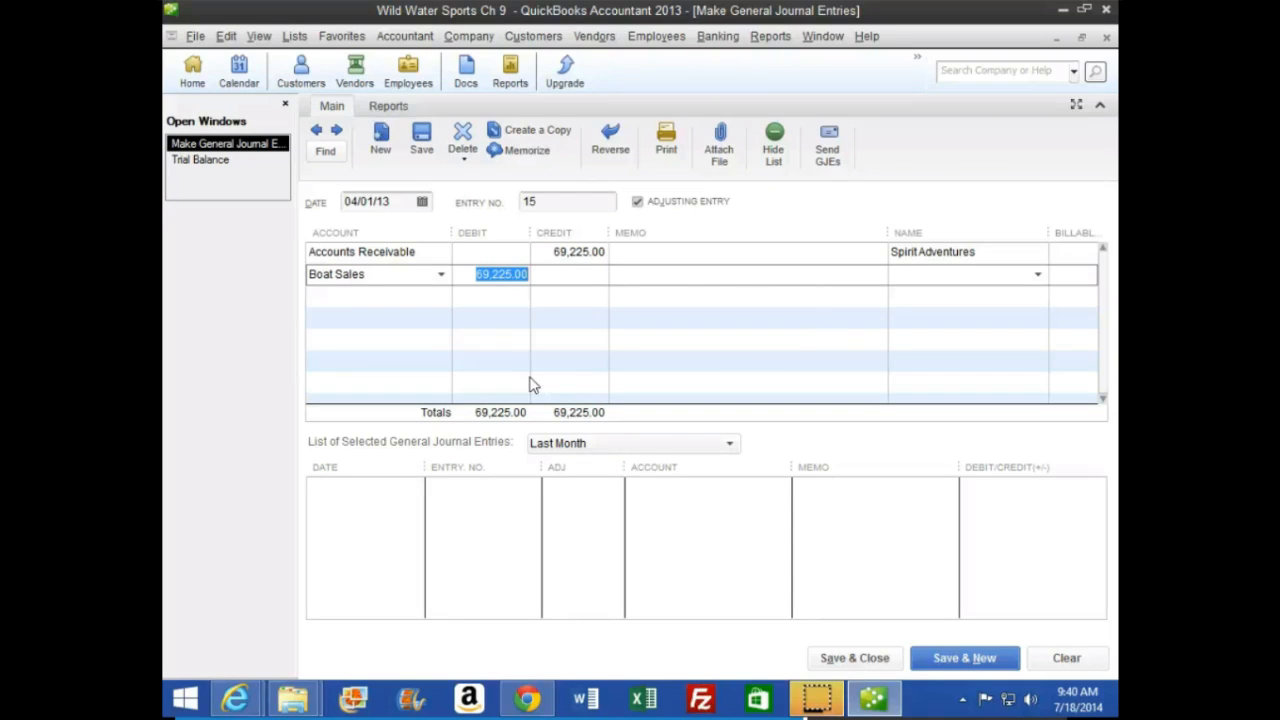
pyautogui.write('65000')
pyautogui.press('Tab')
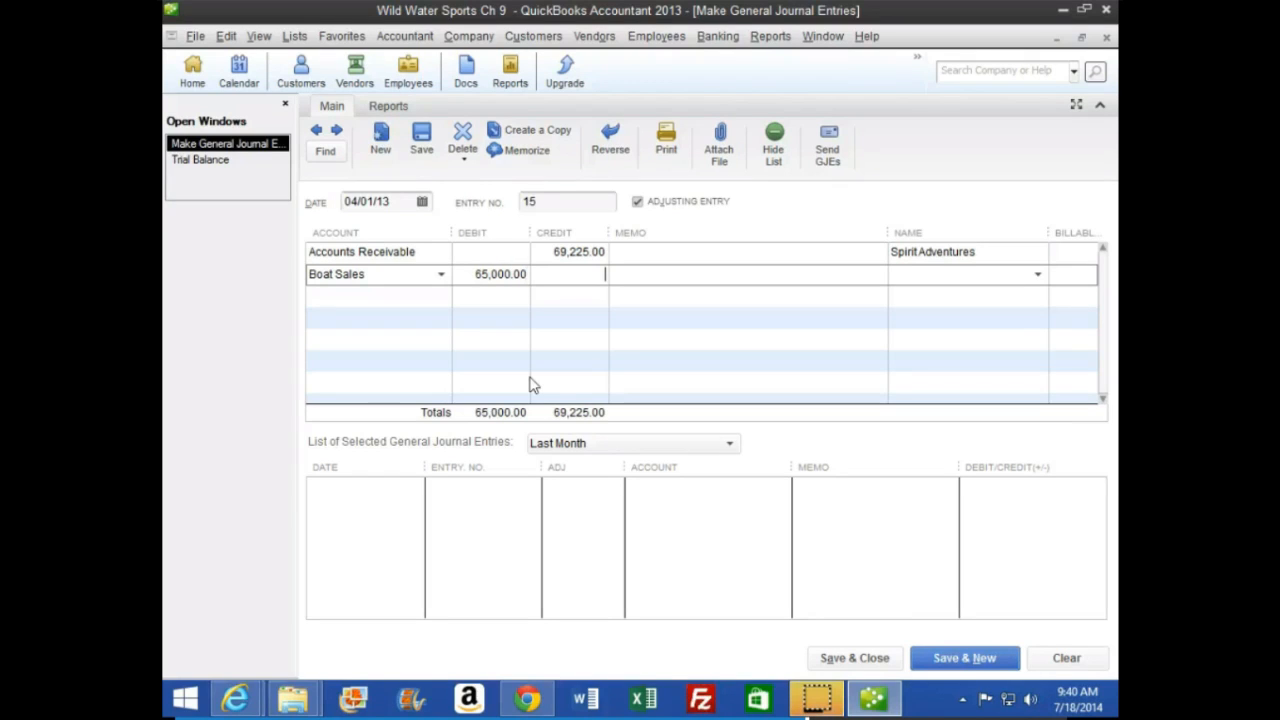
pyautogui.press('Tab')
pyautogui.press('Tab')
pyautogui.write('Sp')
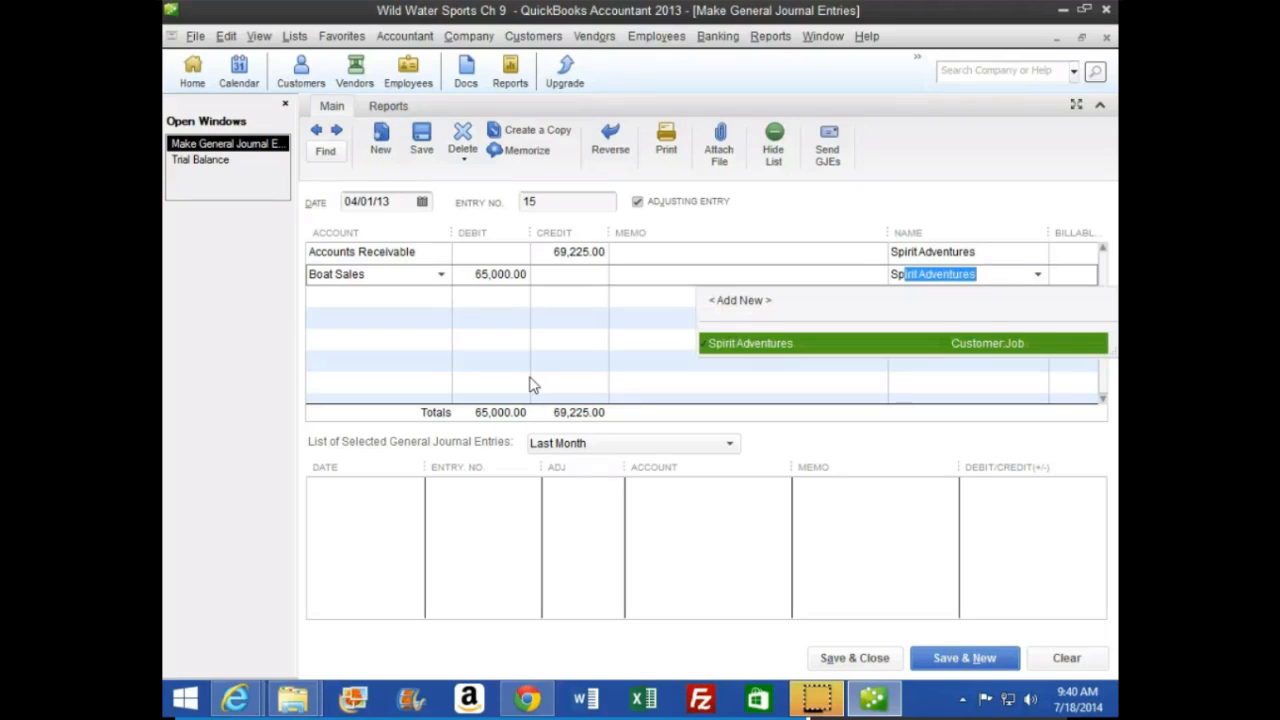
pyautogui.press('Tab')
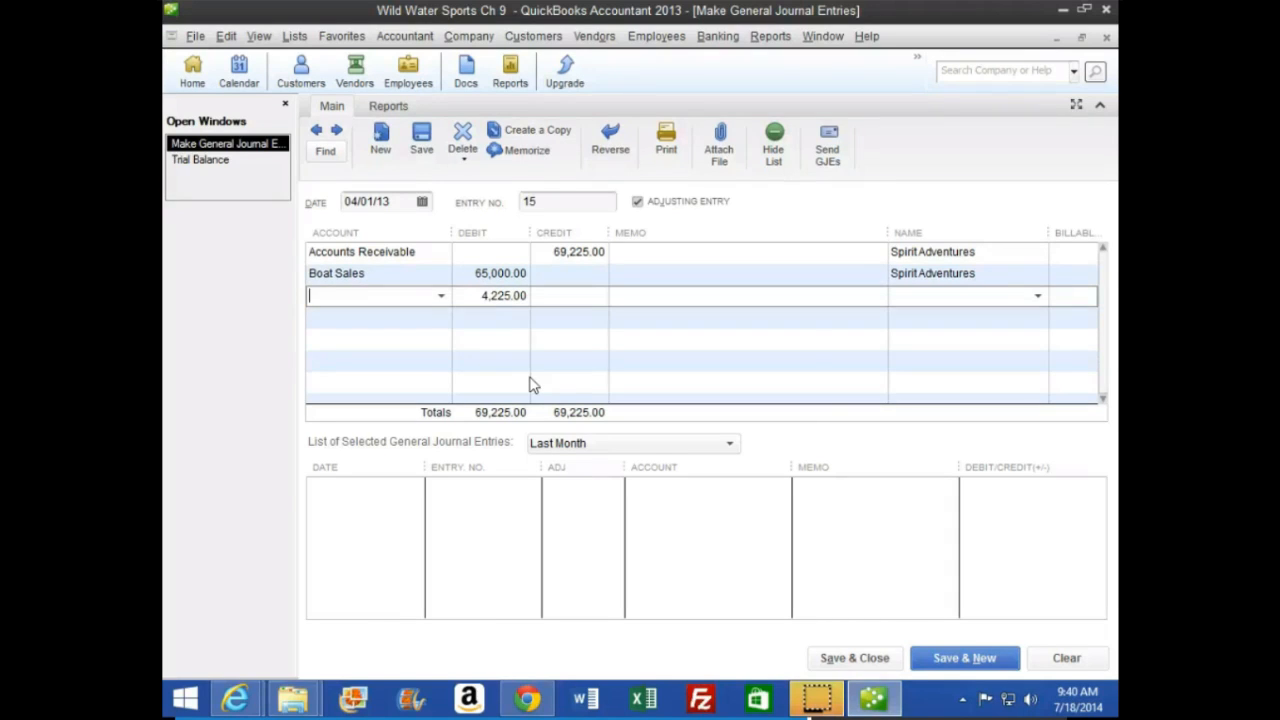
# Debit Sales Tax Payable for 4,225 on the third line, with Florida Department of Revenue as the name
pyautogui.write('Sales Discounts')
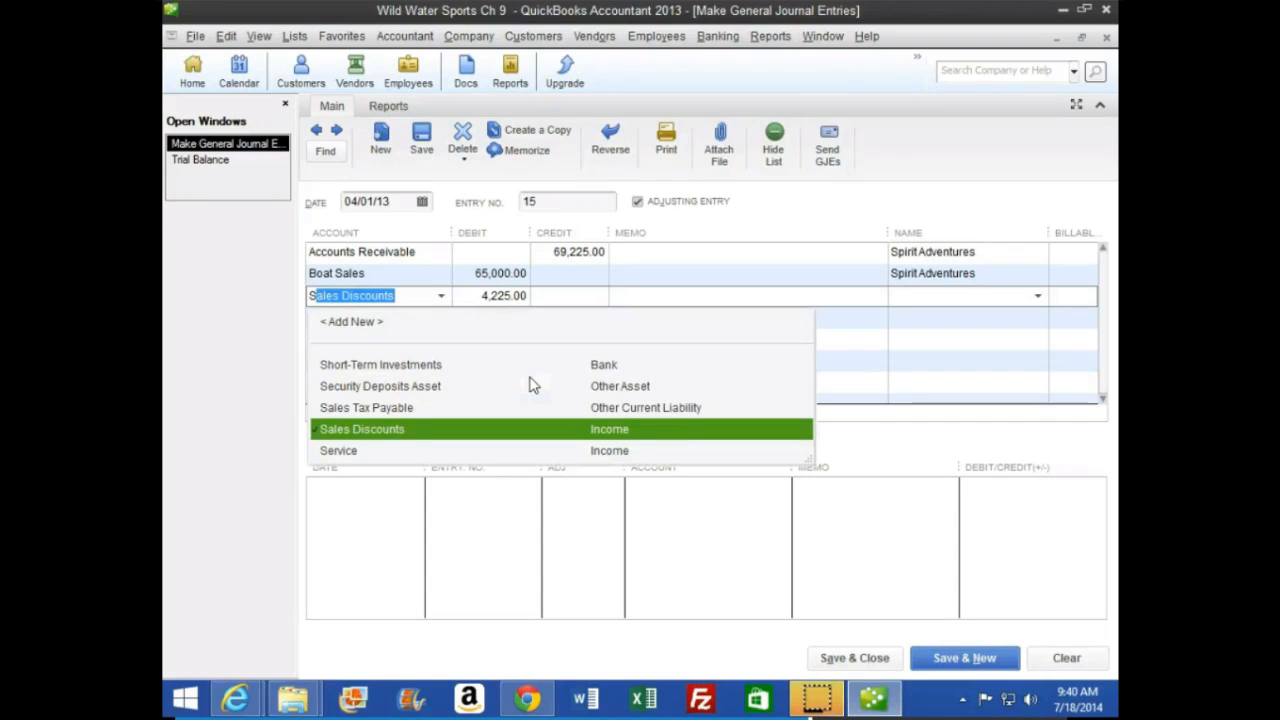
pyautogui.press('Up')
pyautogui.press('Tab')
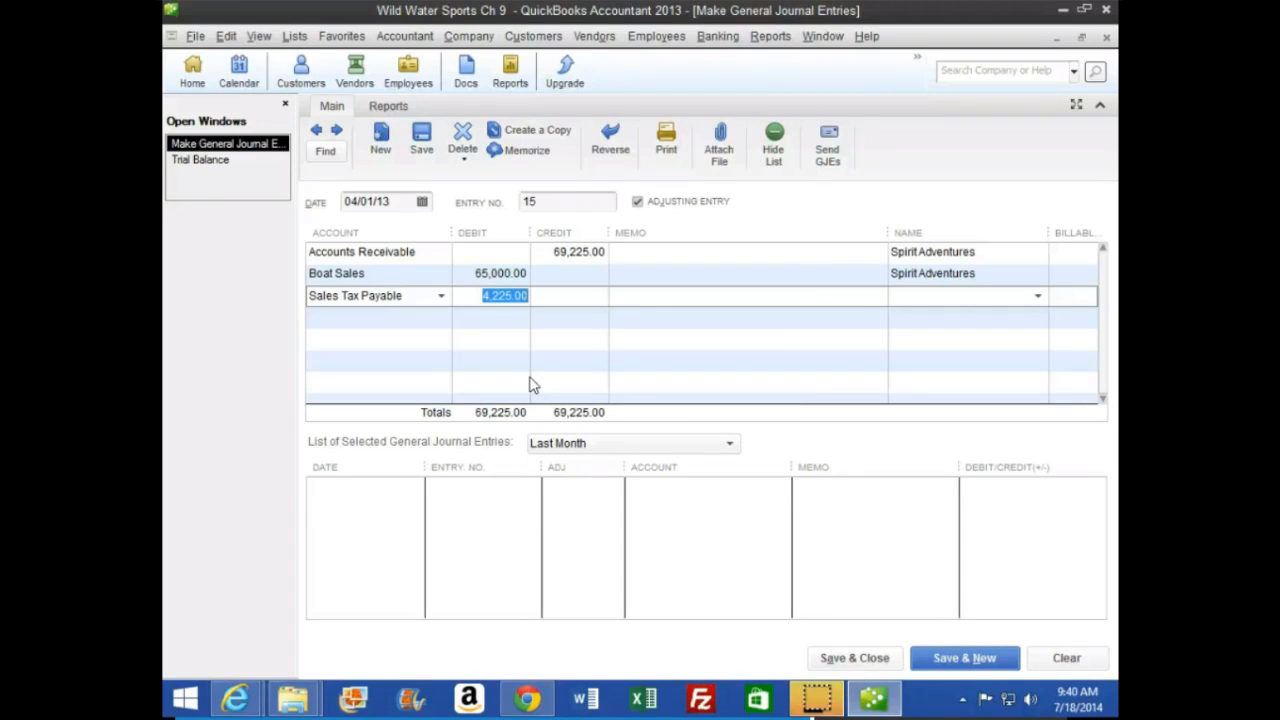
pyautogui.press('Tab')
pyautogui.press('Tab')
pyautogui.press('Tab')
pyautogui.write('Flori')
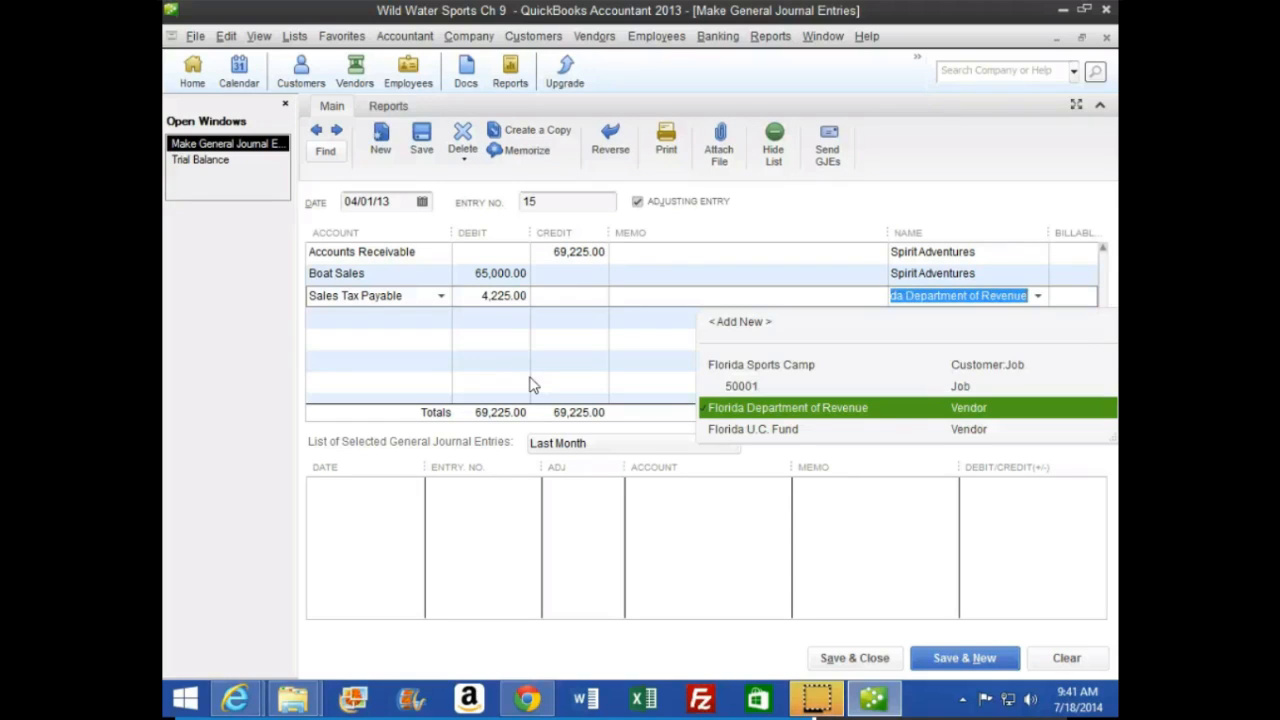
pyautogui.press('Tab')
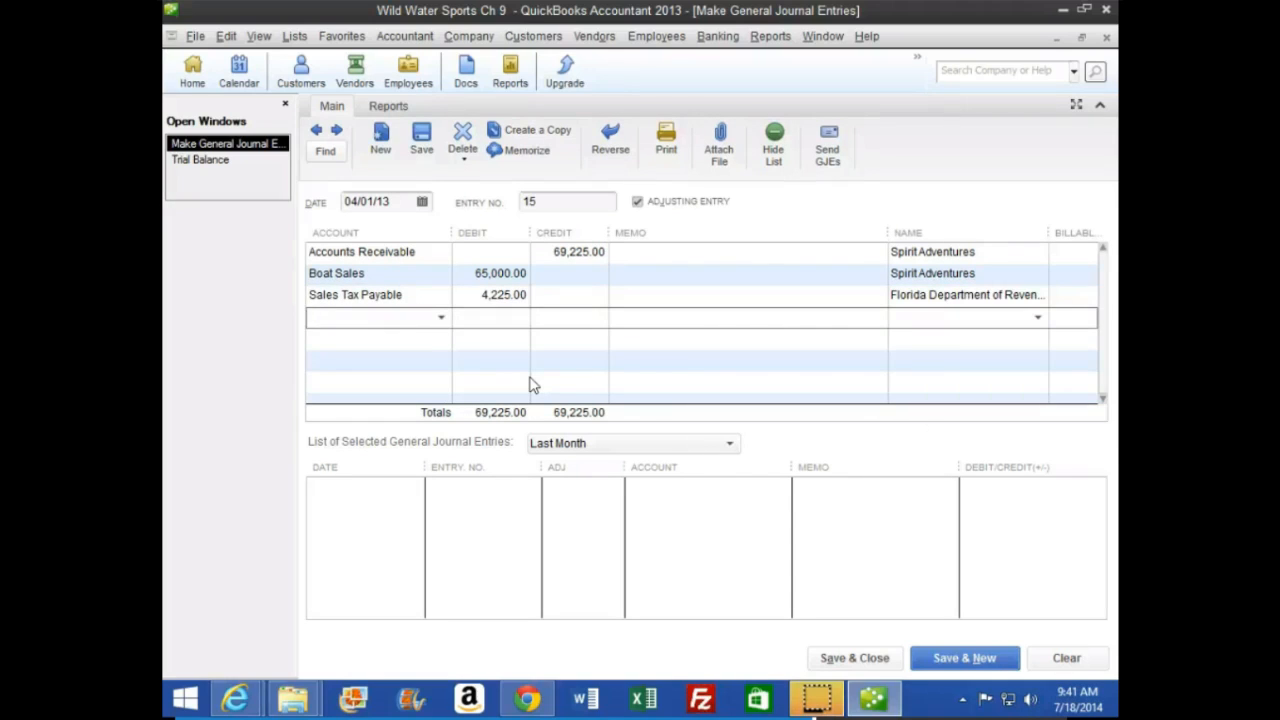
# Credit Cost of Goods Sold for 52,000 on the fourth line, with Spirit Adventures as the name
pyautogui.write('C')
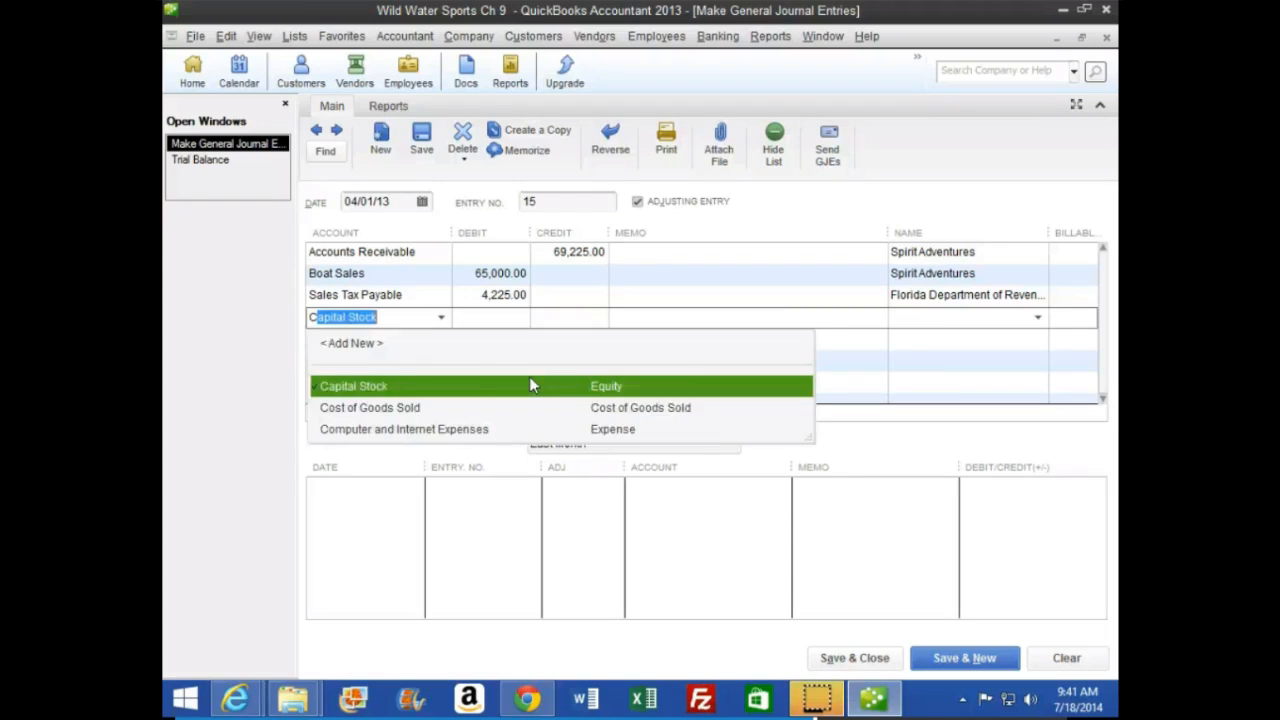
pyautogui.write('ost of Goods Sold')
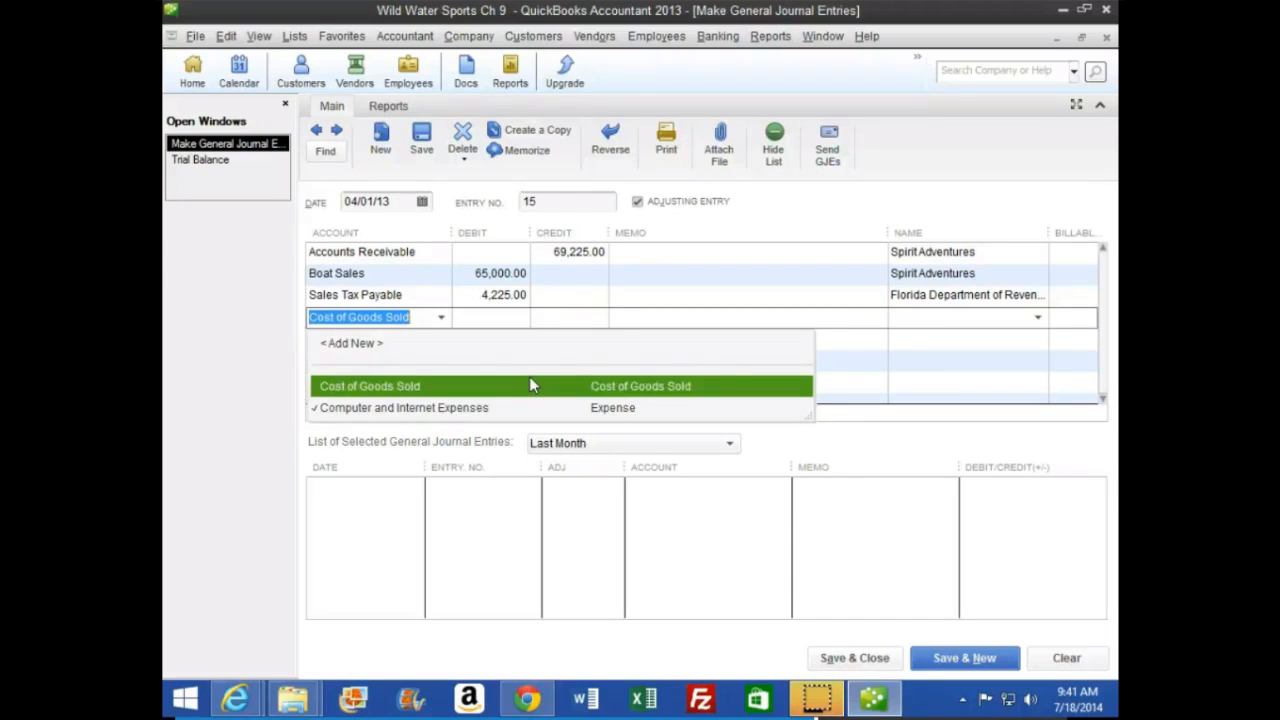
pyautogui.click(532, 385)
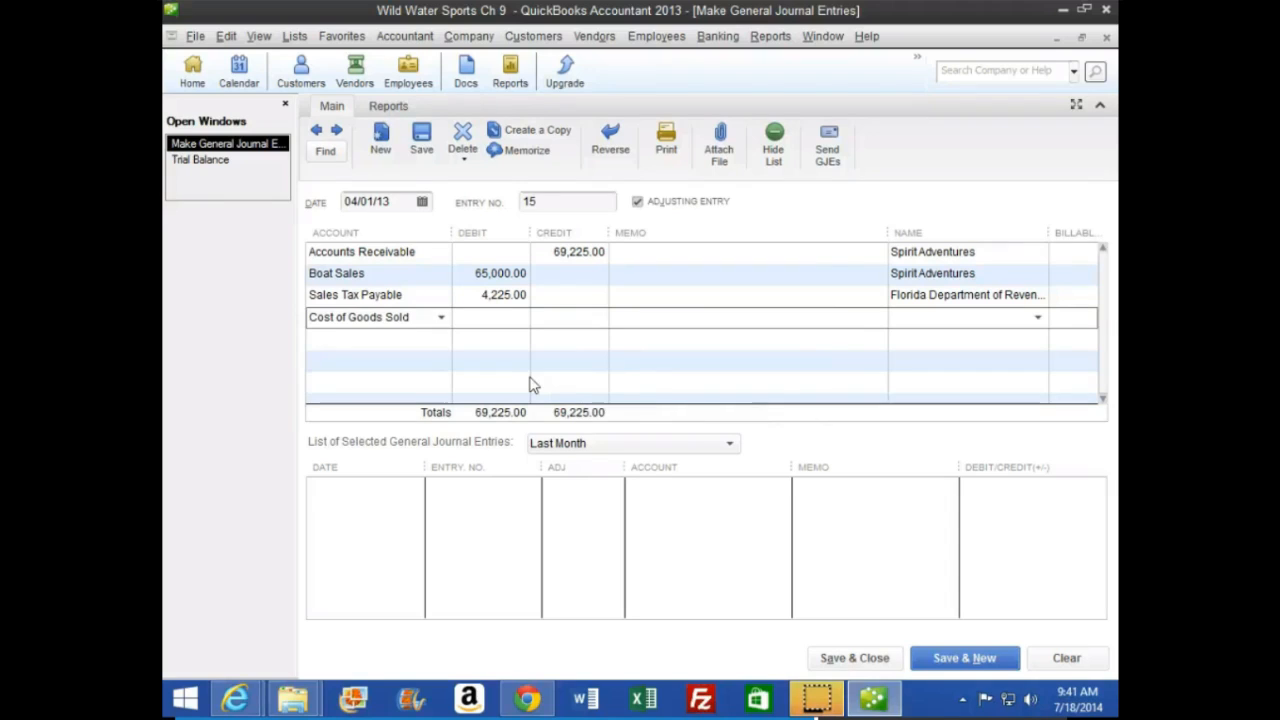
pyautogui.press('Tab')
pyautogui.write('52000')
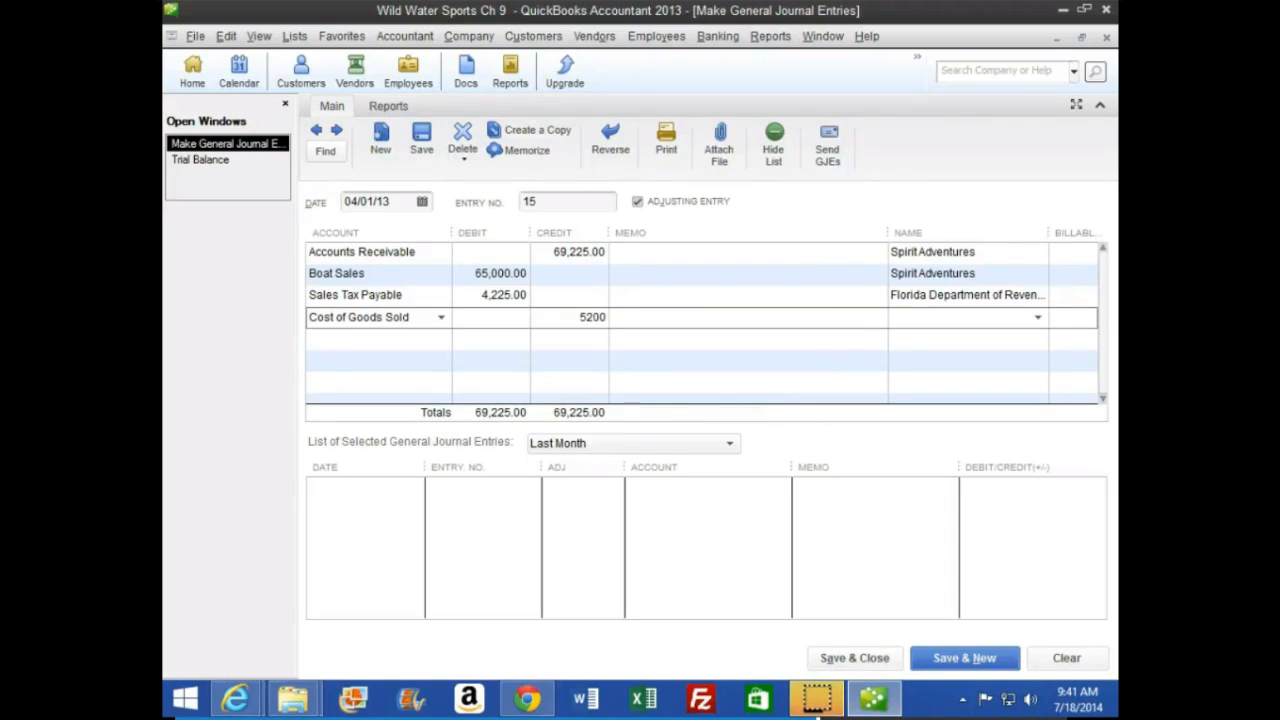
pyautogui.press('Tab')
pyautogui.press('Tab')
pyautogui.write('Sp')
pyautogui.press('Tab')
pyautogui.press('Tab')
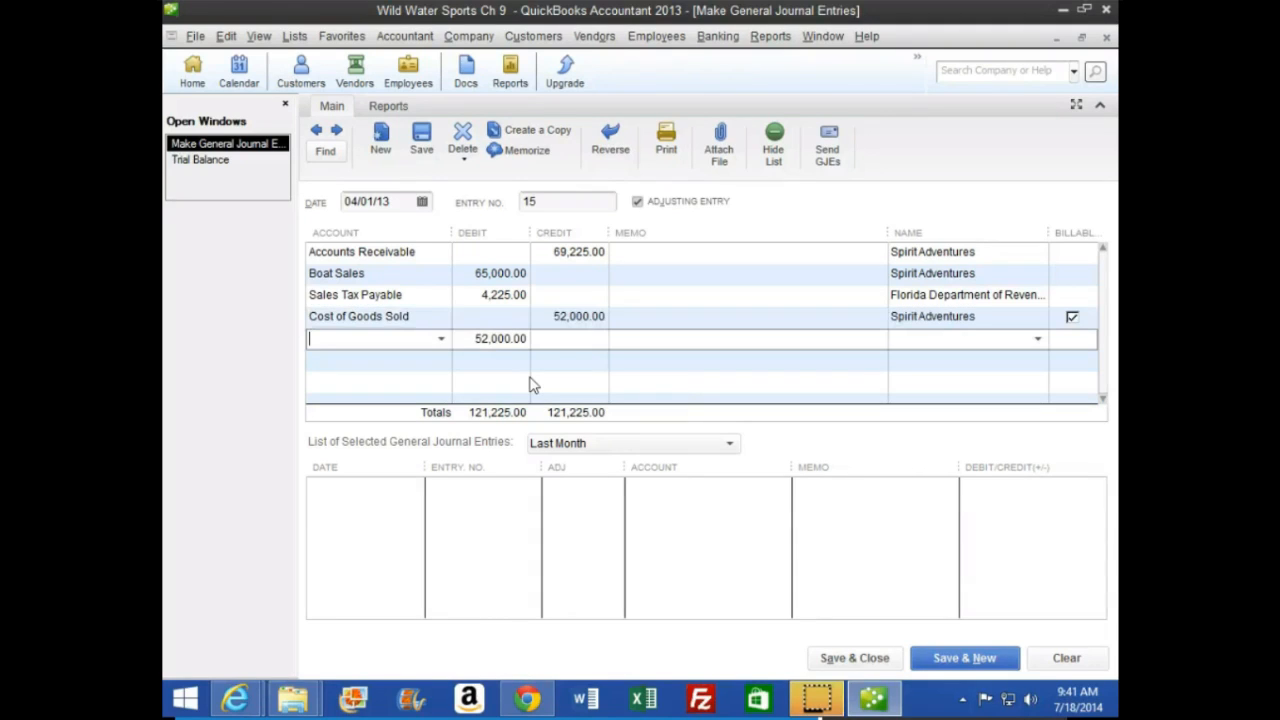
# Debit Inventory Boats for 52,000 on the fifth line, with Spirit Adventures as the name
pyautogui.write('Inventory Boats')
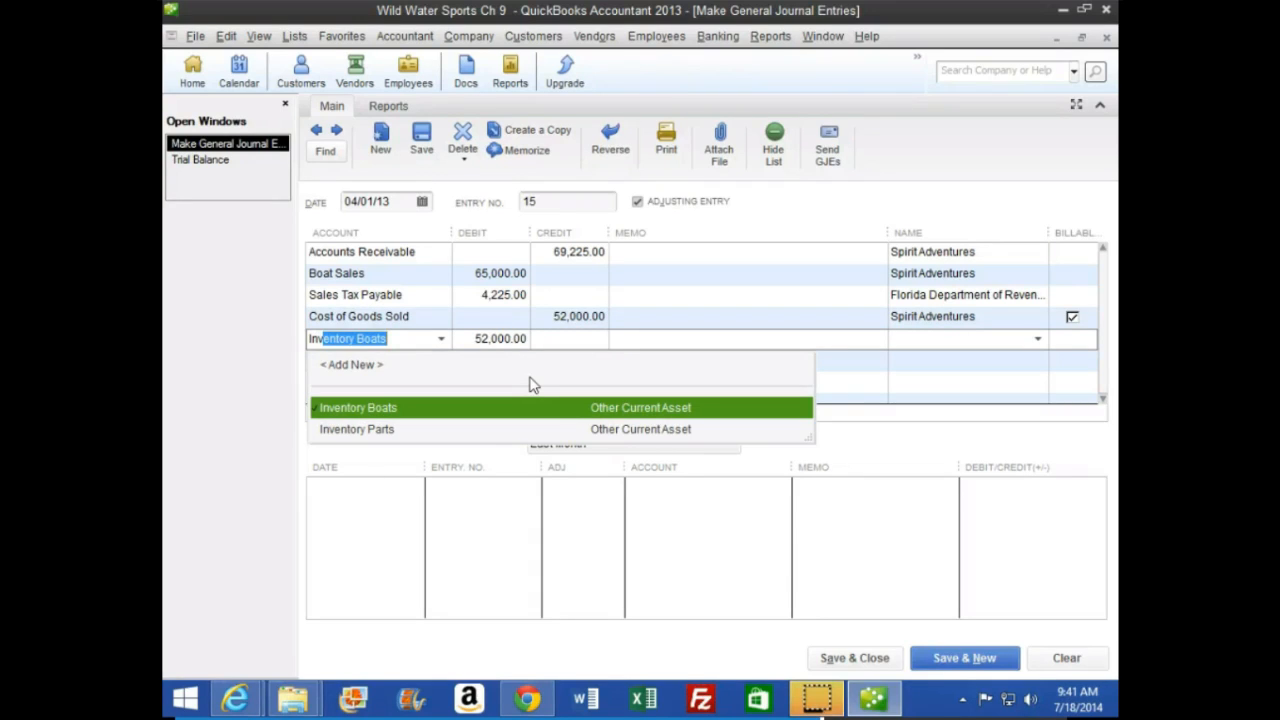
pyautogui.press('Tab')
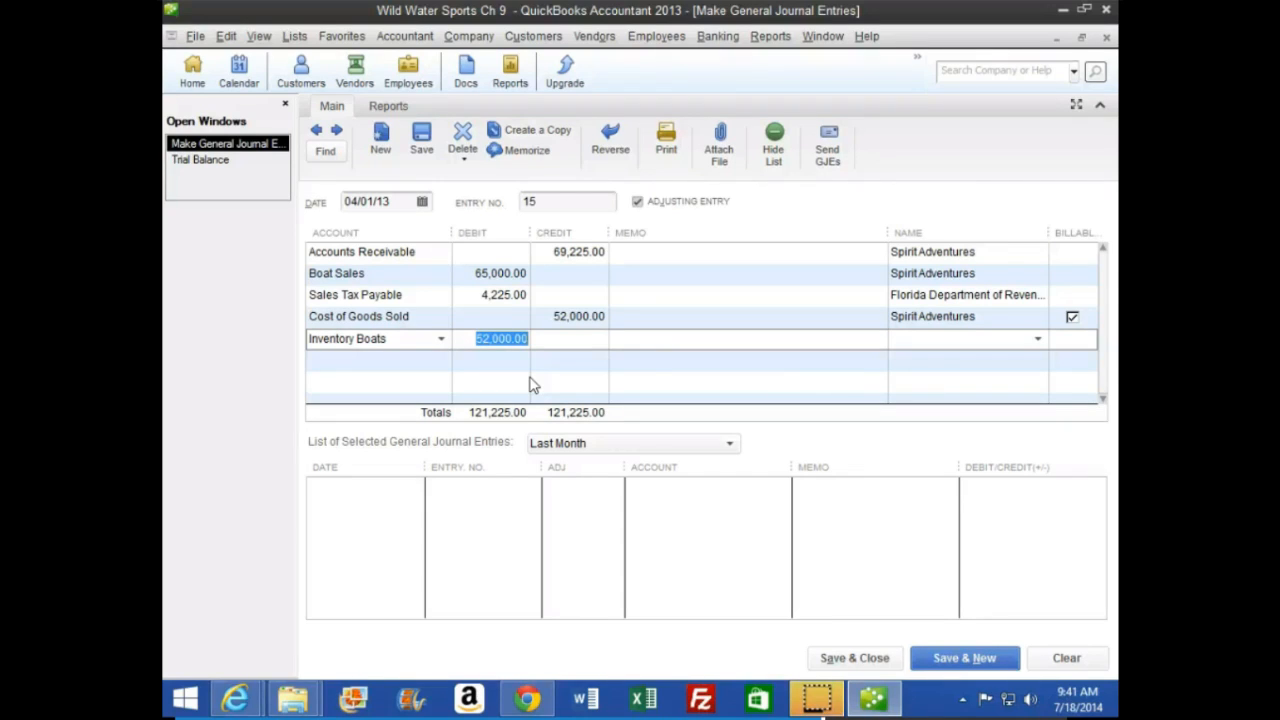
pyautogui.press('Tab')
pyautogui.press('Tab')
pyautogui.press('Tab')
pyautogui.write('Spirit Adventures')
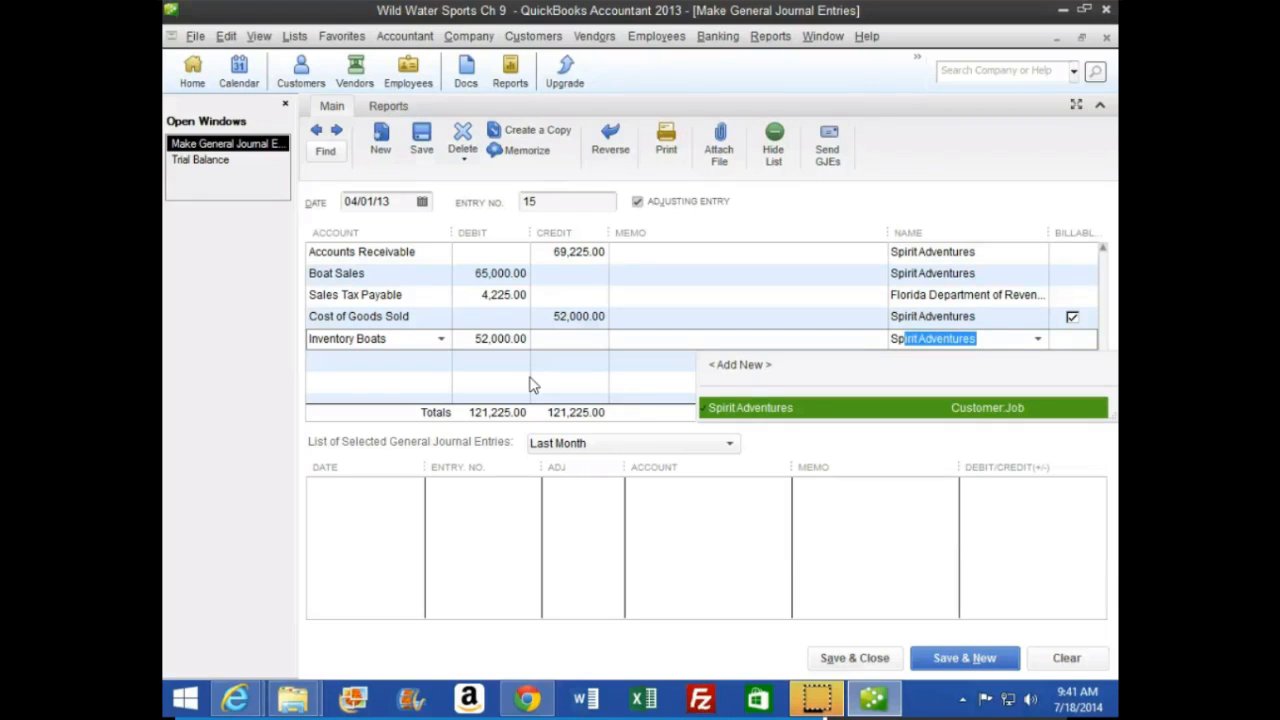
pyautogui.press('Tab')
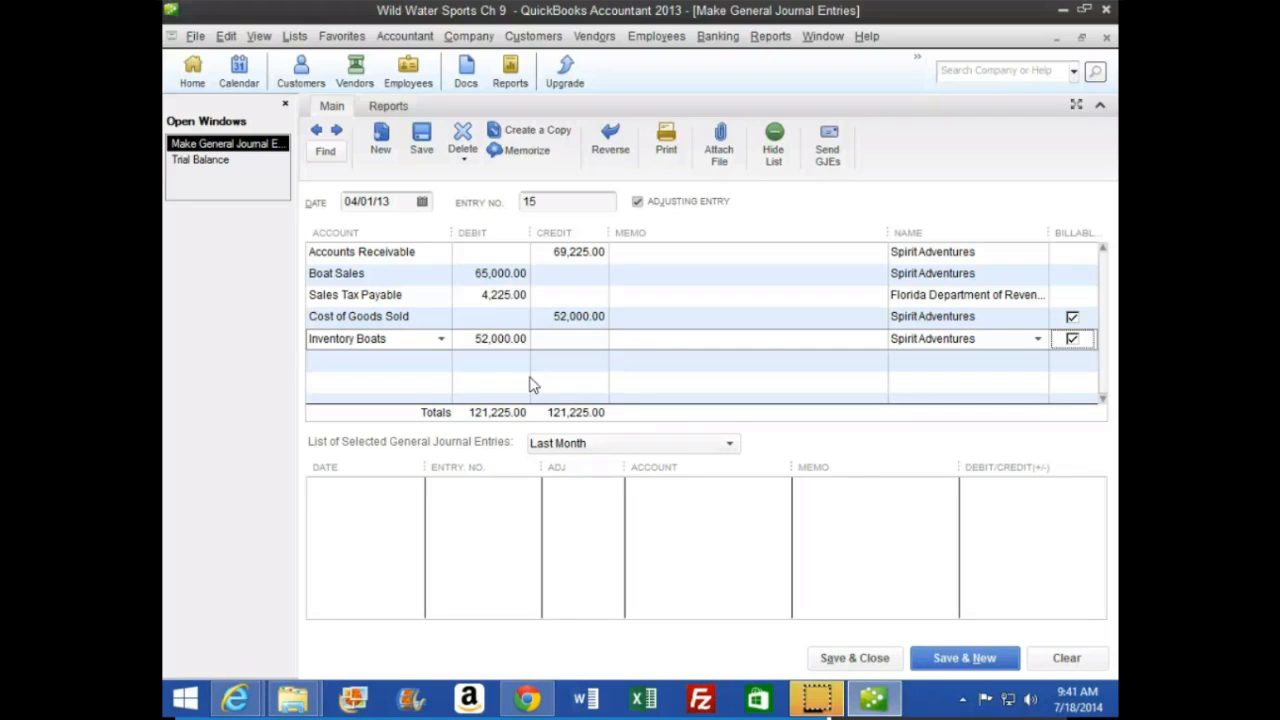
# Mark the Cost of Goods Sold and Inventory Boats lines as unbillable, and save and close the journal entry
pyautogui.click(1073, 318)
pyautogui.click(1075, 337)
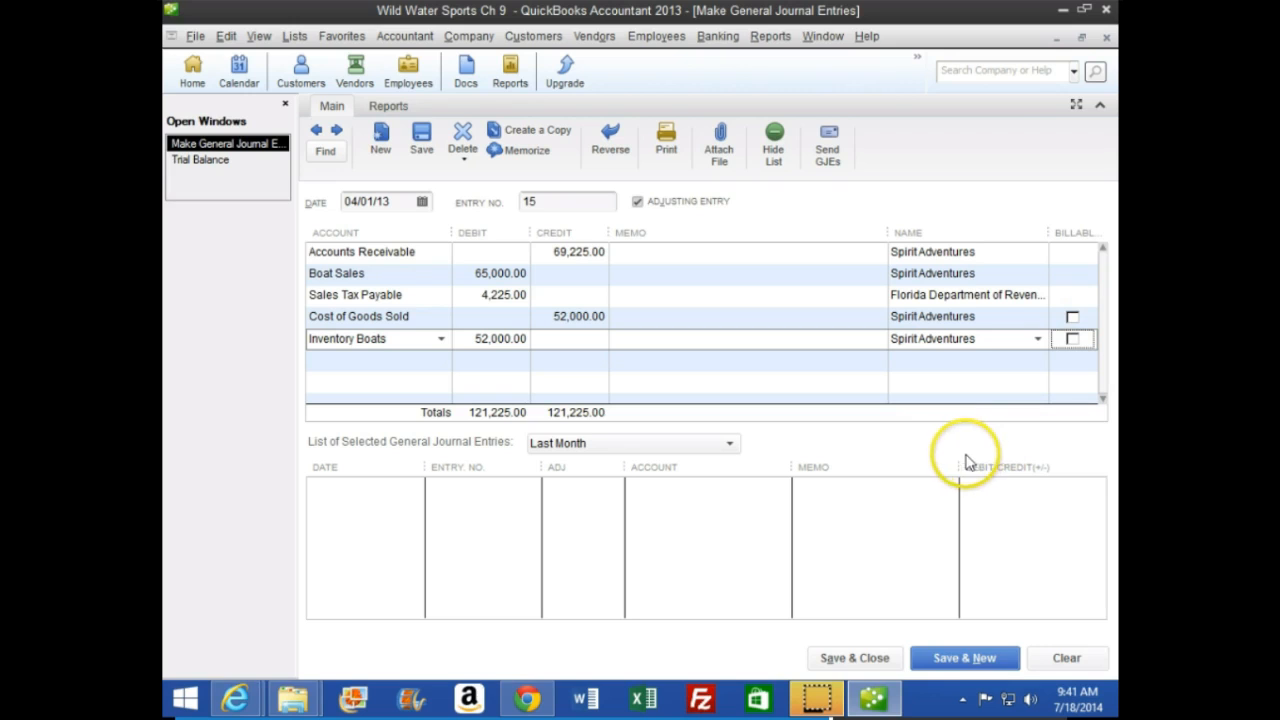
pyautogui.click(854, 658)
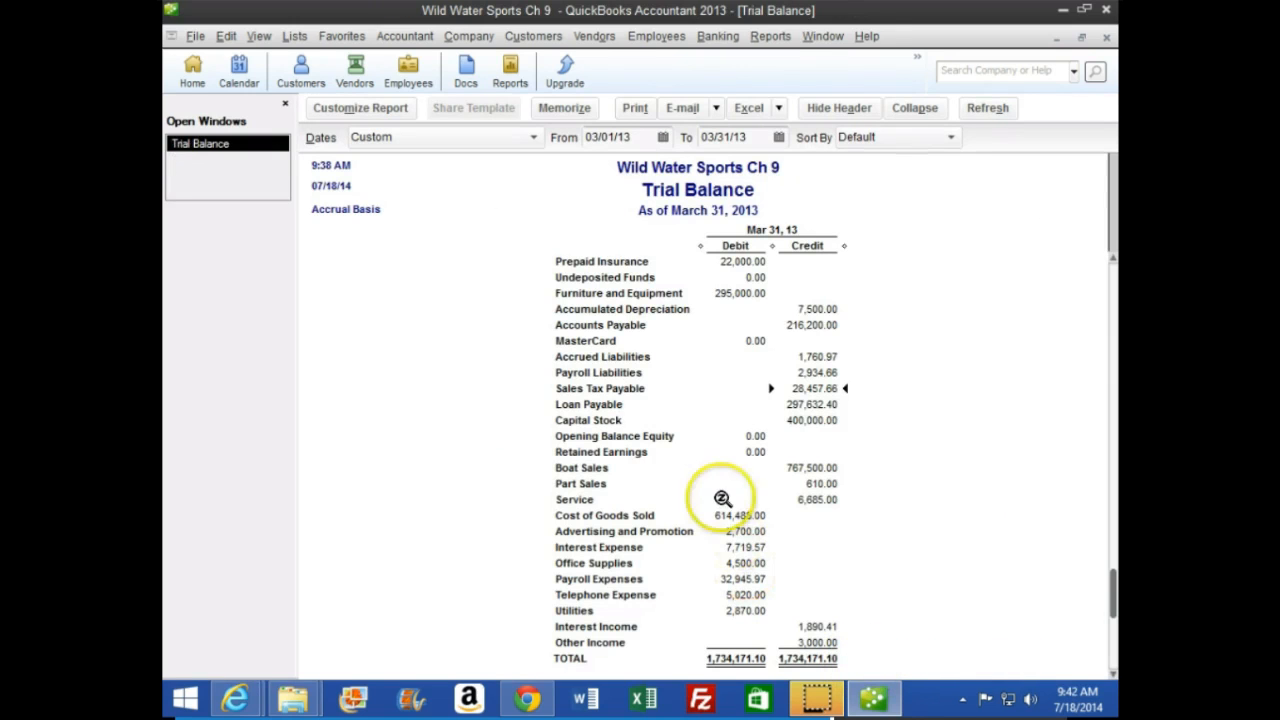
# Set the trial balance's end date to 04/01/13 and review the account balances
pyautogui.moveTo(757, 137); pyautogui.dragTo(641, 150)
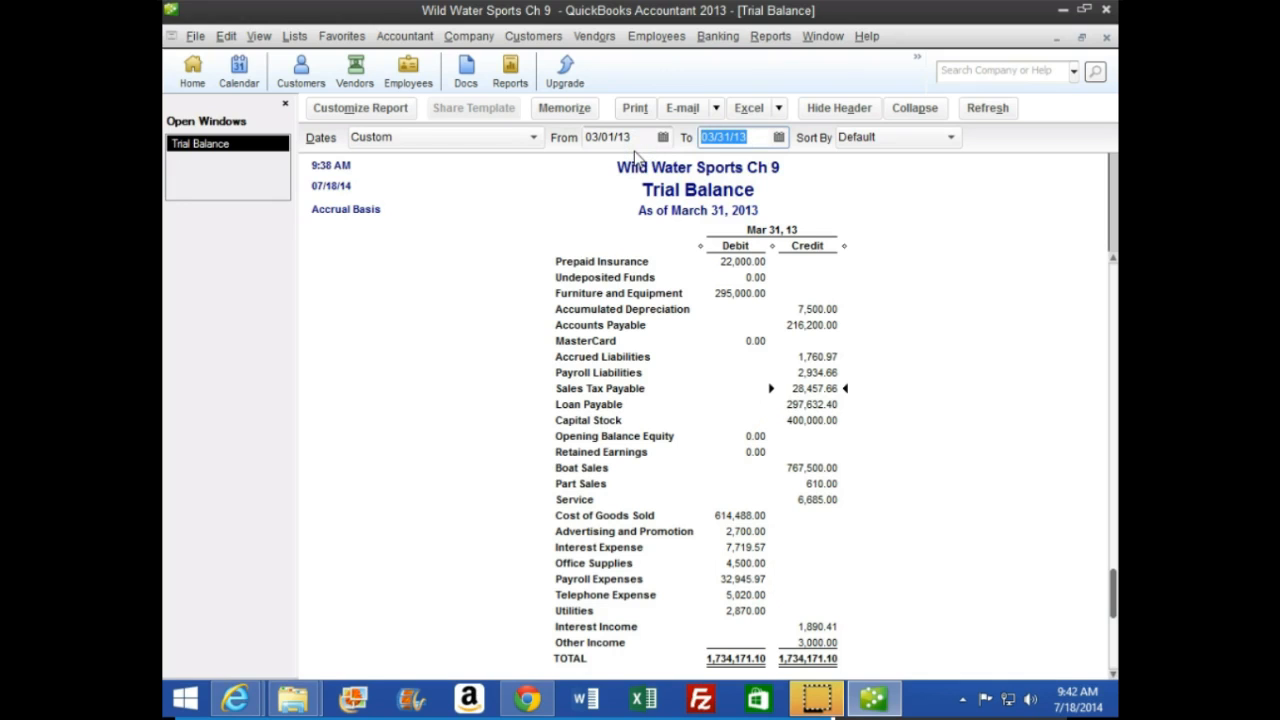
pyautogui.click(724, 379)
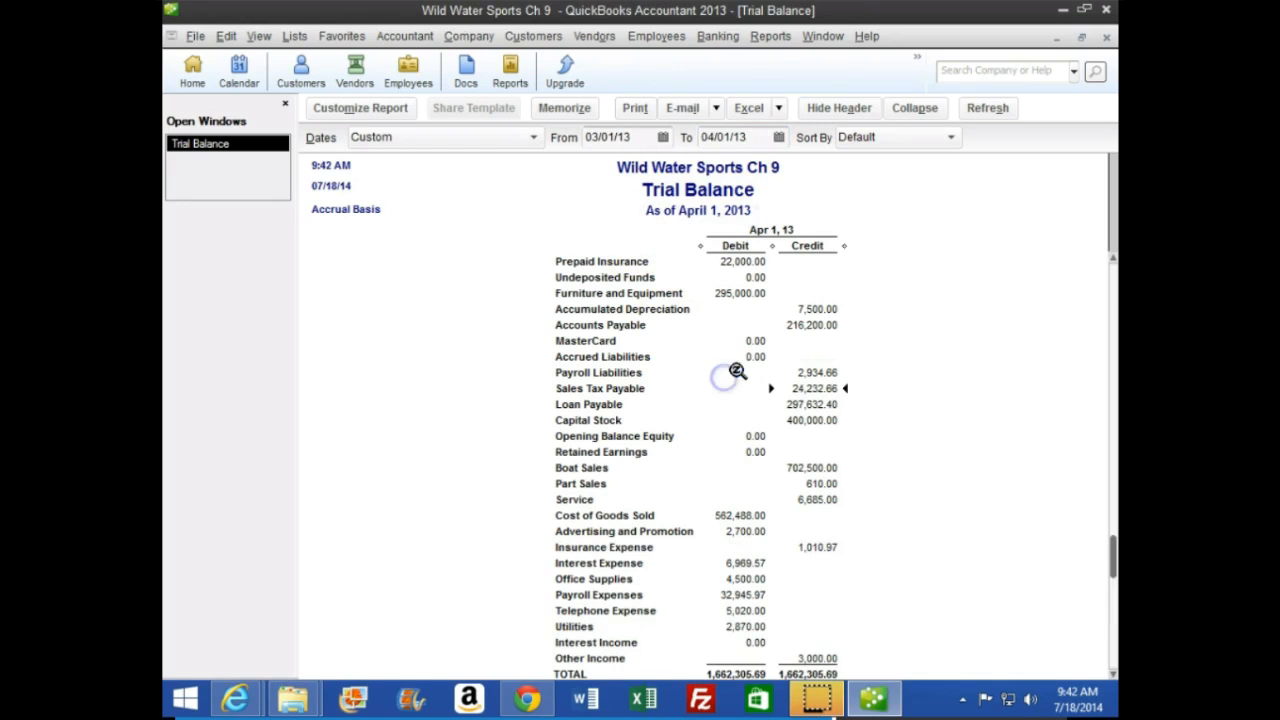
pyautogui.scroll(2, 757, 419)
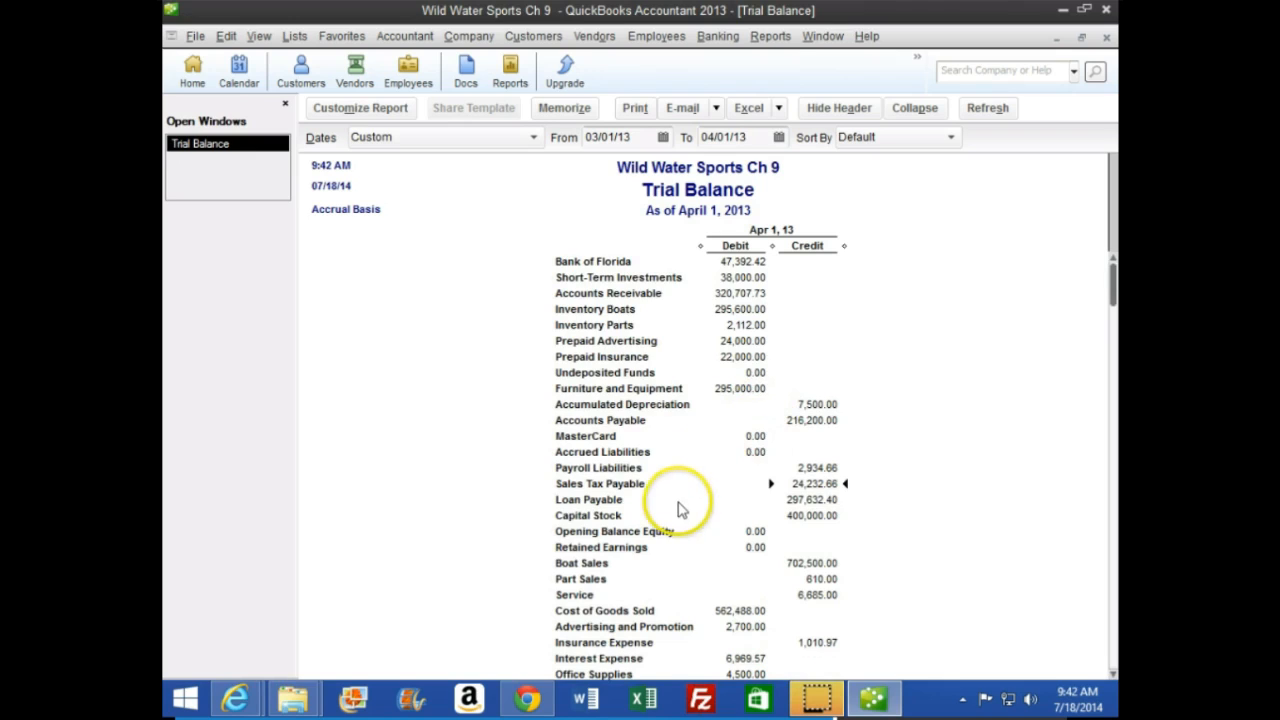
pyautogui.scroll(-2, 686, 515)
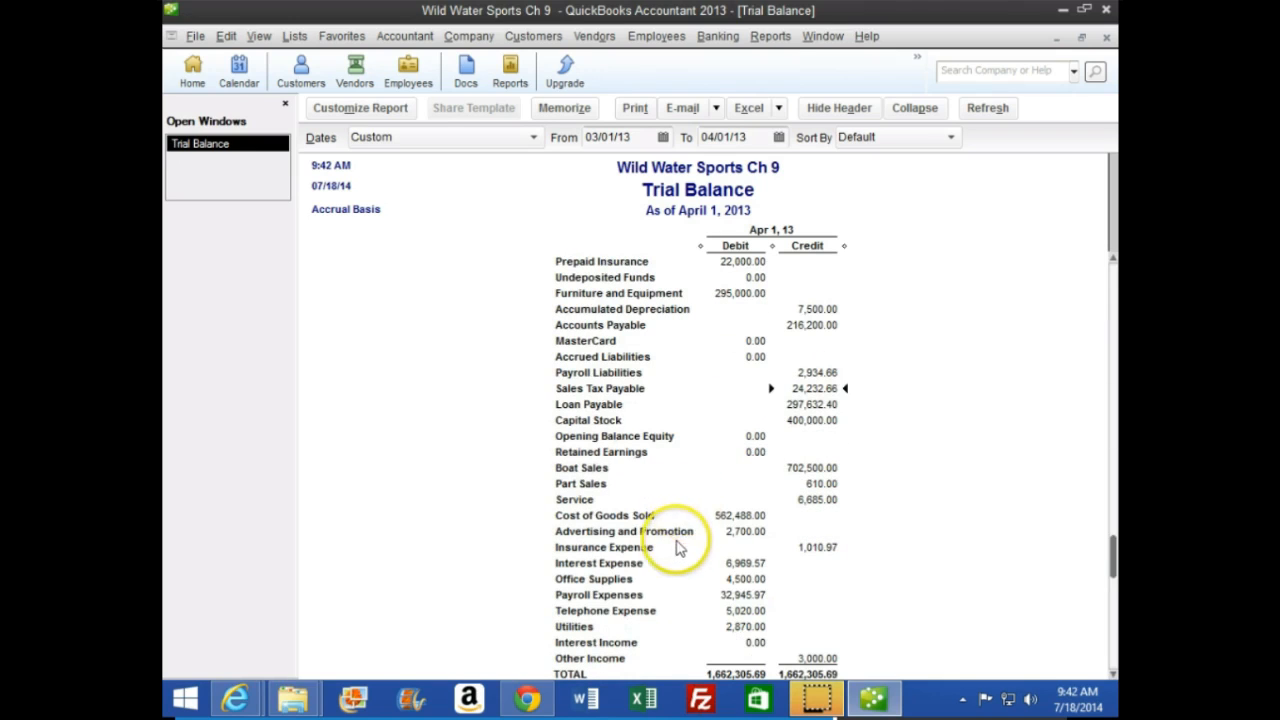
# Drill down into the Boat Sales balance and examine the Spirit Adventures accrual of 03/31/13 and its reversal of 04/01/13
pyautogui.doubleClick(801, 469)
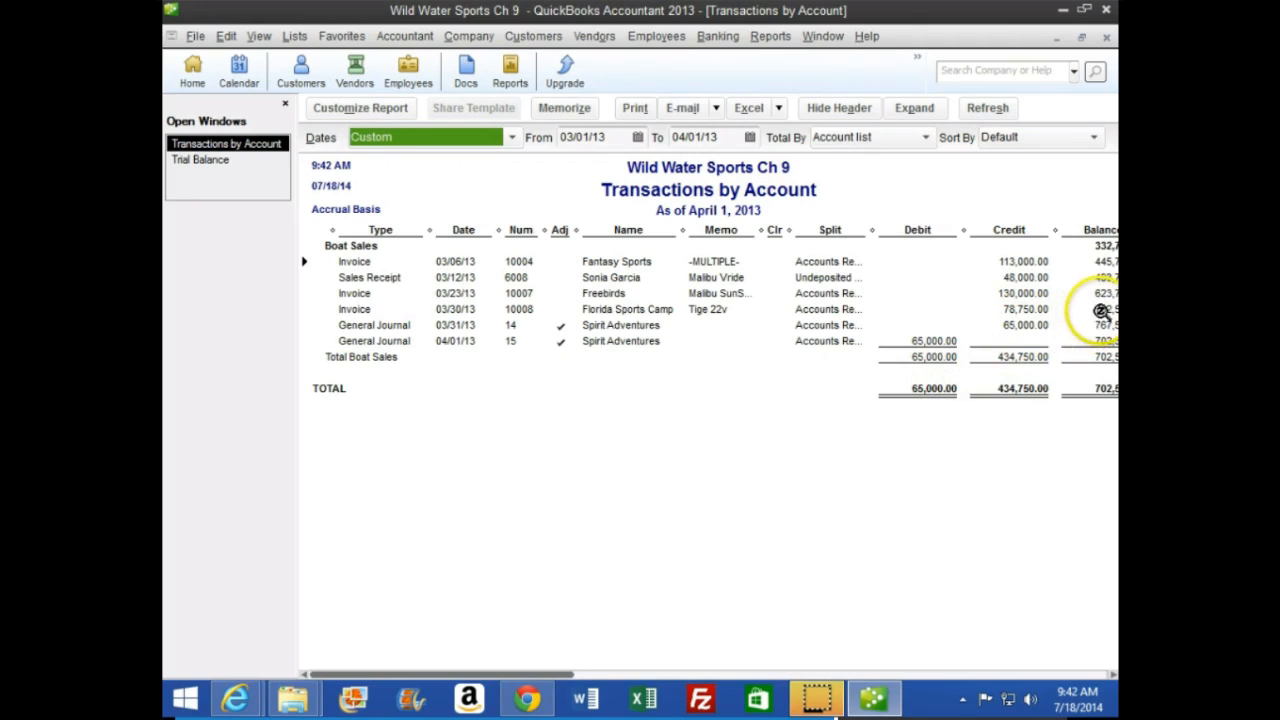
pyautogui.moveTo(868, 230); pyautogui.dragTo(732, 234)
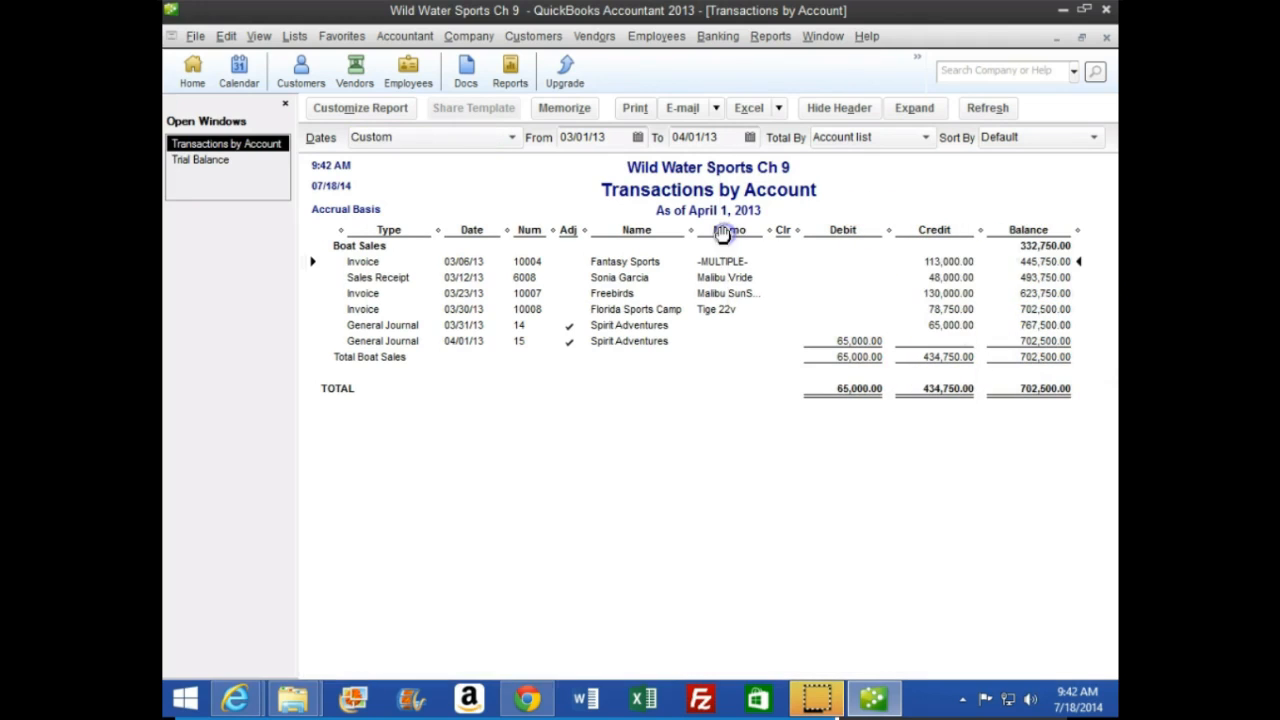
pyautogui.click(955, 325)
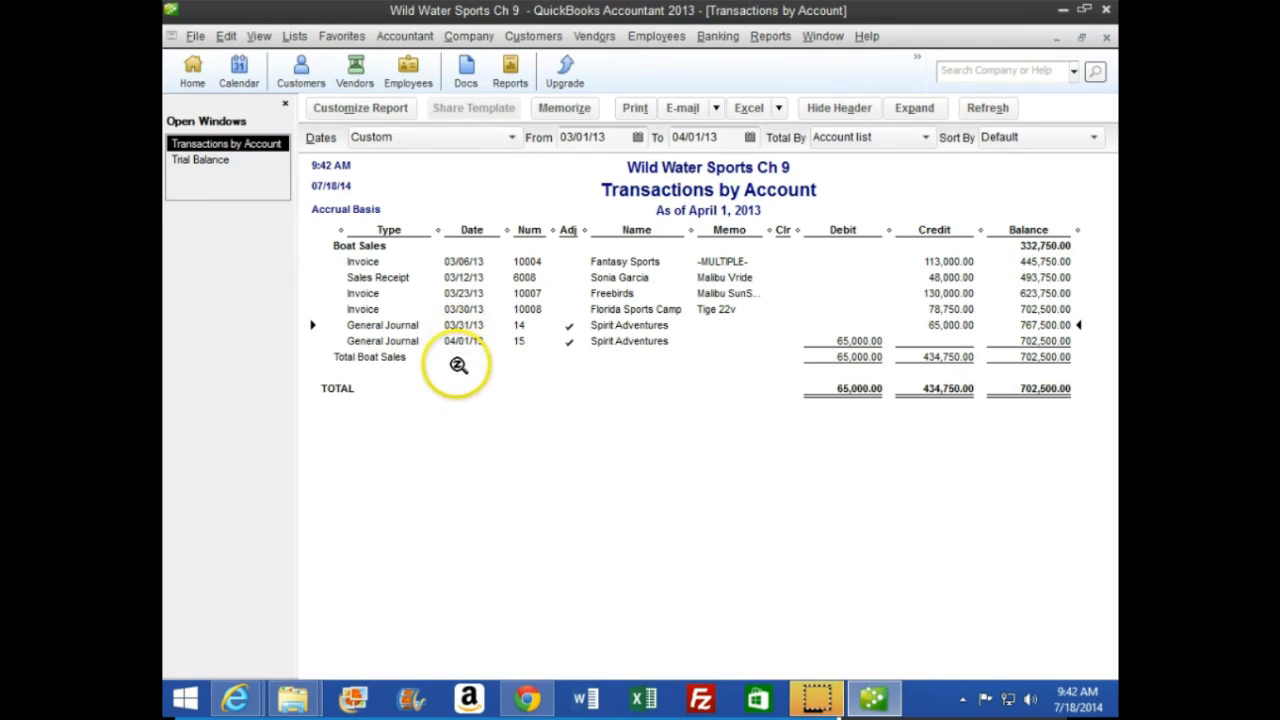
pyautogui.click(860, 340)
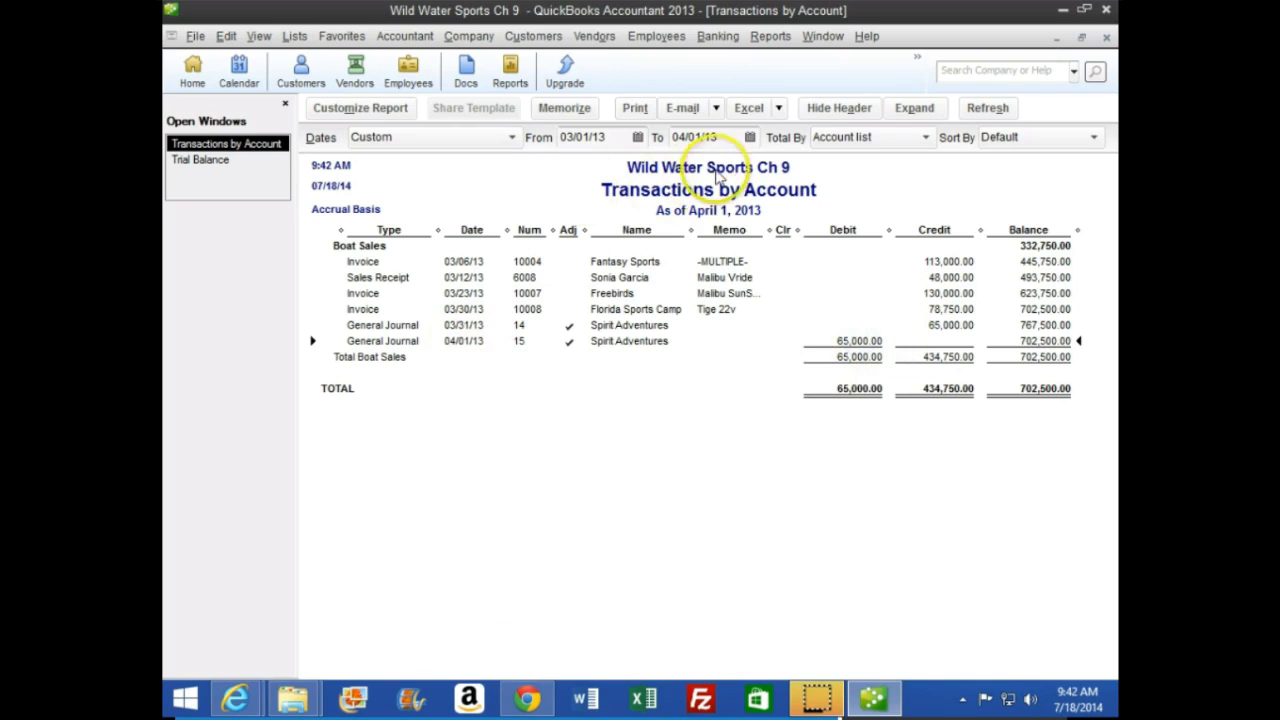
# Try extending the Boat Sales transactions report through 04/01/14, and restore its end date to 04/01/13
pyautogui.press('BackSpace')
pyautogui.write('4')
pyautogui.click(666, 316)
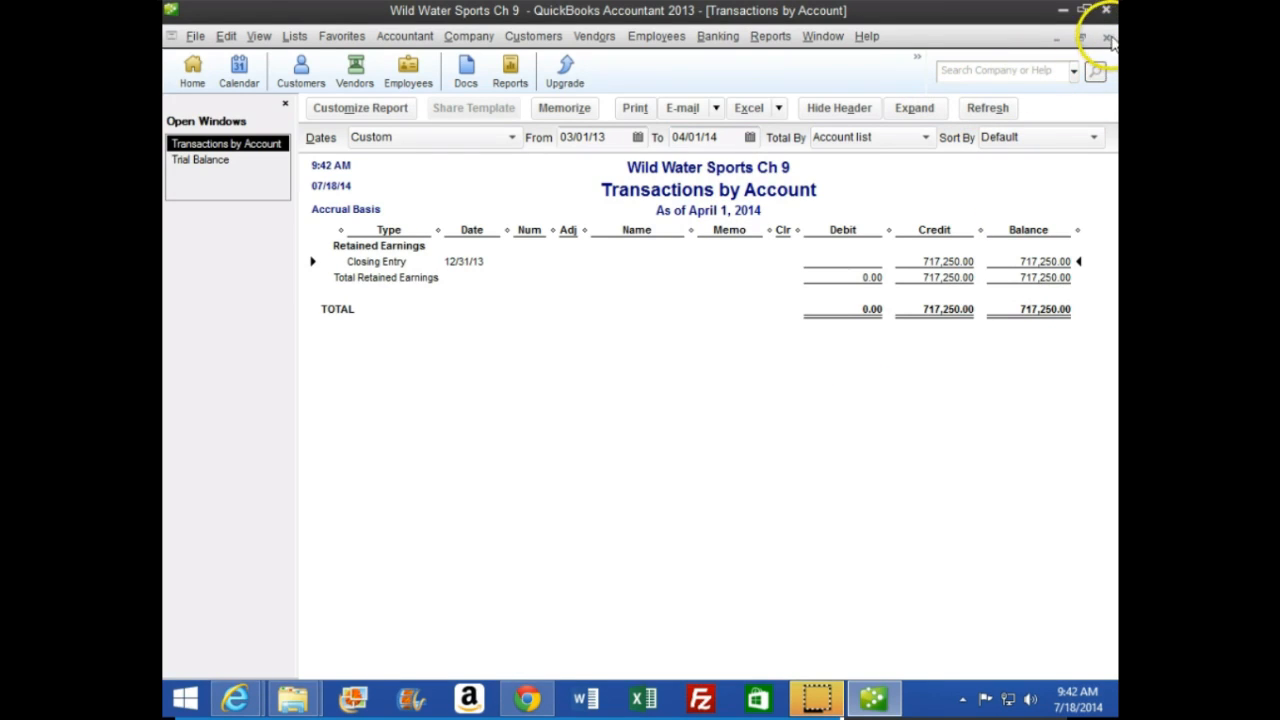
pyautogui.click(705, 136)
pyautogui.press('Delete')
pyautogui.write('3')
pyautogui.click(662, 410)
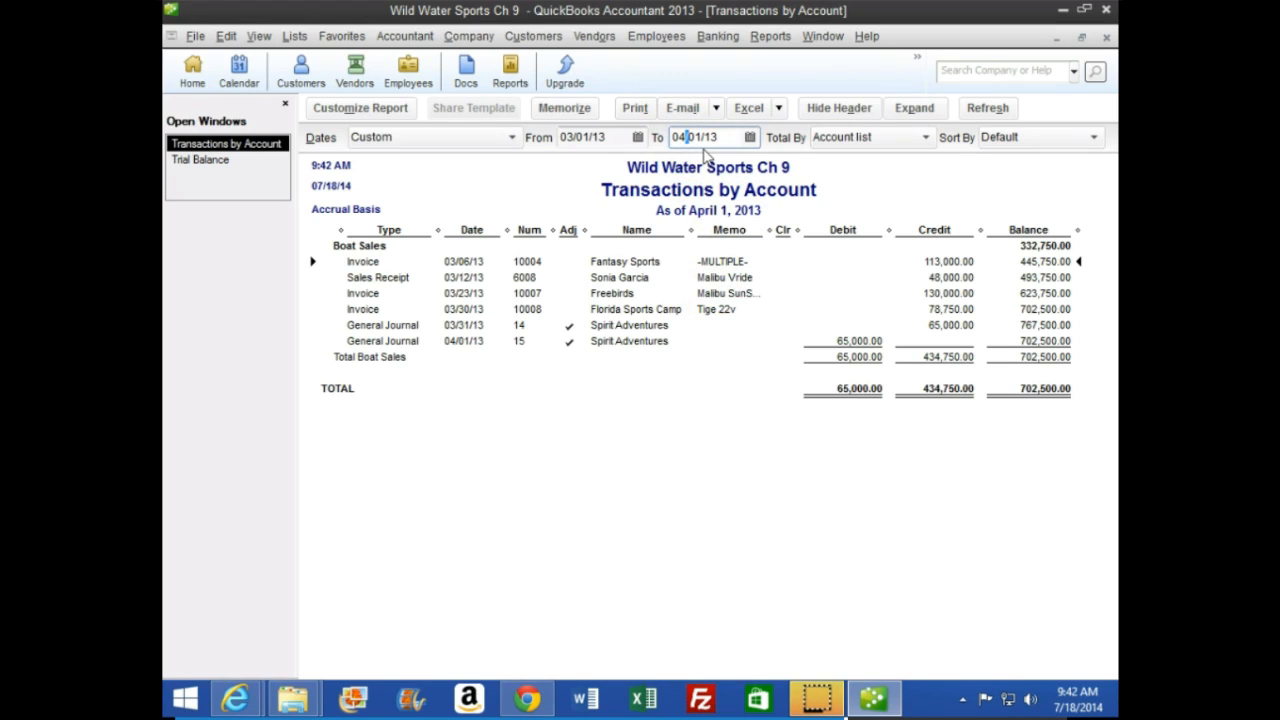
# Extend the Boat Sales transactions report through 09/01/13 to examine the April invoice for Spirit Adventures, and close the report
pyautogui.write('9')
pyautogui.press('Tab')
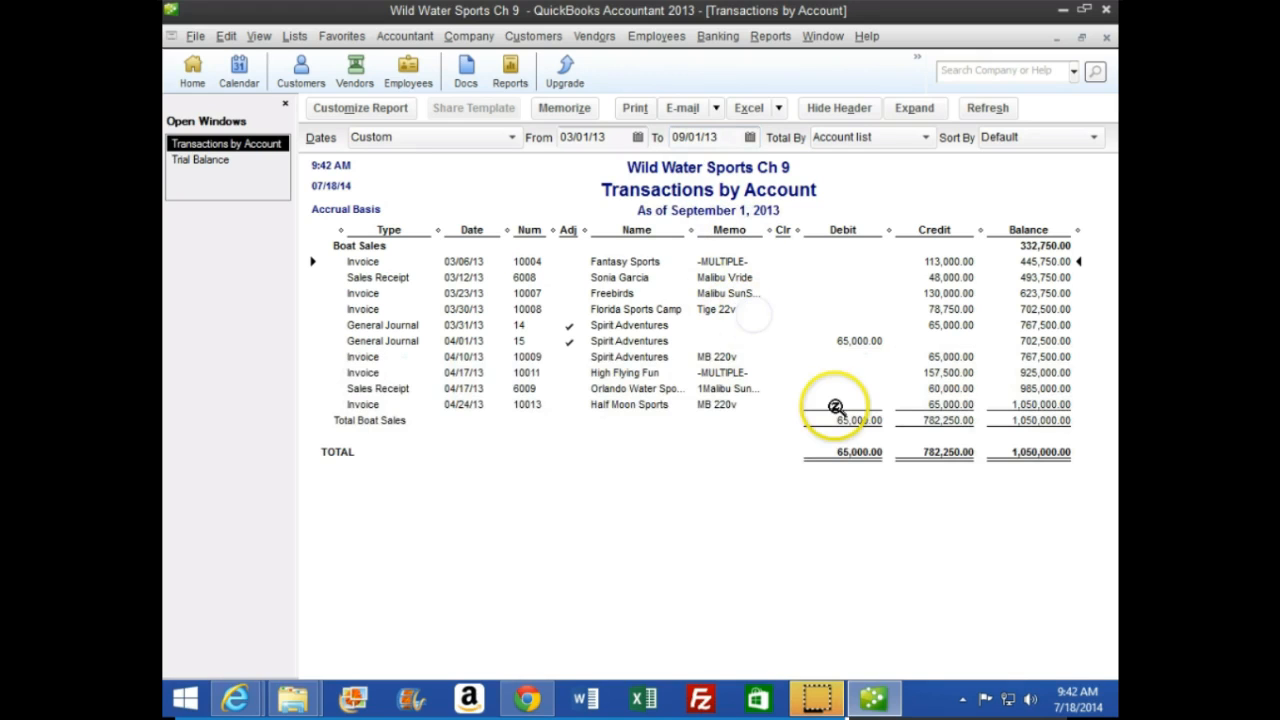
pyautogui.click(950, 354)
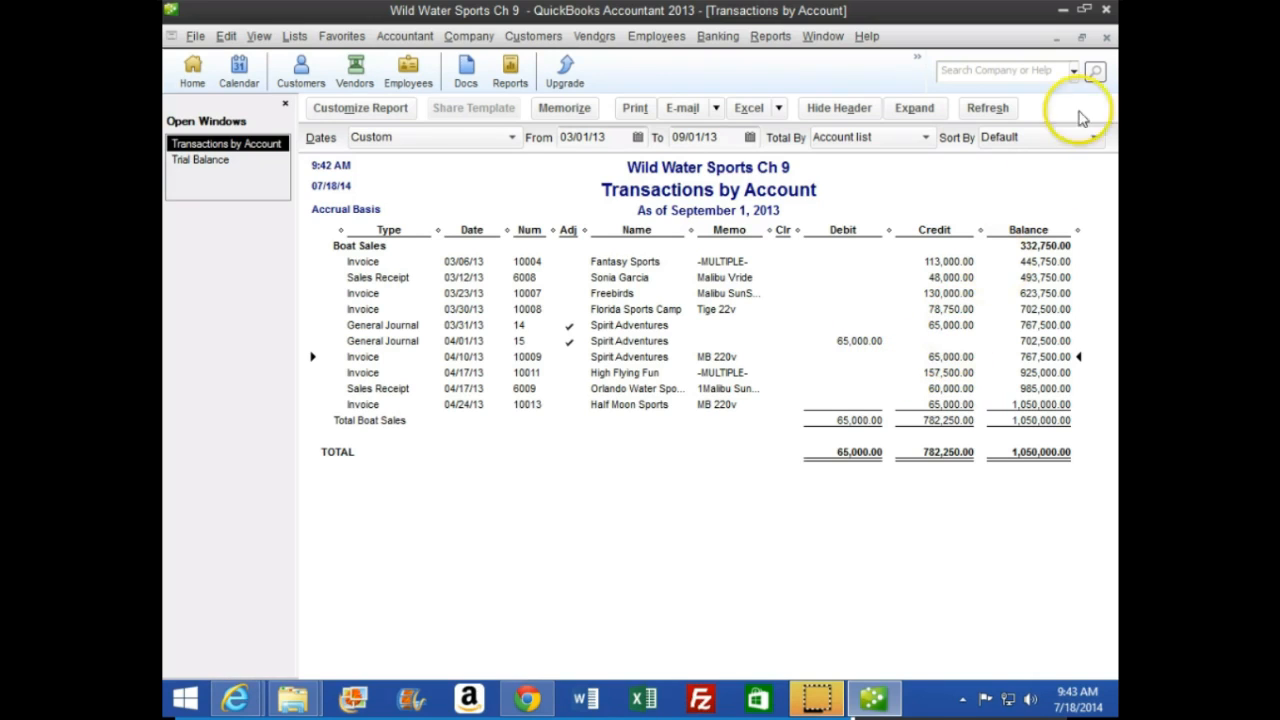
pyautogui.click(1106, 37)
pyautogui.click(735, 366)
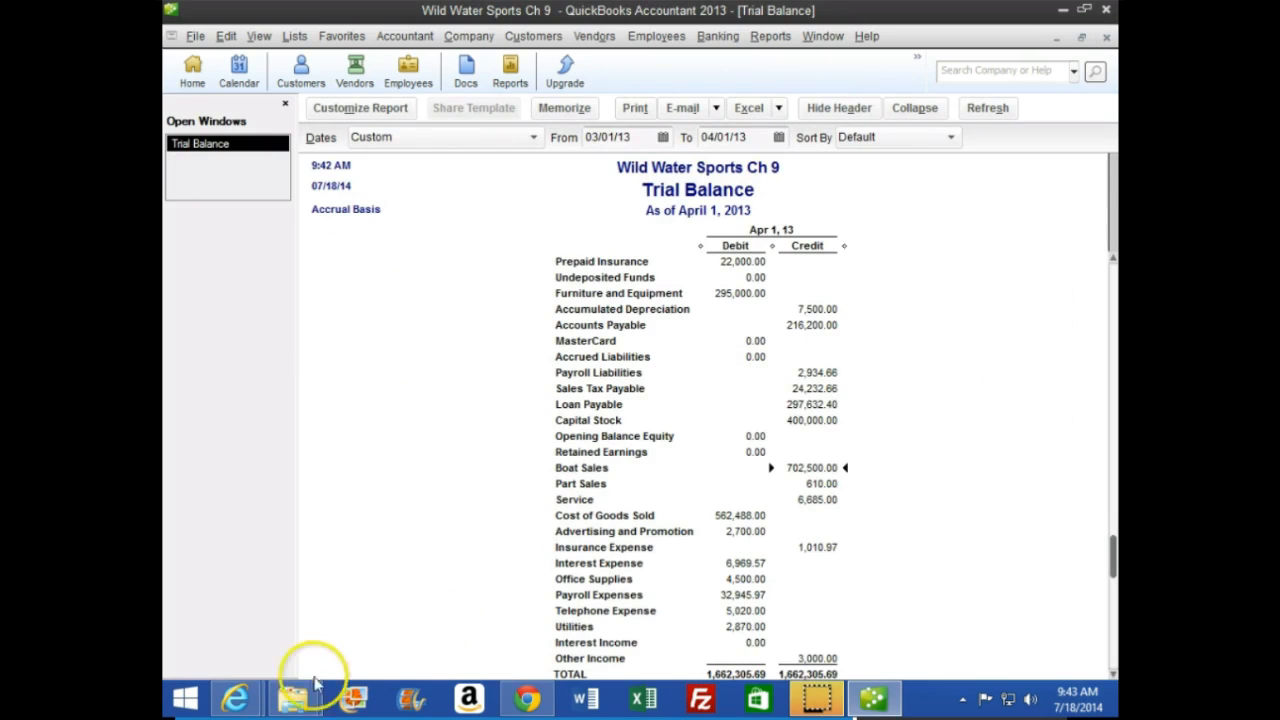
# Switch to the textbook in the browser, review the sales accrual reversal steps, and go on to page 271
pyautogui.moveTo(237, 697)
pyautogui.click(483, 597)
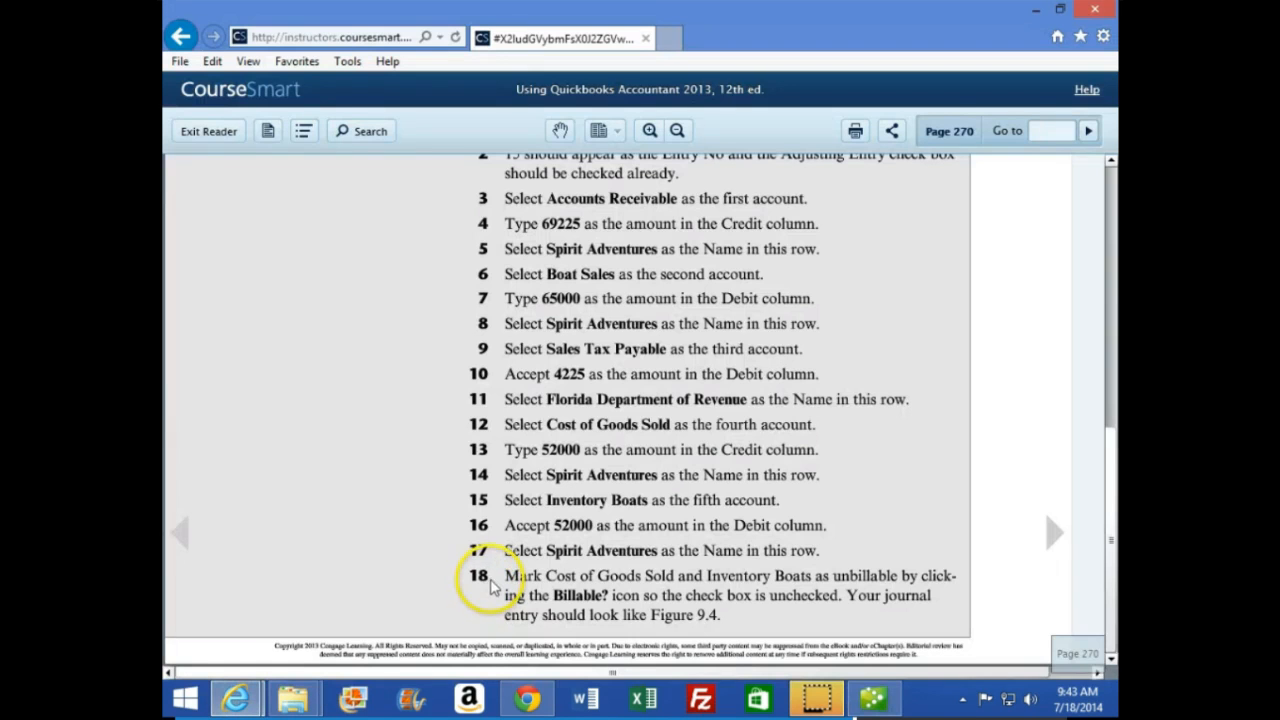
pyautogui.scroll(5, 830, 555)
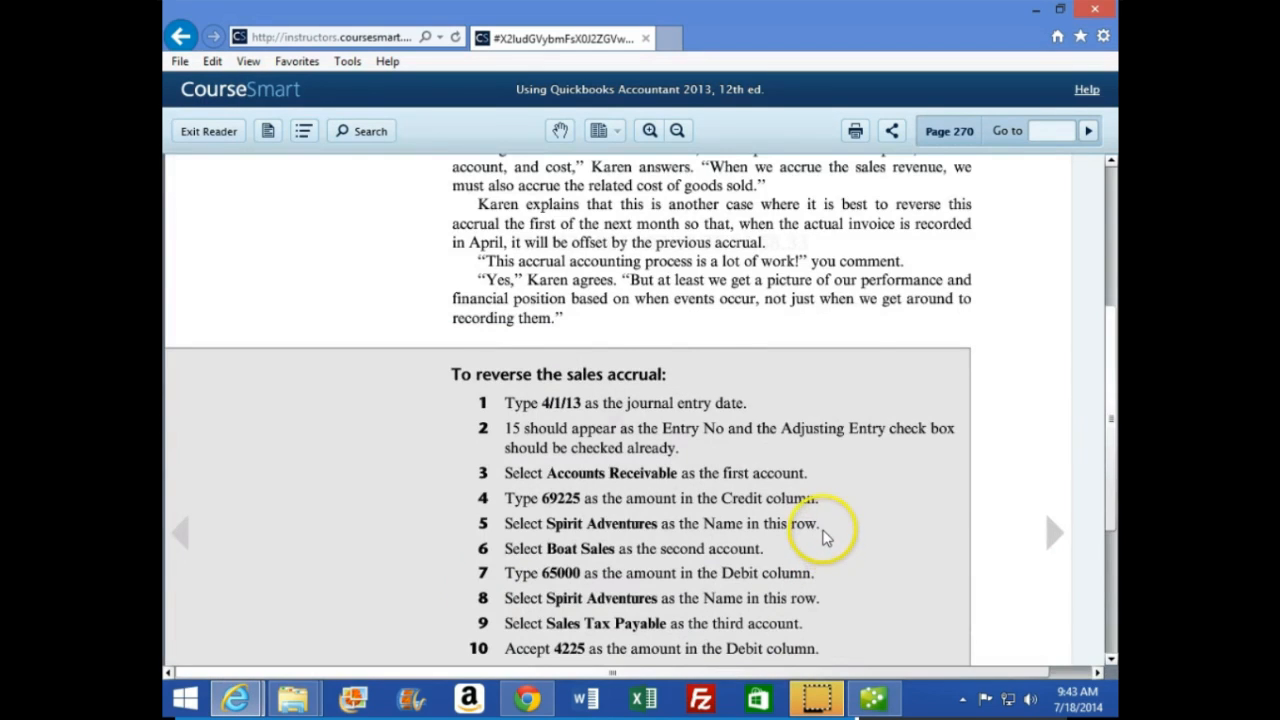
pyautogui.scroll(-3, 825, 537)
pyautogui.click(1055, 537)
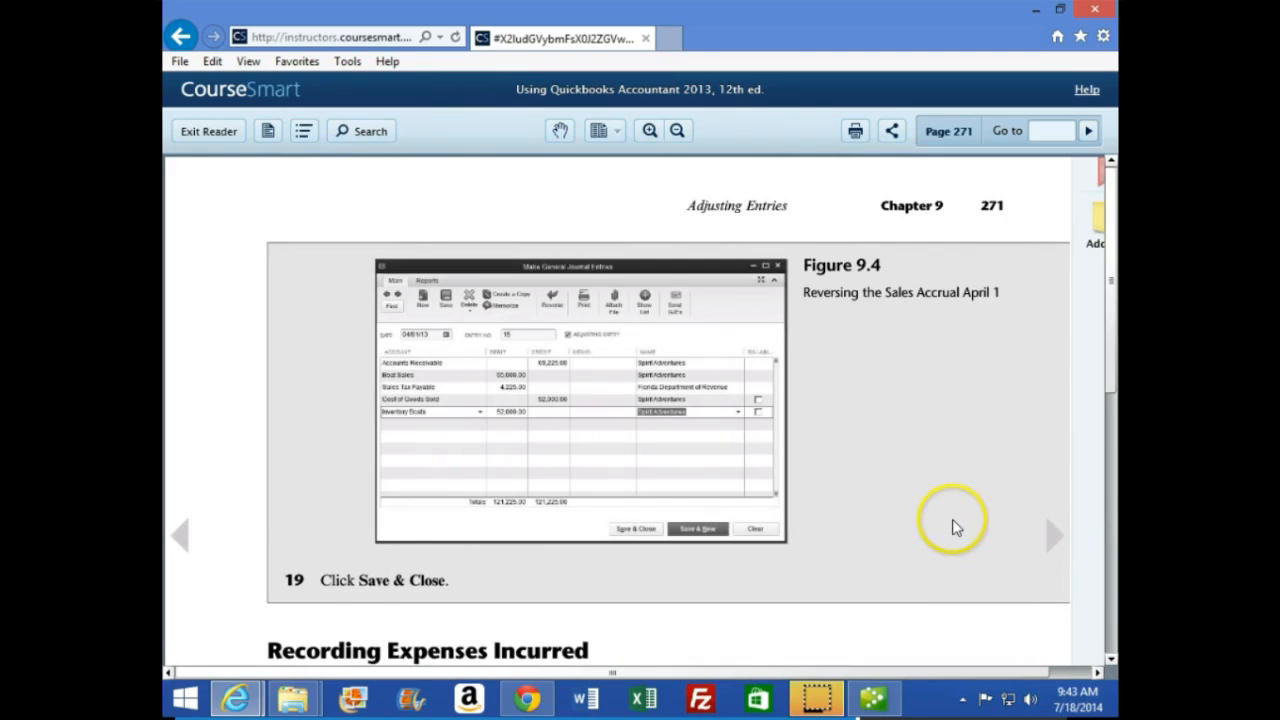
# Read the textbook's section on recording expenses incurred and the steps for adjusting prepaid advertising on page 271
pyautogui.scroll(-5, 952, 527)
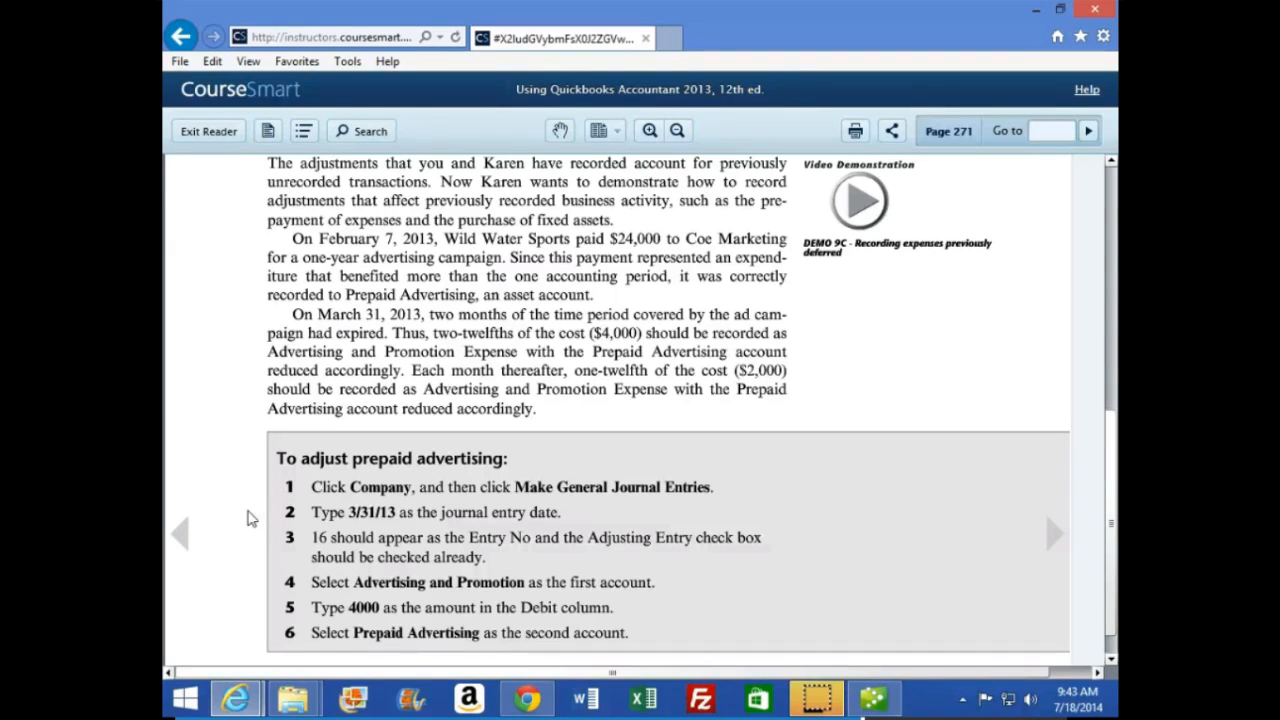
pyautogui.click(257, 579)
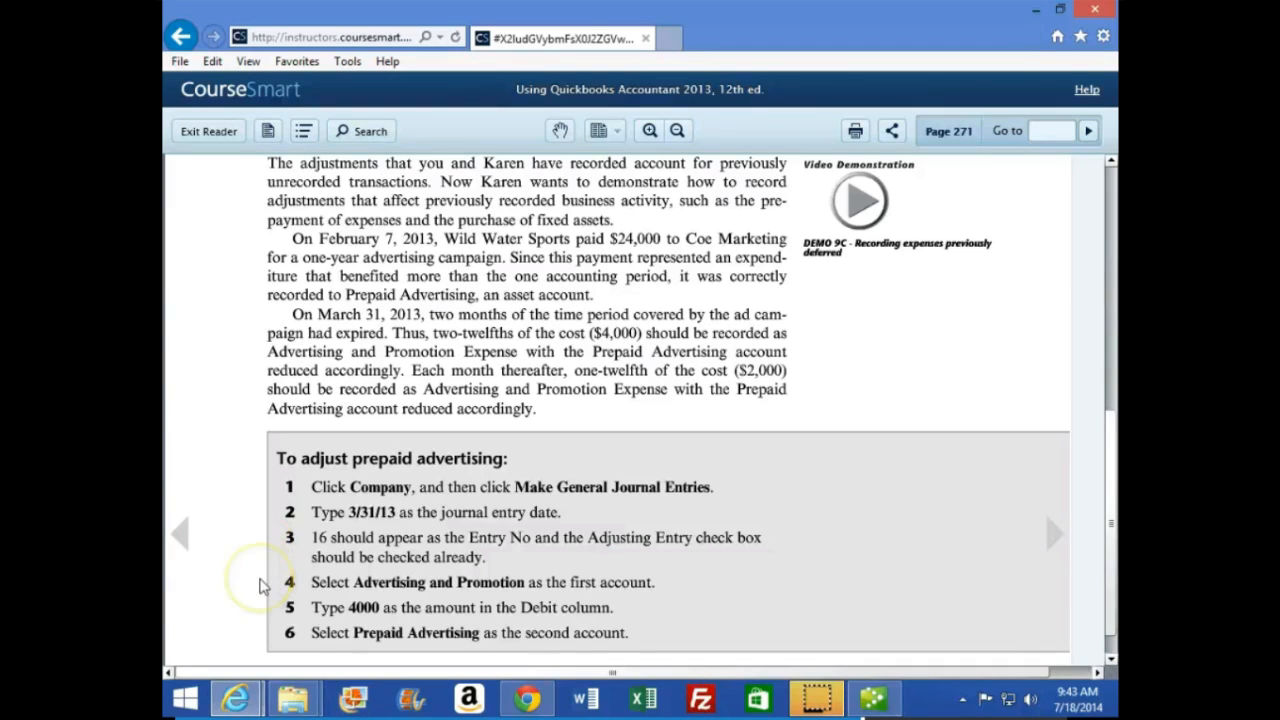
pyautogui.click(256, 588)
pyautogui.click(258, 640)
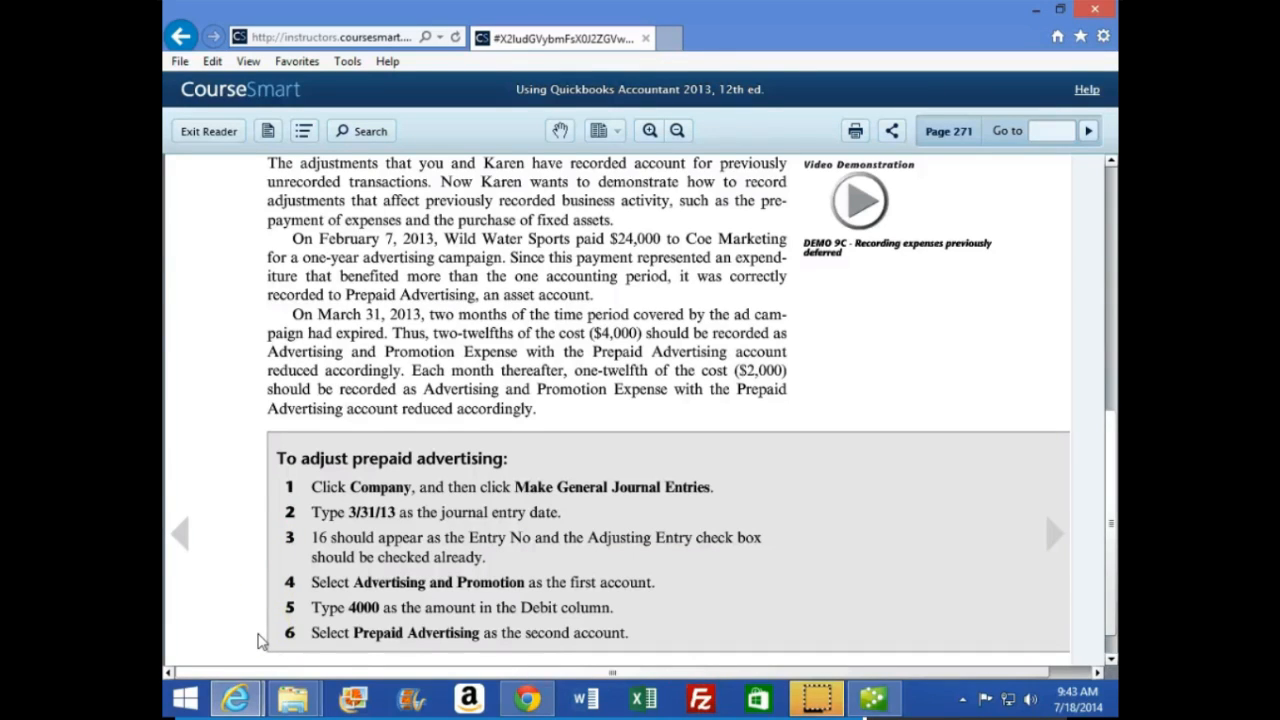
# Switch to QuickBooks and examine the Prepaid Advertising and Advertising and Promotion balances in the trial balance
pyautogui.click(873, 697)
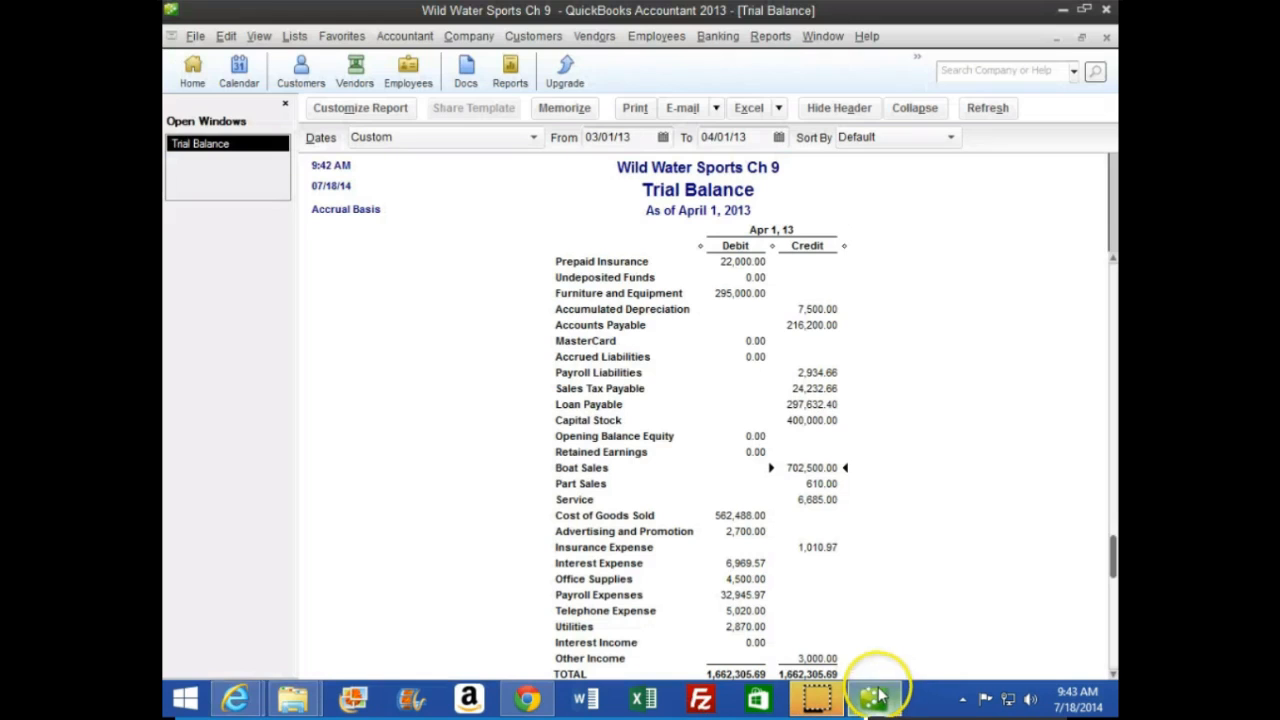
pyautogui.scroll(2, 831, 594)
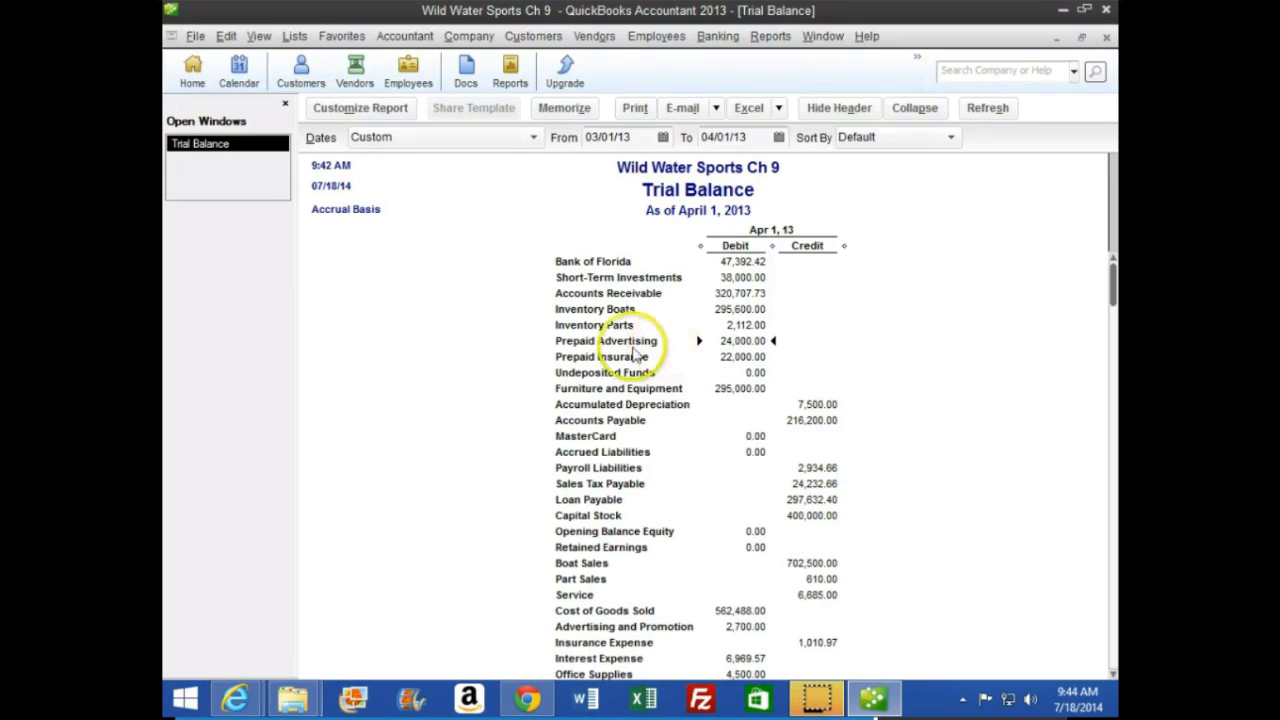
pyautogui.scroll(-3, 624, 580)
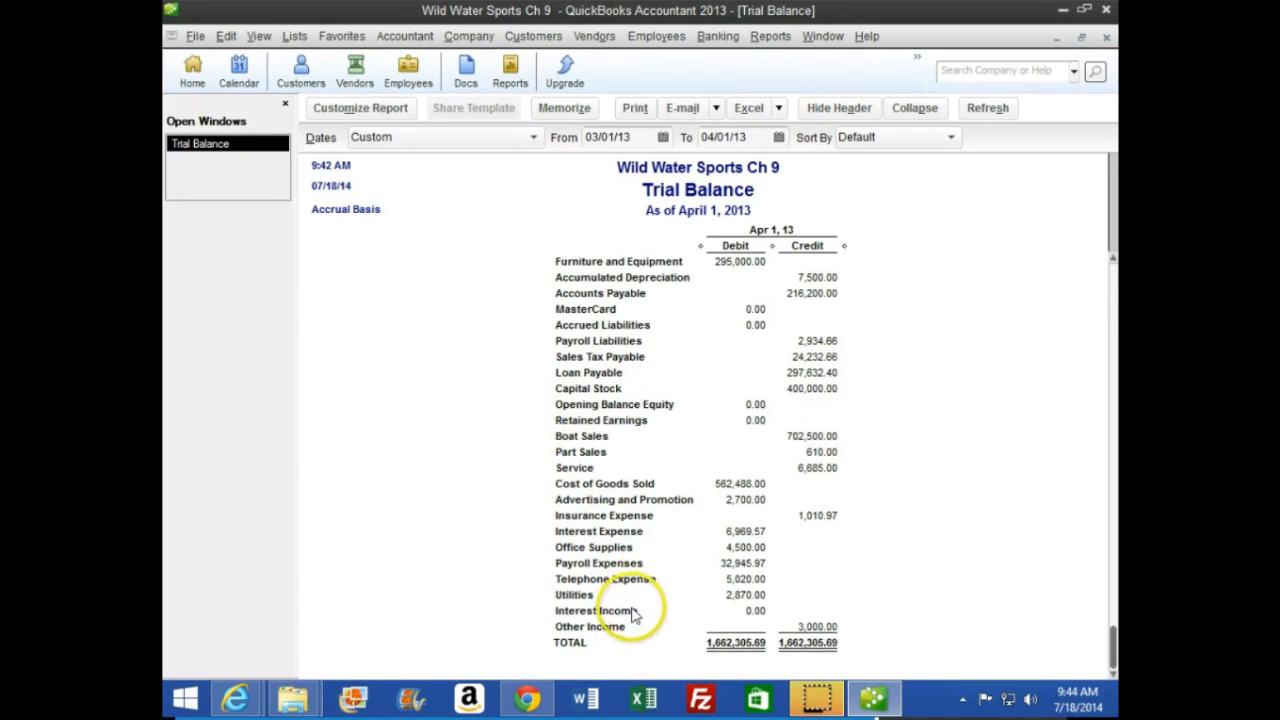
pyautogui.scroll(3, 635, 590)
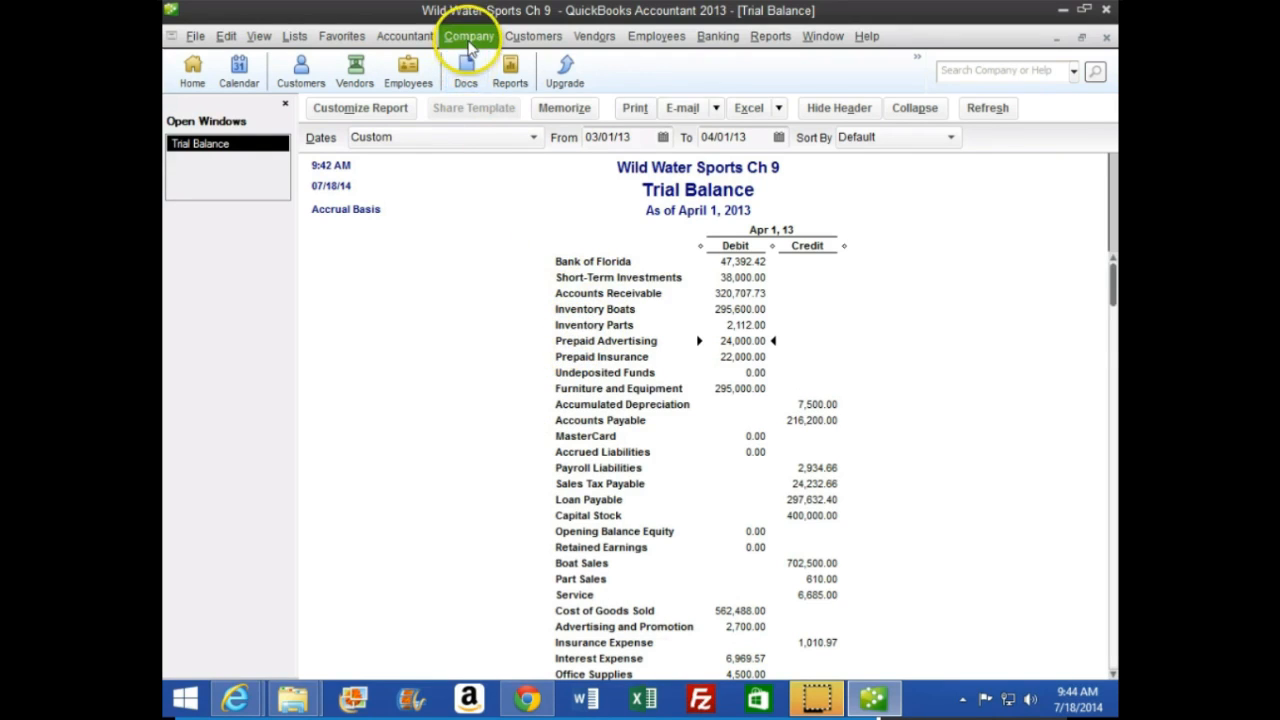
# Start an adjusting general journal entry dated 03/31/13 with number 16, and debit Advertising and Promotion for 4,000
pyautogui.click(469, 40)
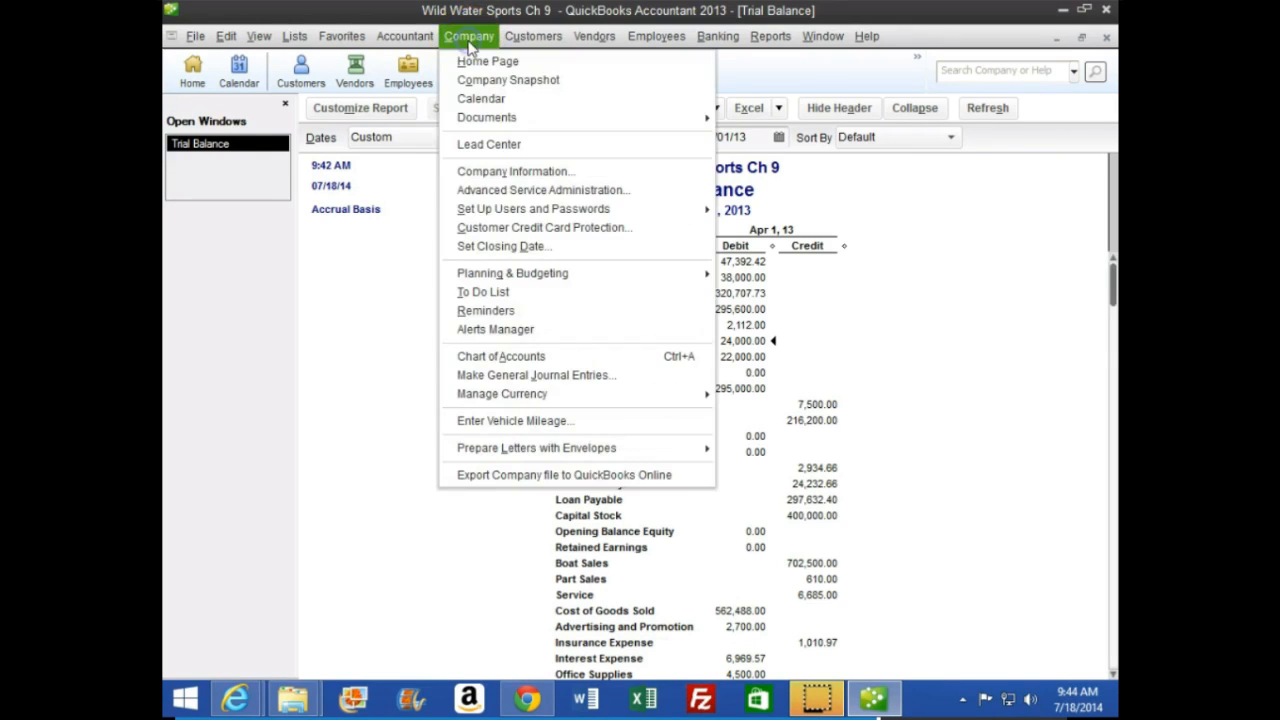
pyautogui.click(553, 376)
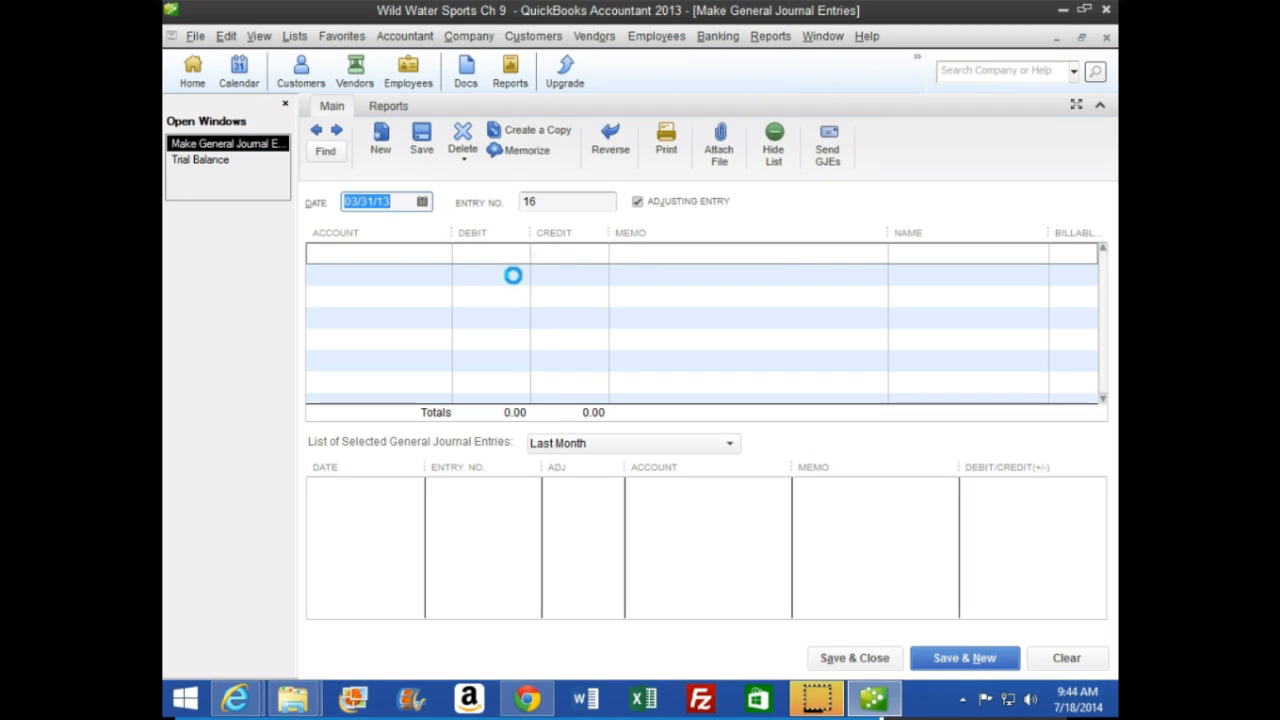
pyautogui.press('Tab')
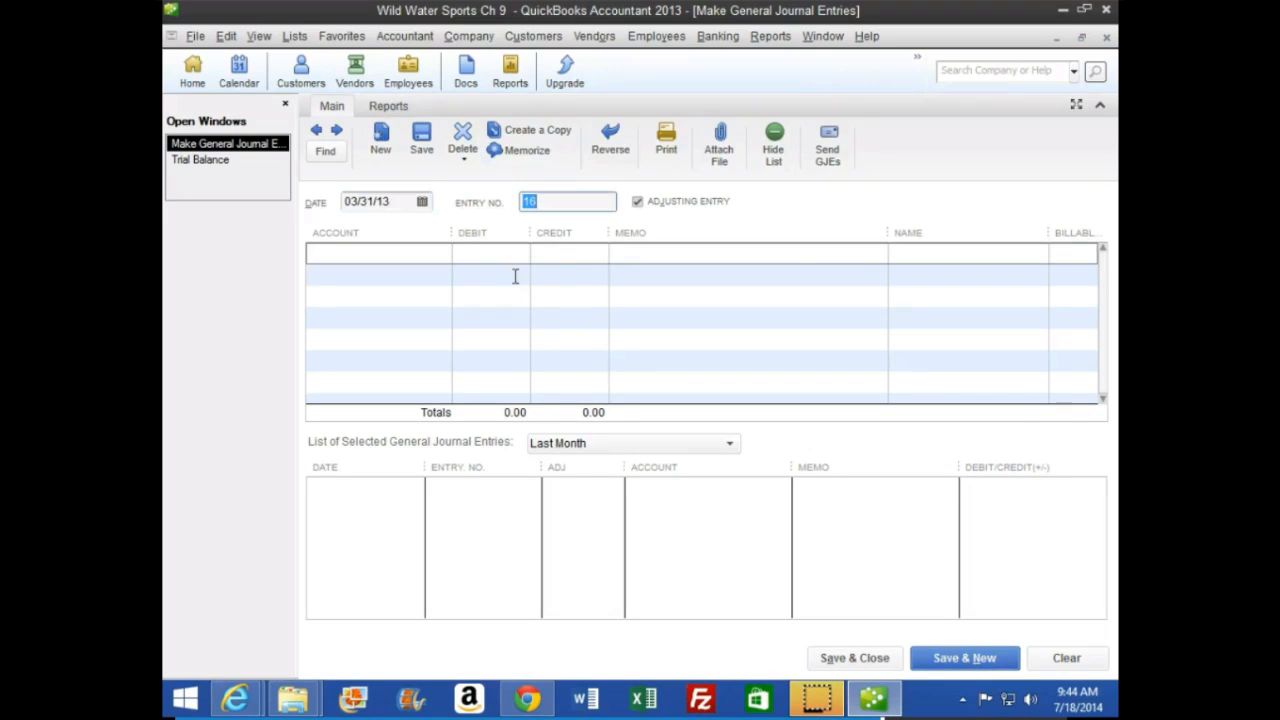
pyautogui.press('Tab')
pyautogui.press('Tab')
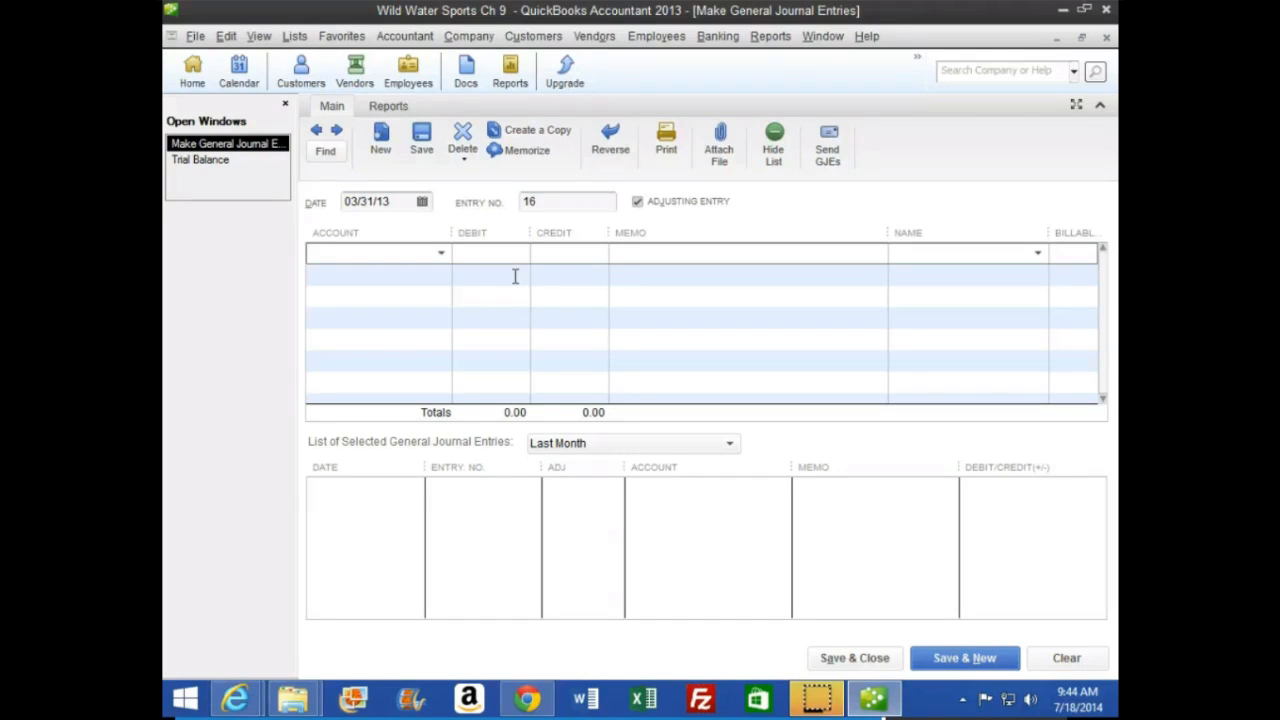
pyautogui.write('a')
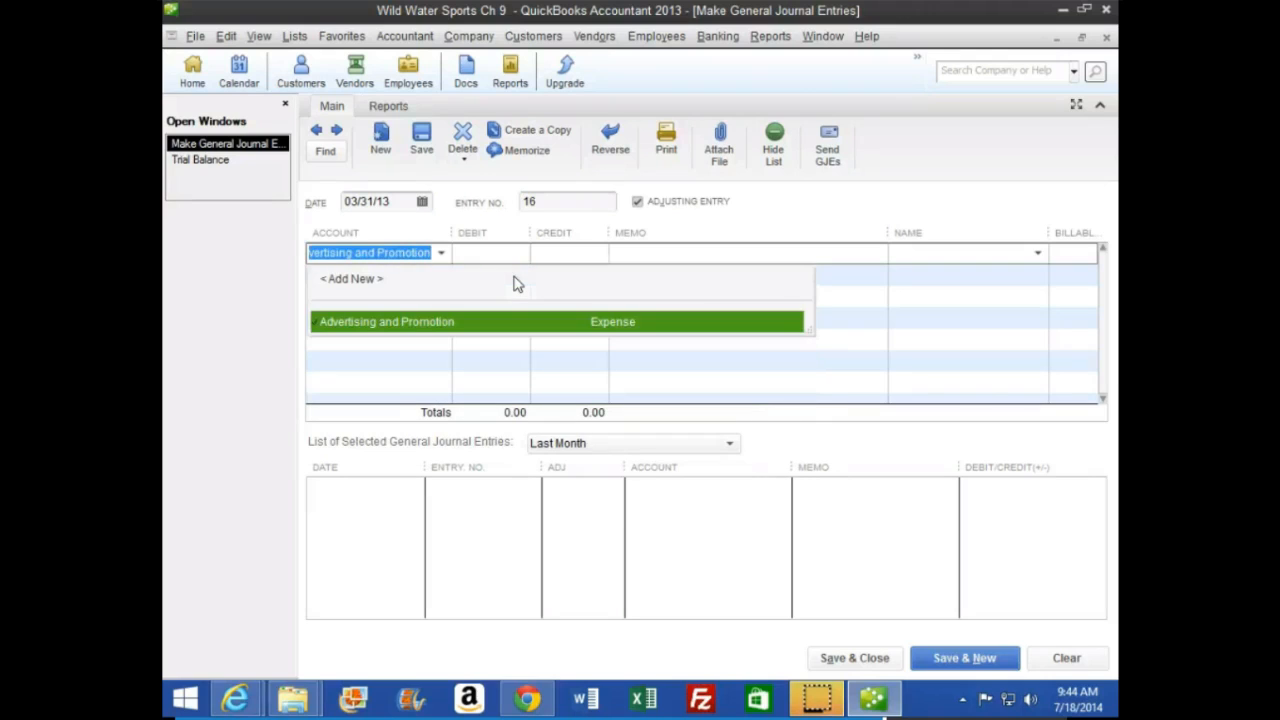
pyautogui.click(636, 323)
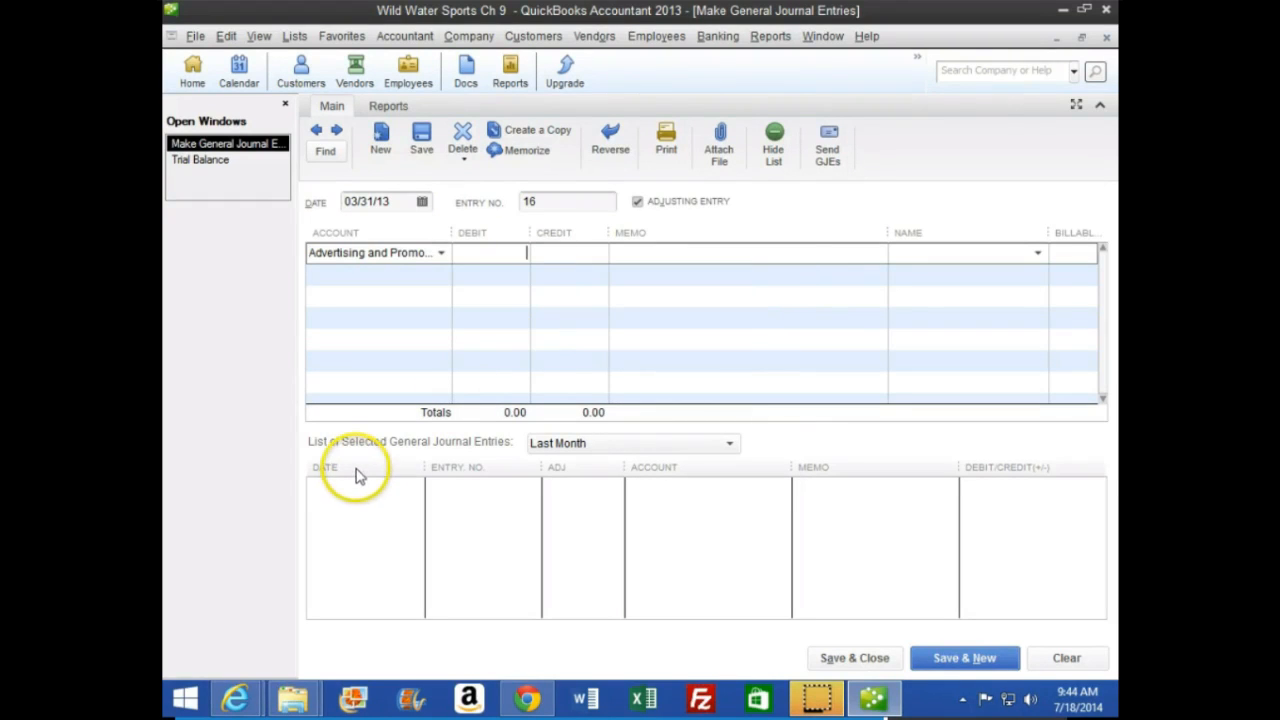
pyautogui.write('4000')
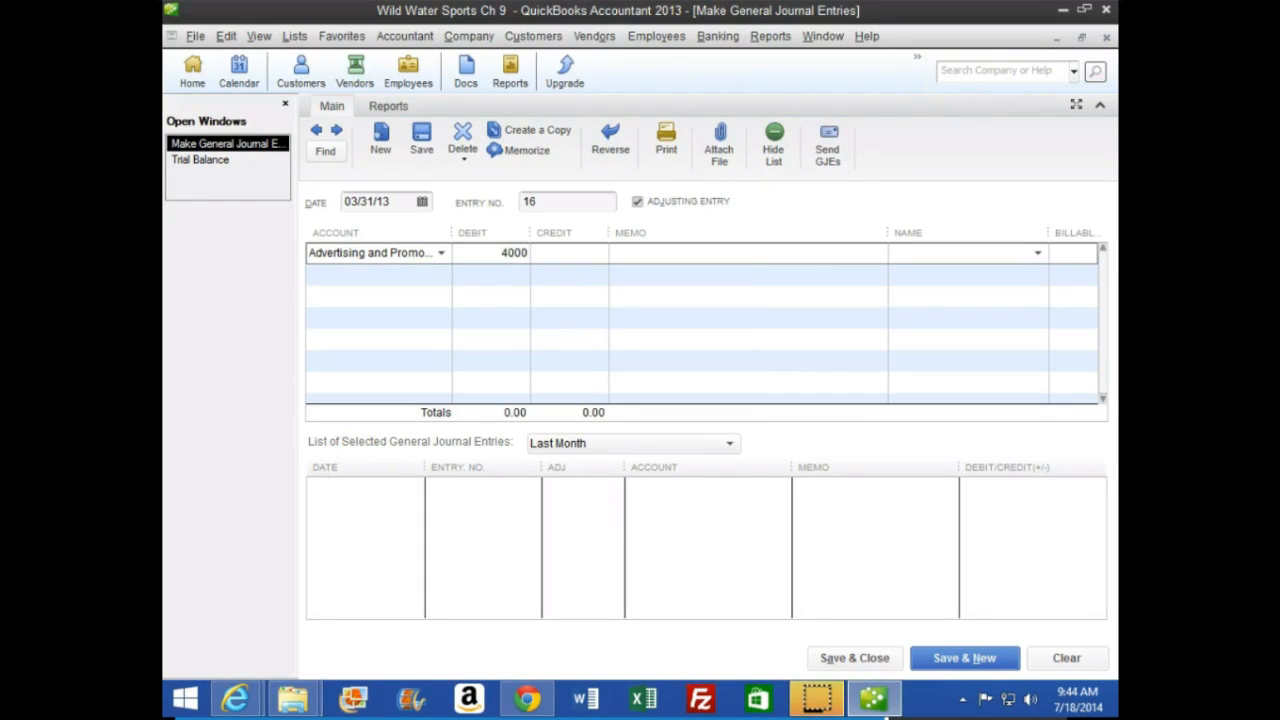
pyautogui.press('Tab')
pyautogui.press('Tab')
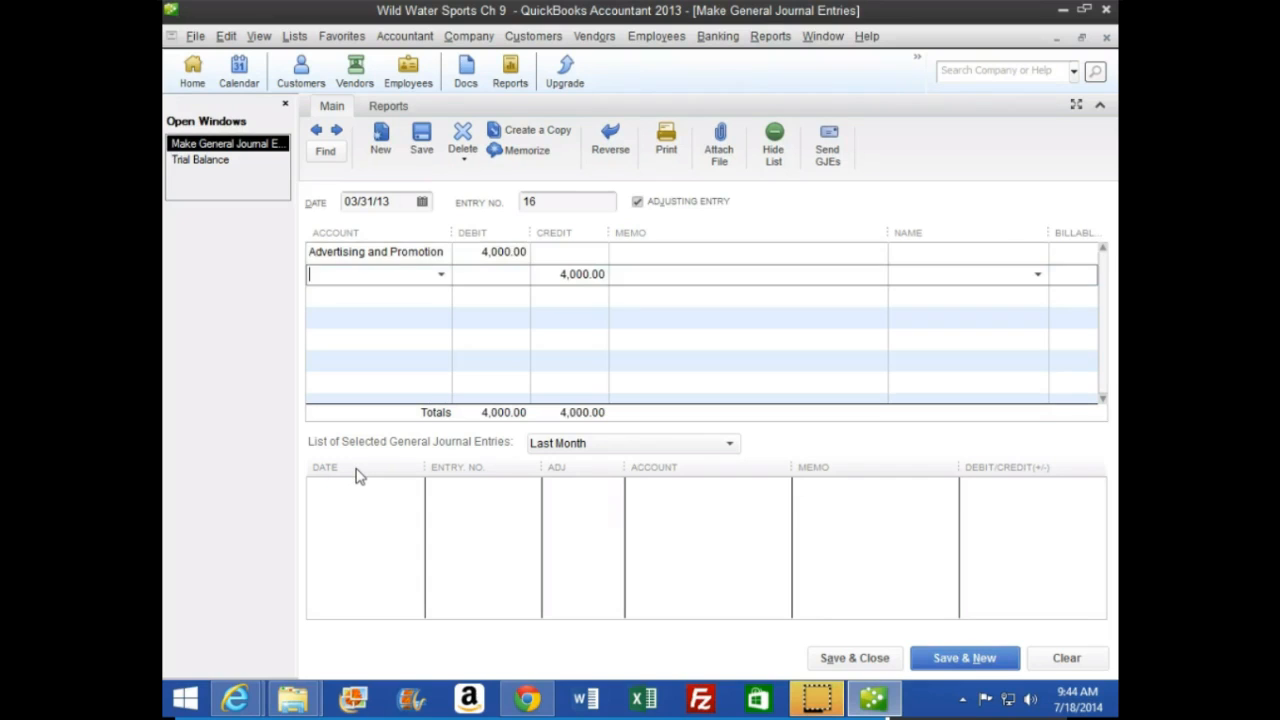
# Enter Prepaid Advertising as the second account of the journal entry, accepting the 4,000.00 credit
pyautogui.write('Prepaid Advertising')
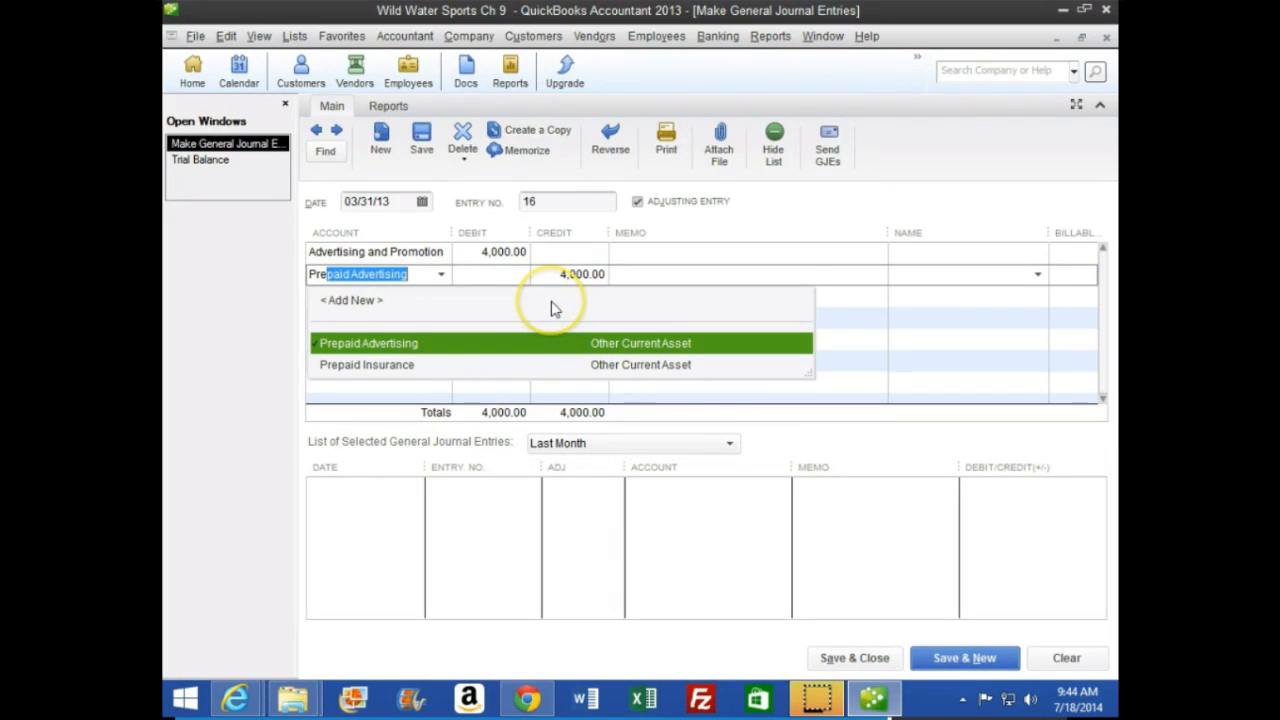
pyautogui.press('Tab')
pyautogui.press('Tab')
pyautogui.press('Tab')
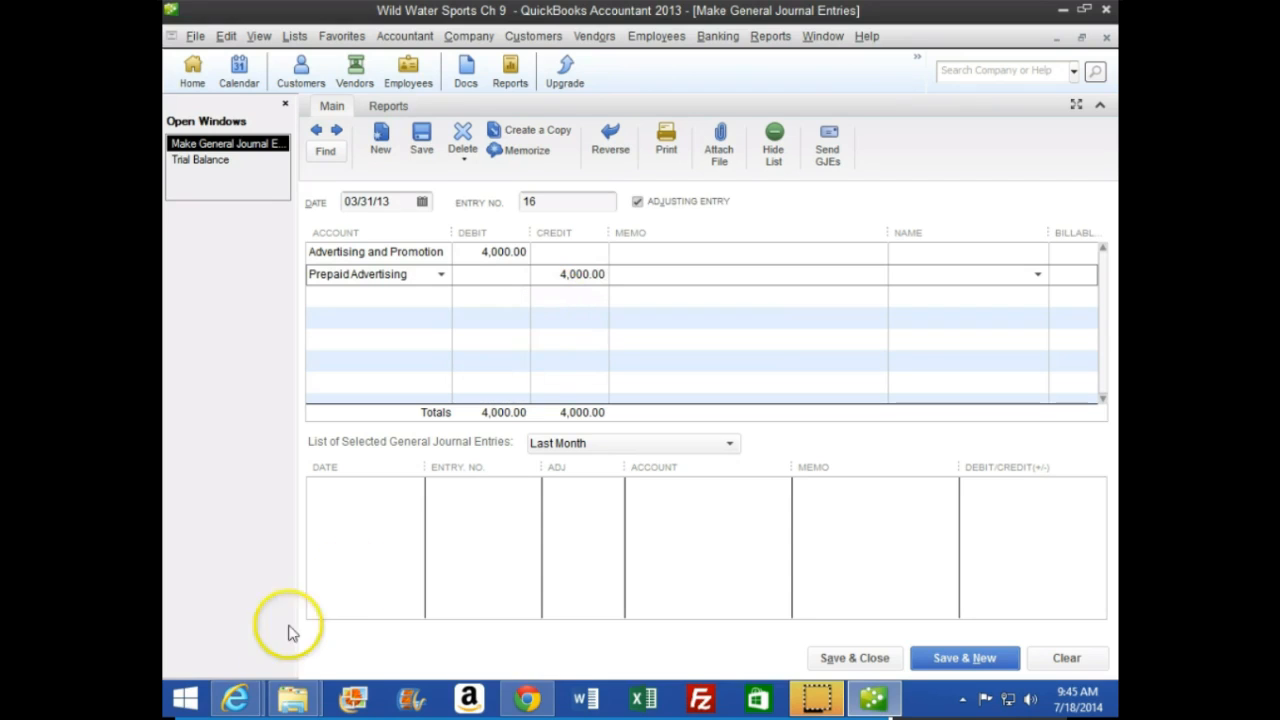
# Check the remaining prepaid advertising steps on textbook page 272, and save entry 16 in QuickBooks, starting a new entry
pyautogui.moveTo(236, 697)
pyautogui.click(470, 585)
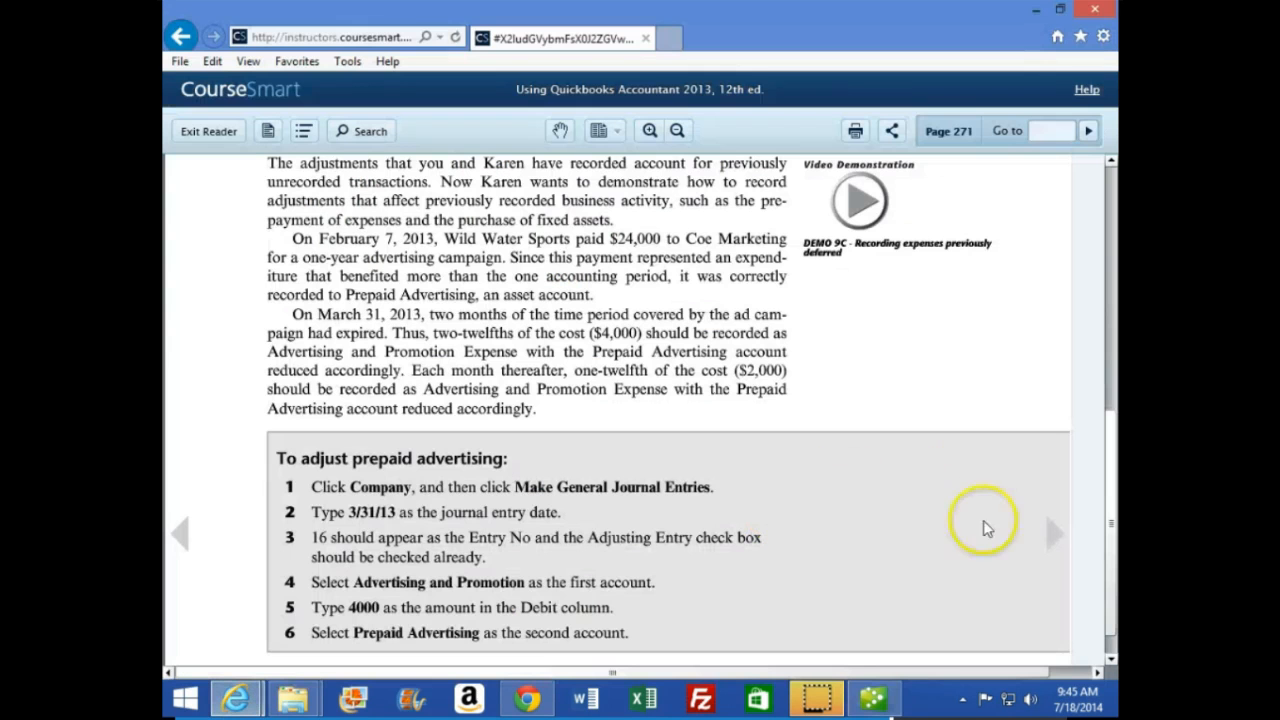
pyautogui.click(1053, 536)
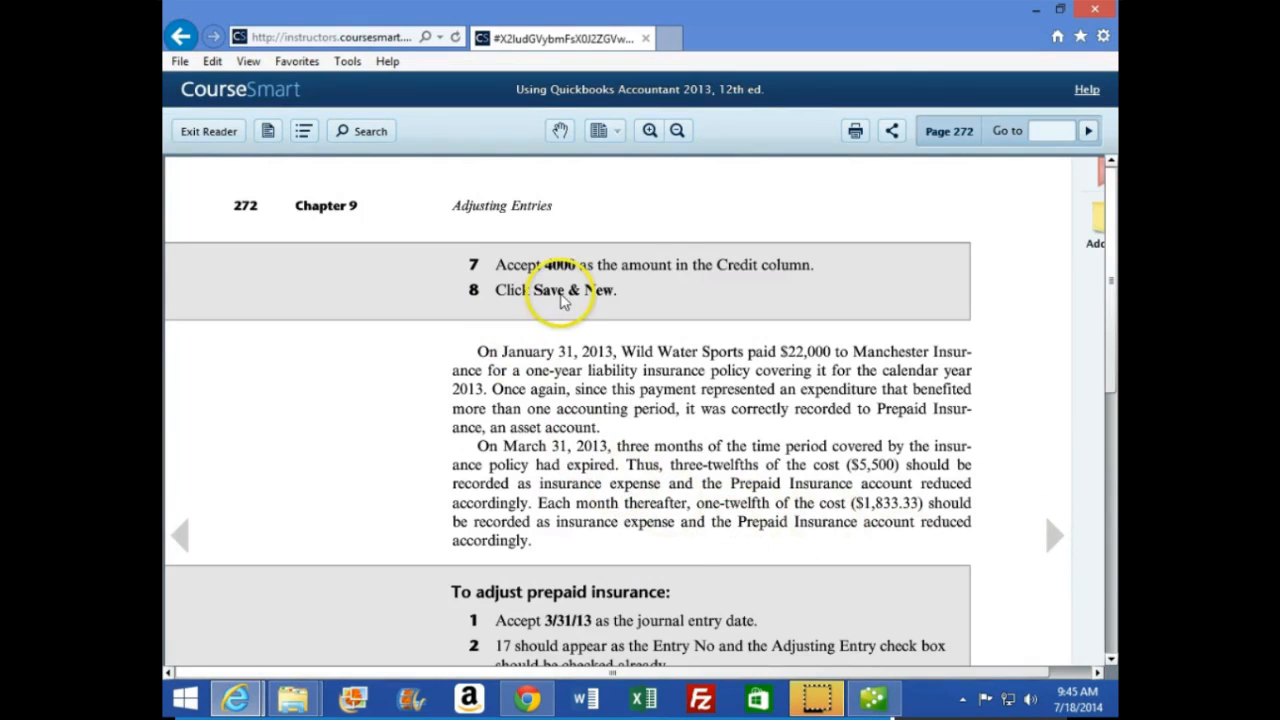
pyautogui.click(872, 698)
pyautogui.click(1007, 663)
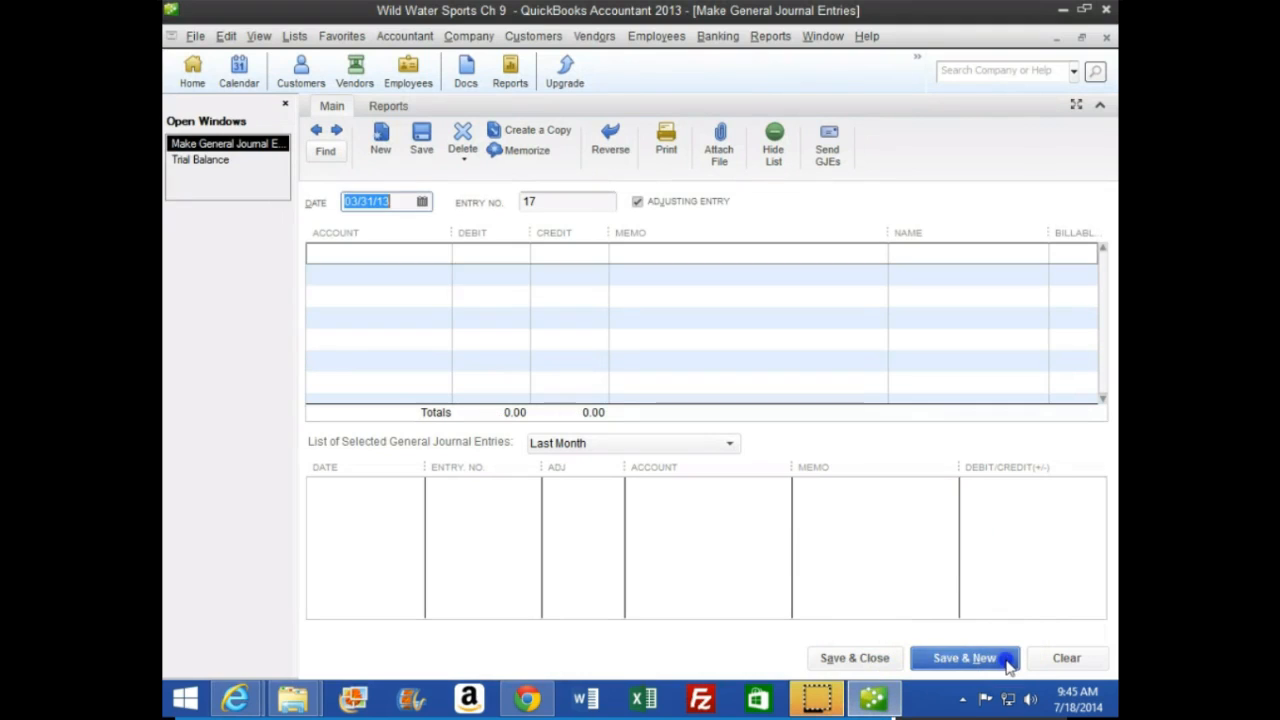
# Return to the trial balance, drill down into the Interest Expense balance, and close its transactions report
pyautogui.click(241, 167)
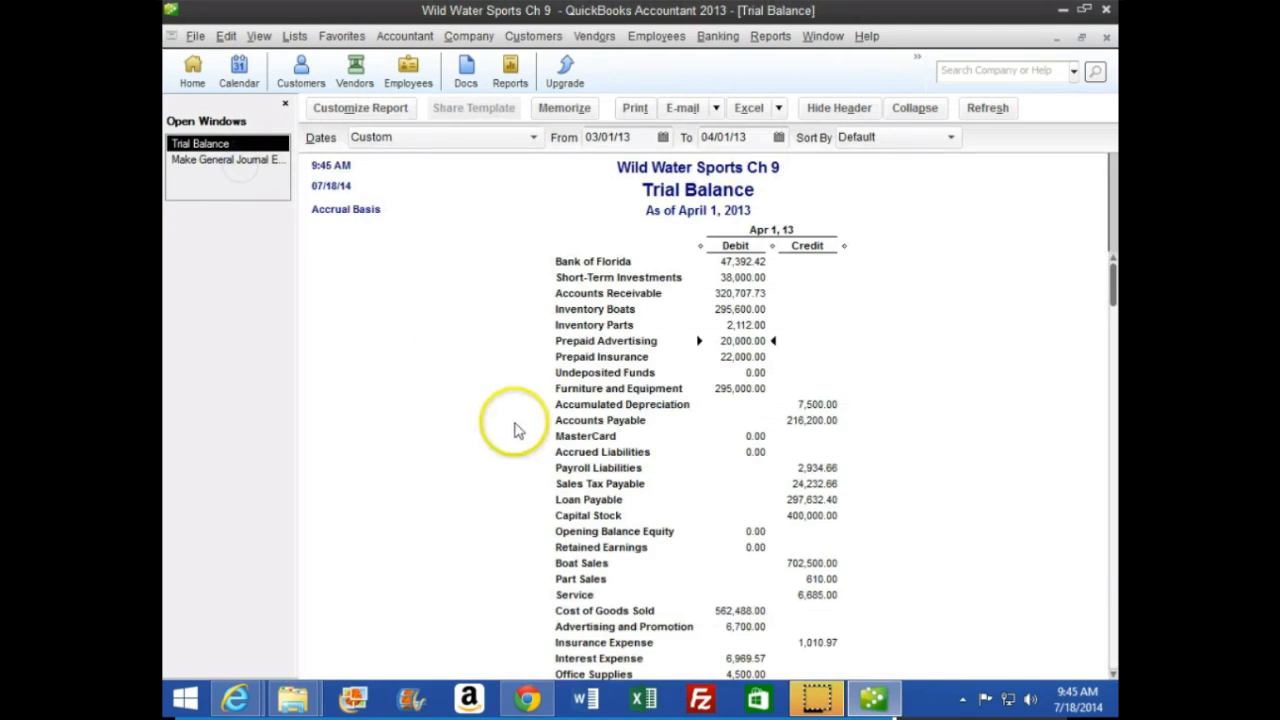
pyautogui.scroll(-5, 520, 440)
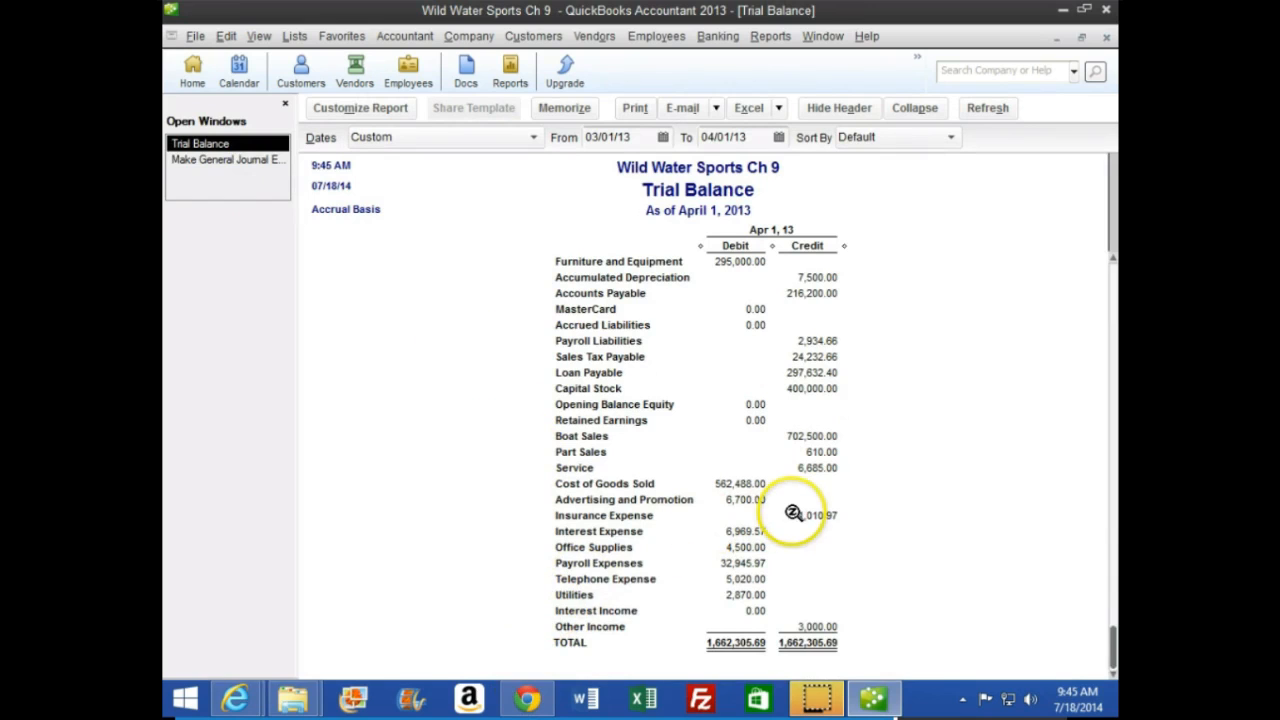
pyautogui.doubleClick(748, 531)
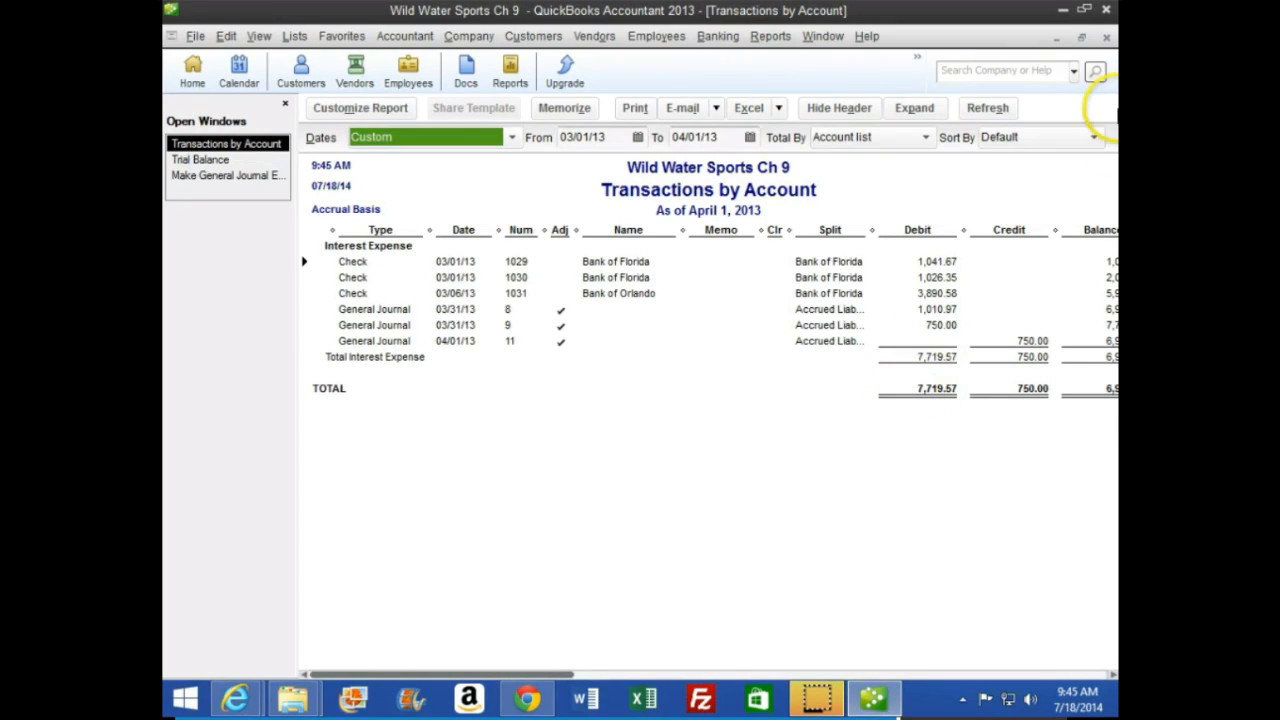
pyautogui.click(1106, 36)
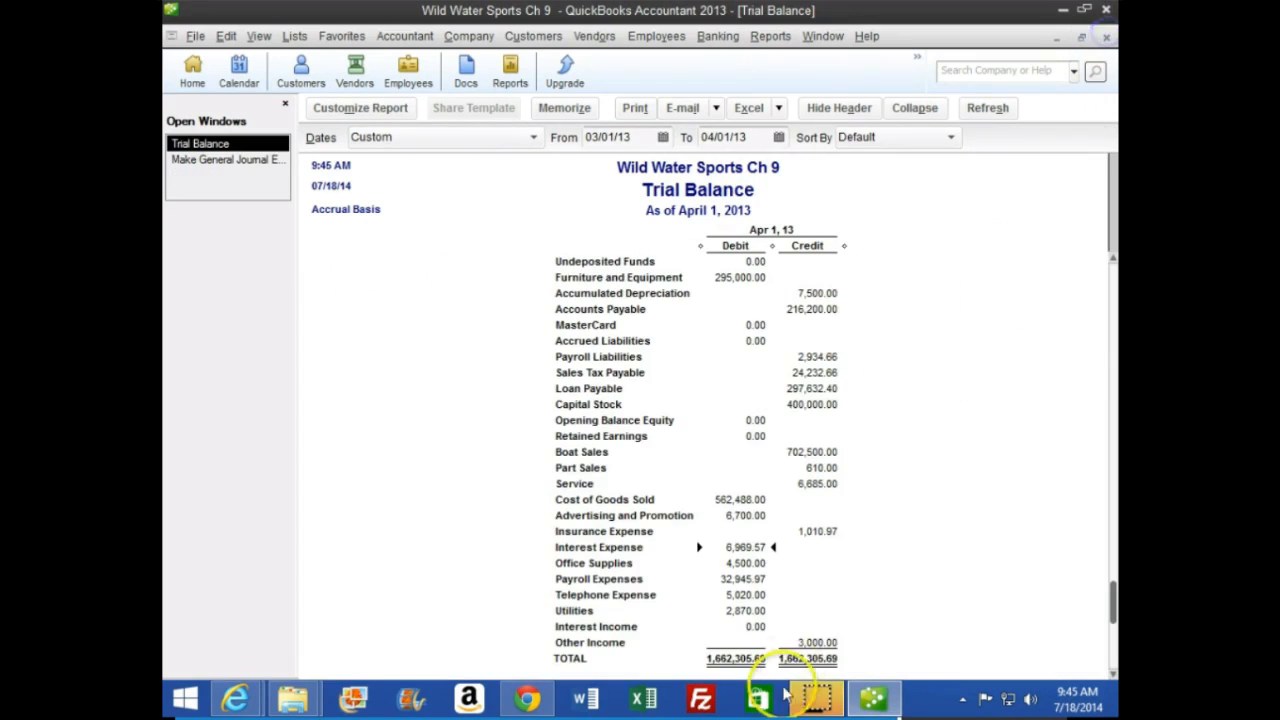
# Drill down into the Advertising and Promotion balance to examine the 03/31/13 adjusting entry, and close the report
pyautogui.scroll(2, 705, 630)
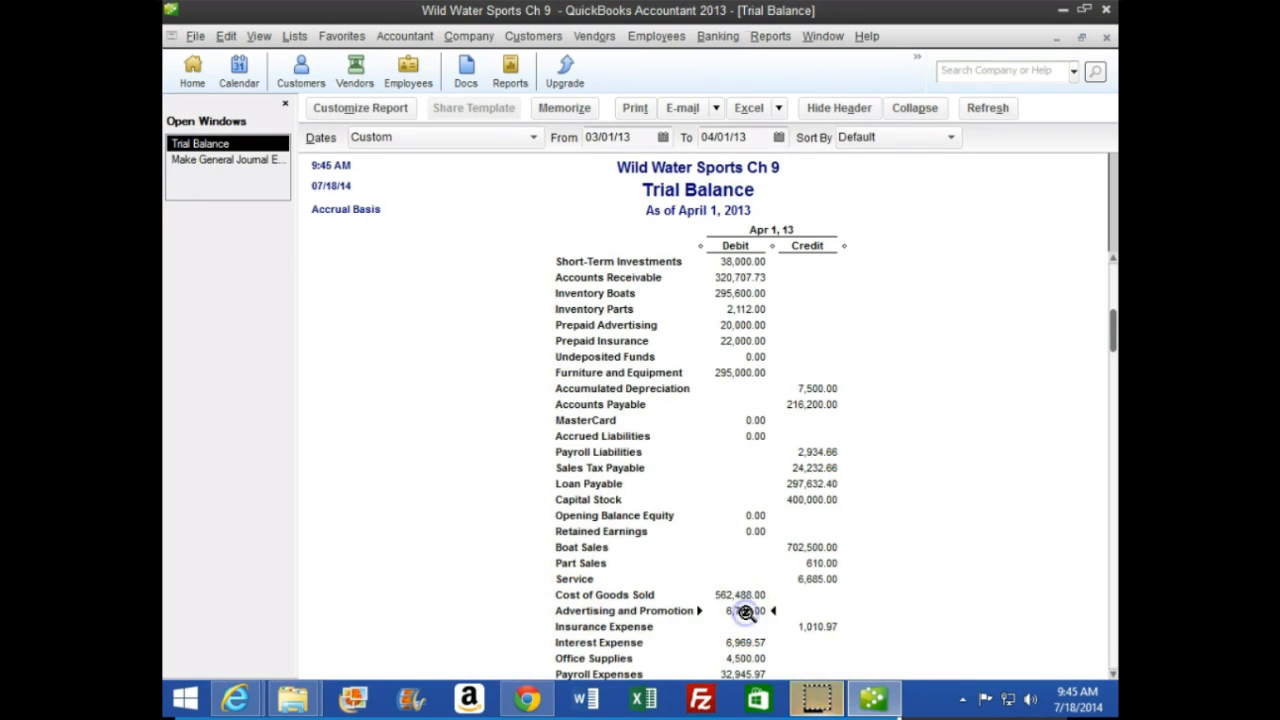
pyautogui.doubleClick(746, 612)
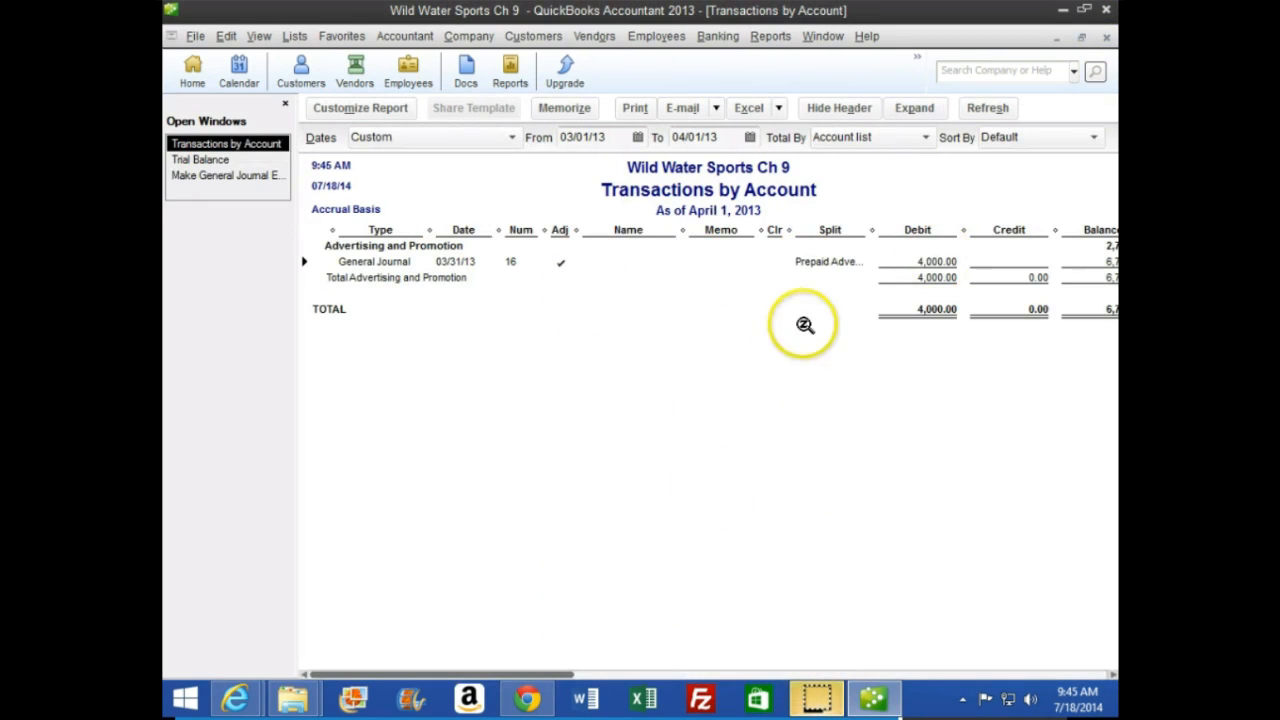
pyautogui.click(1106, 36)
pyautogui.scroll(1, 610, 410)
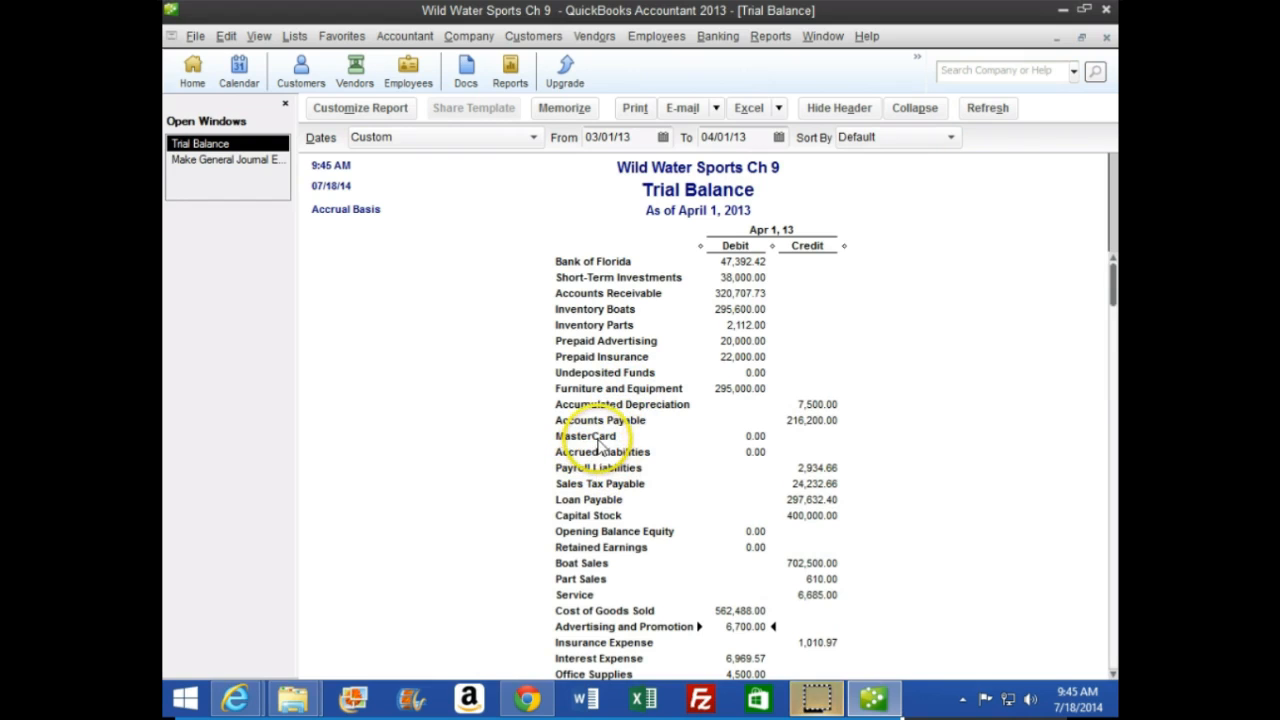
# Read the prepaid insurance explanation on page 272 of the browser textbook, and examine the prepaid balances in QuickBooks' trial balance
pyautogui.click(258, 706)
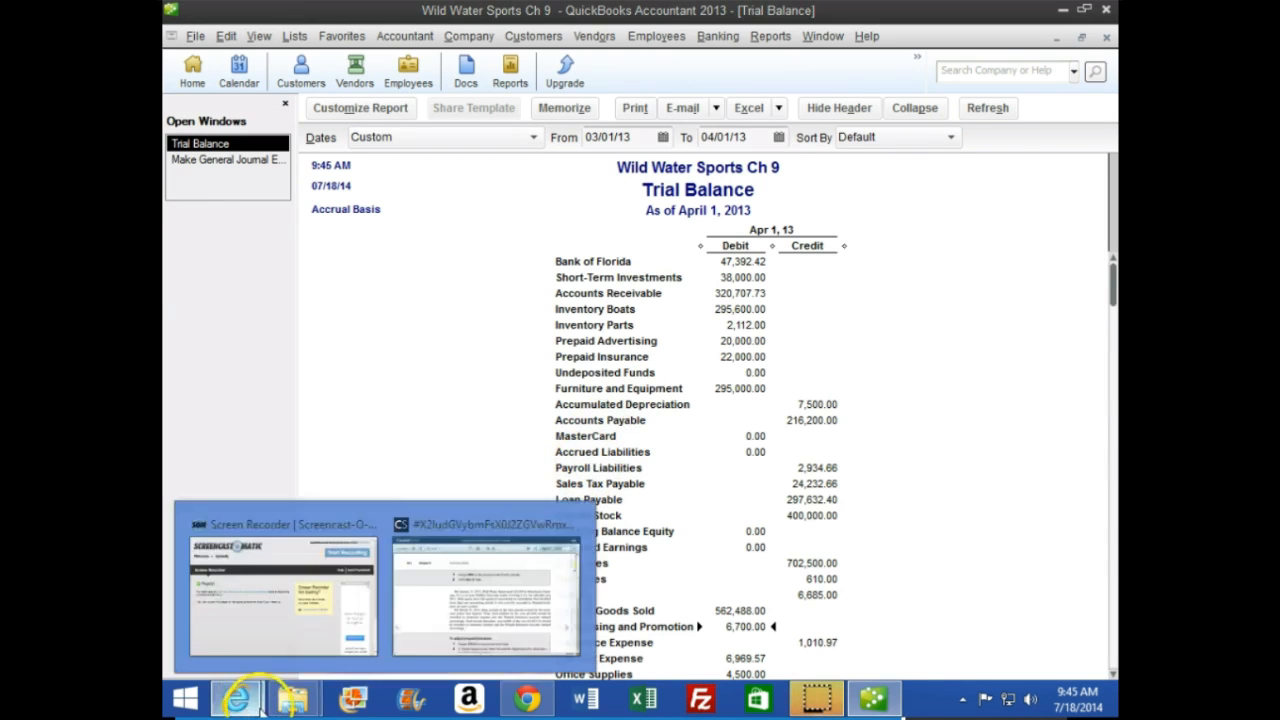
pyautogui.click(471, 620)
pyautogui.scroll(-3, 900, 488)
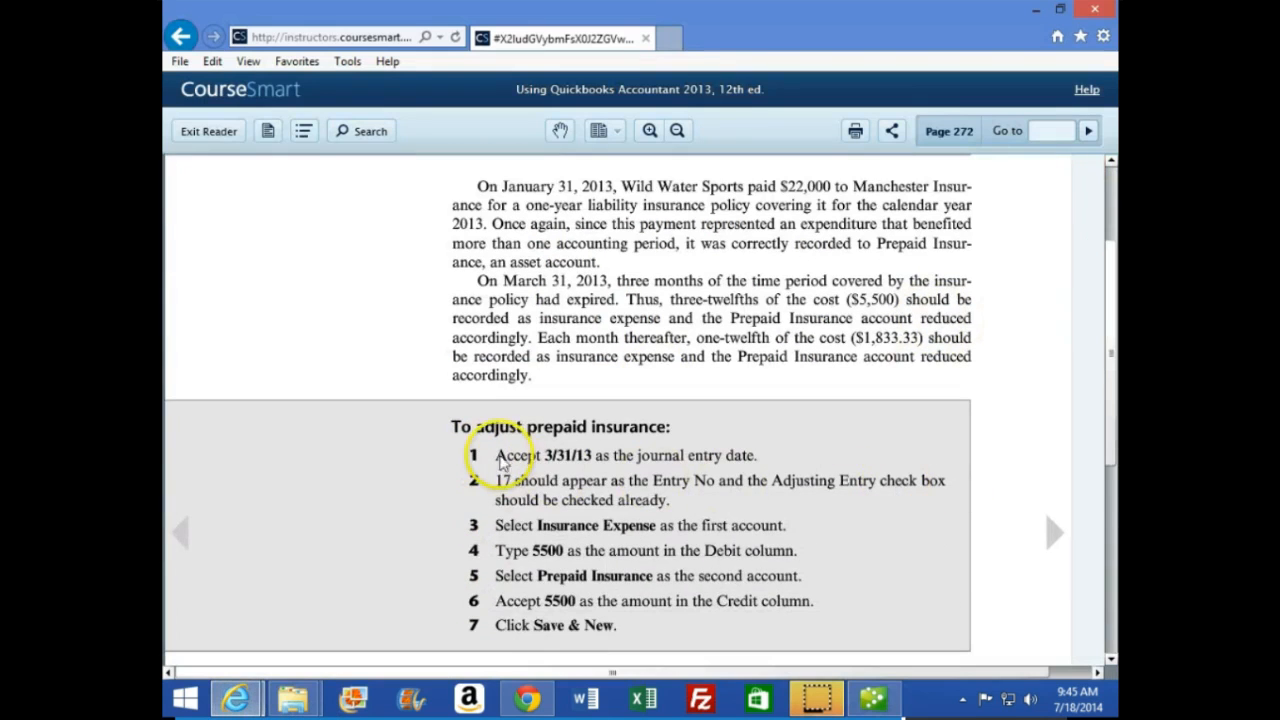
pyautogui.scroll(-1, 500, 458)
pyautogui.scroll(3, 496, 450)
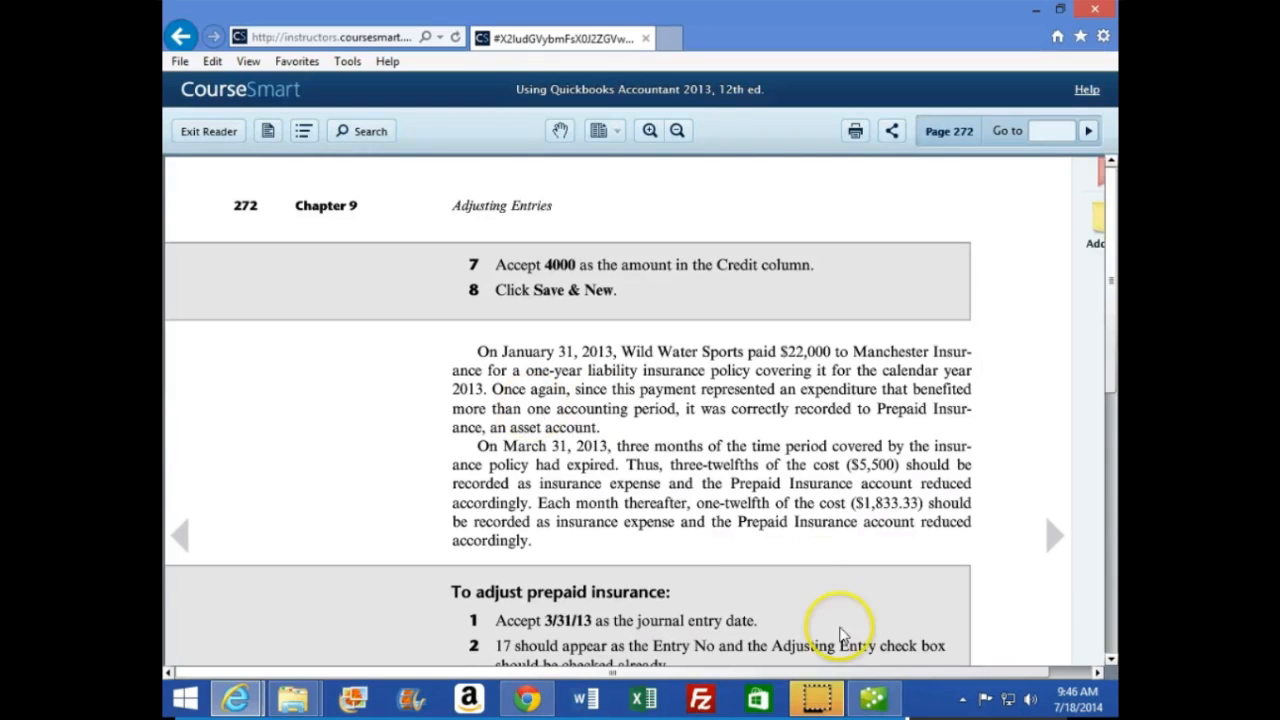
pyautogui.click(873, 697)
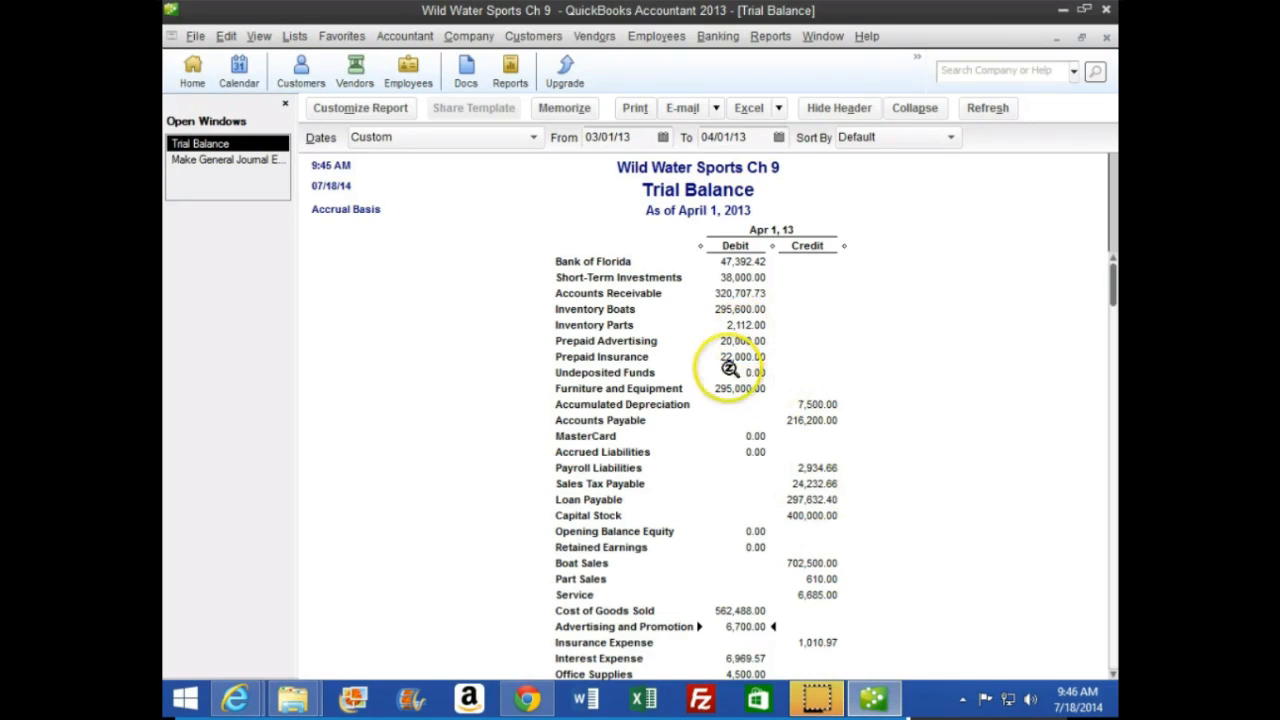
pyautogui.click(741, 341)
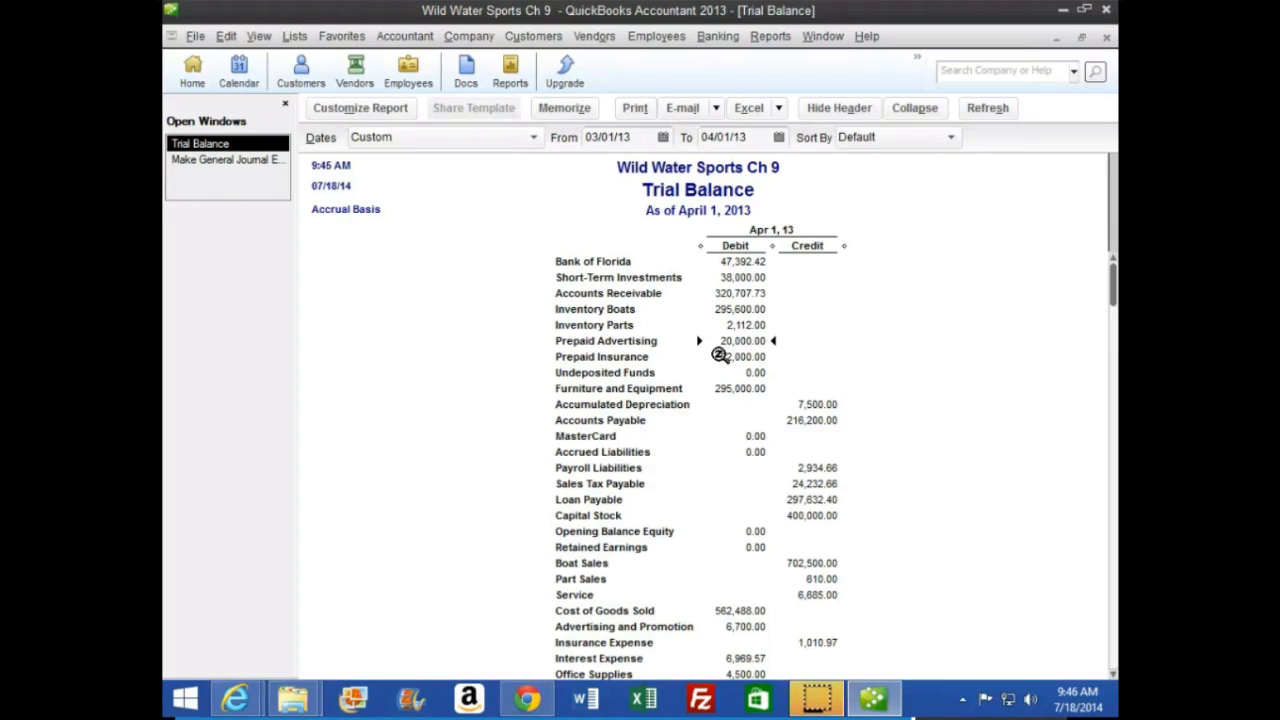
# Switch back to the textbook in the browser and review the steps for adjusting prepaid insurance
pyautogui.moveTo(235, 696)
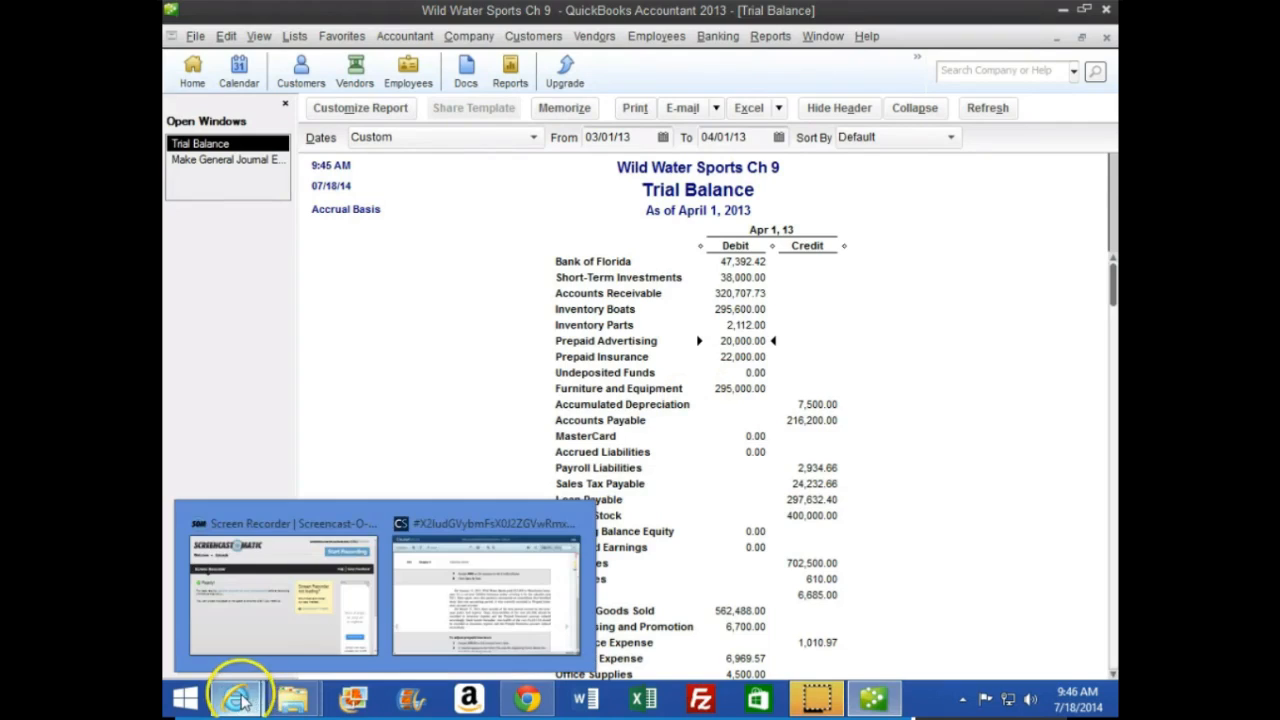
pyautogui.click(530, 592)
pyautogui.scroll(-1, 505, 530)
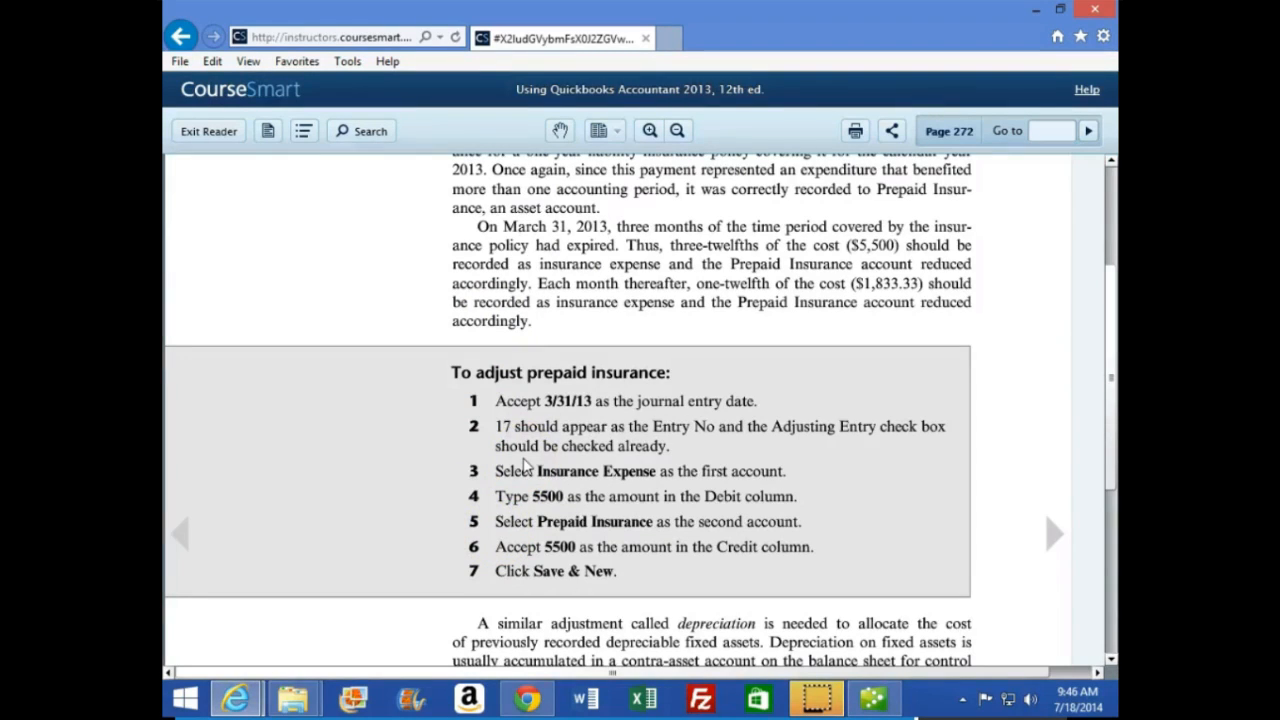
pyautogui.click(437, 451)
pyautogui.click(417, 491)
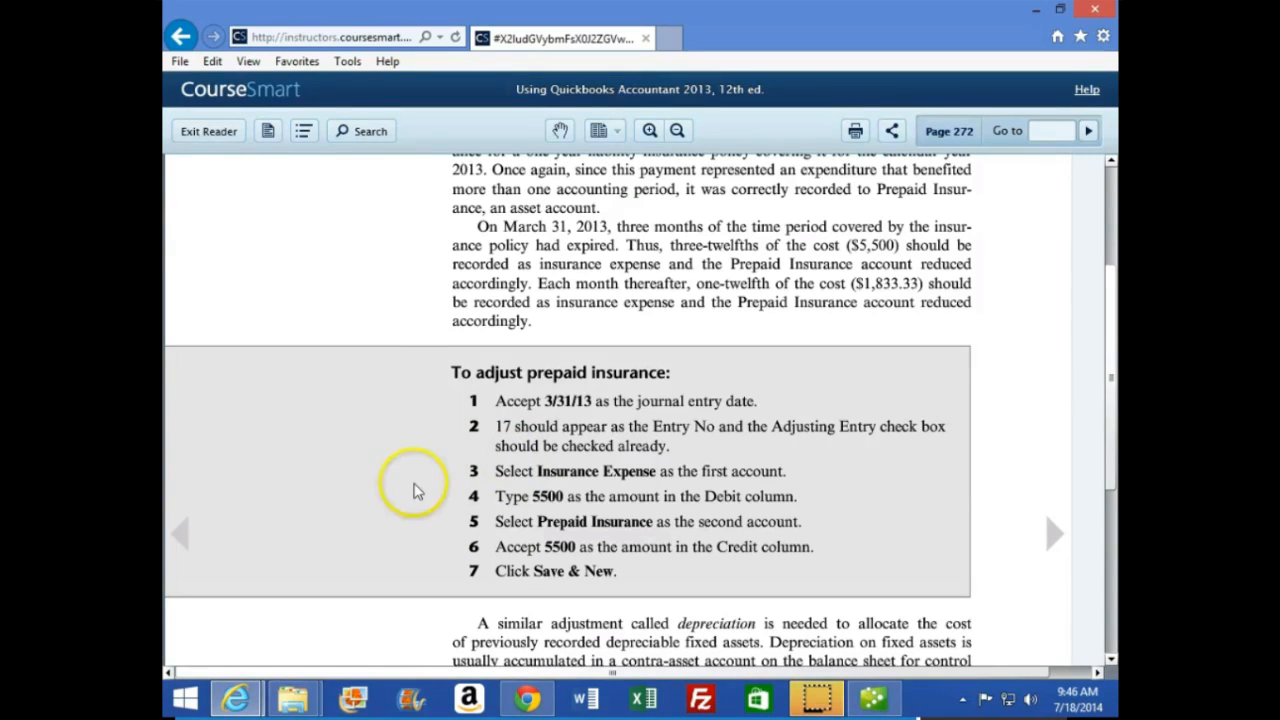
# Switch to QuickBooks and examine the Prepaid Insurance balance and the expense accounts in the trial balance
pyautogui.click(418, 520)
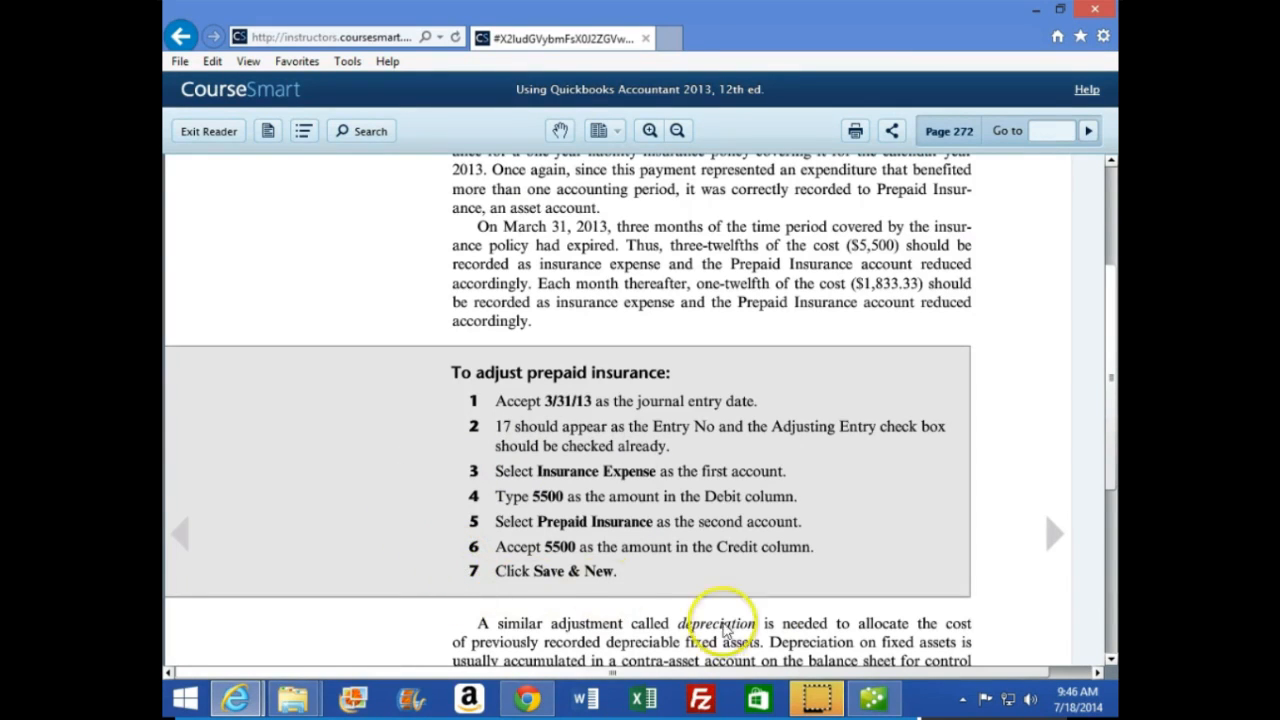
pyautogui.click(871, 694)
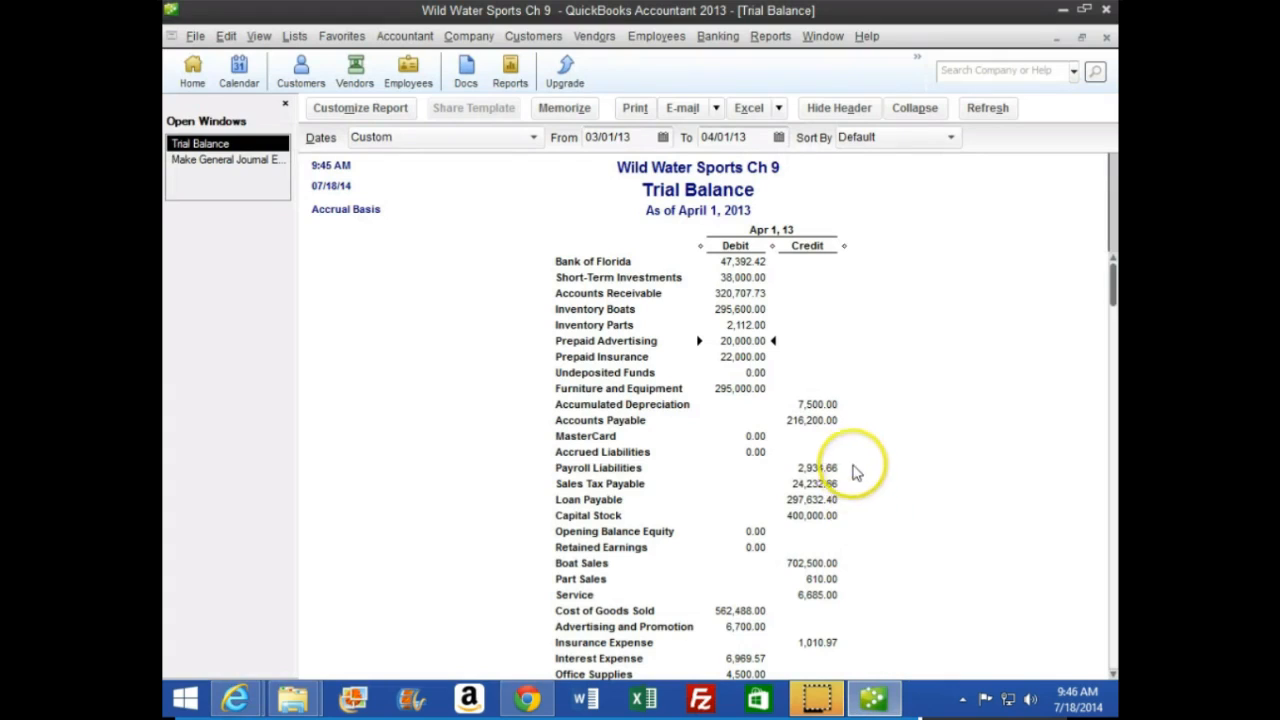
pyautogui.click(745, 357)
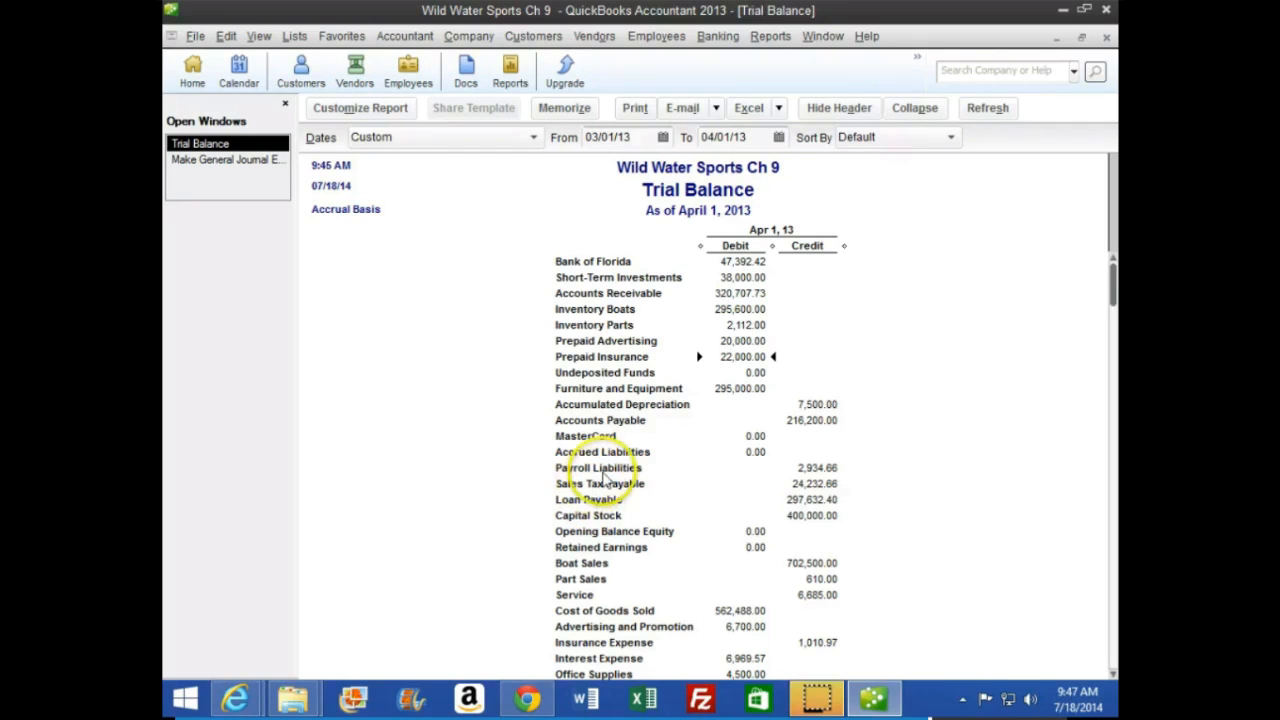
pyautogui.scroll(-3, 625, 480)
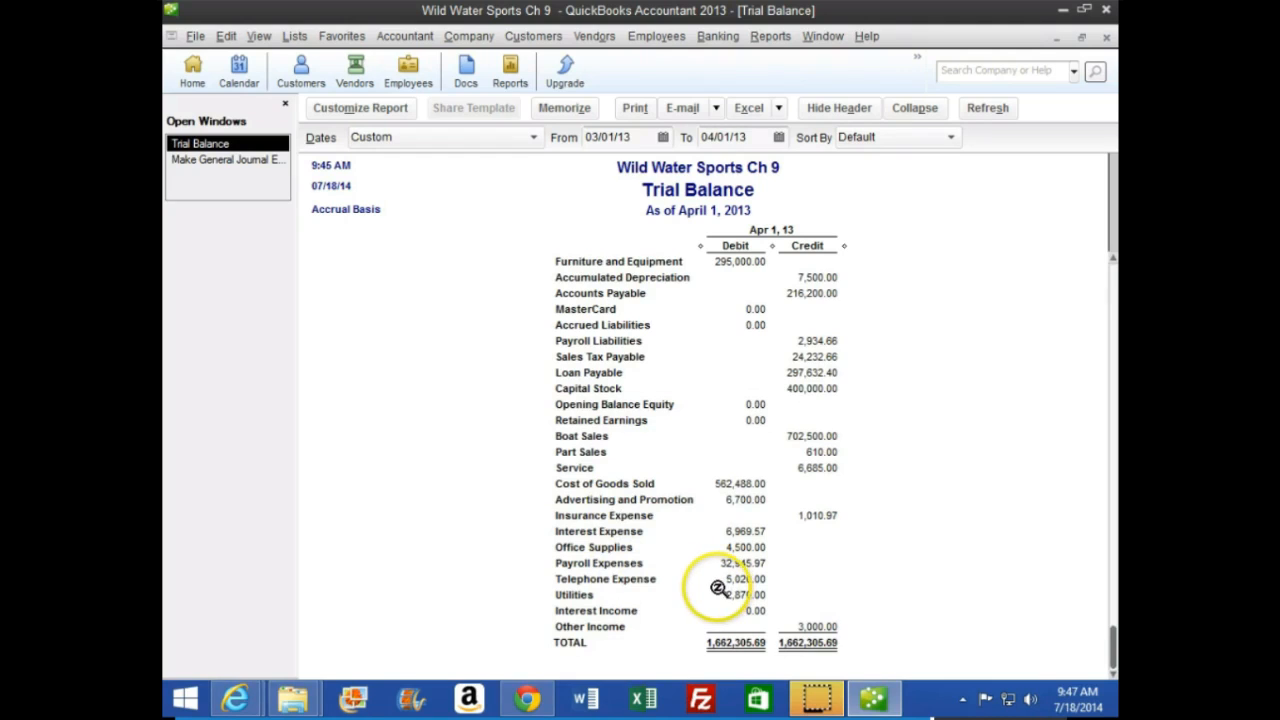
pyautogui.scroll(3, 719, 585)
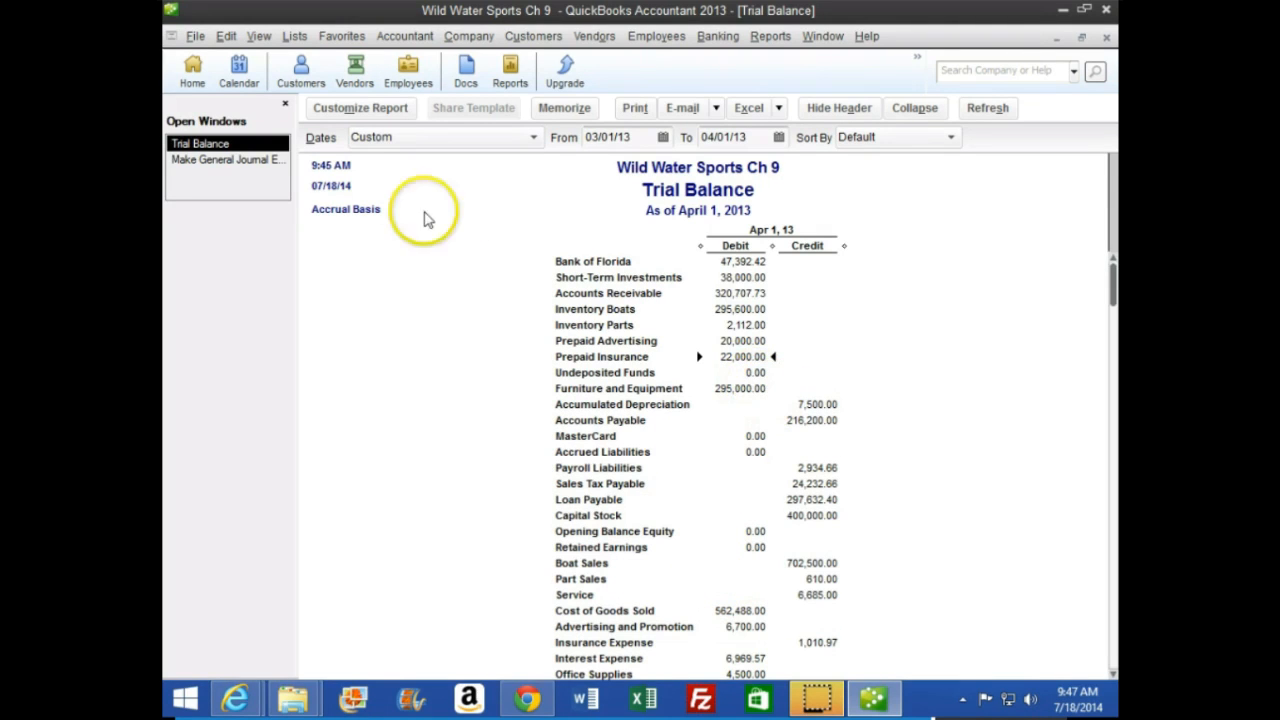
# Return to the blank general journal entry 17 dated 03/31/13 and debit Insurance Expense for 5,500
pyautogui.click(252, 159)
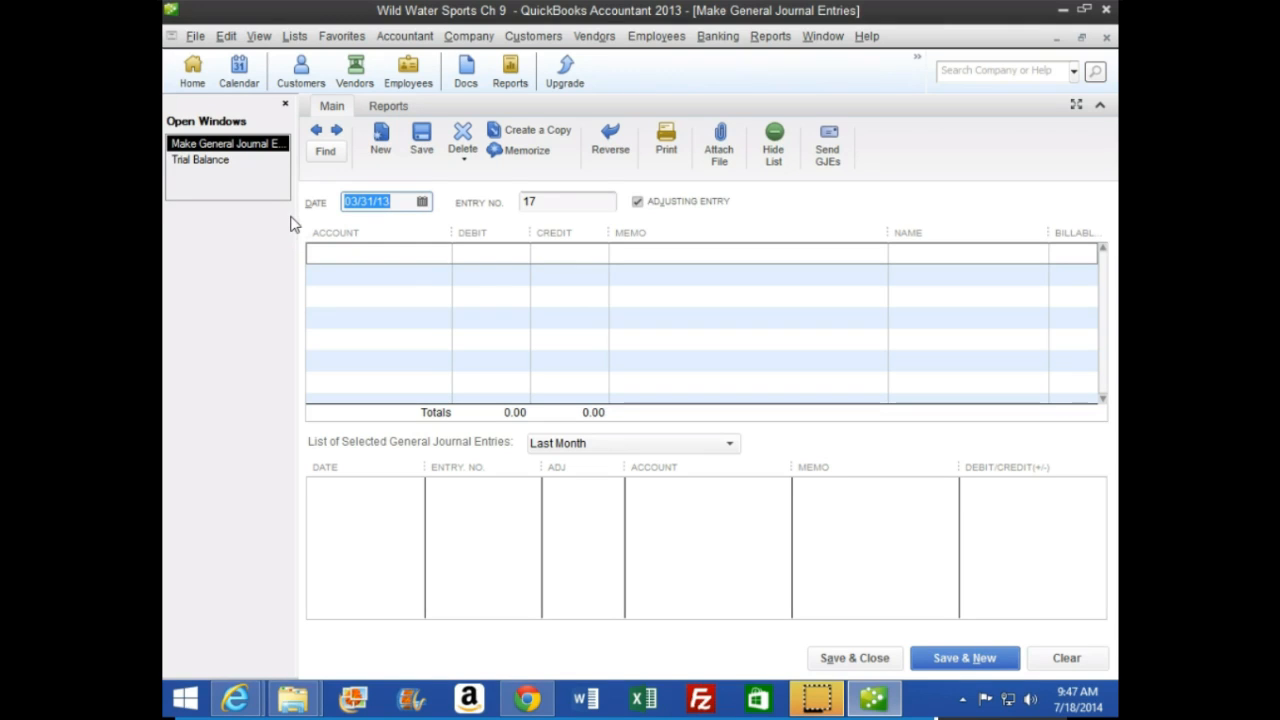
pyautogui.press('Tab')
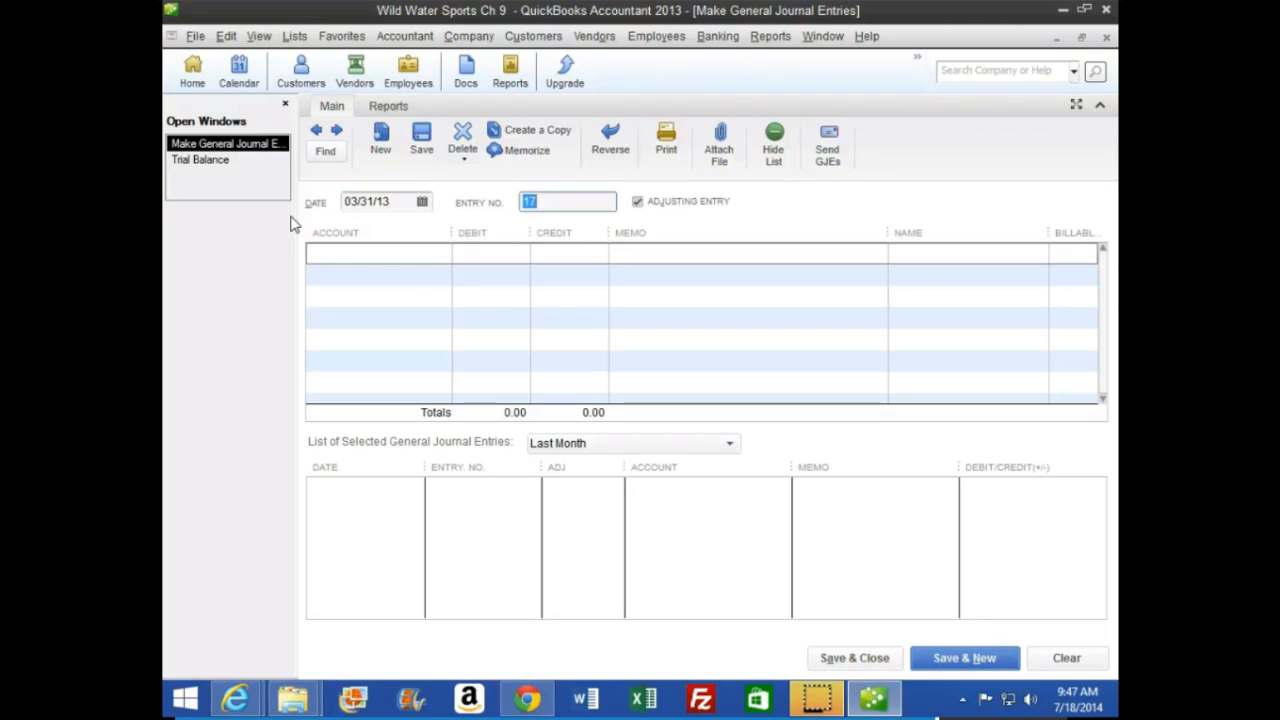
pyautogui.press('Tab')
pyautogui.press('Tab')
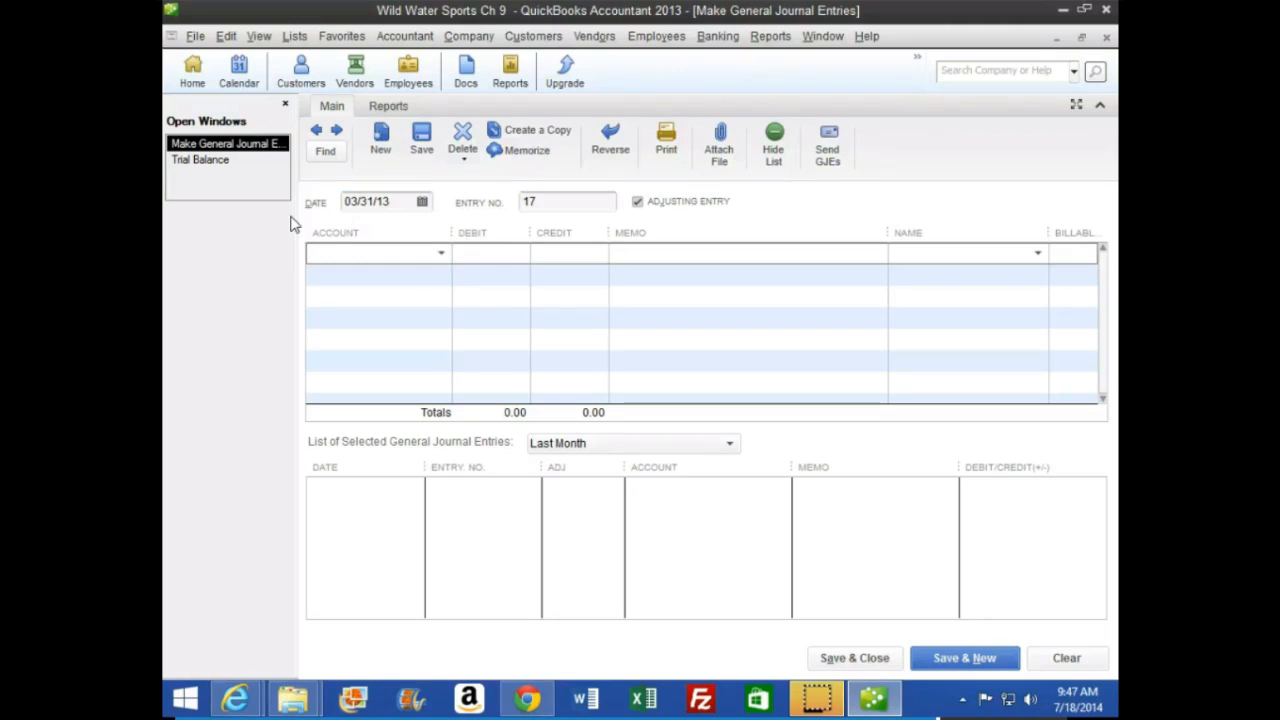
pyautogui.write('Insurance Expense')
pyautogui.press('Tab')
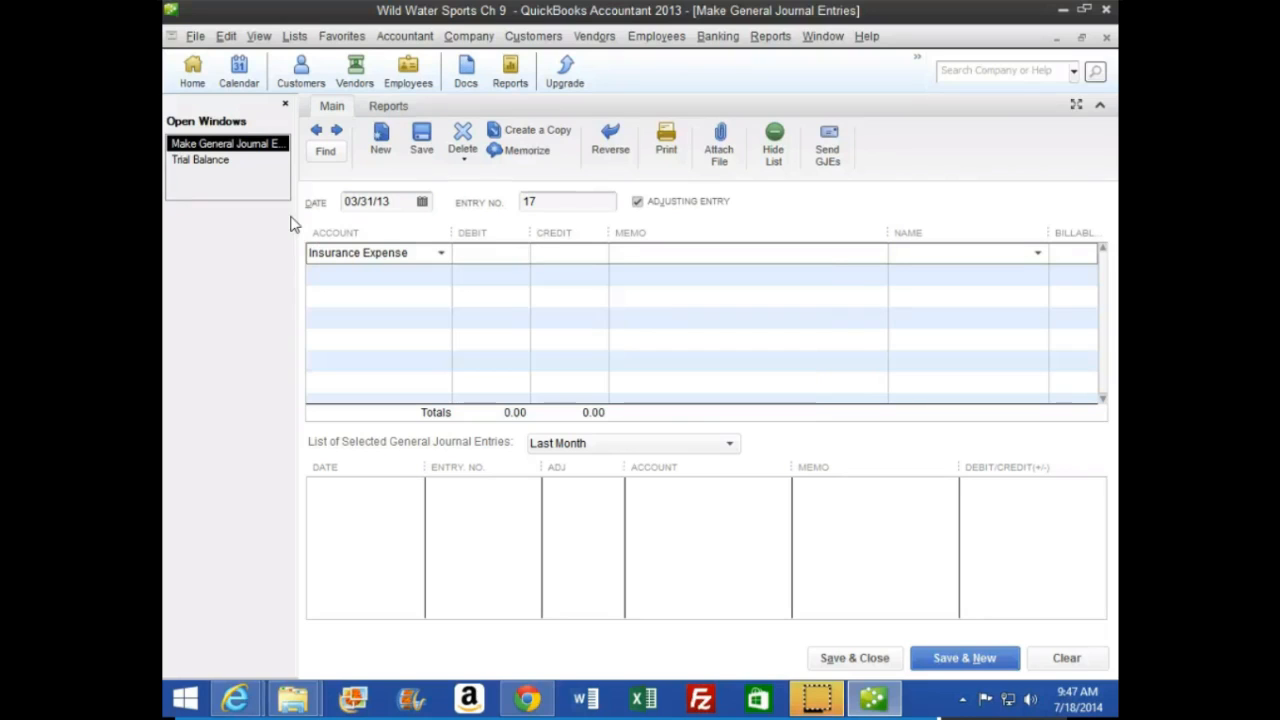
pyautogui.write('5500')
pyautogui.press('Tab')
pyautogui.press('Tab')
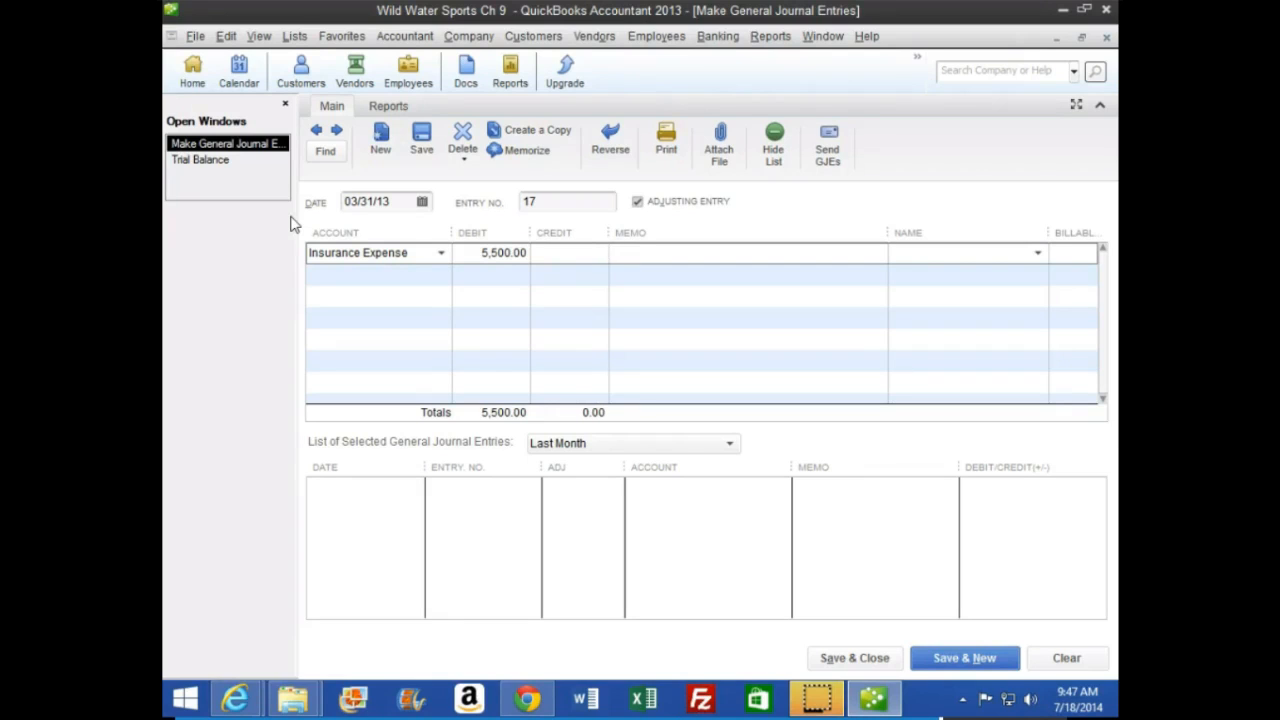
pyautogui.press('Tab')
pyautogui.press('Tab')
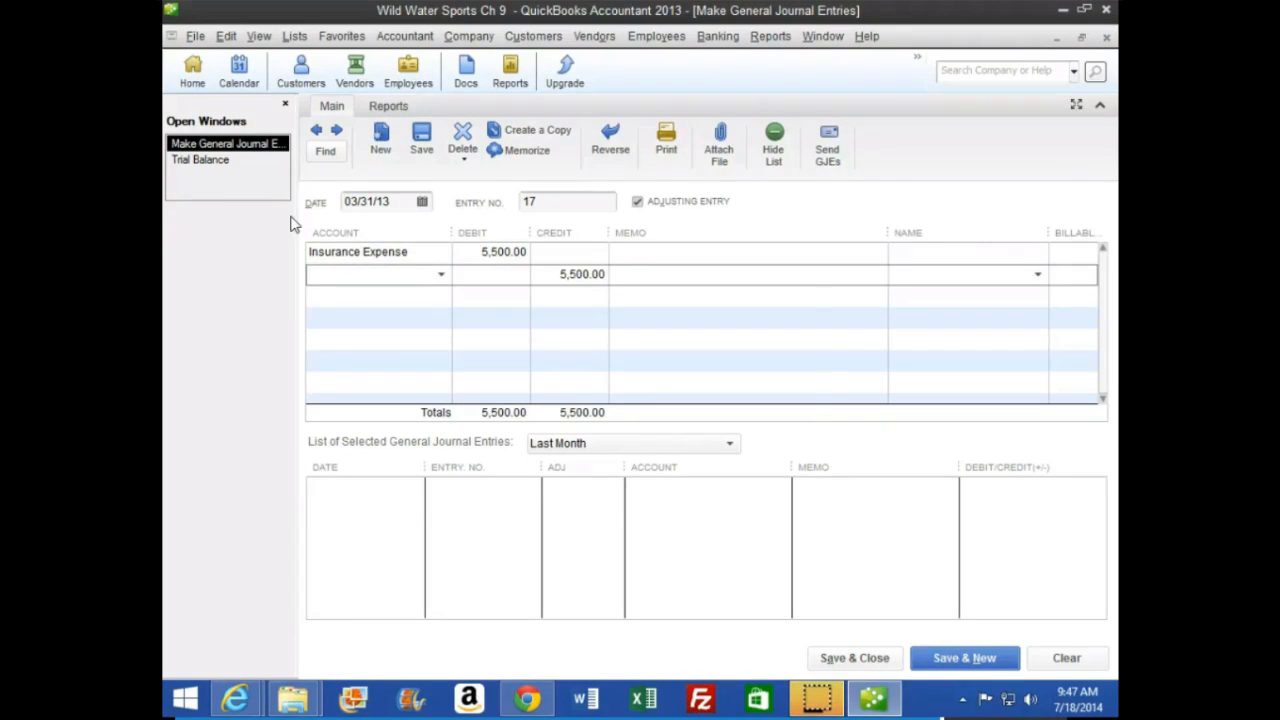
# Credit Prepaid Insurance for 5,500 on the second line, and save the adjusting entry to start a new one
pyautogui.write('Pr')
pyautogui.press('Down')
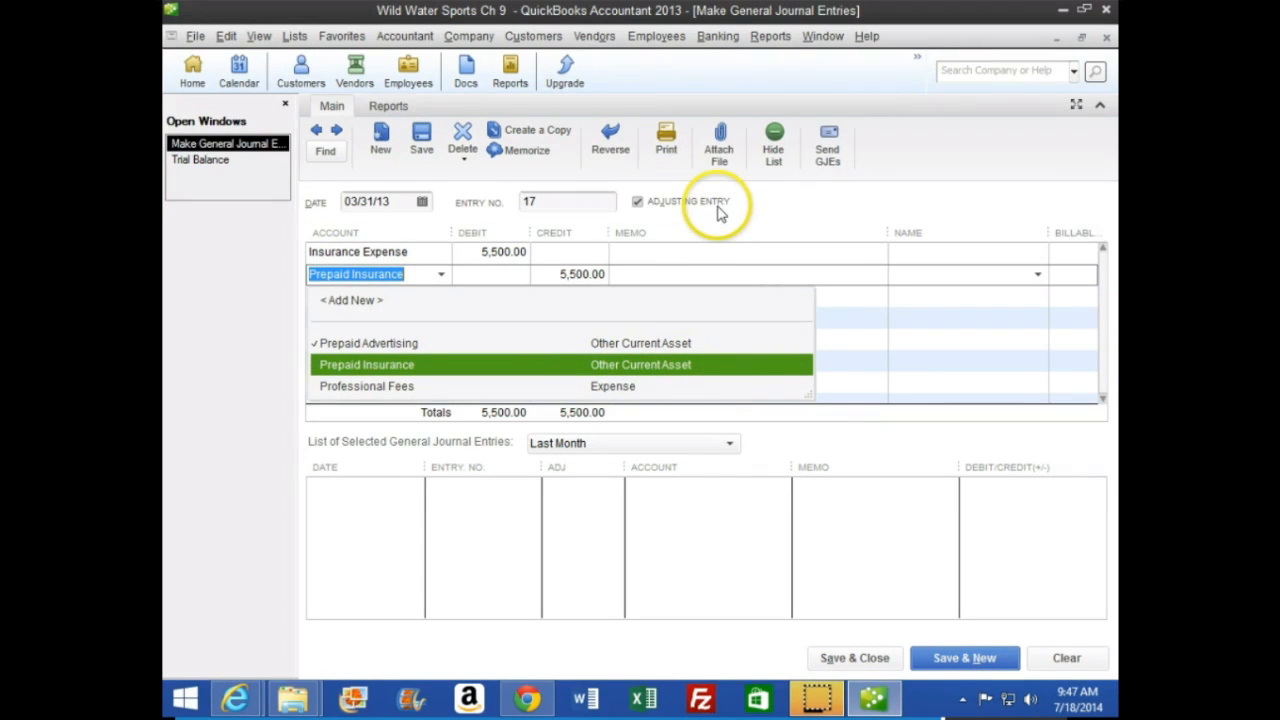
pyautogui.press('Tab')
pyautogui.press('Tab')
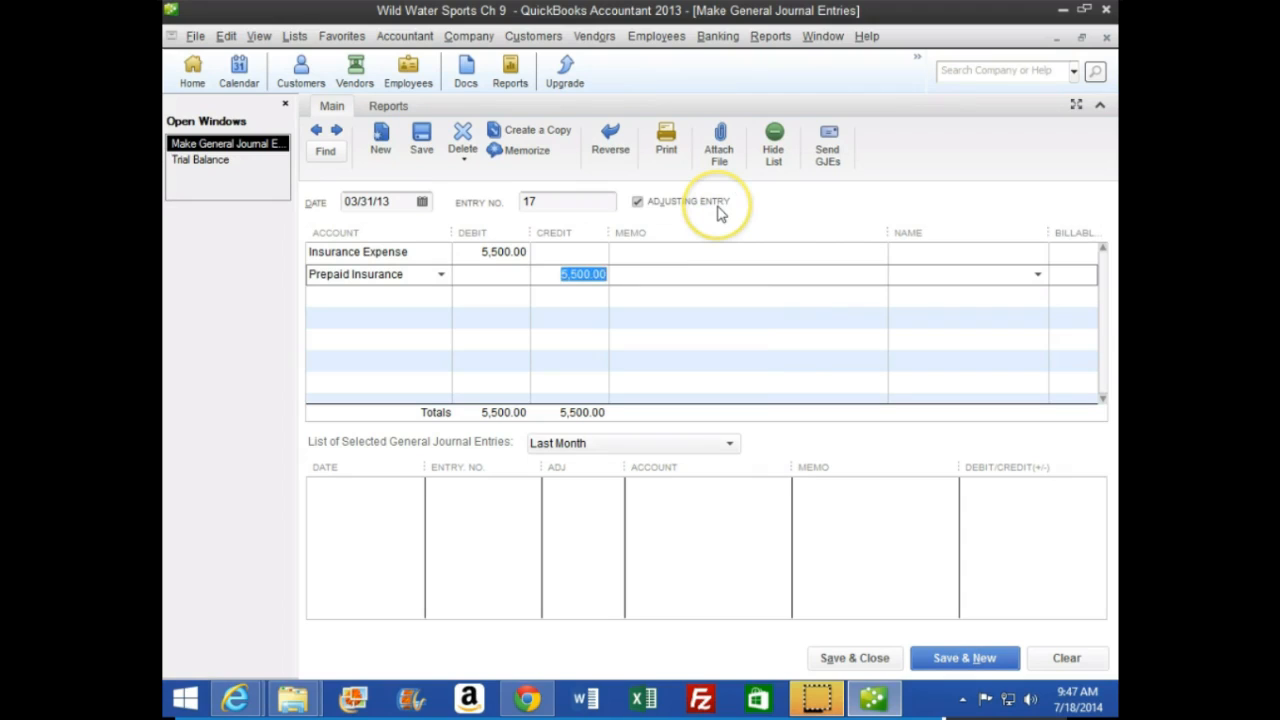
pyautogui.press('Tab')
pyautogui.press('Tab')
pyautogui.press('Tab')
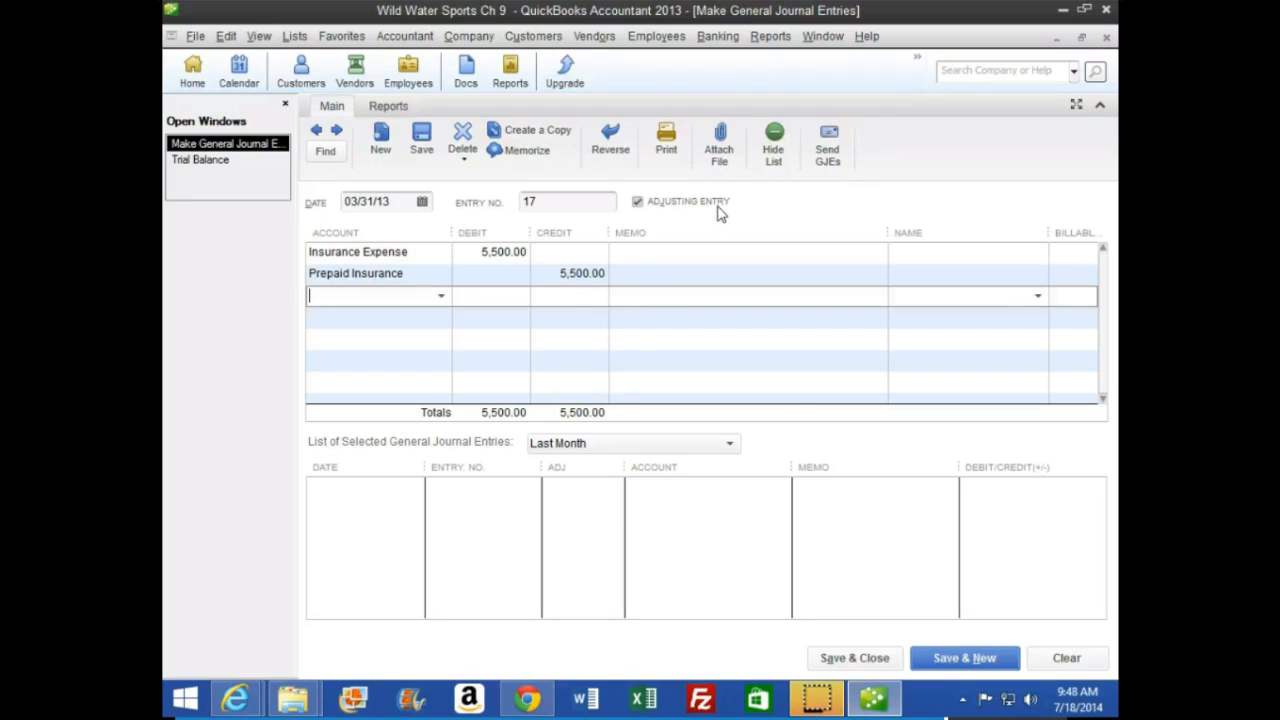
pyautogui.click(985, 670)
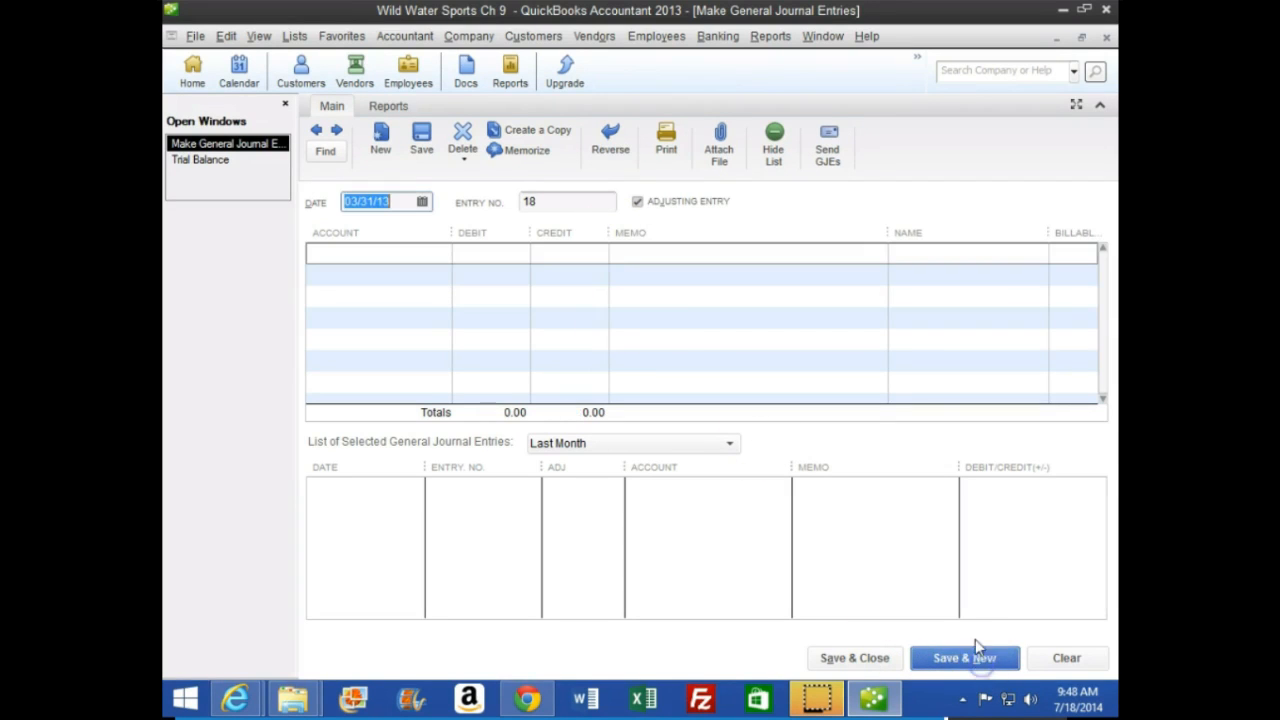
# Drill down into the trial balance's Prepaid Insurance balance to examine the adjustment, and close the report without memorizing it
pyautogui.click(250, 164)
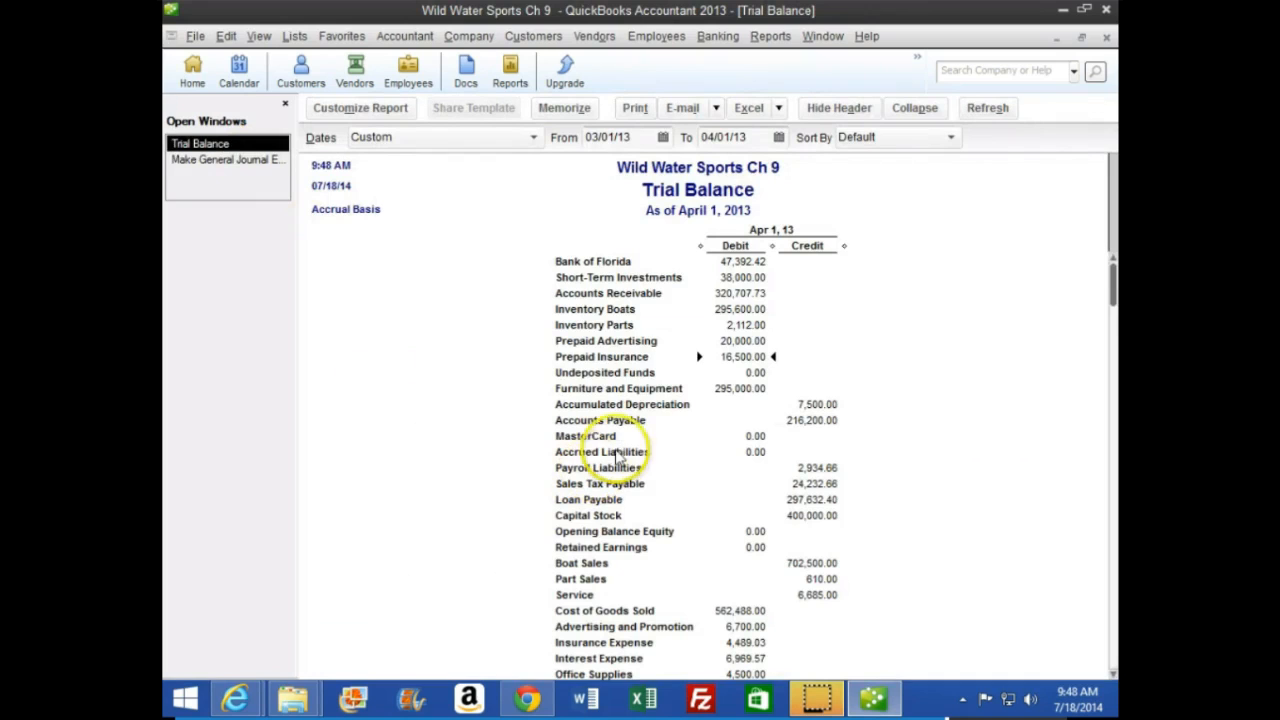
pyautogui.doubleClick(747, 357)
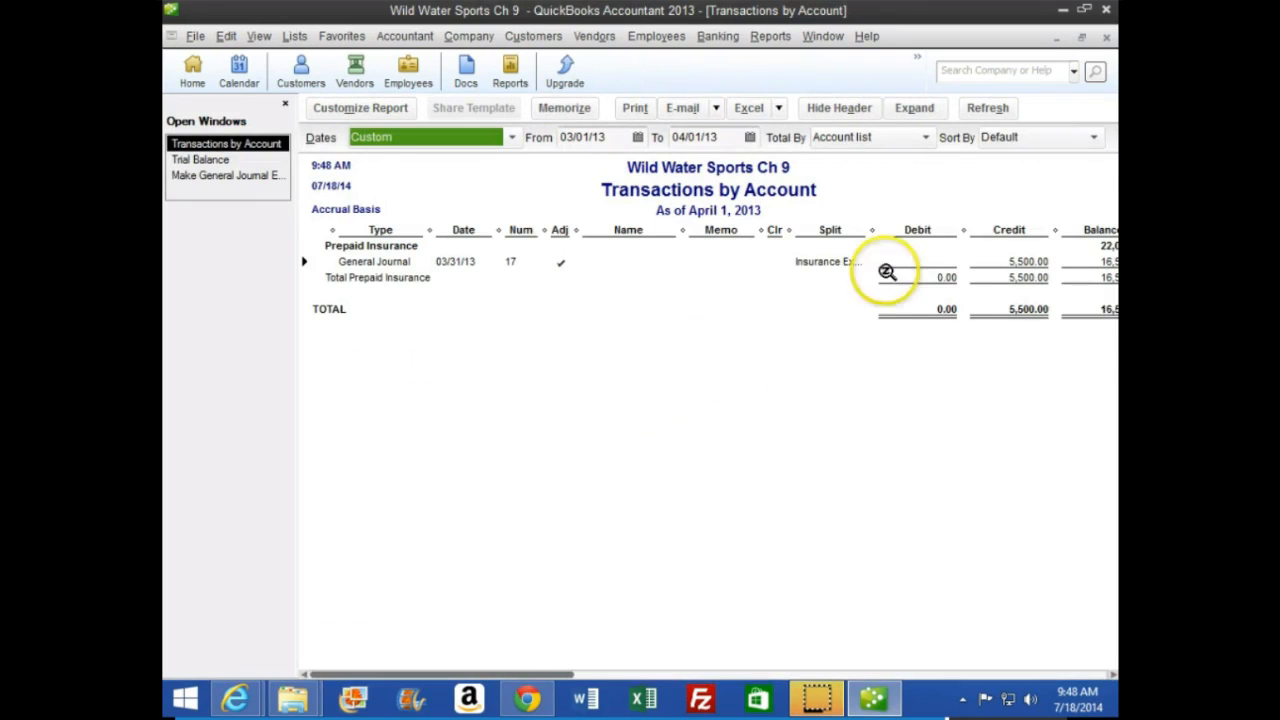
pyautogui.moveTo(788, 230); pyautogui.dragTo(741, 230)
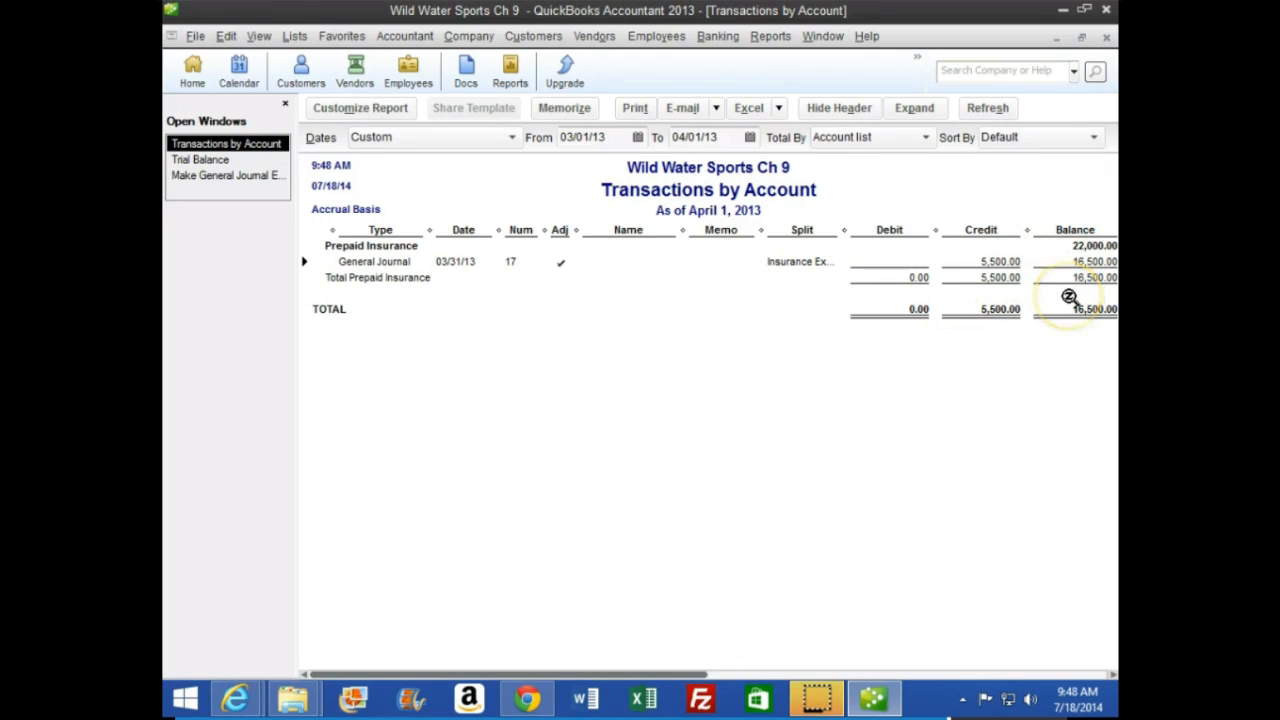
pyautogui.click(1106, 37)
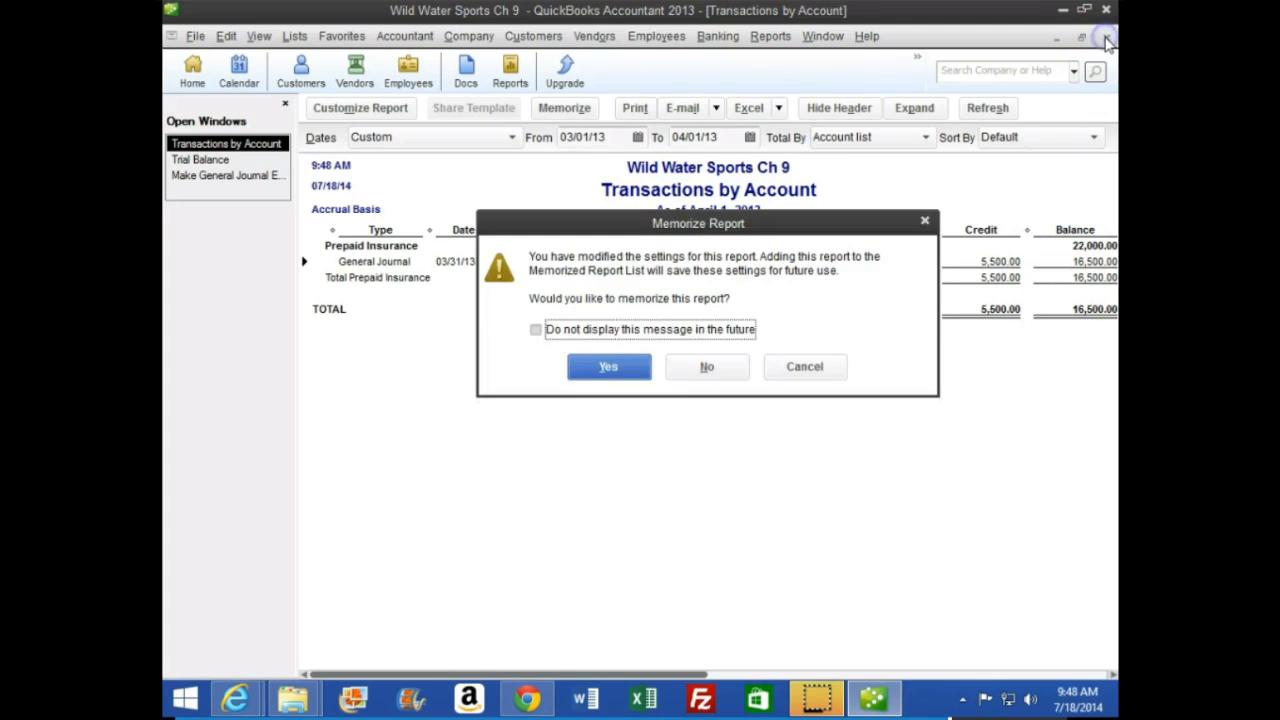
pyautogui.click(710, 366)
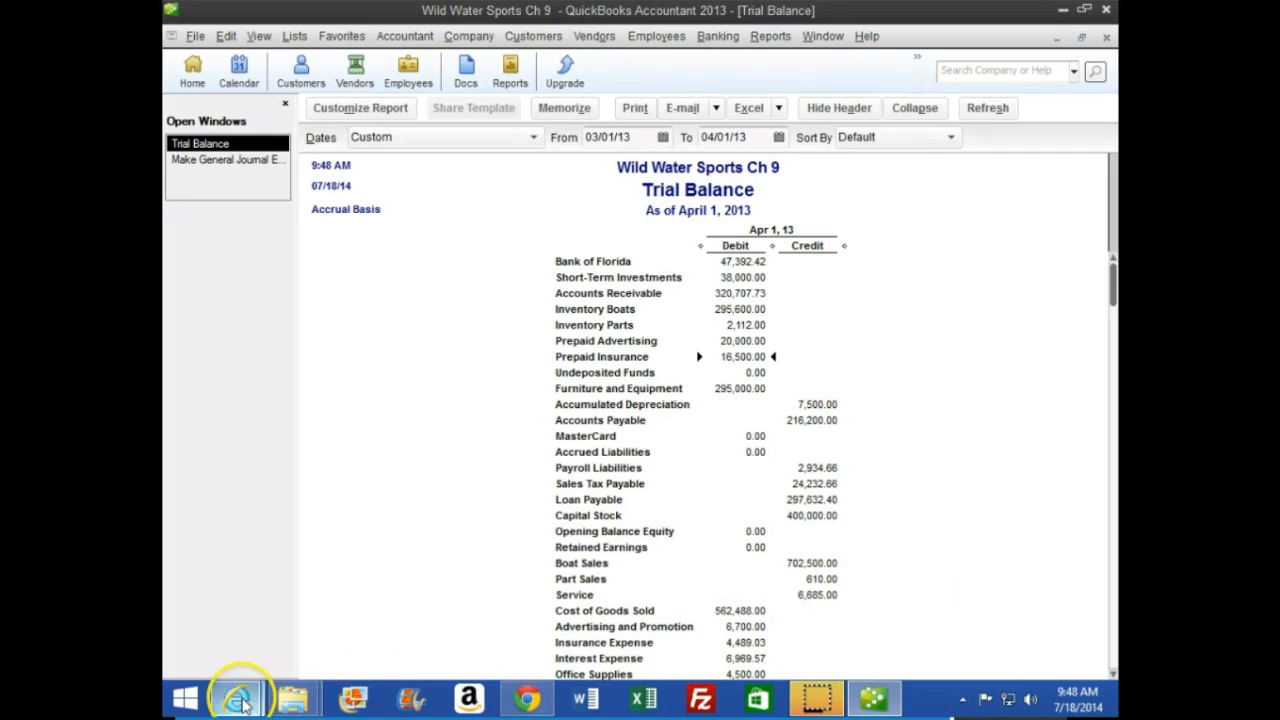
# Switch to the browser textbook and read the depreciation explanation and the steps for recording depreciation expense on pages 272 and 273
pyautogui.moveTo(240, 697)
pyautogui.click(486, 608)
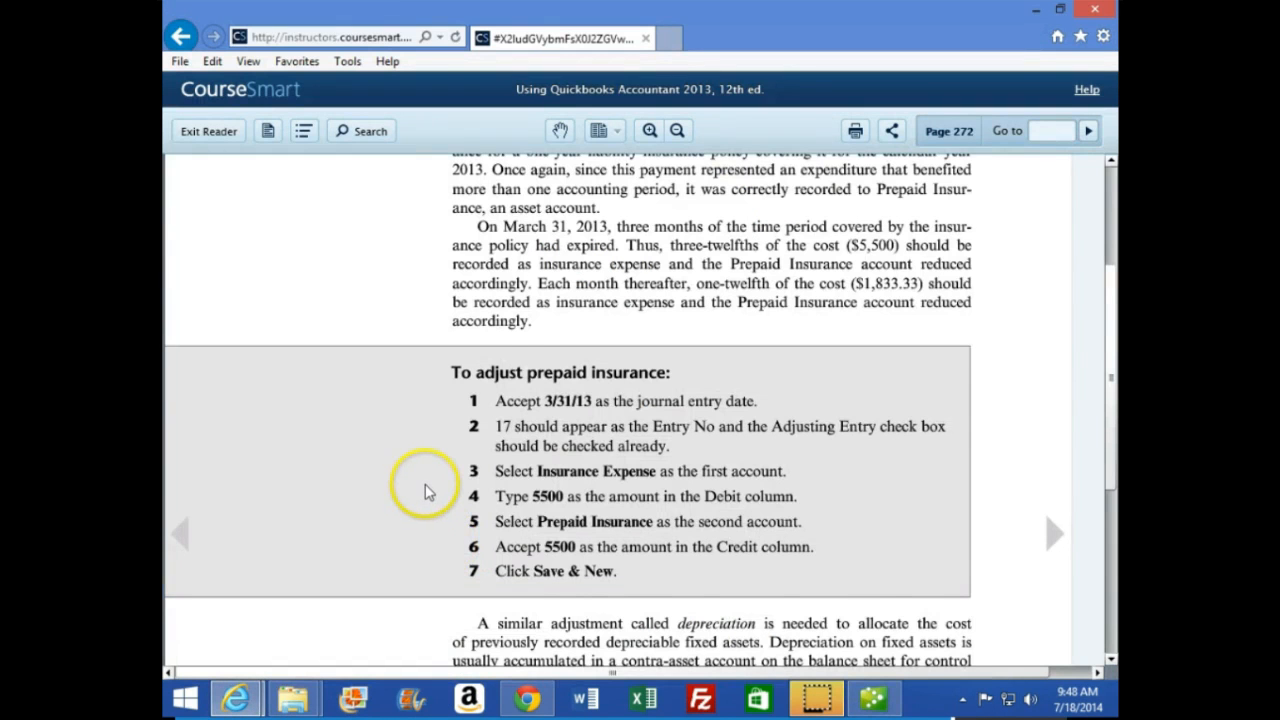
pyautogui.scroll(-3, 423, 500)
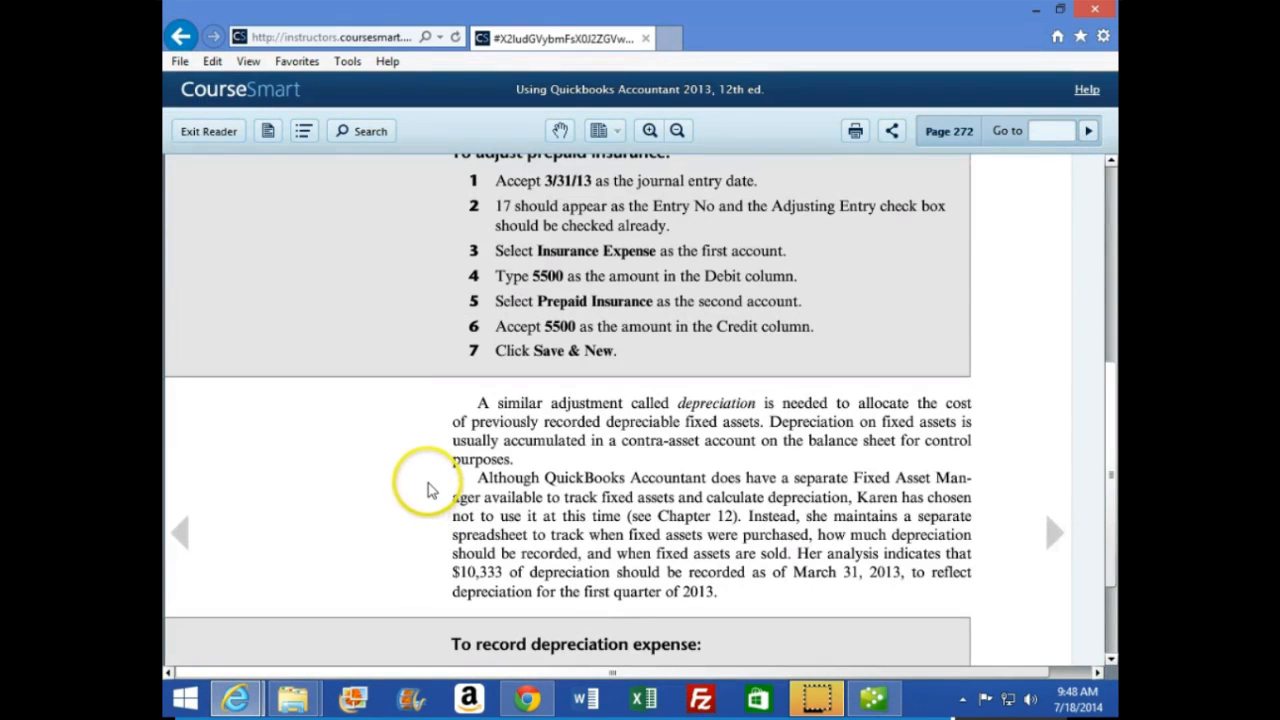
pyautogui.scroll(-1, 418, 492)
pyautogui.scroll(-2, 418, 492)
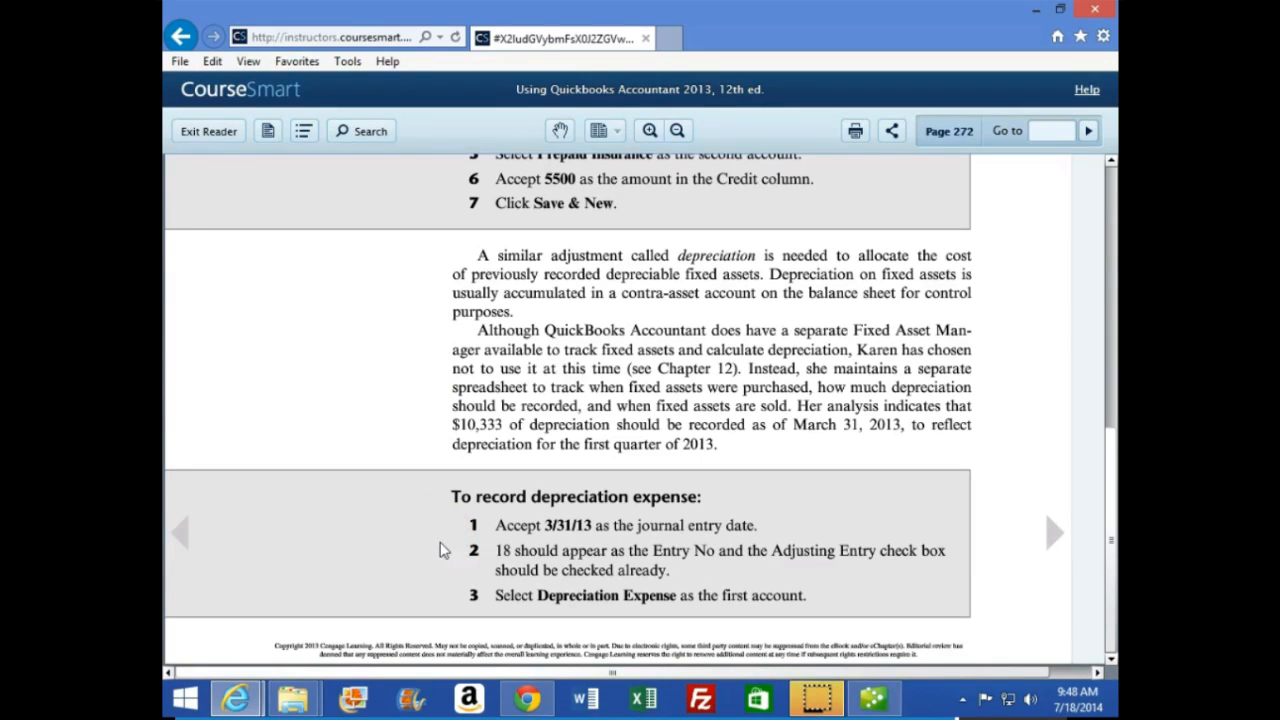
pyautogui.click(1050, 535)
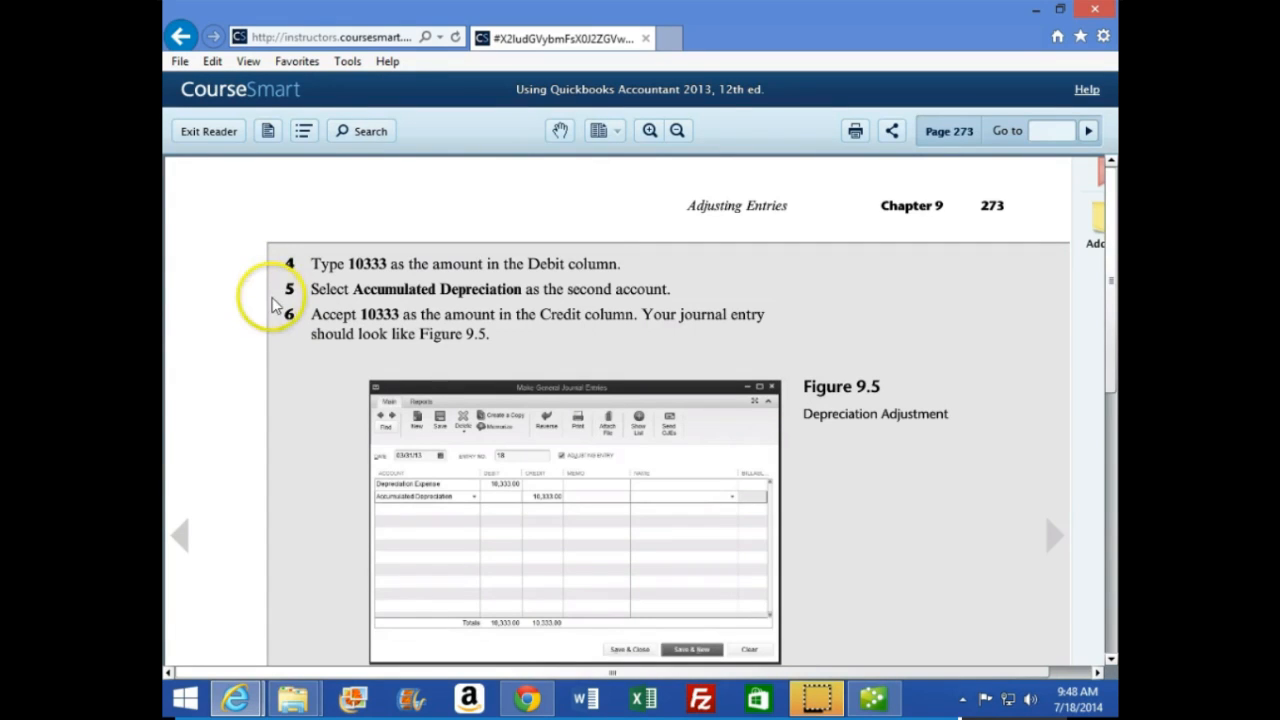
pyautogui.scroll(-1, 272, 305)
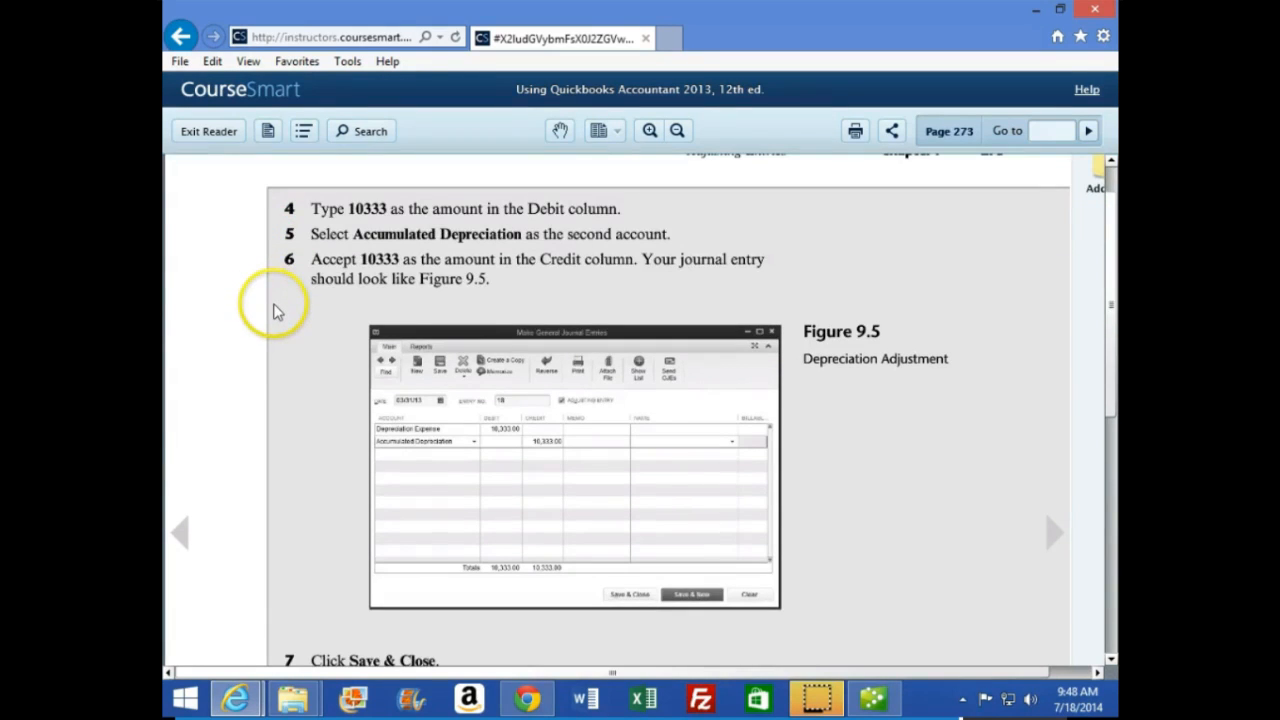
# Switch back to QuickBooks and examine the Furniture and Equipment, Accumulated Depreciation and expense balances in the trial balance
pyautogui.click(875, 695)
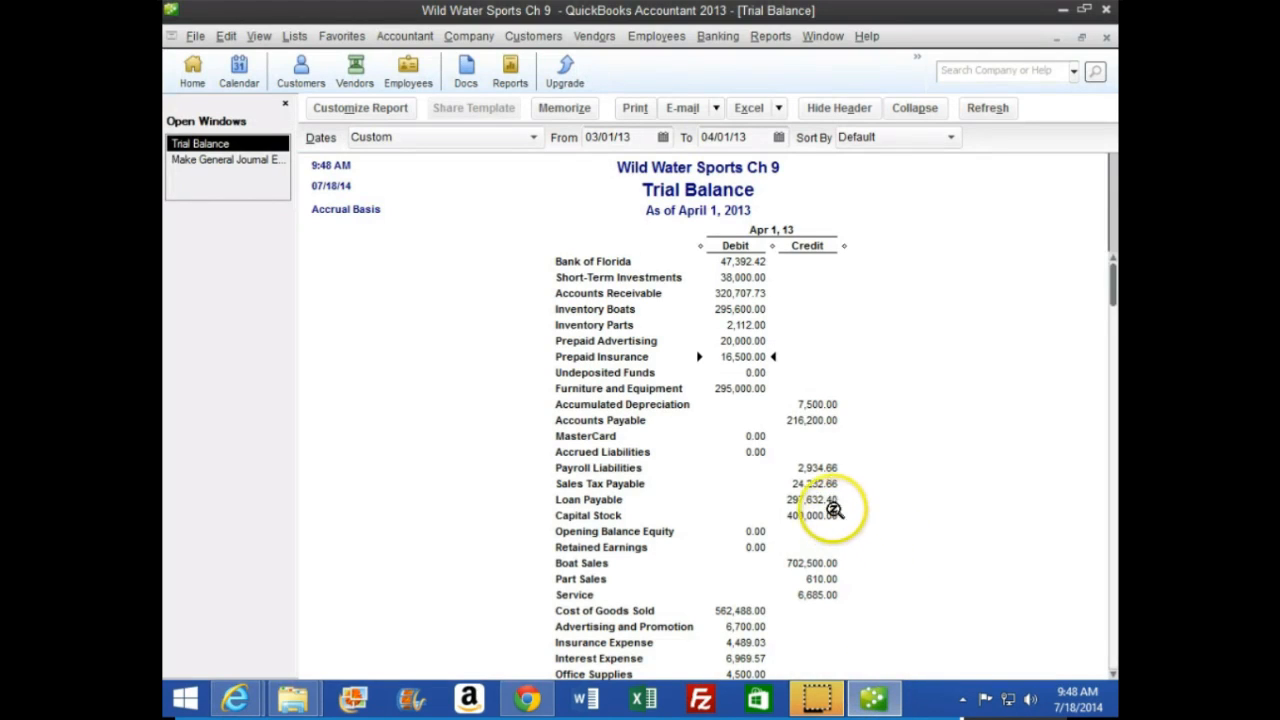
pyautogui.click(735, 390)
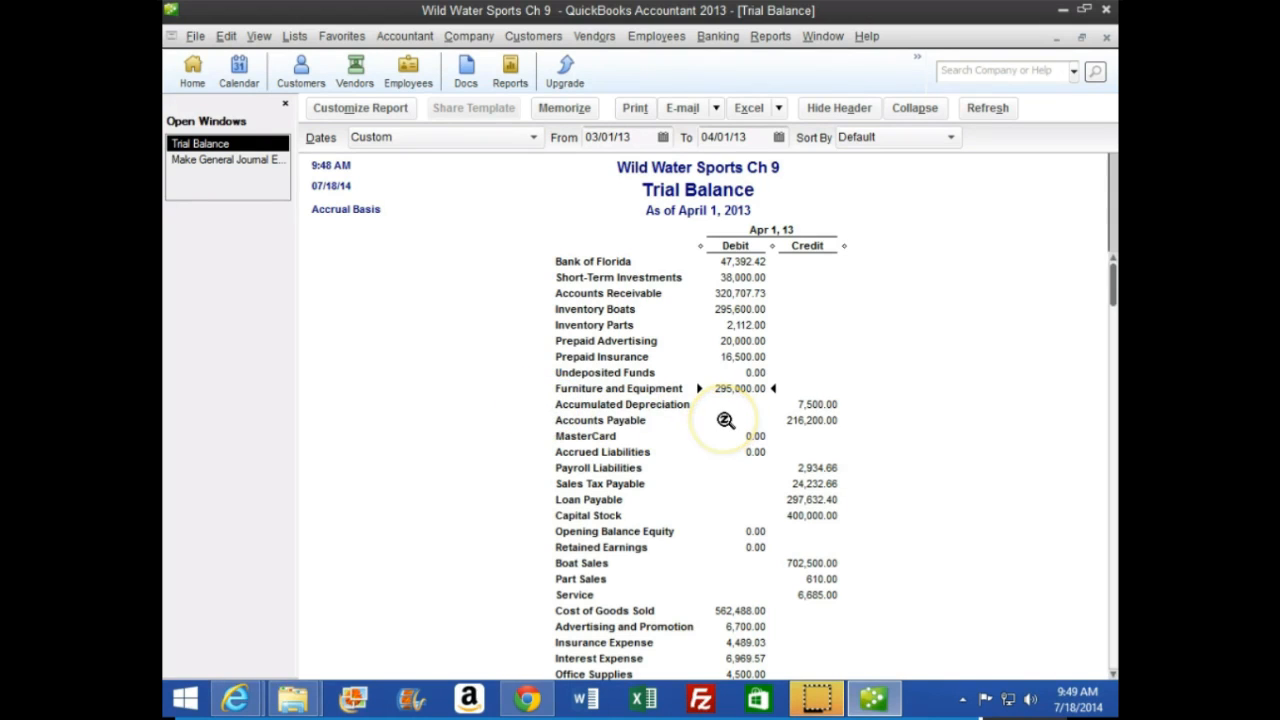
pyautogui.click(790, 408)
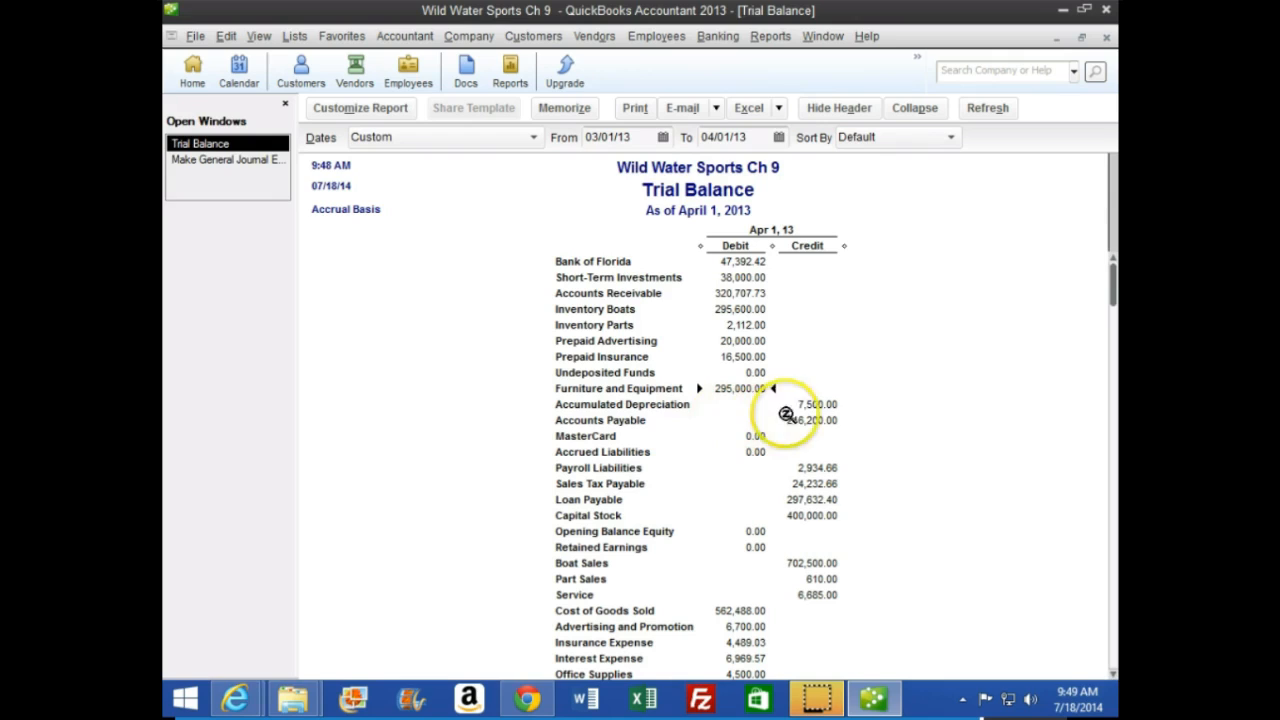
pyautogui.click(420, 447)
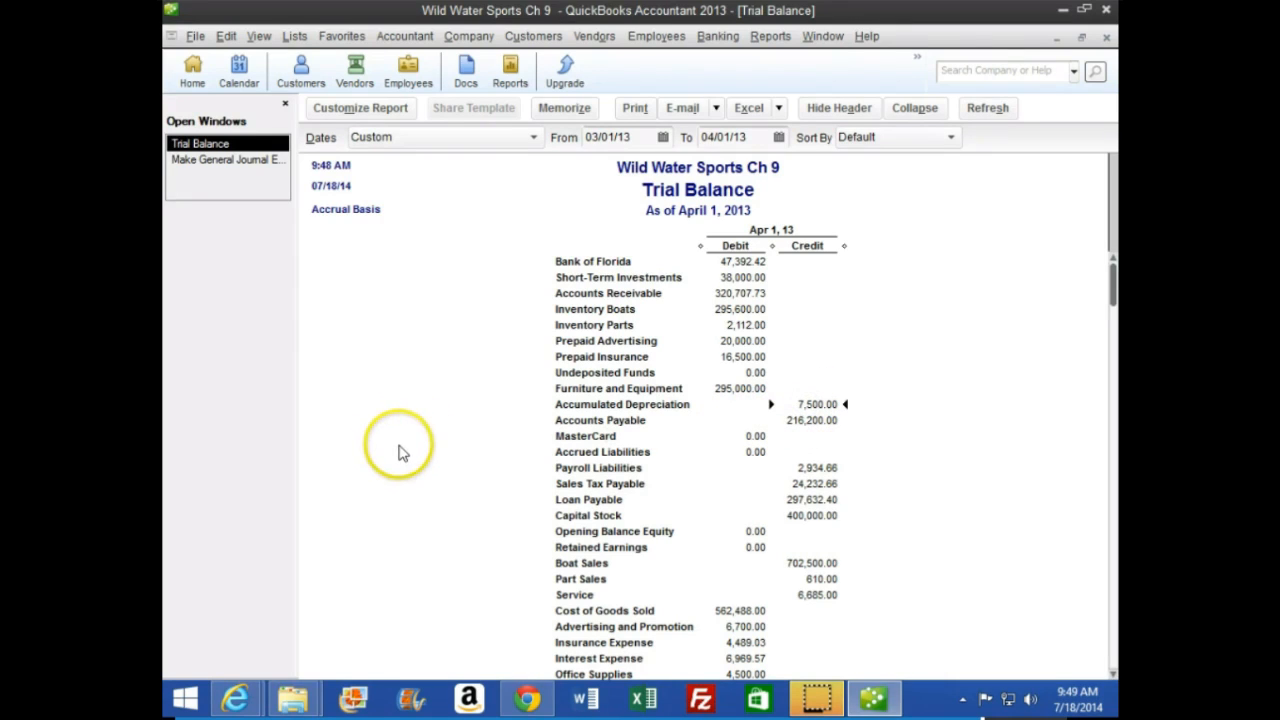
pyautogui.scroll(-3, 423, 449)
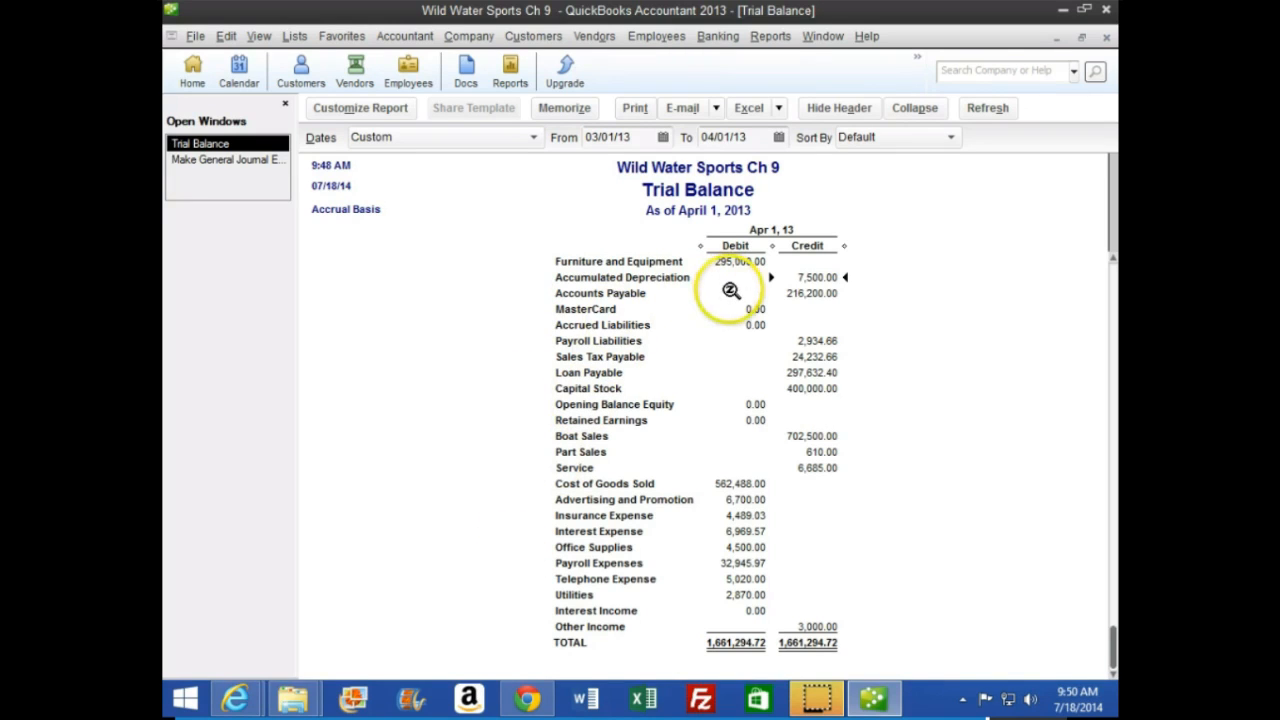
# Return to the blank general journal entry 18 dated 03/31/13 and debit Depreciation Expense for 10,333
pyautogui.click(255, 160)
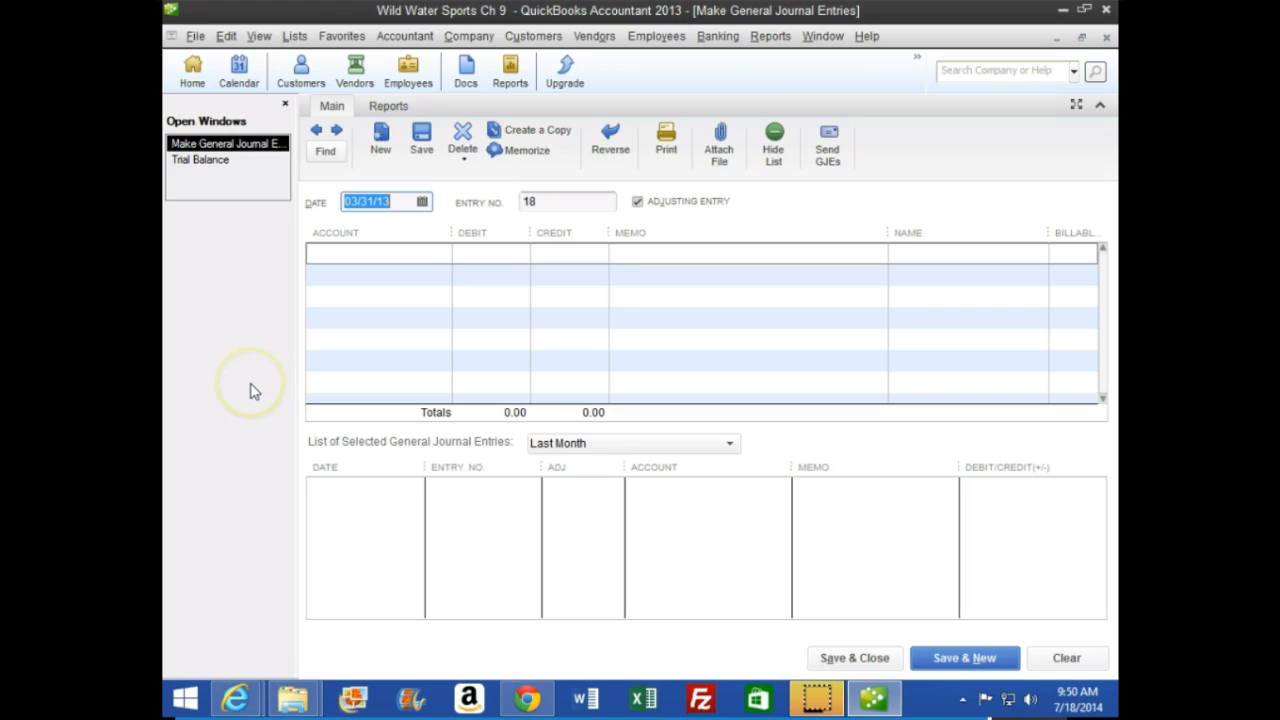
pyautogui.press('Tab')
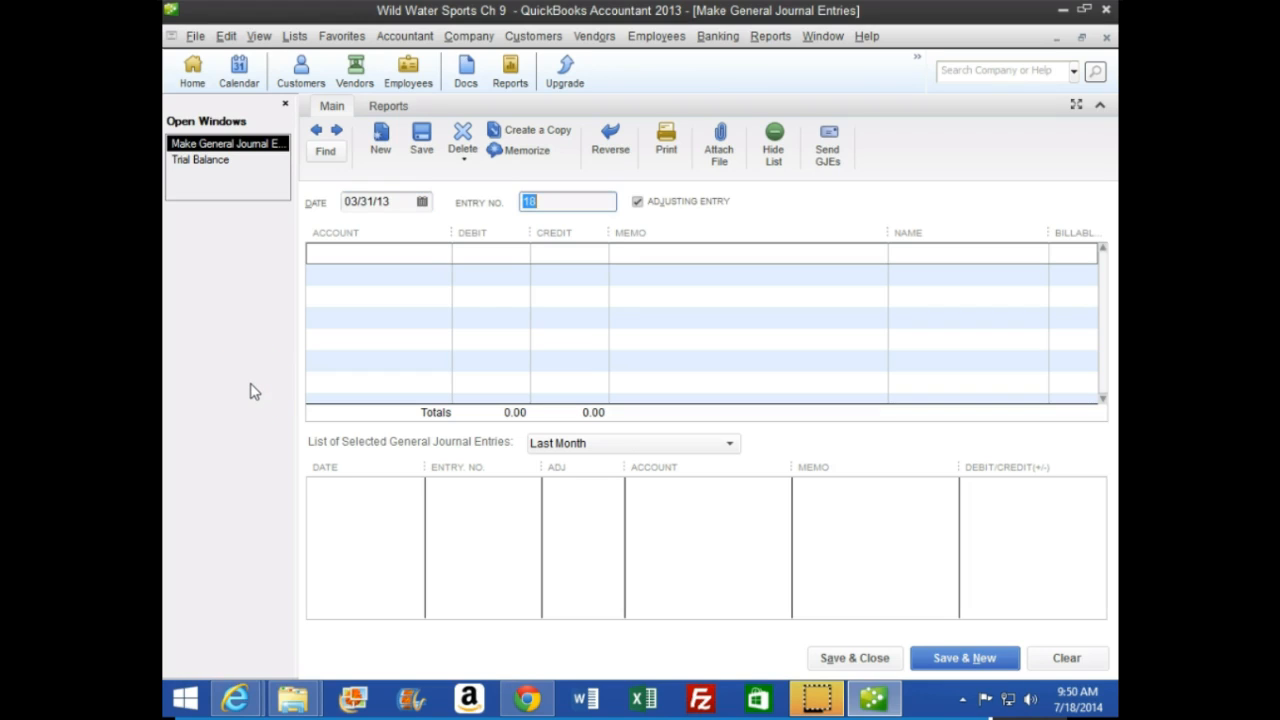
pyautogui.press('Tab')
pyautogui.press('Tab')
pyautogui.write('De')
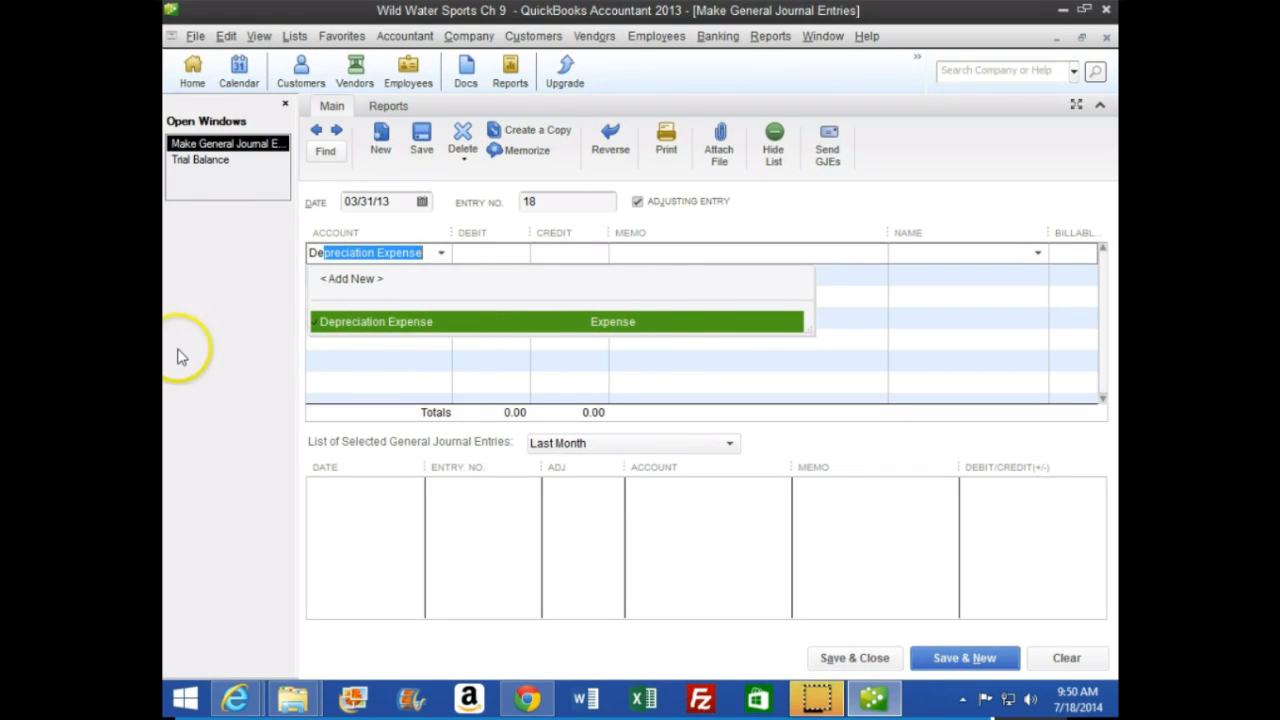
pyautogui.press('Tab')
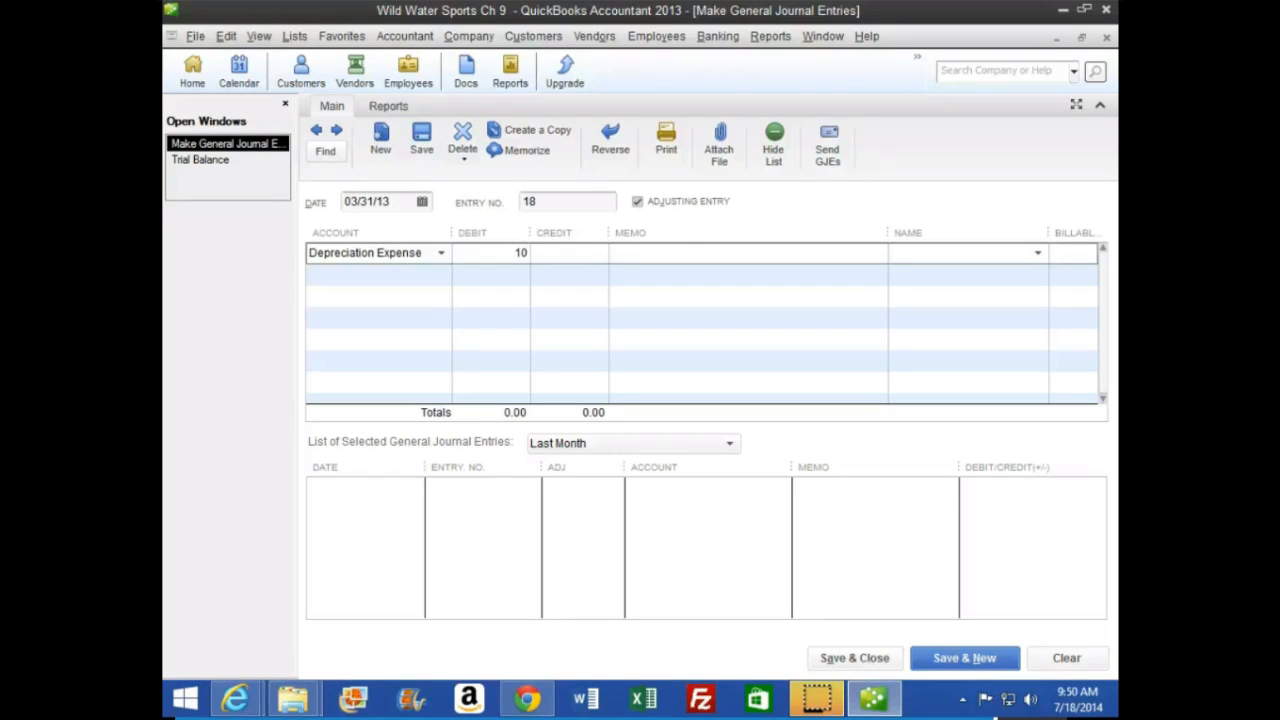
pyautogui.press('Tab')
pyautogui.press('Tab')
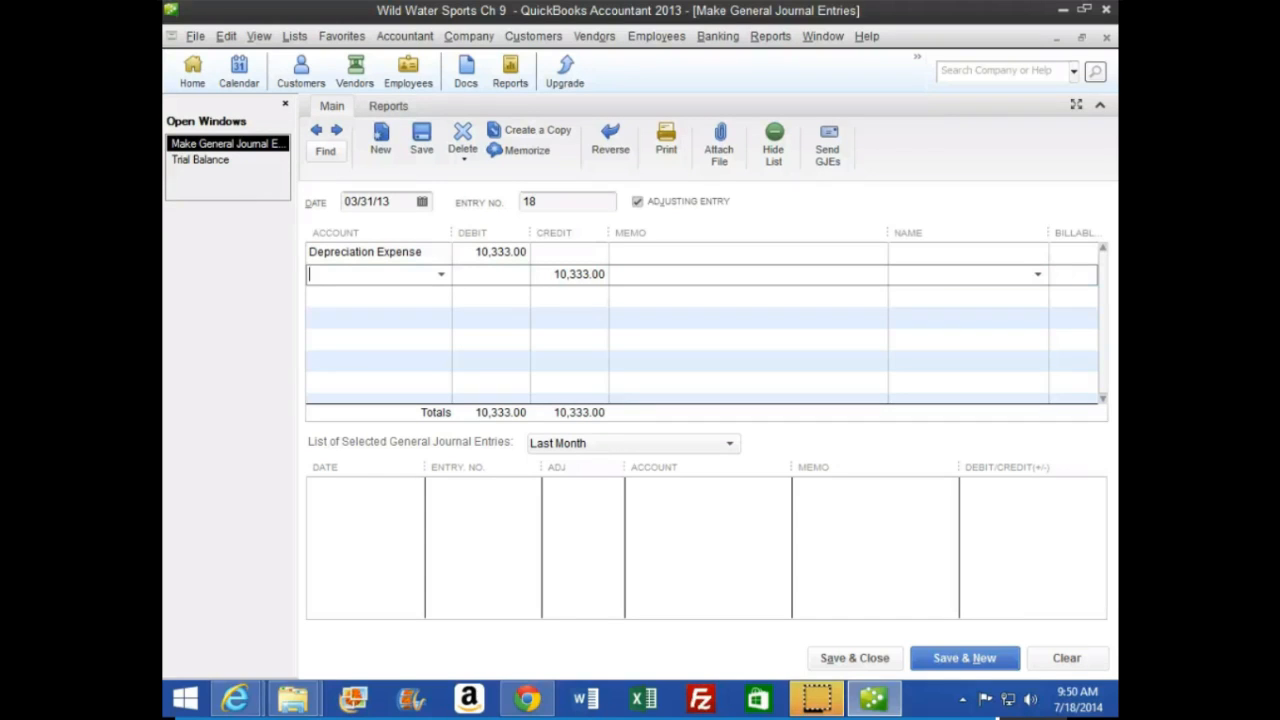
# Credit Accumulated Depreciation for 10,333 on the second line of entry 18, and save and close the journal entry
pyautogui.write('Acc')
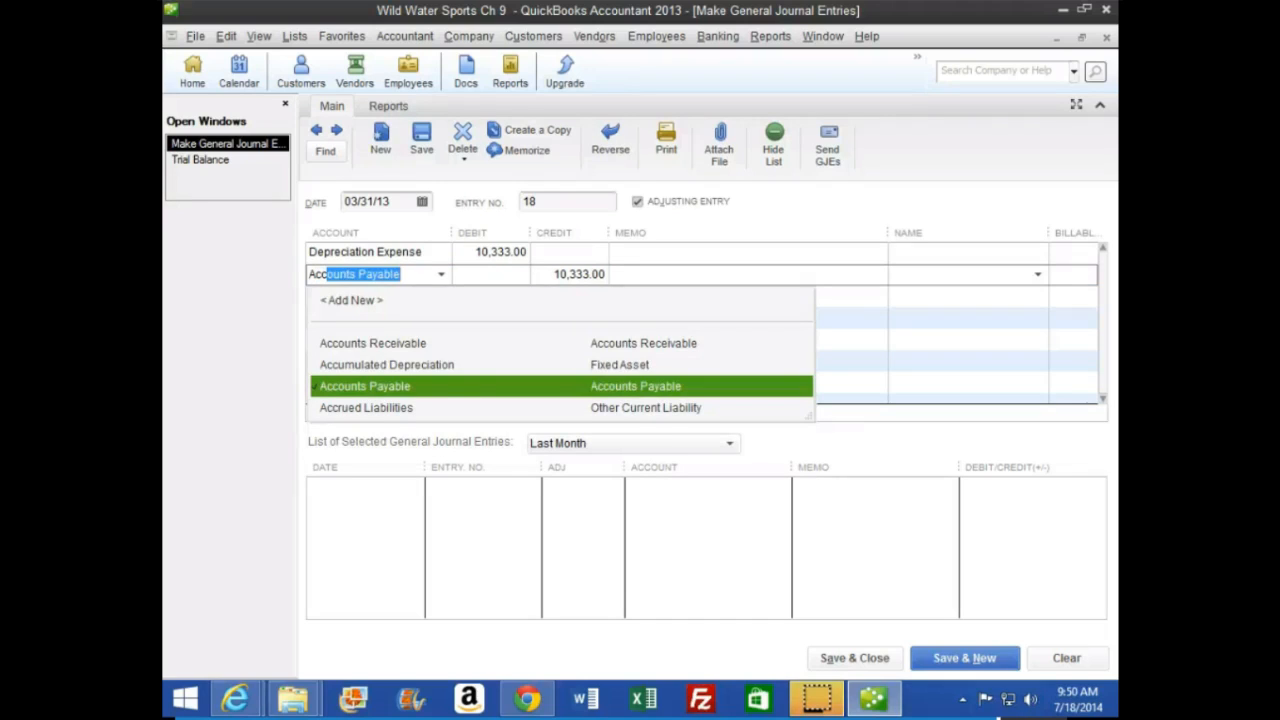
pyautogui.write('umulated Deprecia')
pyautogui.press('Tab')
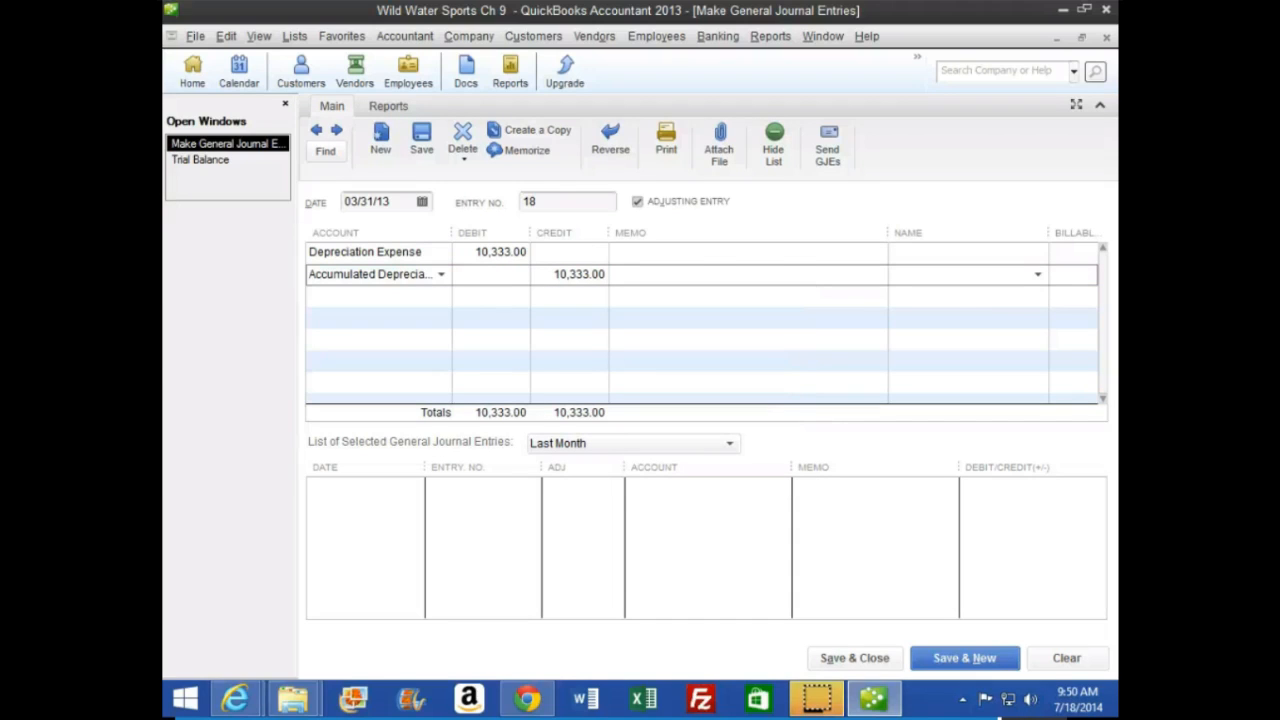
pyautogui.press('Tab')
pyautogui.press('Tab')
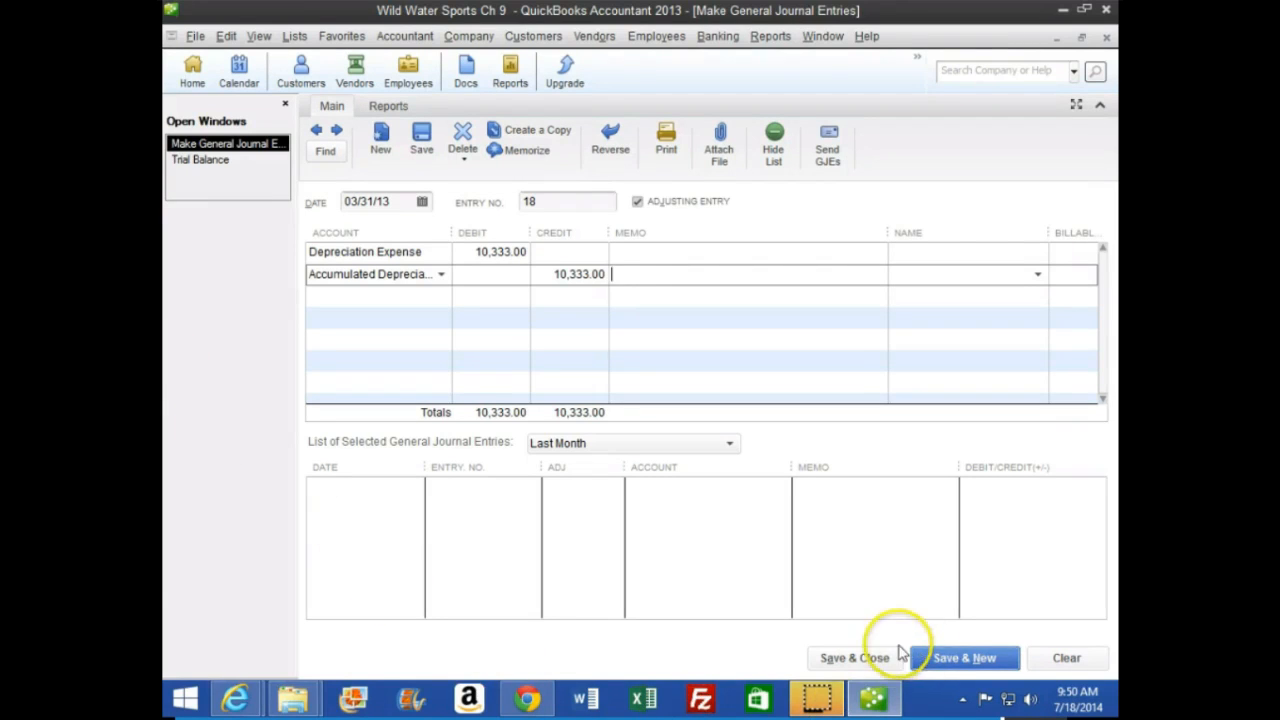
pyautogui.click(856, 660)
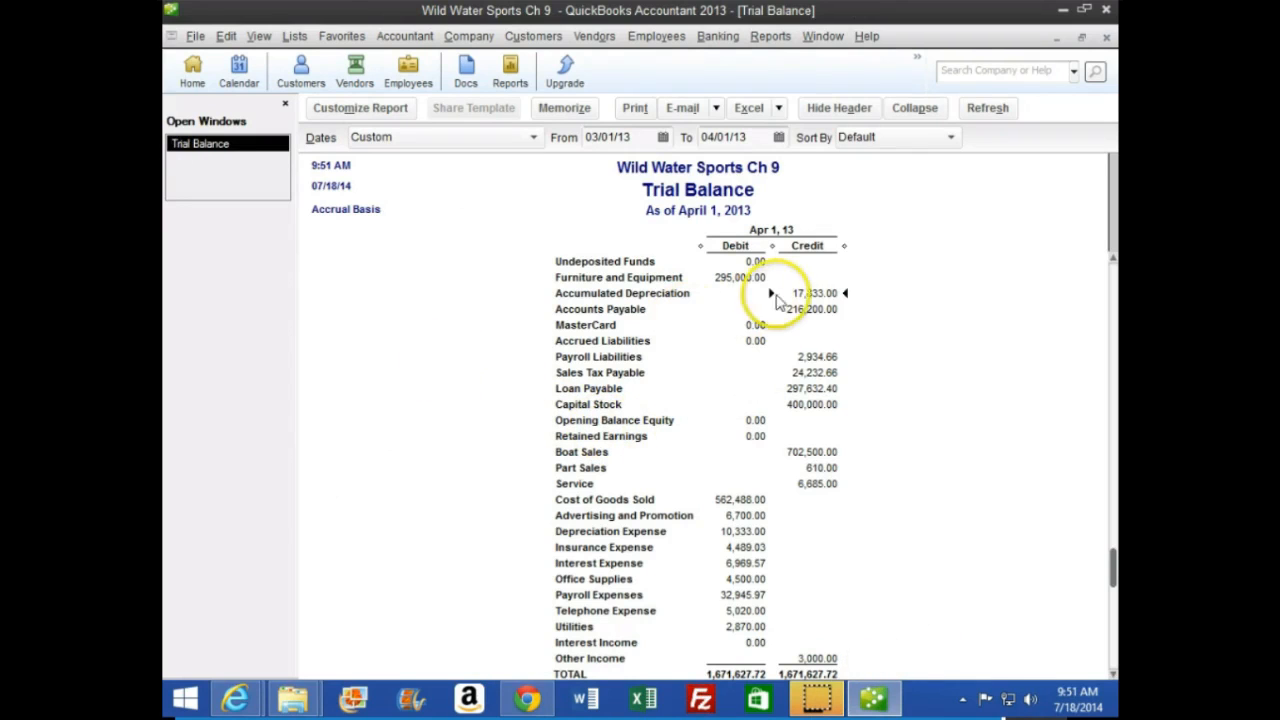
# Drill down into the trial balance's Accumulated Depreciation, close that report without memorizing it, and check the Depreciation Expense balance
pyautogui.doubleClick(812, 293)
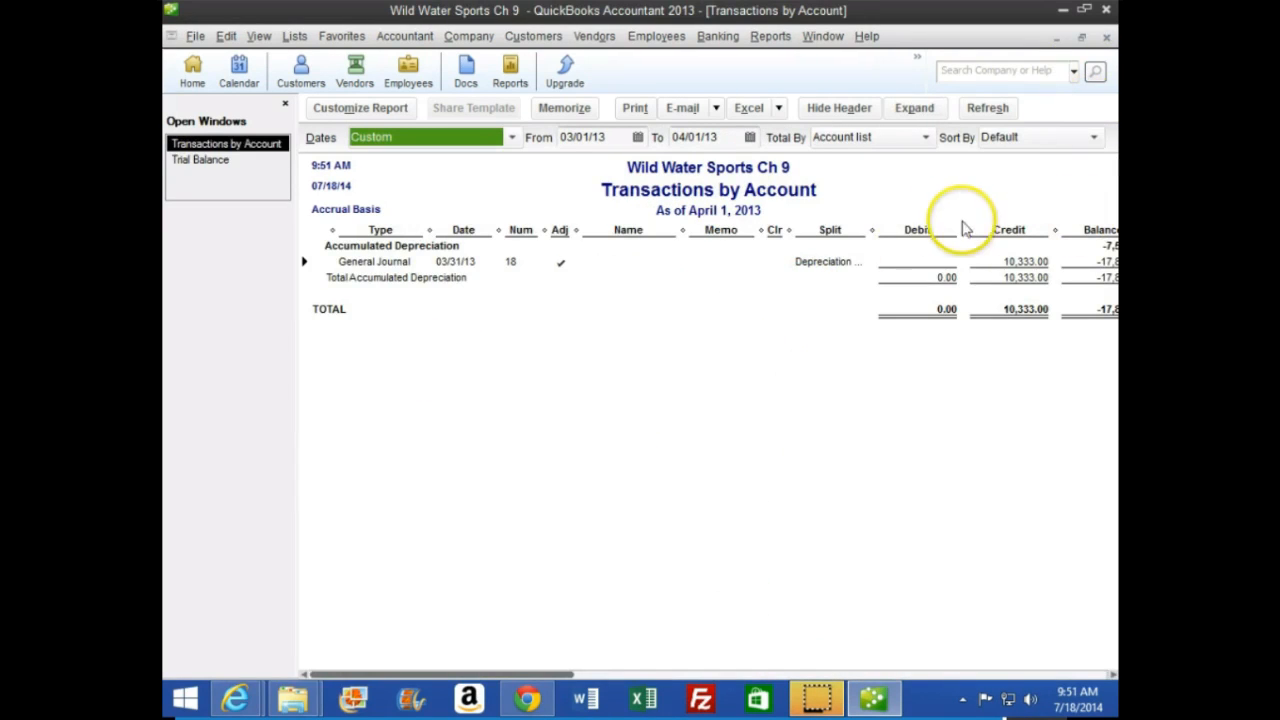
pyautogui.moveTo(872, 233); pyautogui.dragTo(751, 234)
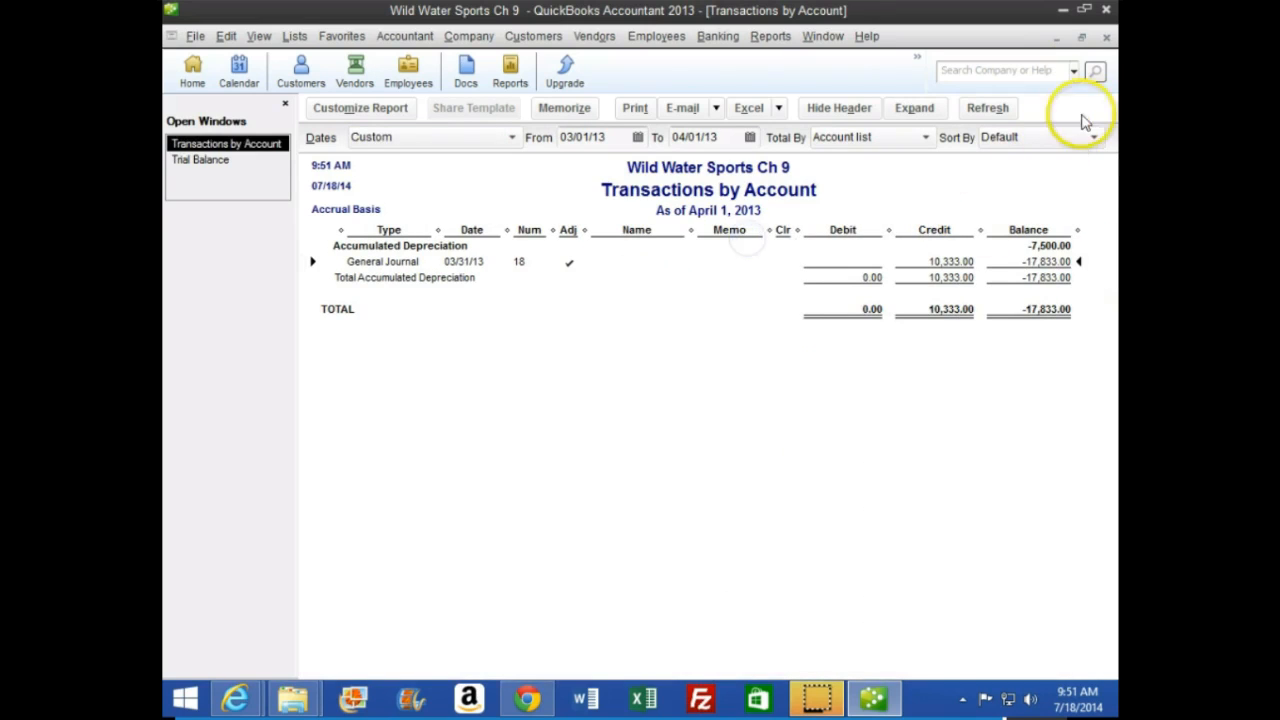
pyautogui.click(1106, 37)
pyautogui.click(706, 366)
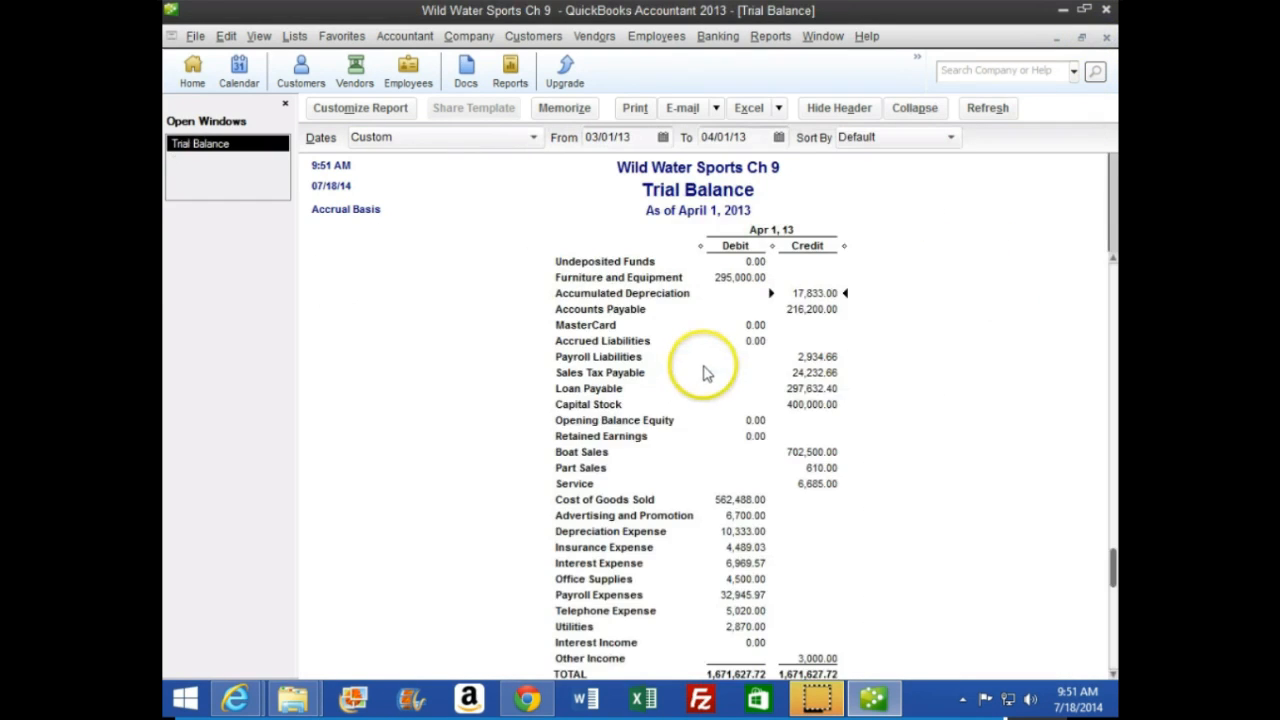
pyautogui.scroll(-1, 600, 466)
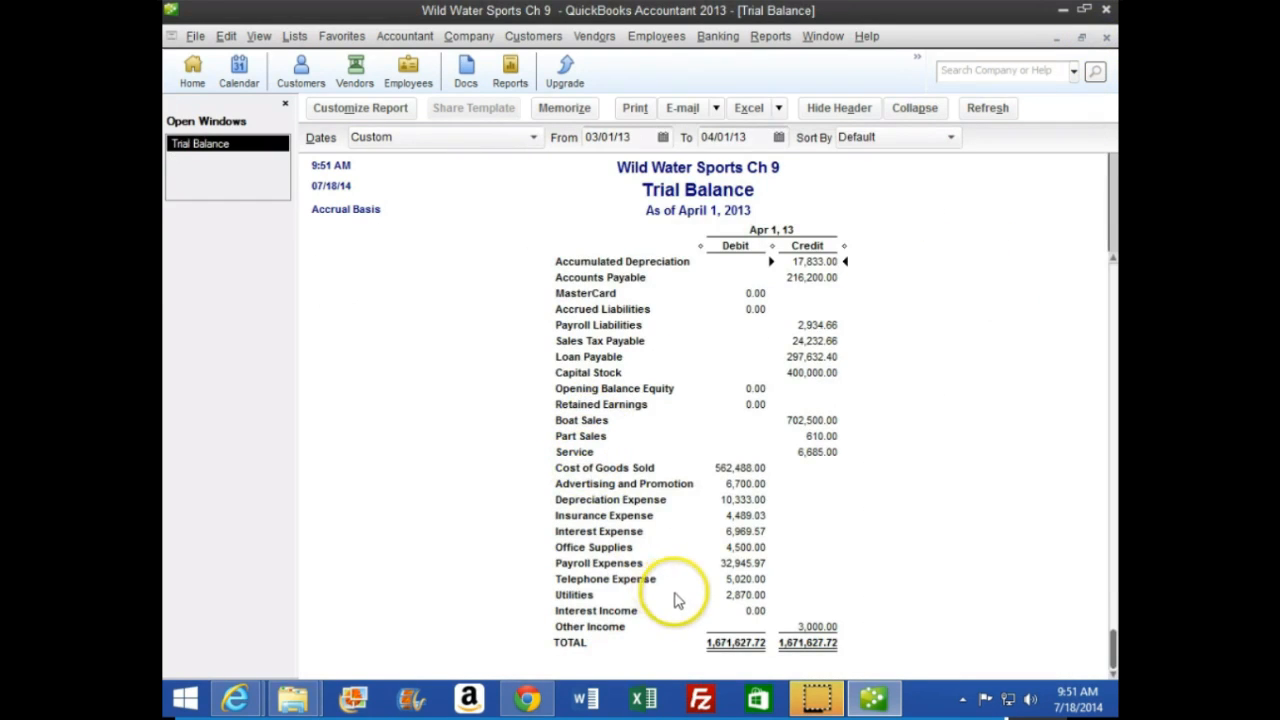
pyautogui.click(745, 505)
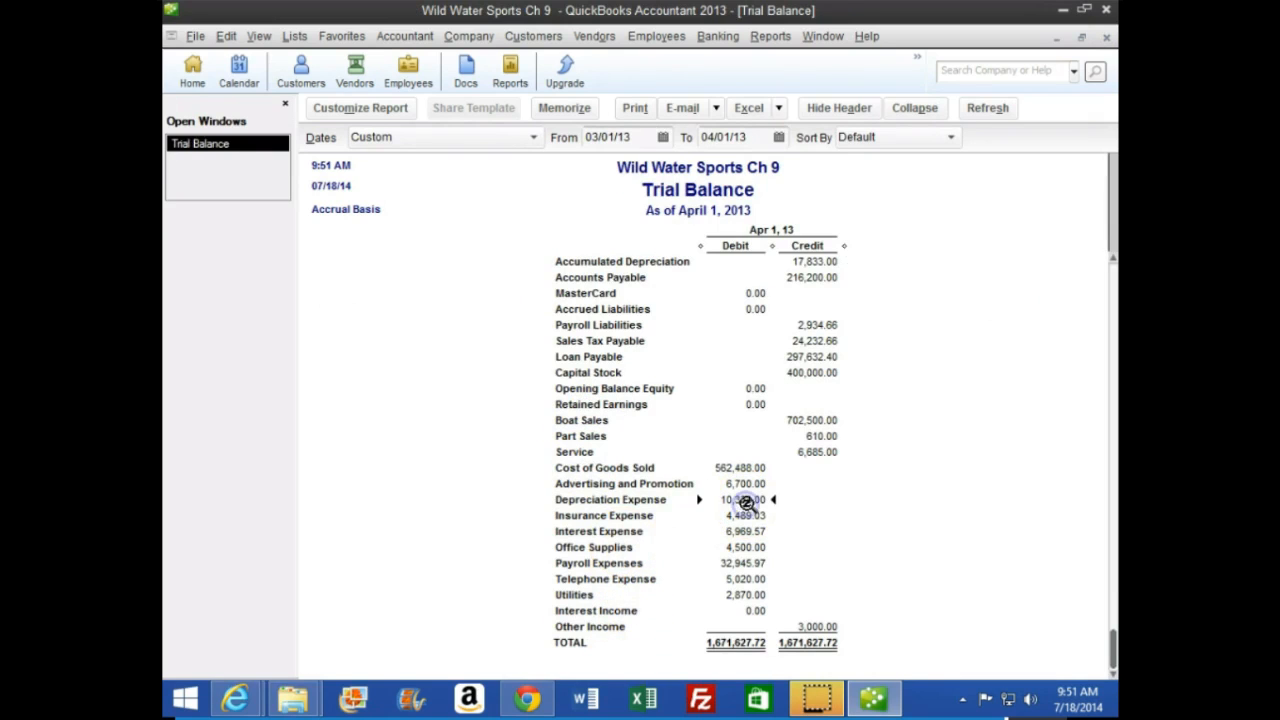
pyautogui.scroll(3, 570, 560)
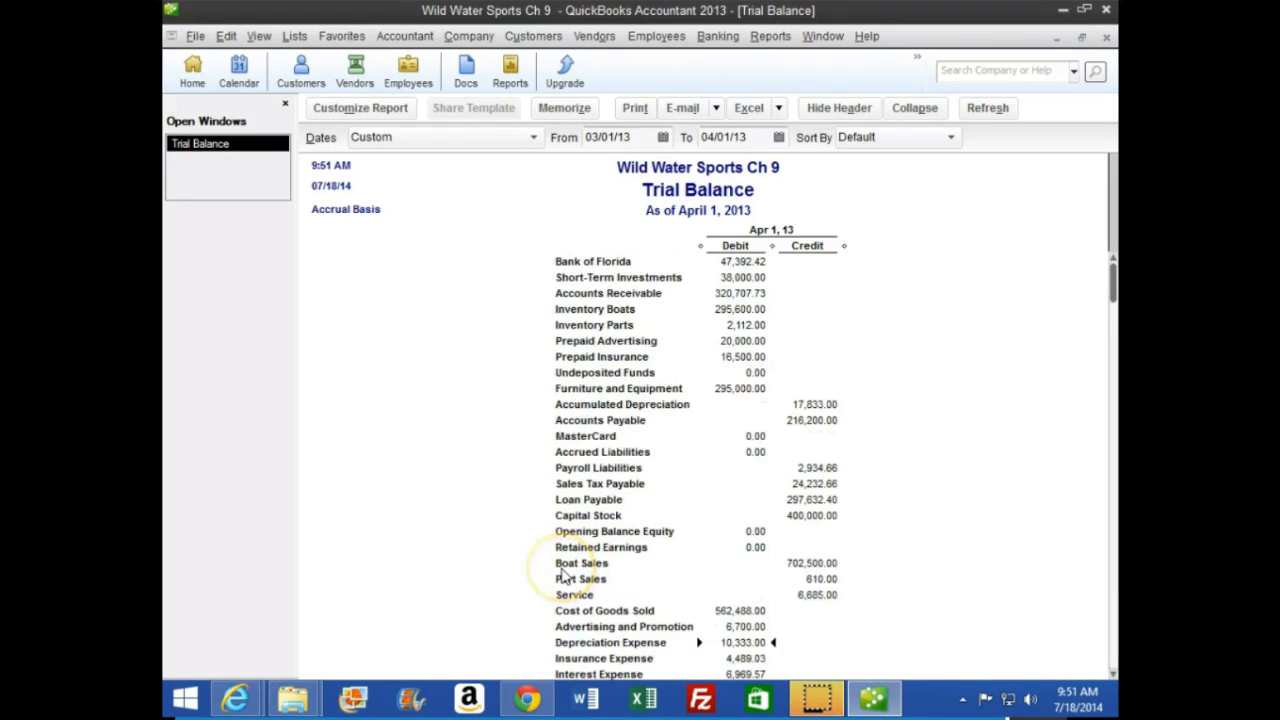
# Switch to the browser textbook and read the end of page 273 and the balance sheet steps with Figure 9.6 on page 274
pyautogui.moveTo(240, 696)
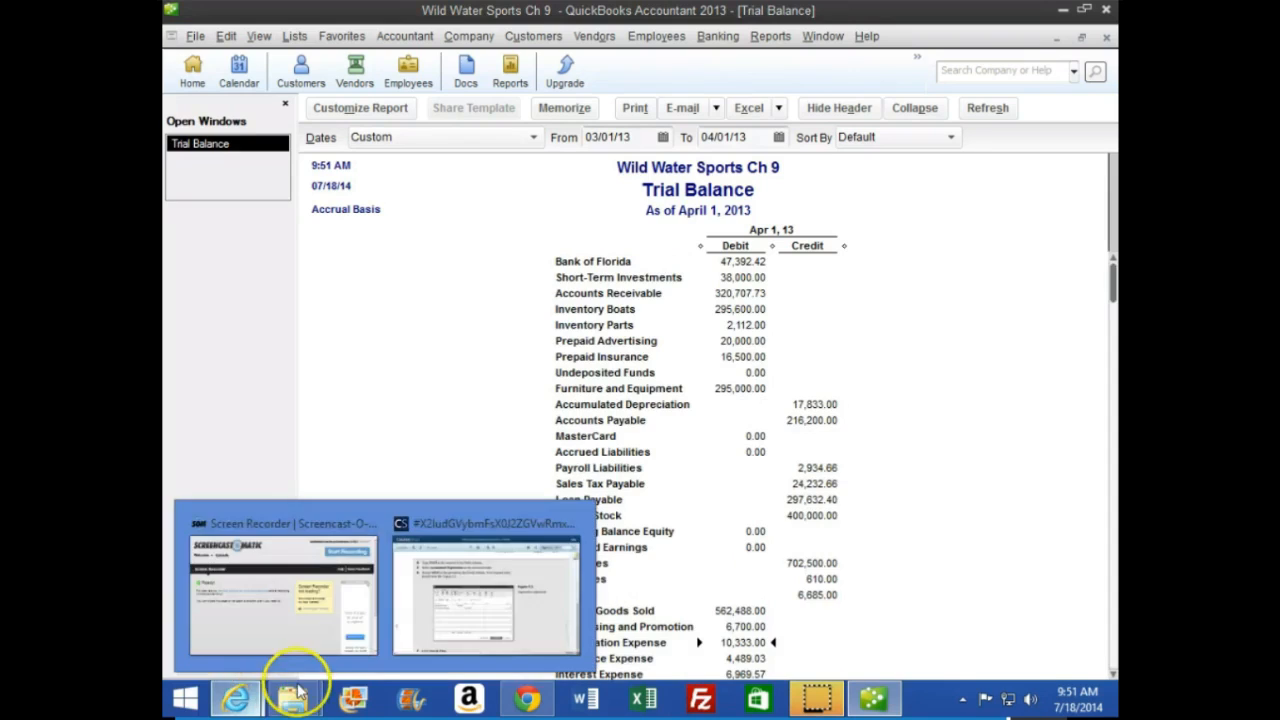
pyautogui.click(408, 635)
pyautogui.scroll(-3, 606, 571)
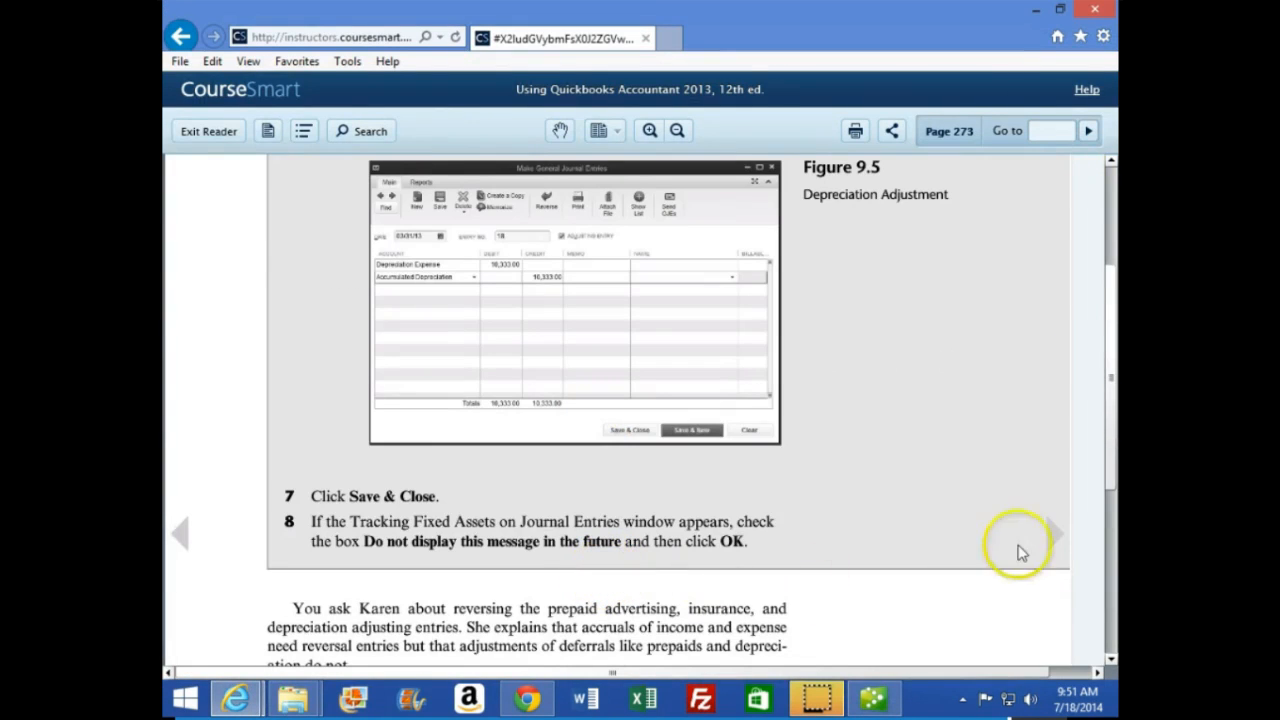
pyautogui.click(1051, 541)
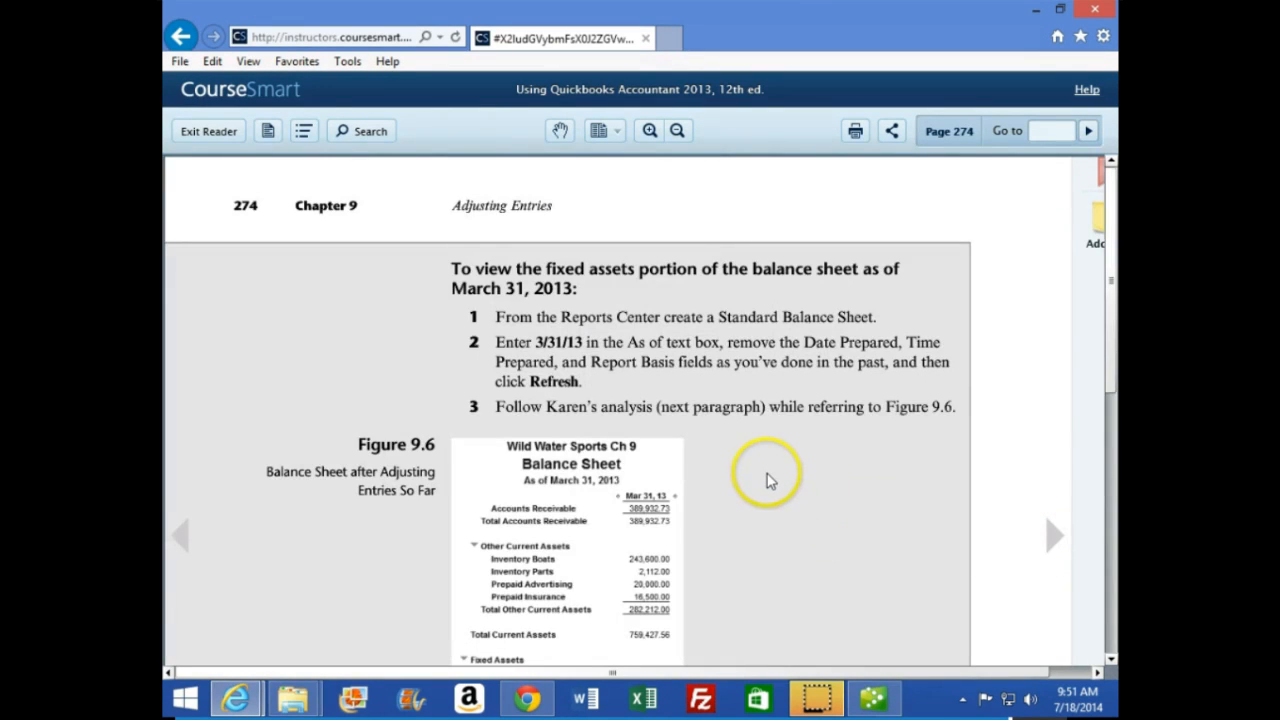
pyautogui.scroll(-1, 766, 468)
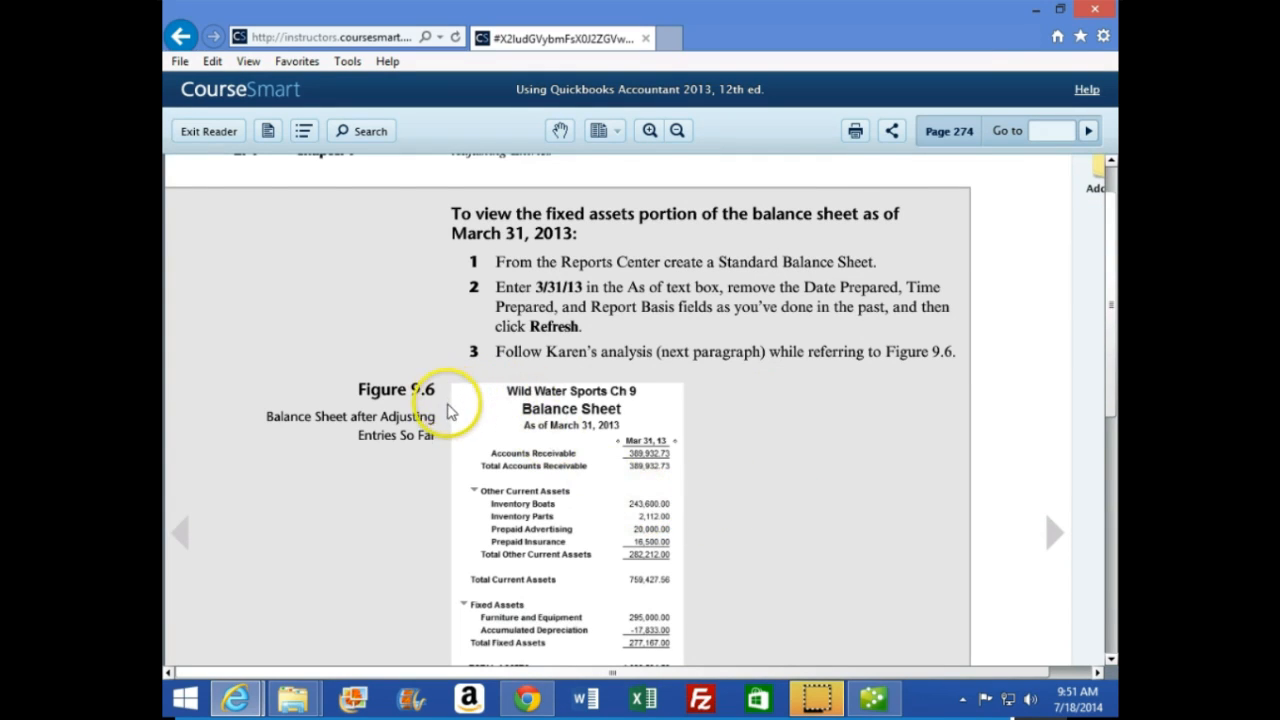
pyautogui.scroll(-1, 440, 410)
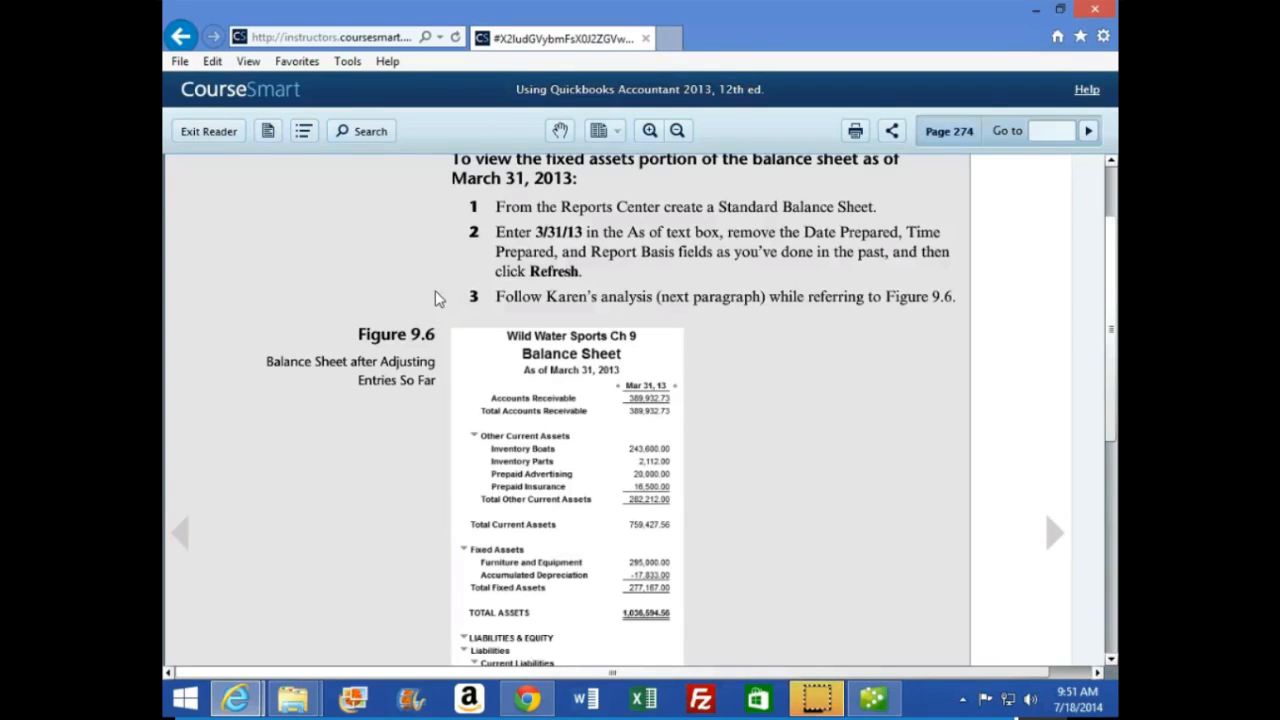
pyautogui.scroll(-1, 430, 312)
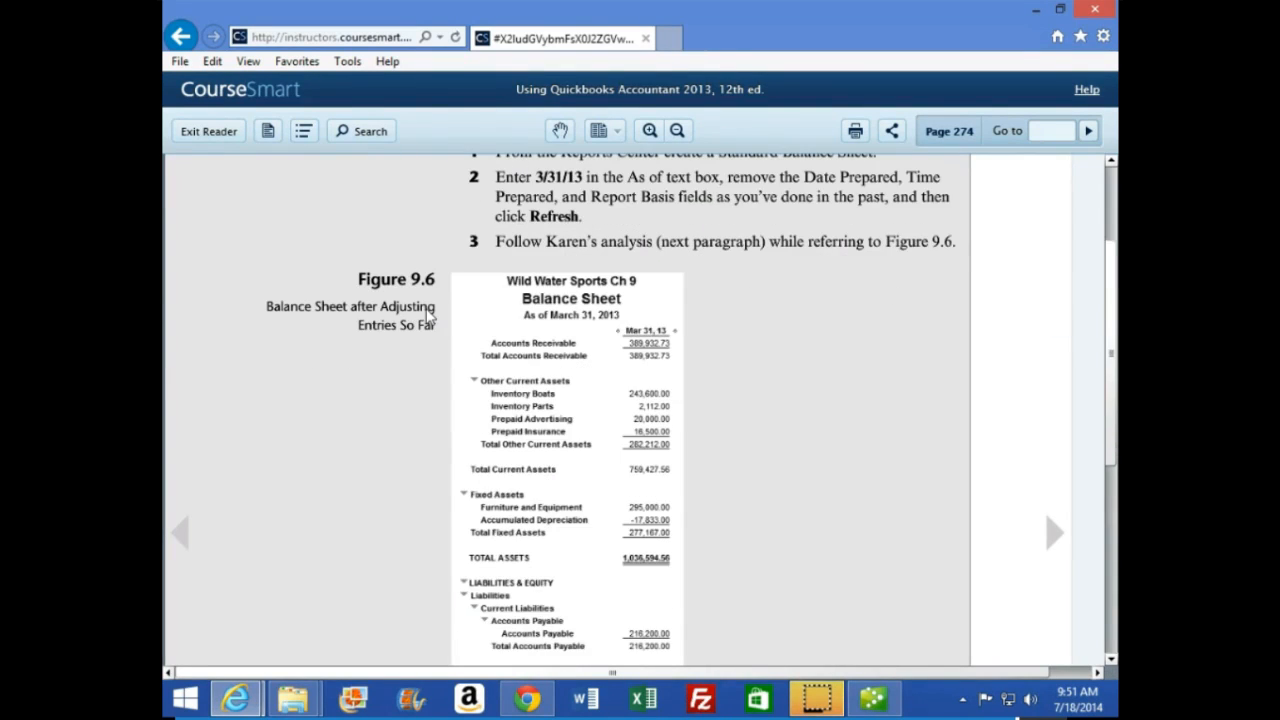
pyautogui.scroll(-1, 430, 312)
pyautogui.scroll(-7, 424, 310)
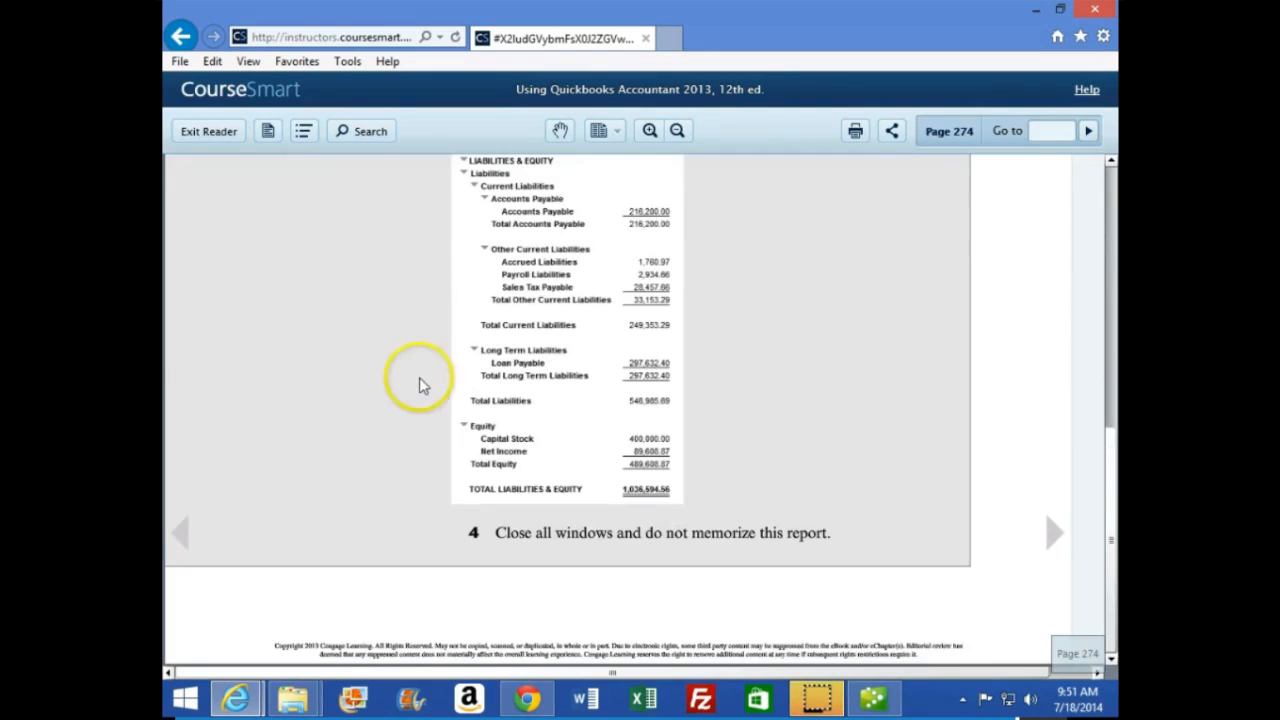
# Switch back to QuickBooks and create a standard balance sheet as of 03/31/13
pyautogui.click(874, 699)
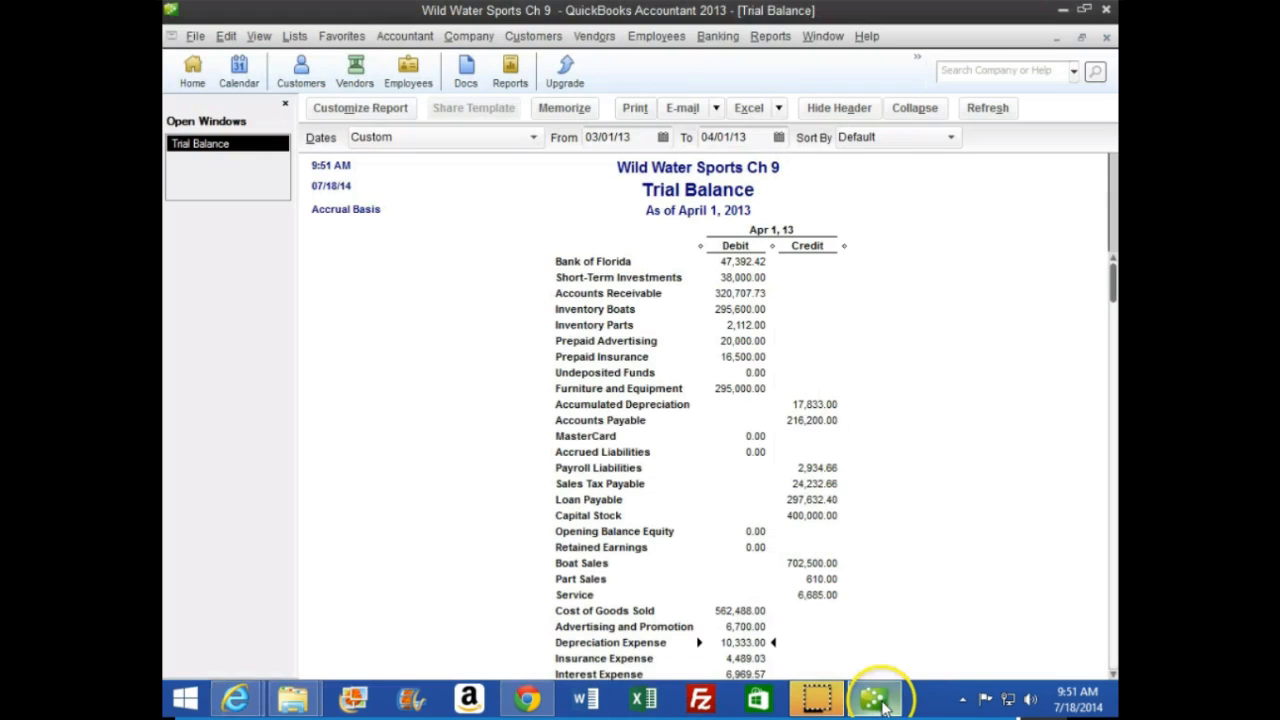
pyautogui.click(781, 40)
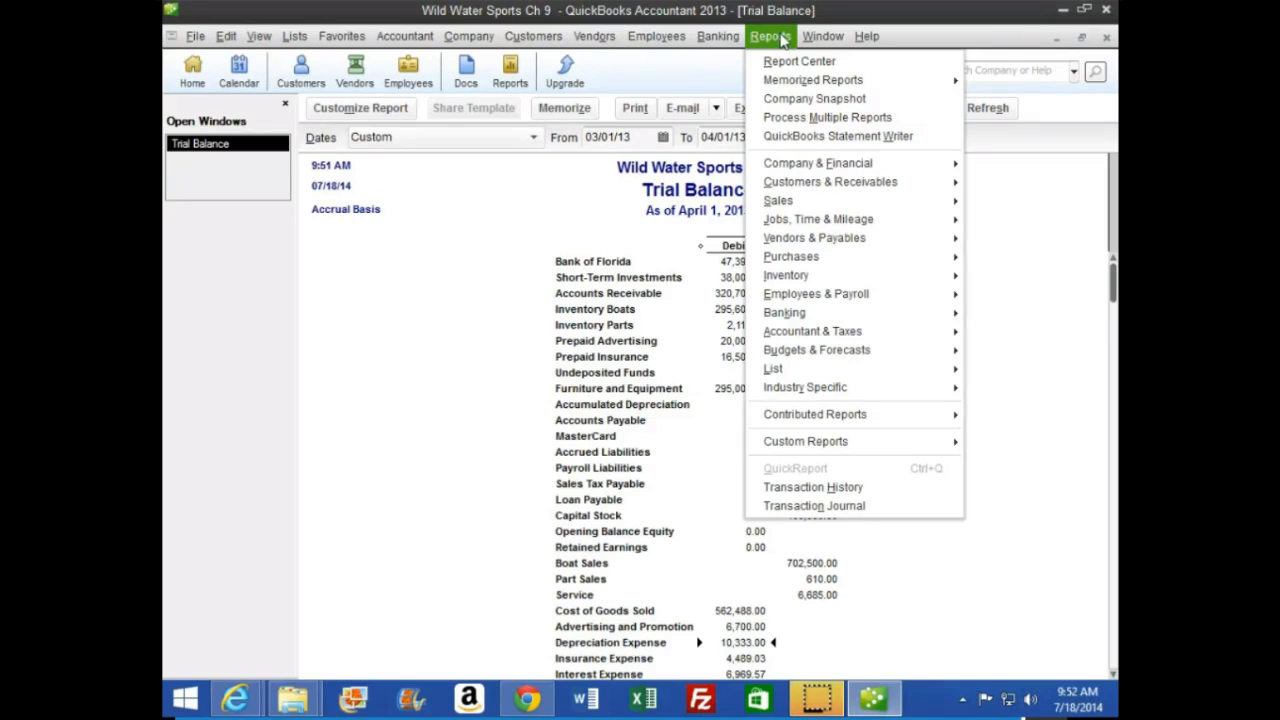
pyautogui.moveTo(760, 172)
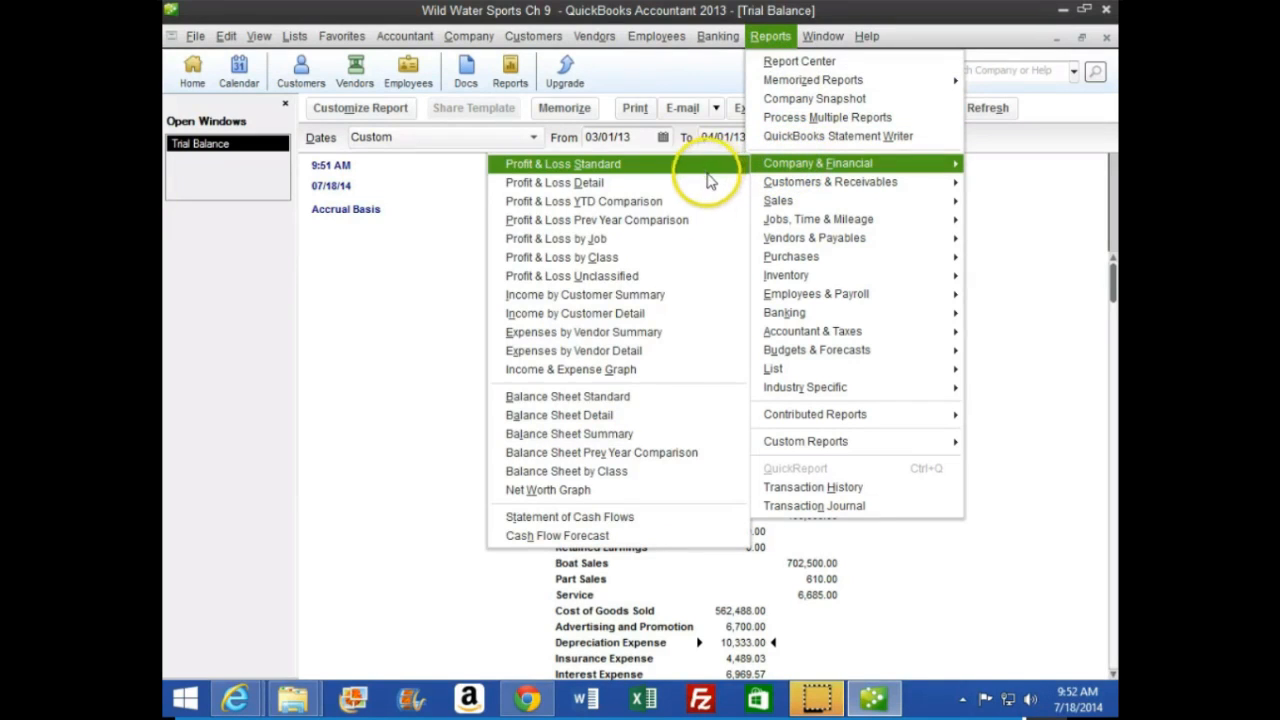
pyautogui.click(624, 398)
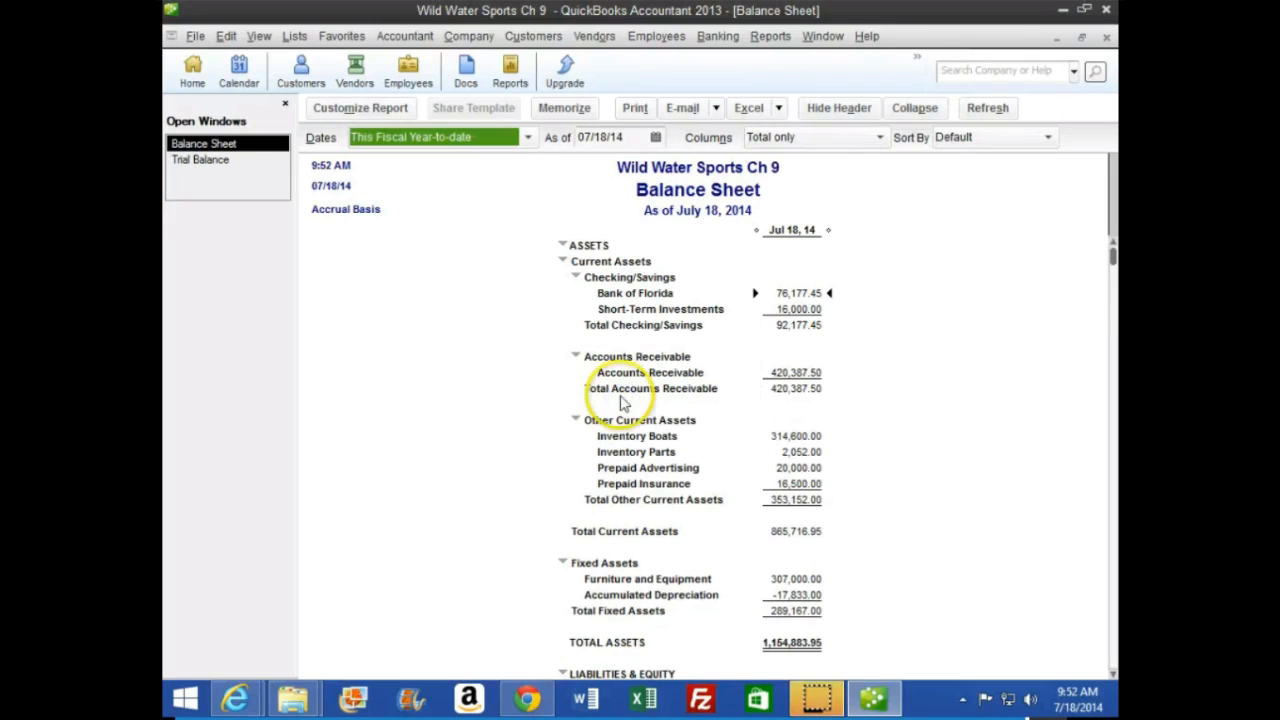
pyautogui.press('Tab')
pyautogui.write('0')
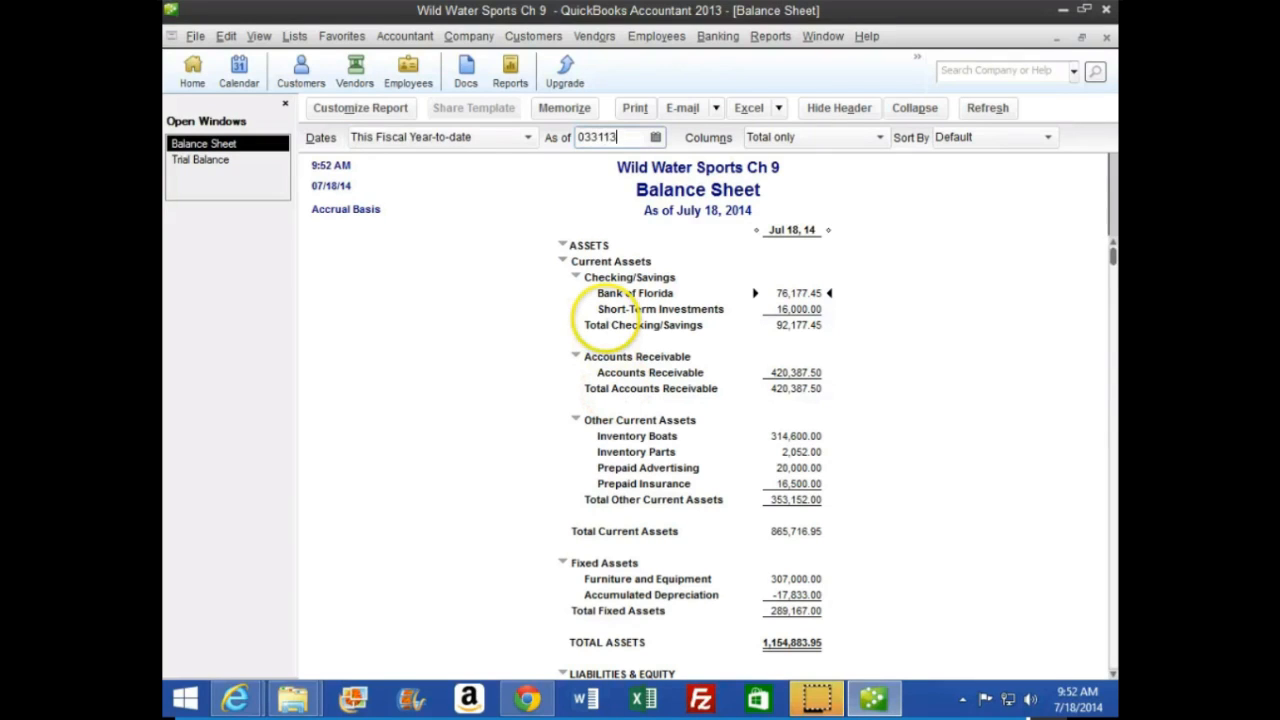
pyautogui.press('Tab')
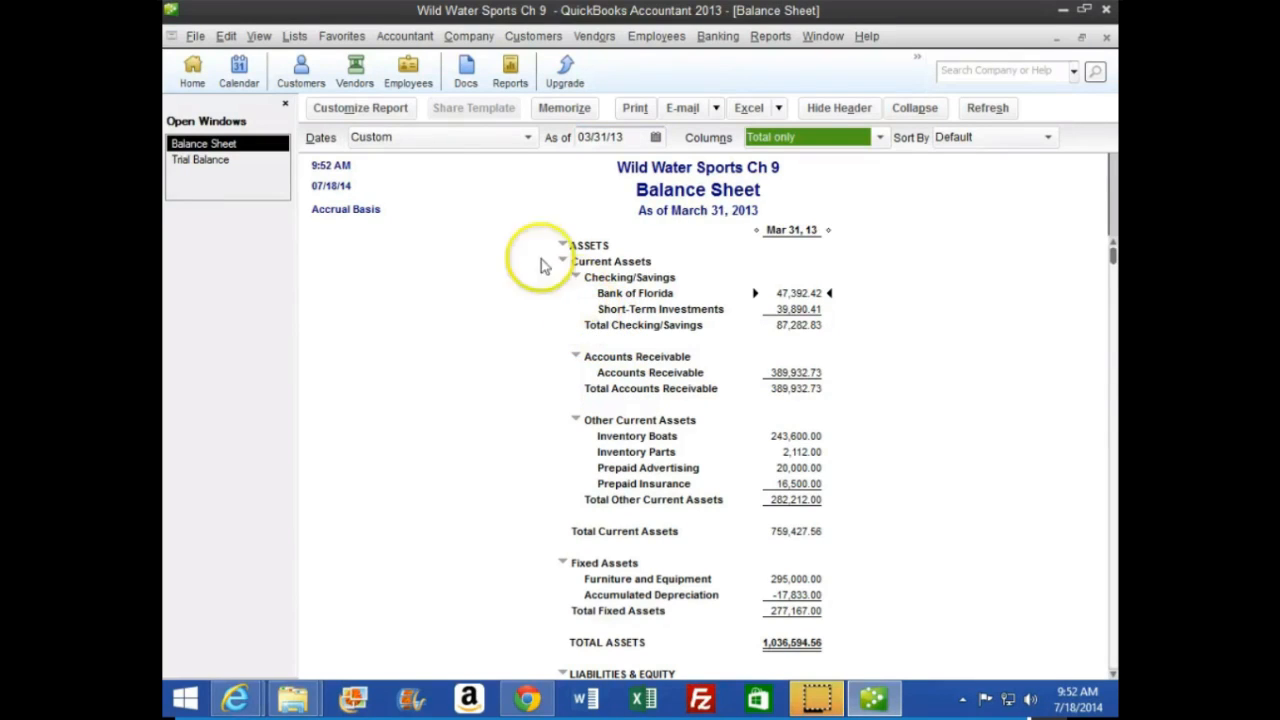
# Remove the Date Prepared, Time Prepared and Report Basis from the balance sheet's header
pyautogui.click(360, 108)
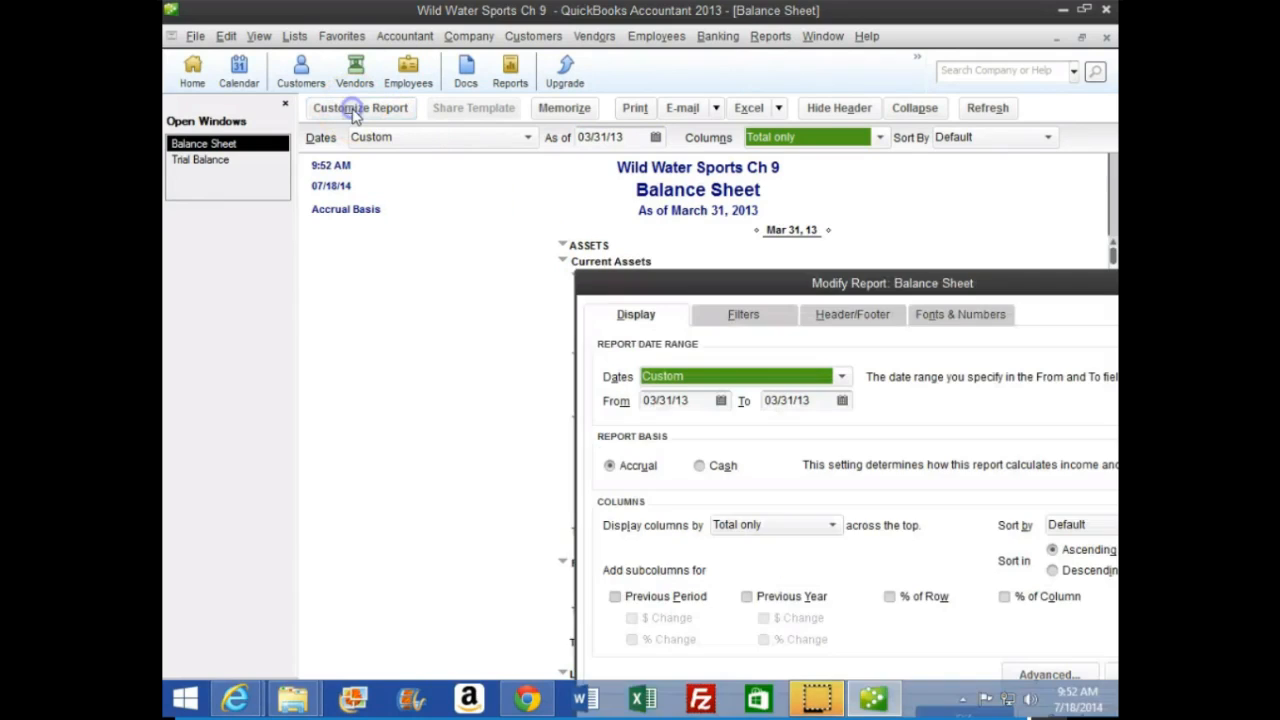
pyautogui.moveTo(800, 283); pyautogui.dragTo(603, 135)
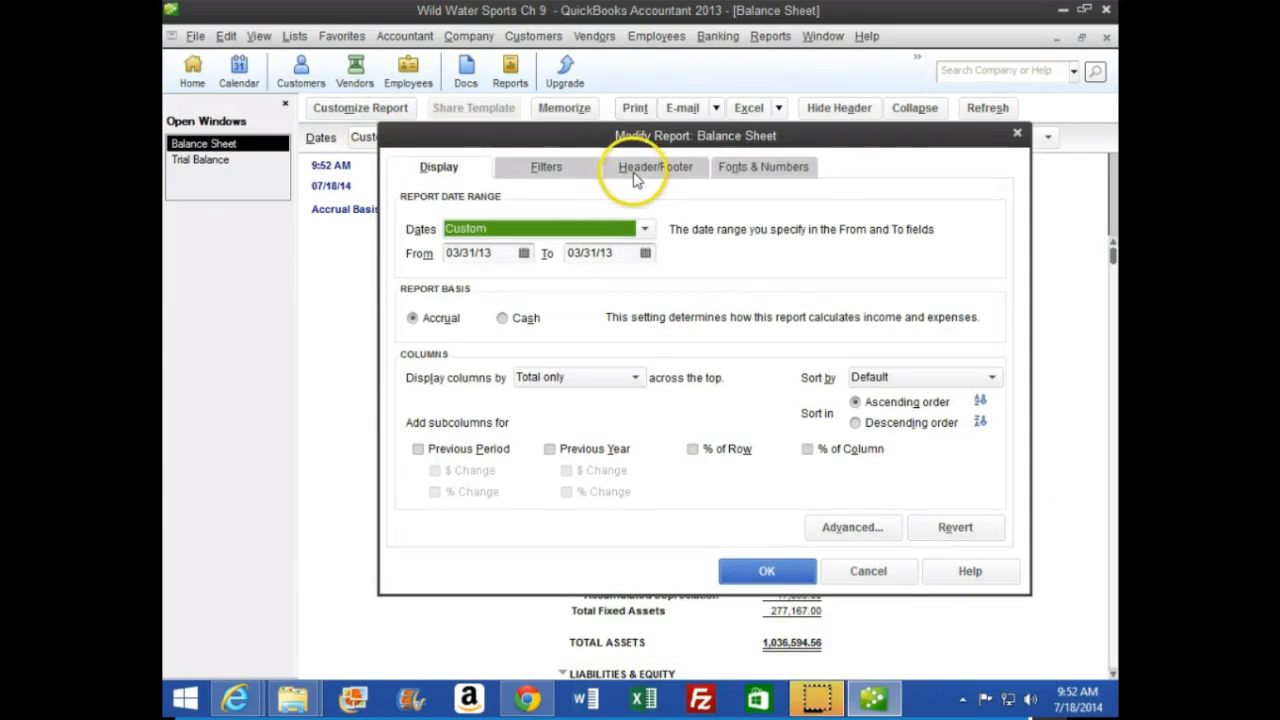
pyautogui.click(652, 167)
pyautogui.click(412, 310)
pyautogui.click(412, 337)
pyautogui.click(413, 364)
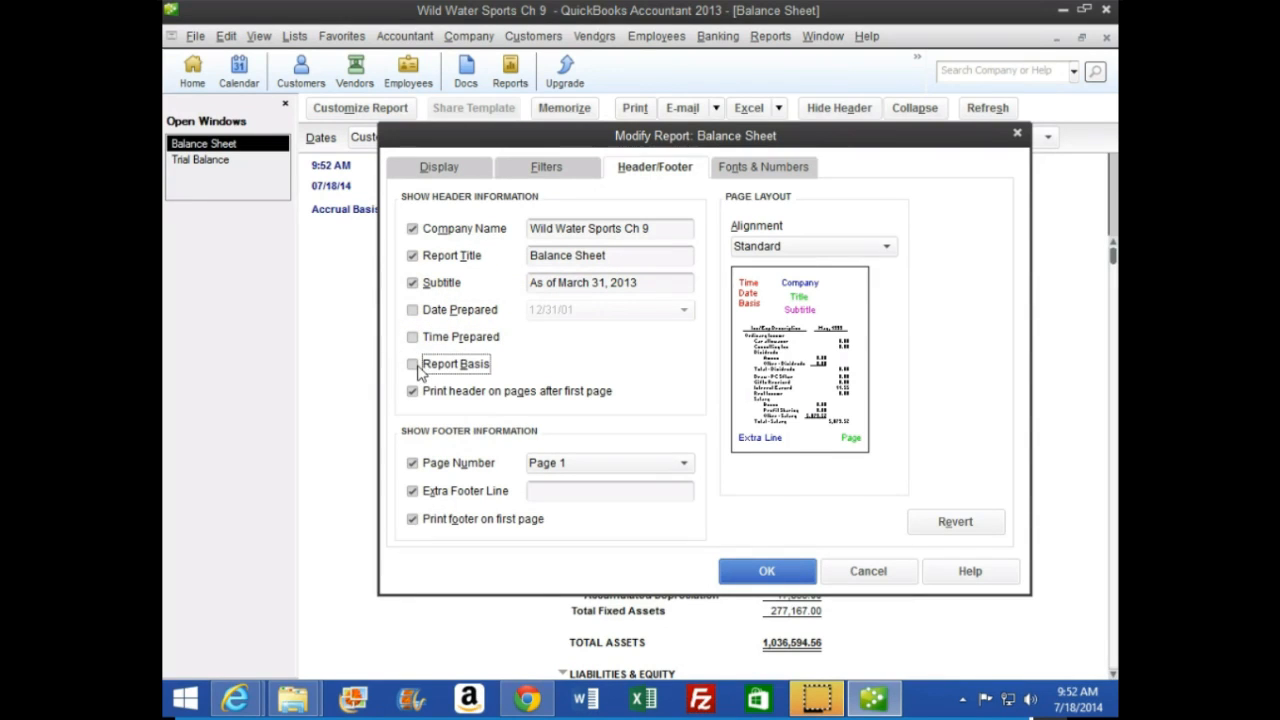
pyautogui.click(800, 568)
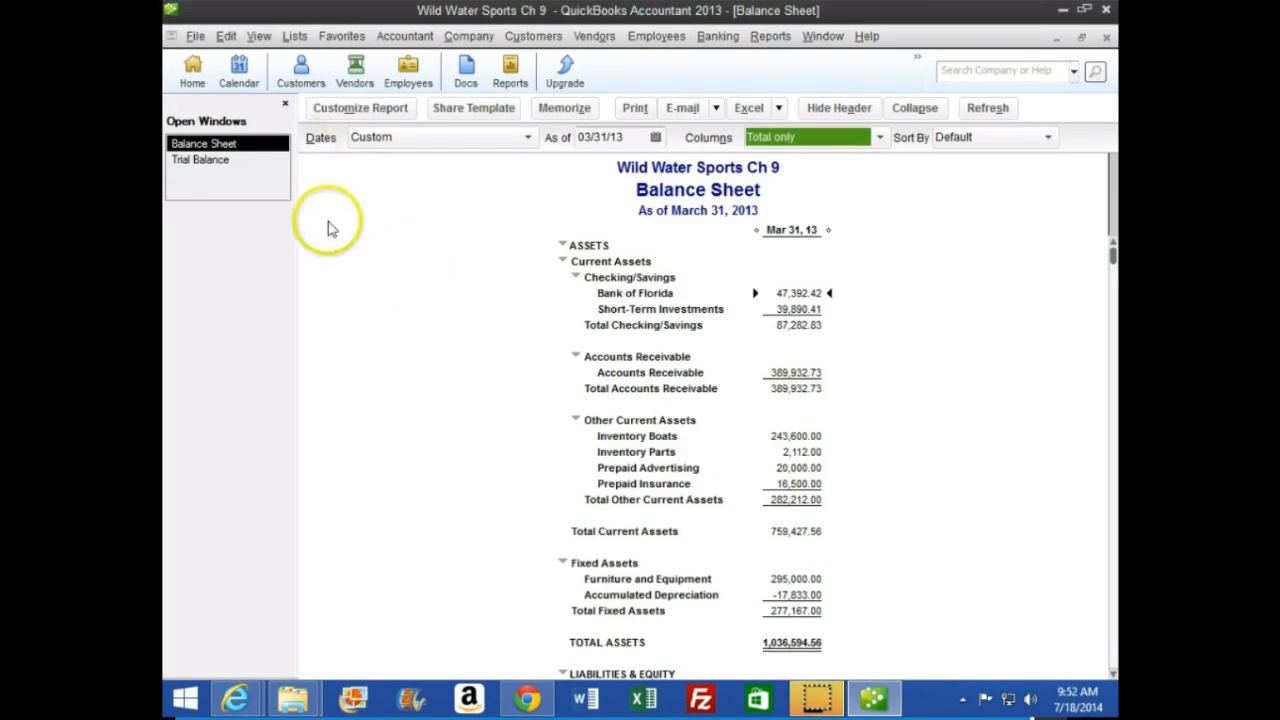
# Examine the balance sheet's asset, liability and equity totals, including Total Fixed Assets
pyautogui.scroll(-2, 612, 305)
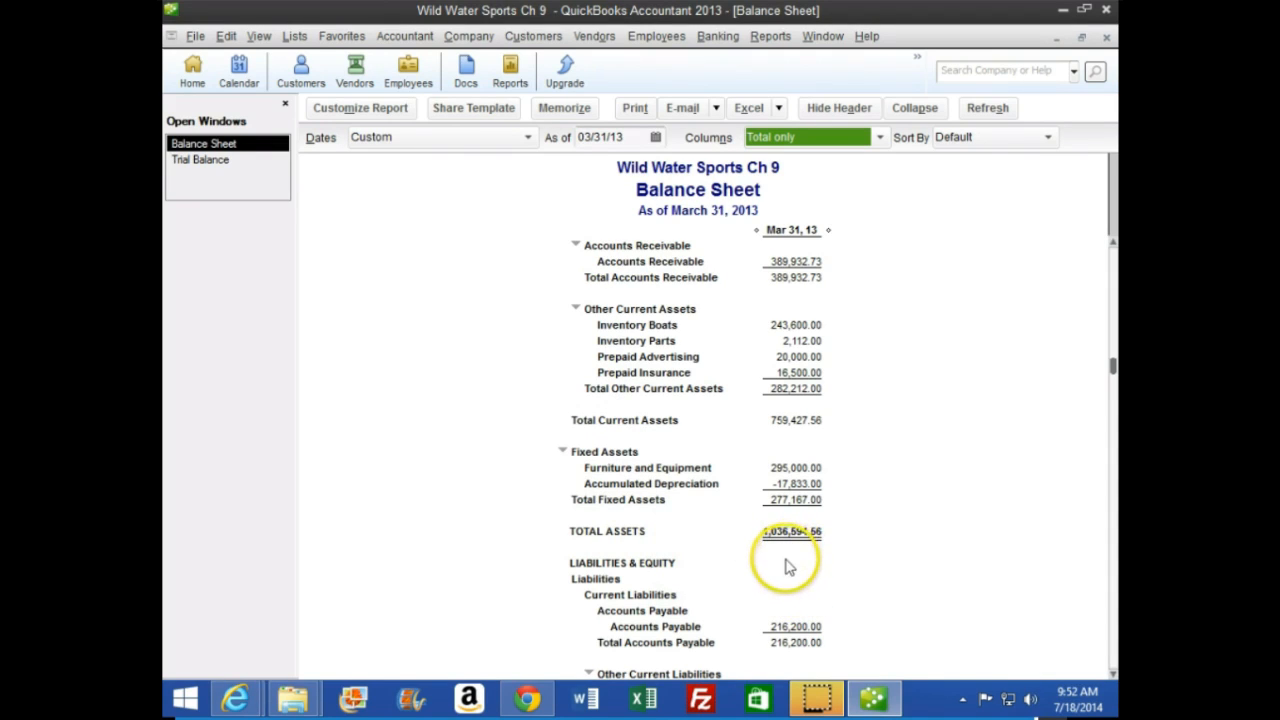
pyautogui.scroll(2, 788, 550)
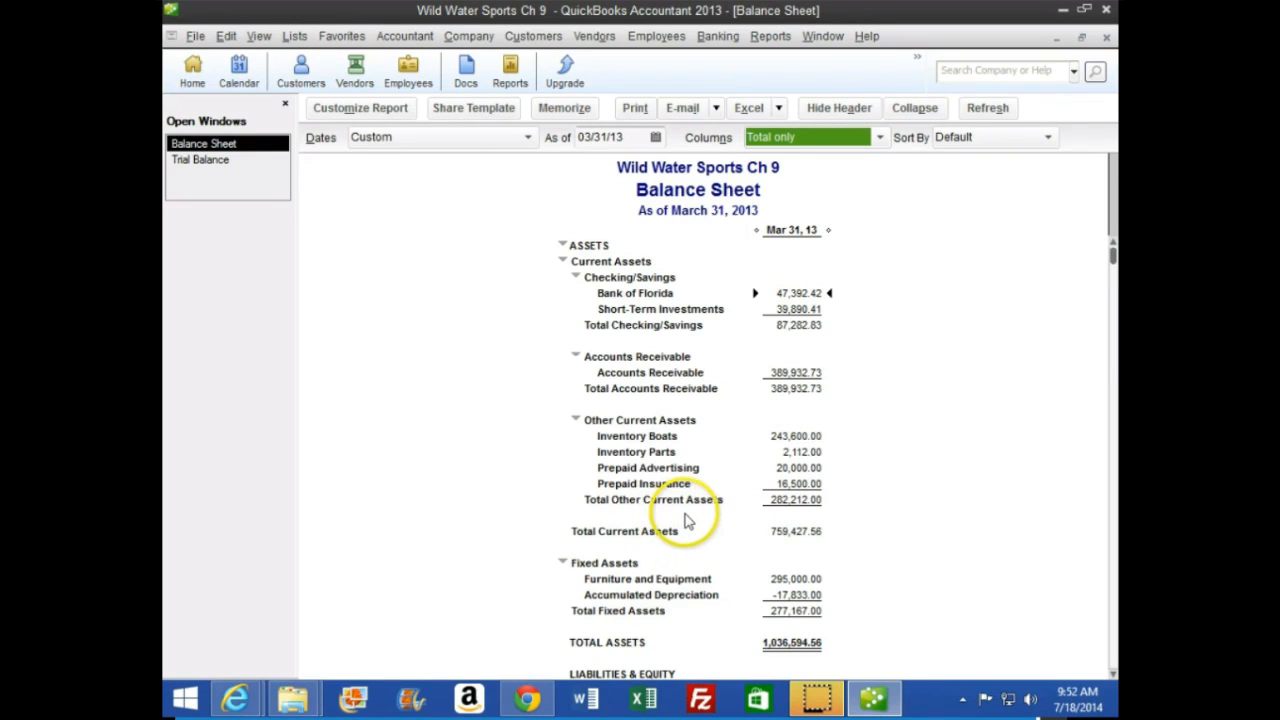
pyautogui.scroll(-9, 690, 520)
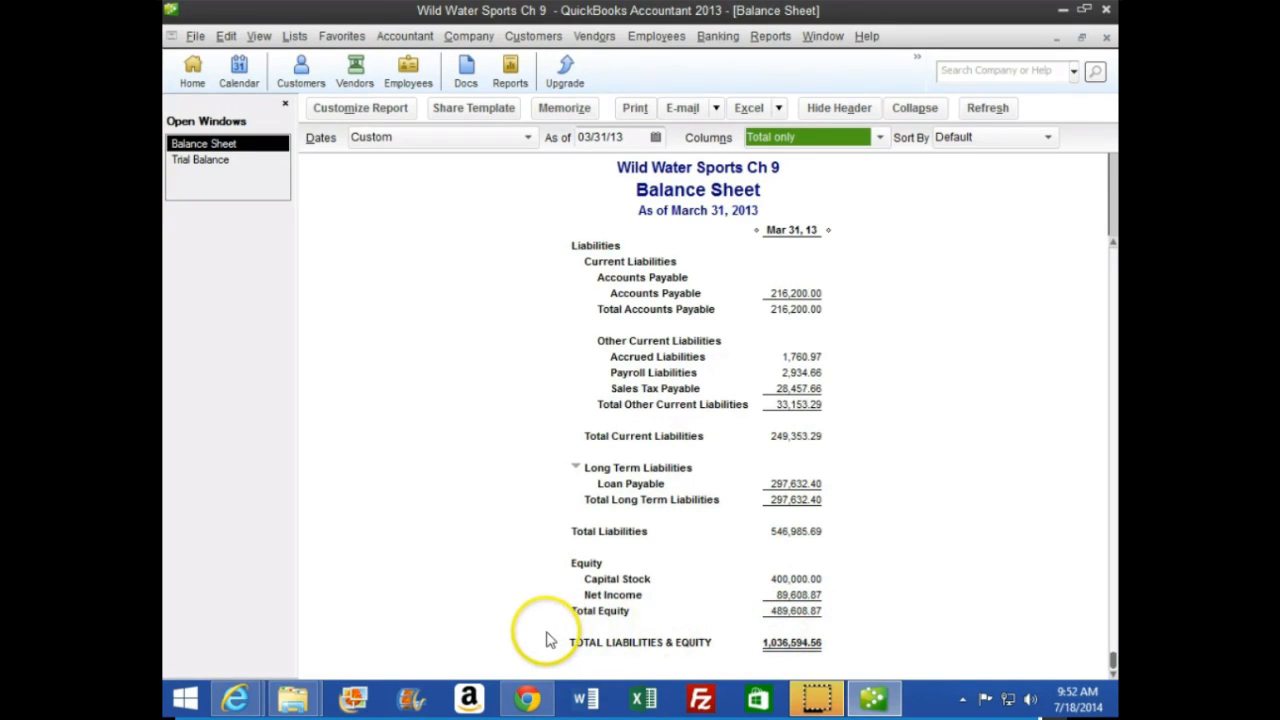
pyautogui.scroll(5, 560, 610)
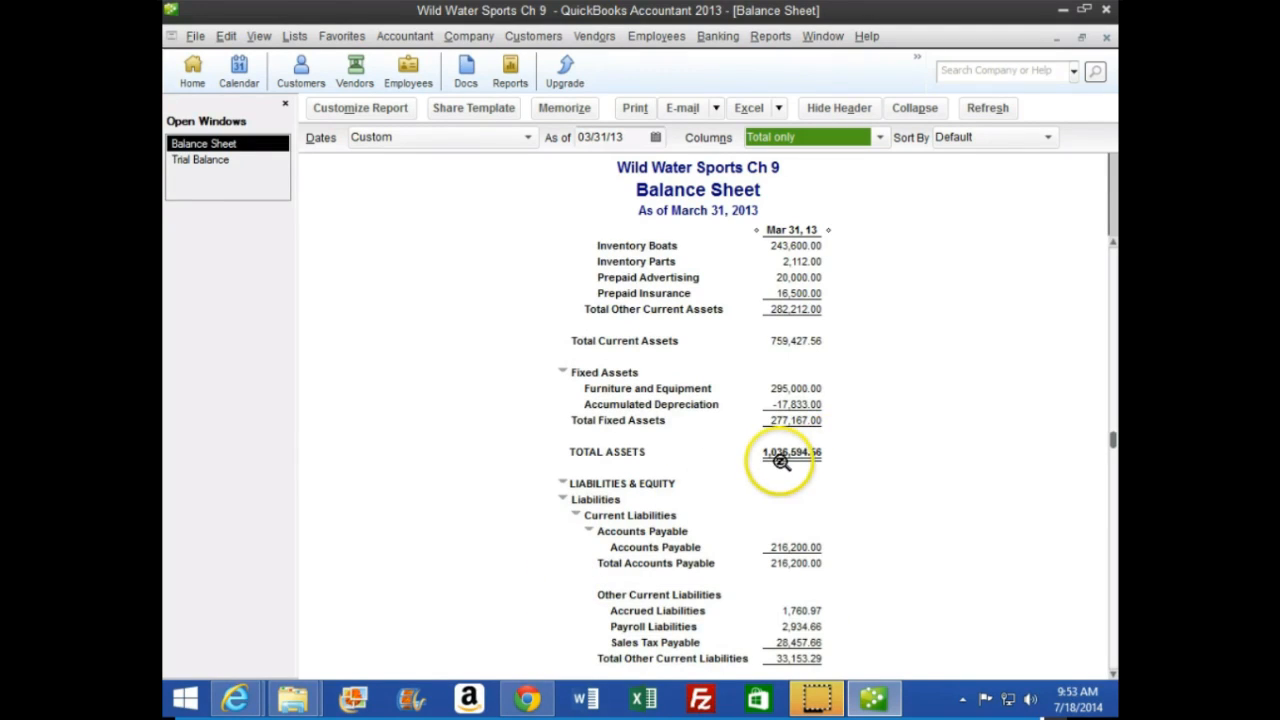
pyautogui.click(801, 420)
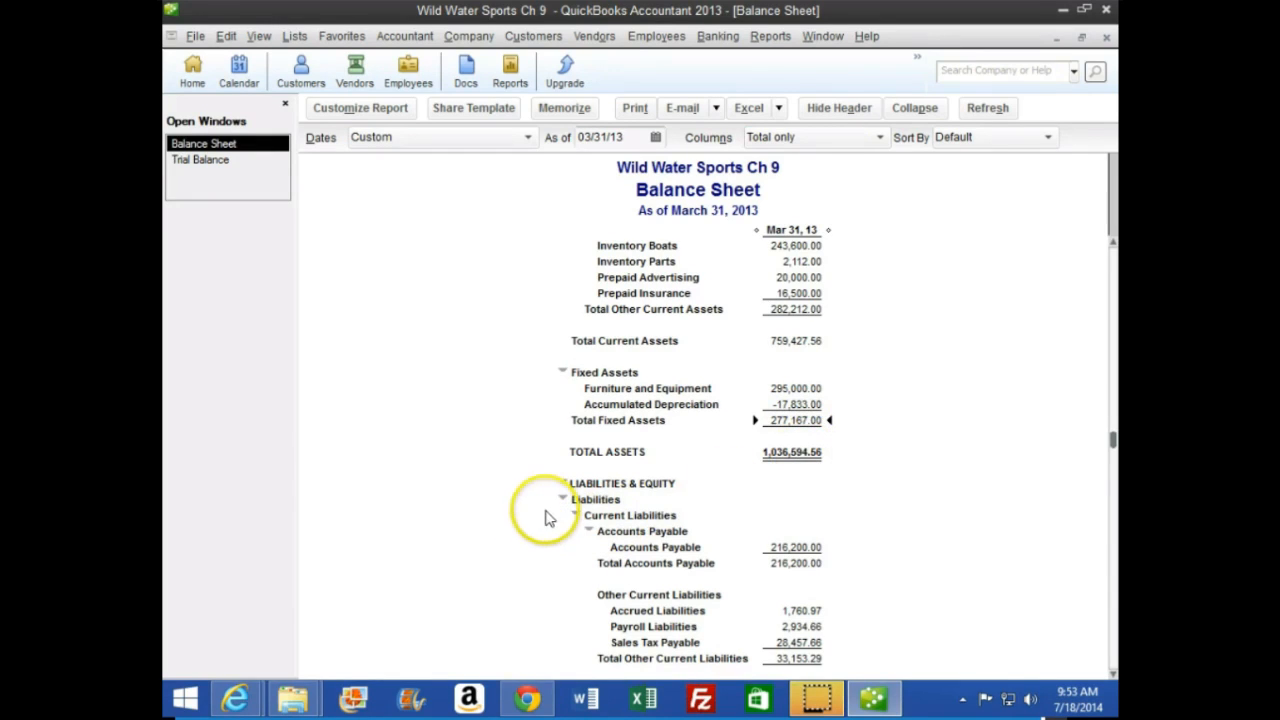
# Place the textbook and QuickBooks windows side by side and compare the balance sheet with Figure 9.6
pyautogui.moveTo(528, 10); pyautogui.dragTo(1117, 30)
pyautogui.moveTo(554, 20); pyautogui.dragTo(163, 130)
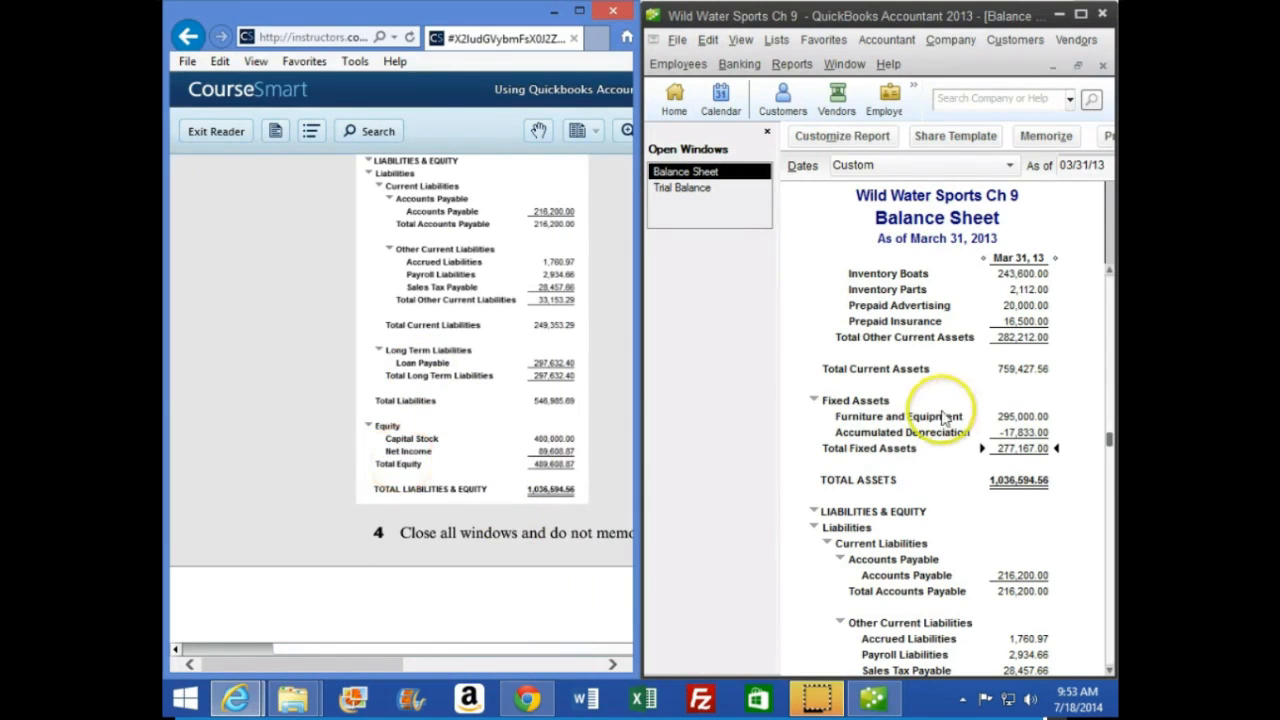
pyautogui.click(940, 498)
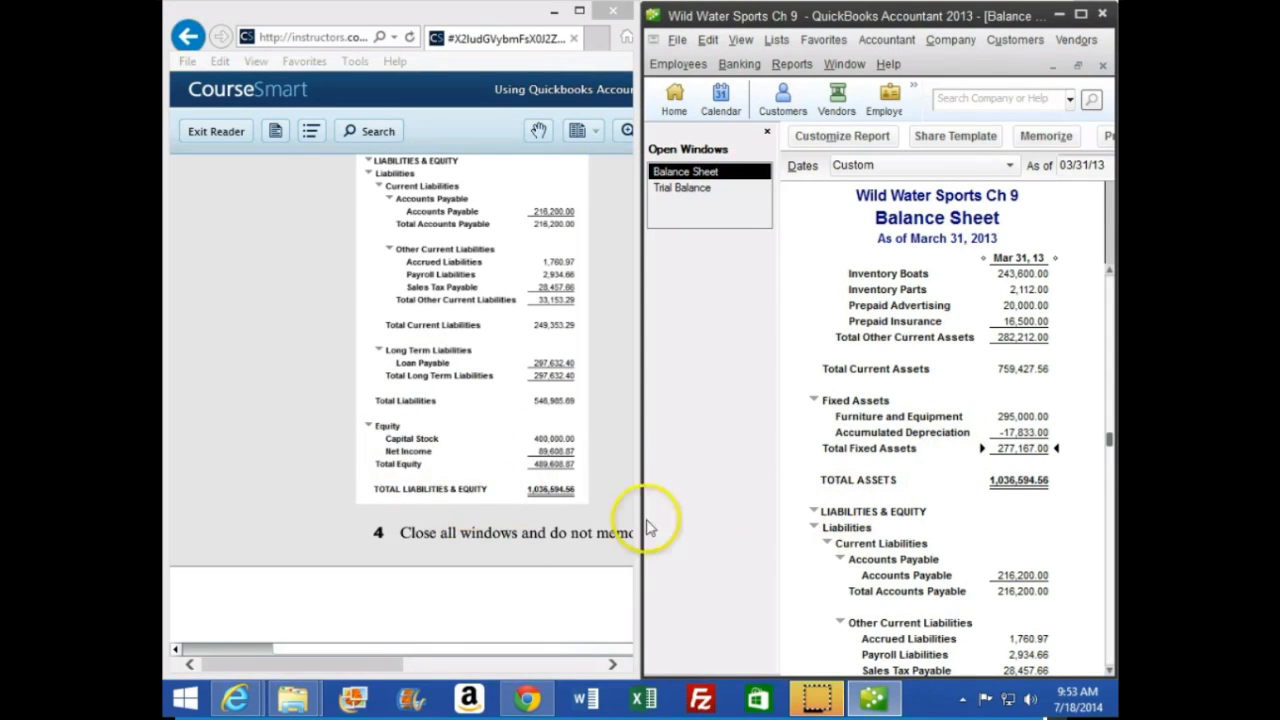
pyautogui.scroll(4, 450, 421)
pyautogui.click(450, 427)
pyautogui.scroll(5, 455, 440)
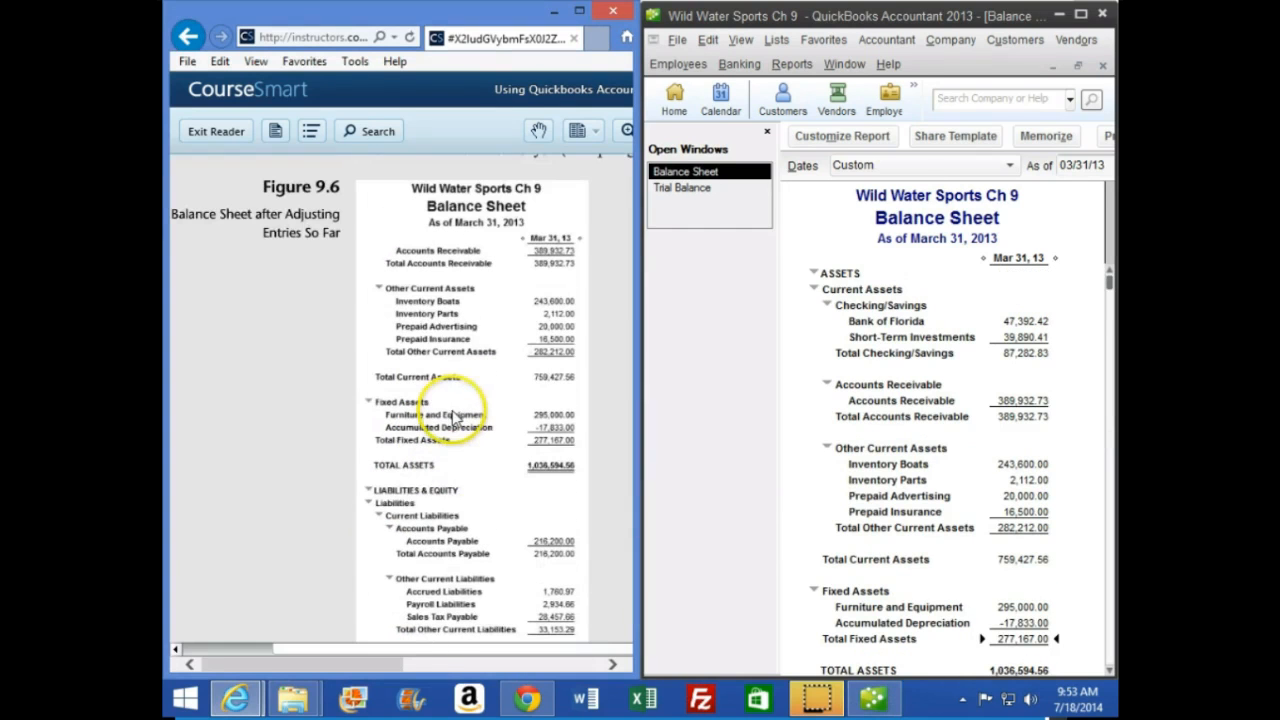
# Check the balance sheet's prepaid, fixed asset, liability and equity balances line by line against the textbook's Figure 9.6
pyautogui.click(785, 491)
pyautogui.scroll(-4, 888, 515)
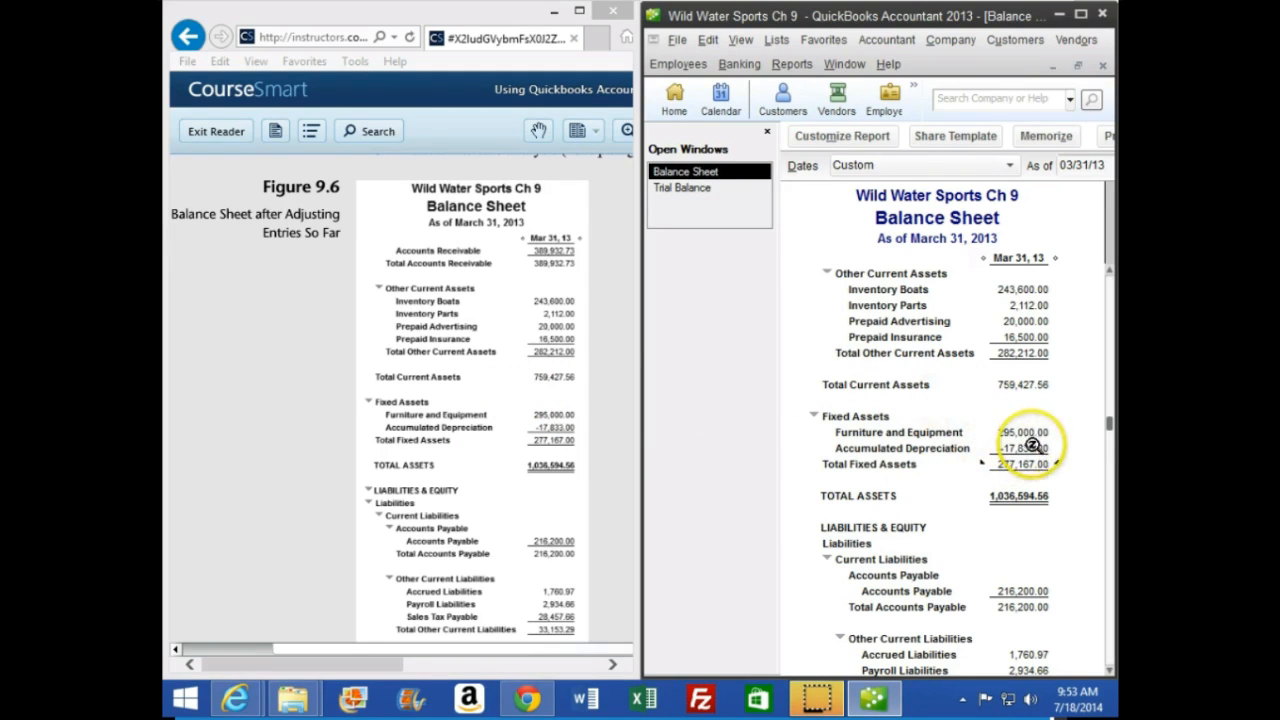
pyautogui.scroll(-5, 980, 533)
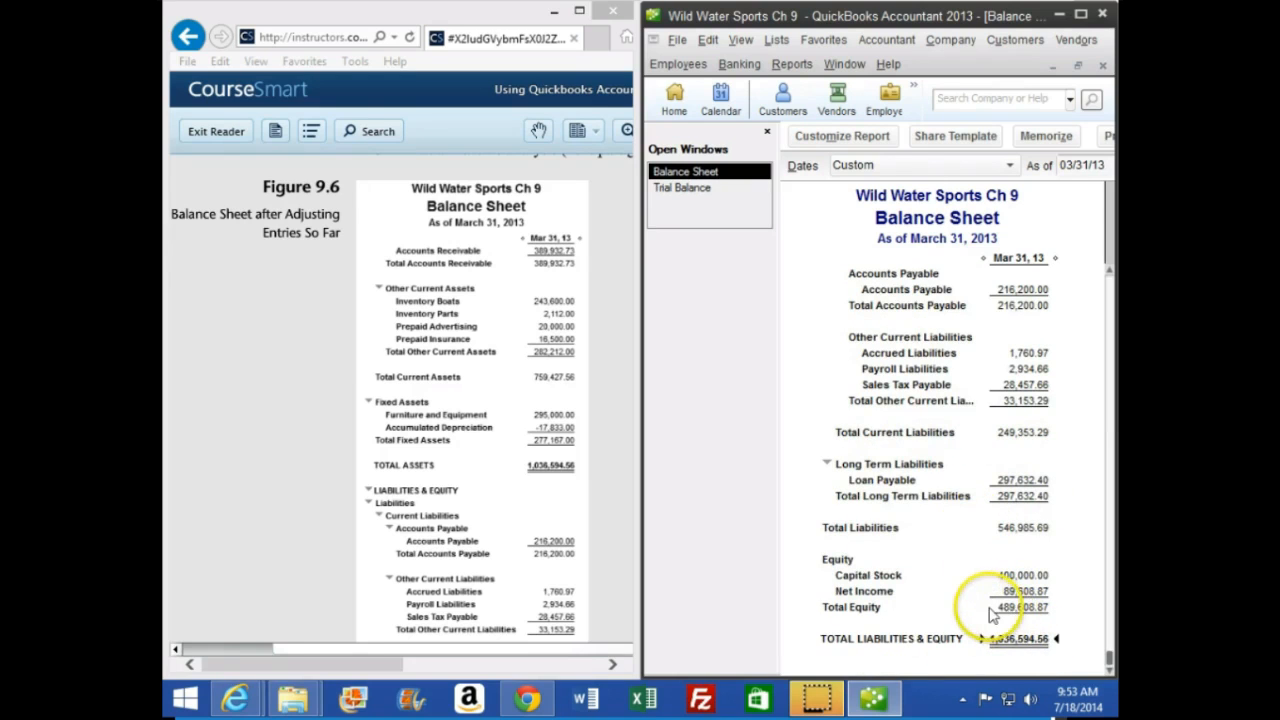
pyautogui.scroll(6, 988, 612)
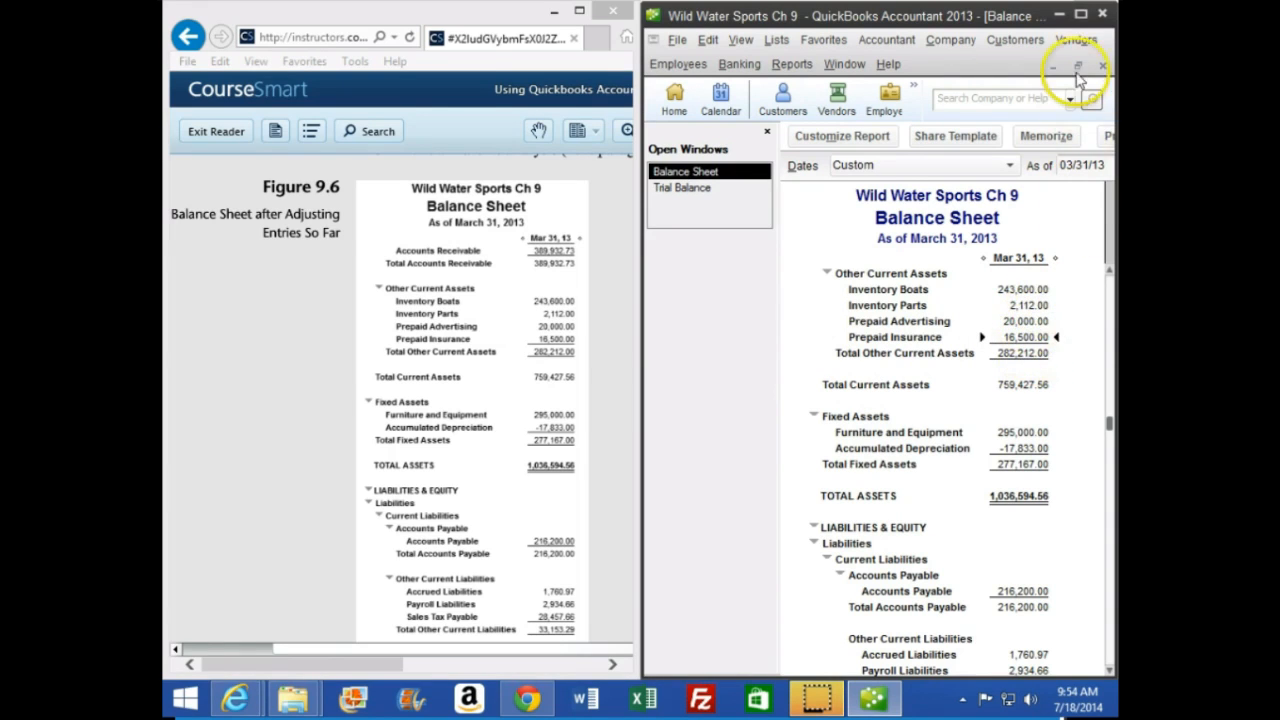
# Restore QuickBooks to full screen, switch to the CourseSmart textbook and enlarge it to full screen too
pyautogui.click(1081, 15)
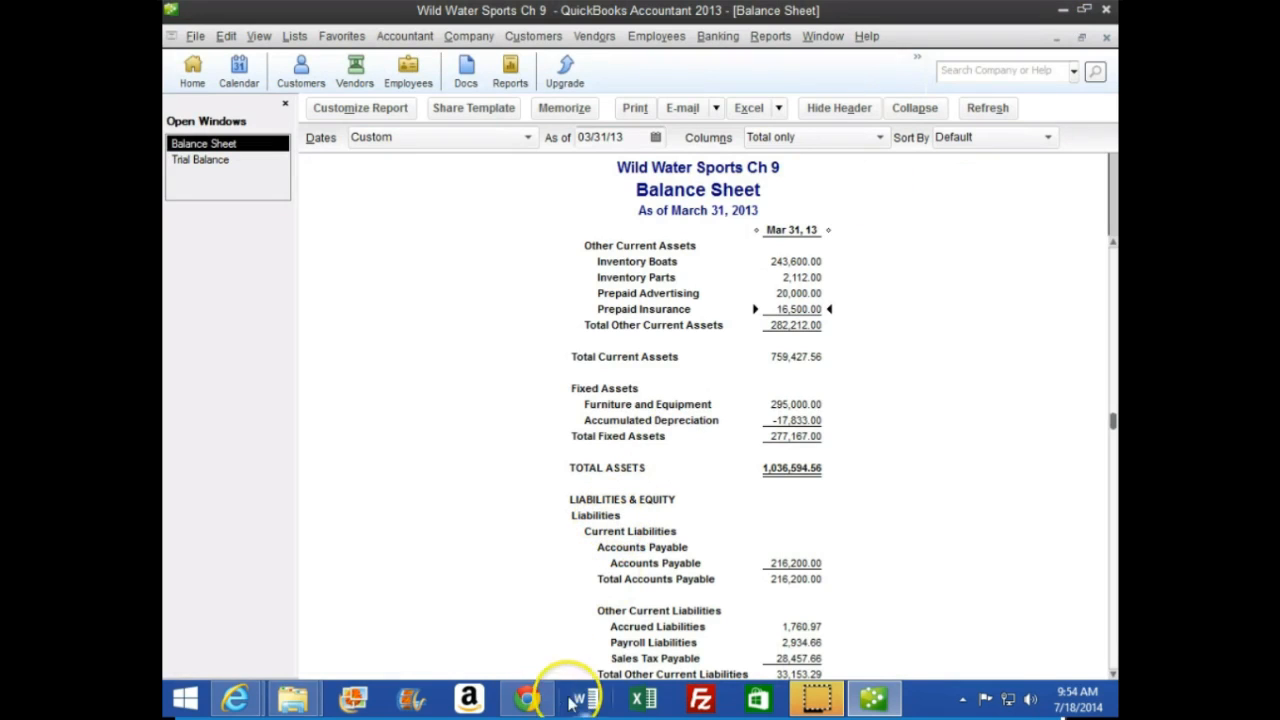
pyautogui.moveTo(232, 692)
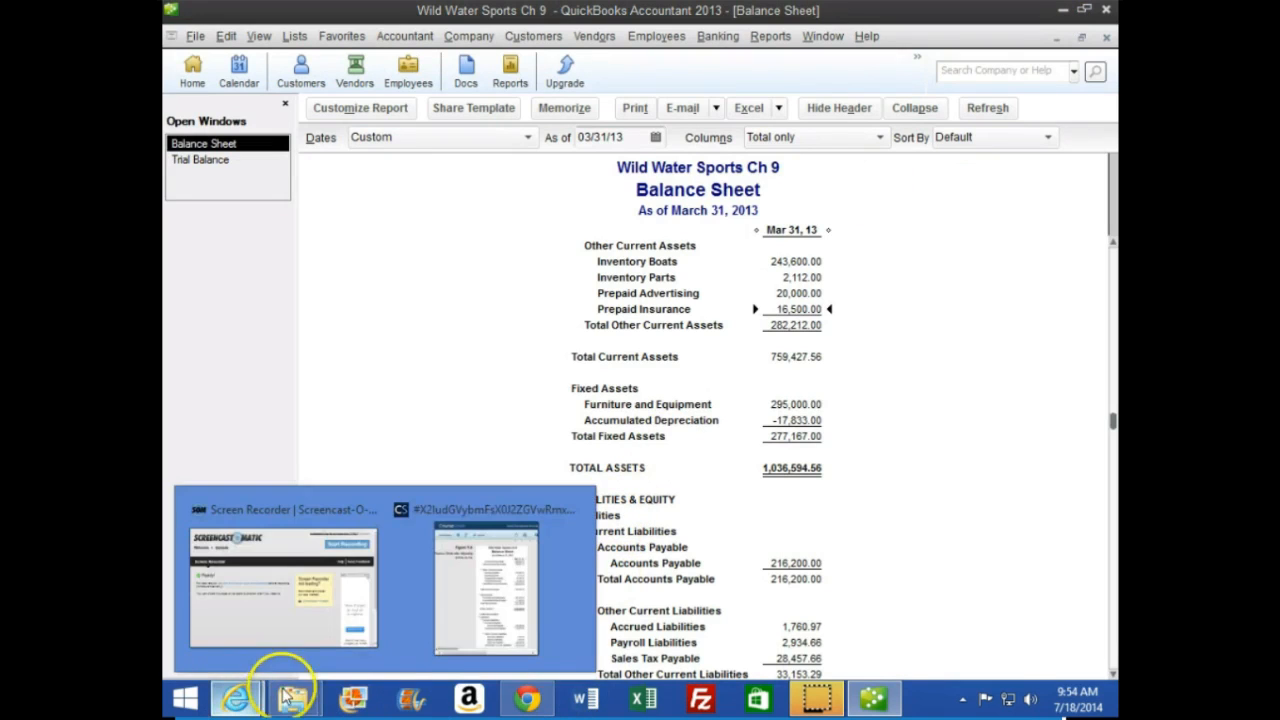
pyautogui.click(474, 620)
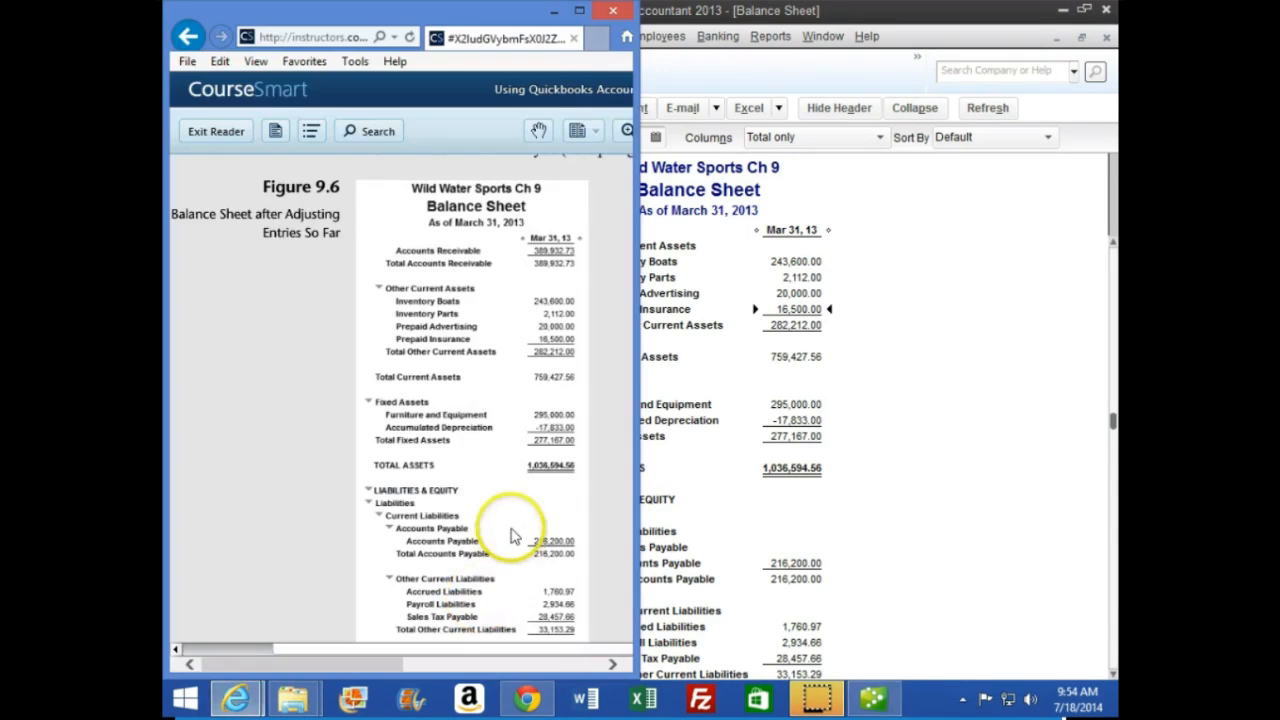
pyautogui.click(586, 11)
# Advance the textbook to page 275 and read the Adjusting for Unearned Revenues section through the $10,000 reclassification instructions
pyautogui.scroll(-5, 557, 405)
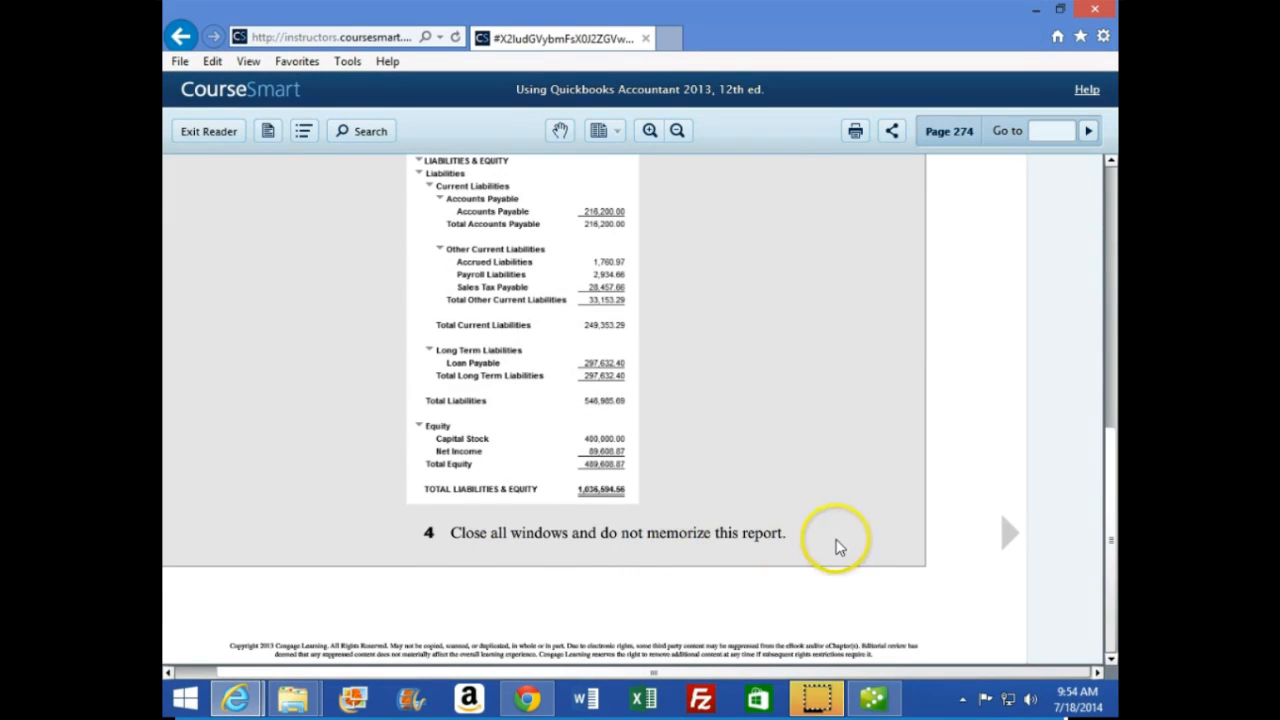
pyautogui.click(1008, 533)
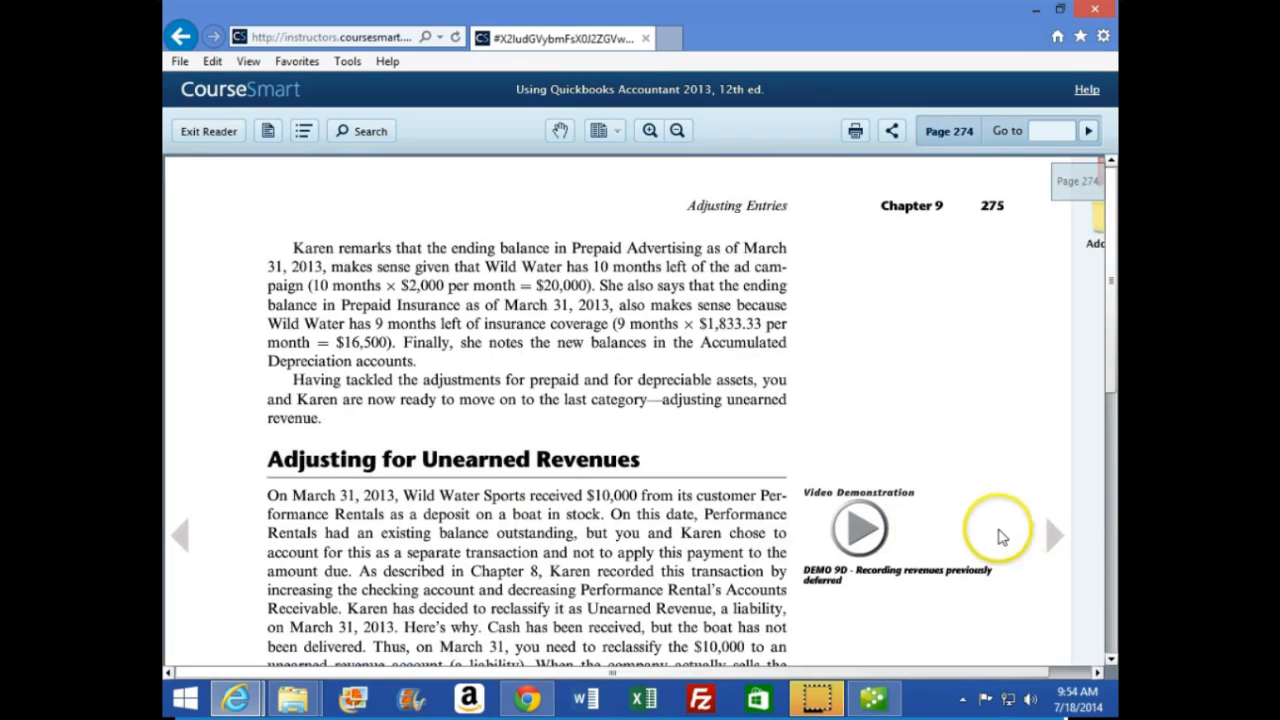
pyautogui.scroll(-3, 740, 510)
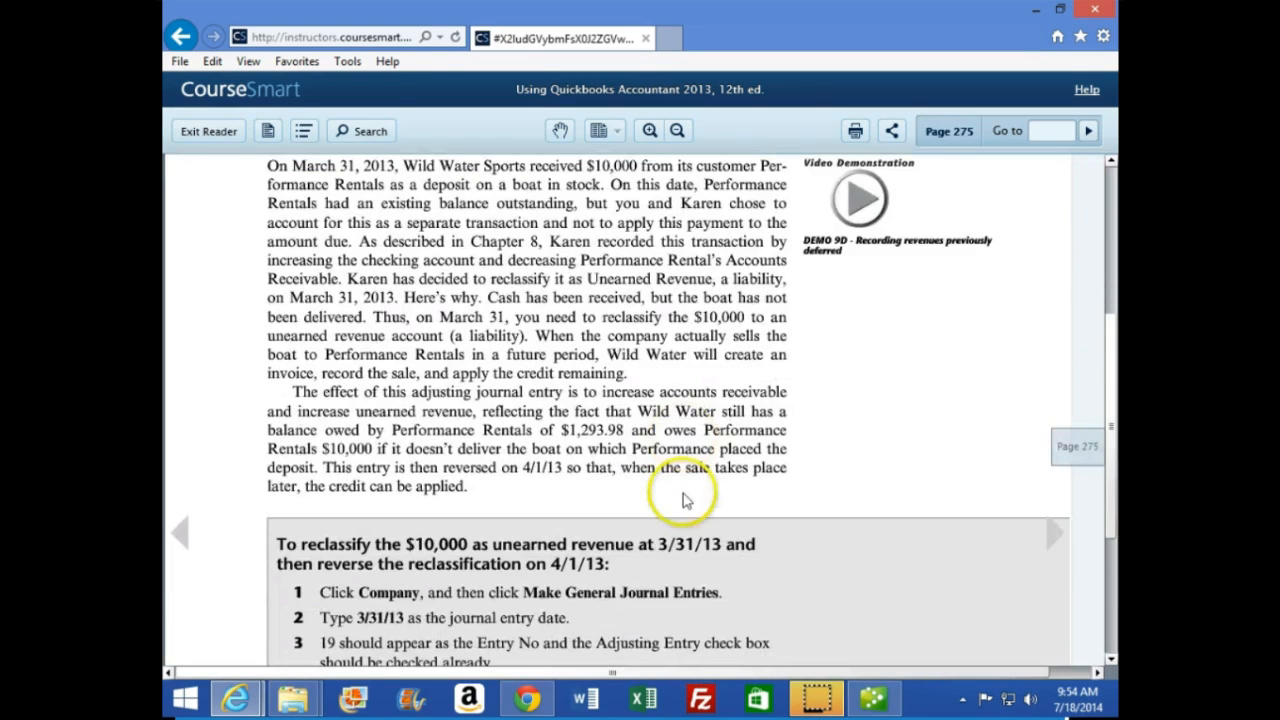